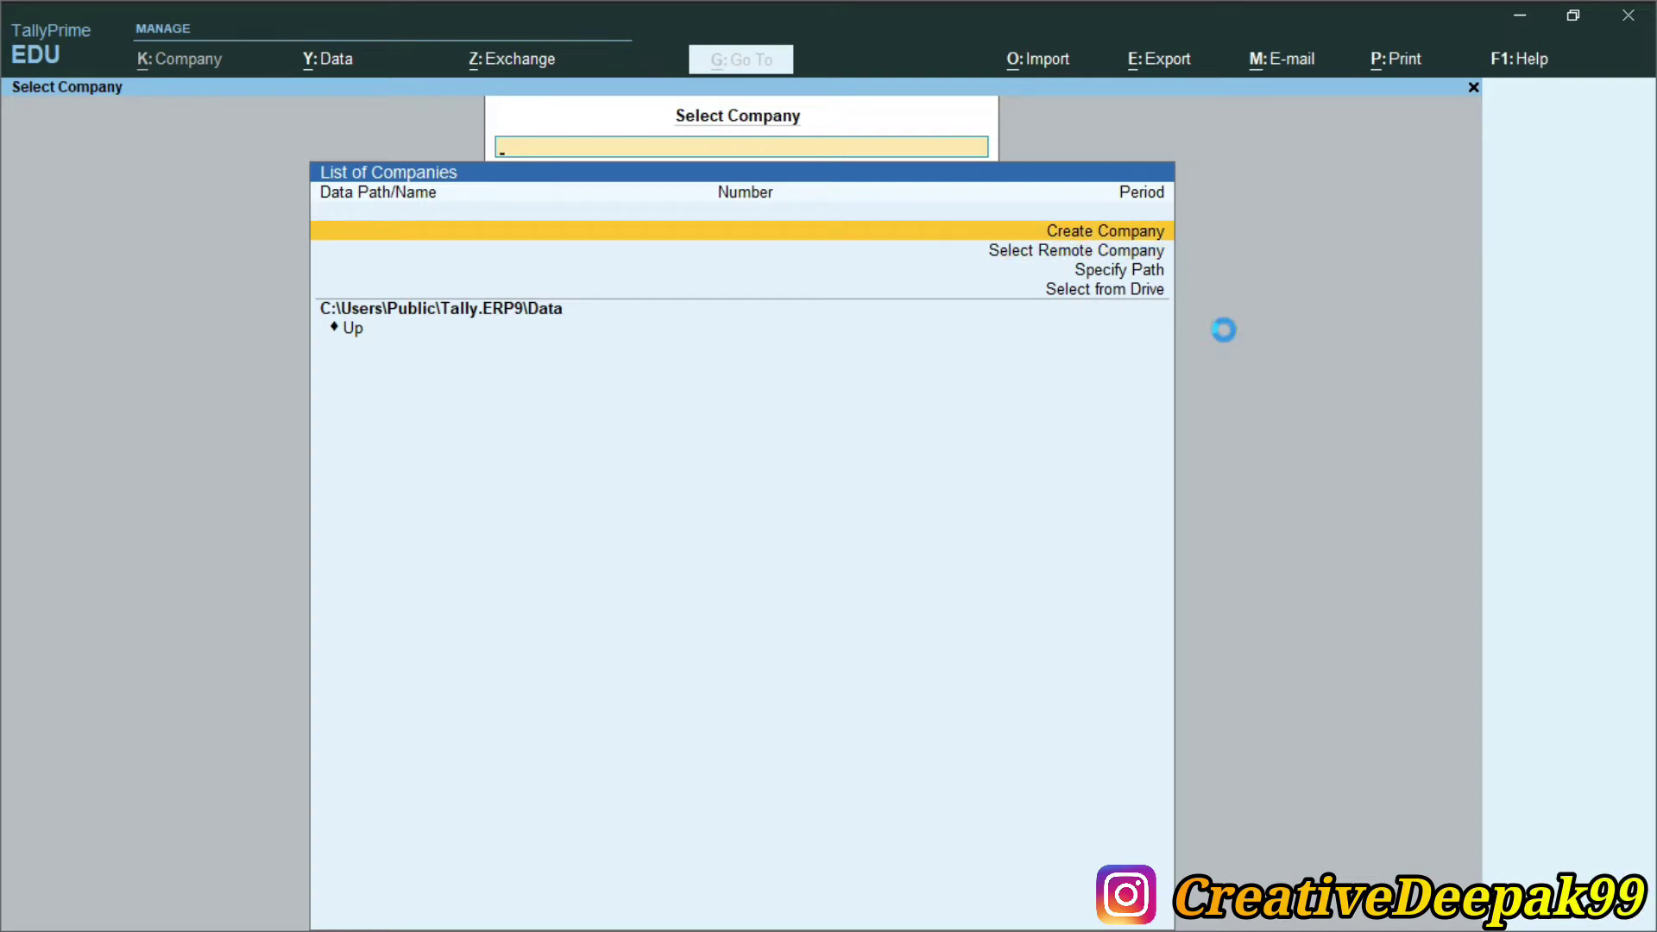
# Create the company 'Deepak Wine Shop' with region India, state Bihar and its pincode
pyautogui.write('Deepak Wine')
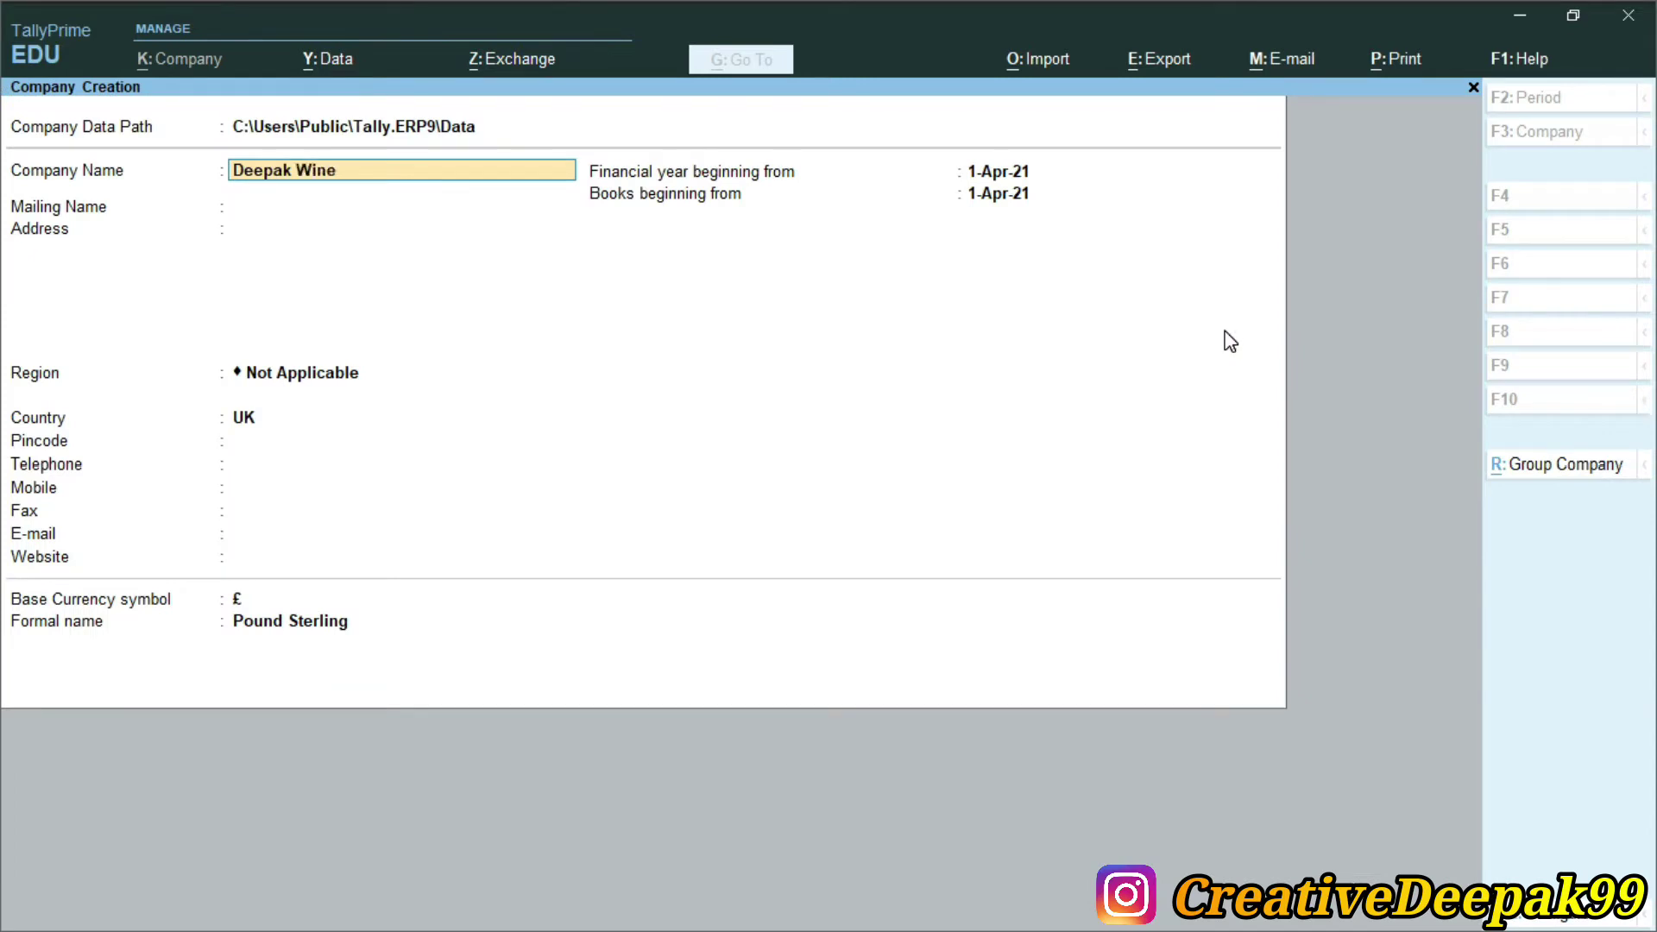
pyautogui.write(' Shop')
pyautogui.press('Return')
pyautogui.press('Return')
pyautogui.press('Return')
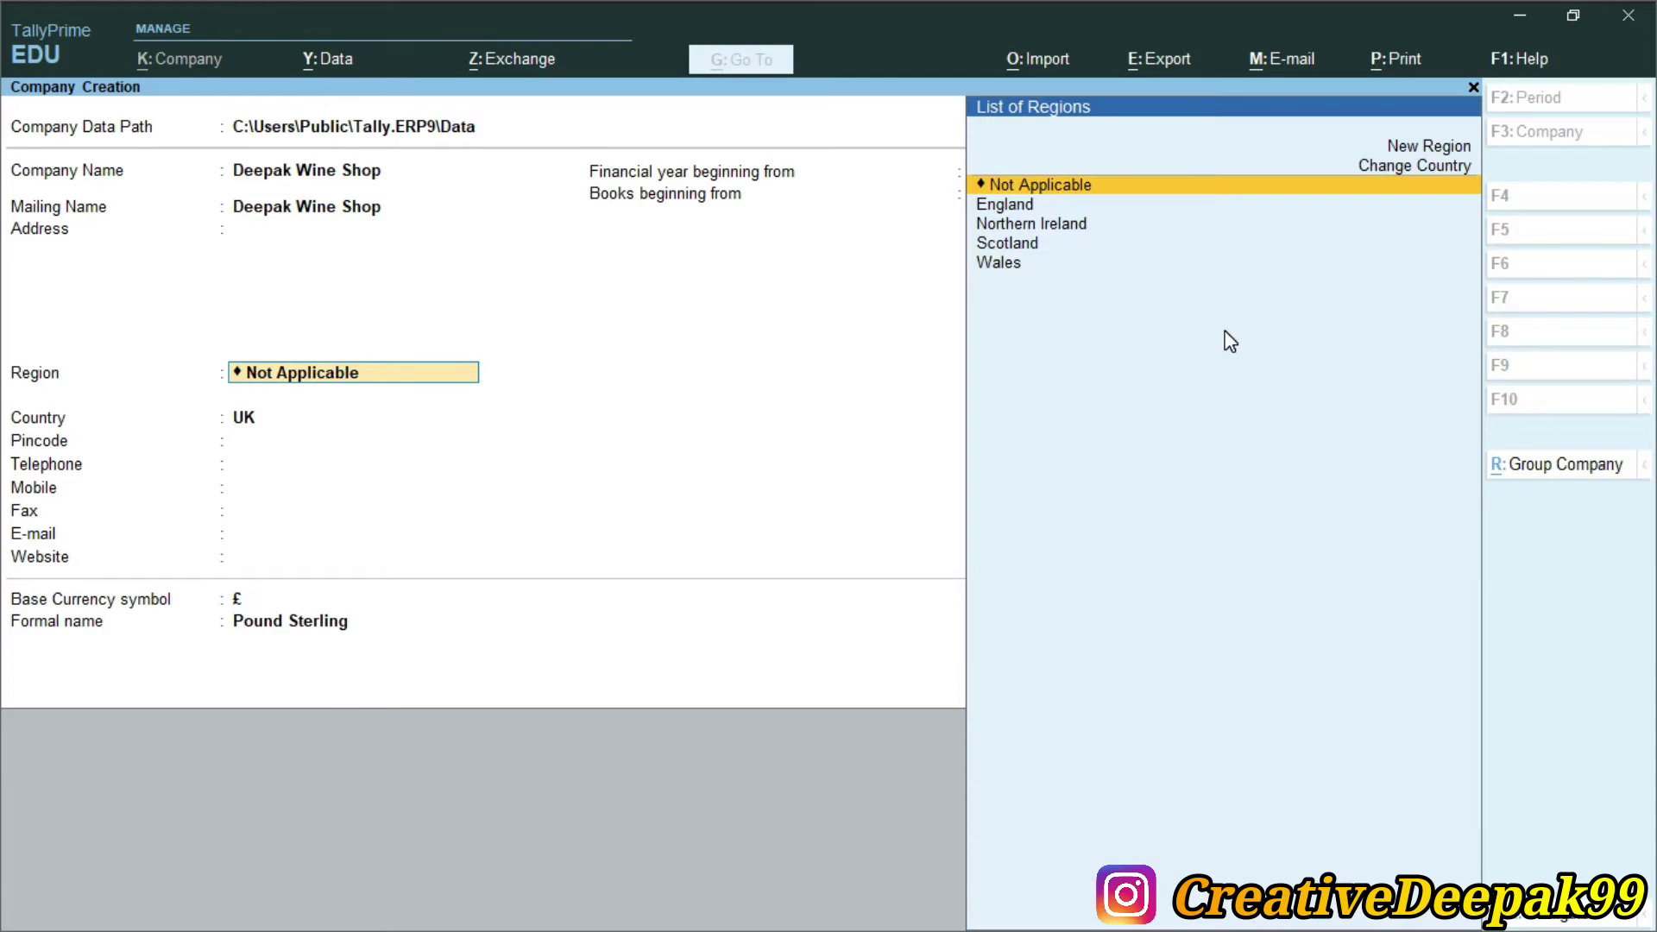
pyautogui.write('Inda')
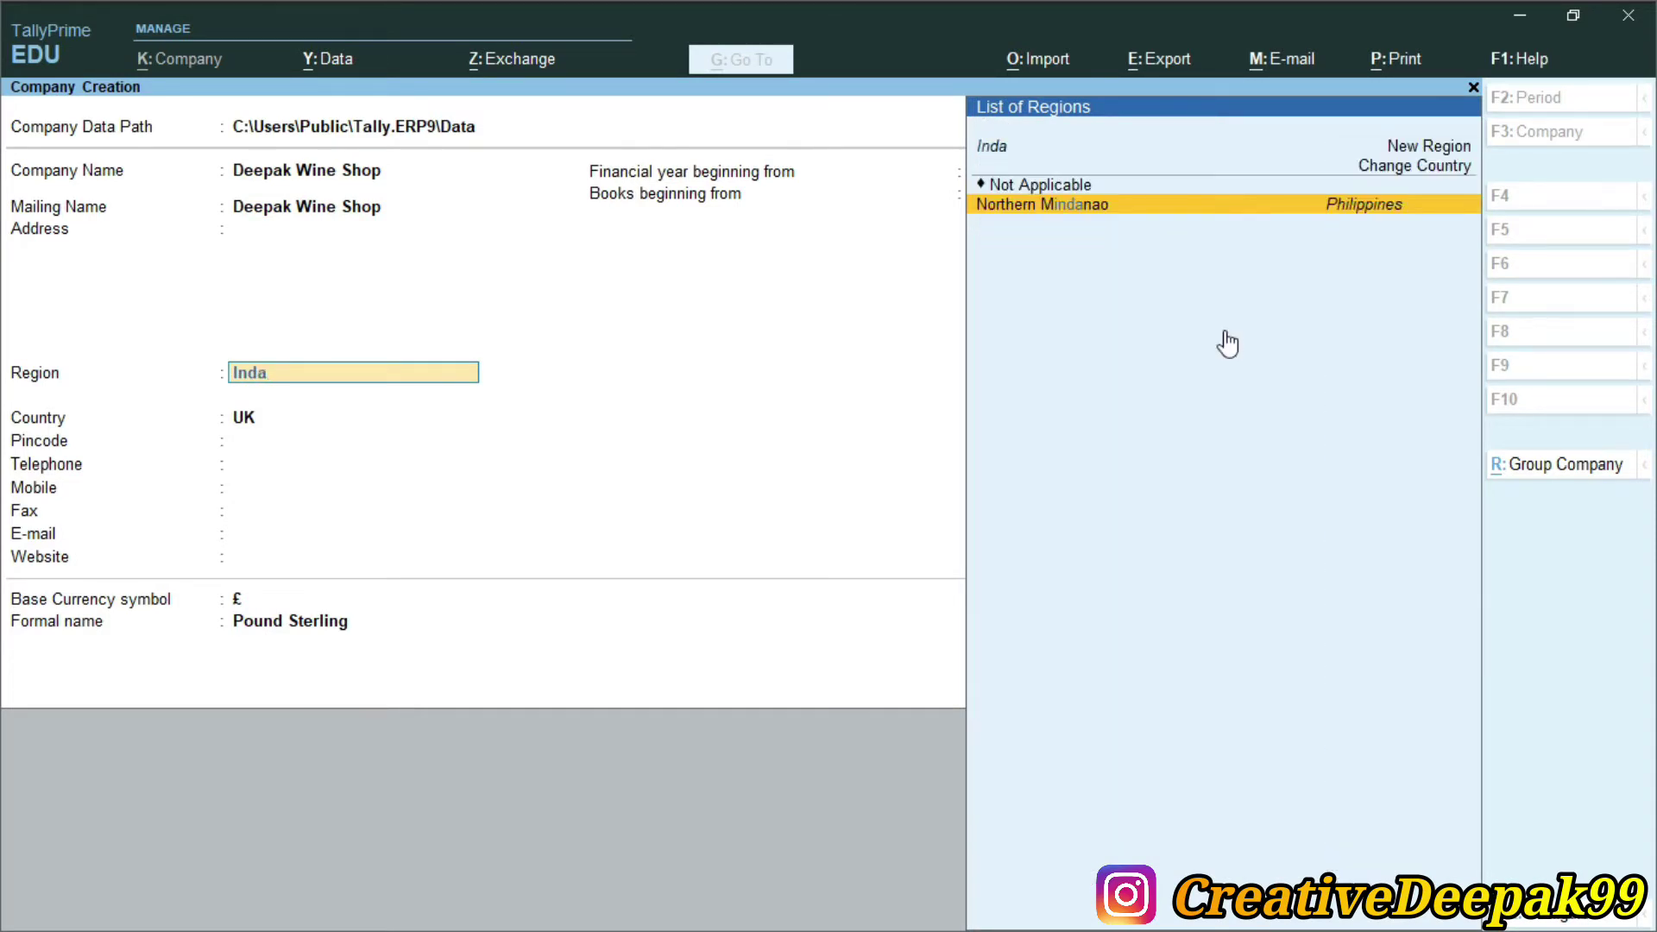
pyautogui.press('BackSpace')
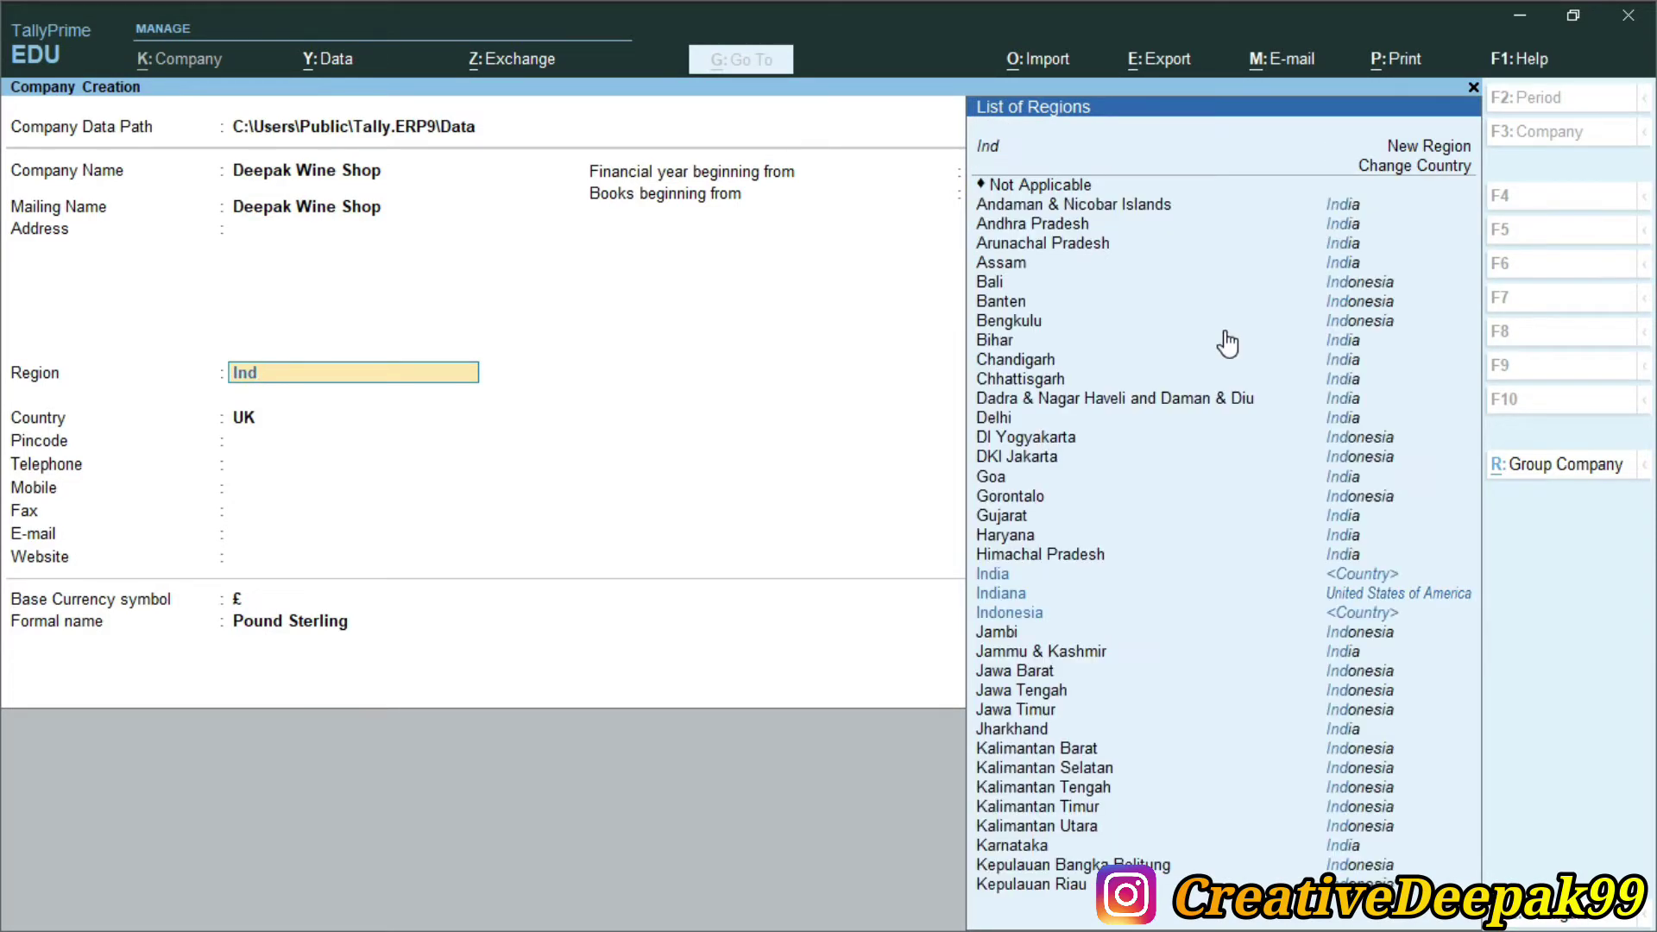
pyautogui.write('ia')
pyautogui.press('Return')
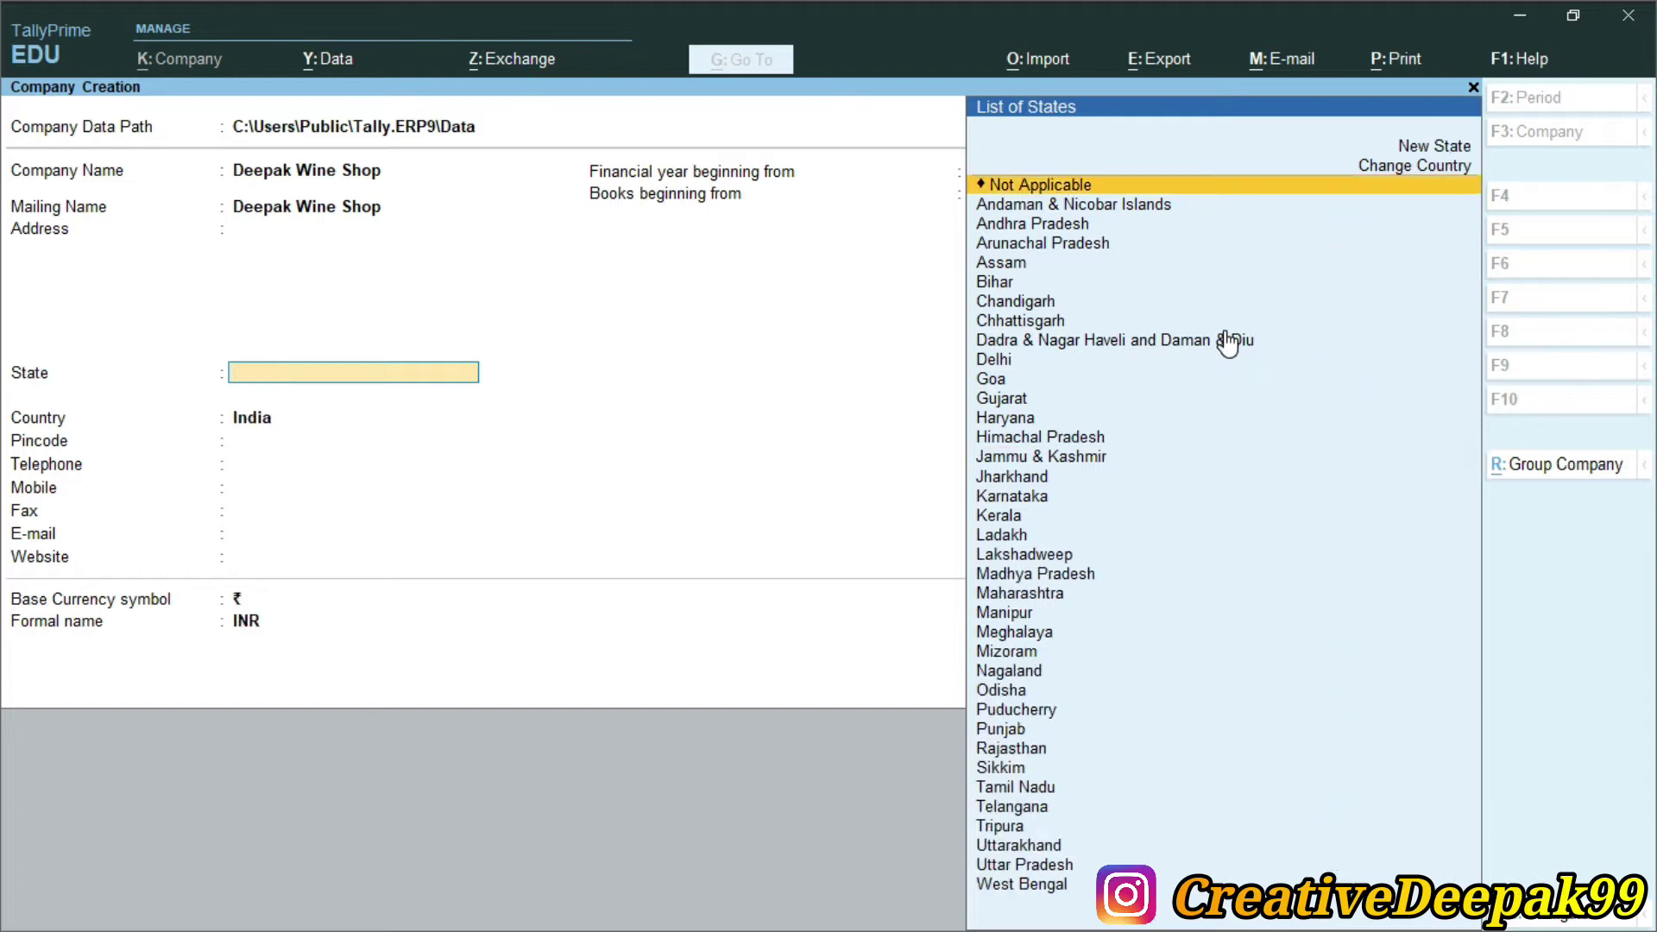
pyautogui.write('b')
pyautogui.press('Return')
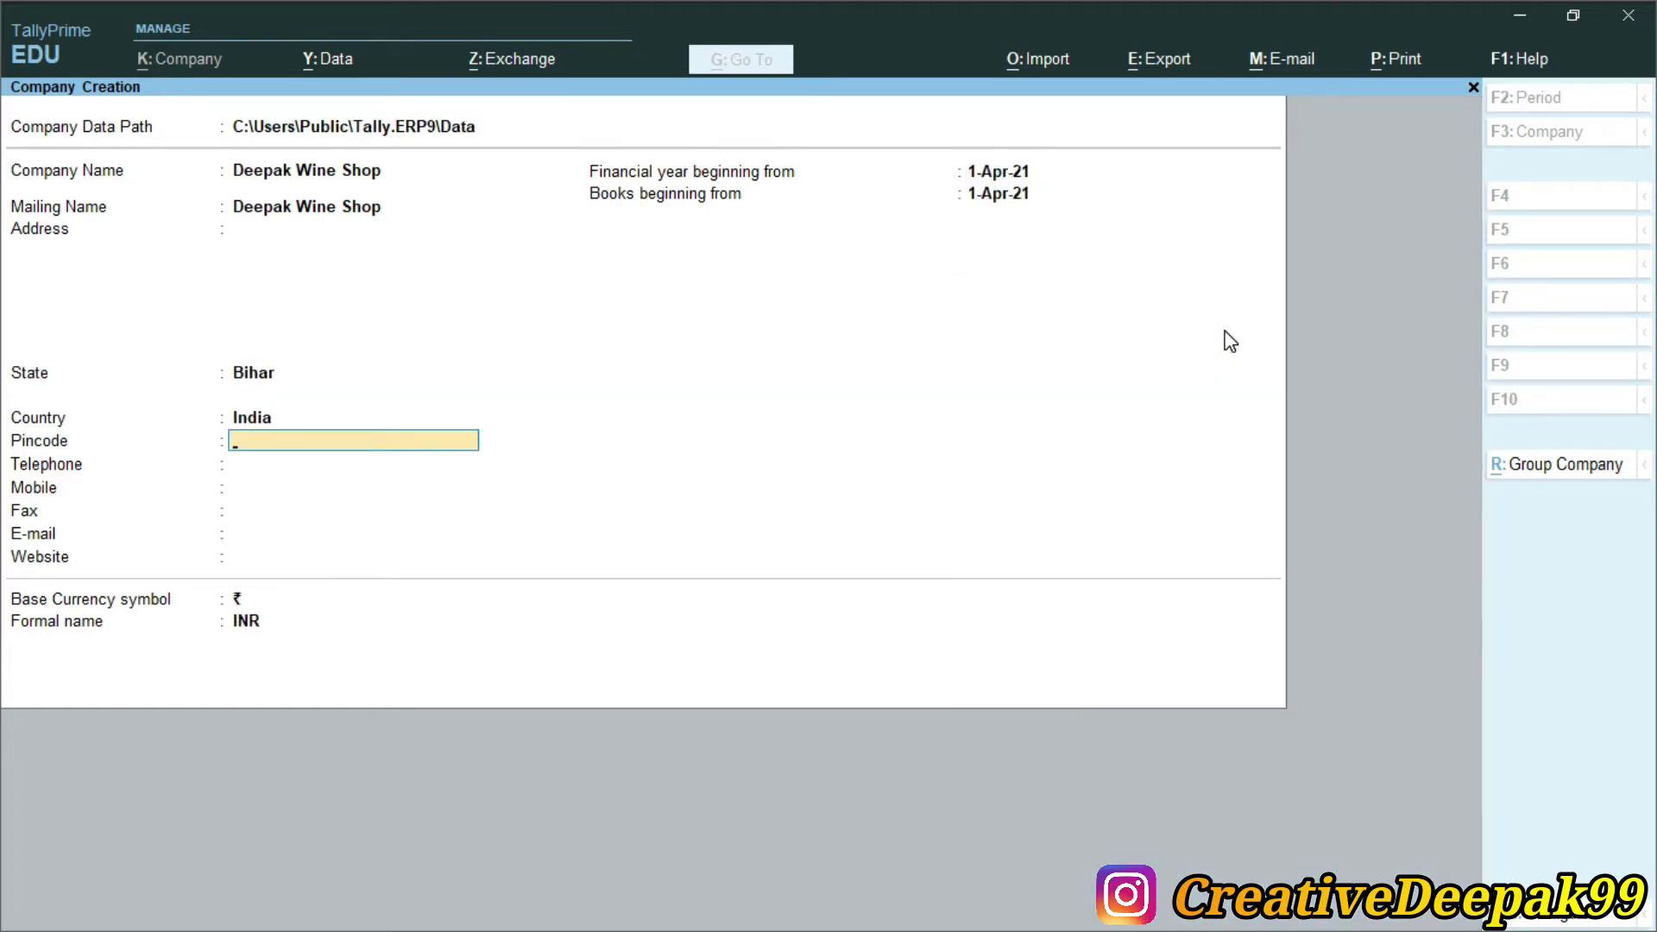
pyautogui.write('802301')
pyautogui.press('Return')
pyautogui.press('Return')
pyautogui.press('Return')
pyautogui.press('Return')
pyautogui.press('Return')
pyautogui.press('Return')
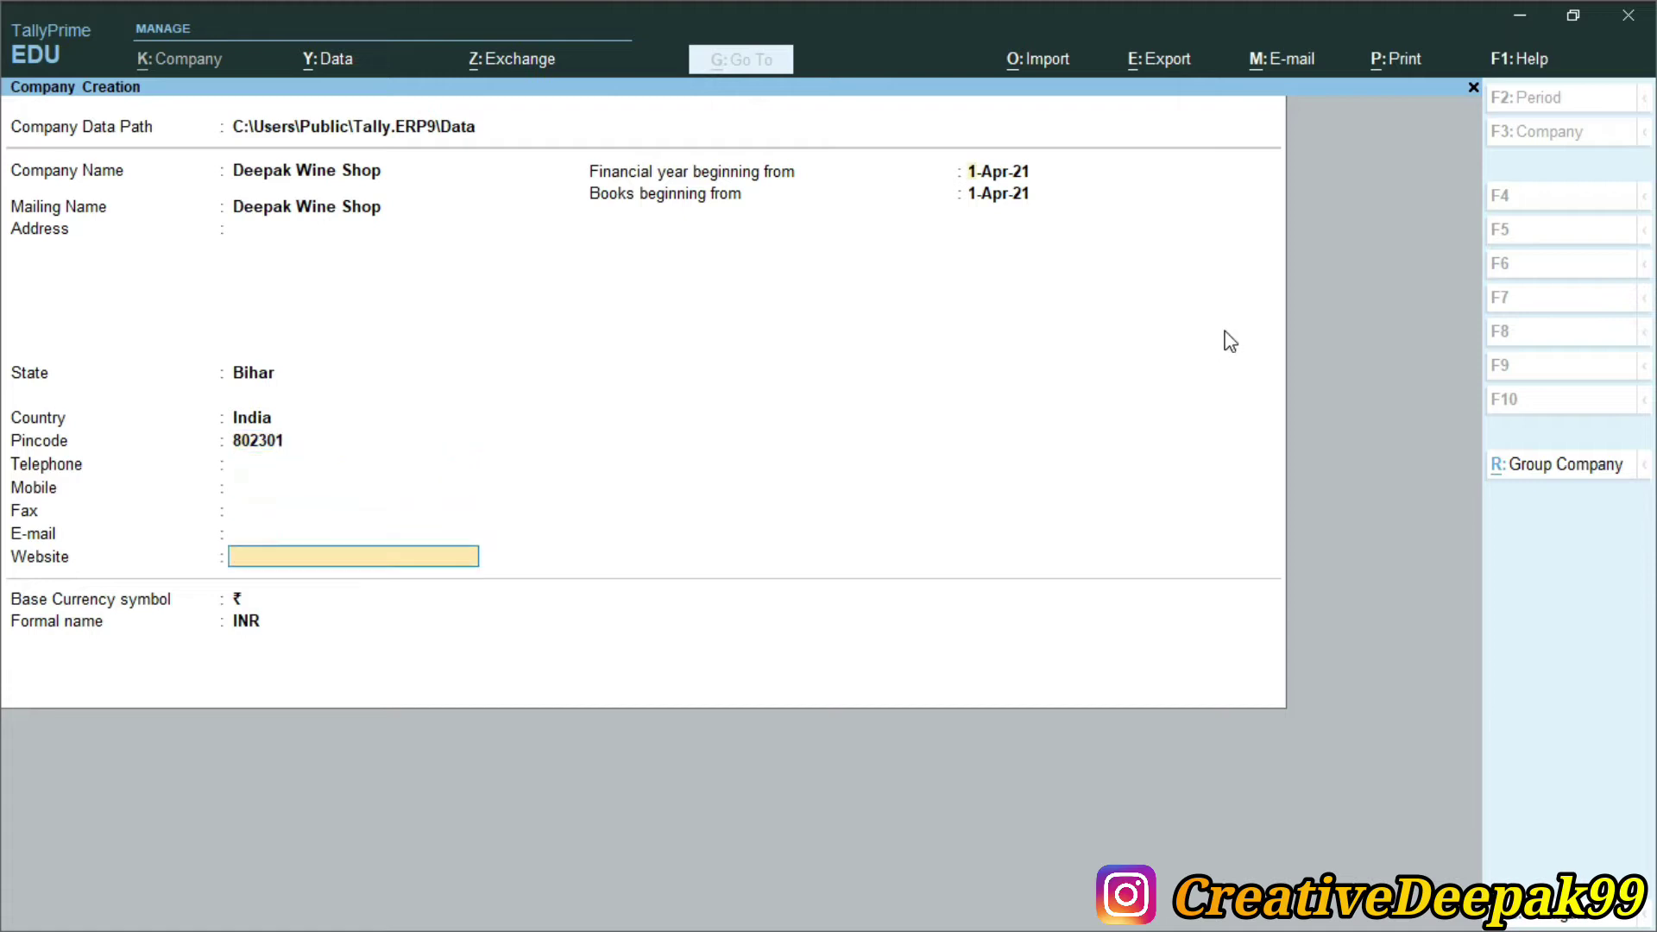
pyautogui.press('Return')
pyautogui.press('Return')
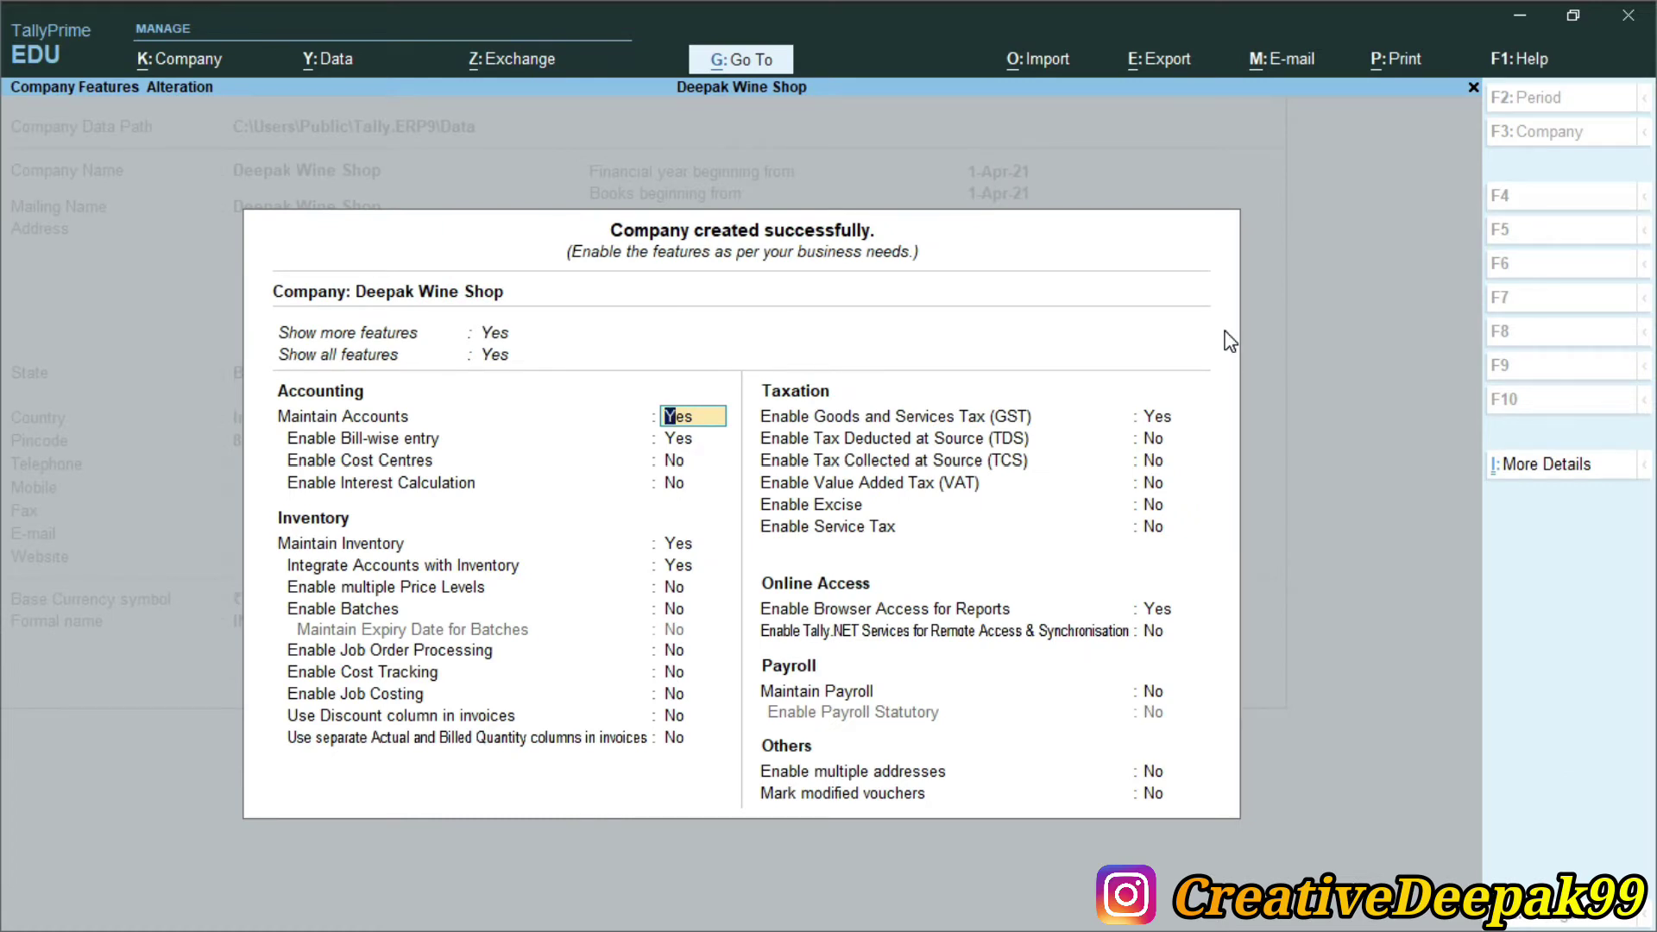
# Accept the initial features, then reopen Company Features (F11) and set Enable GST to No
pyautogui.press('BackSpace')
pyautogui.hotkey('ctrl', 'a')
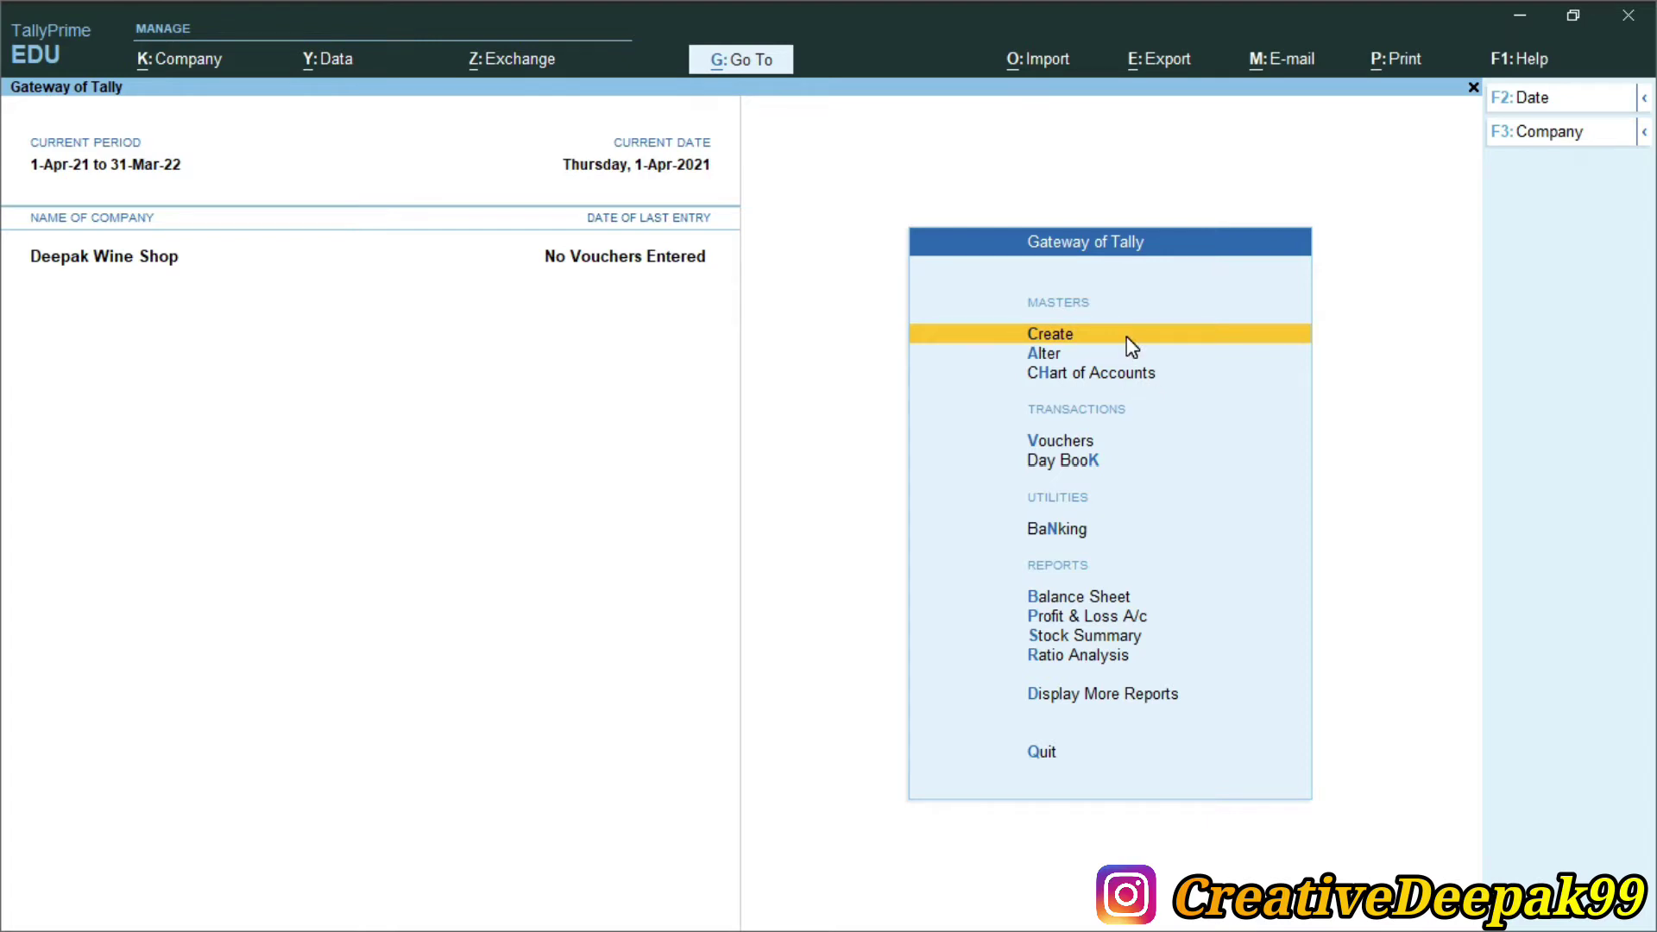
pyautogui.press('F11')
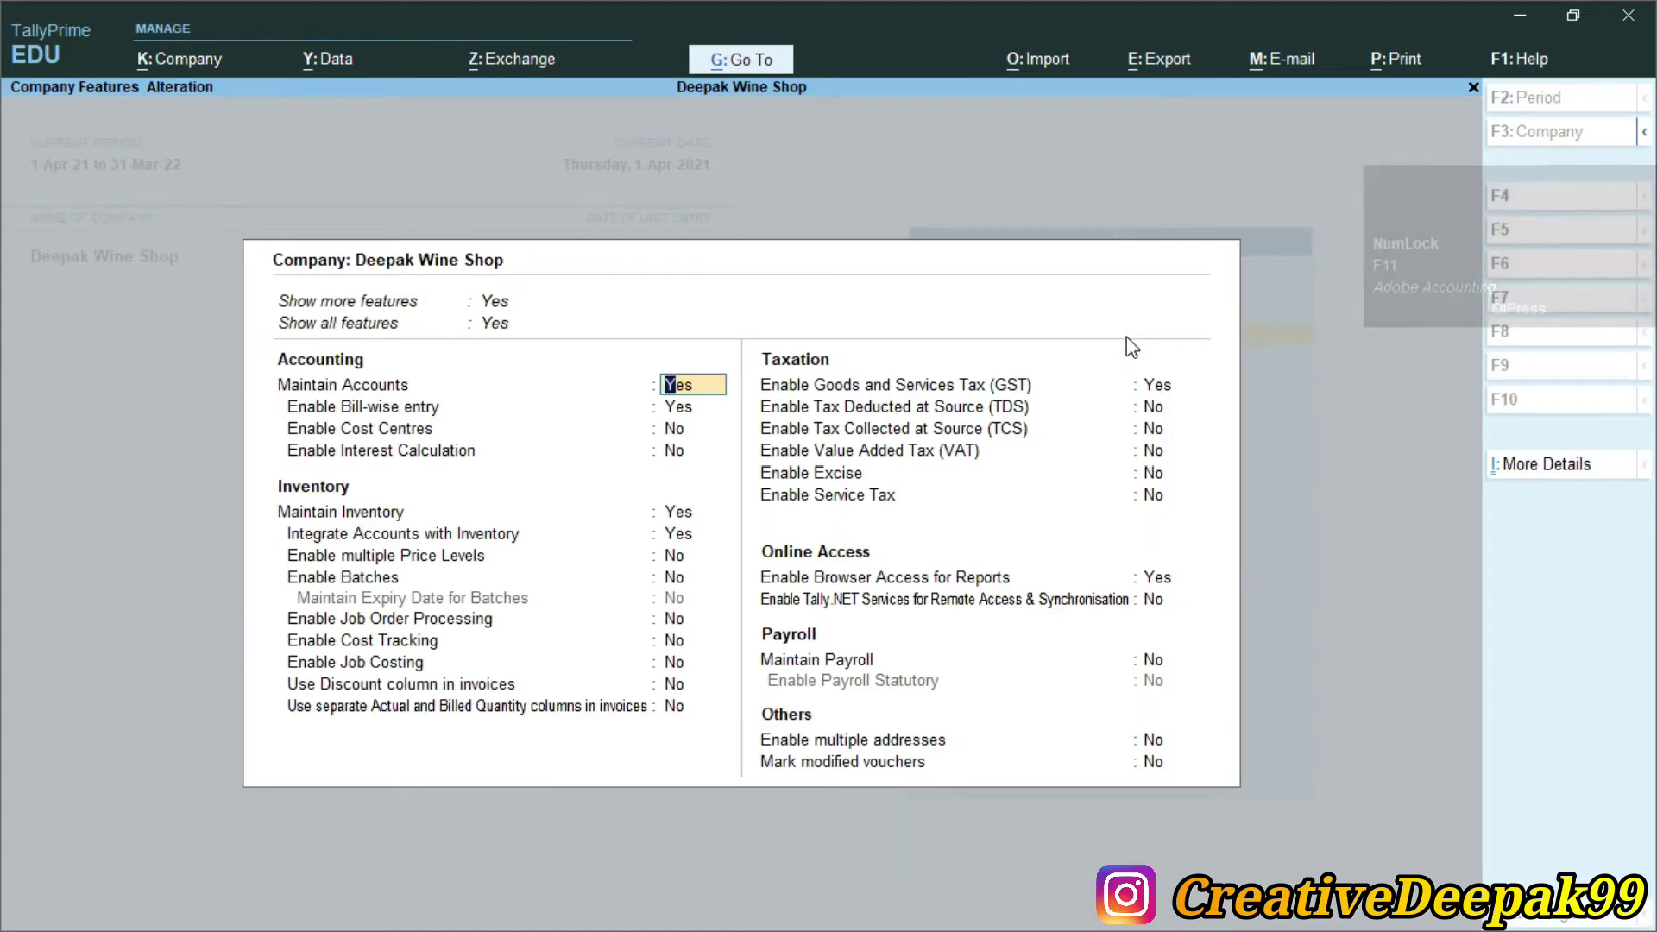
pyautogui.press('Return')
pyautogui.press('Return')
pyautogui.press('Return')
pyautogui.press('Return')
pyautogui.press('Return')
pyautogui.press('Return')
pyautogui.press('Return')
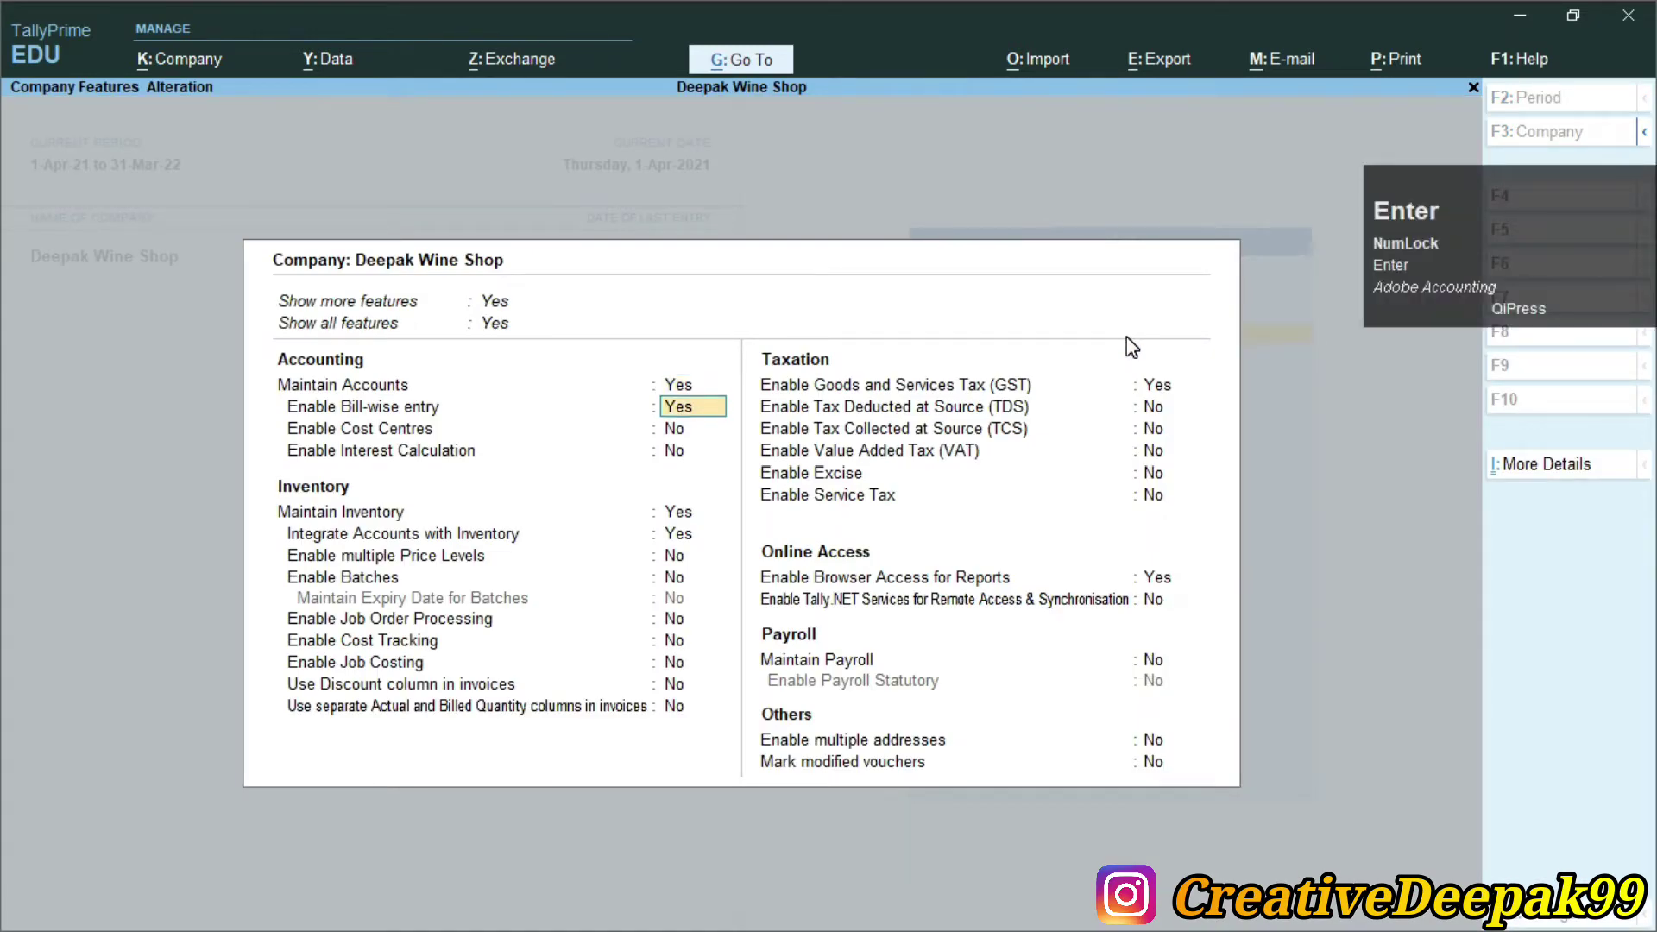
pyautogui.press('Return')
pyautogui.press('Return')
pyautogui.press('Return')
pyautogui.press('Return')
pyautogui.press('Return')
pyautogui.press('Return')
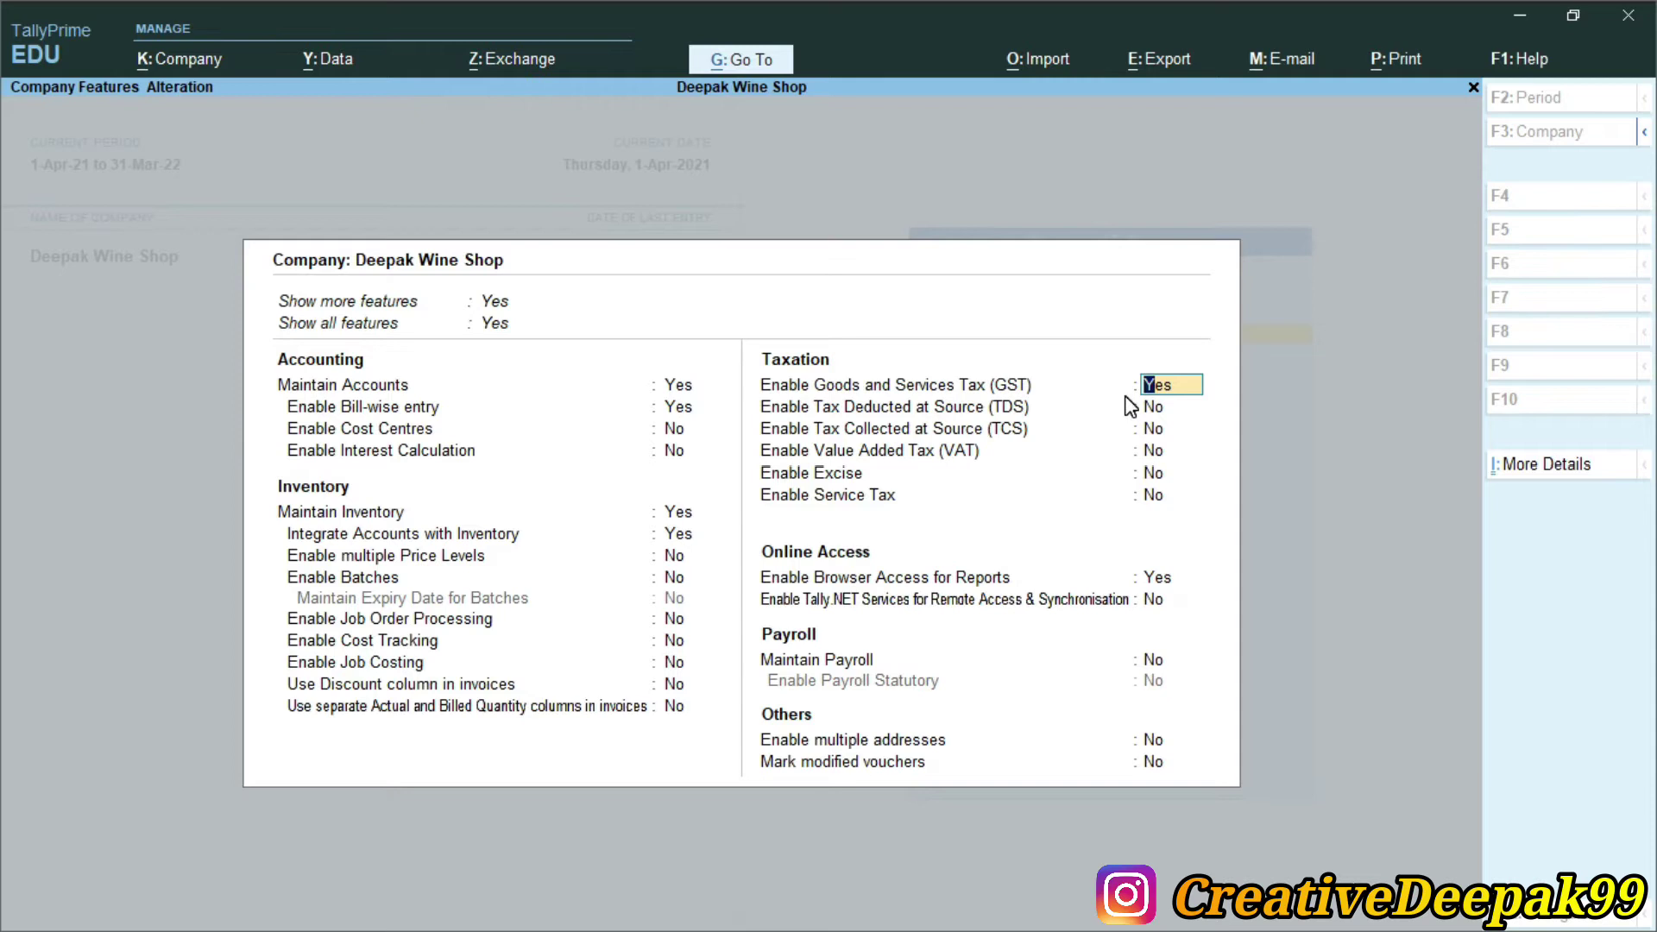
pyautogui.write('n')
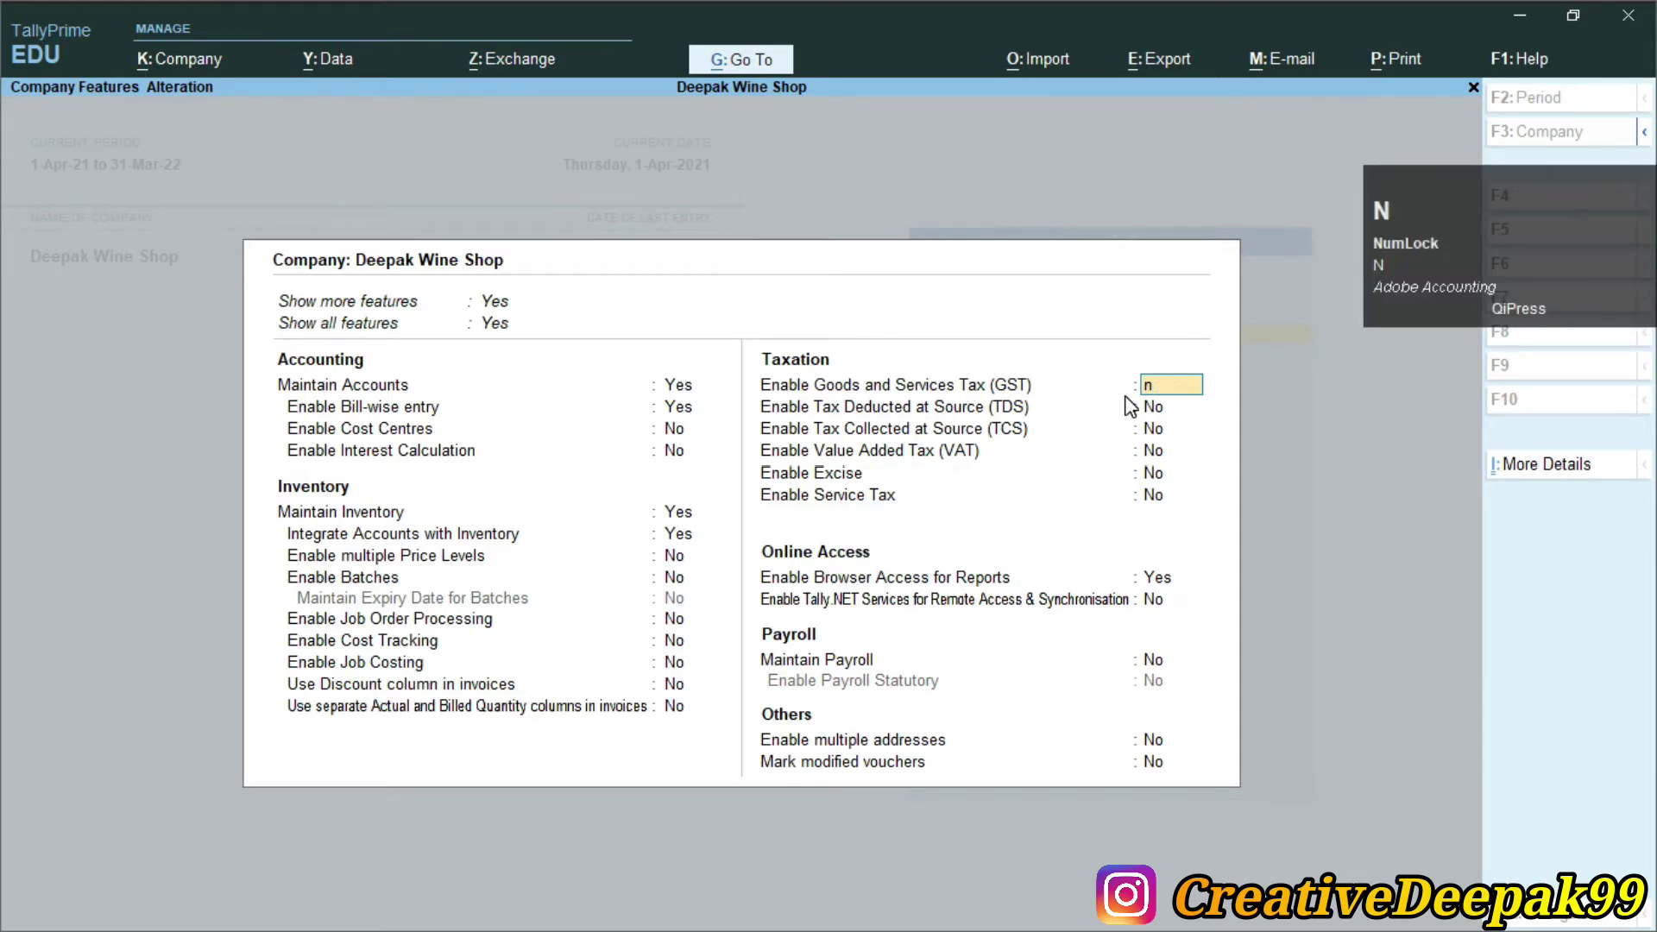
pyautogui.press('Return')
pyautogui.press('Return')
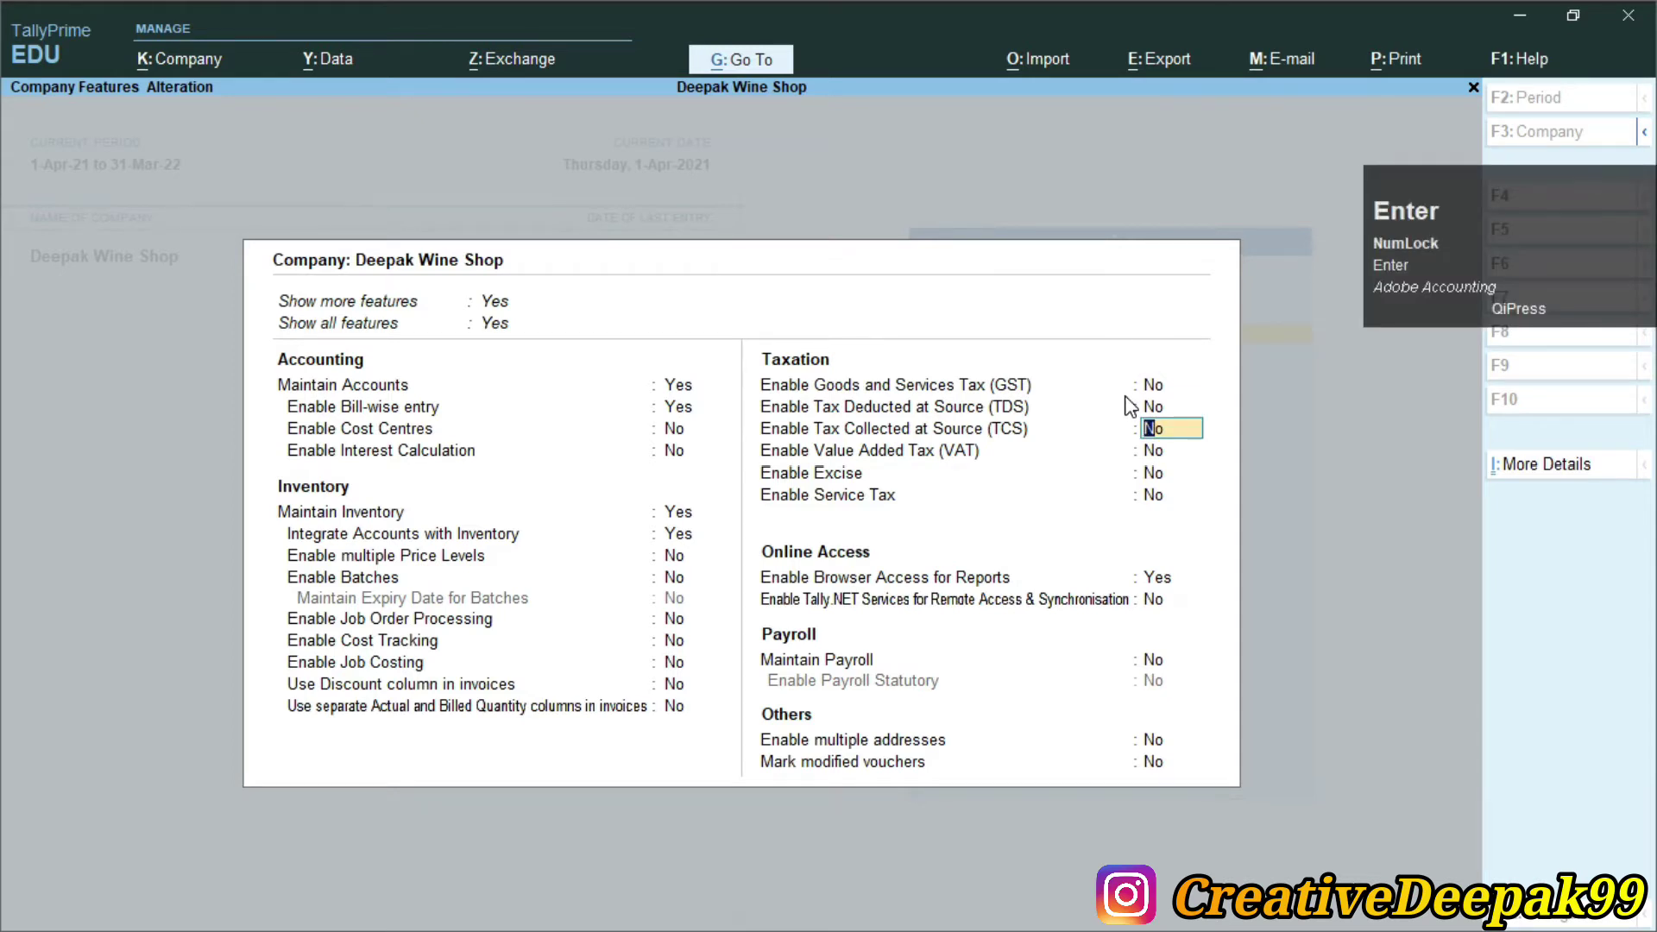
pyautogui.hotkey('ctrl', '2')
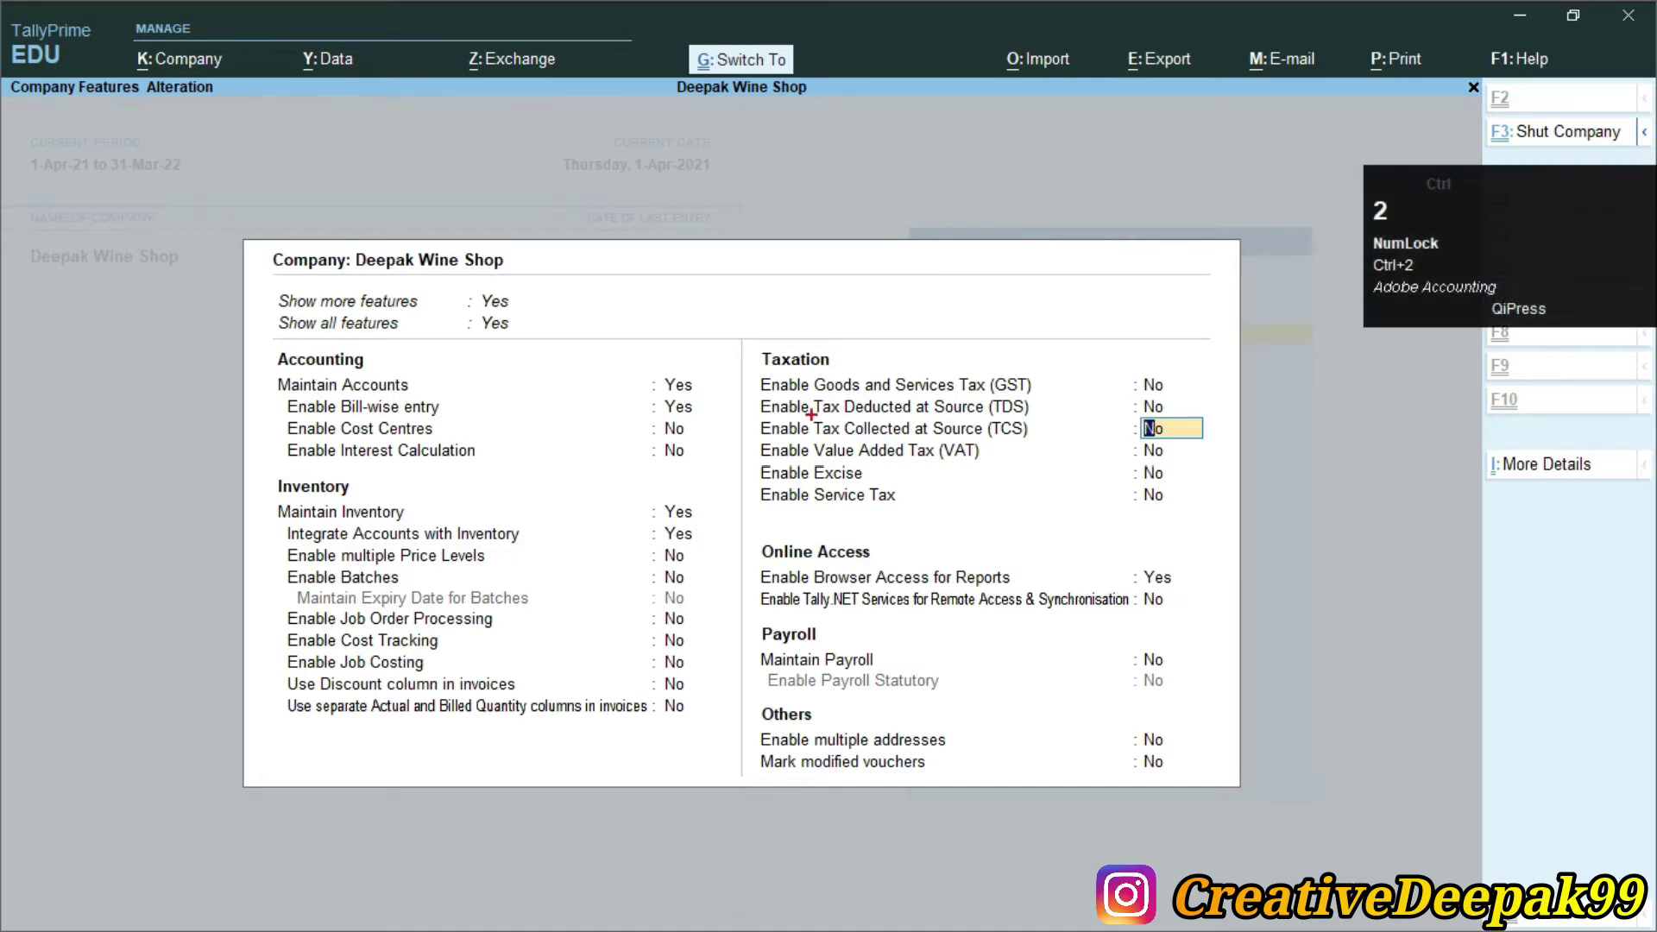
pyautogui.moveTo(747, 416); pyautogui.dragTo(1148, 464)
pyautogui.scroll(2, 940, 493)
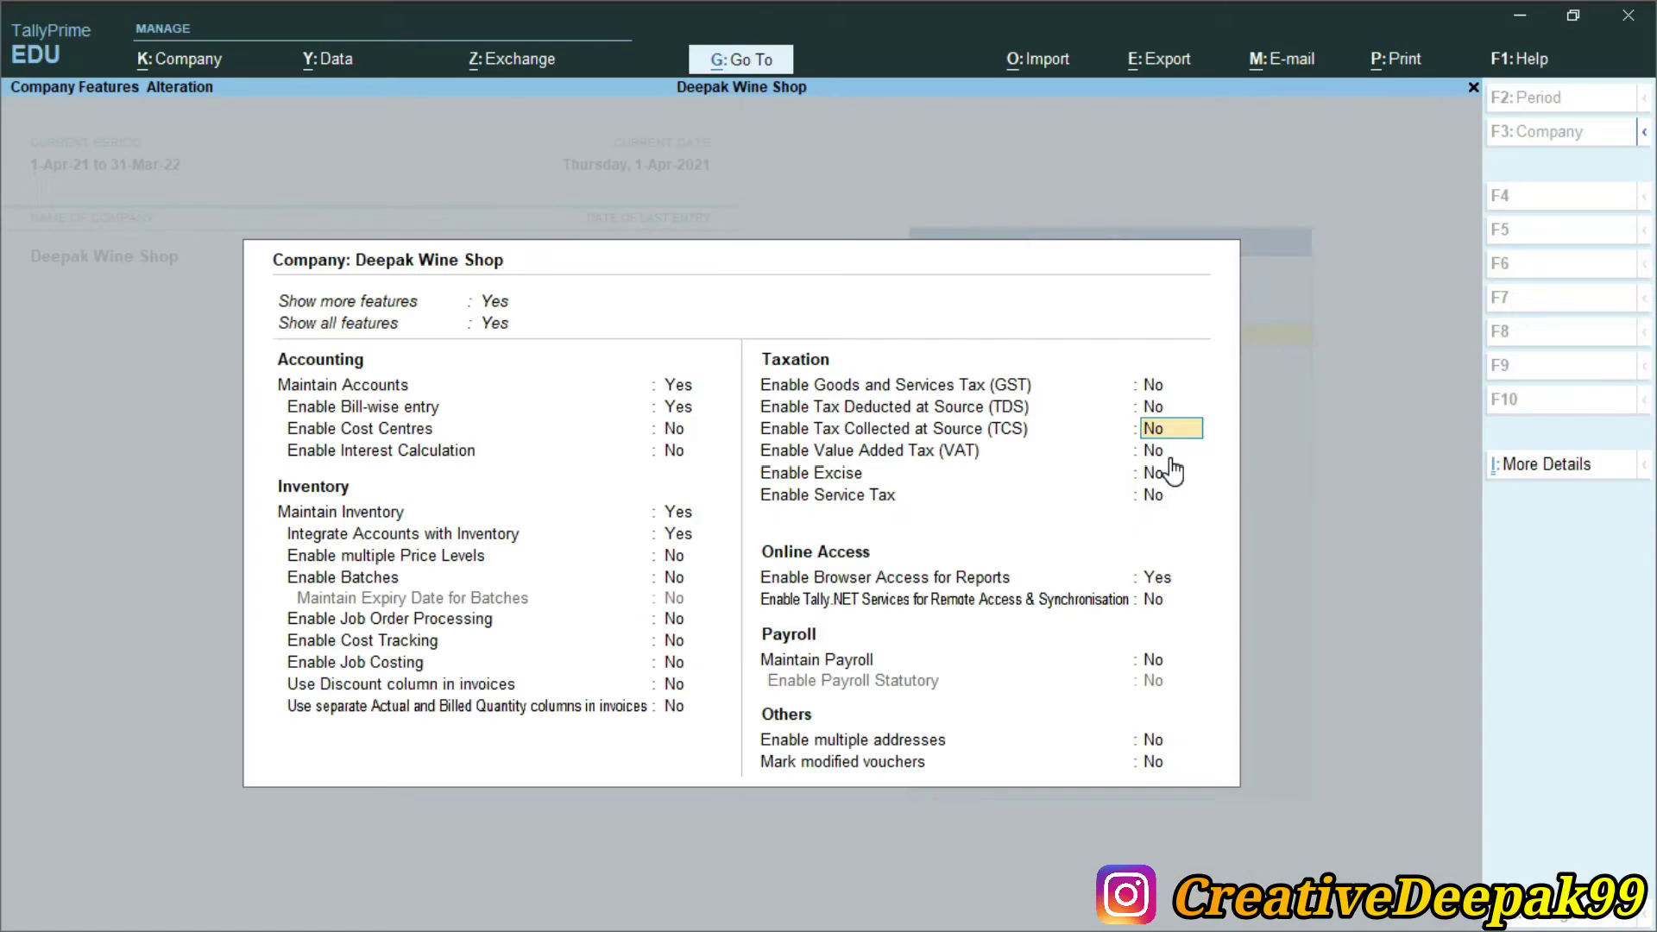
# Enable TCS, enter the TAN registration number and TAN, and keep collector type Company
pyautogui.press('Return')
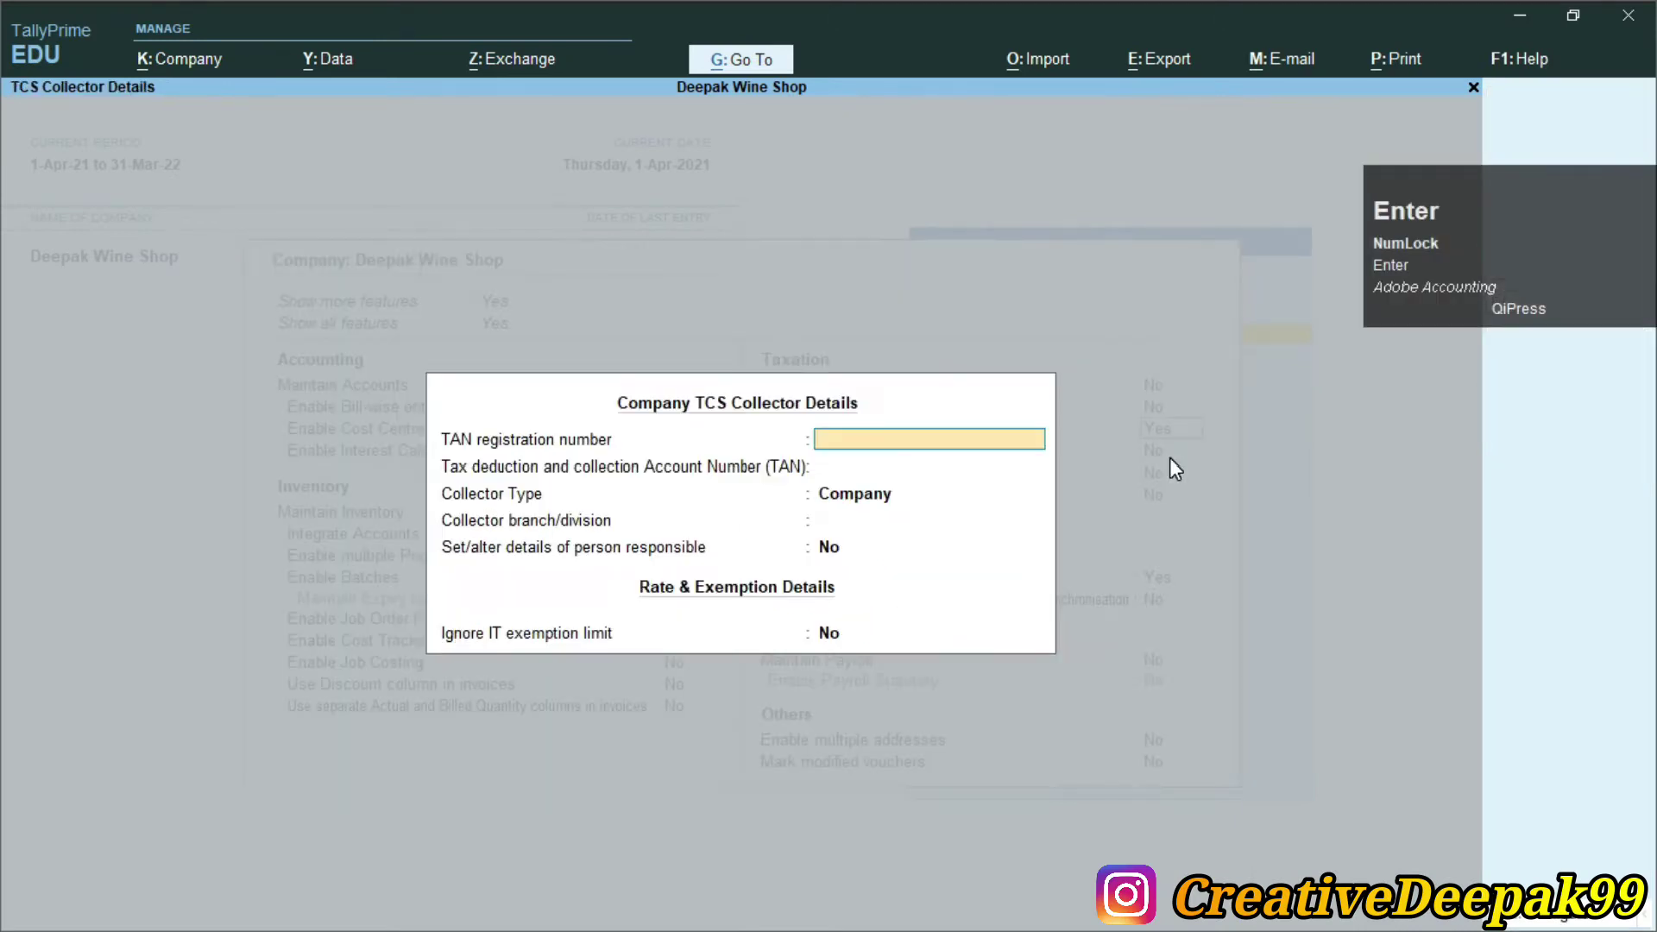
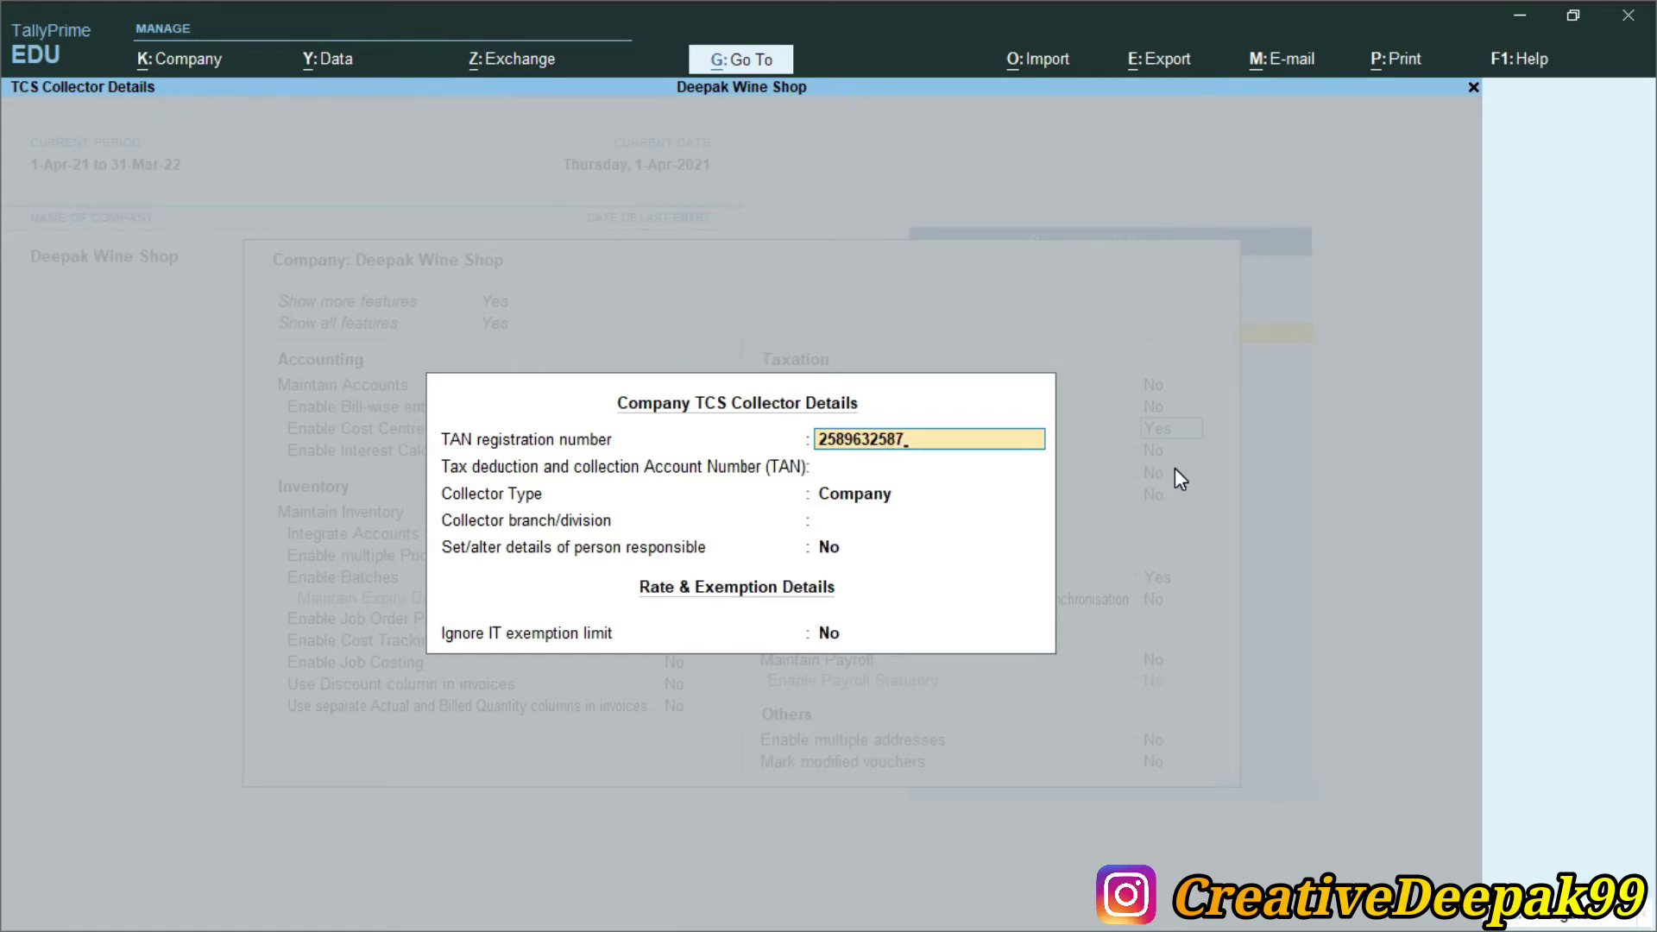
pyautogui.press('Return')
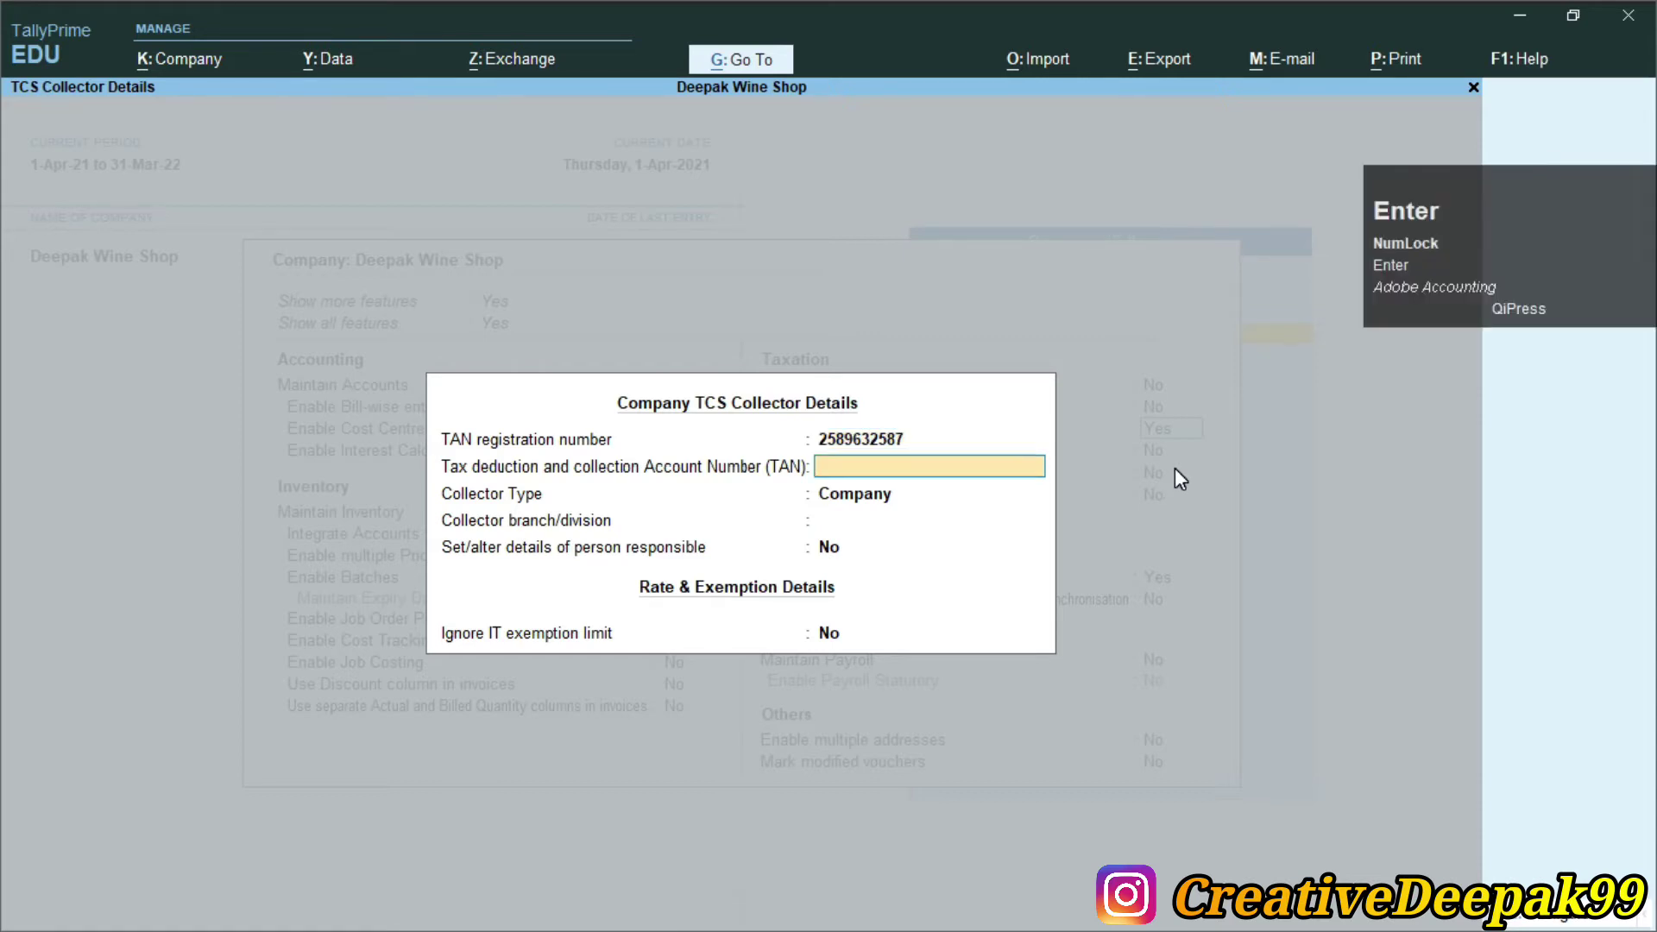
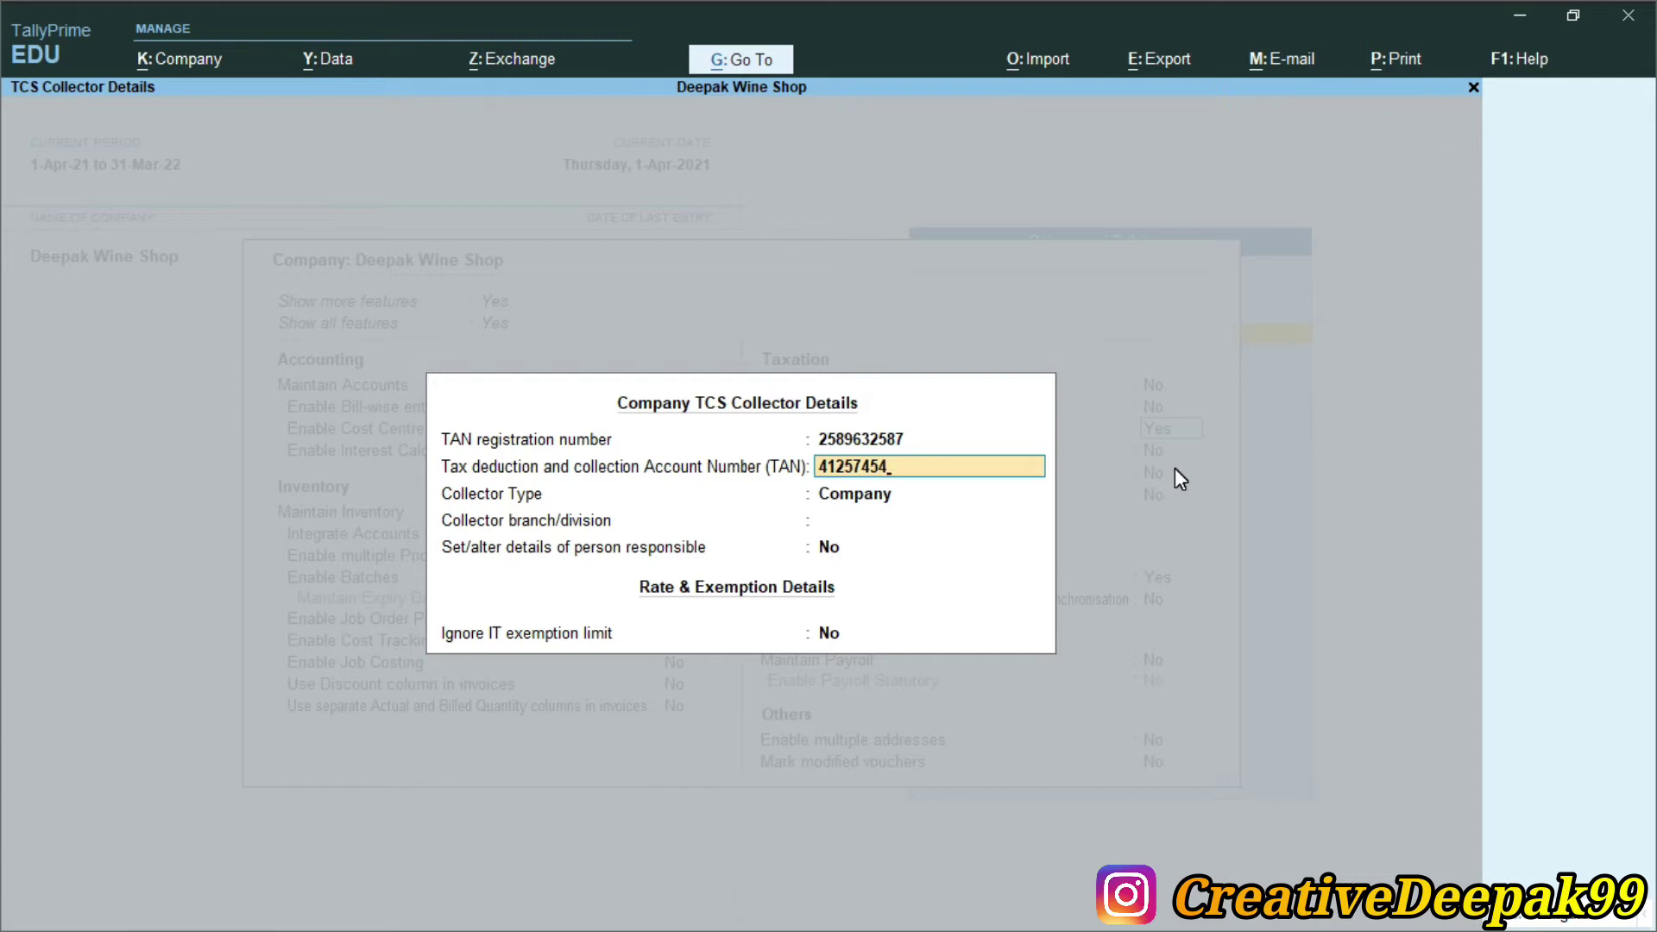
pyautogui.press('Return')
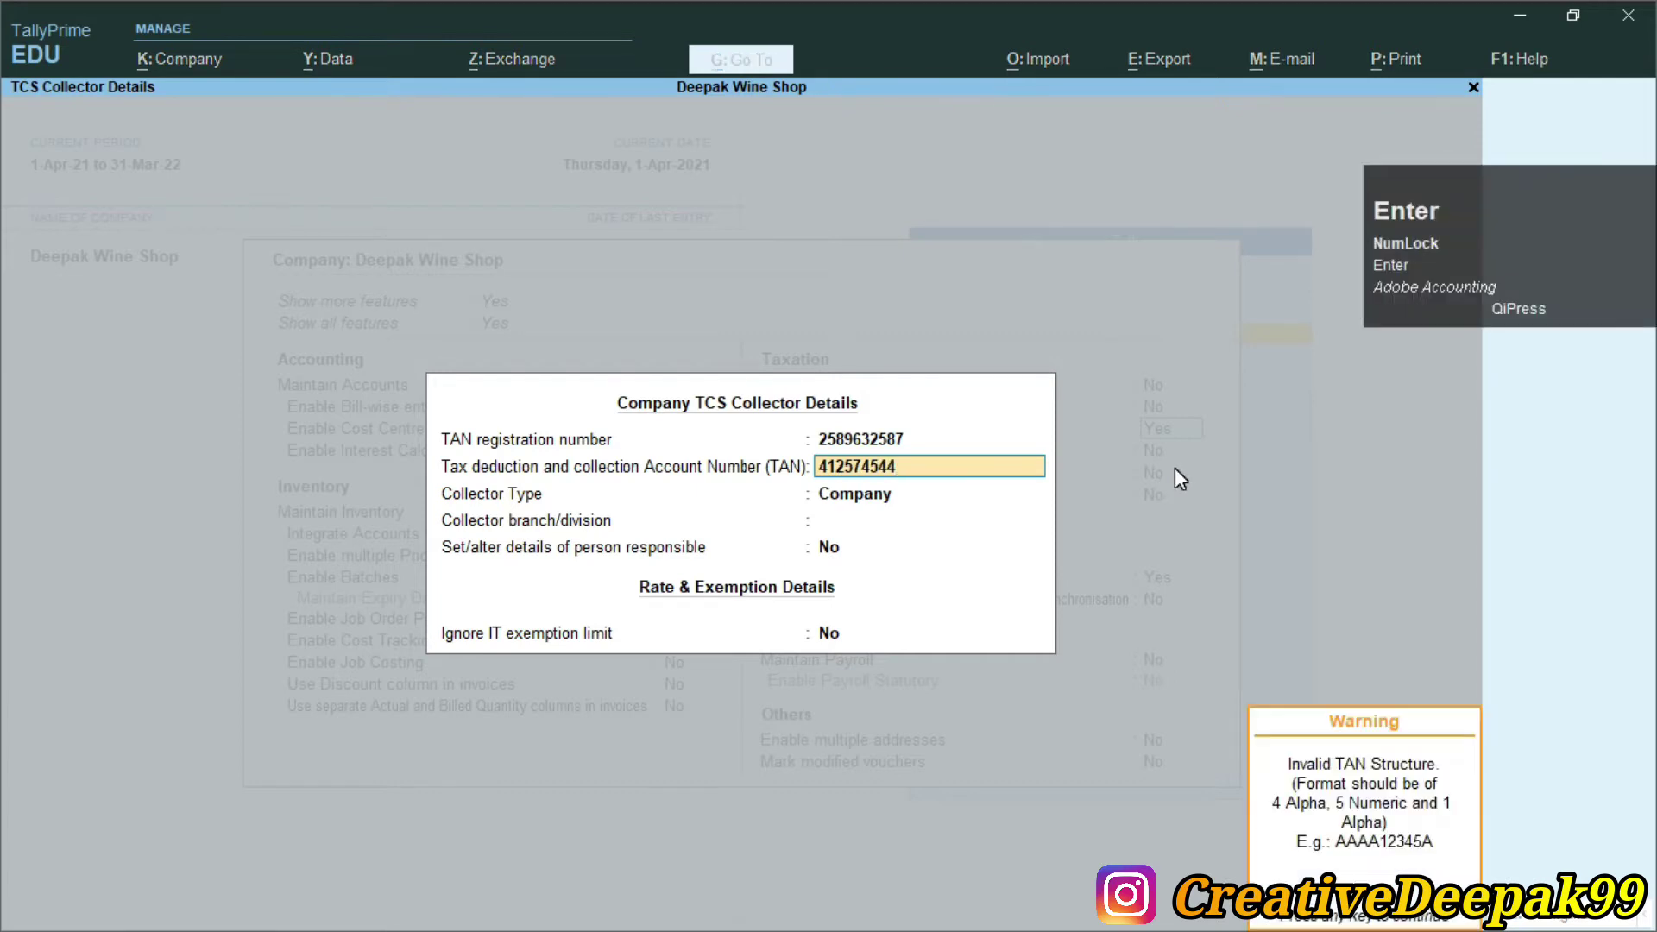
pyautogui.press('Return')
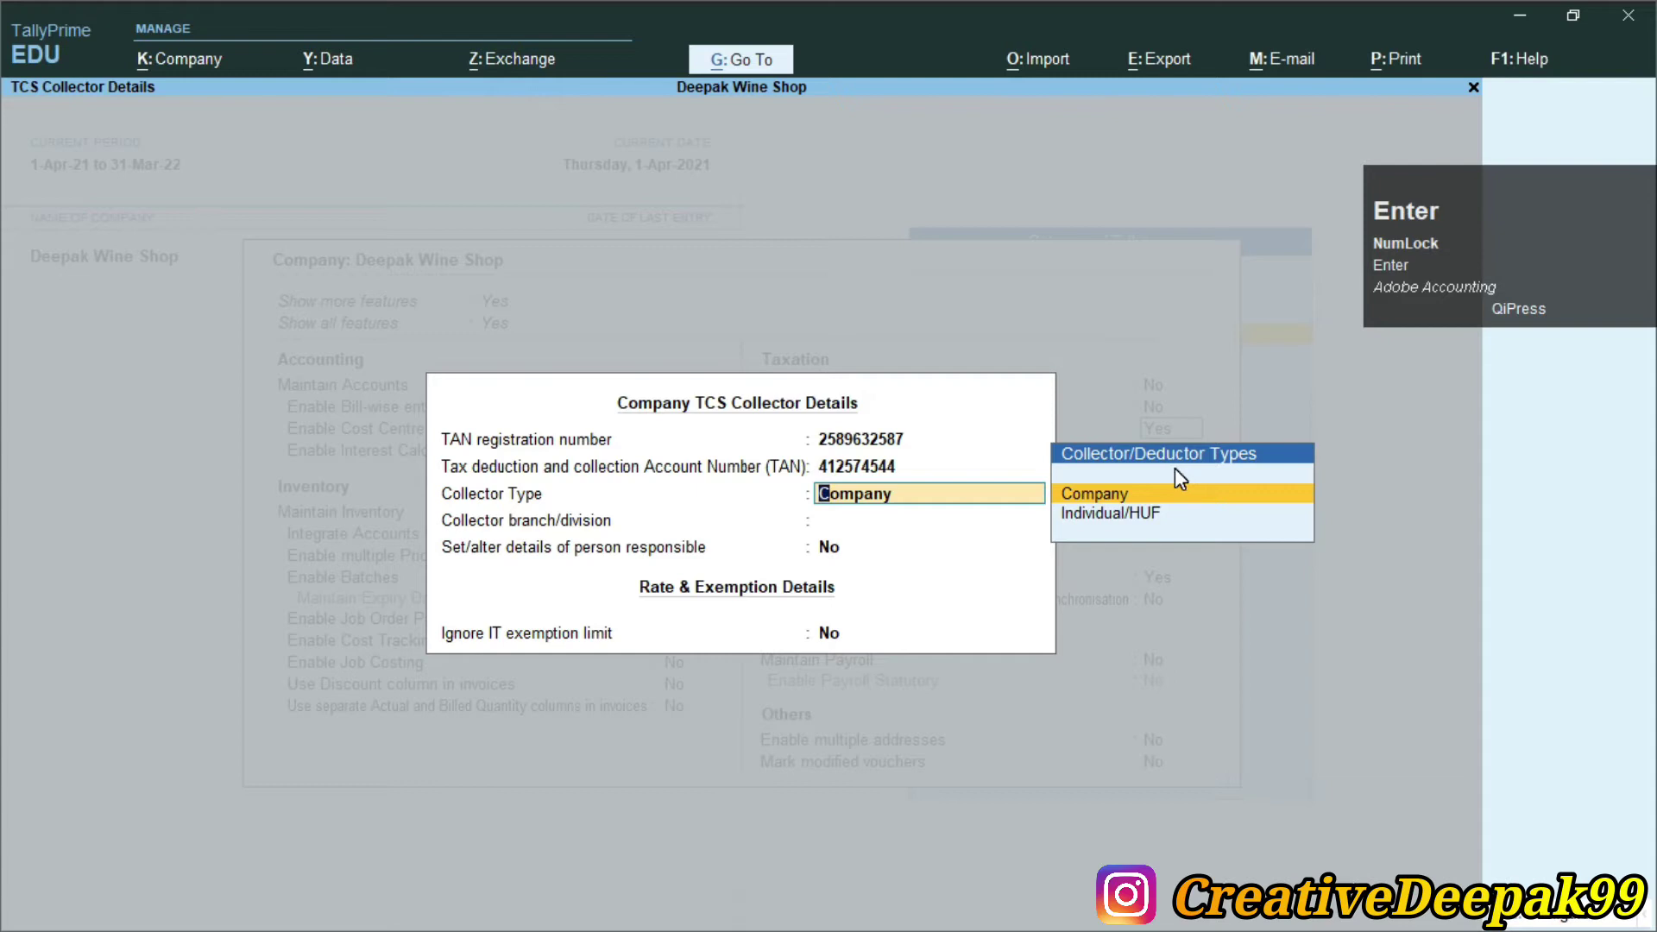
pyautogui.press('Return')
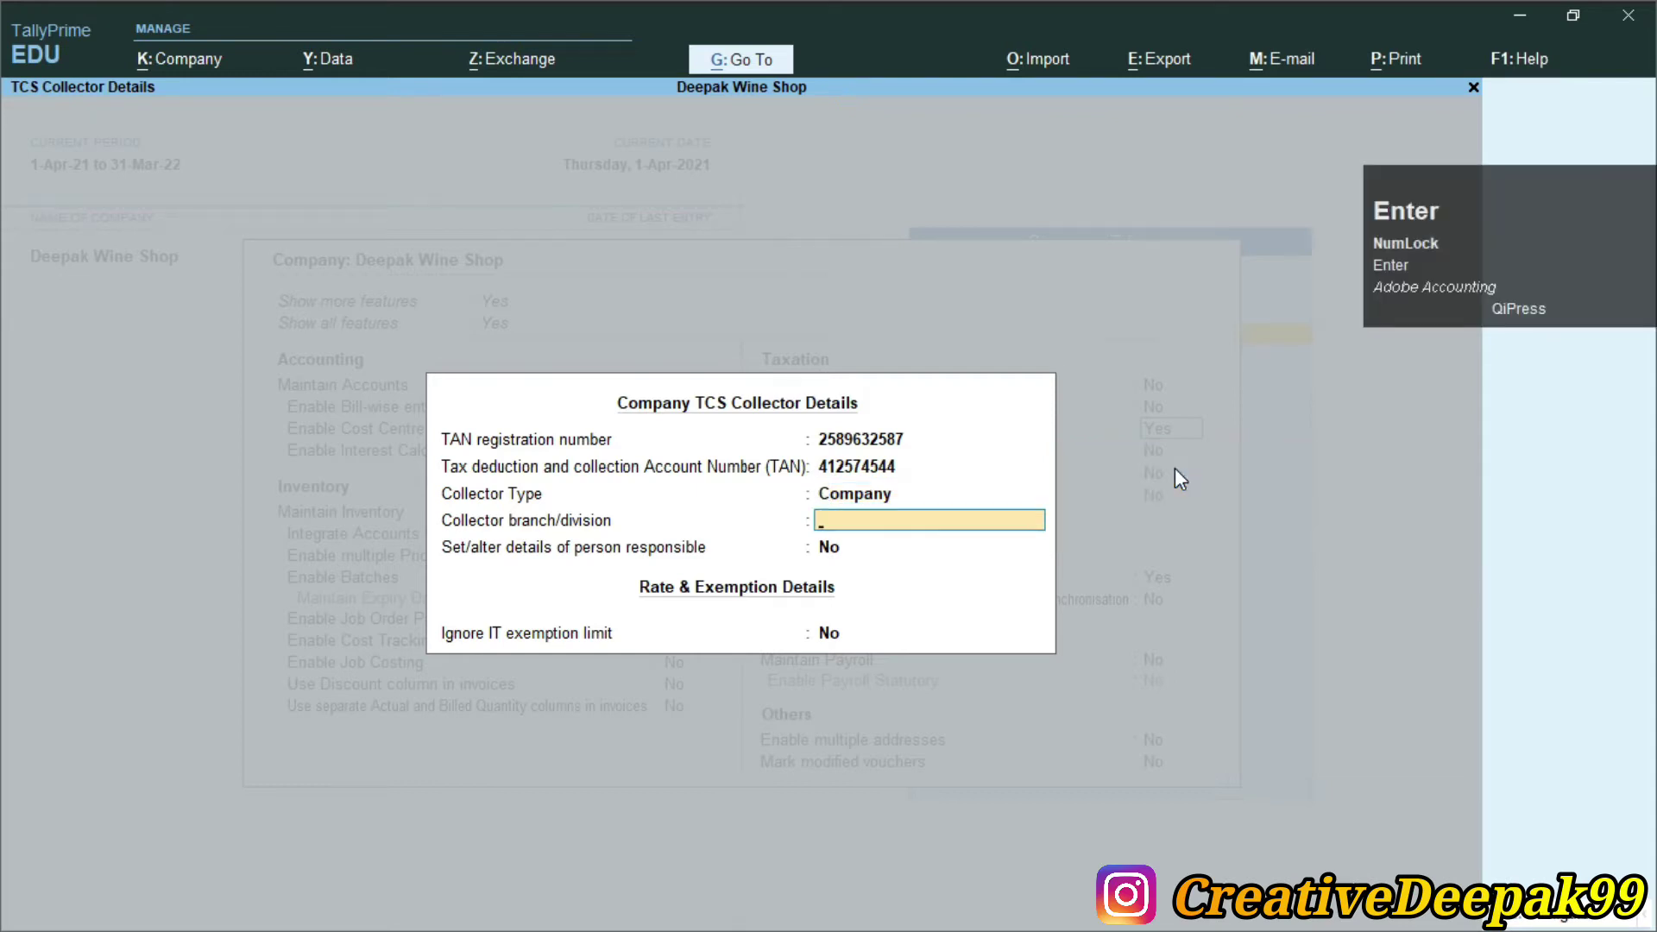
# Enter branch/division Arrah and set person responsible details to Yes
pyautogui.write('Arrah')
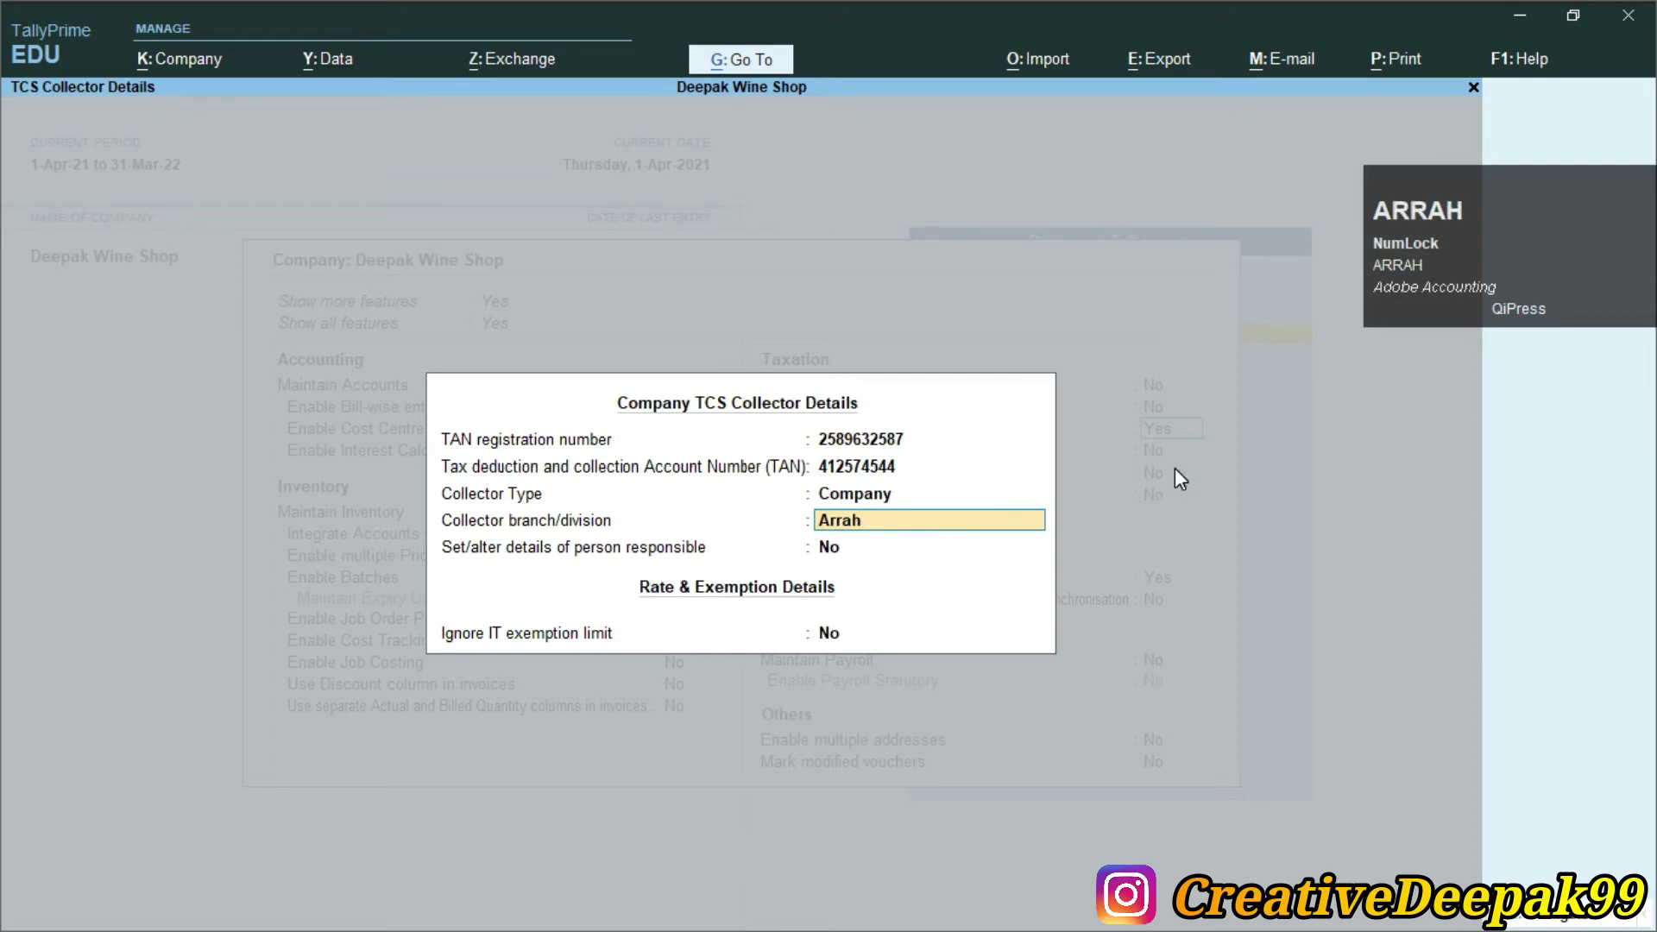
pyautogui.press('Return')
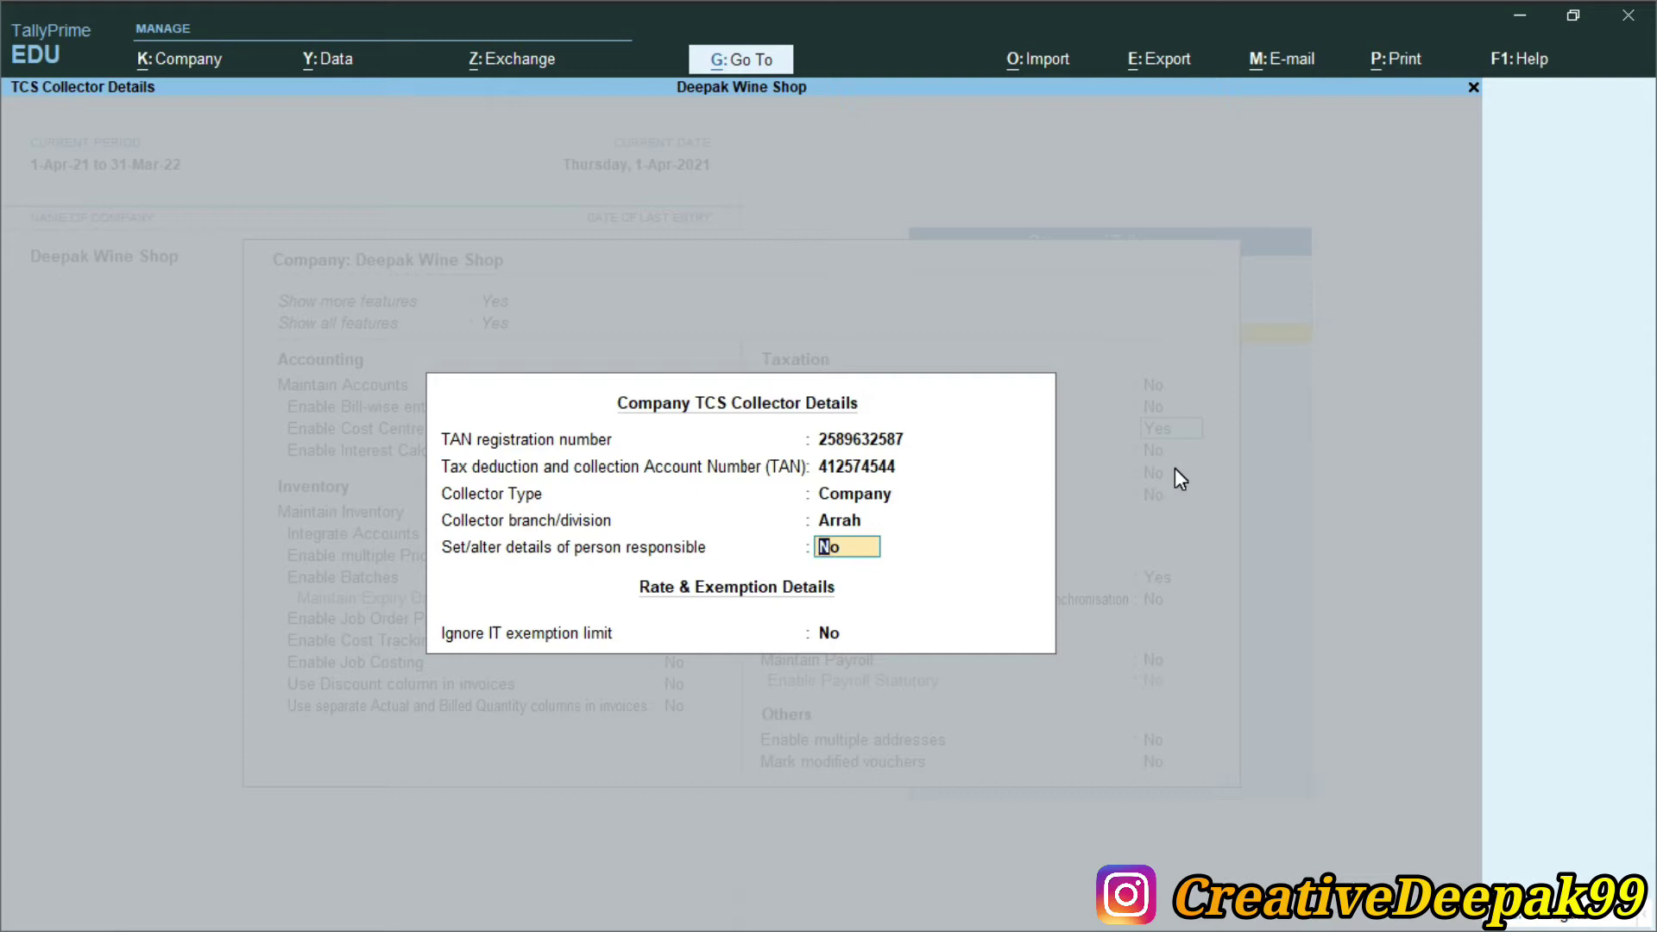
pyautogui.write('y')
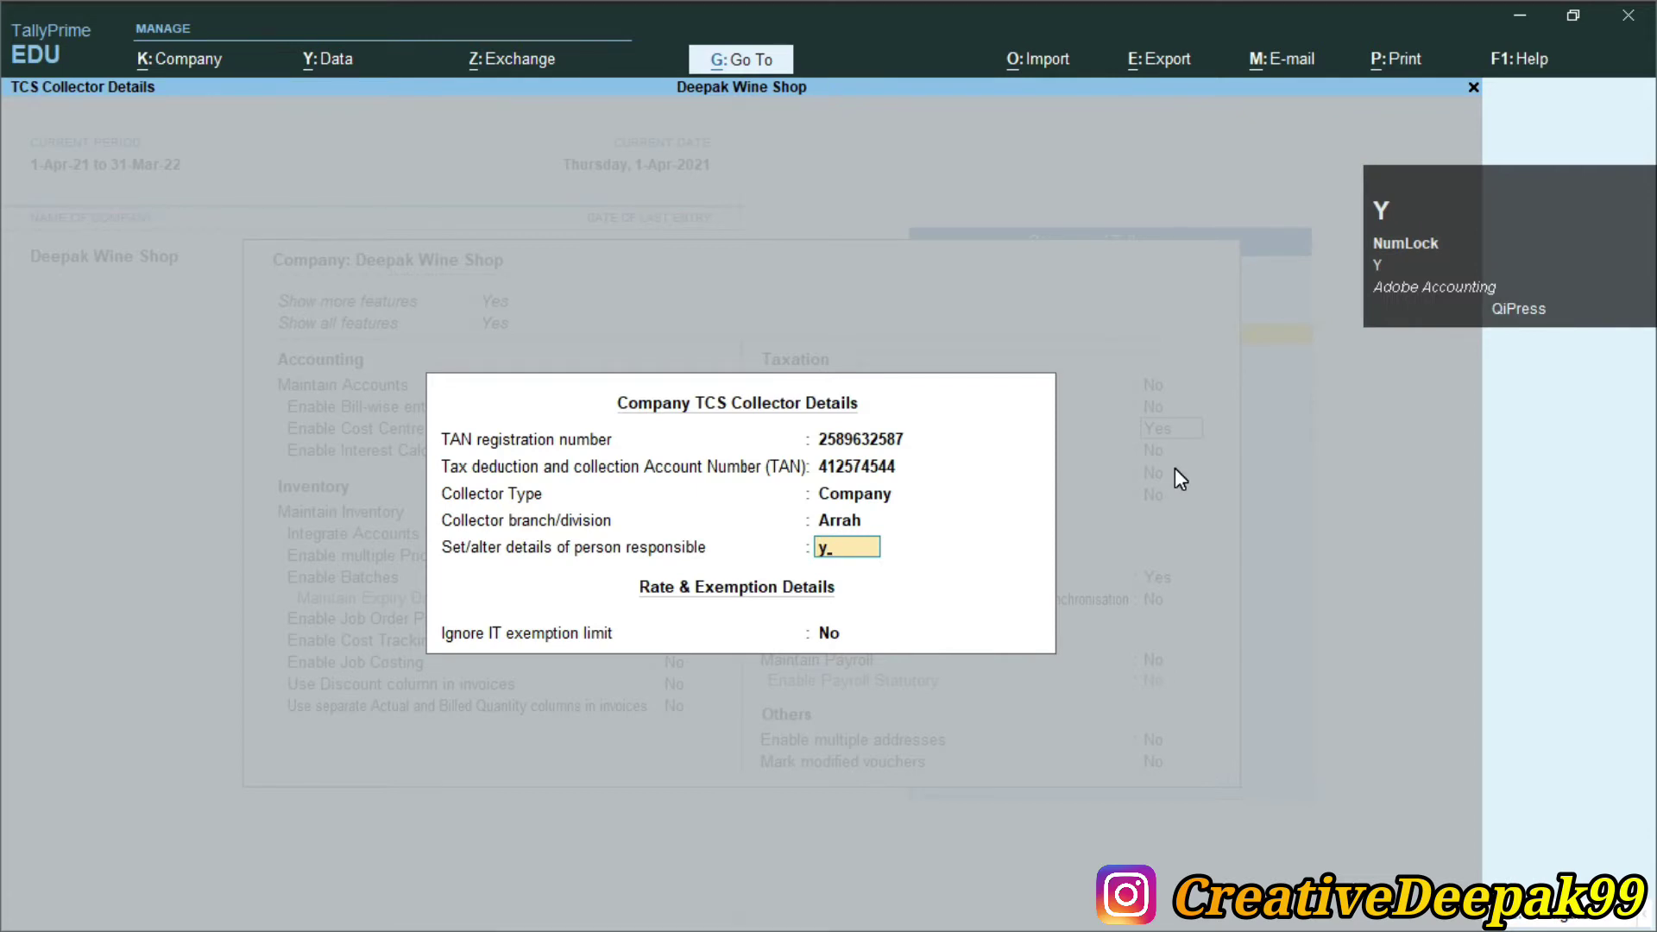
pyautogui.press('Return')
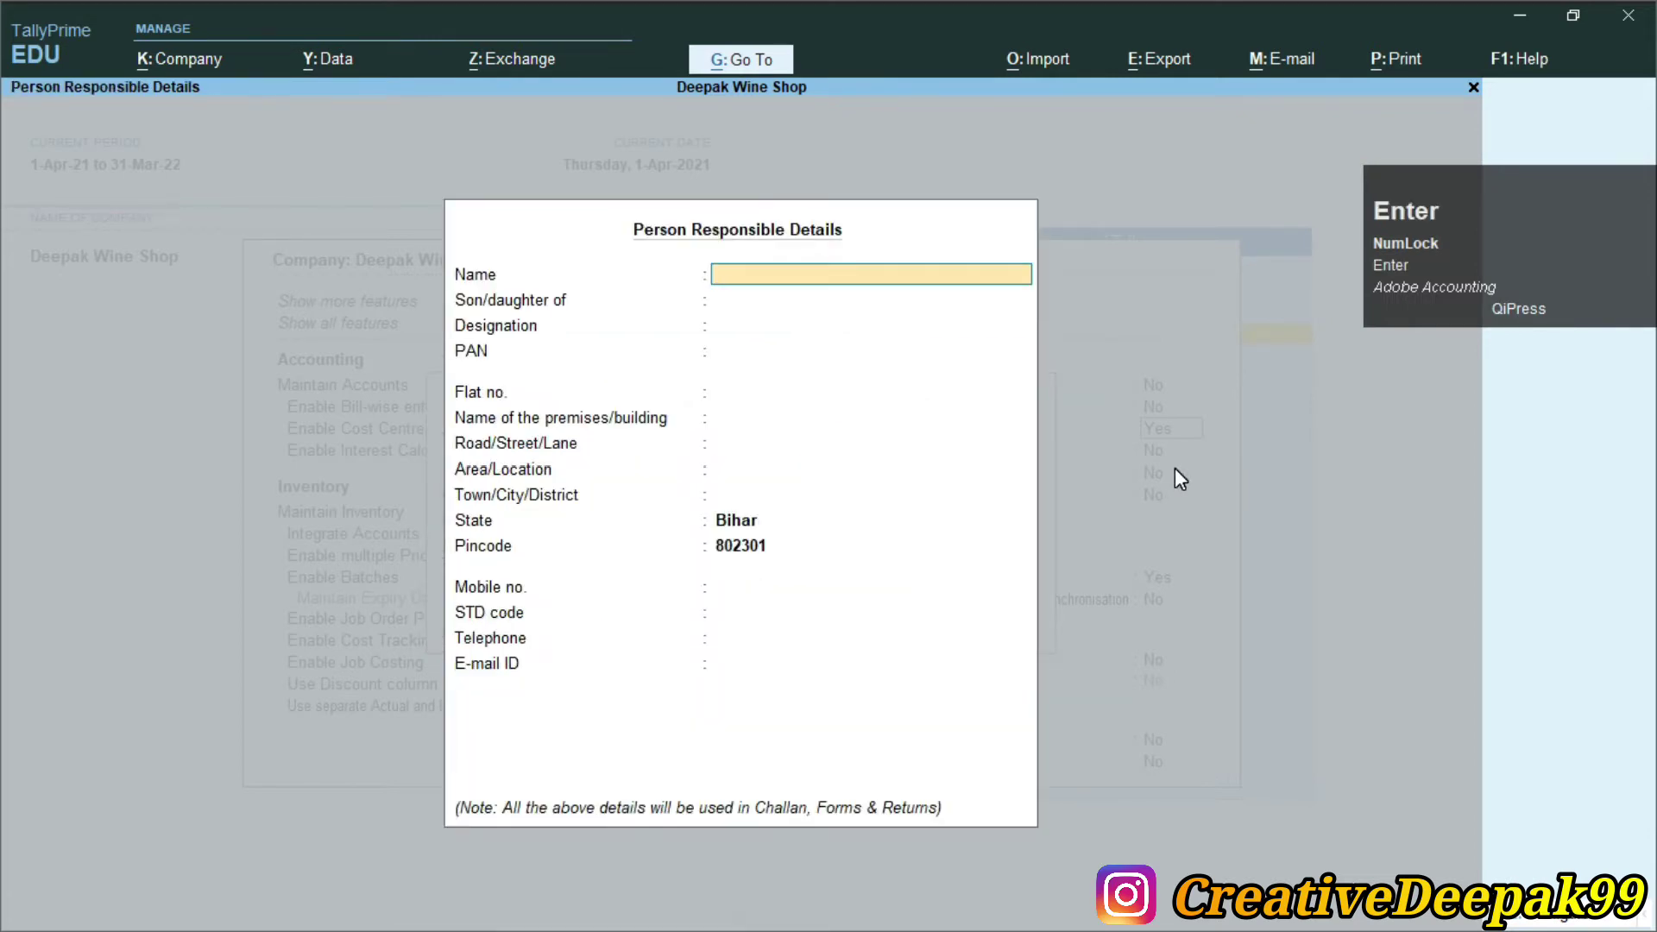
# Enter the responsible person's name, parent's name, designation Accountant and PAN
pyautogui.write('Nam')
pyautogui.press('BackSpace')
pyautogui.press('BackSpace')
pyautogui.press('BackSpace')
pyautogui.write('Deepak')
pyautogui.press('Return')
pyautogui.write('Raja')
pyautogui.press('Return')
pyautogui.write('Accout')
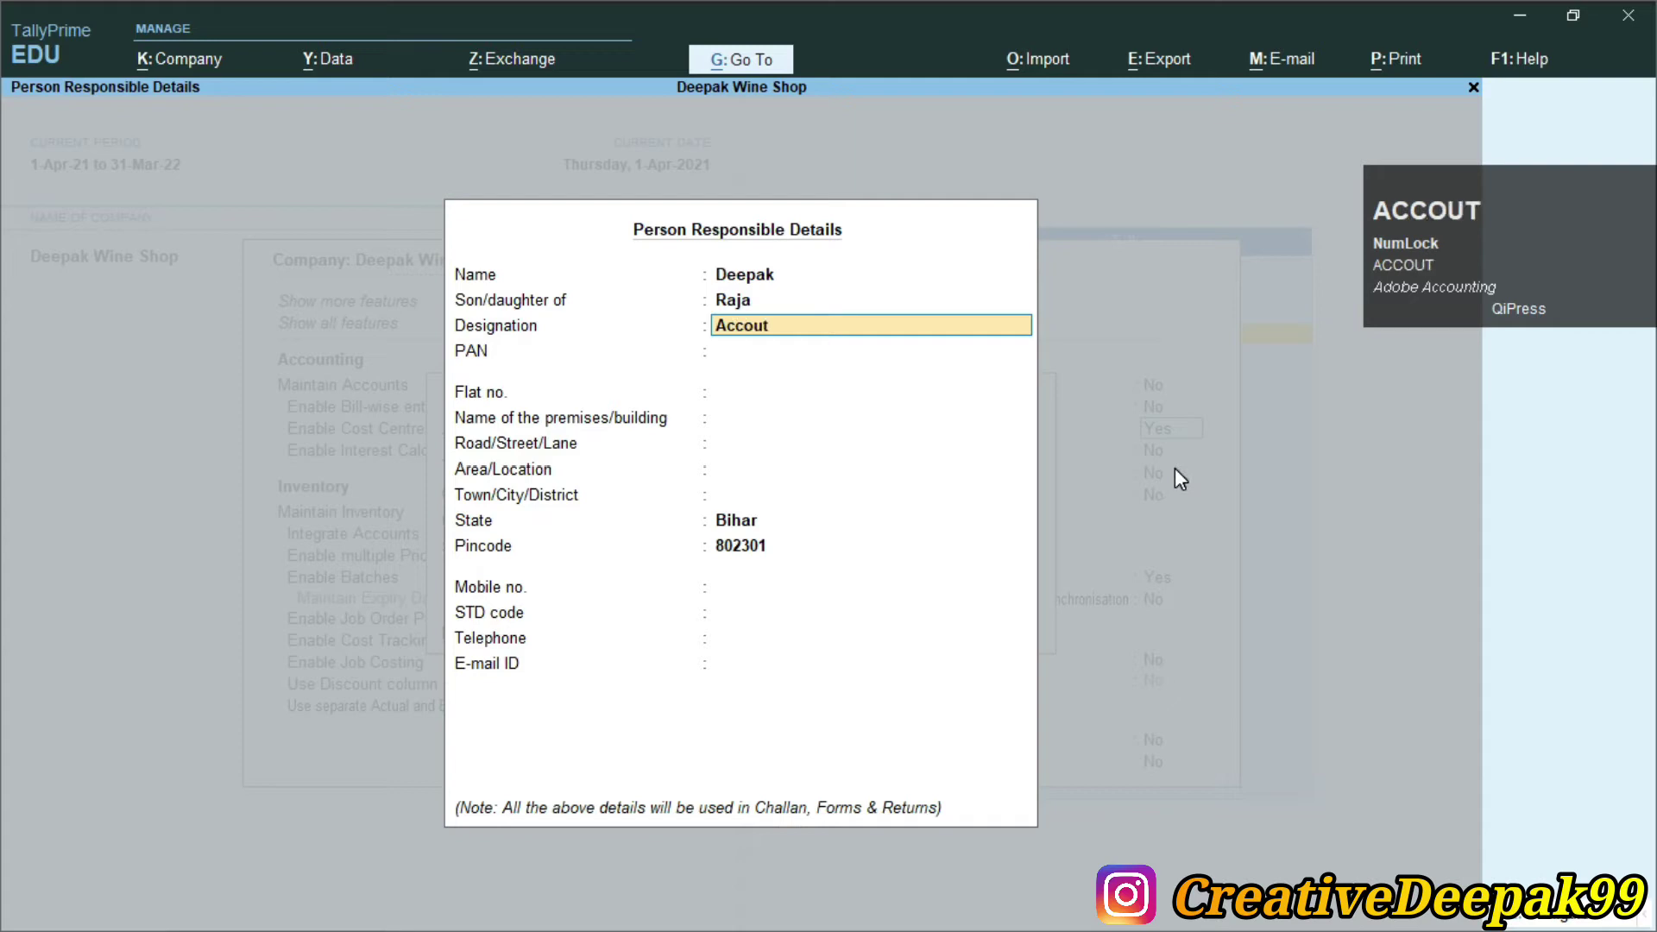
pyautogui.press('BackSpace')
pyautogui.write('nta')
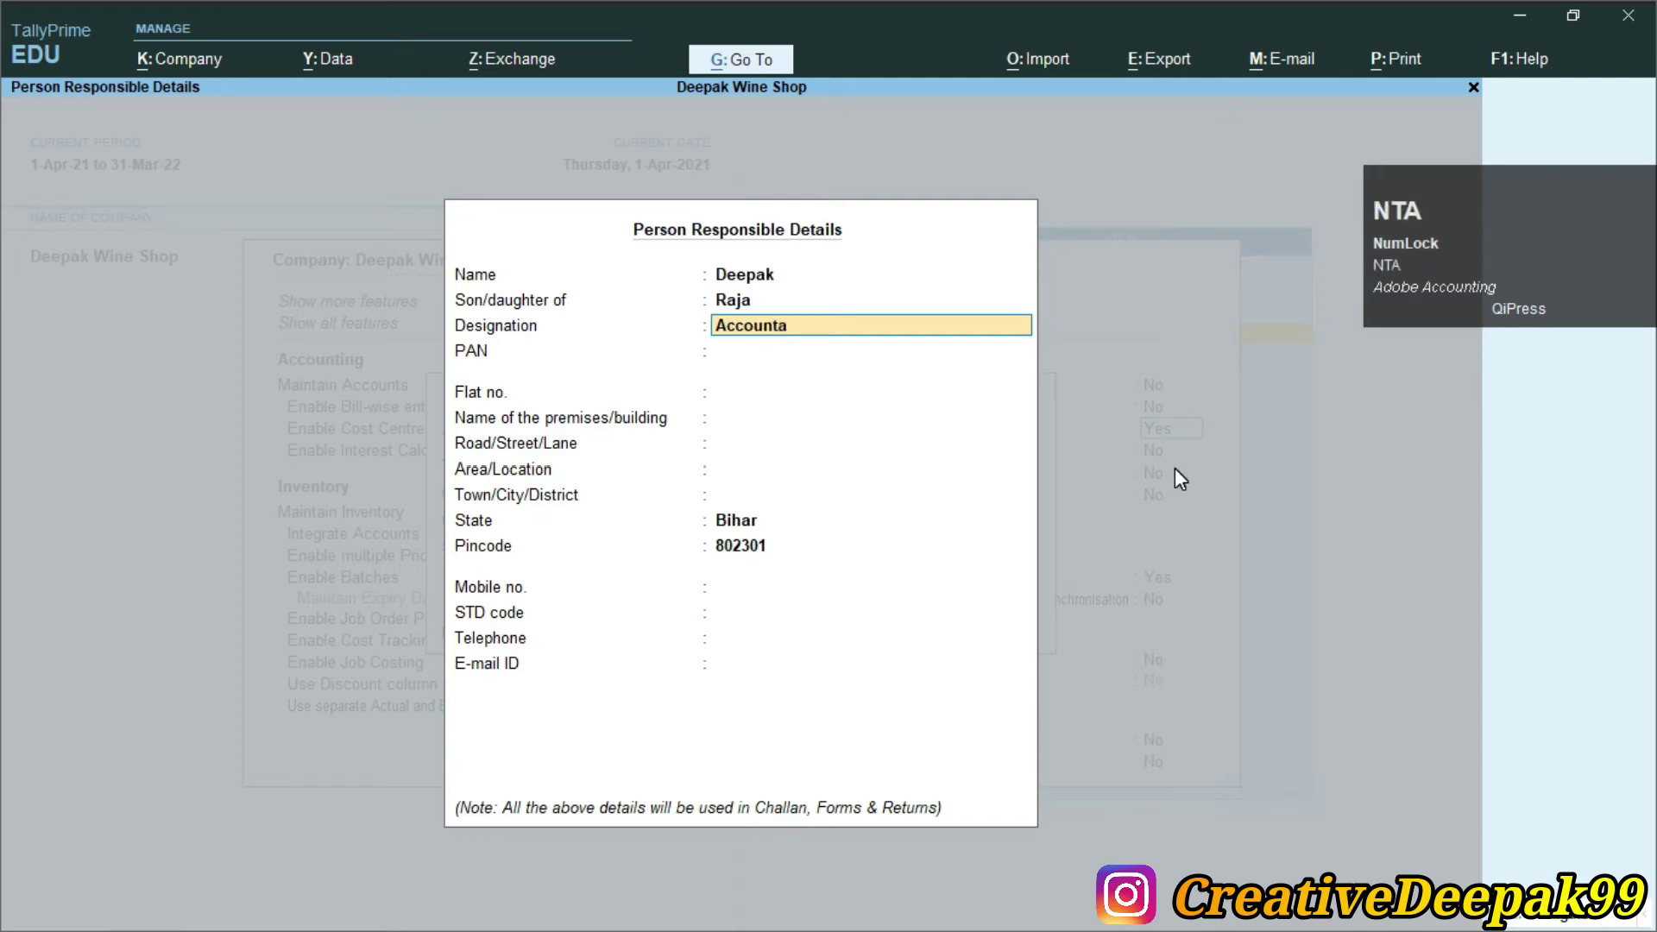
pyautogui.write('nt')
pyautogui.press('Return')
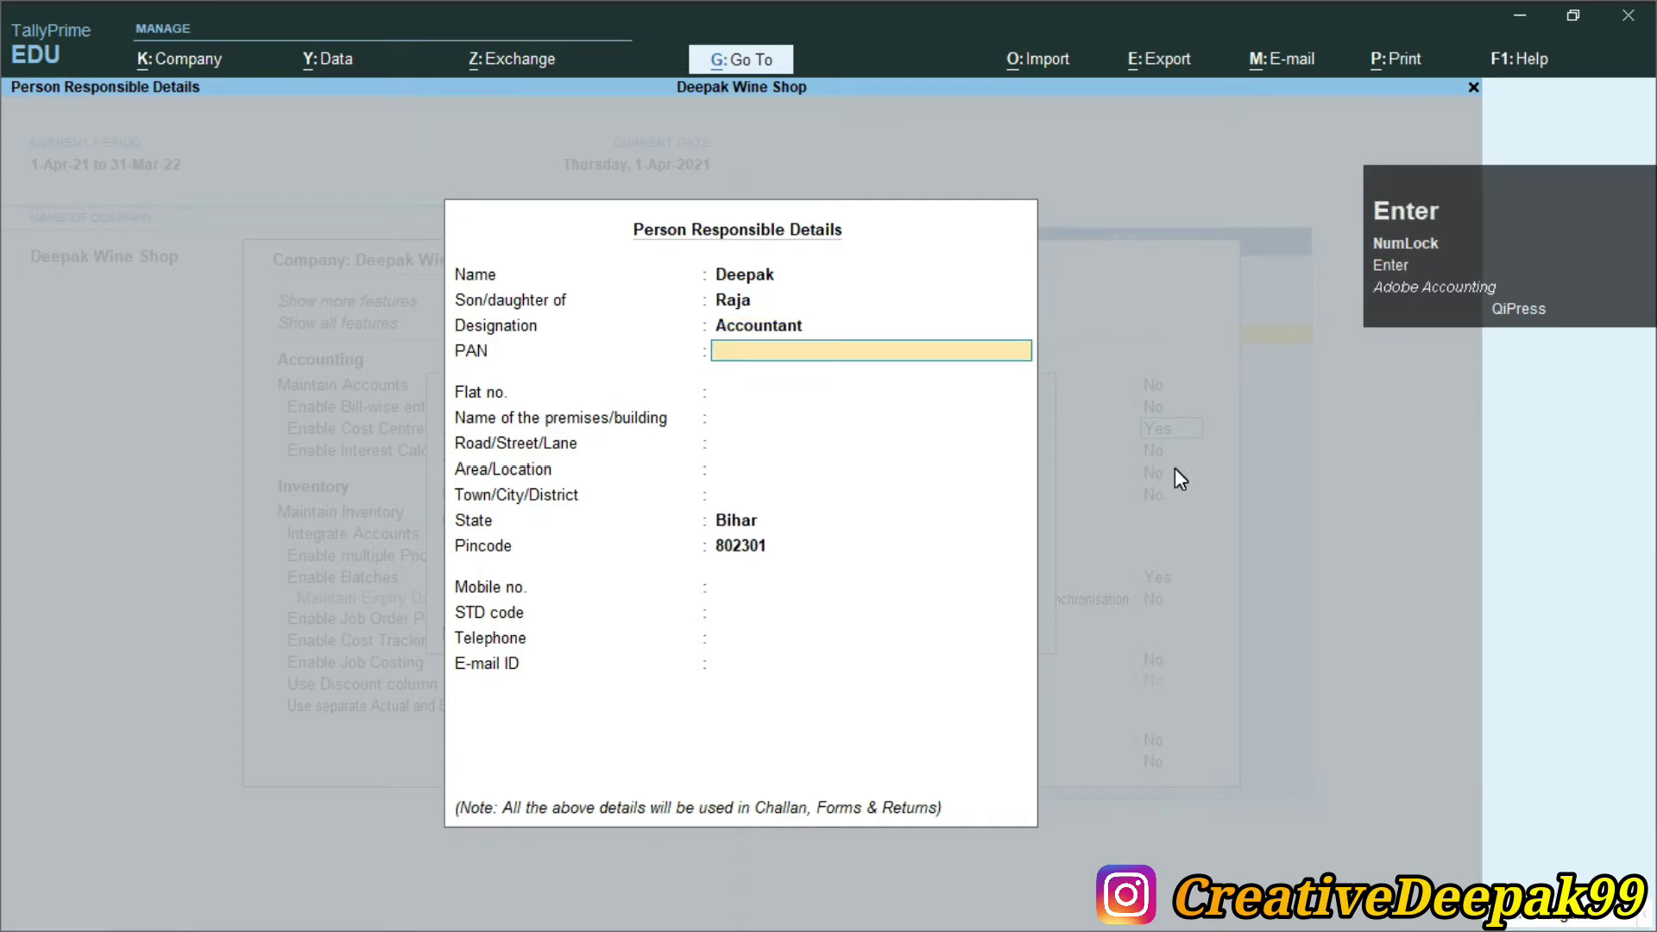
pyautogui.write('ASDF')
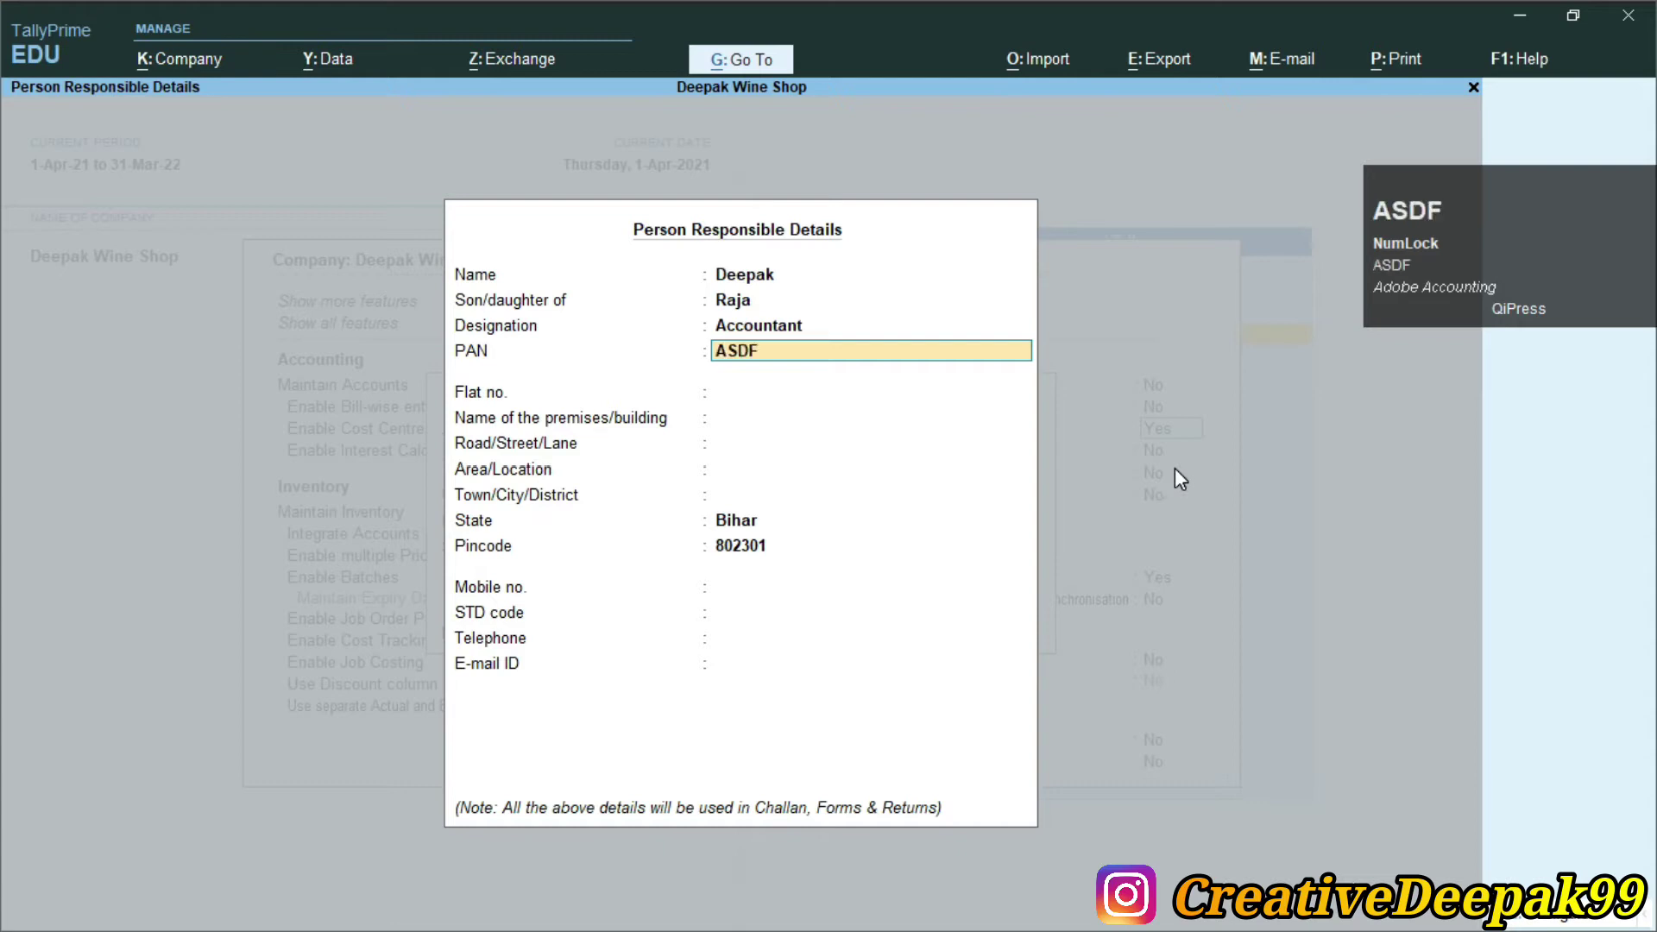
pyautogui.write('G')
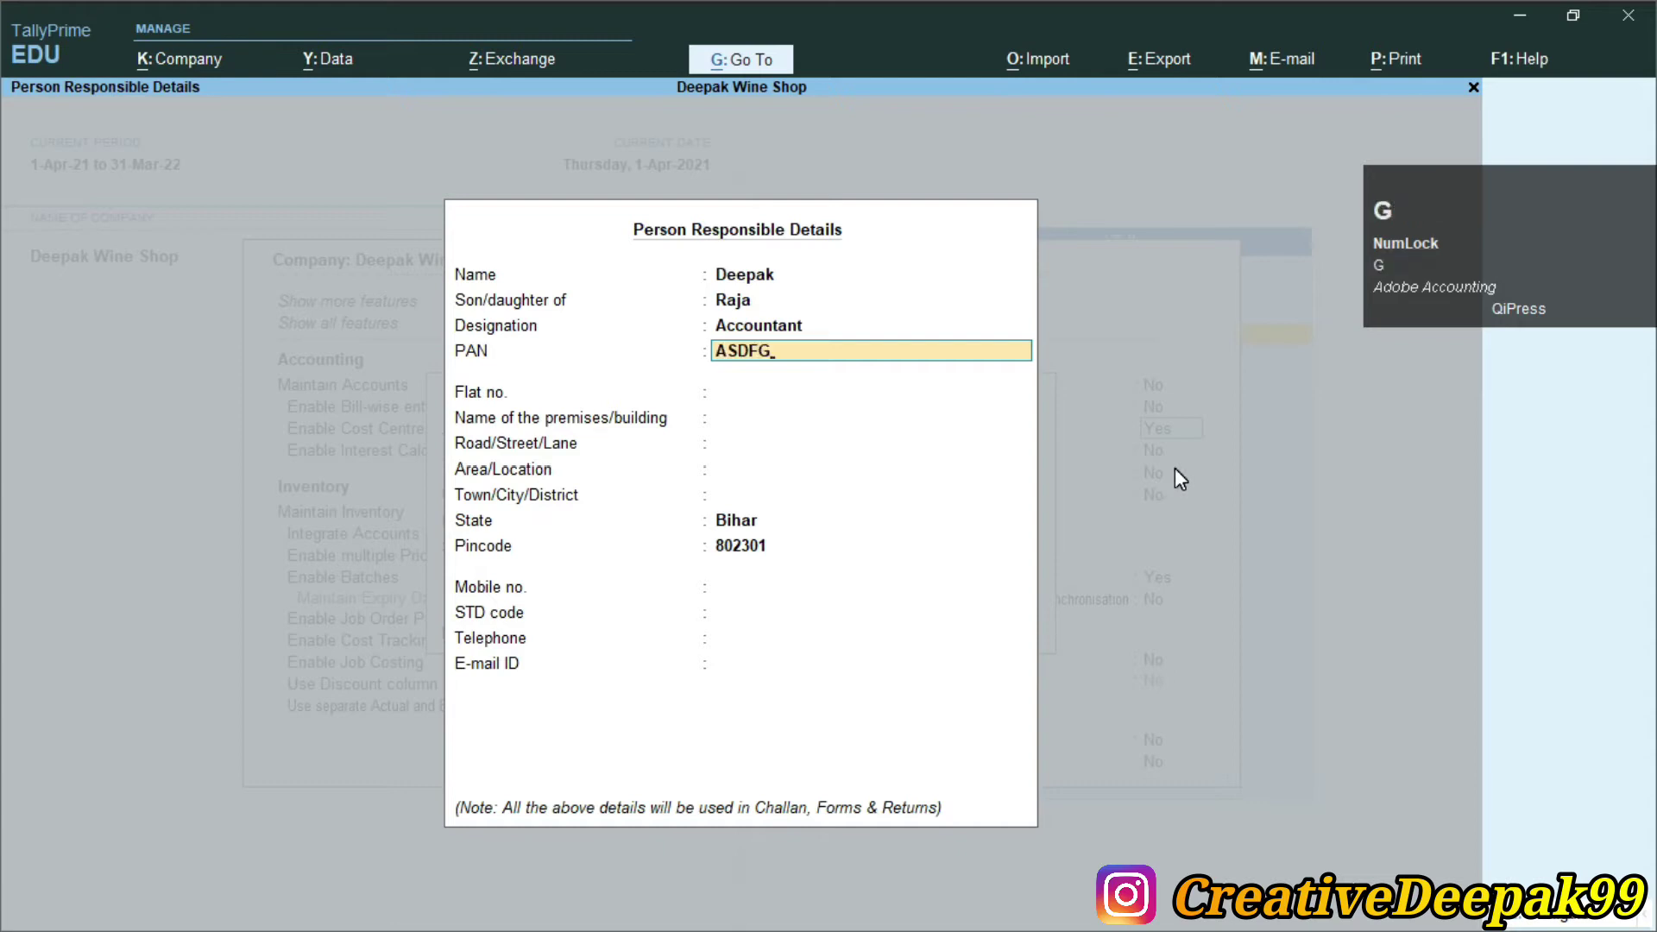
pyautogui.write('1254')
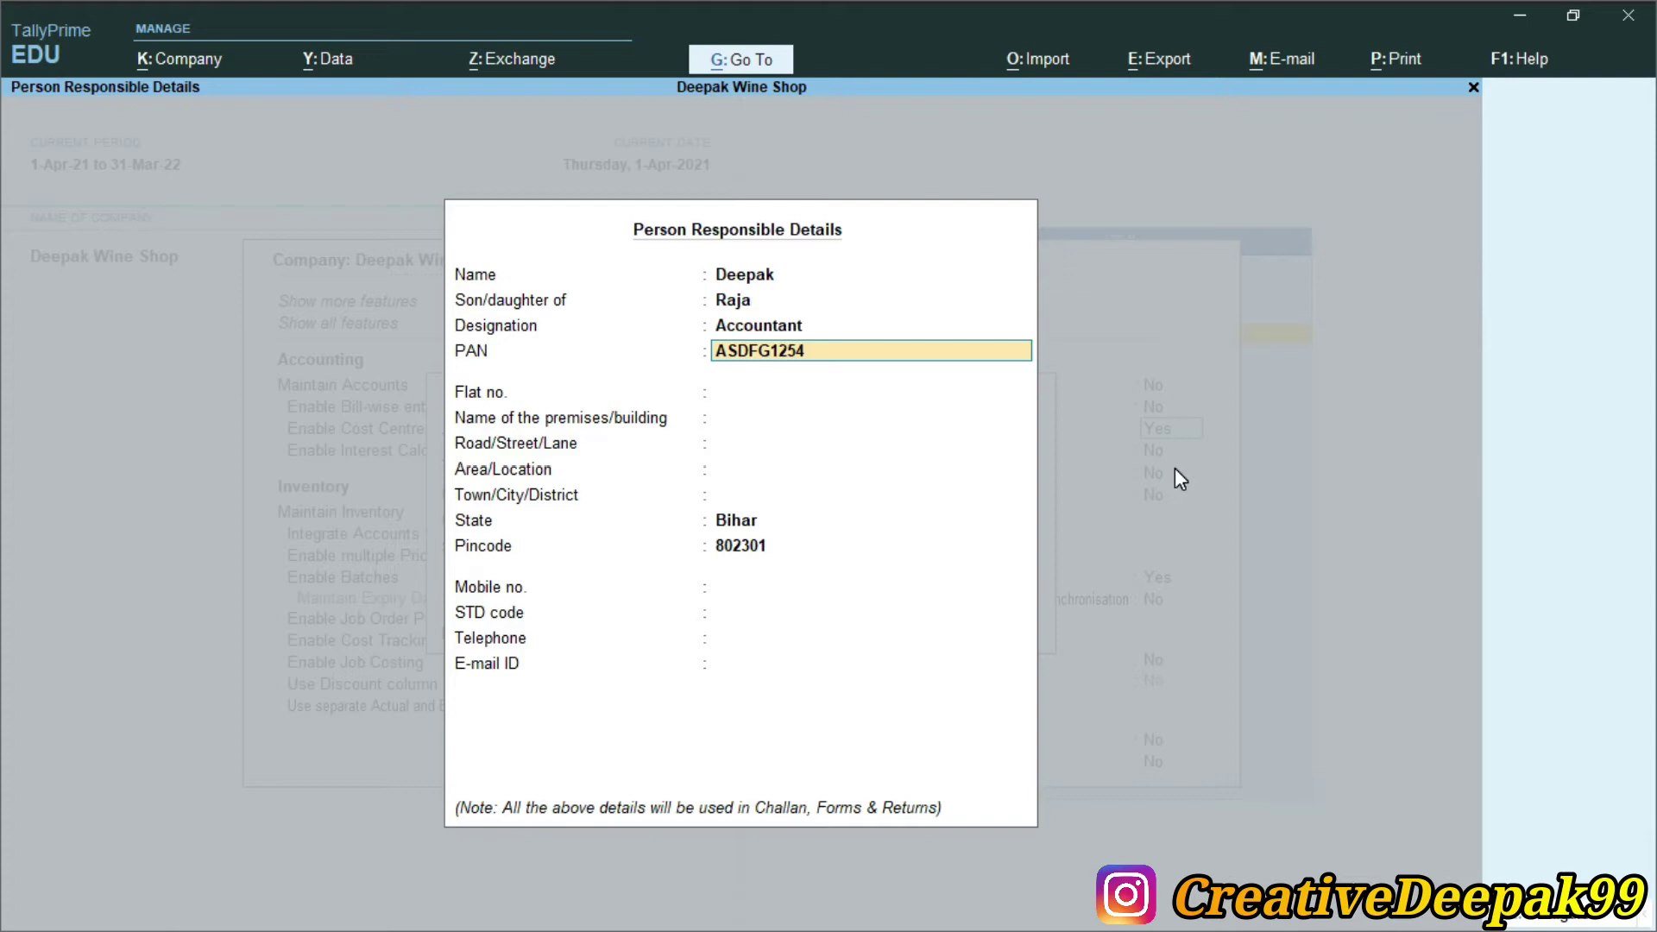
pyautogui.write('K')
pyautogui.press('Return')
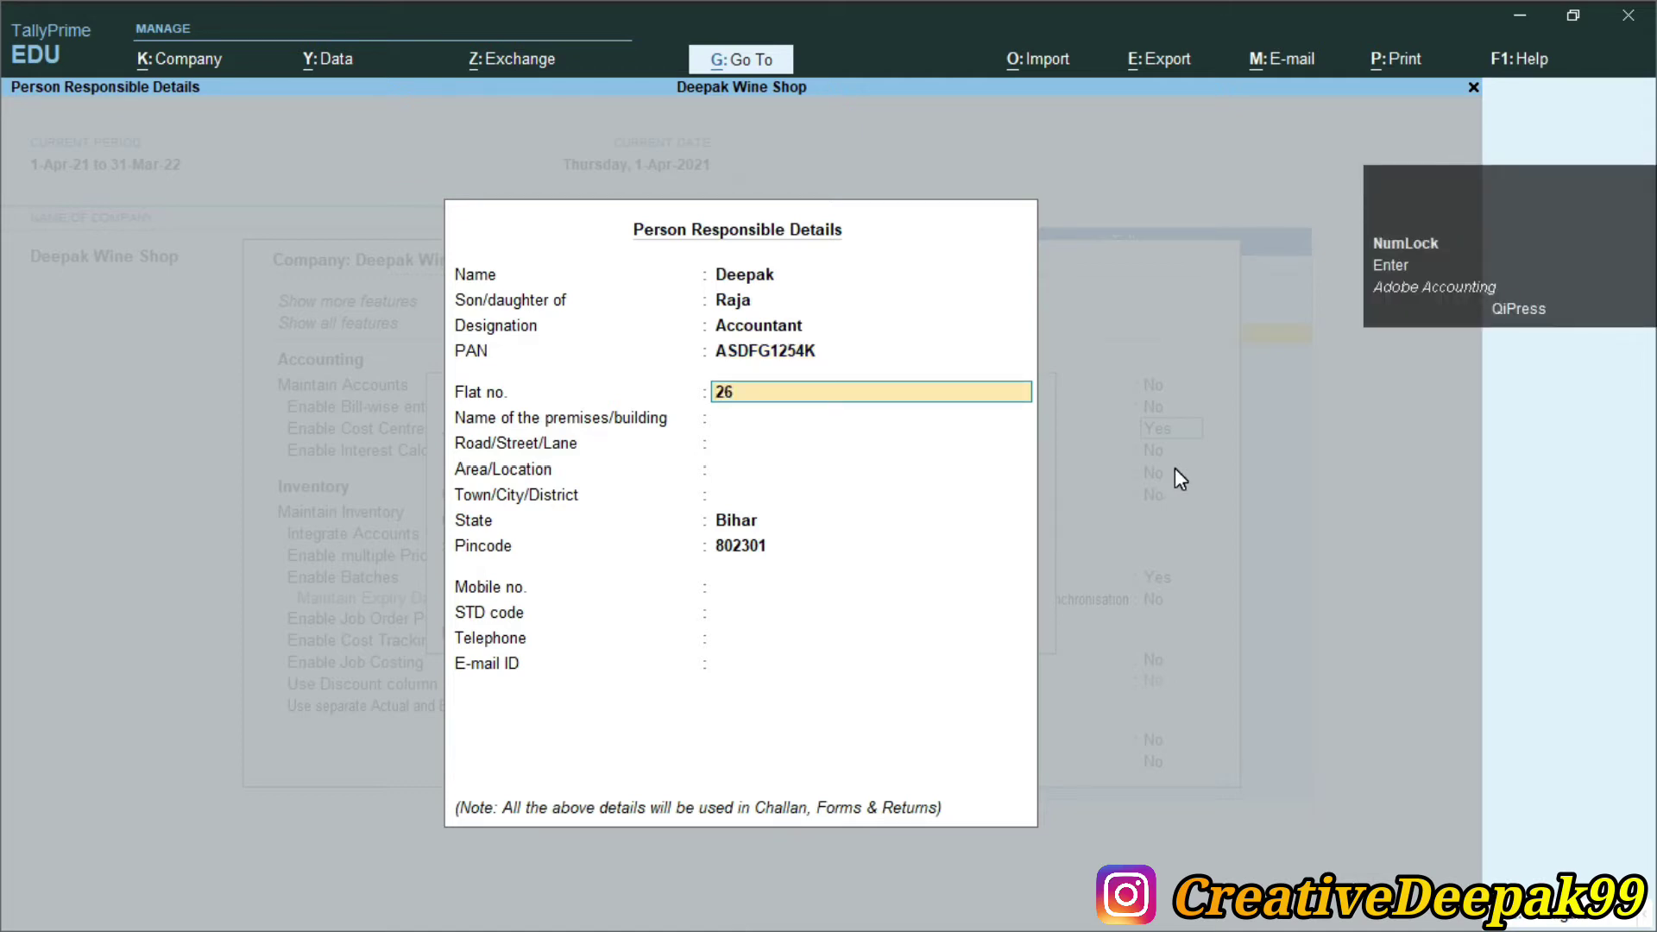
# Fill in the responsible person's flat, building, road, area and town address fields
pyautogui.press('Return')
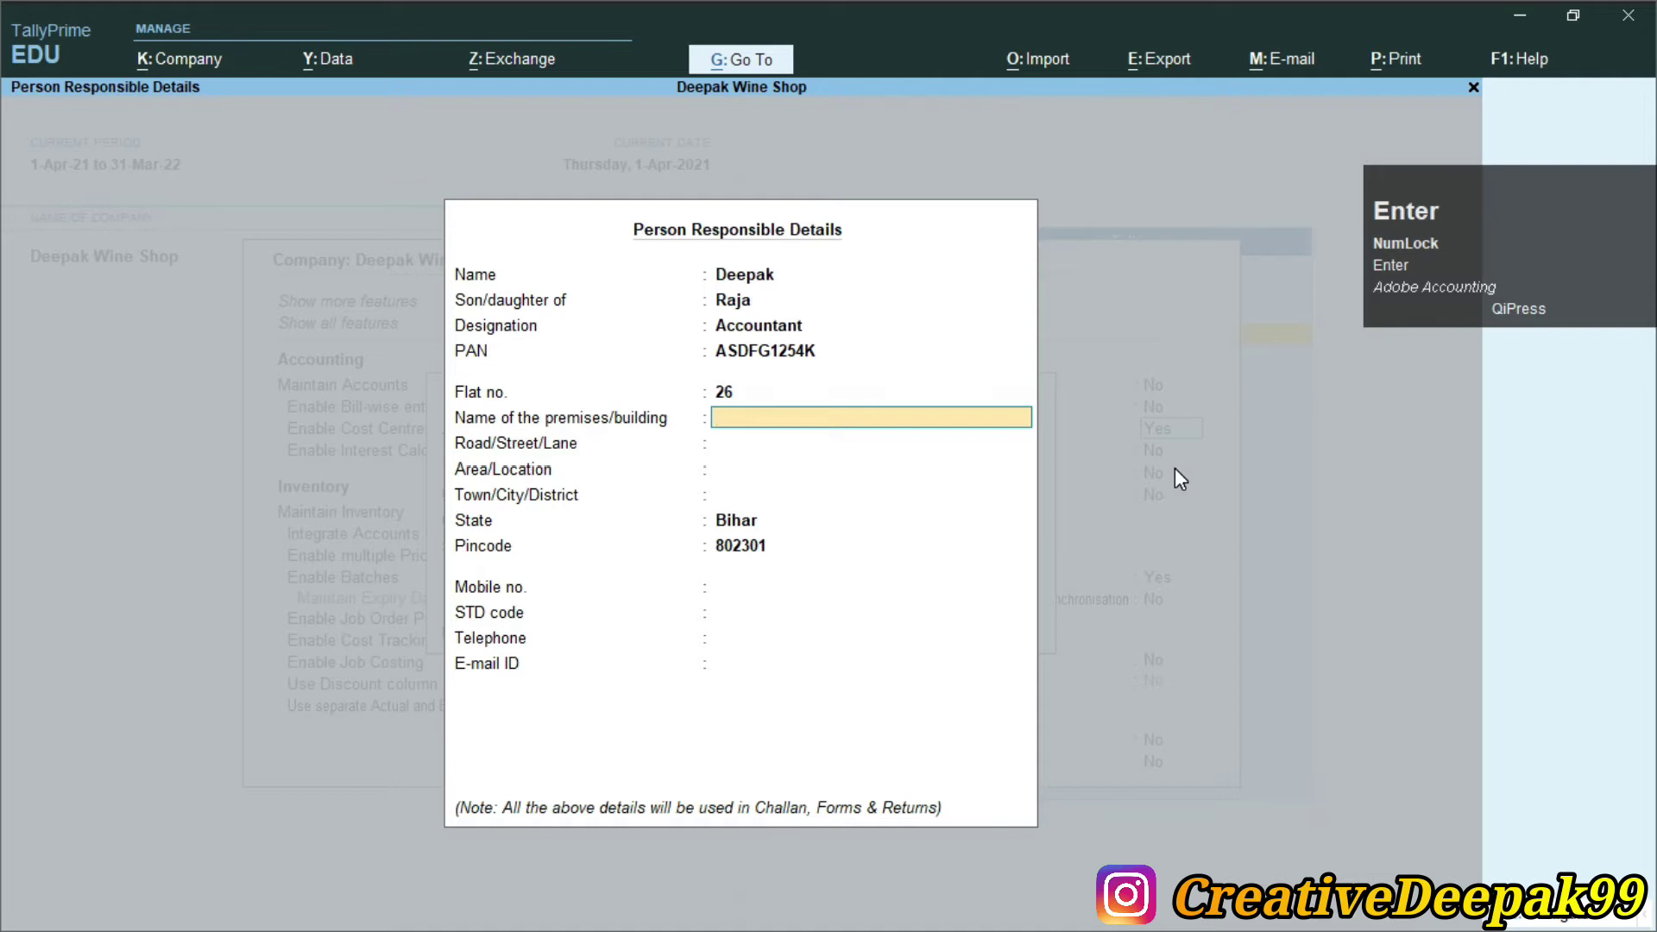
pyautogui.press('Return')
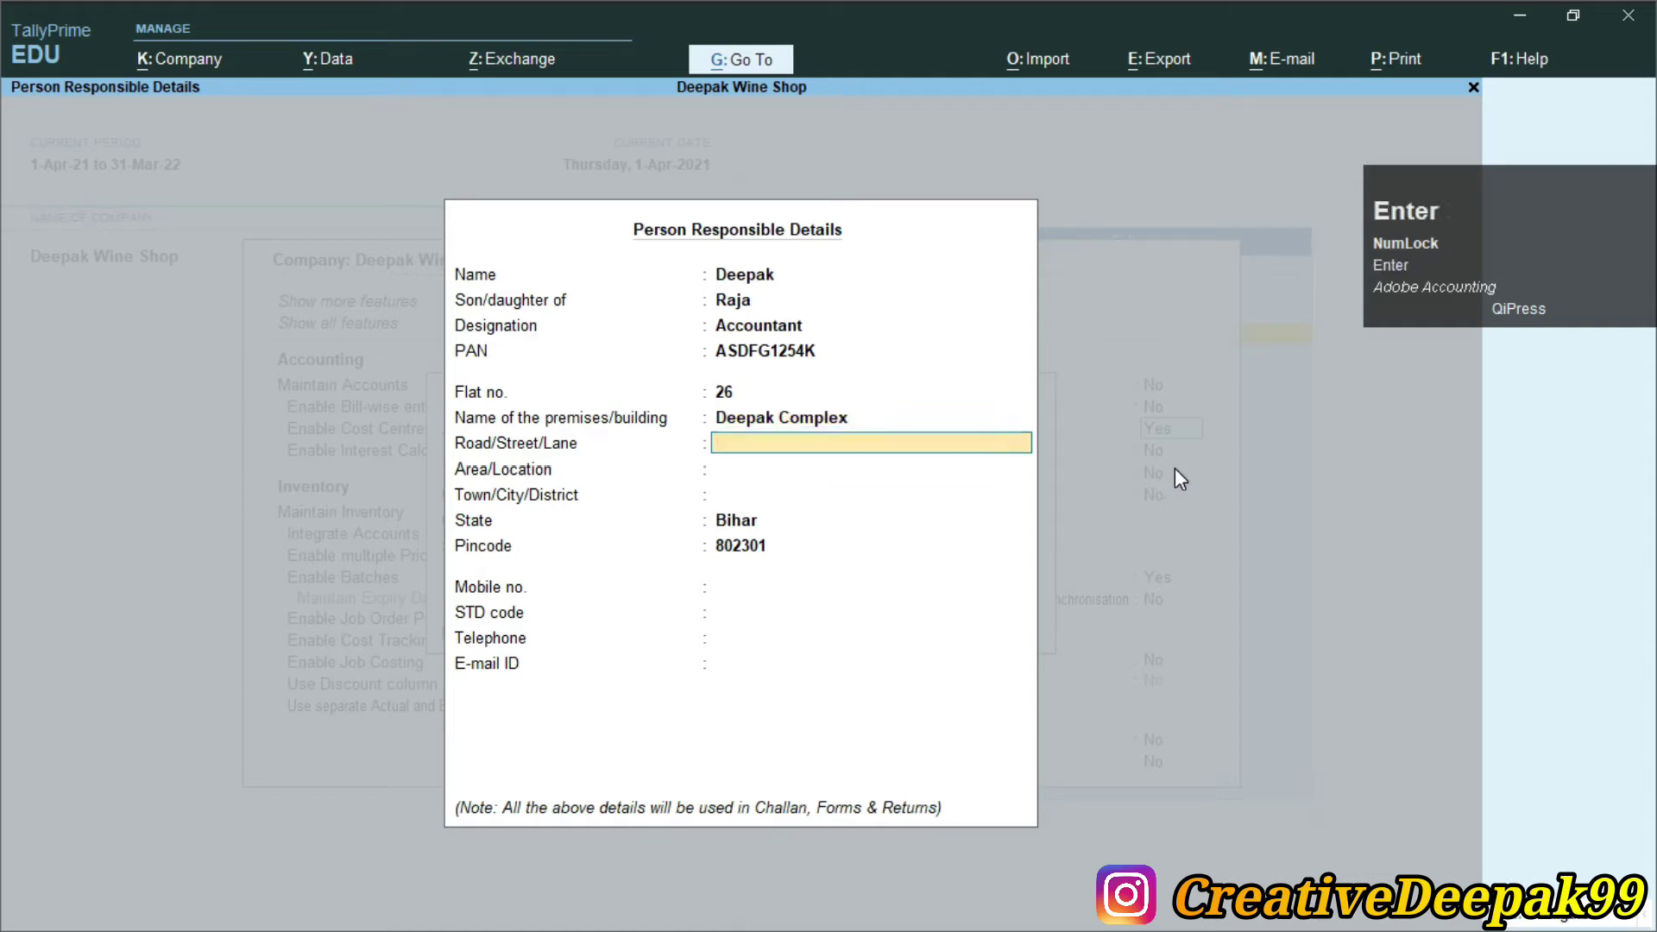
pyautogui.press('Return')
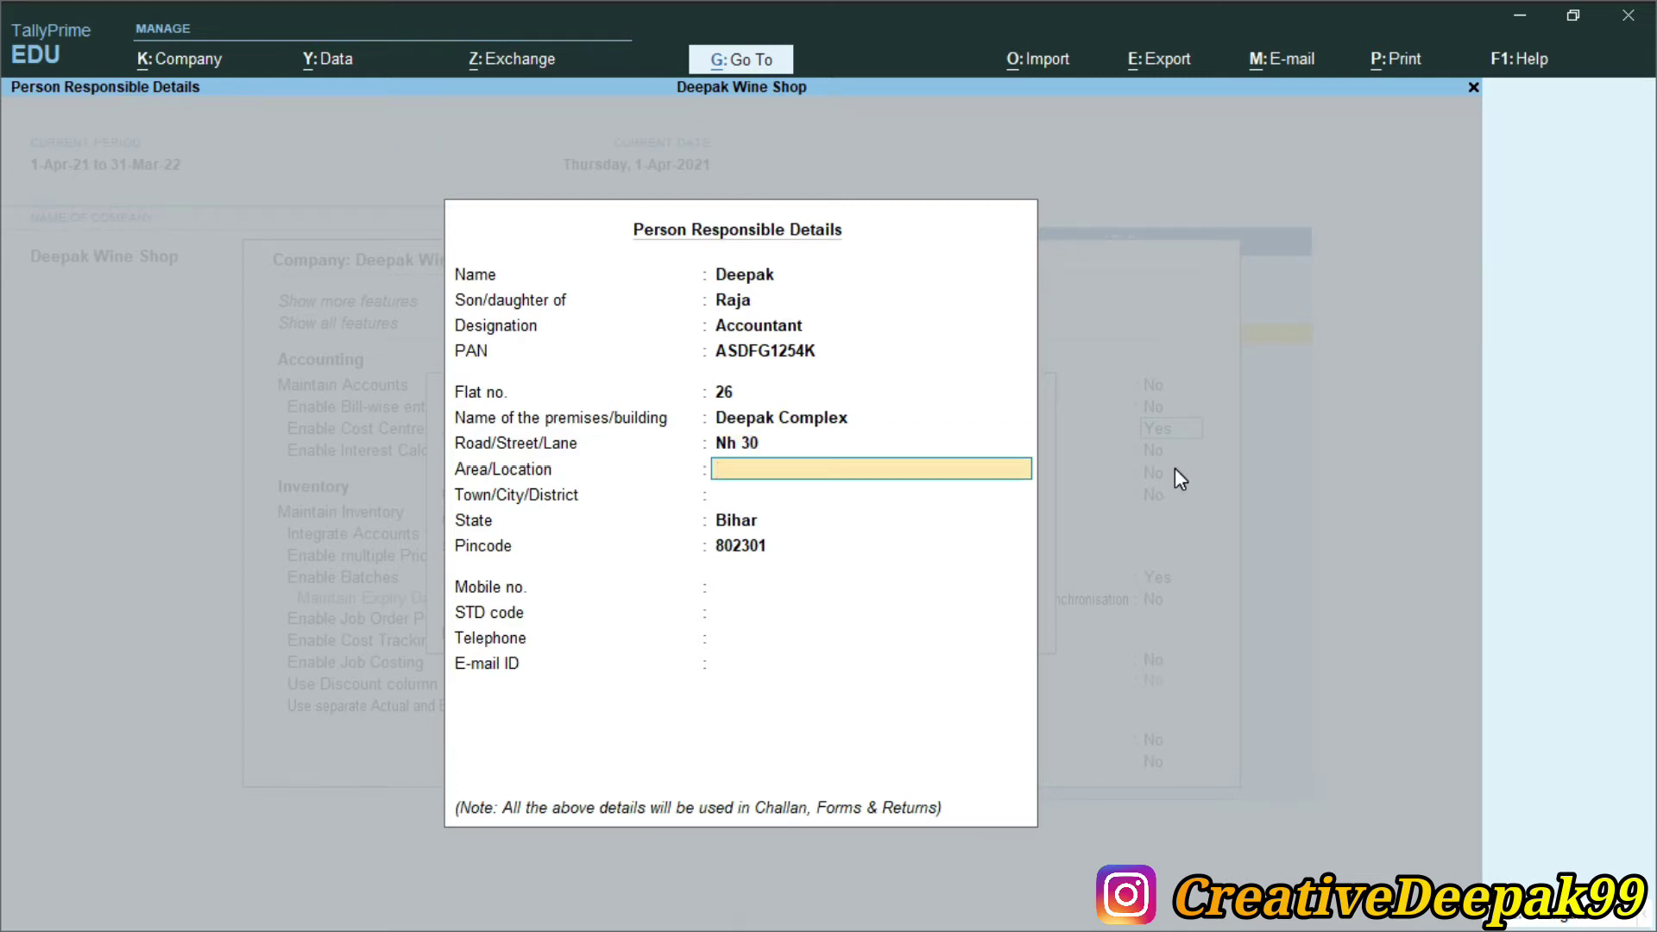
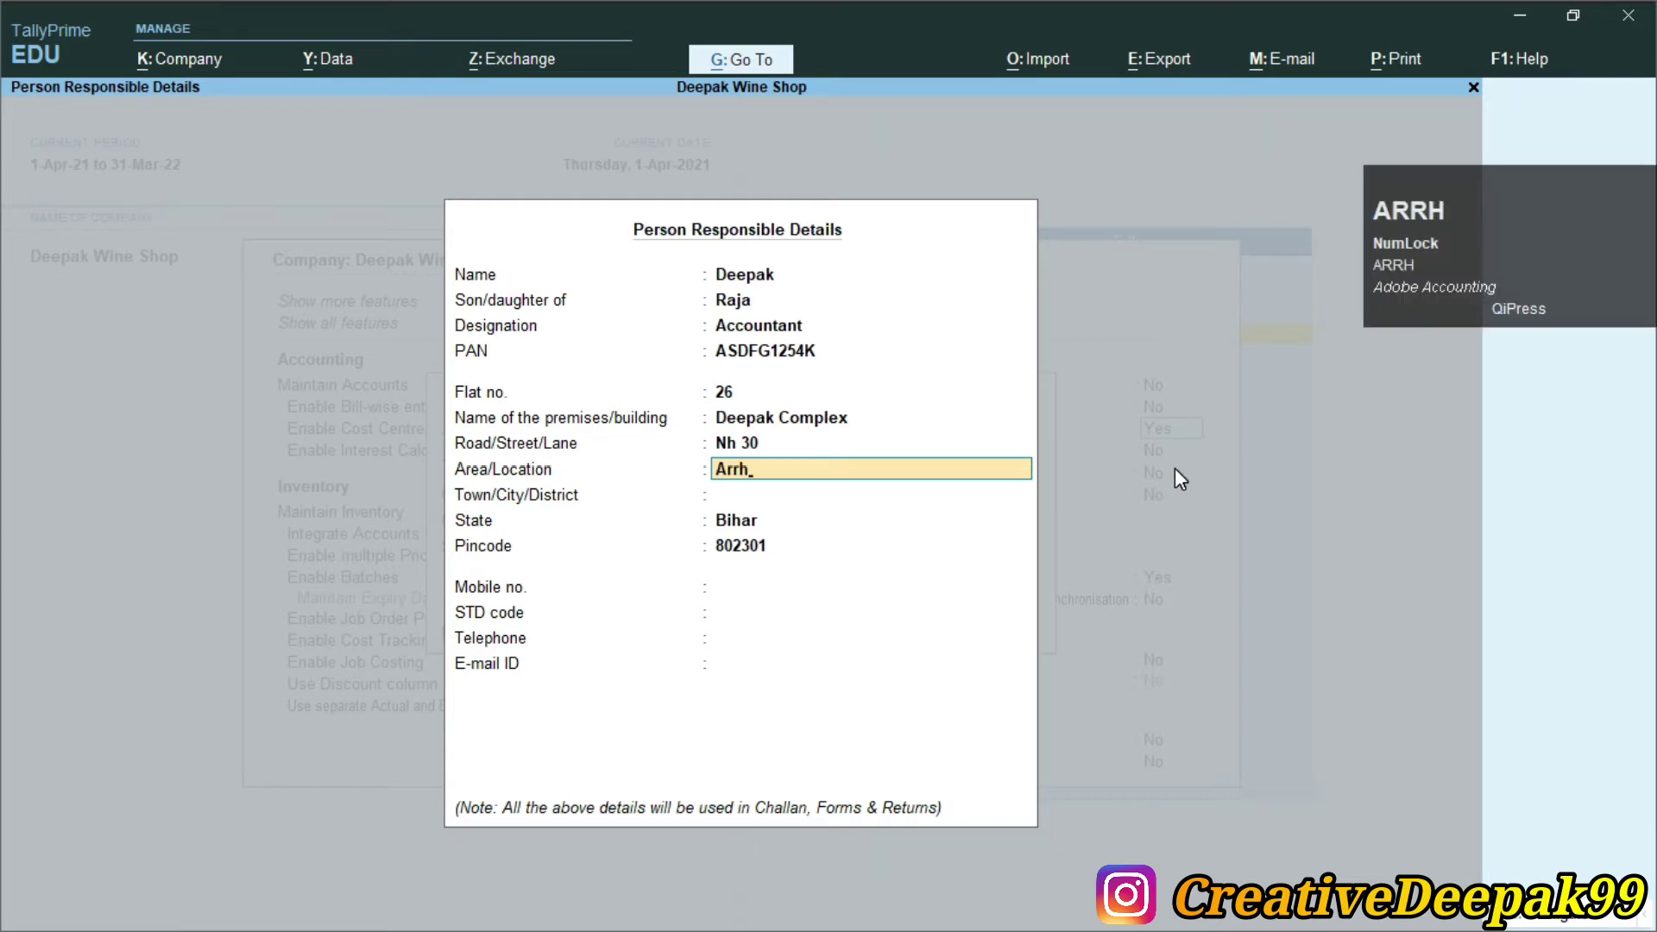
pyautogui.press('Return')
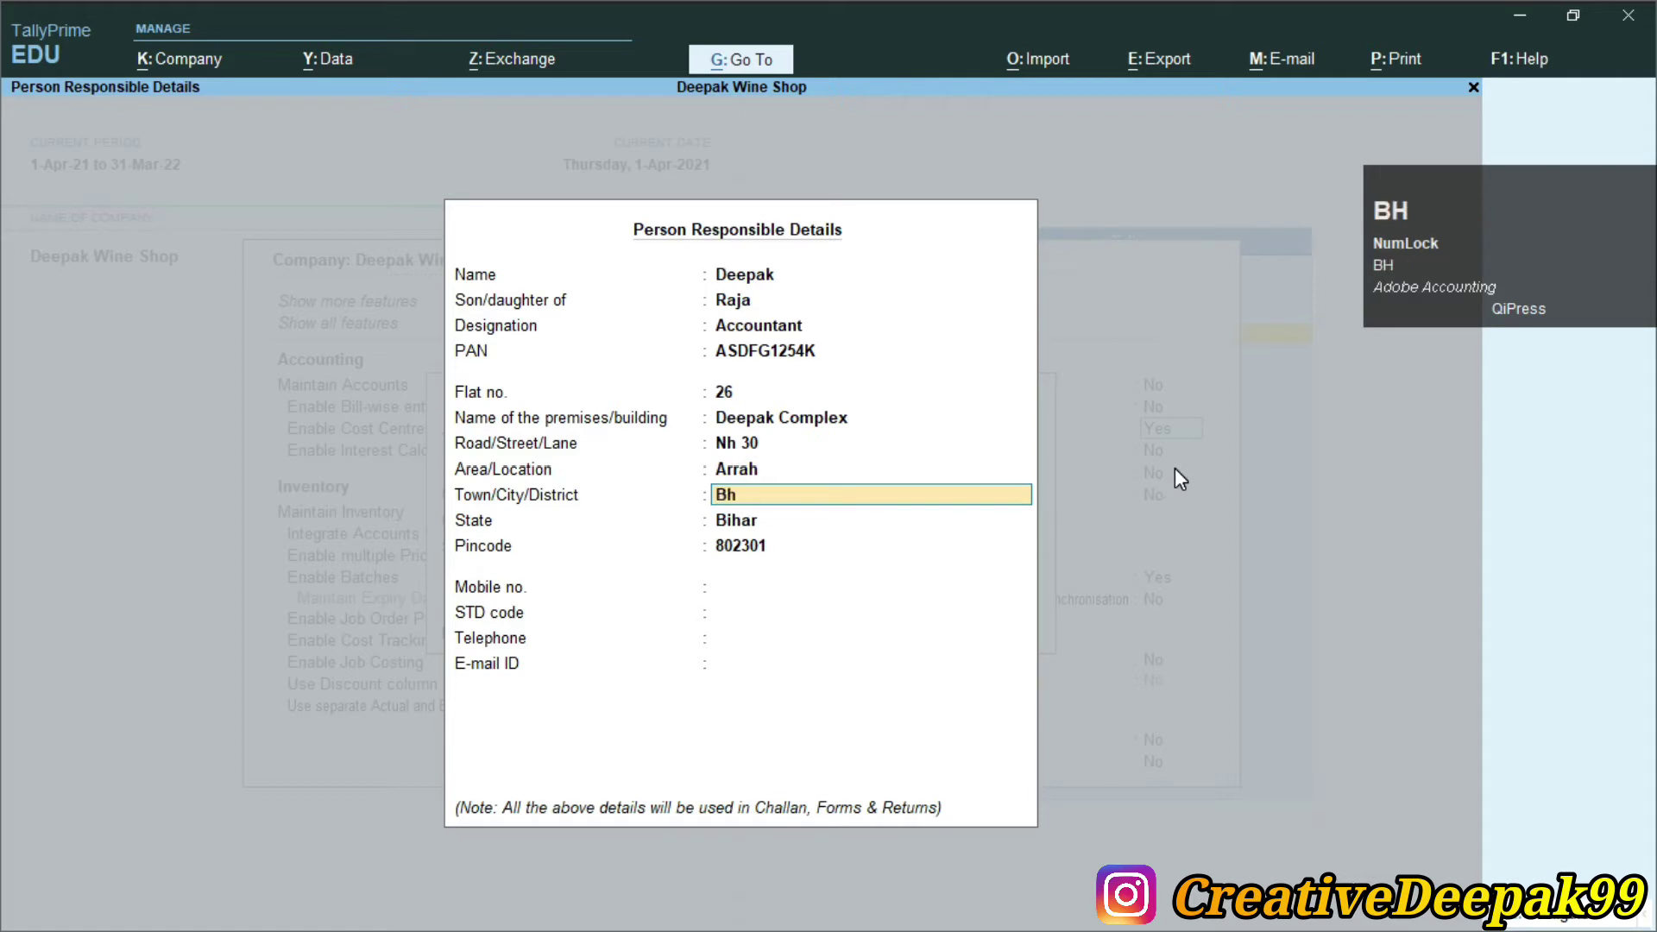
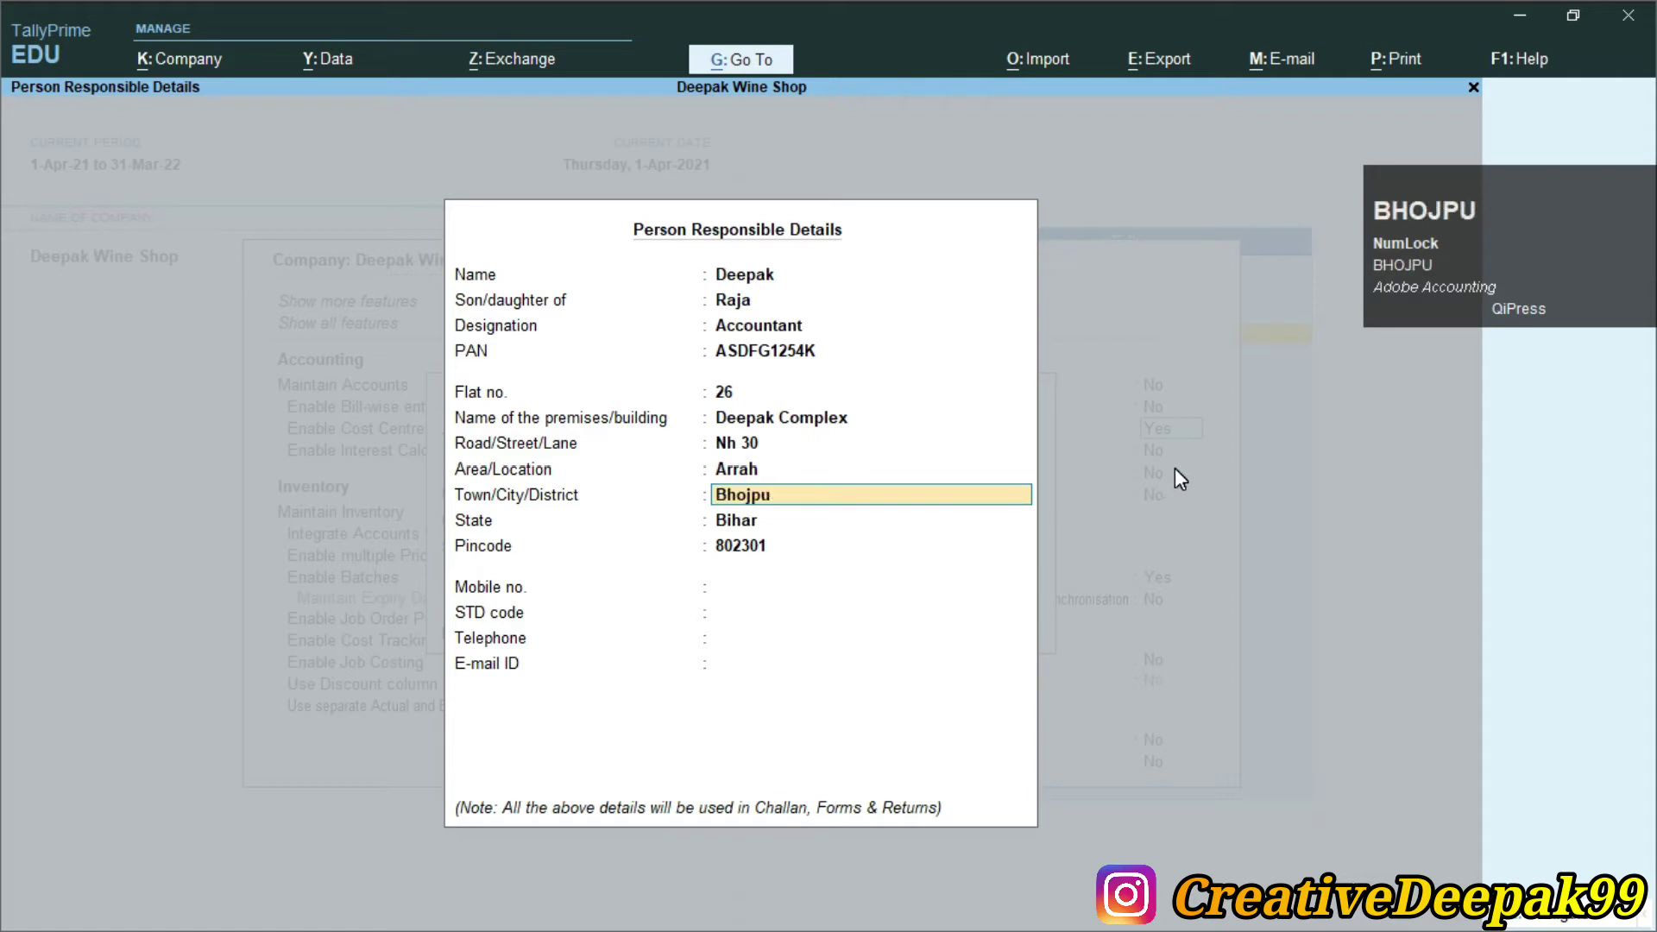
pyautogui.press('Return')
pyautogui.press('Return')
pyautogui.press('Return')
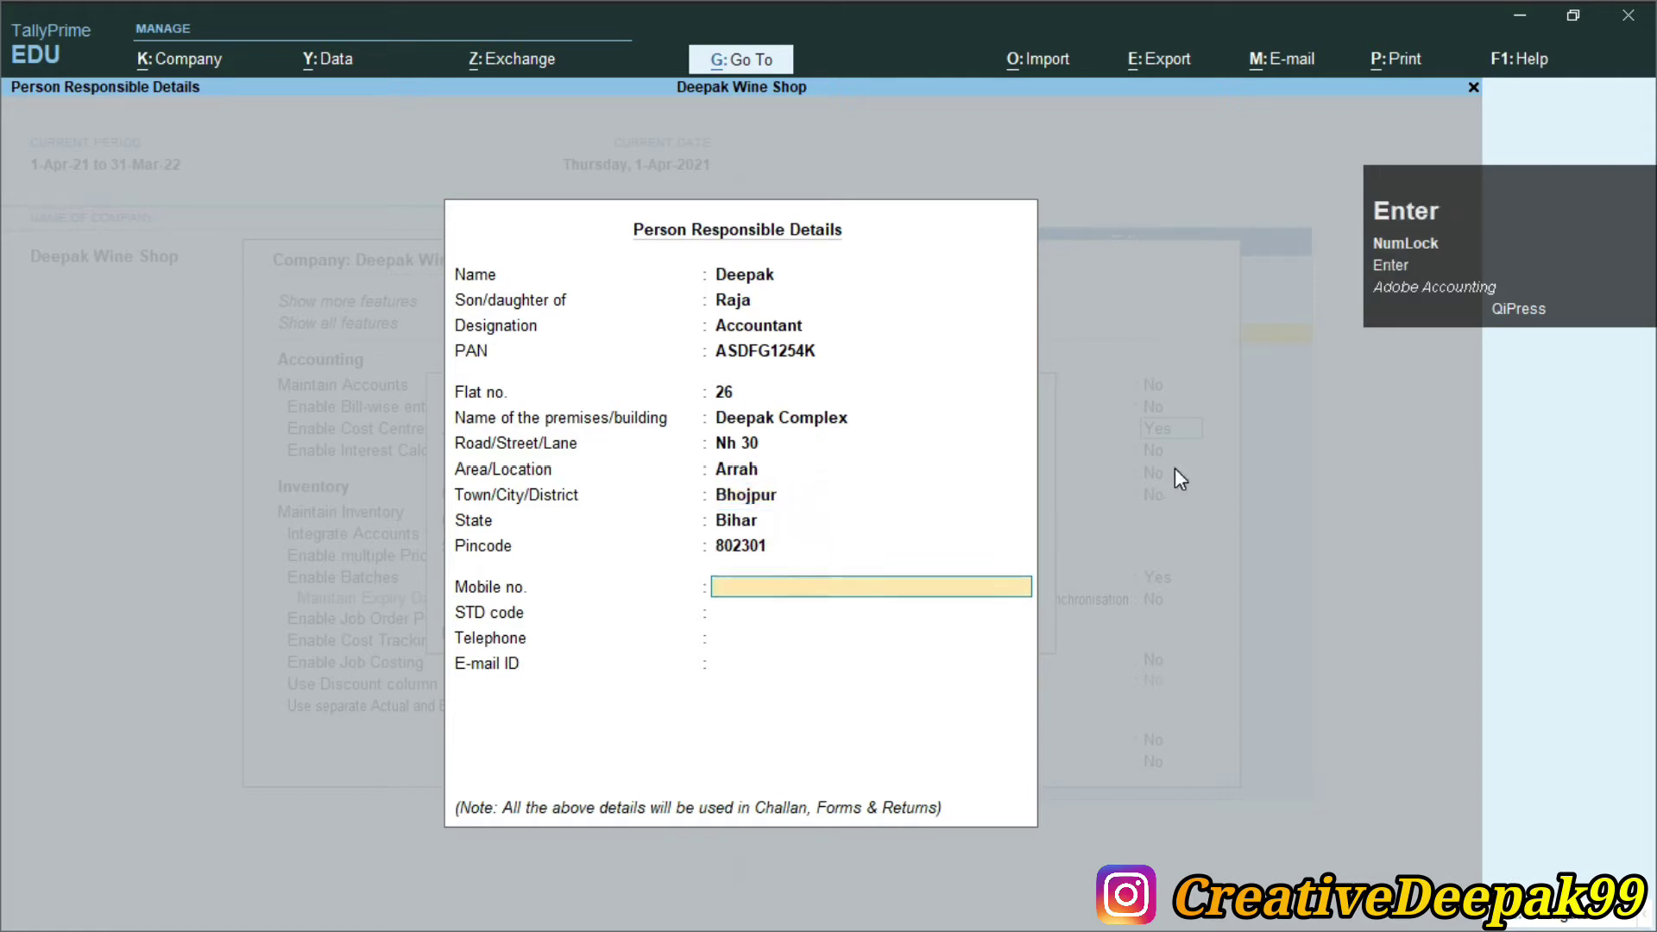
# Enter the person's mobile number, STD code, telephone and e-mail, and accept the details
pyautogui.write('9122')
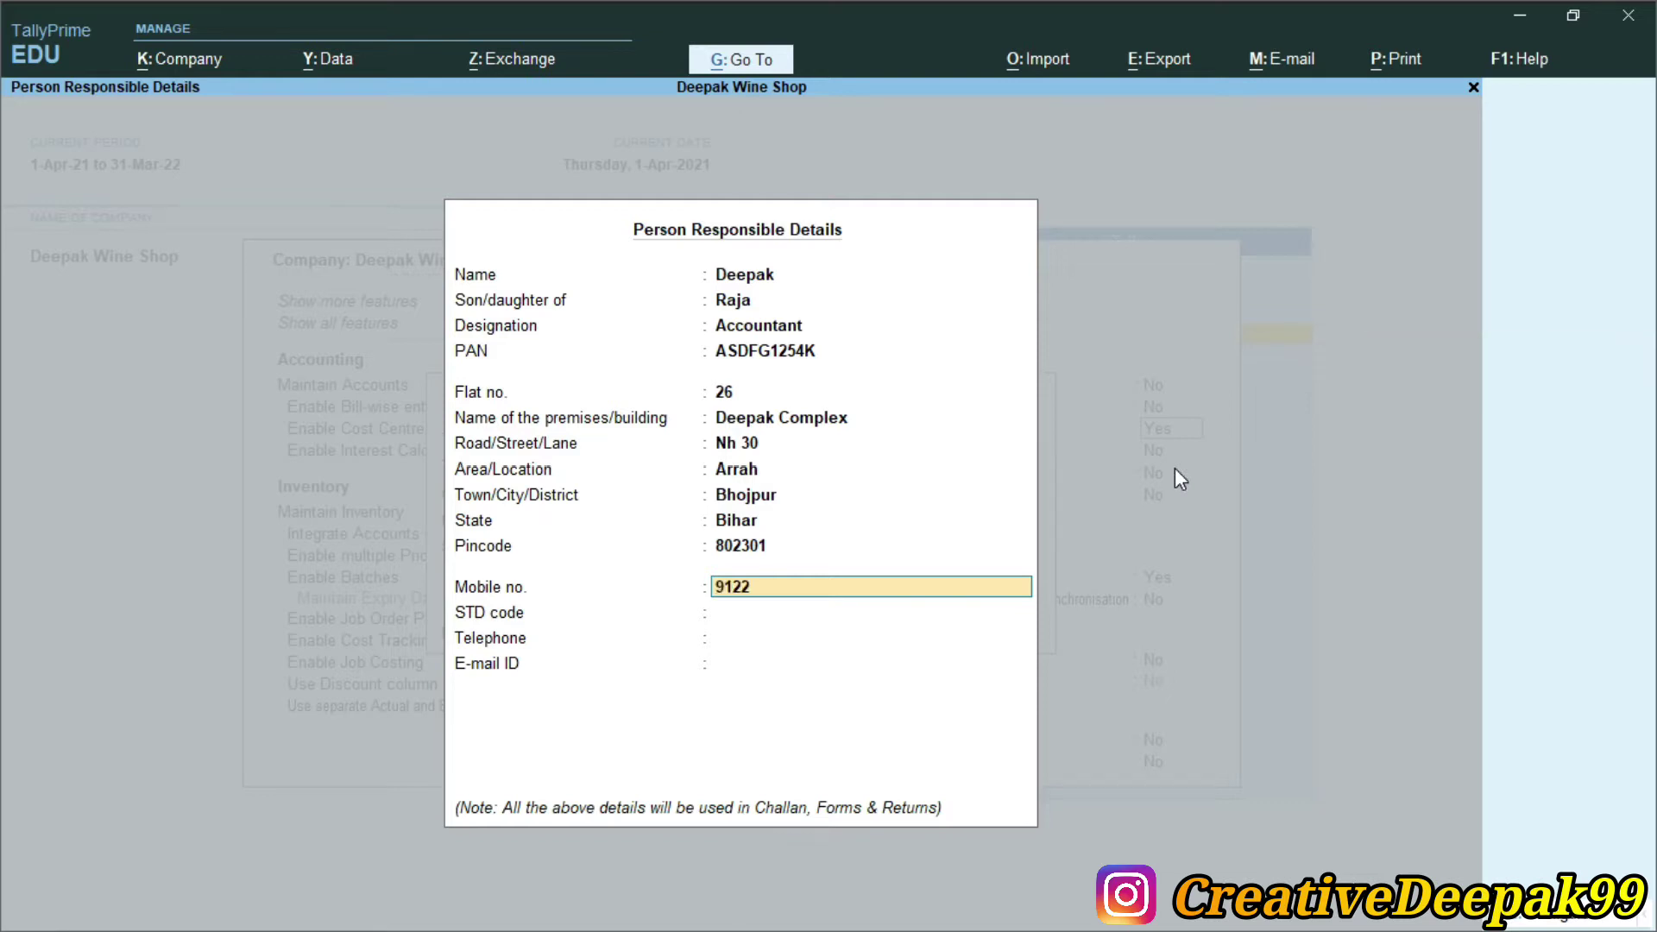
pyautogui.write('9')
pyautogui.press('Return')
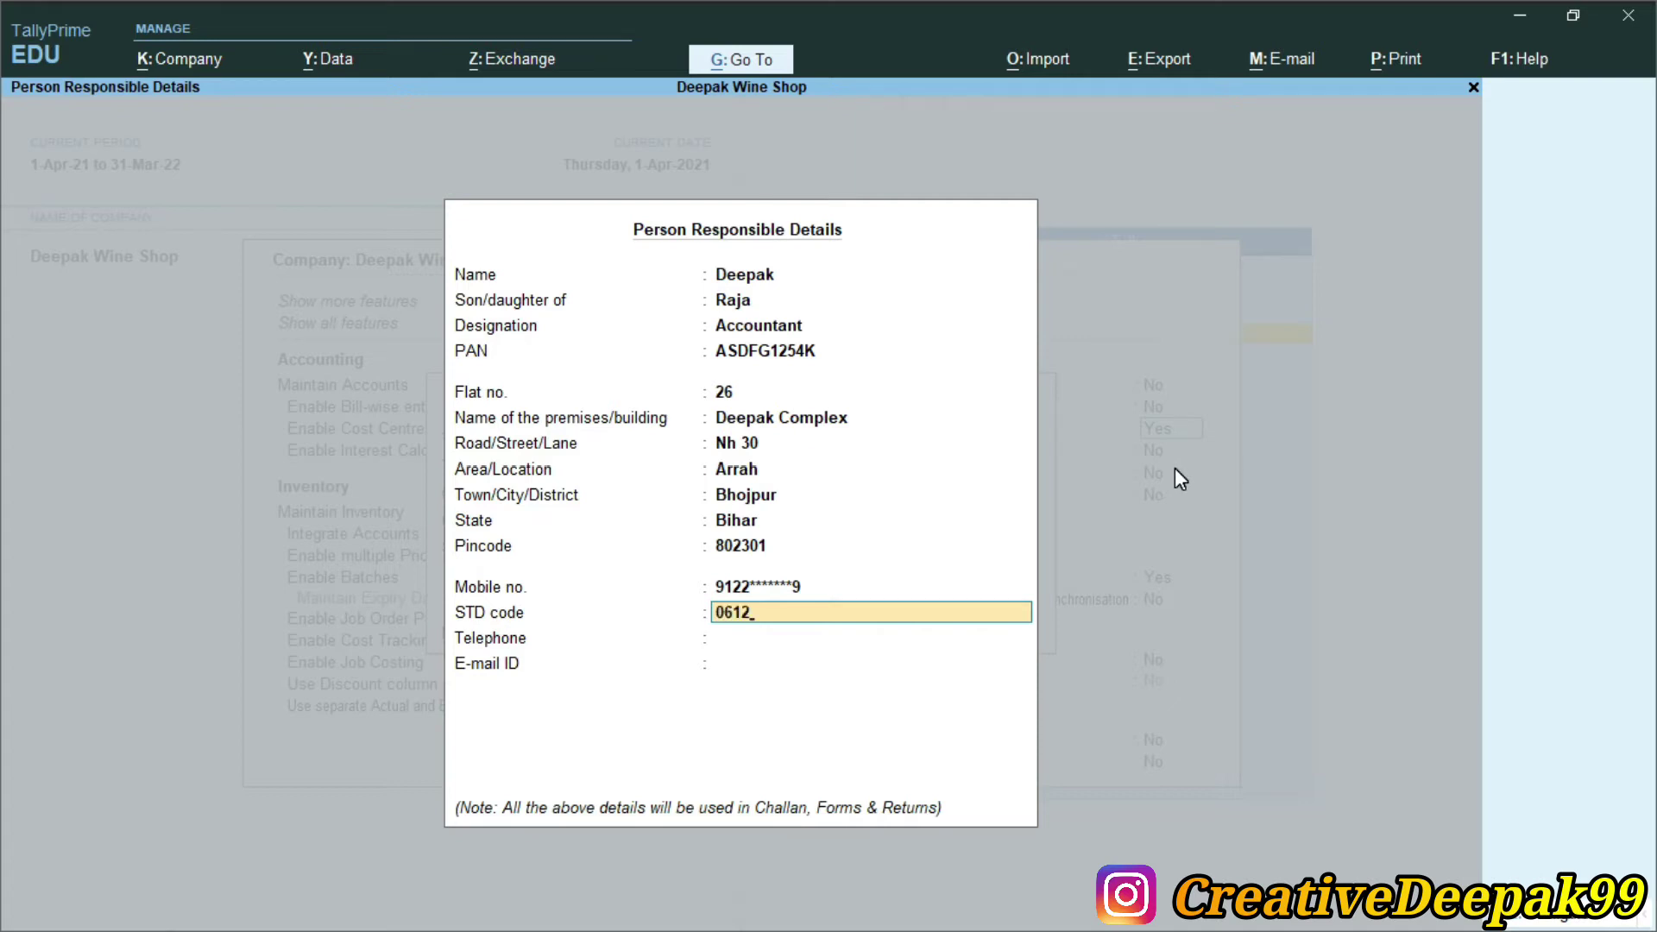
pyautogui.press('Return')
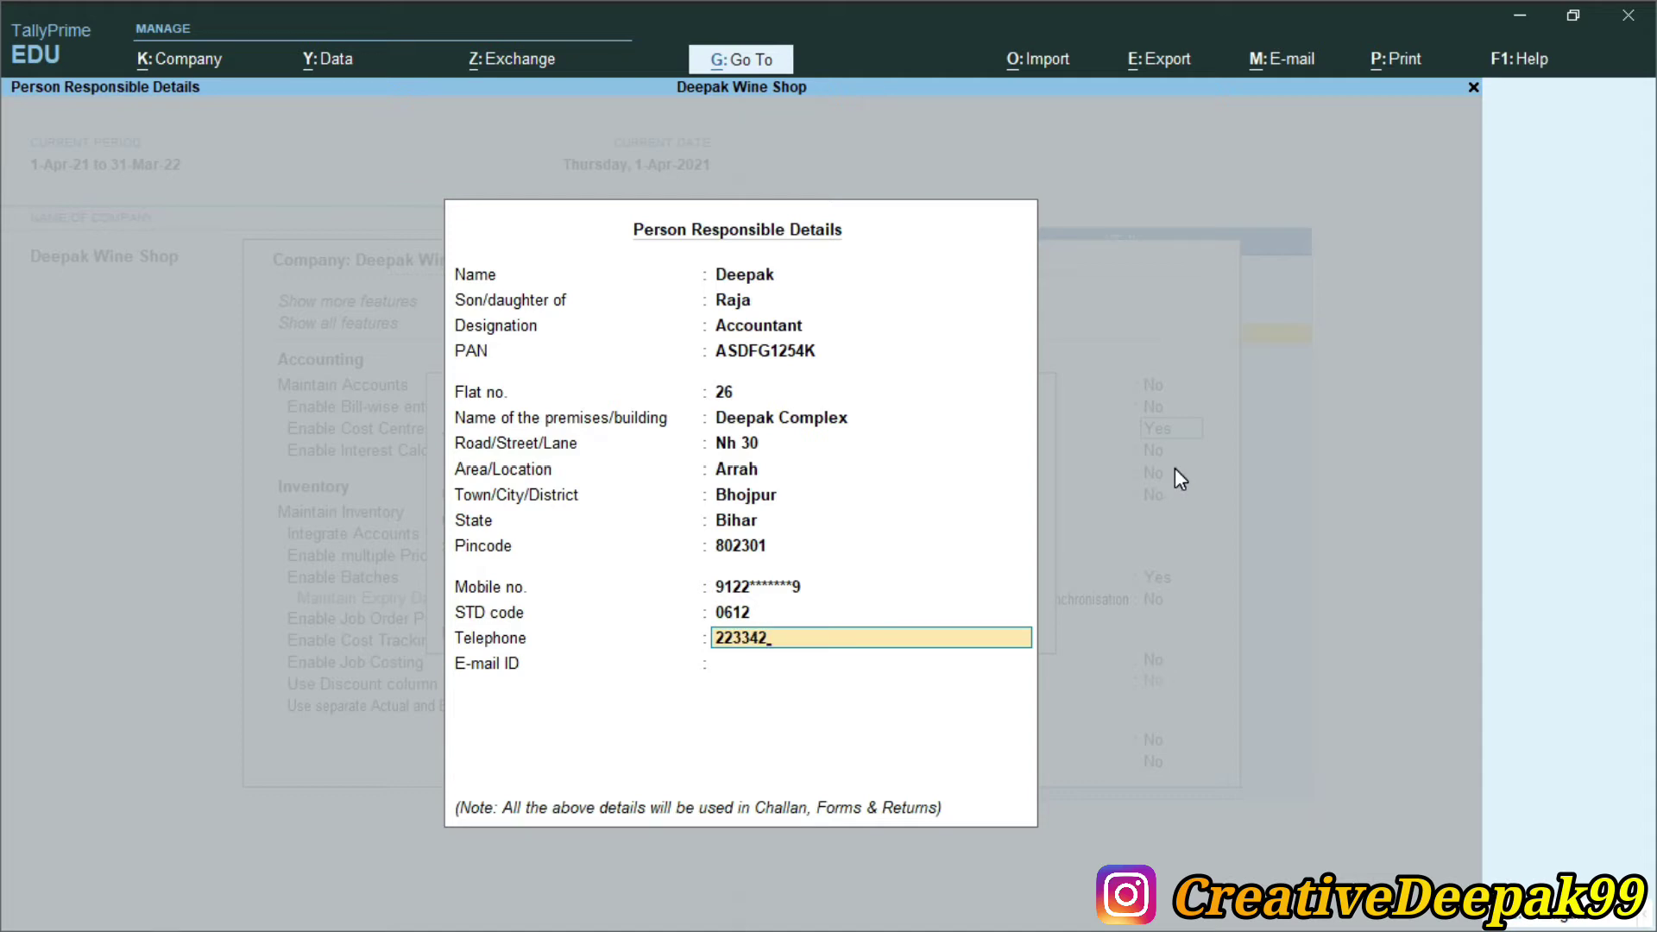
pyautogui.press('Return')
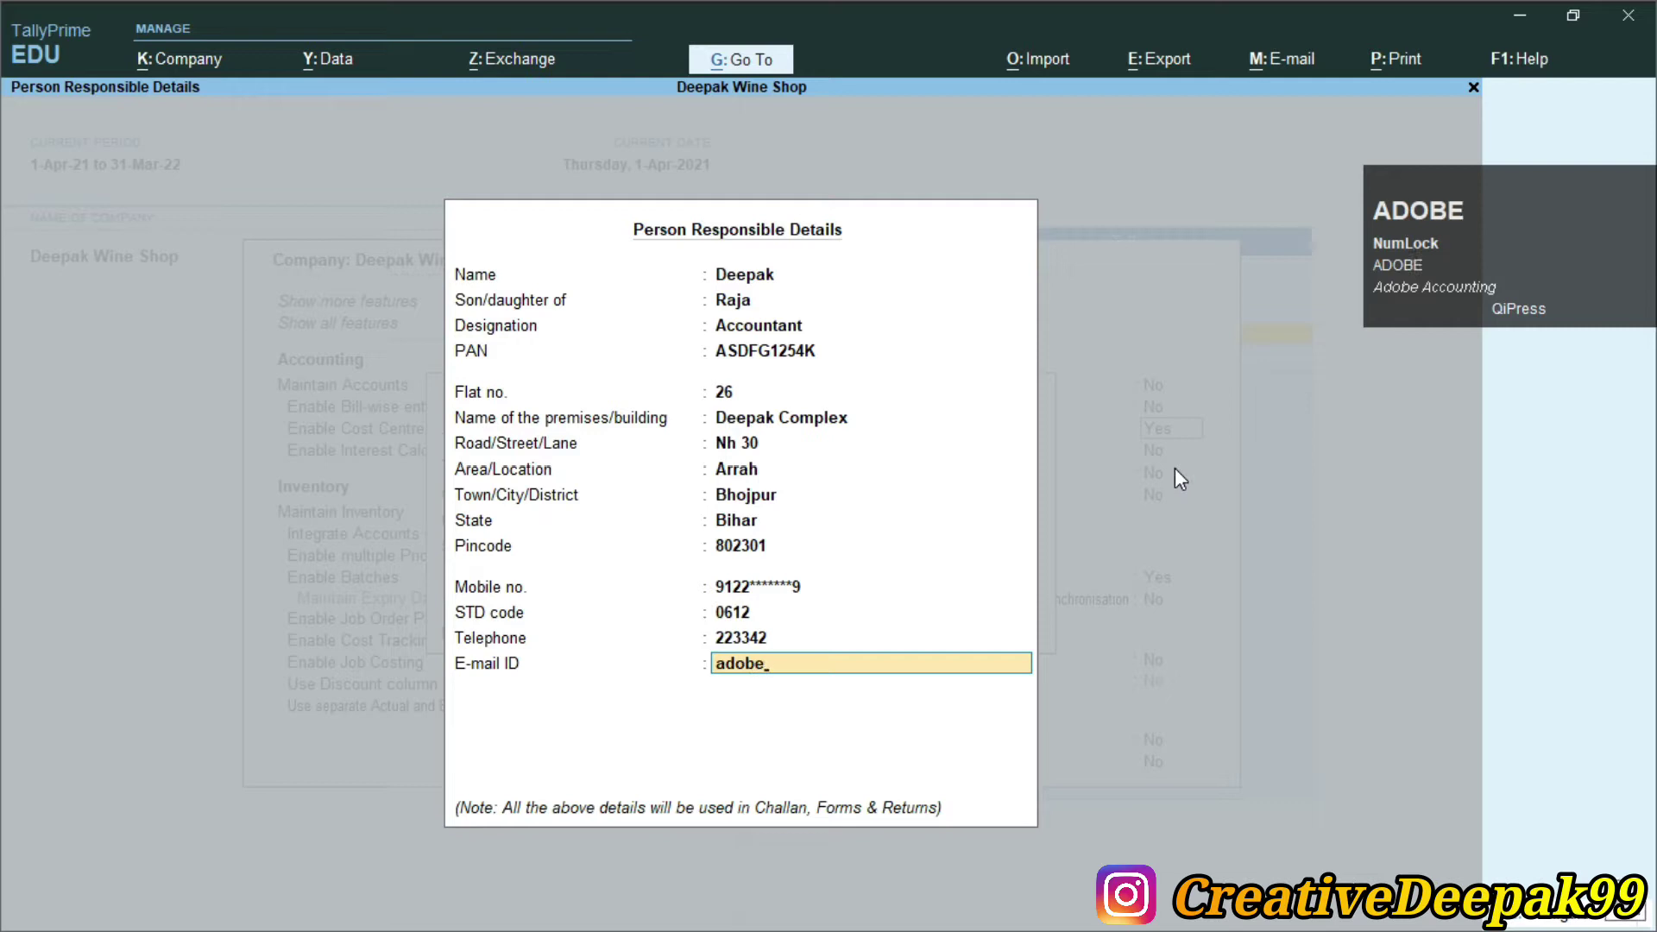
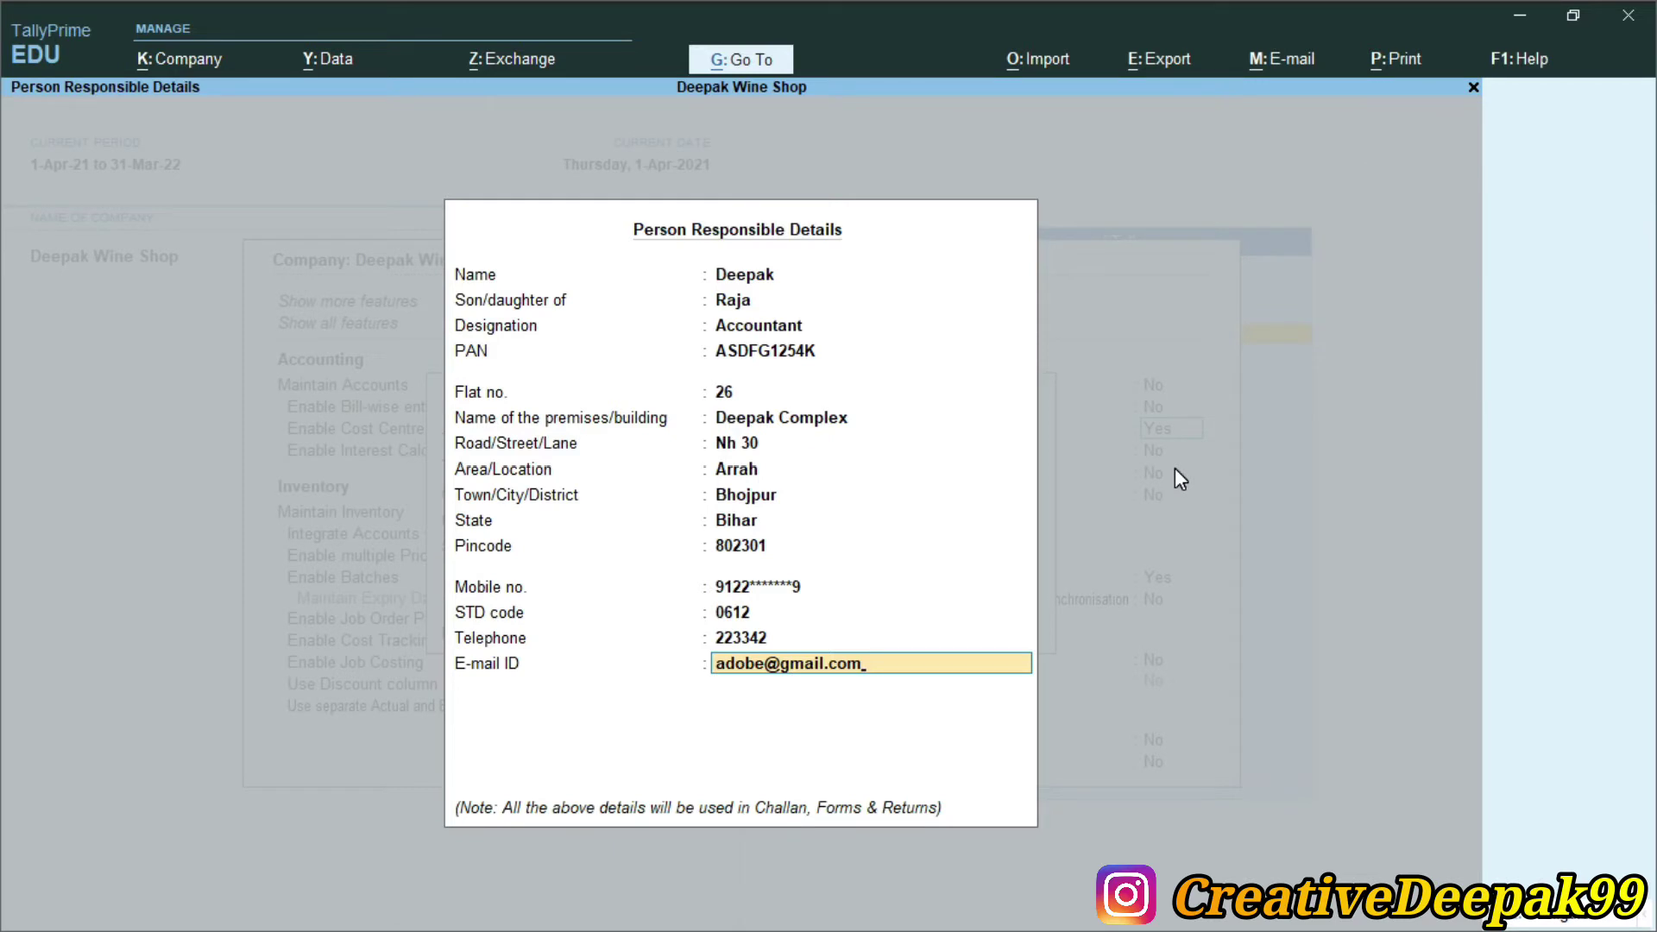
pyautogui.press('Return')
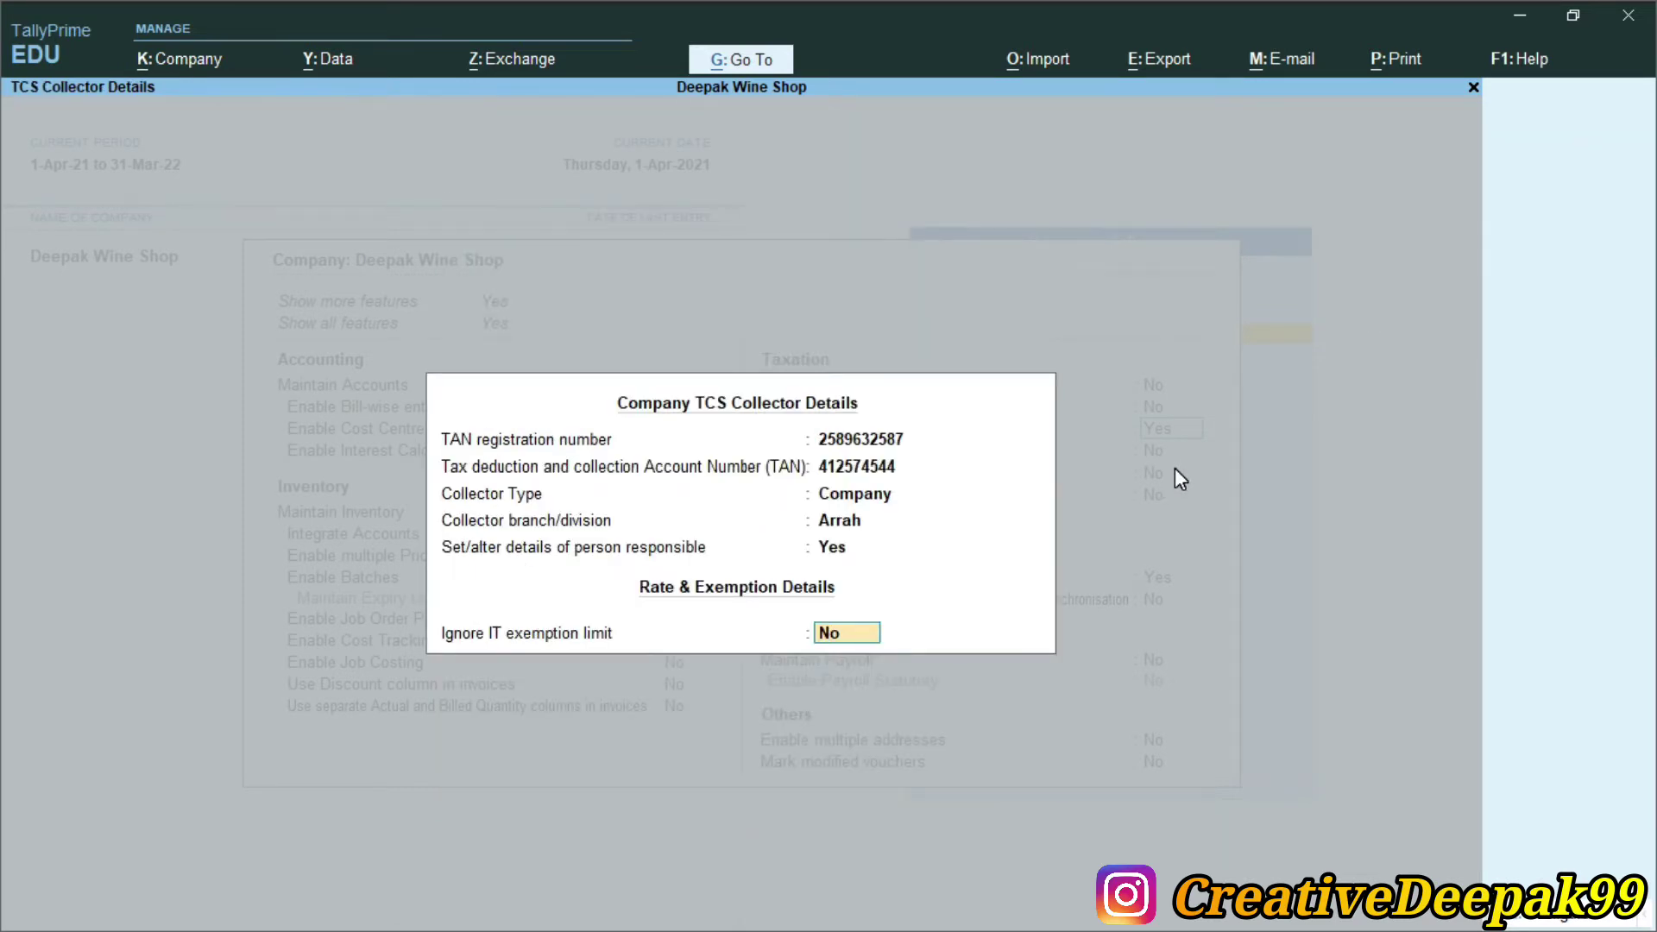
# Accept the TCS collector details, recheck the saved responsible person details, and close the form
pyautogui.press('Return')
pyautogui.scroll(-1, 1178, 481)
pyautogui.scroll(3, 1178, 481)
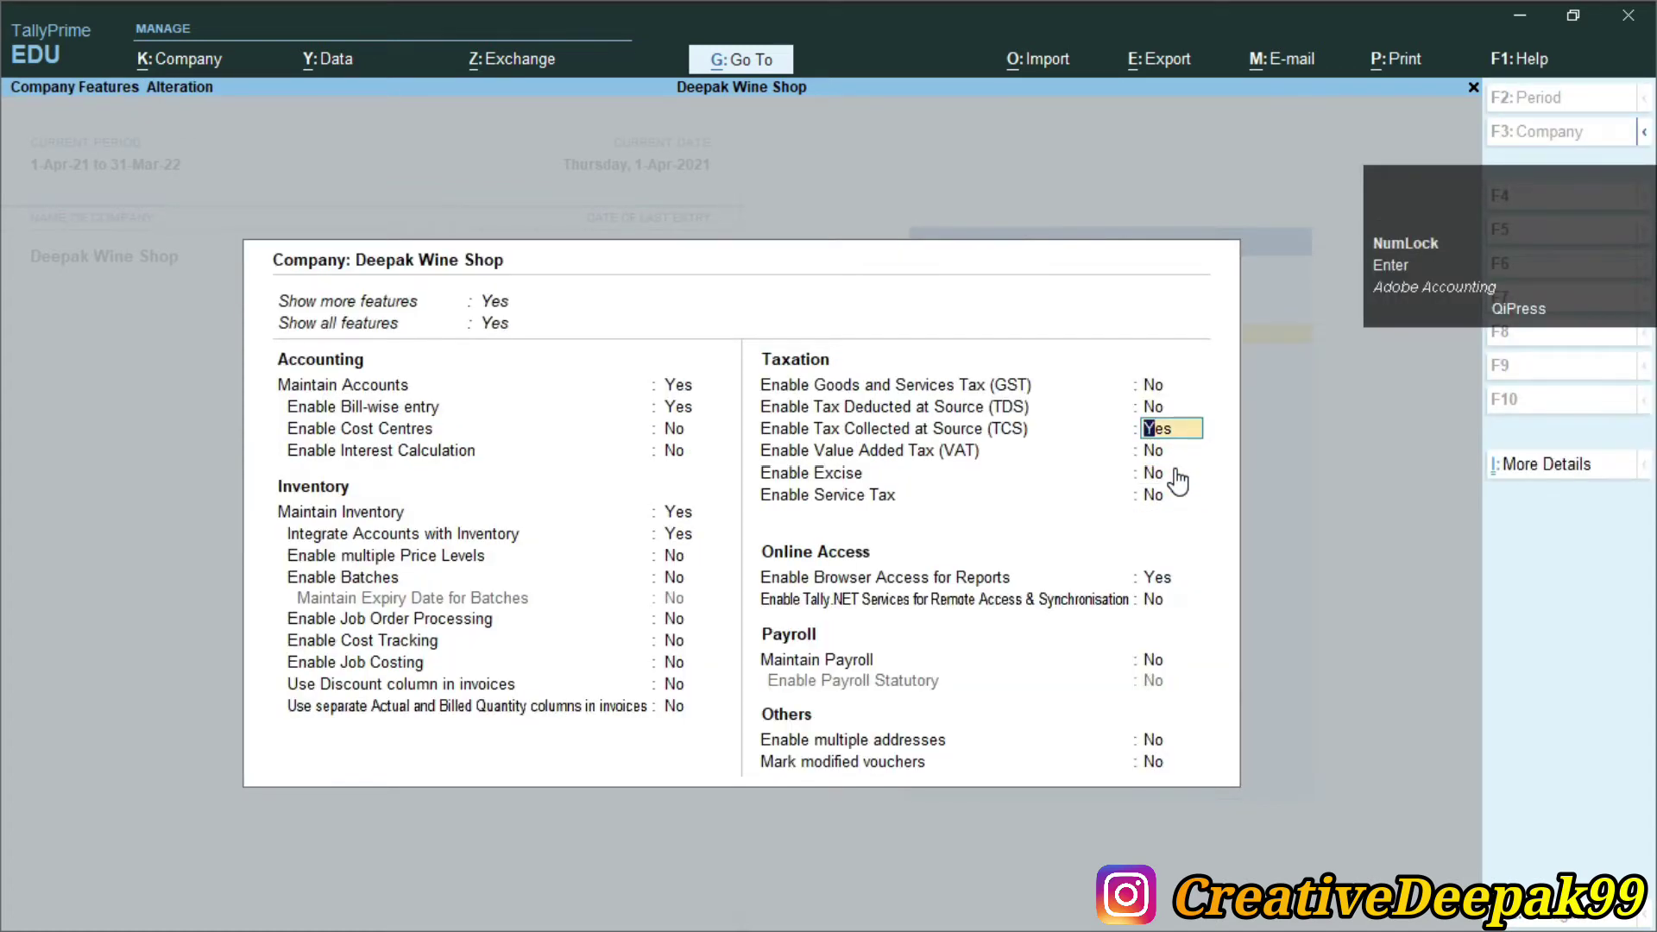
pyautogui.press('Return')
pyautogui.scroll(-1, 1179, 480)
pyautogui.press('Return')
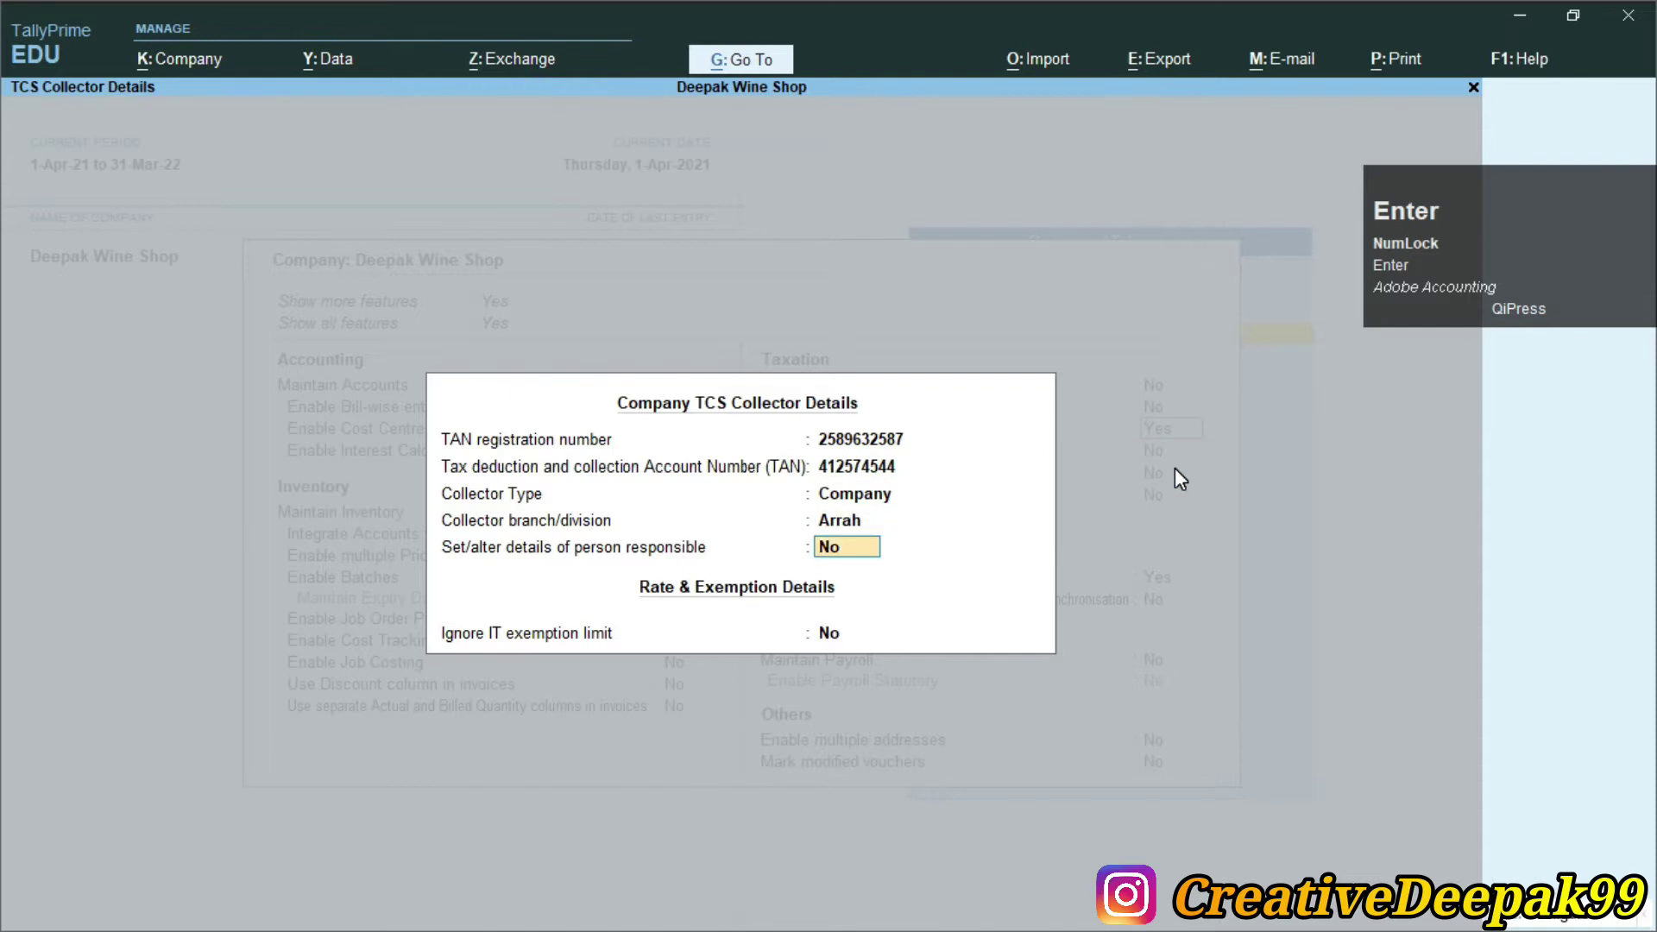
pyautogui.write('y')
pyautogui.press('Return')
pyautogui.press('Return')
pyautogui.press('Return')
pyautogui.press('Return')
pyautogui.press('Return')
pyautogui.press('Return')
pyautogui.press('Return')
pyautogui.press('Return')
pyautogui.press('Return')
pyautogui.press('Return')
pyautogui.press('Return')
pyautogui.press('Return')
pyautogui.press('Return')
pyautogui.press('Return')
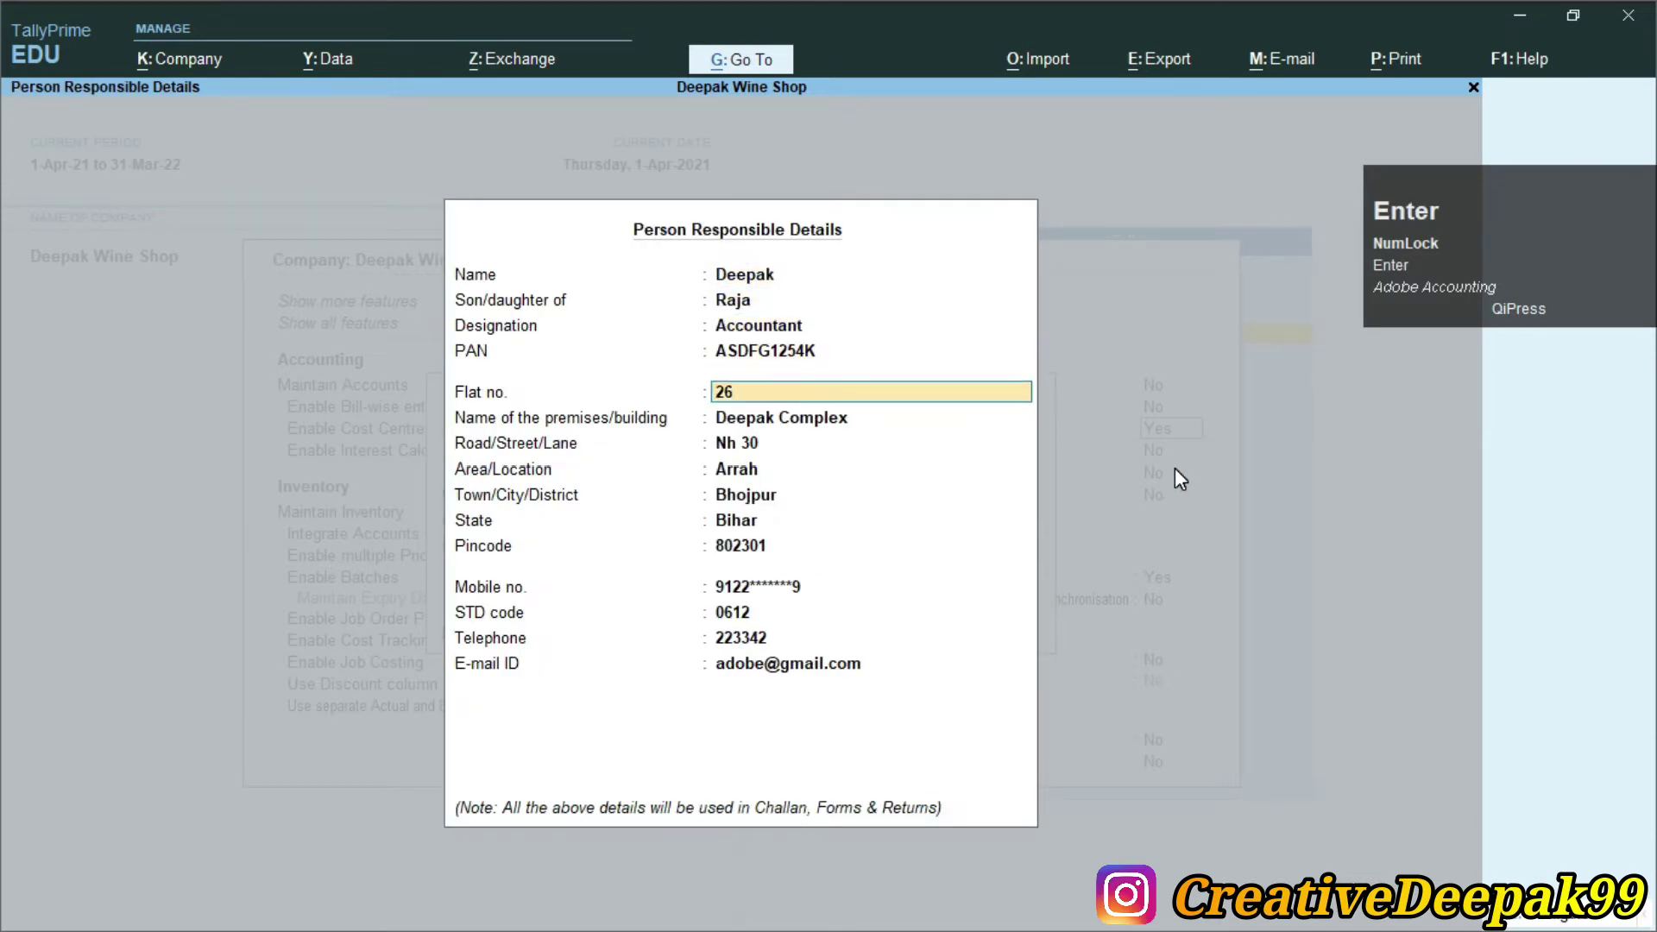
pyautogui.press('Return')
pyautogui.press('Return')
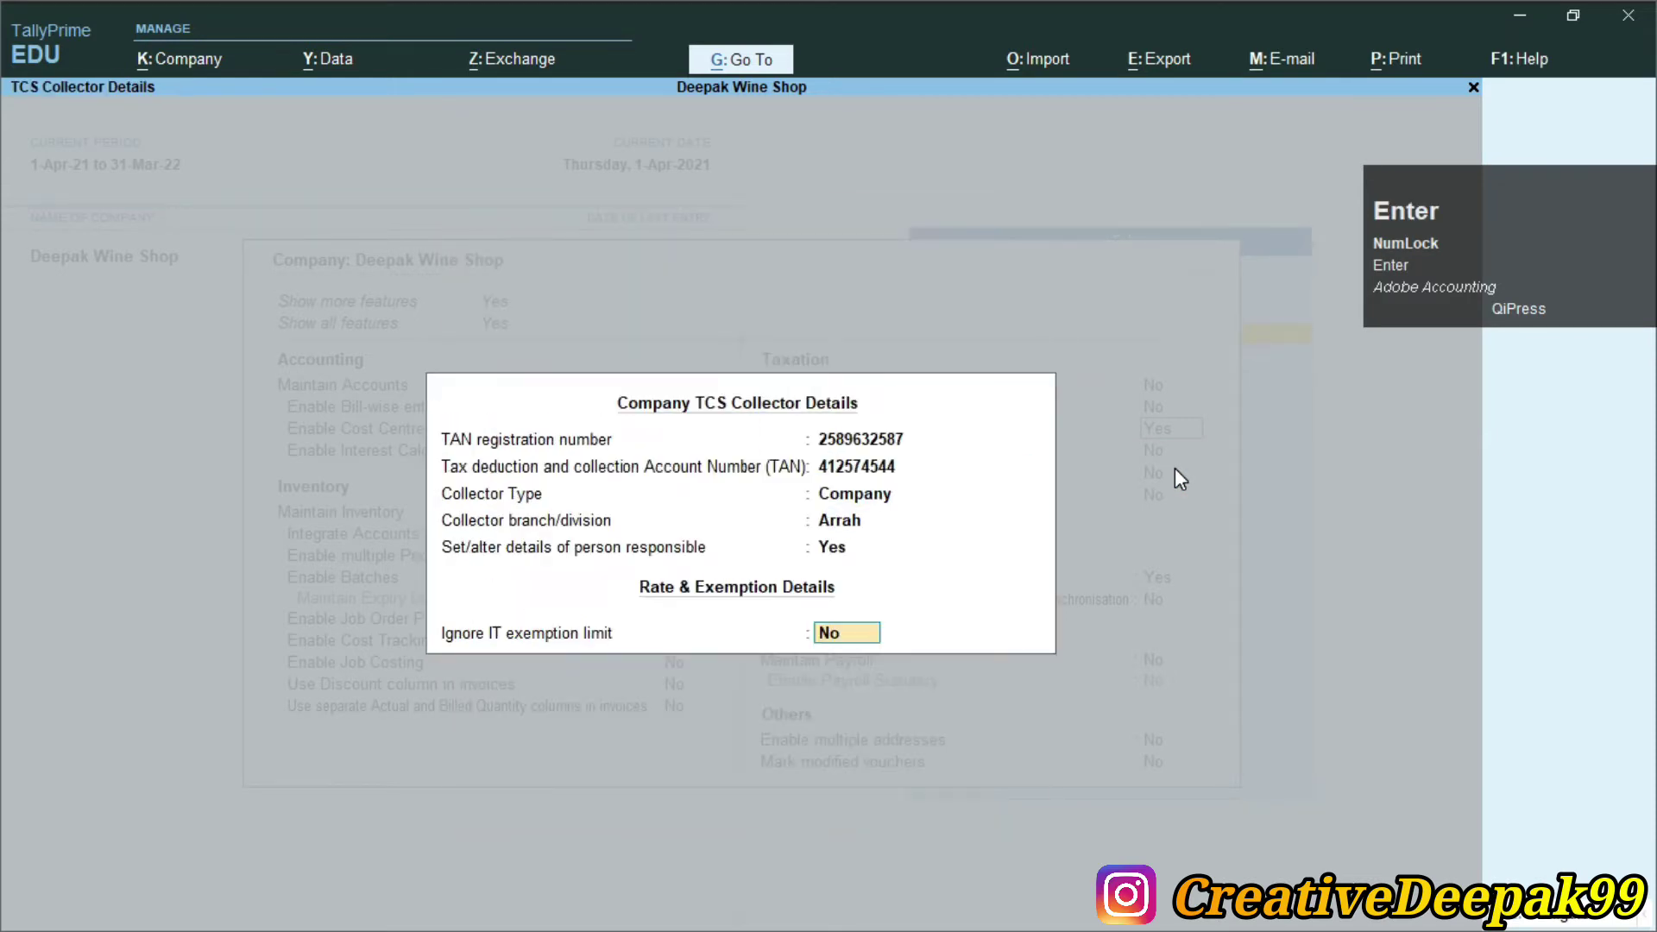
pyautogui.press('Return')
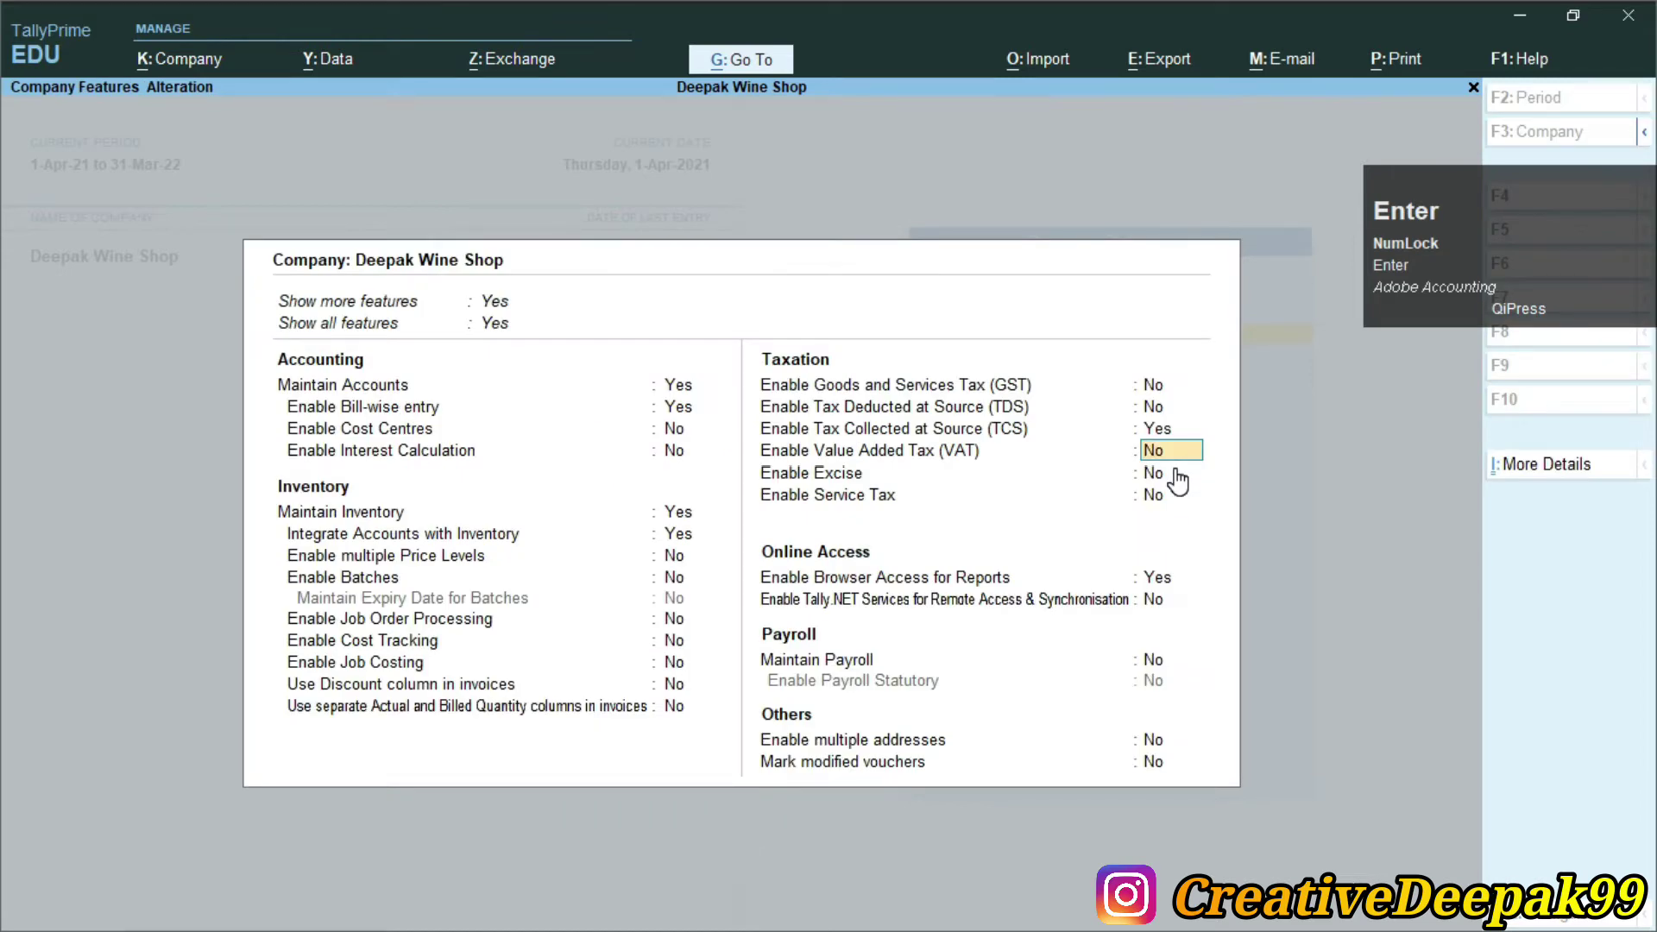
# Enable VAT for Bihar with the company's TIN and save the company features
pyautogui.write('y')
pyautogui.press('Return')
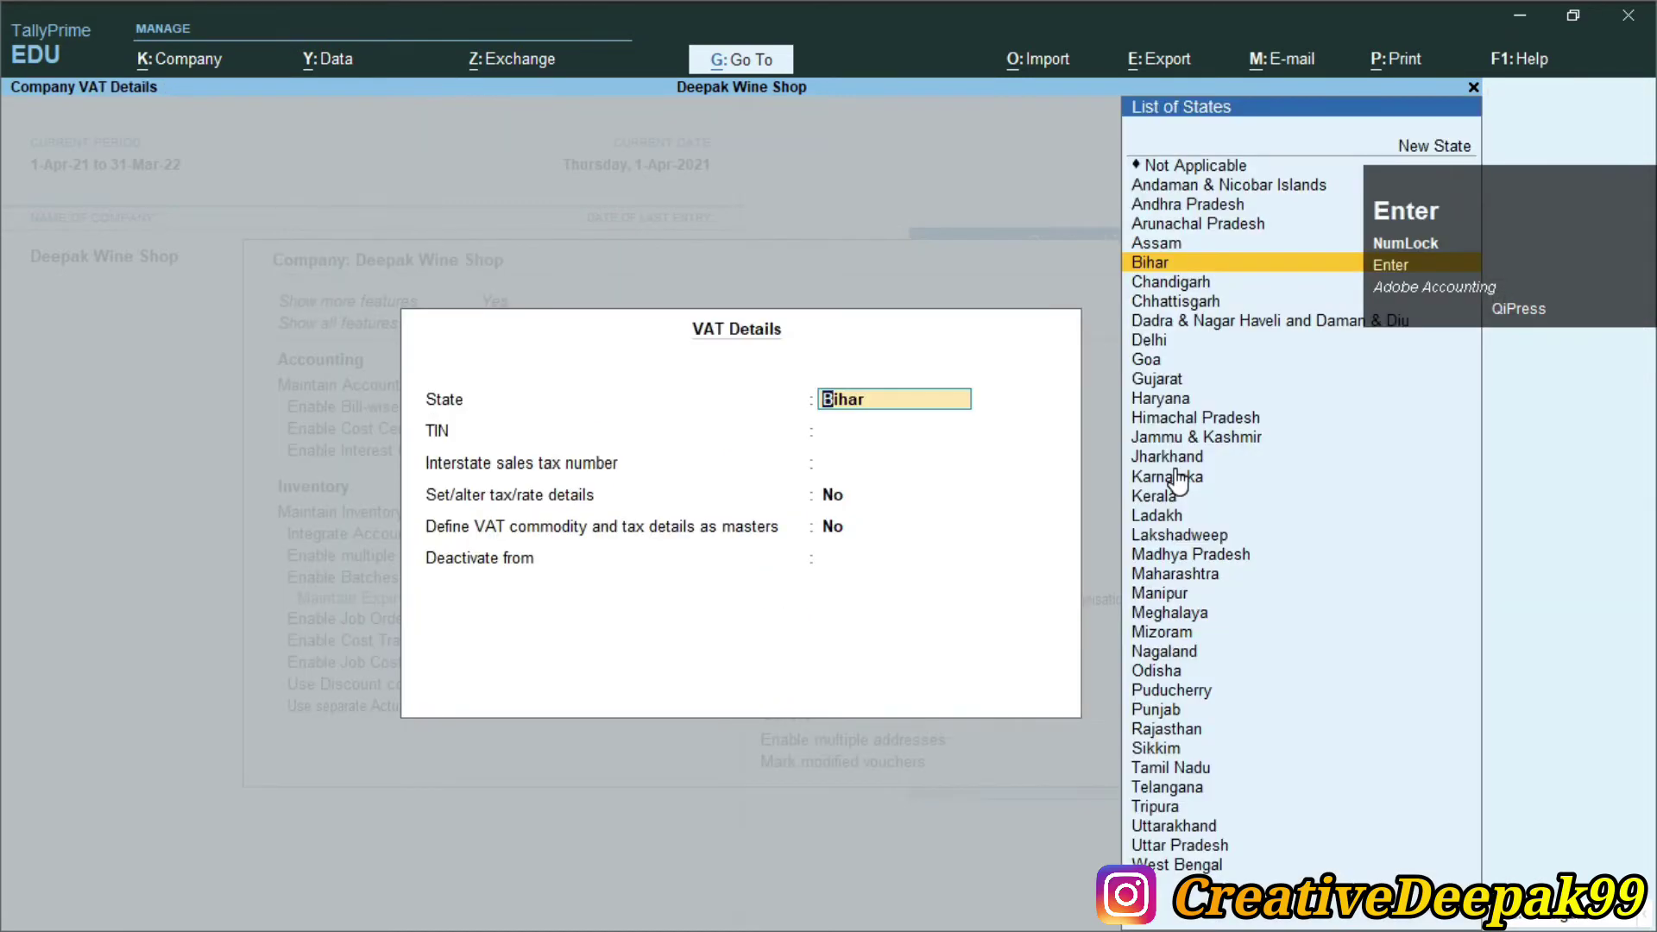
pyautogui.press('Return')
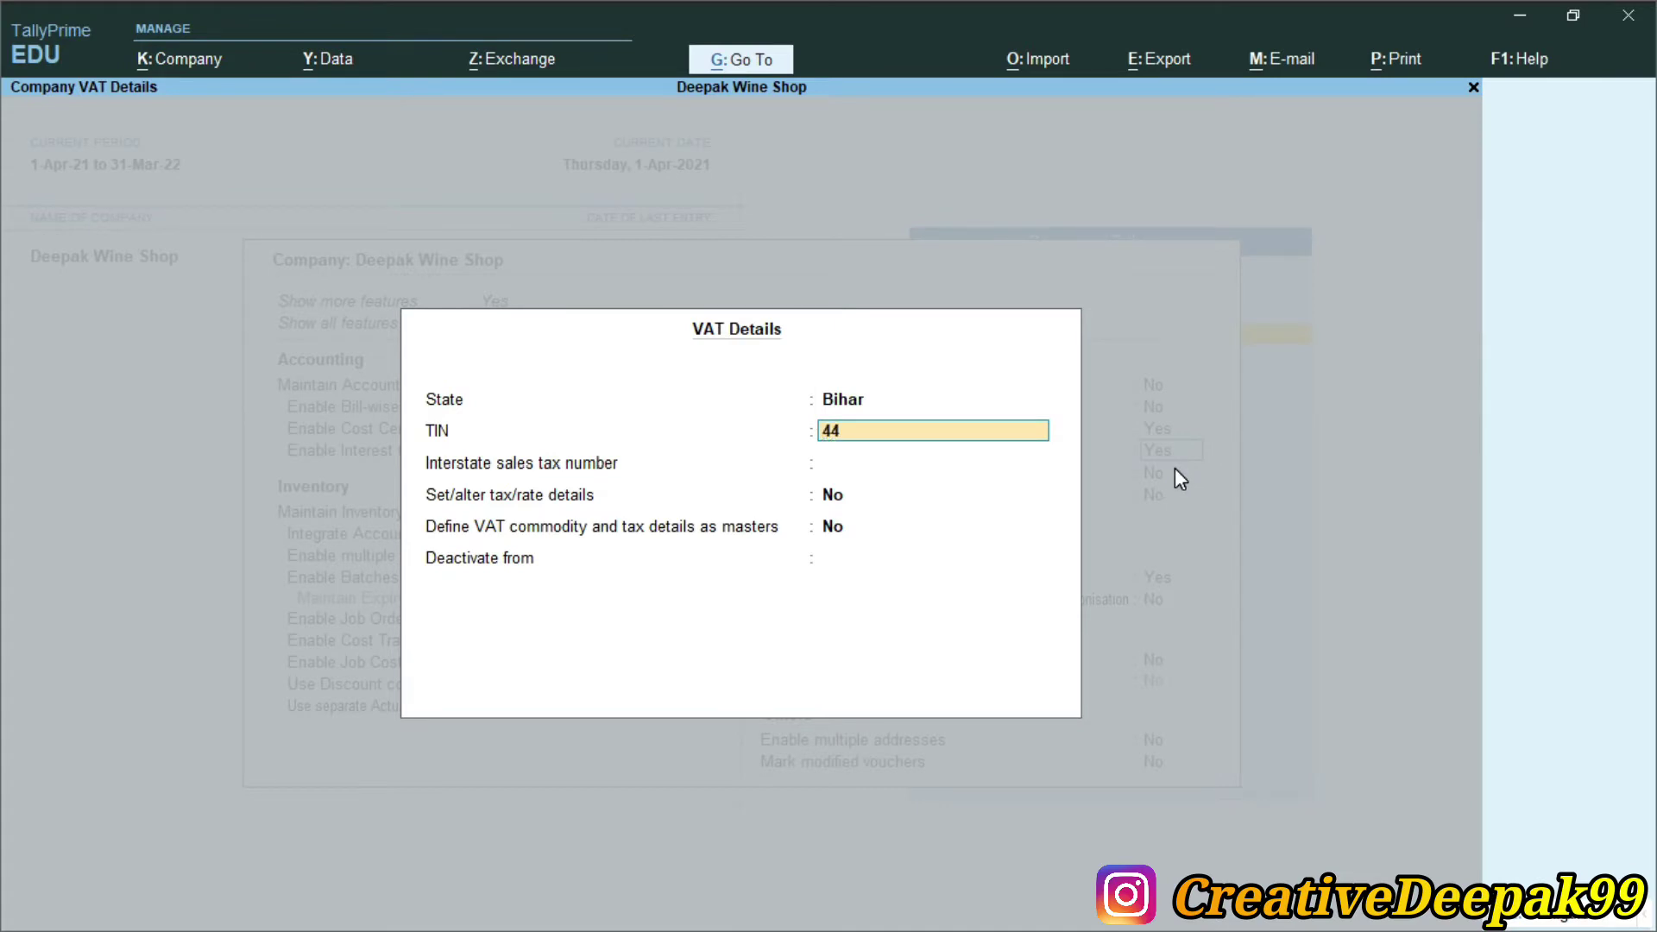
pyautogui.press('Return')
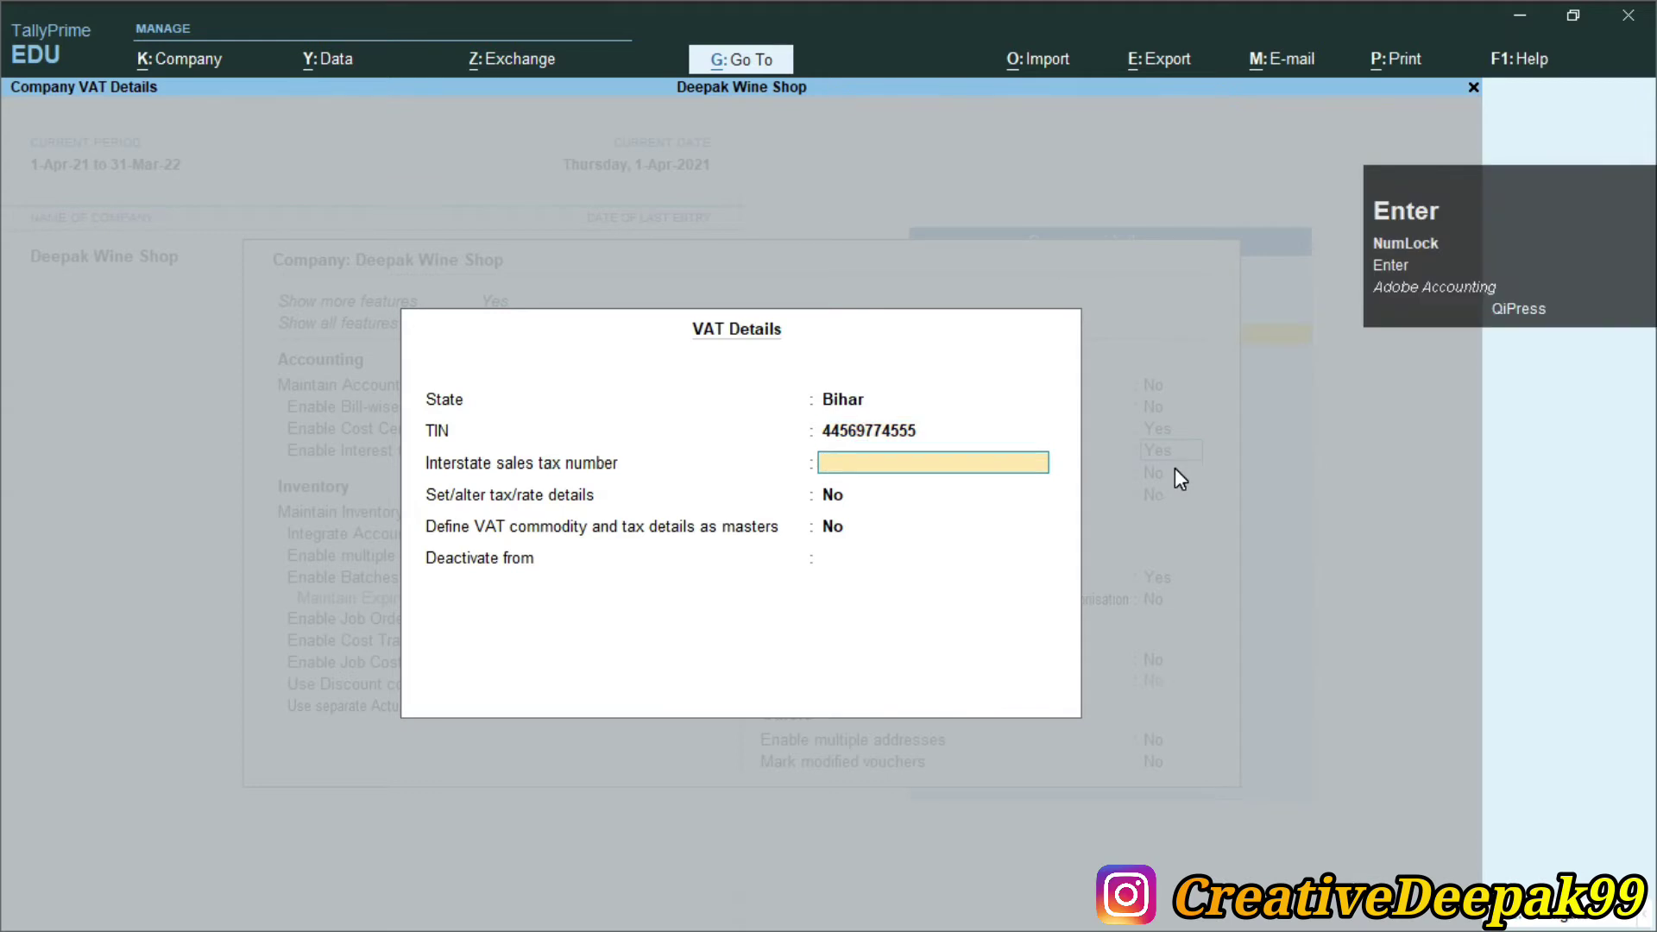
pyautogui.press('Return')
pyautogui.press('Return')
pyautogui.press('Return')
pyautogui.press('Return')
pyautogui.press('Return')
pyautogui.press('Return')
pyautogui.press('Return')
pyautogui.press('Return')
pyautogui.press('Return')
pyautogui.press('Return')
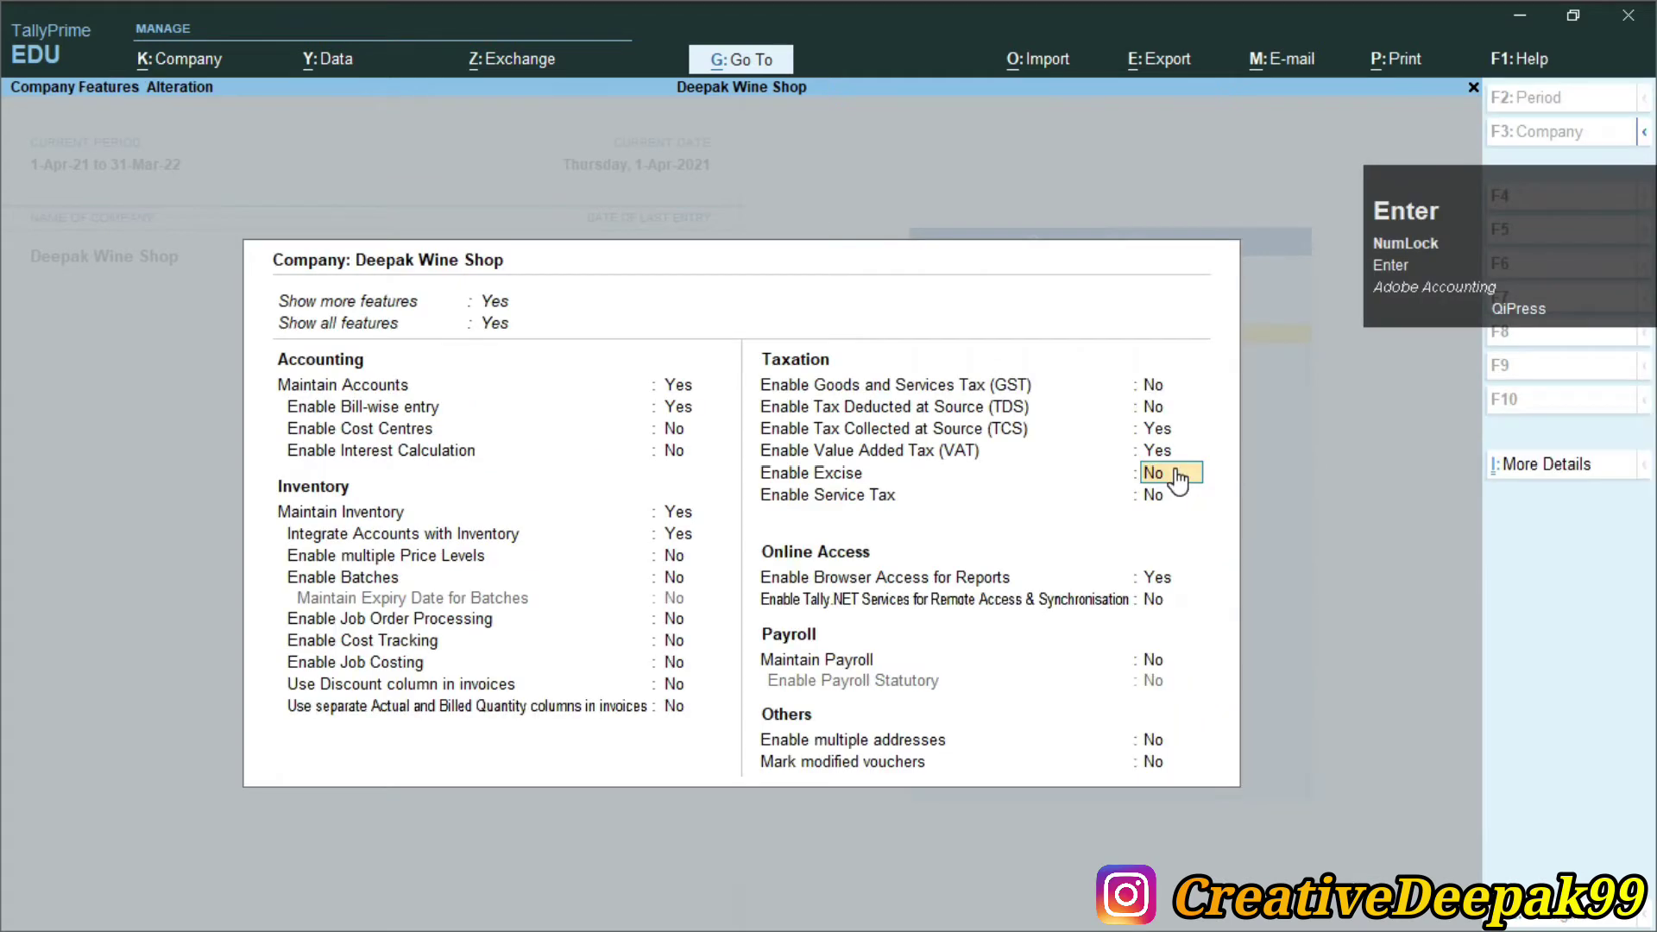
pyautogui.press('Return')
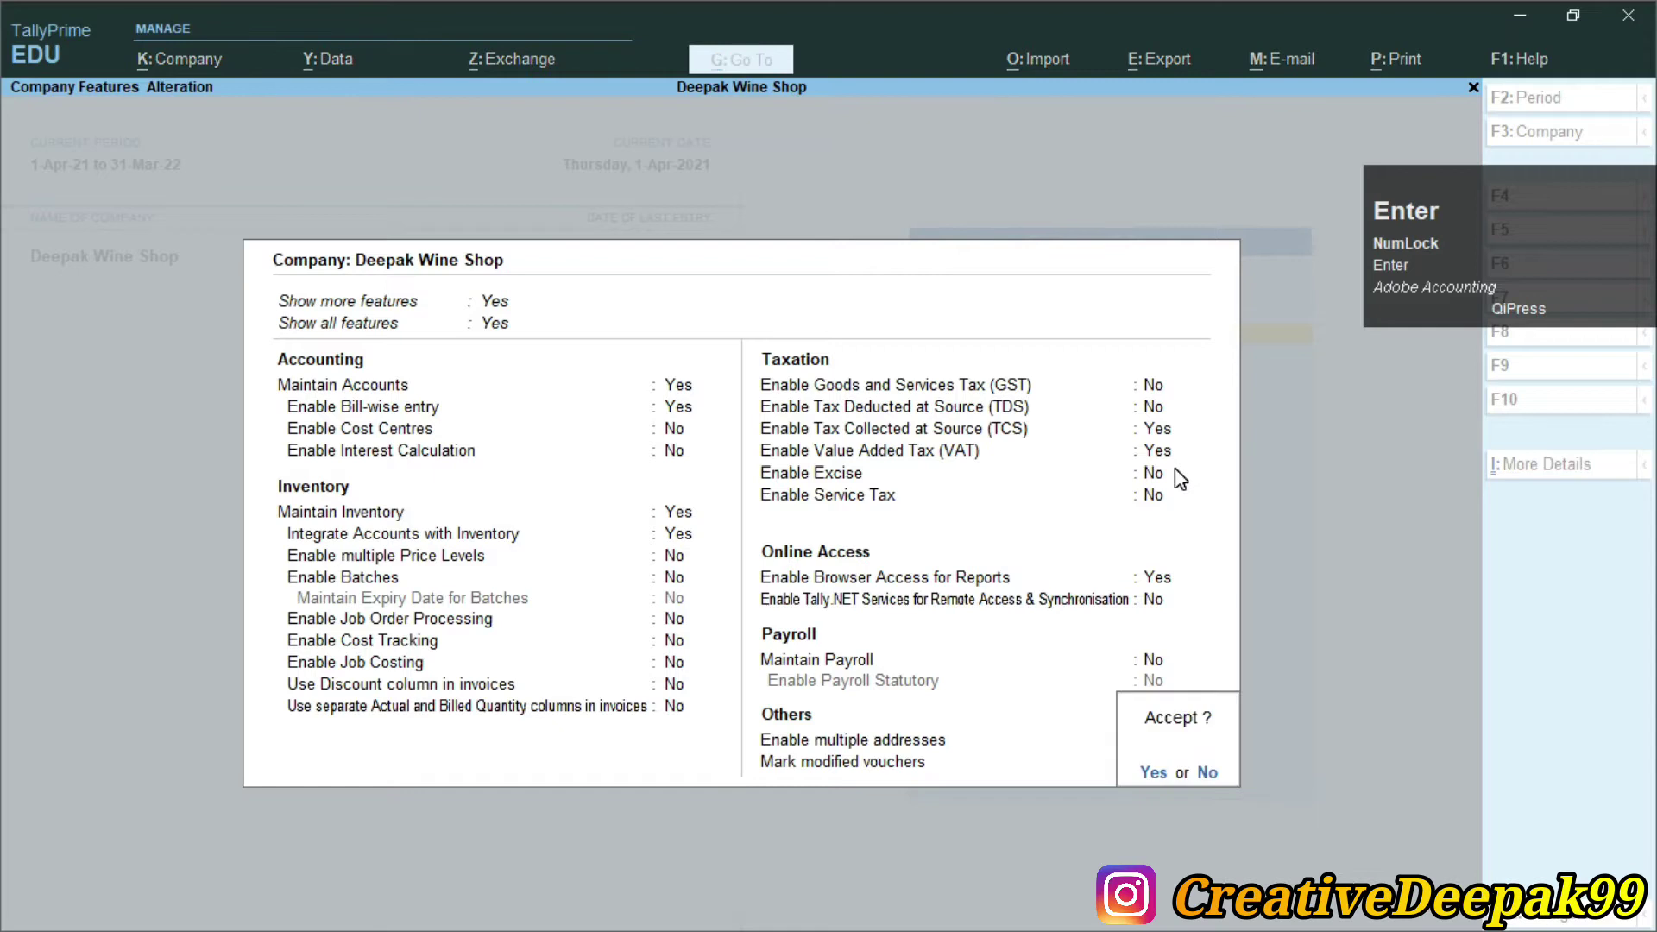
pyautogui.press('Return')
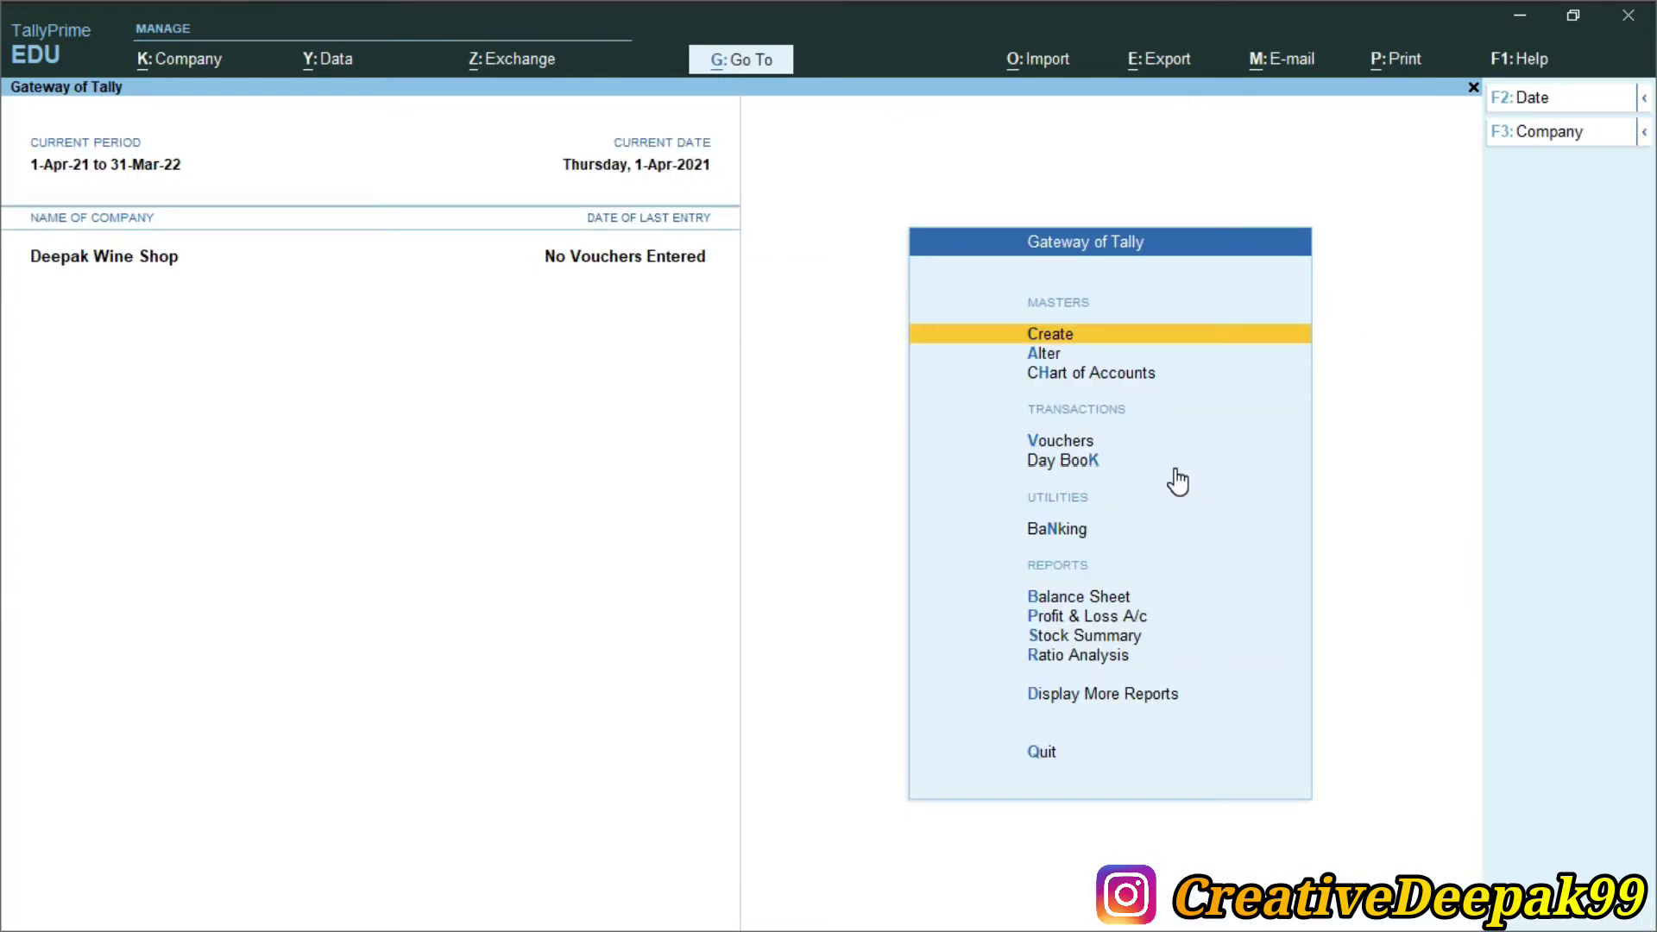
pyautogui.hotkey('alt', 'Tab')
# Review the ledger table and Nature of Goods details in TCS.pdf, then return to TallyPrime
pyautogui.scroll(-5, 1098, 463)
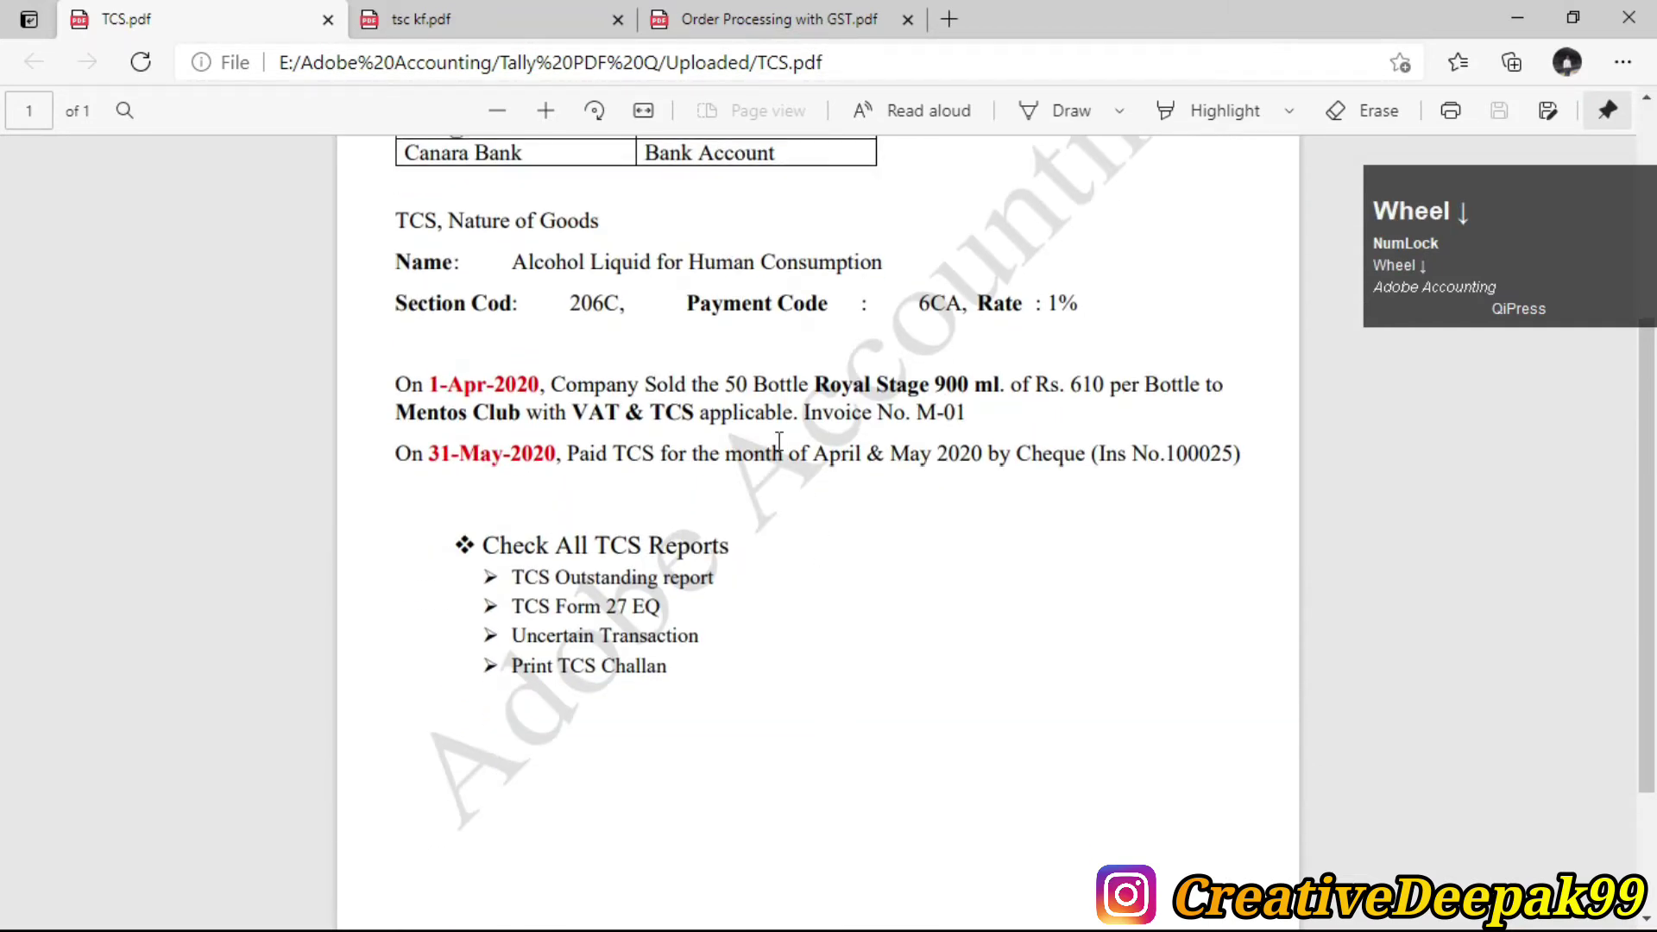
pyautogui.scroll(-2, 779, 442)
pyautogui.scroll(3, 779, 441)
pyautogui.scroll(3, 779, 441)
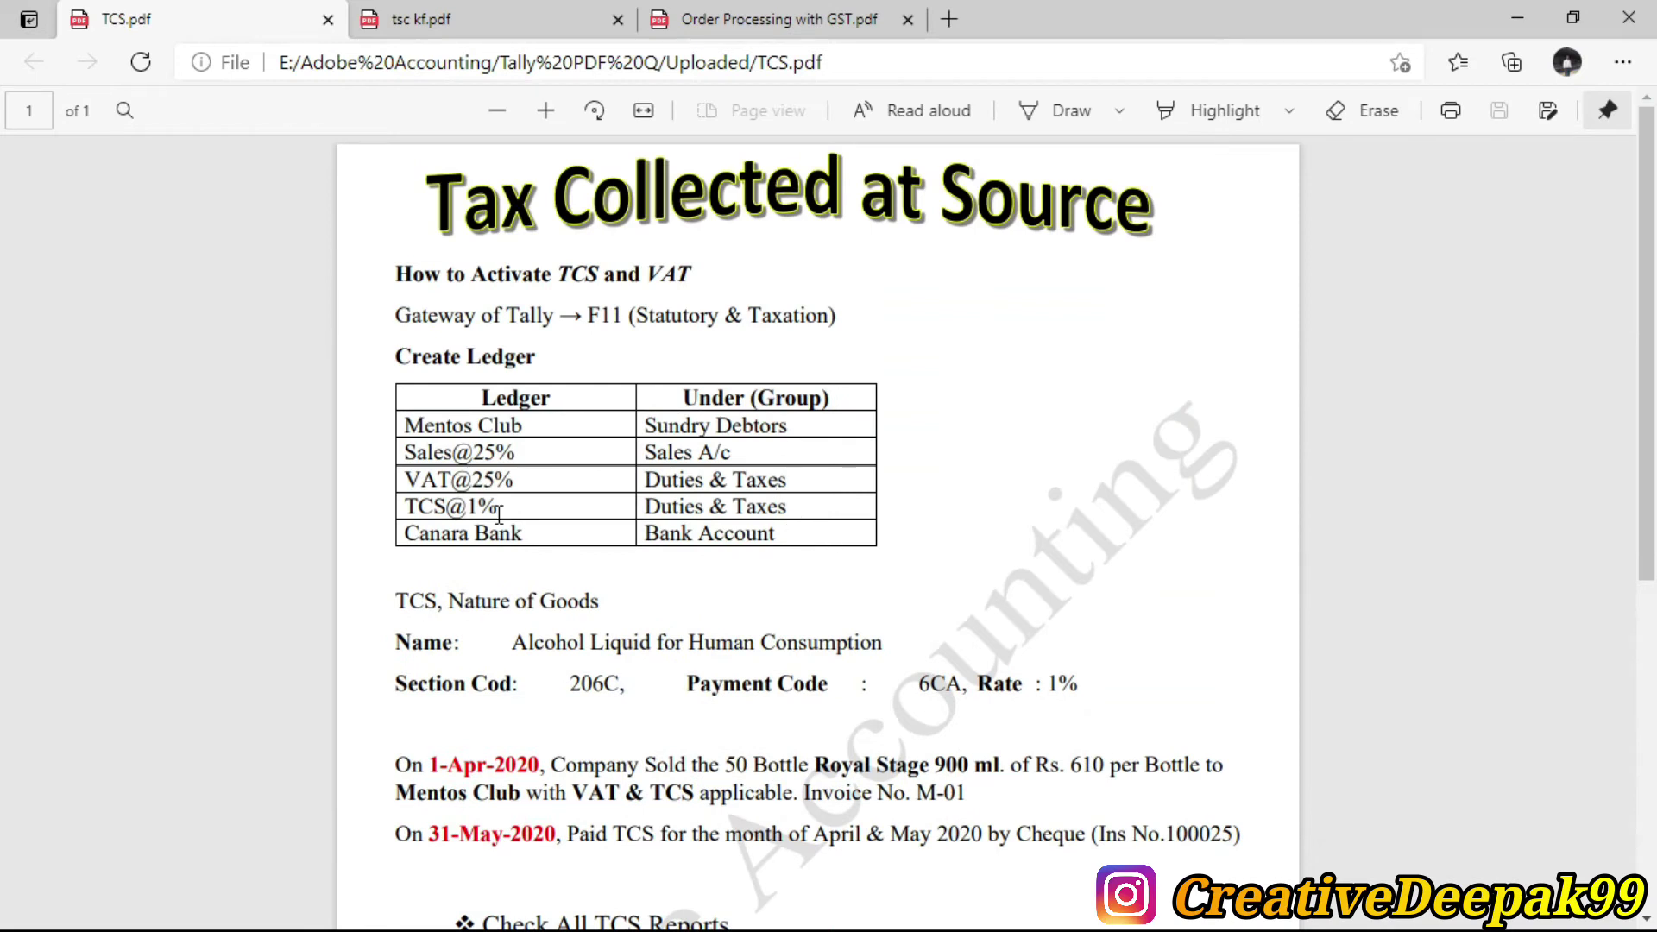
pyautogui.scroll(2, 509, 517)
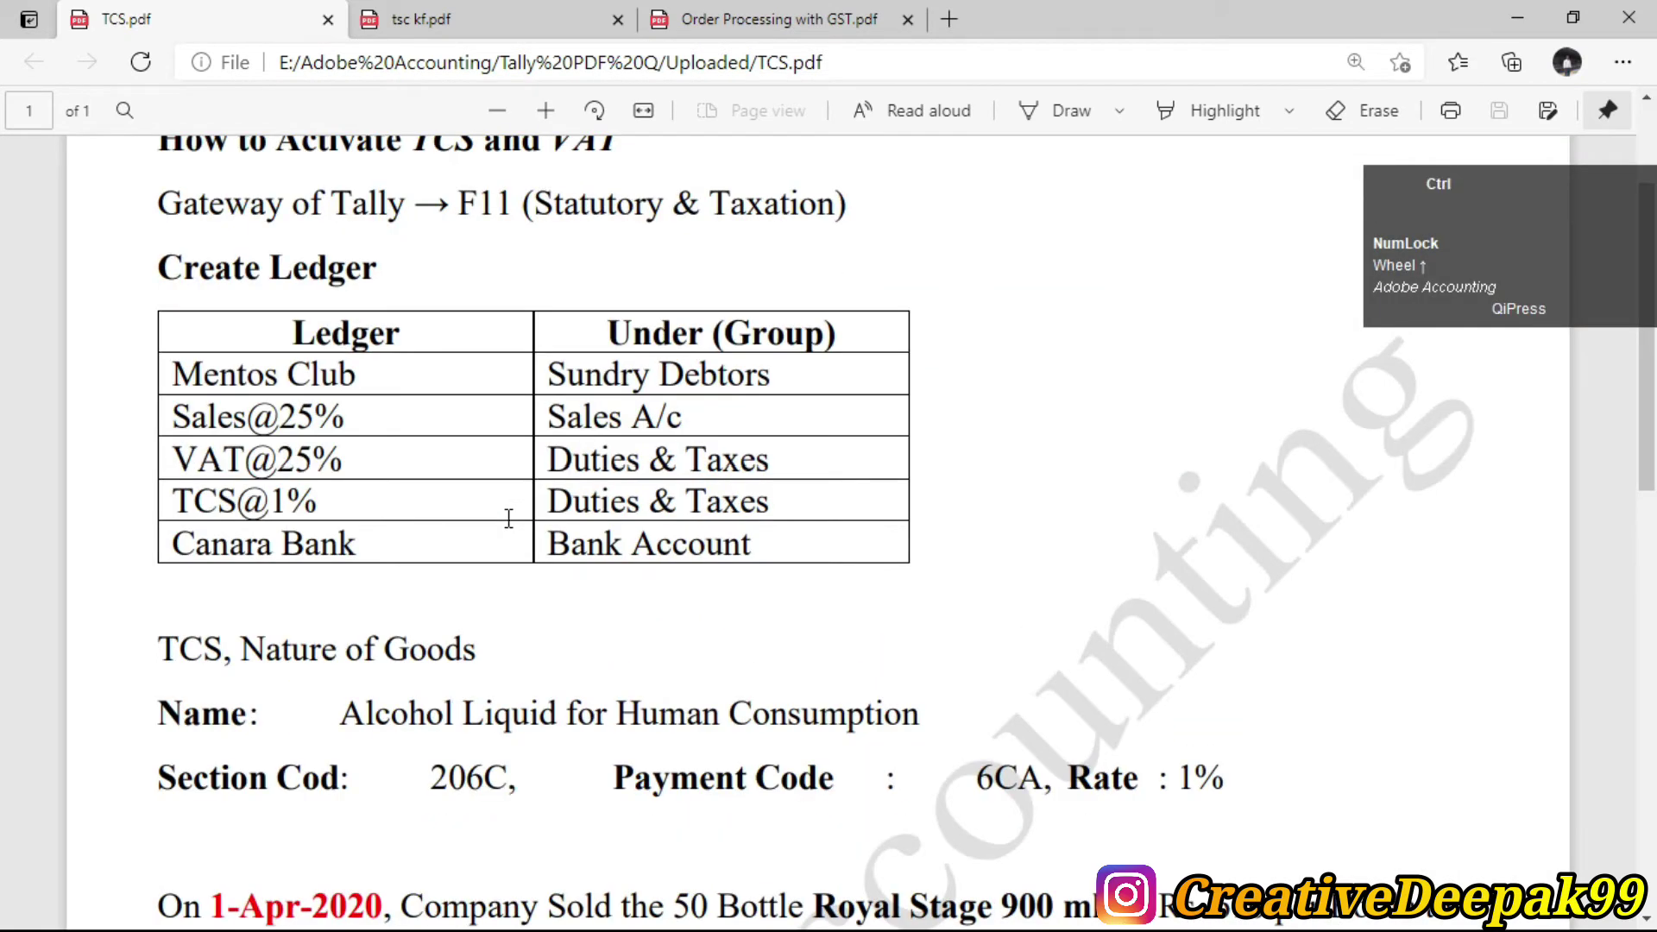
pyautogui.moveTo(298, 348); pyautogui.dragTo(396, 349)
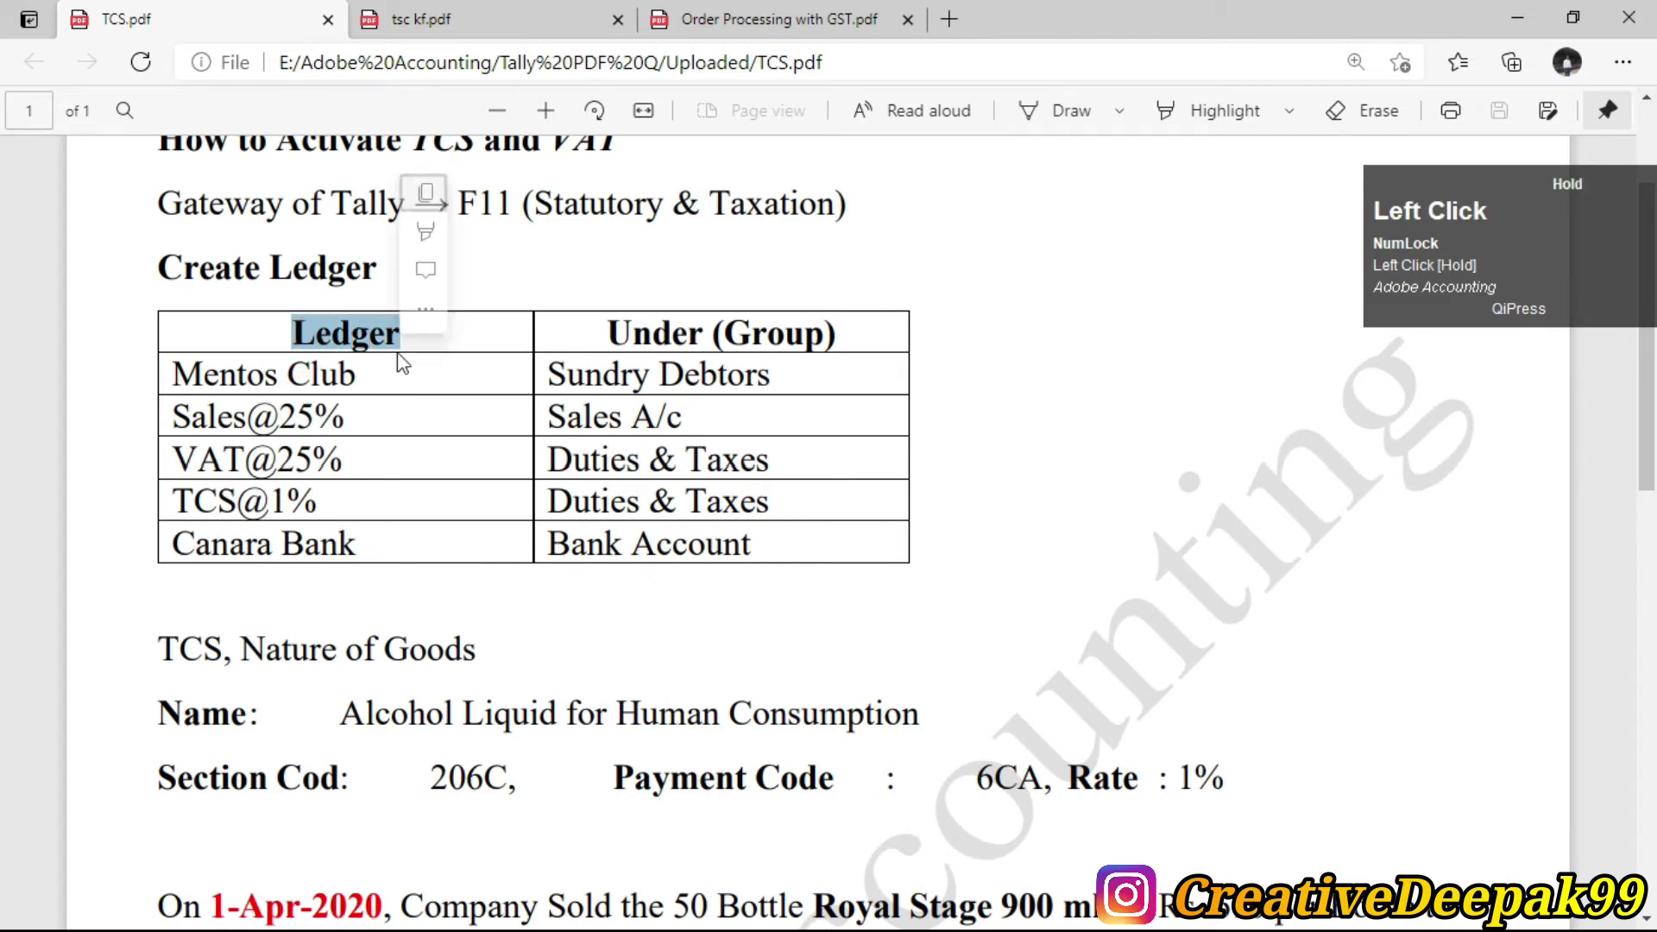
pyautogui.click(385, 359)
pyautogui.scroll(-3, 281, 603)
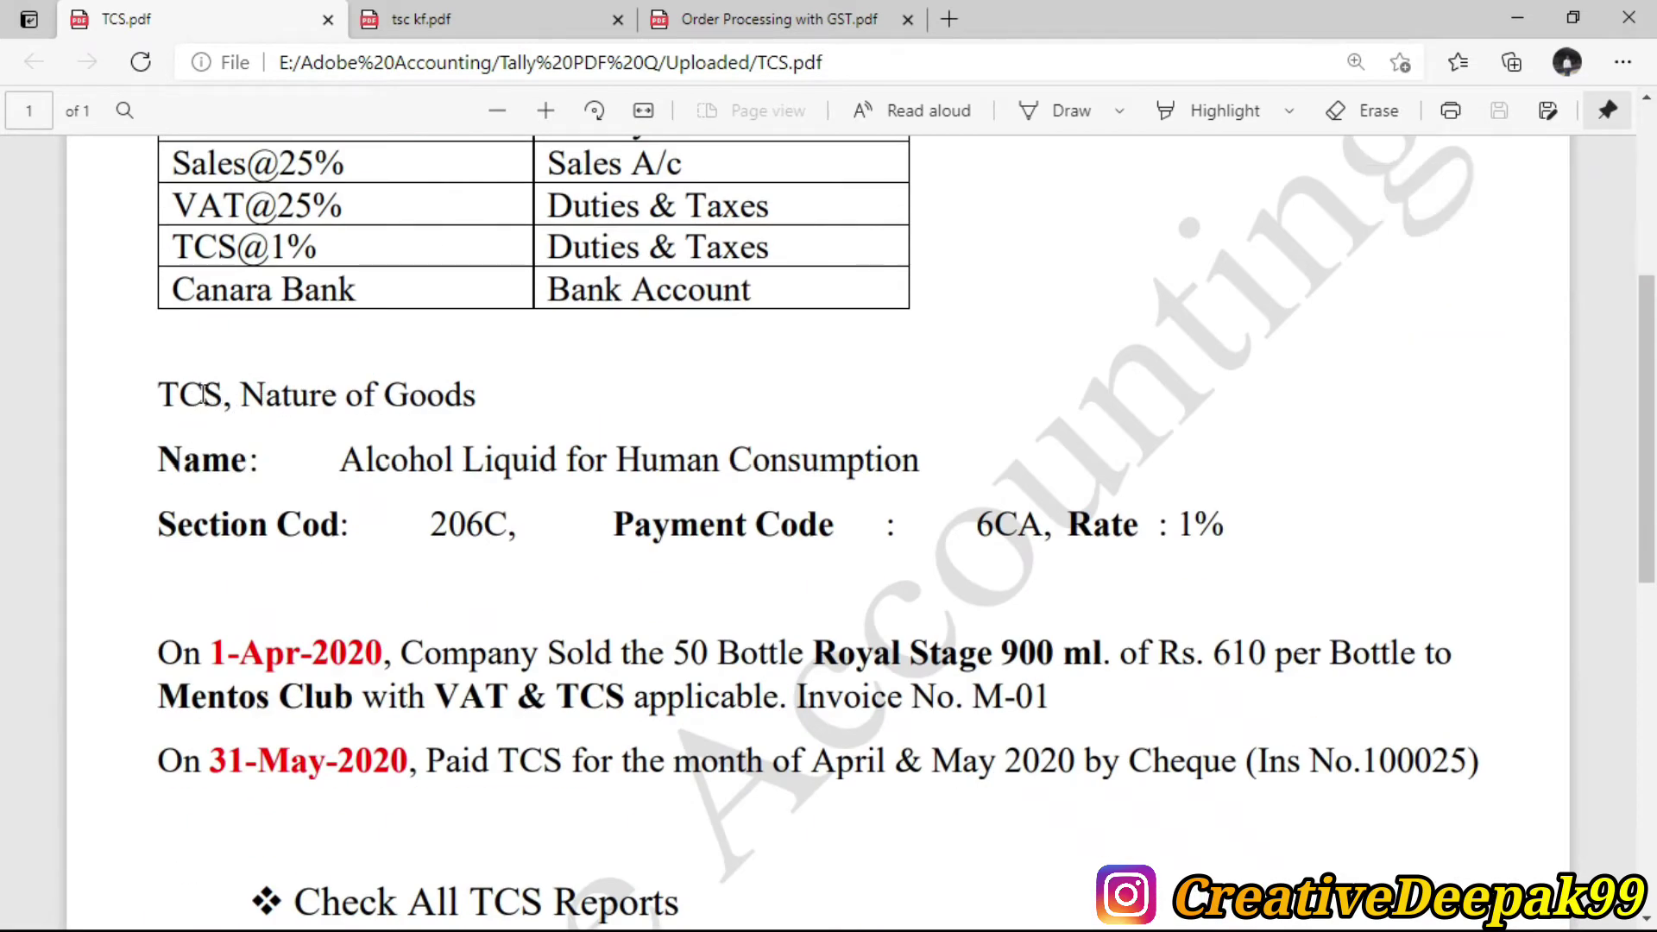
pyautogui.moveTo(259, 395); pyautogui.dragTo(480, 395)
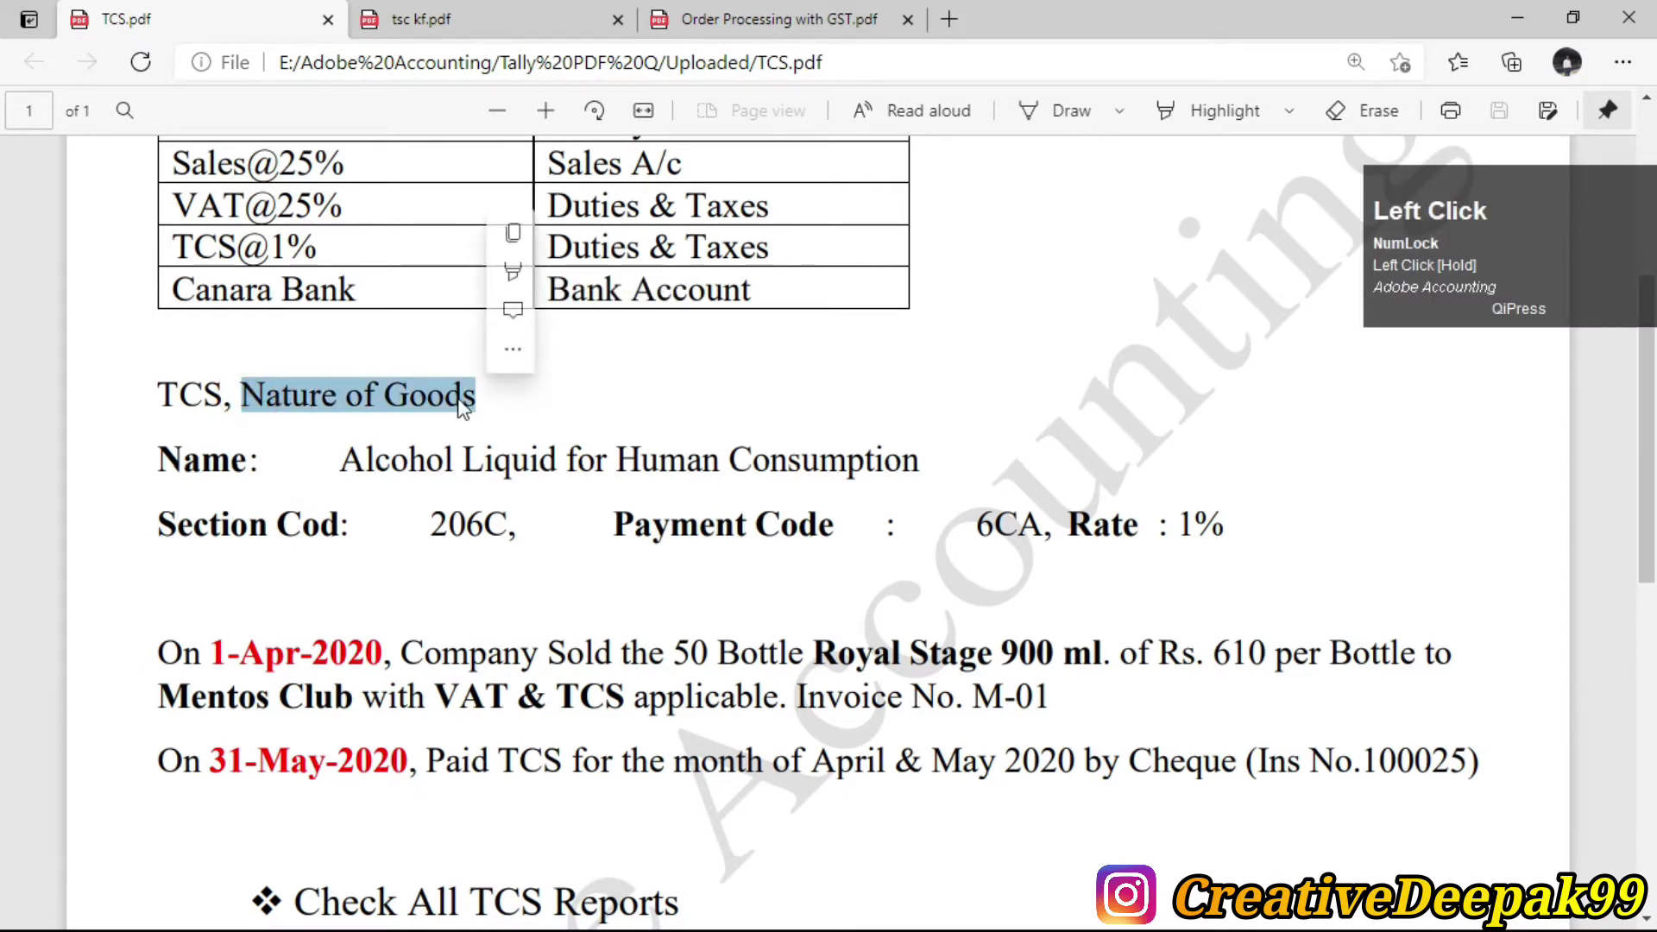
pyautogui.scroll(3, 350, 317)
pyautogui.scroll(-2, 438, 644)
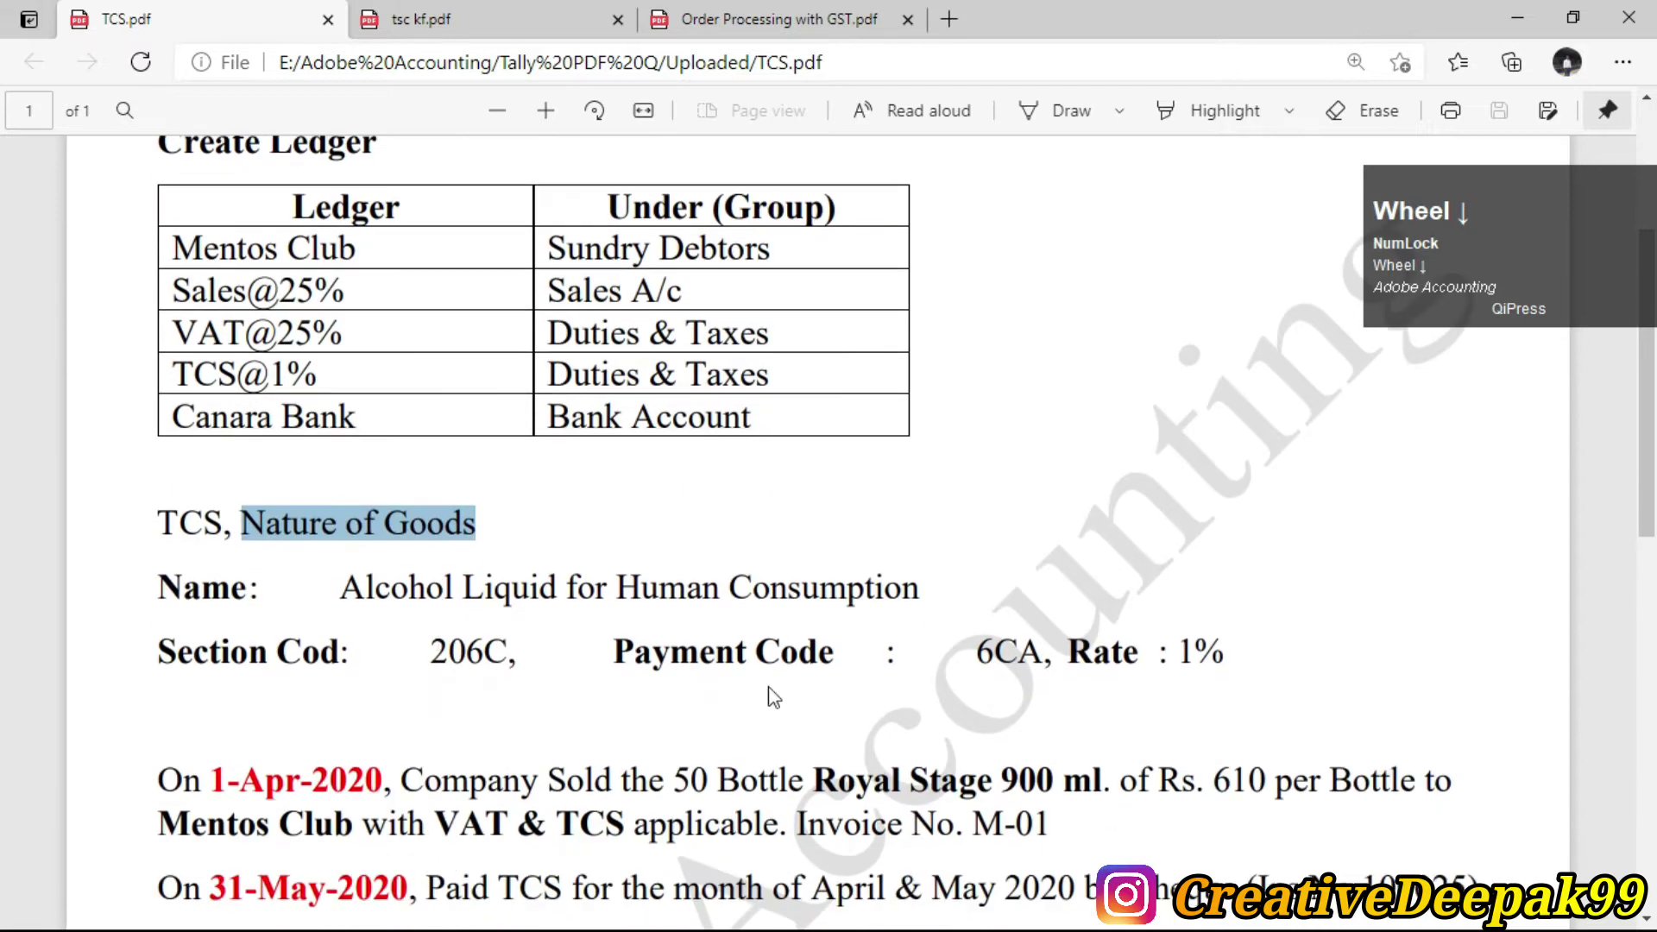
pyautogui.click(253, 516)
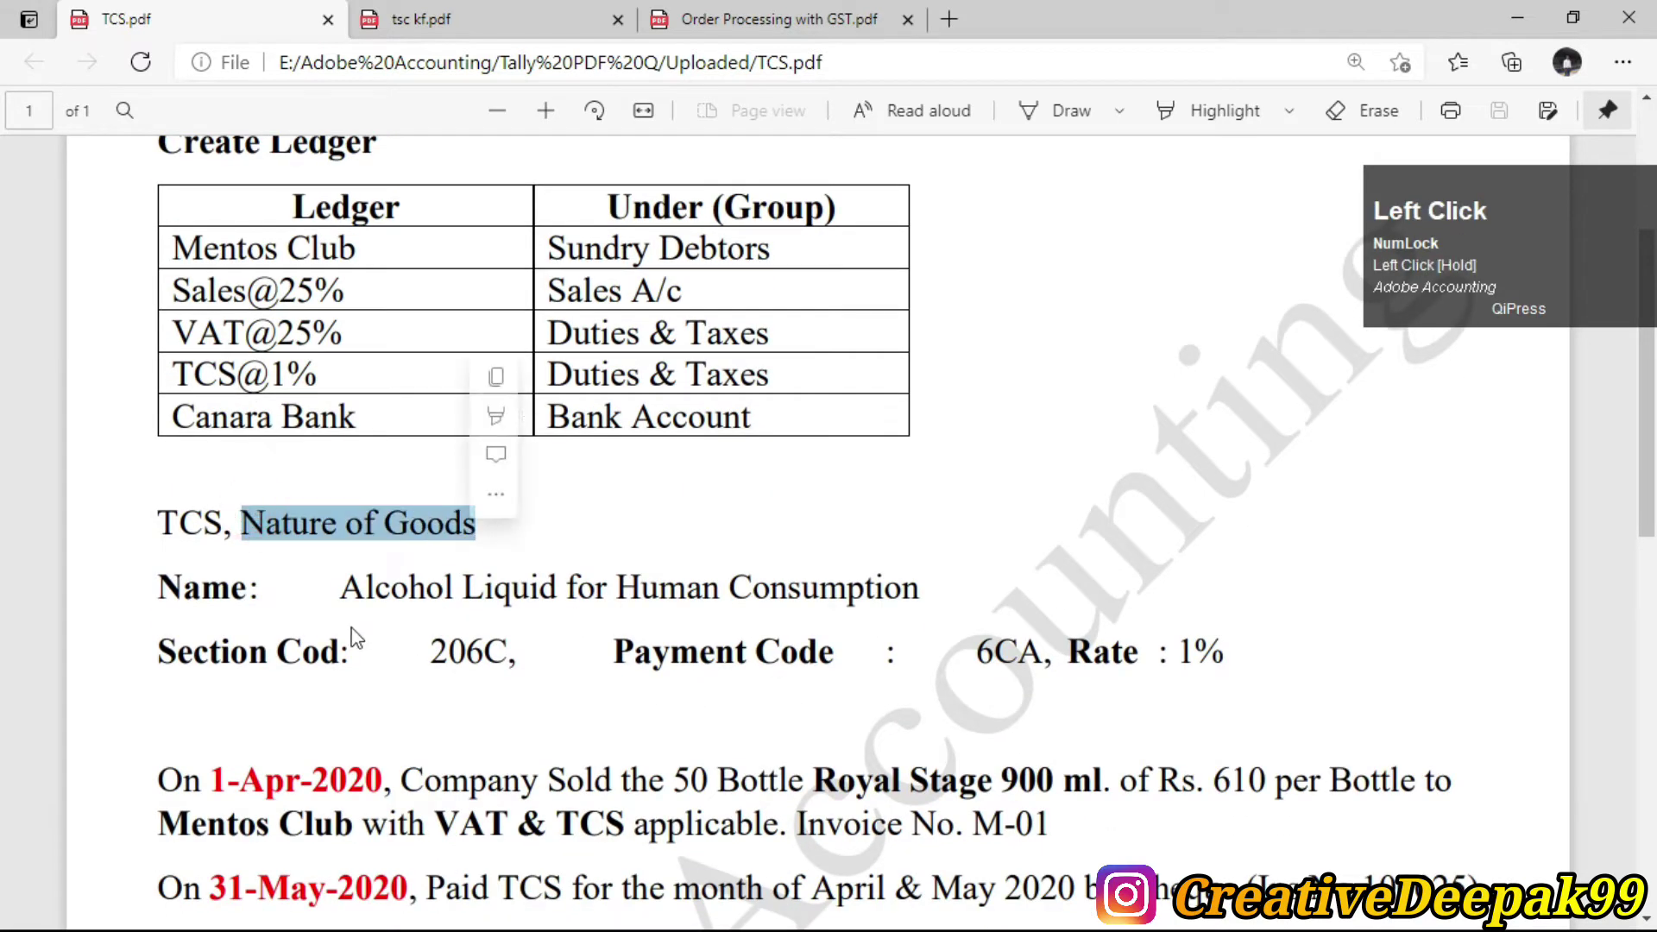
pyautogui.moveTo(149, 583); pyautogui.dragTo(499, 606)
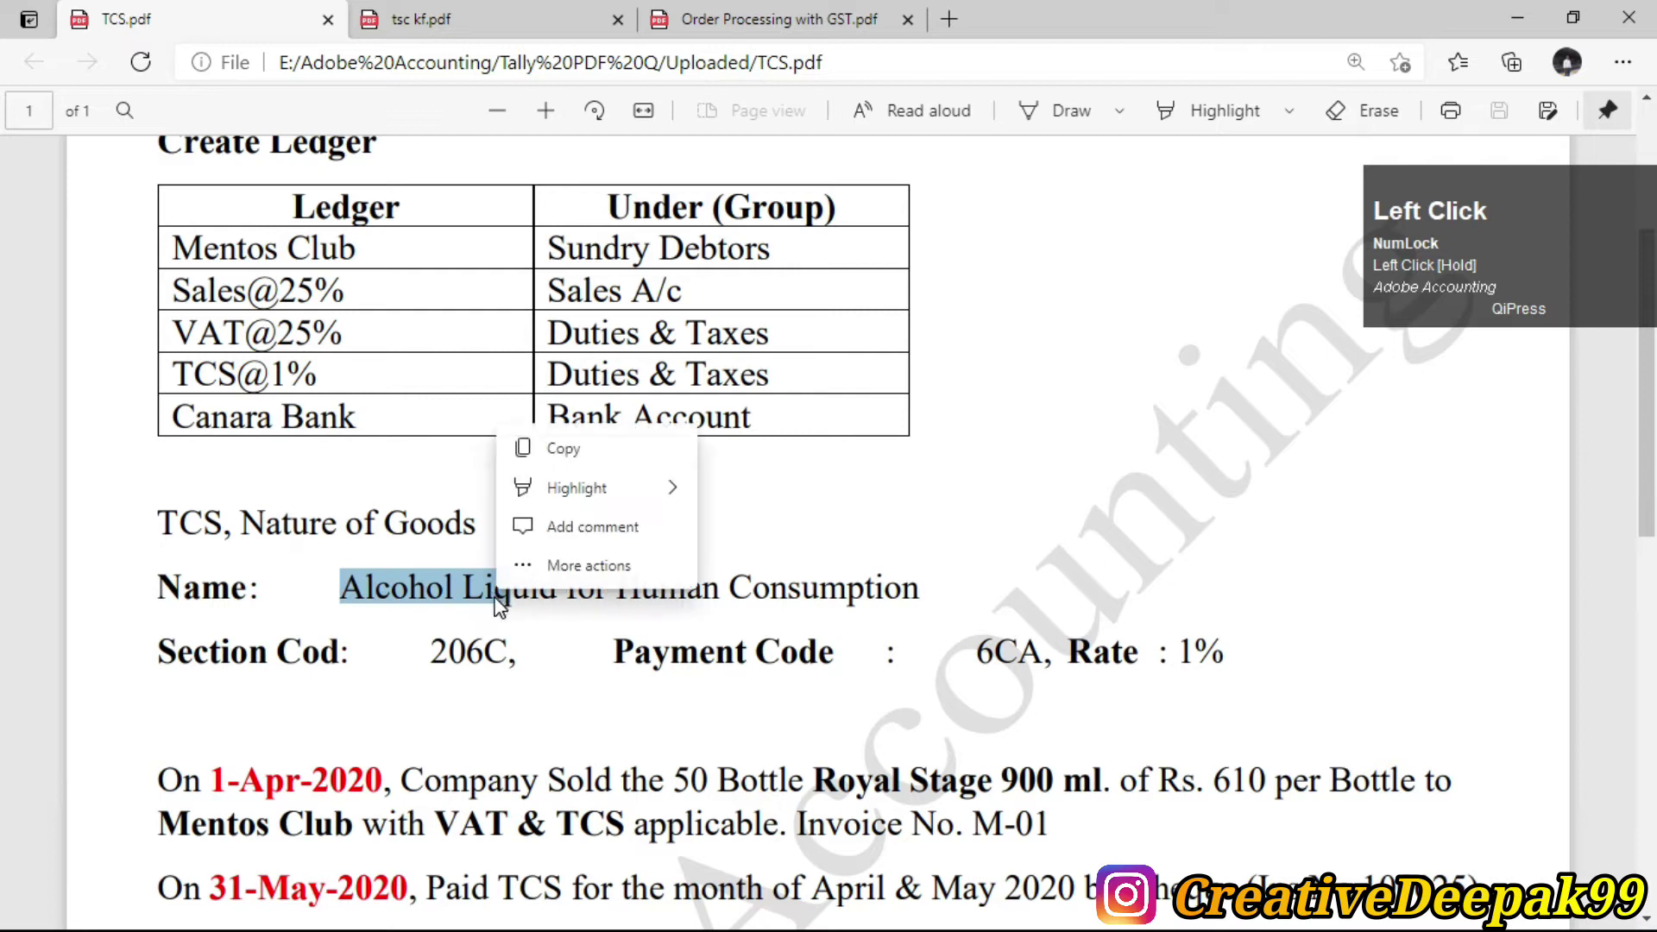
pyautogui.click(777, 606)
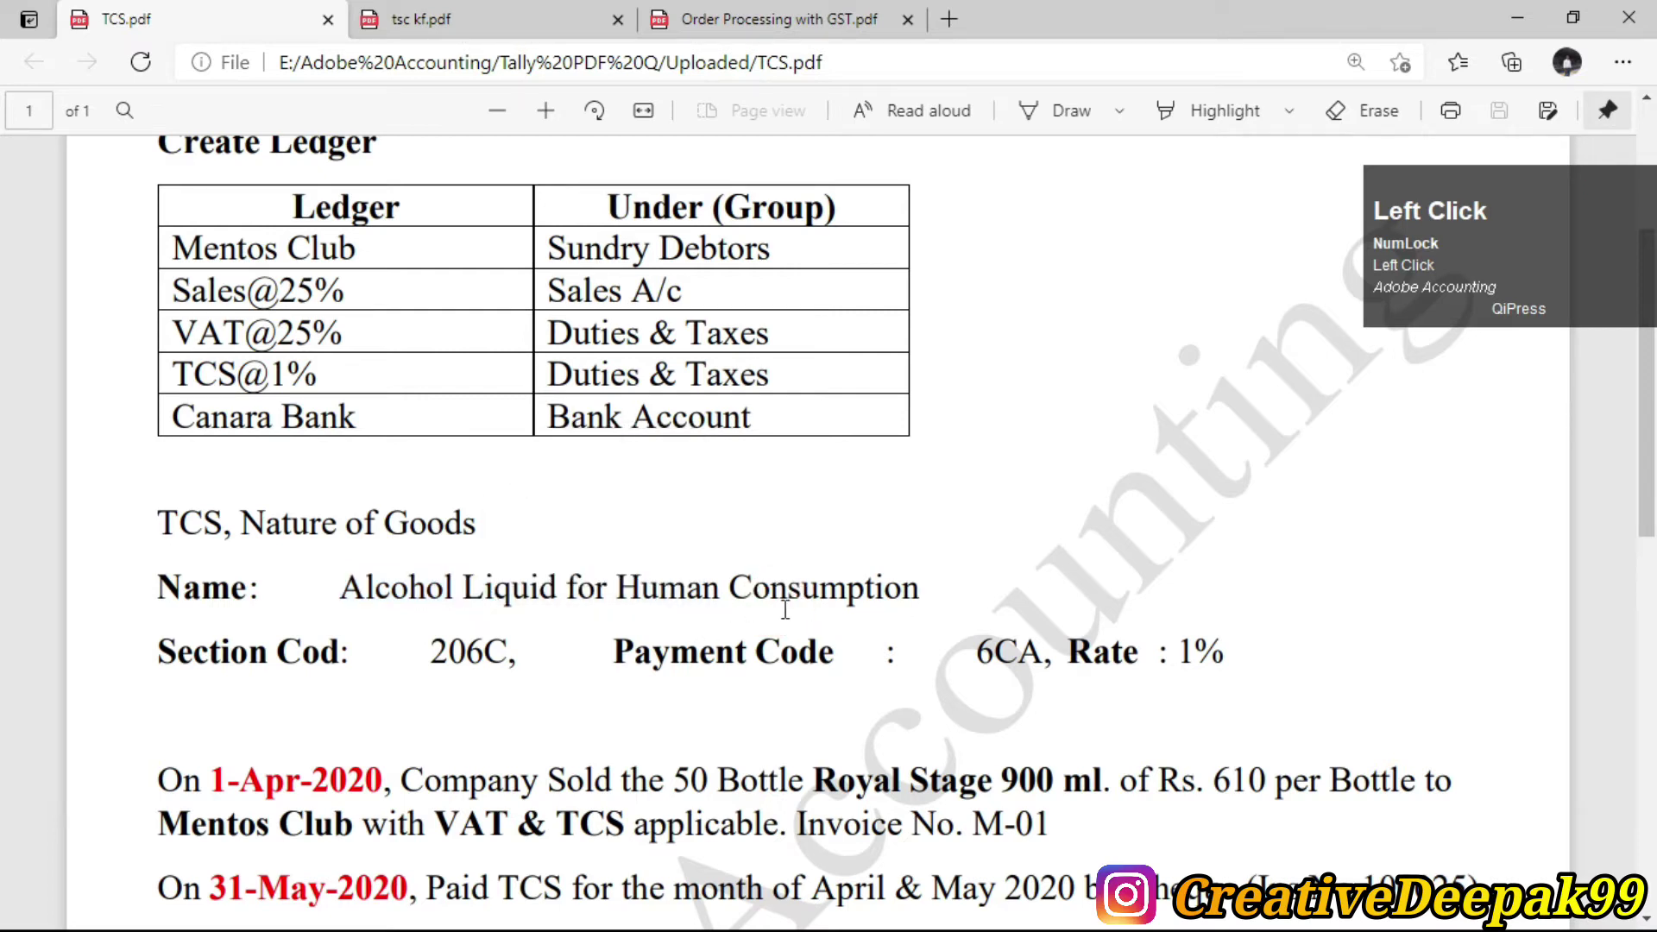
pyautogui.moveTo(248, 522); pyautogui.dragTo(475, 527)
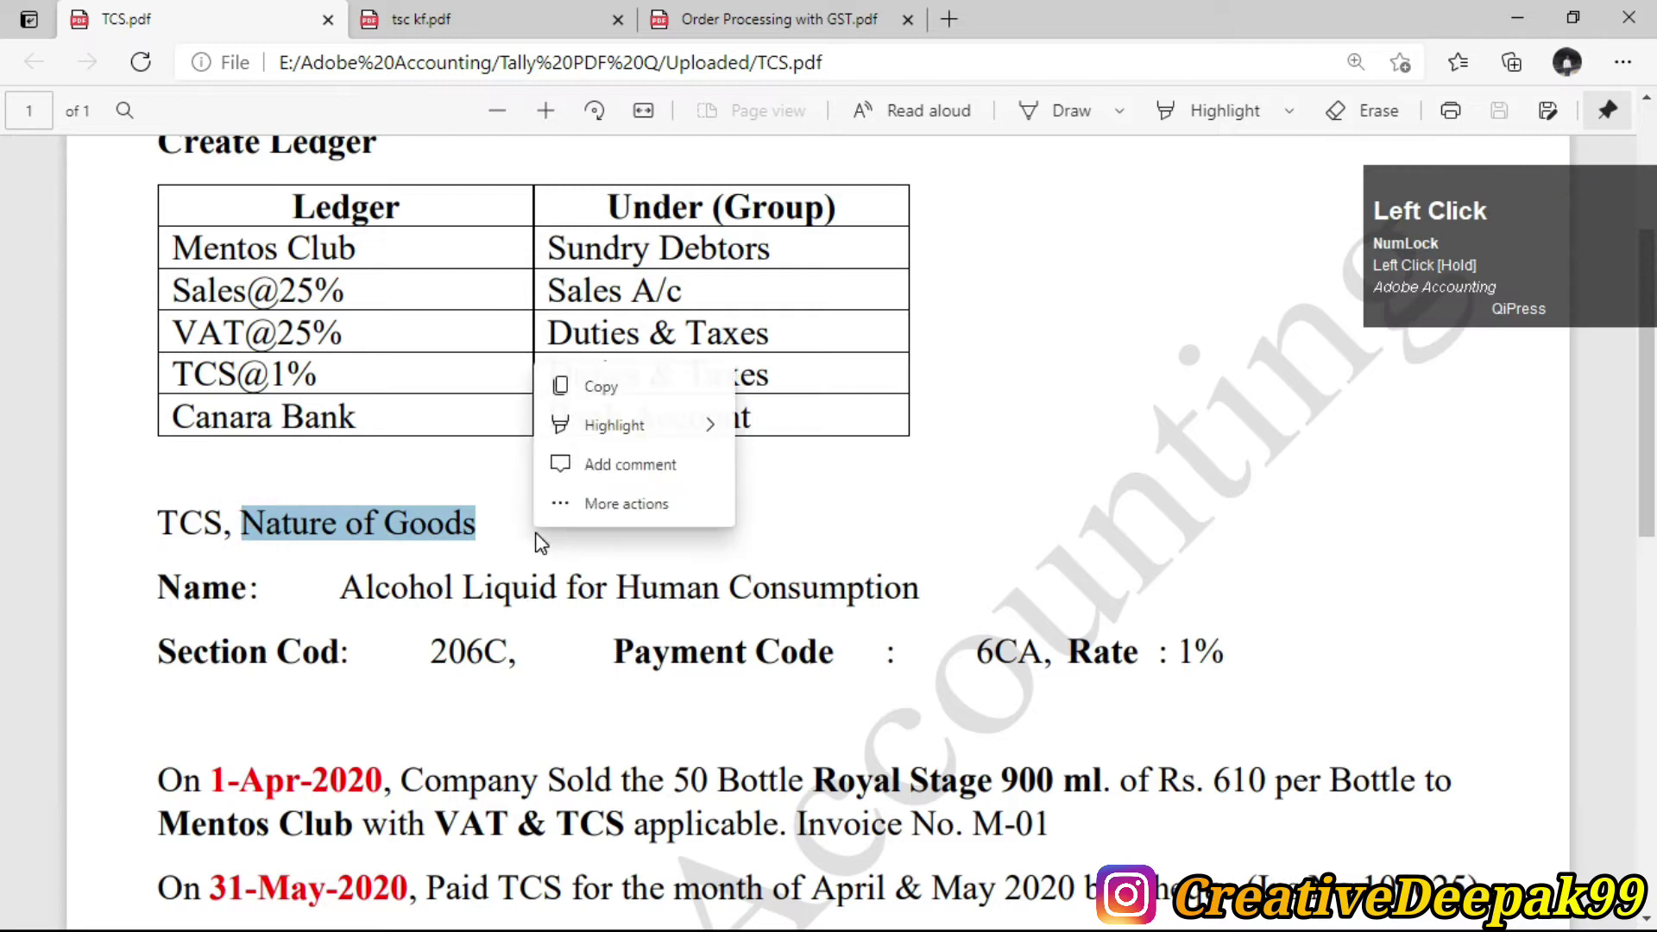
pyautogui.hotkey('alt', 'Tab')
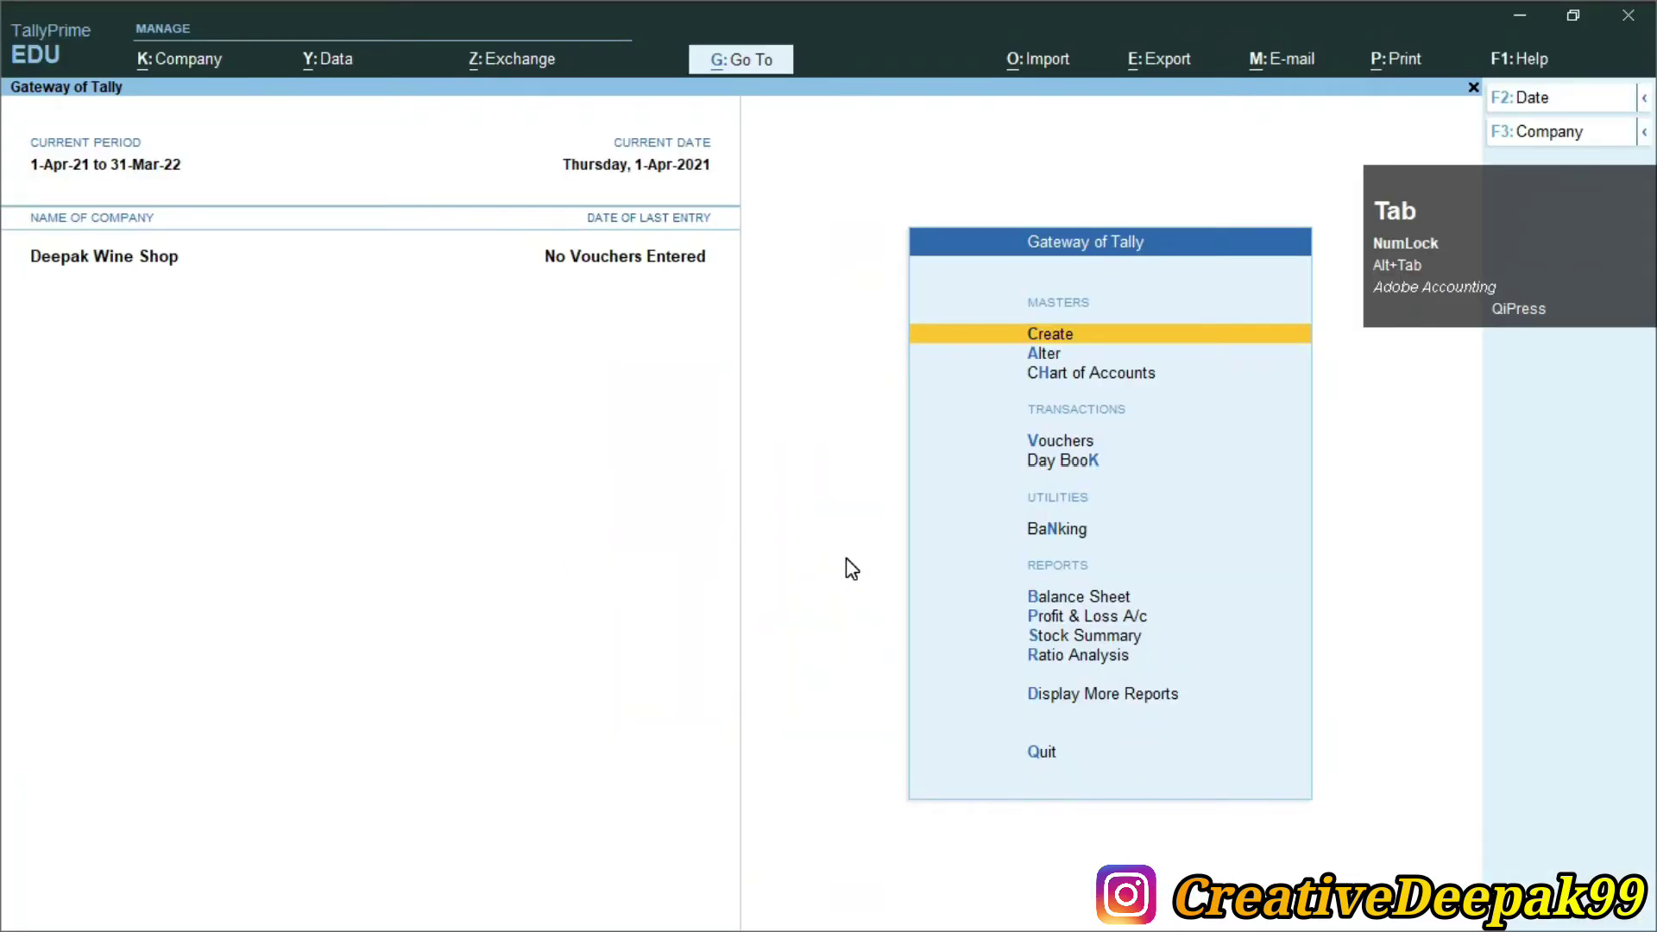
# Start creating a TCS Nature of Goods master from Create > Statutory Masters
pyautogui.press('Return')
pyautogui.press('Down')
pyautogui.press('Down')
pyautogui.press('Down')
pyautogui.press('Down')
pyautogui.press('Down')
pyautogui.press('Down')
pyautogui.press('Down')
pyautogui.press('Down')
pyautogui.press('Down')
pyautogui.press('Down')
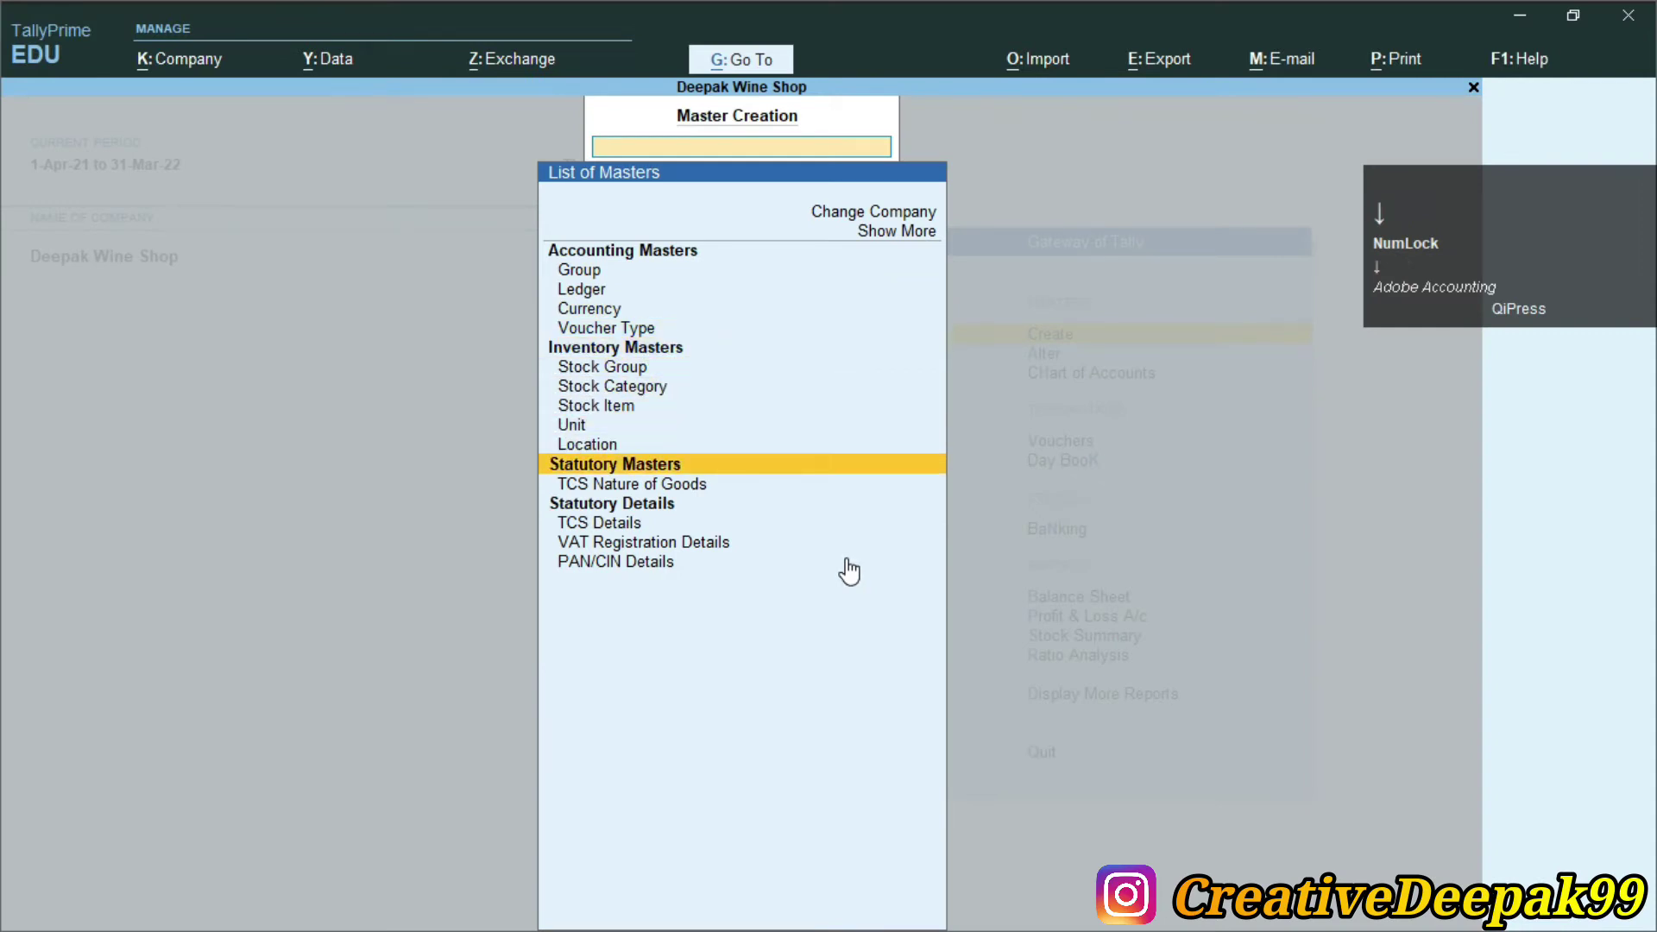
pyautogui.press('Down')
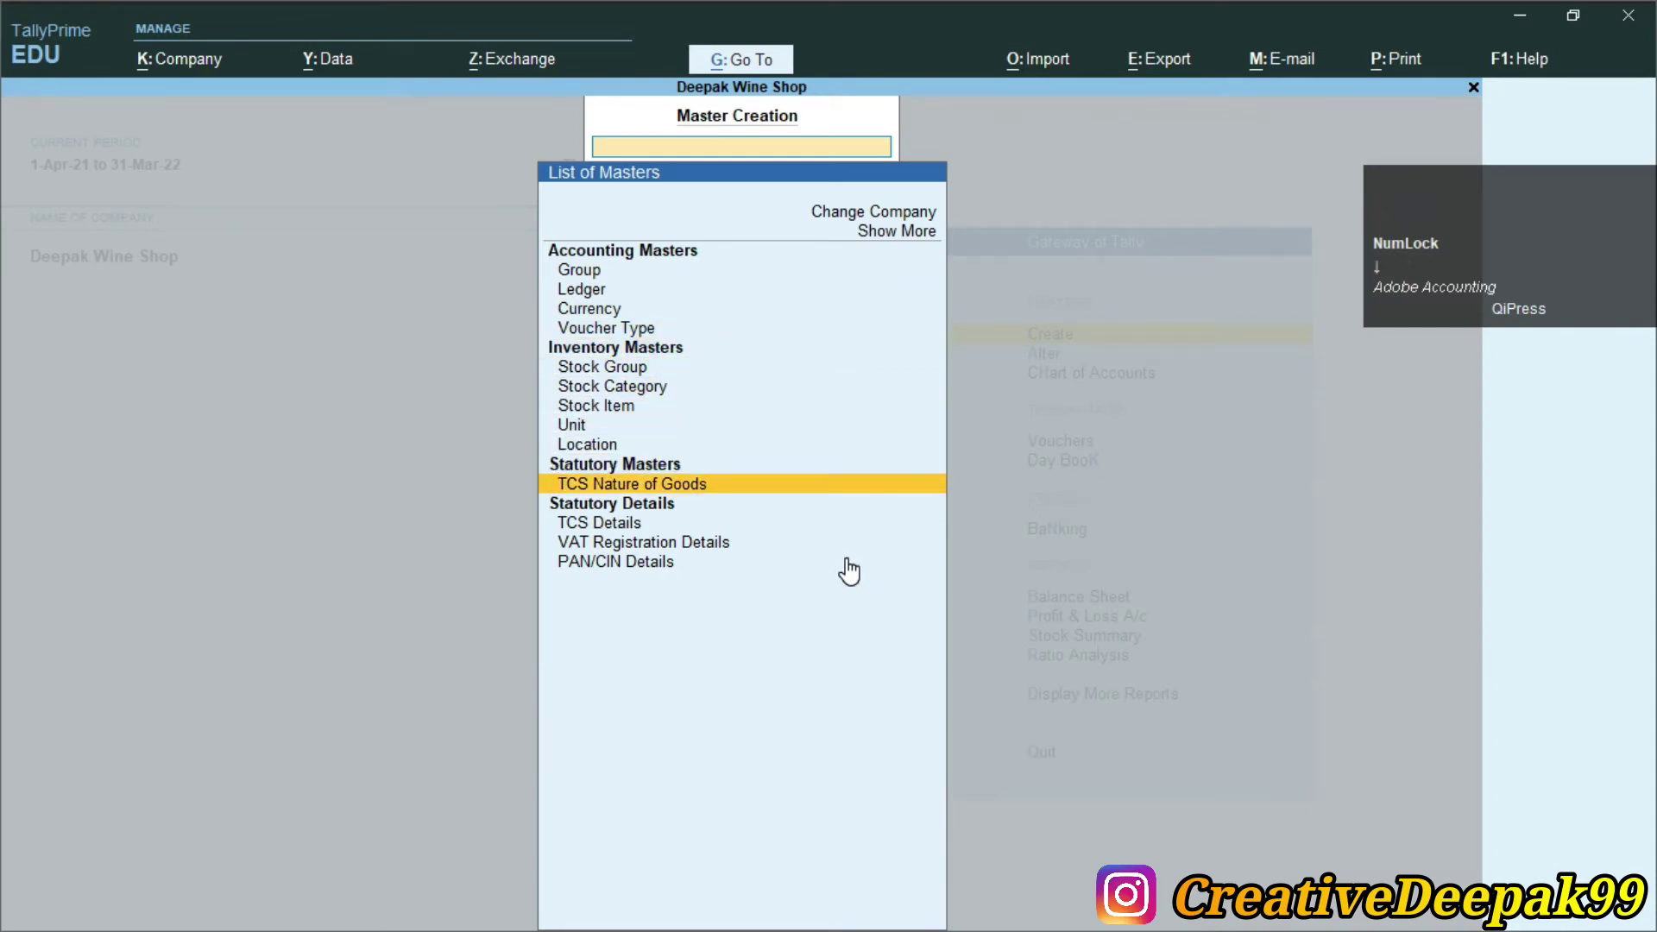
pyautogui.press('2')
pyautogui.moveTo(513, 451)
pyautogui.mouseDown()
pyautogui.moveTo(612, 535)
pyautogui.moveTo(788, 529)
pyautogui.mouseUp()
pyautogui.scroll(2, 845, 554)
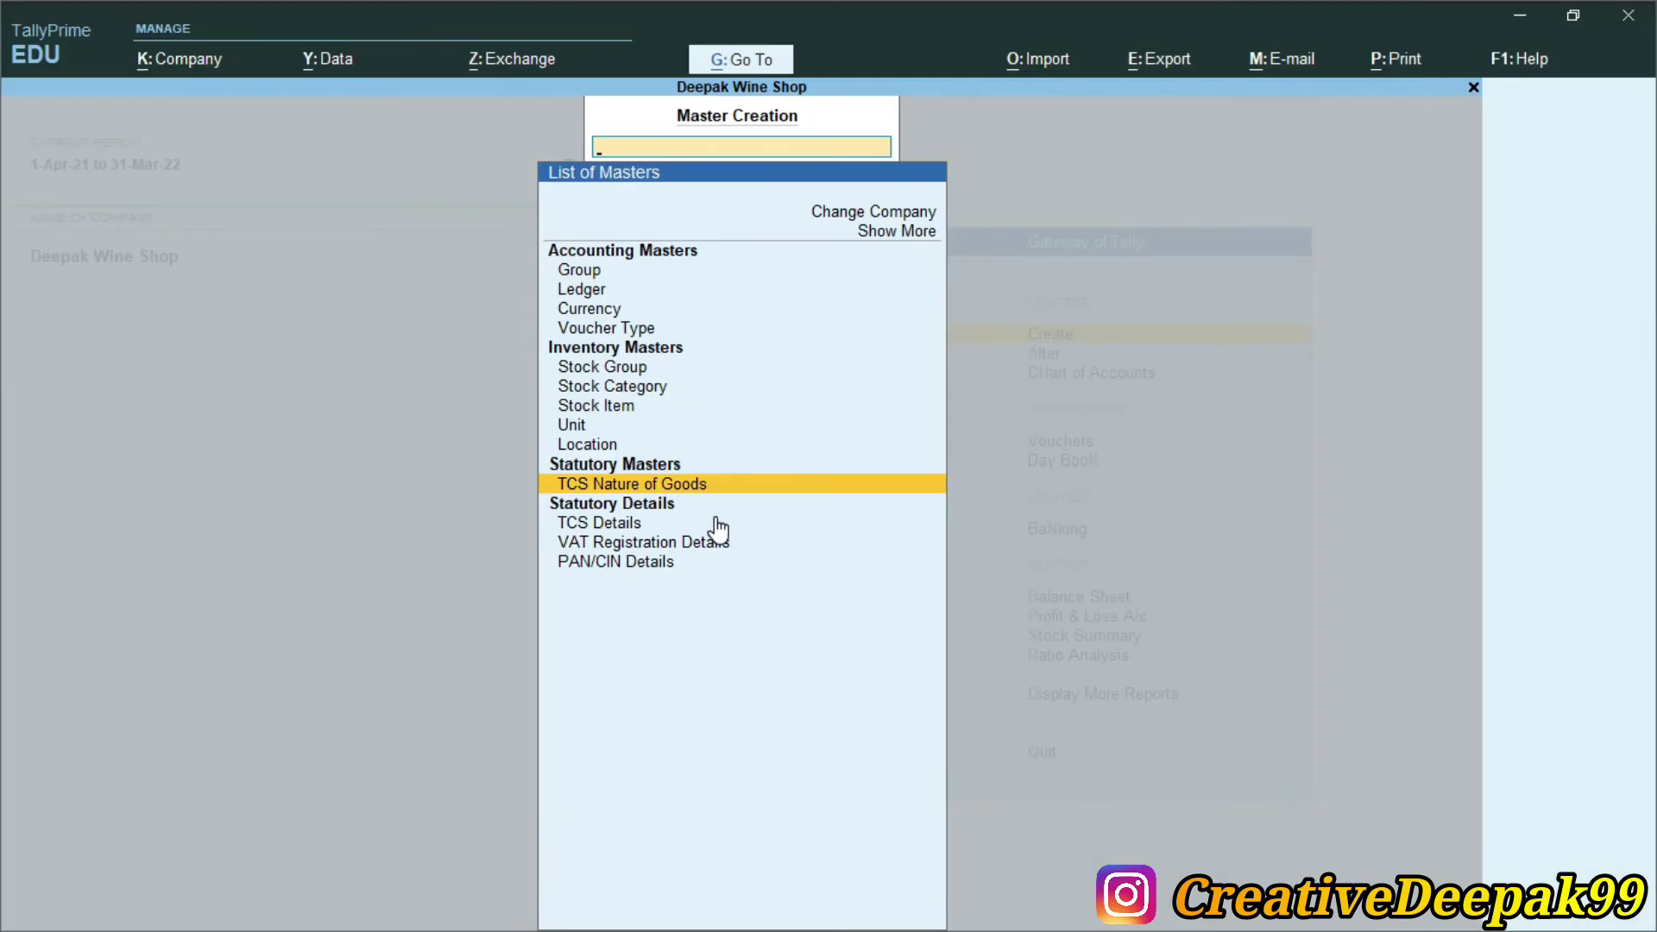
pyautogui.press('Return')
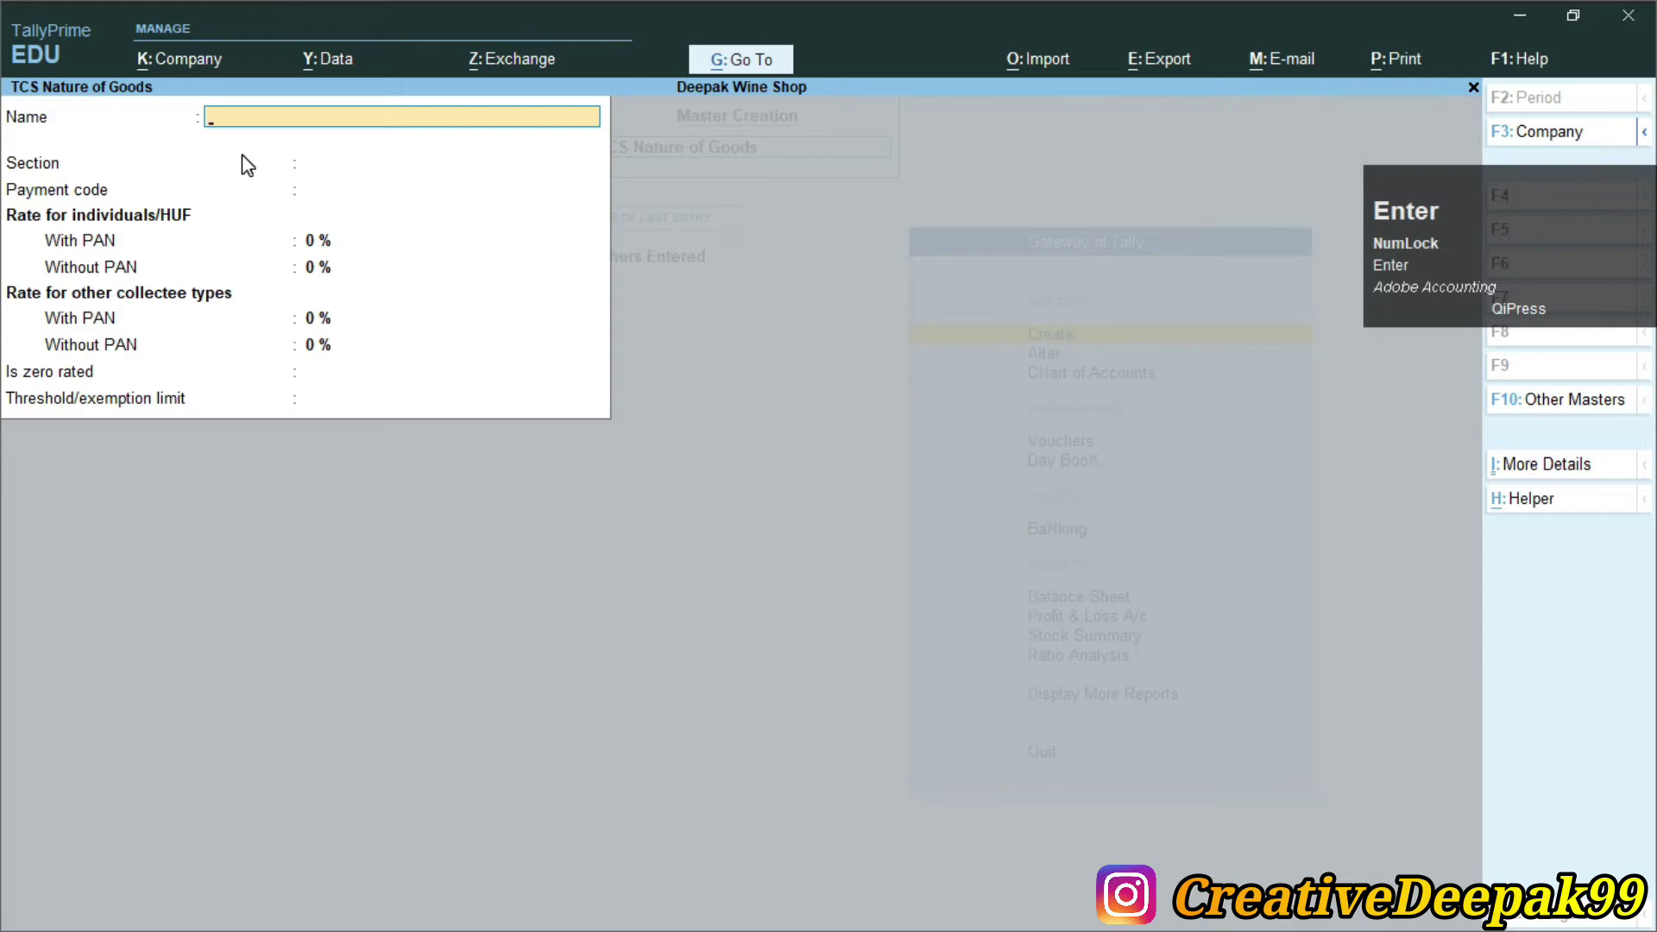
# Name the nature of goods 'Alcohol Liquid for Human Consumption', as given in the TCS notes
pyautogui.hotkey('alt', 'Tab')
pyautogui.moveTo(340, 588); pyautogui.dragTo(902, 604)
pyautogui.hotkey('alt', 'Tab')
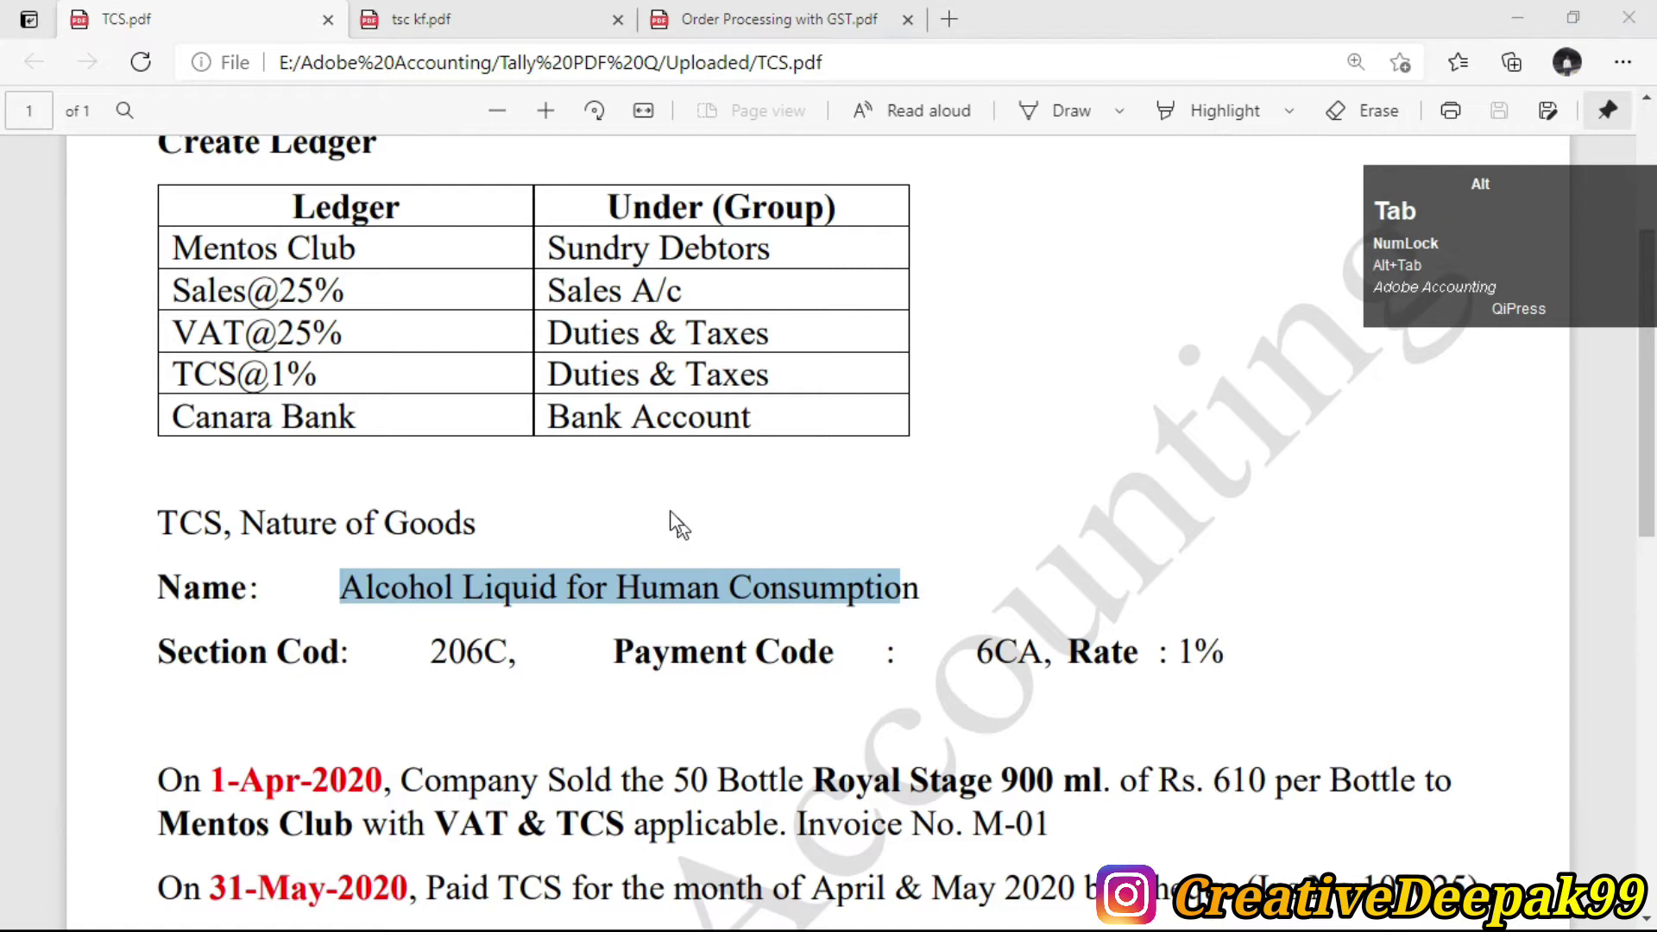
pyautogui.write('Al')
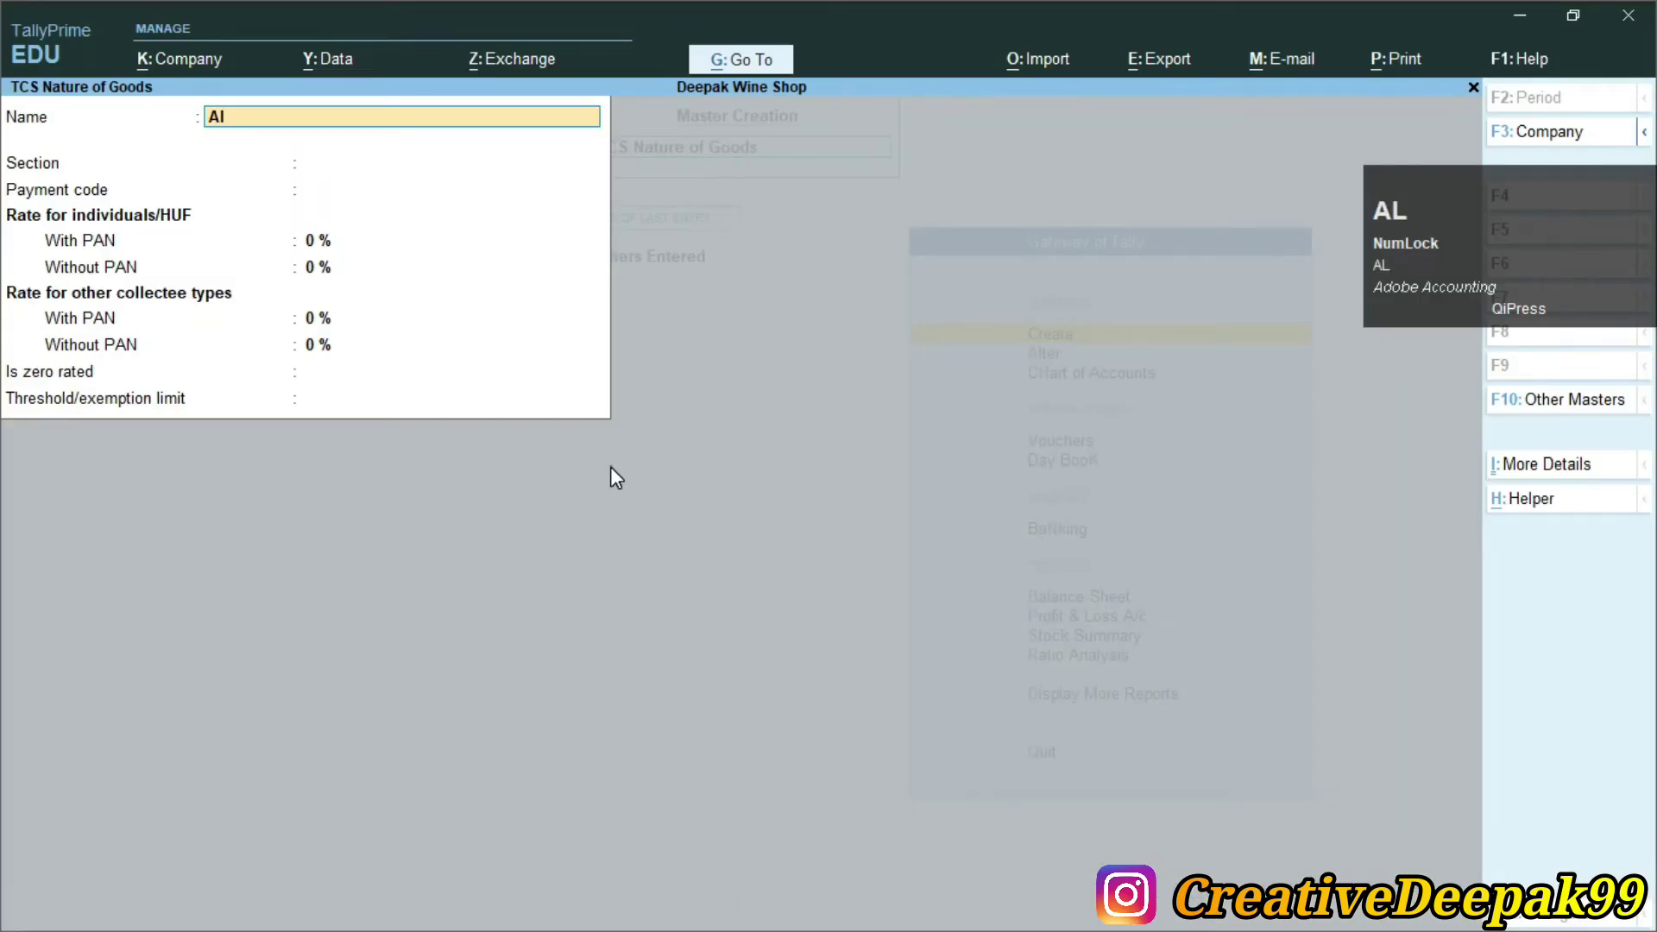
pyautogui.write('cohol ')
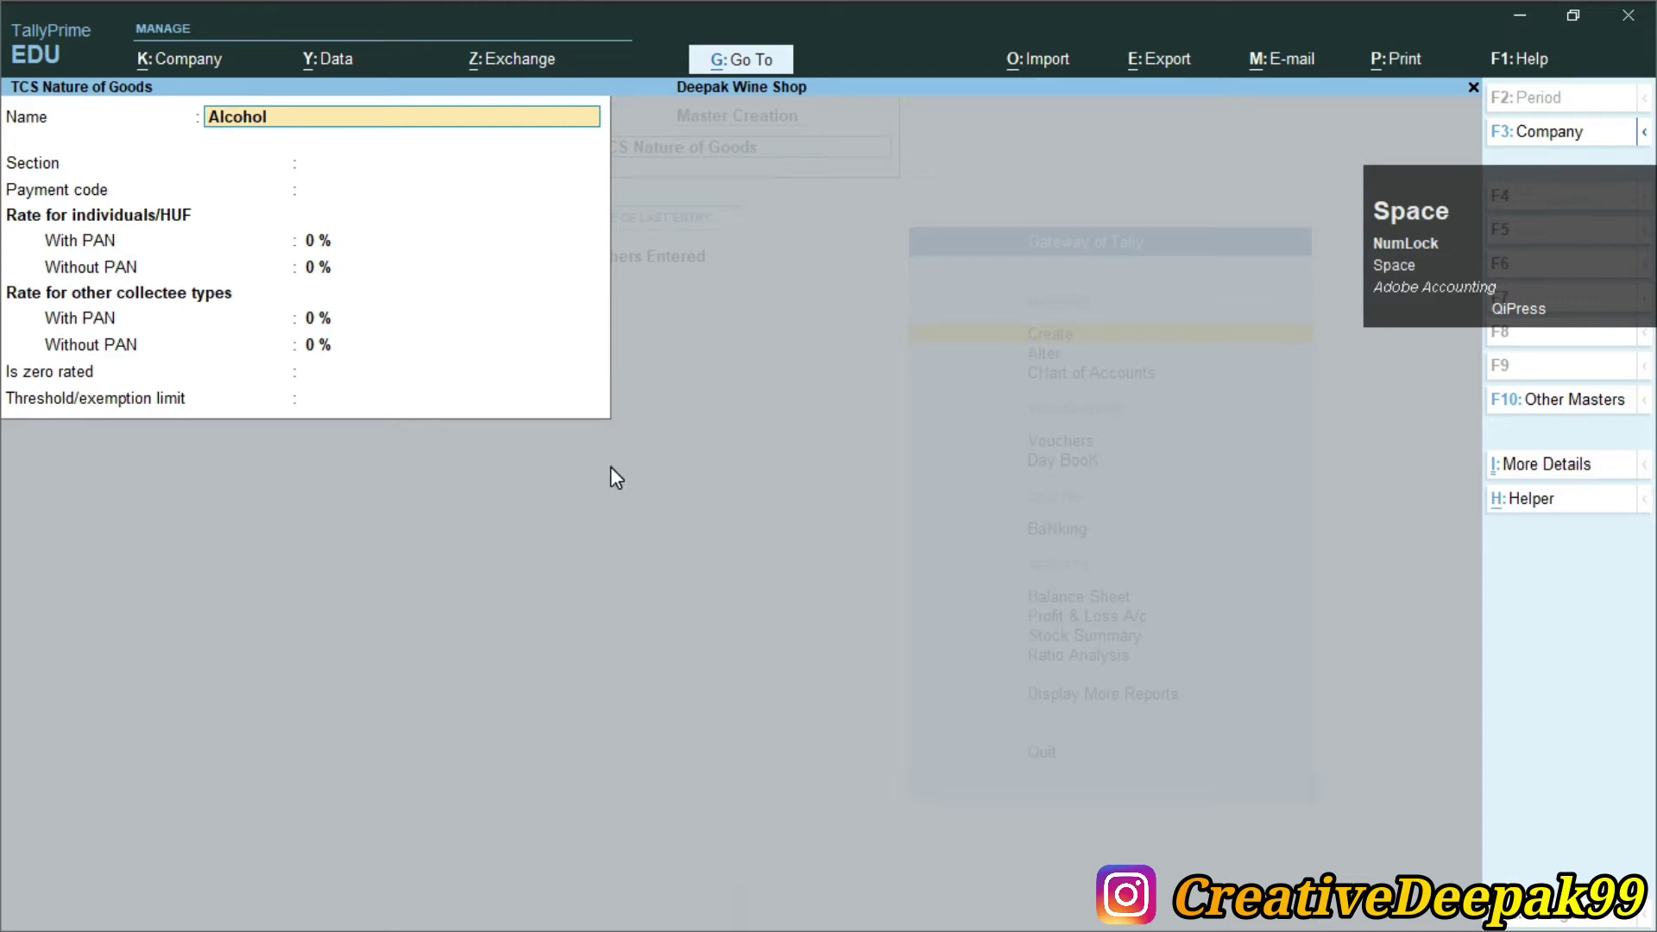
pyautogui.write('Liq')
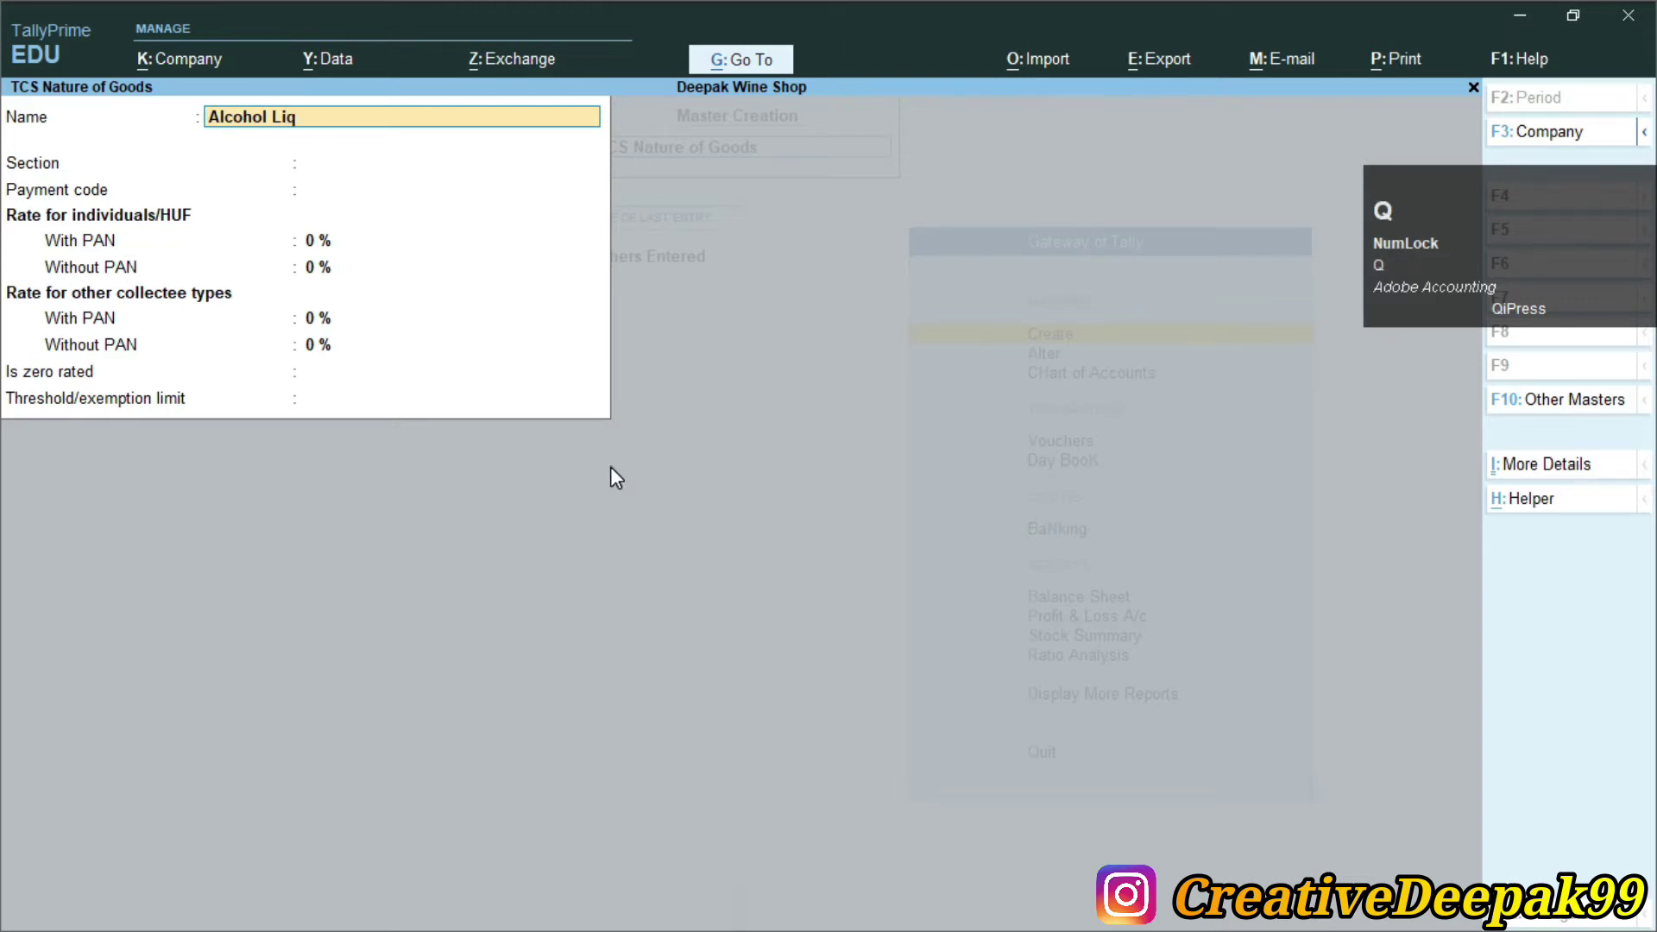
pyautogui.write('uid for Human')
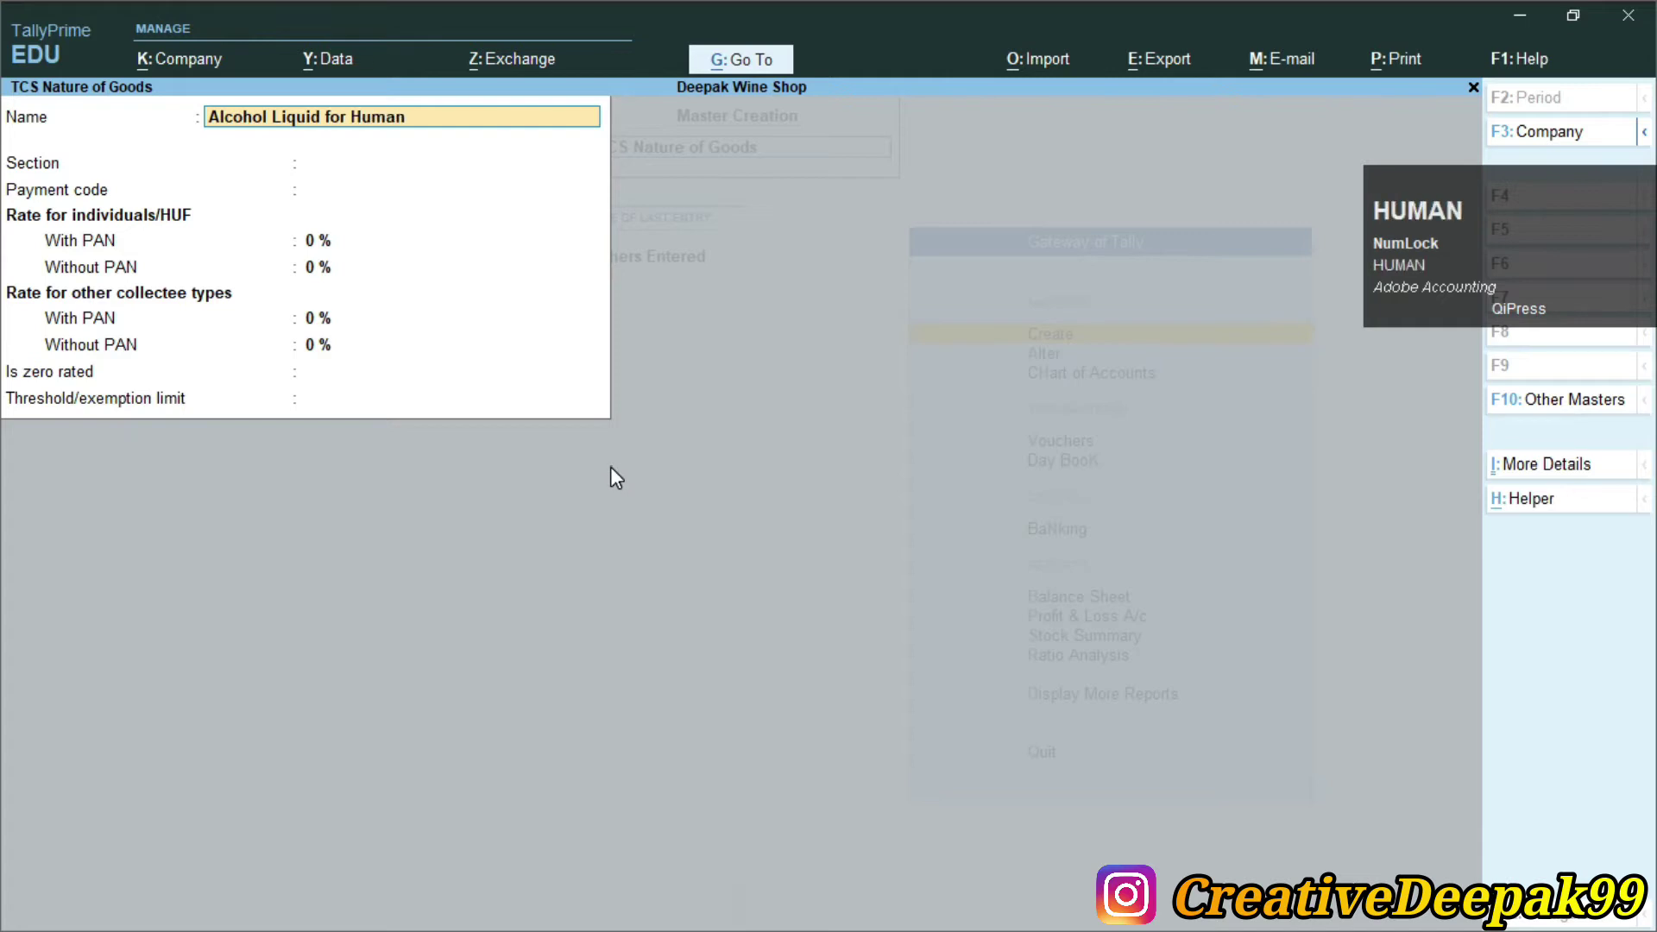
pyautogui.write(' Consumption')
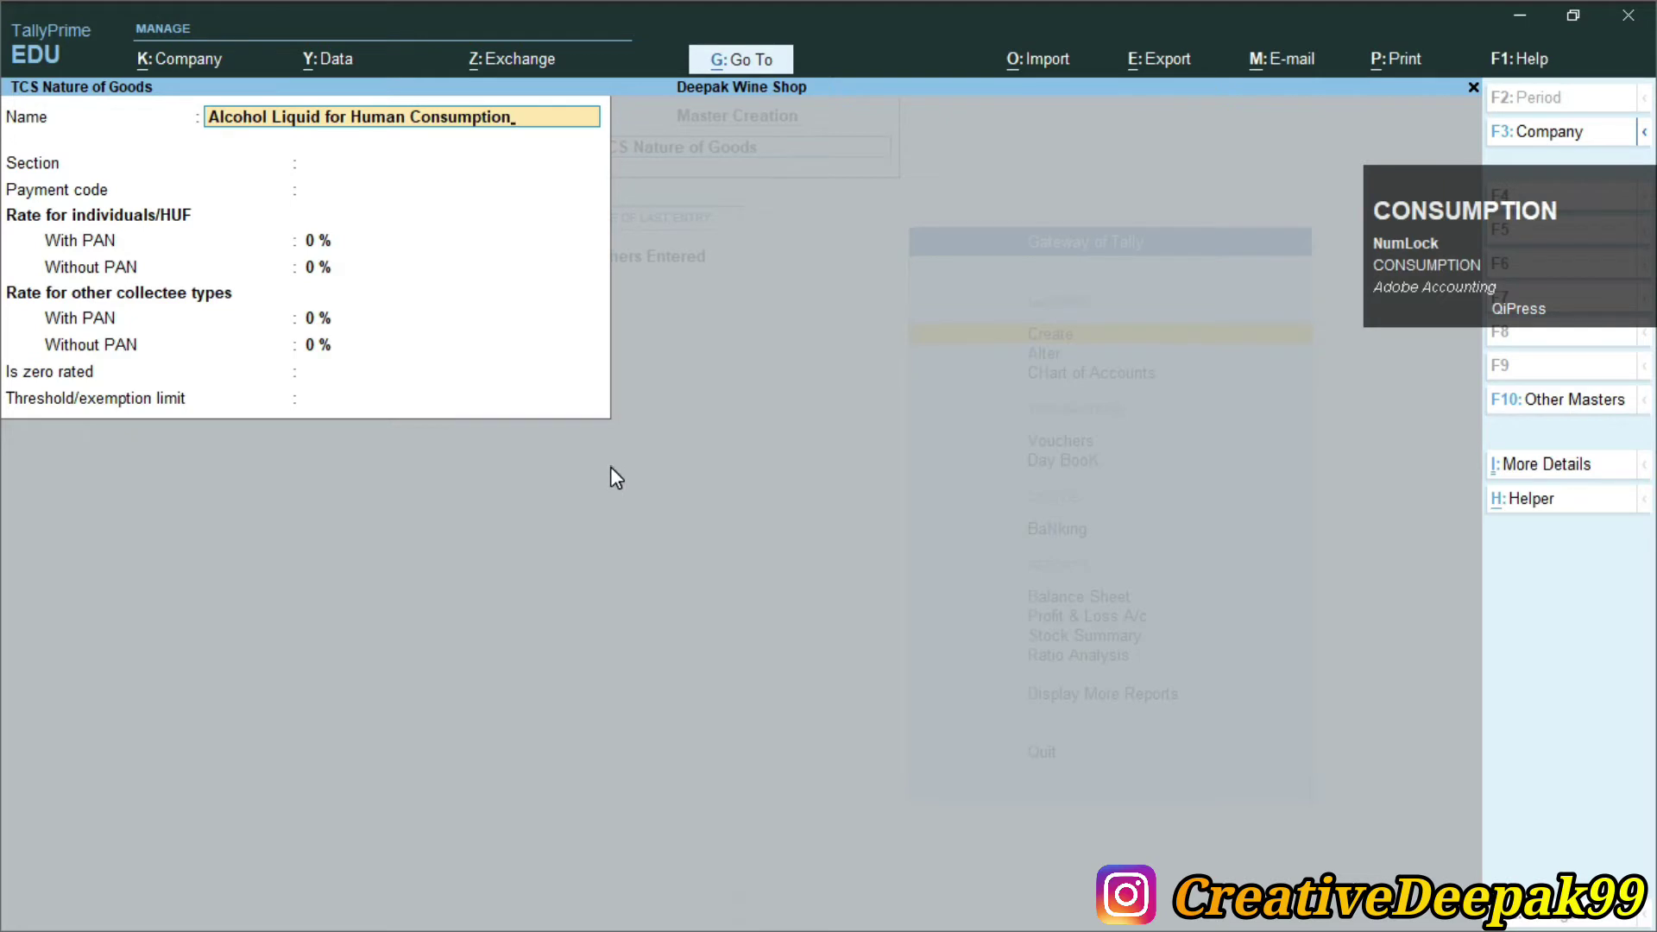
pyautogui.press('Return')
pyautogui.hotkey('alt', 'Tab')
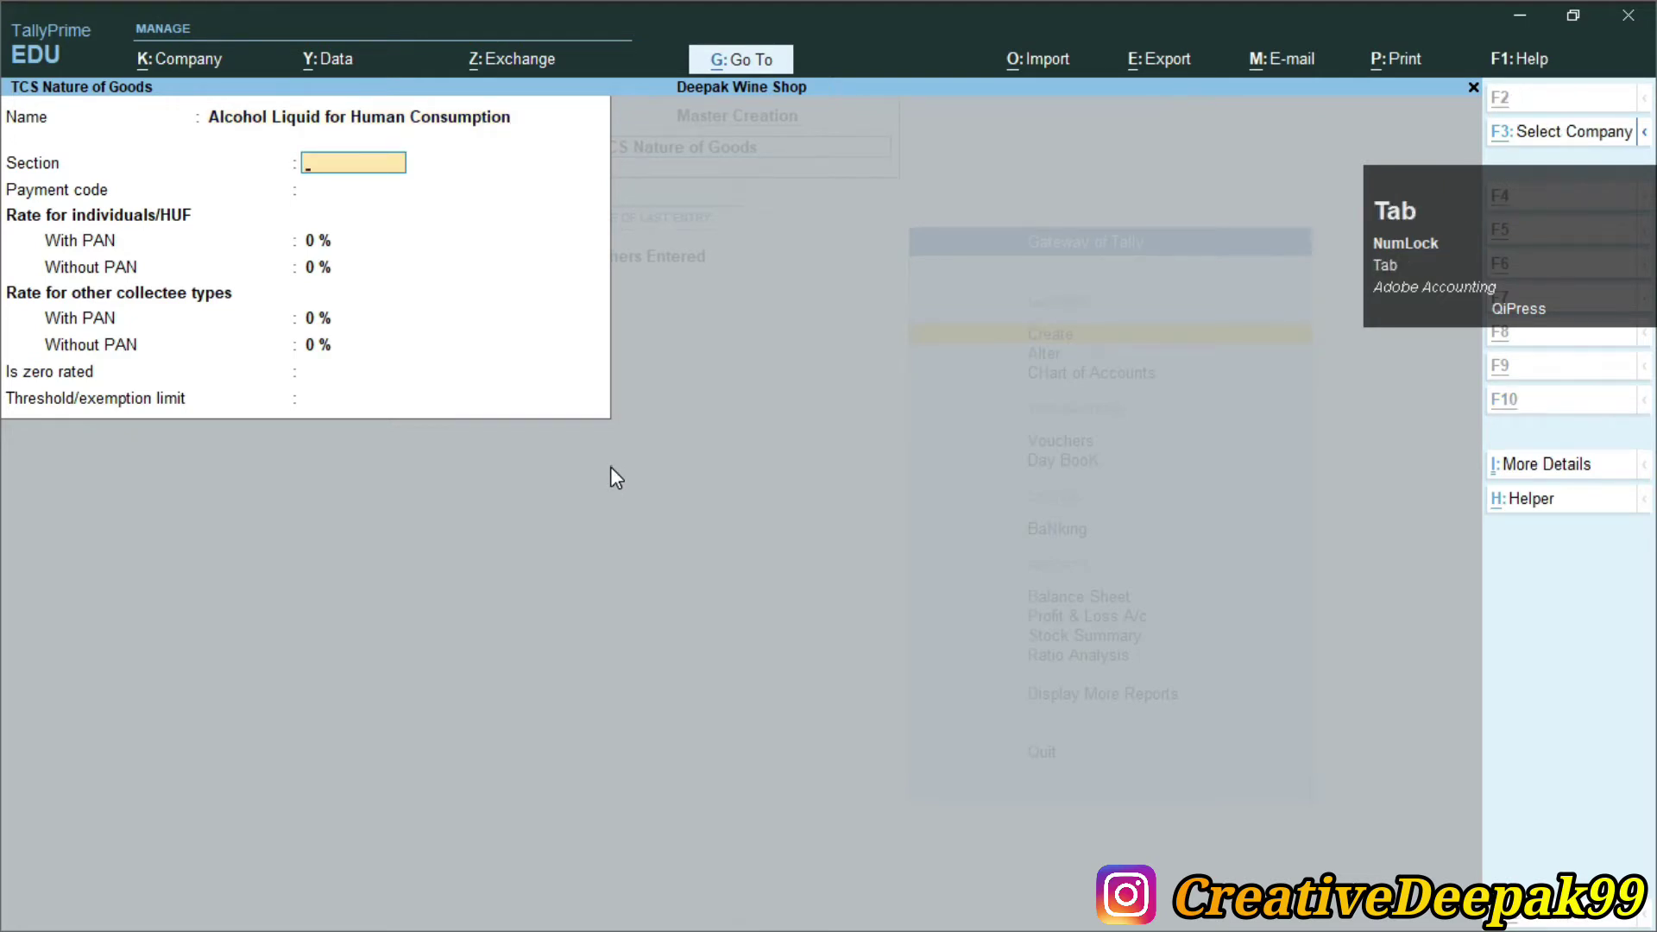
# Set Section 206C and payment code 6CA from the TCS notes
pyautogui.moveTo(435, 651); pyautogui.dragTo(503, 669)
pyautogui.hotkey('ctrl', 'c')
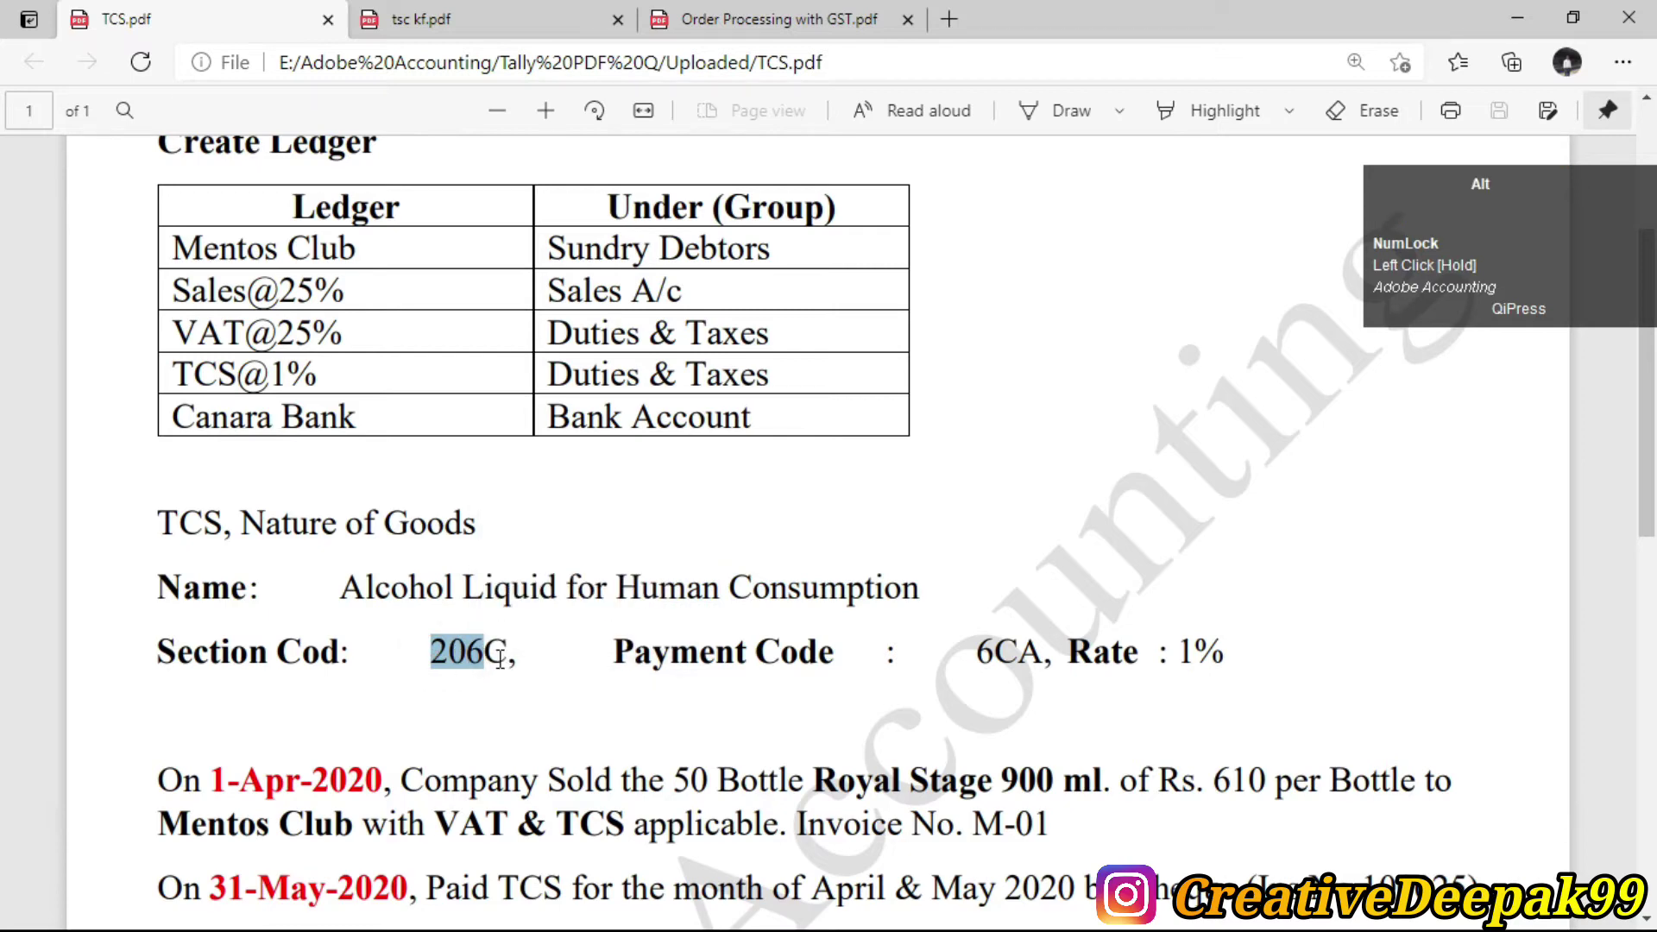
pyautogui.hotkey('alt', 'Tab')
pyautogui.write('206c')
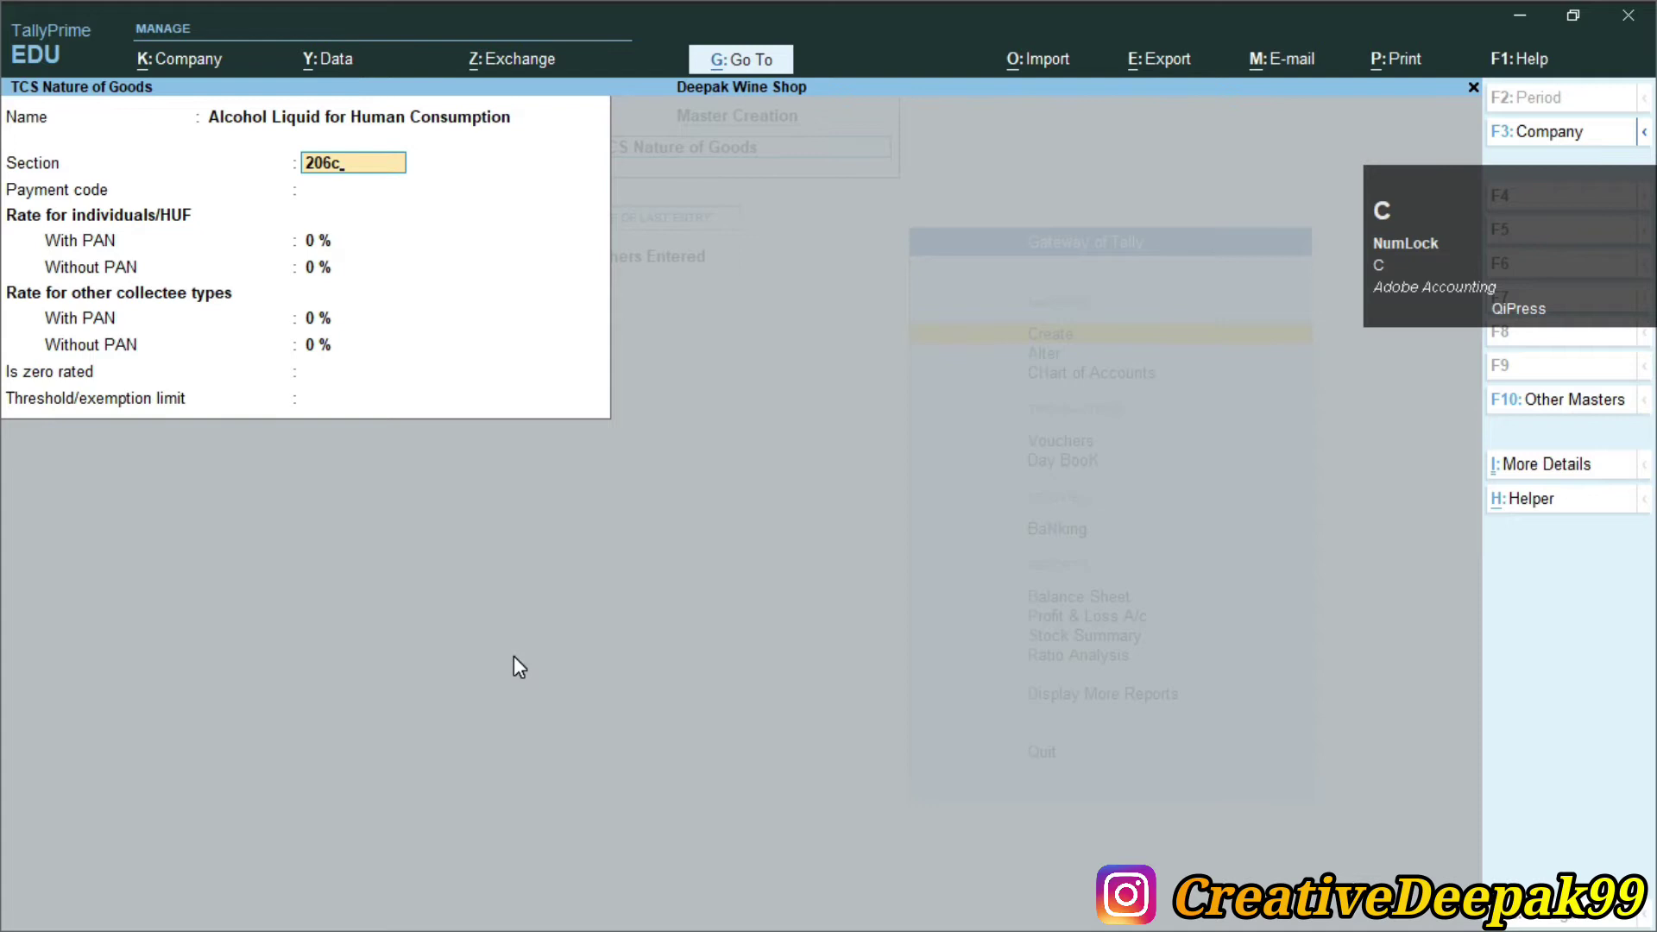
pyautogui.press('Return')
pyautogui.hotkey('alt', 'Tab')
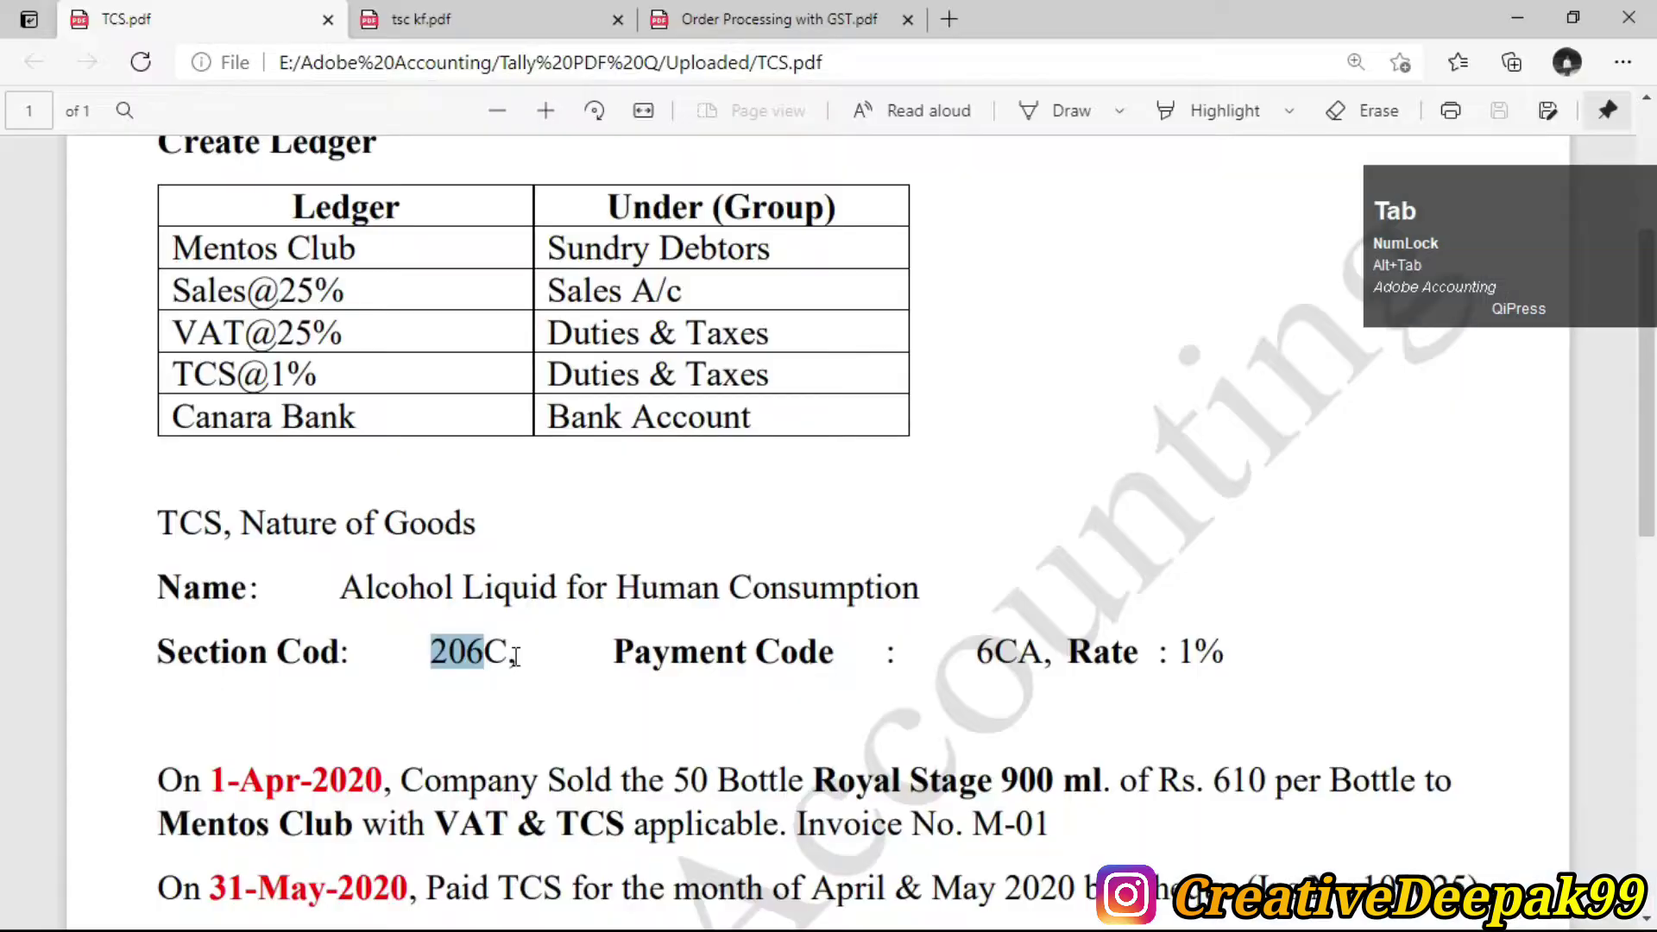
pyautogui.click(998, 661)
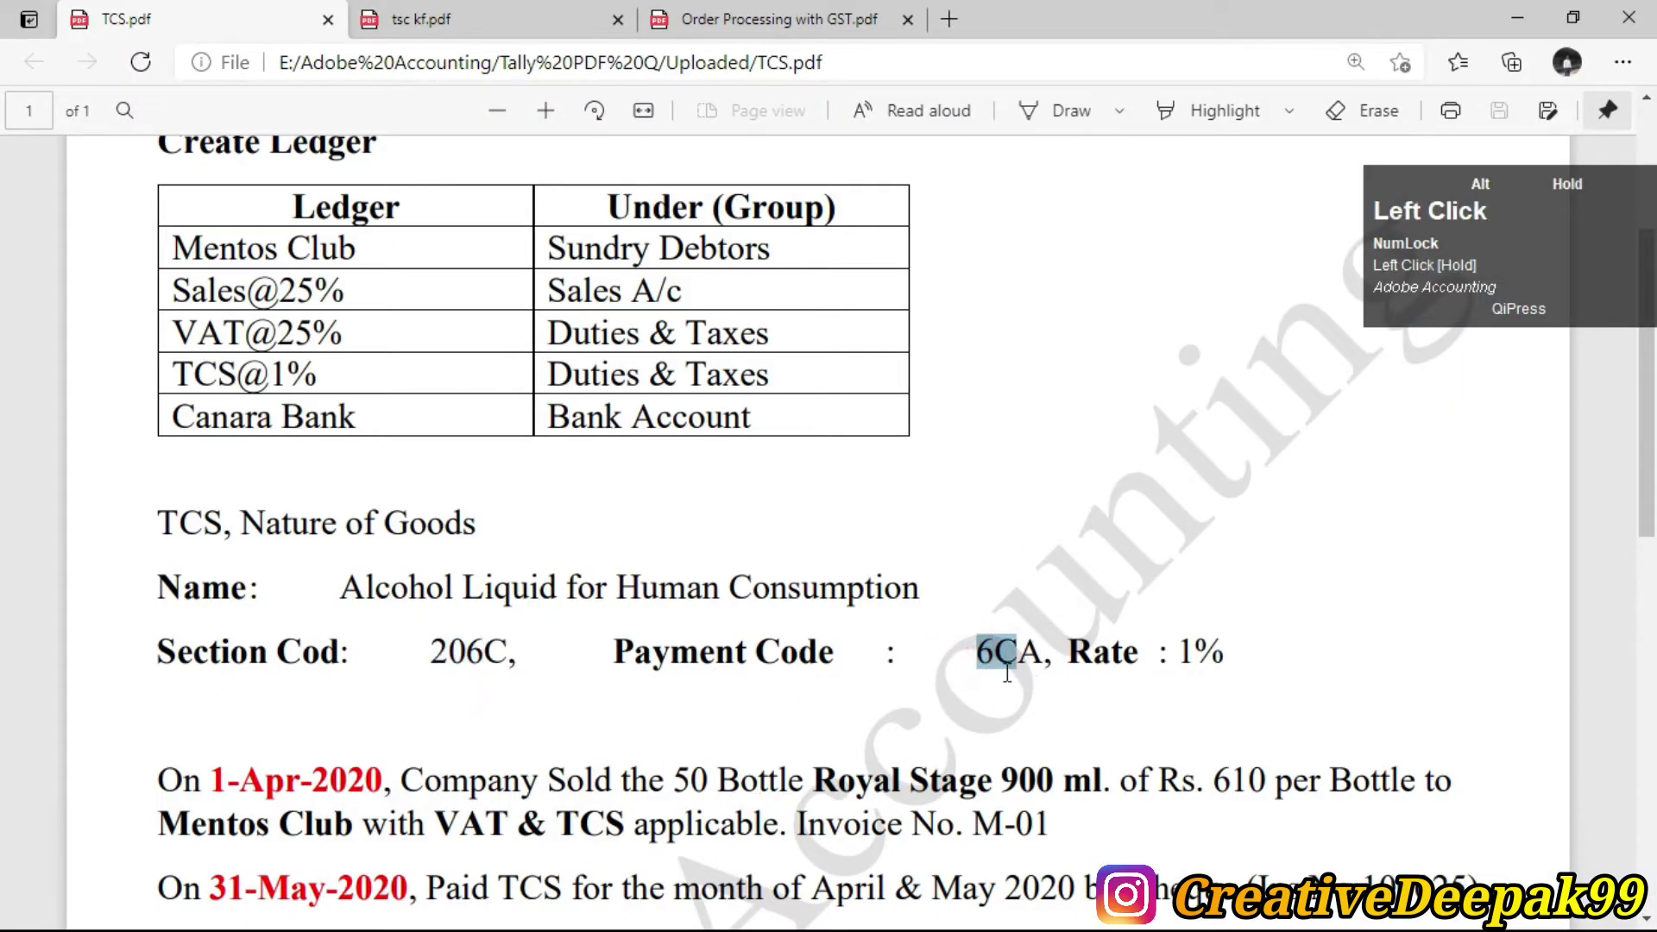
pyautogui.hotkey('alt', 'Tab')
pyautogui.write('6')
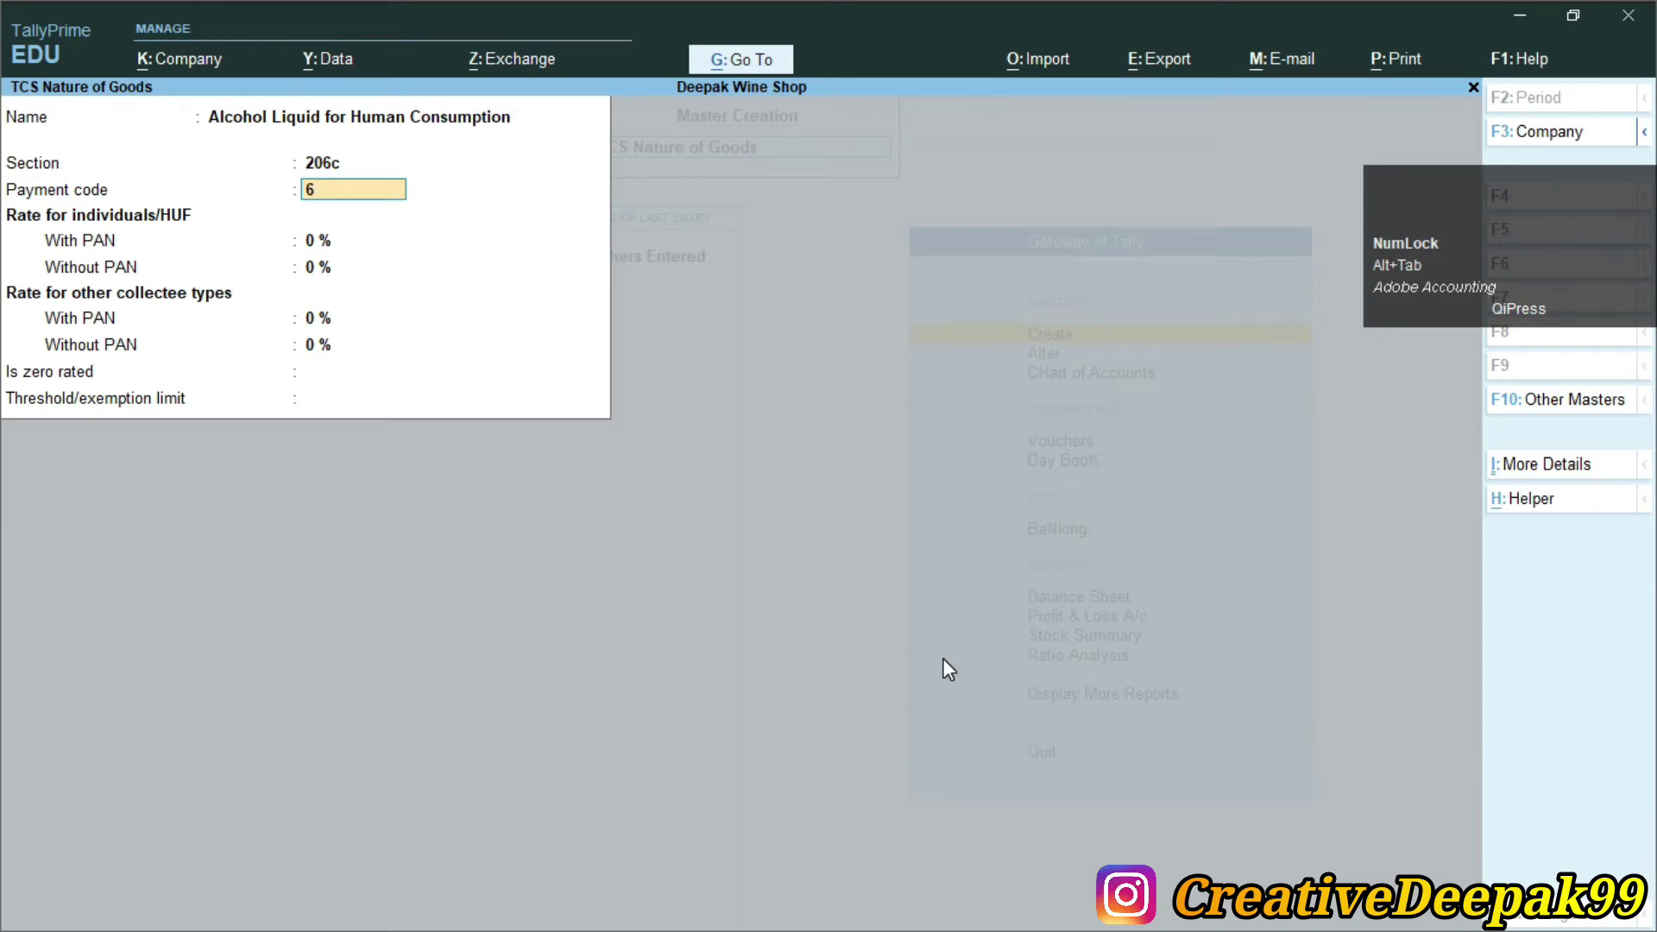
pyautogui.write('caca')
pyautogui.press('Return')
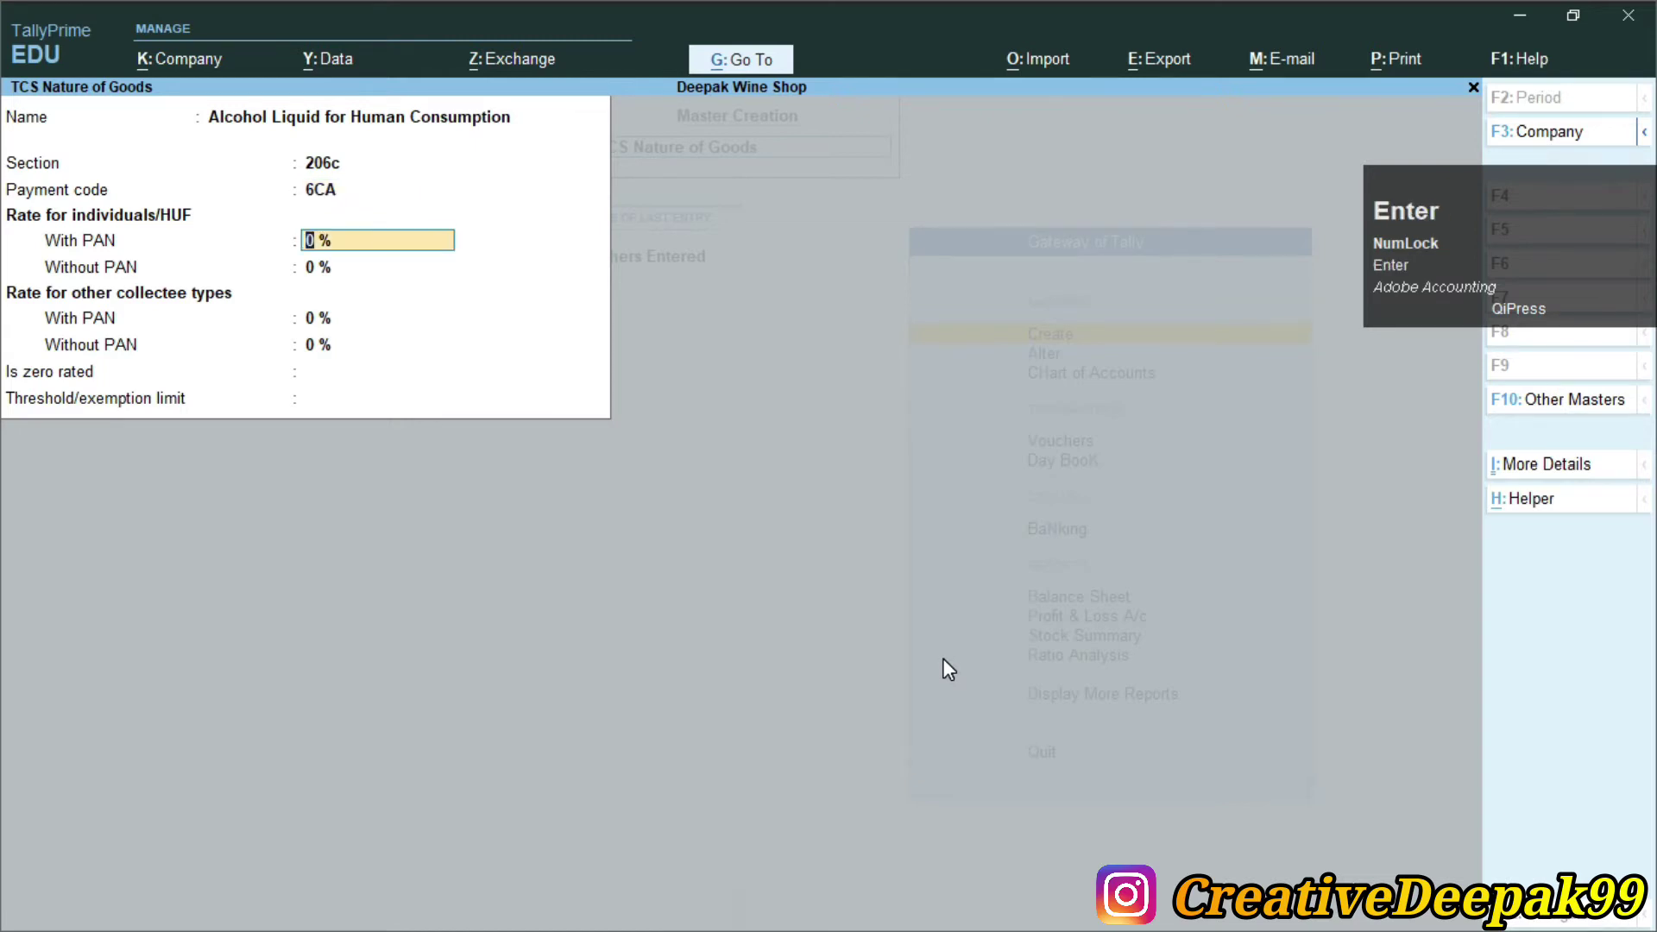
pyautogui.press('BackSpace')
pyautogui.press('BackSpace')
pyautogui.press('End')
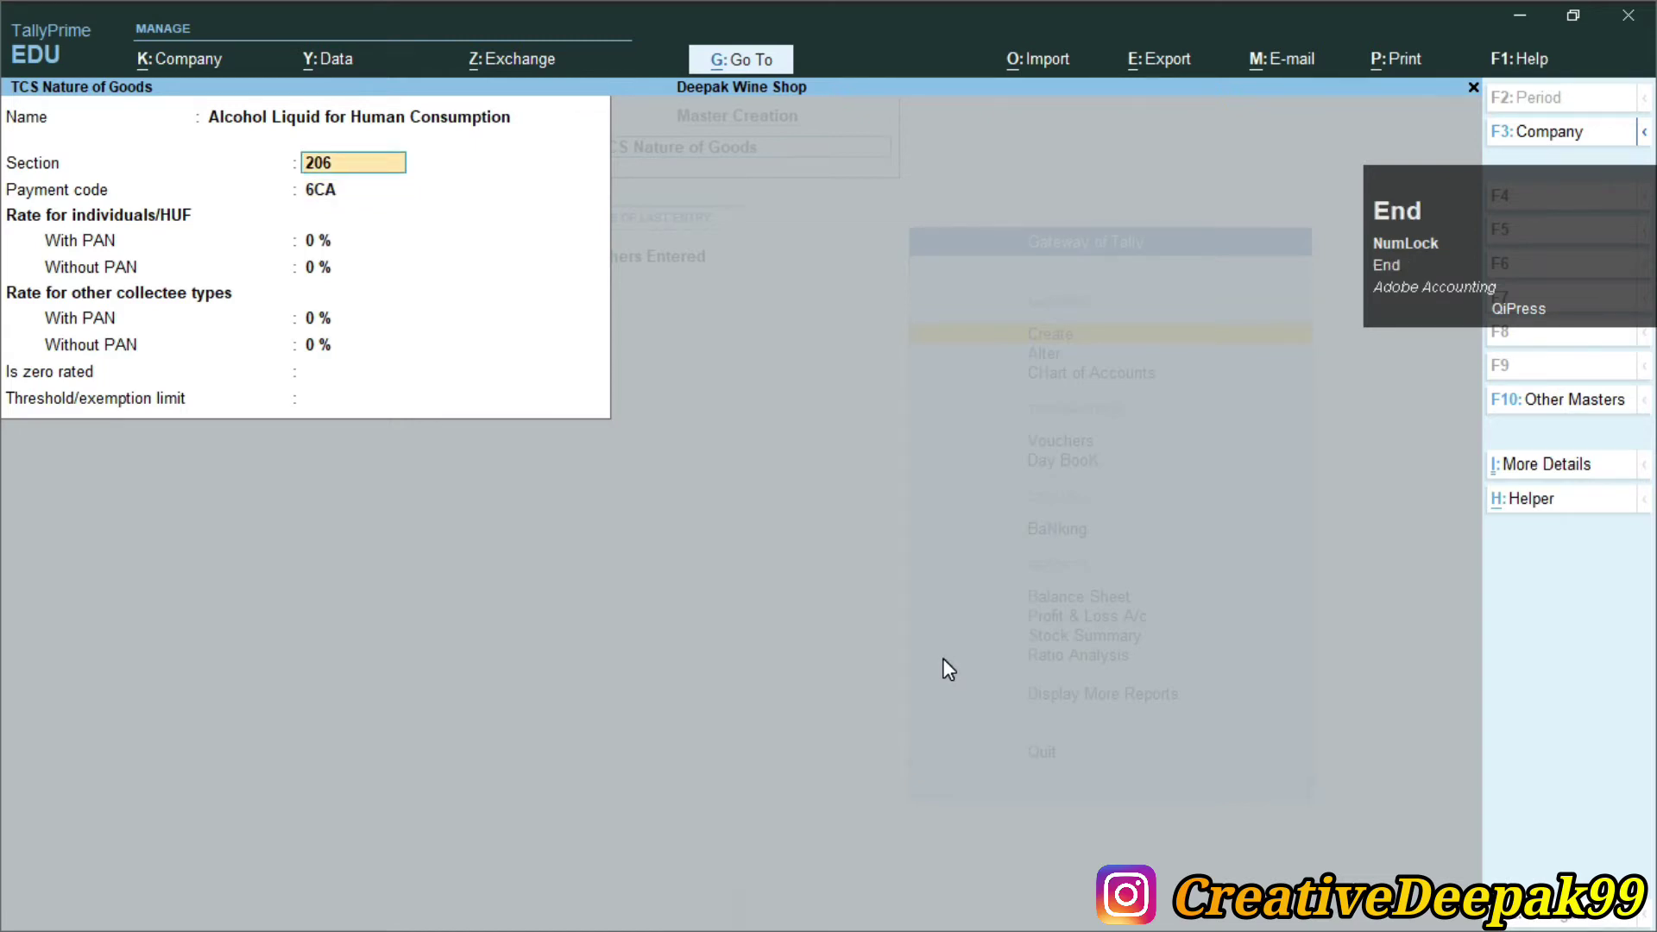
pyautogui.write('C')
pyautogui.press('Return')
pyautogui.press('Return')
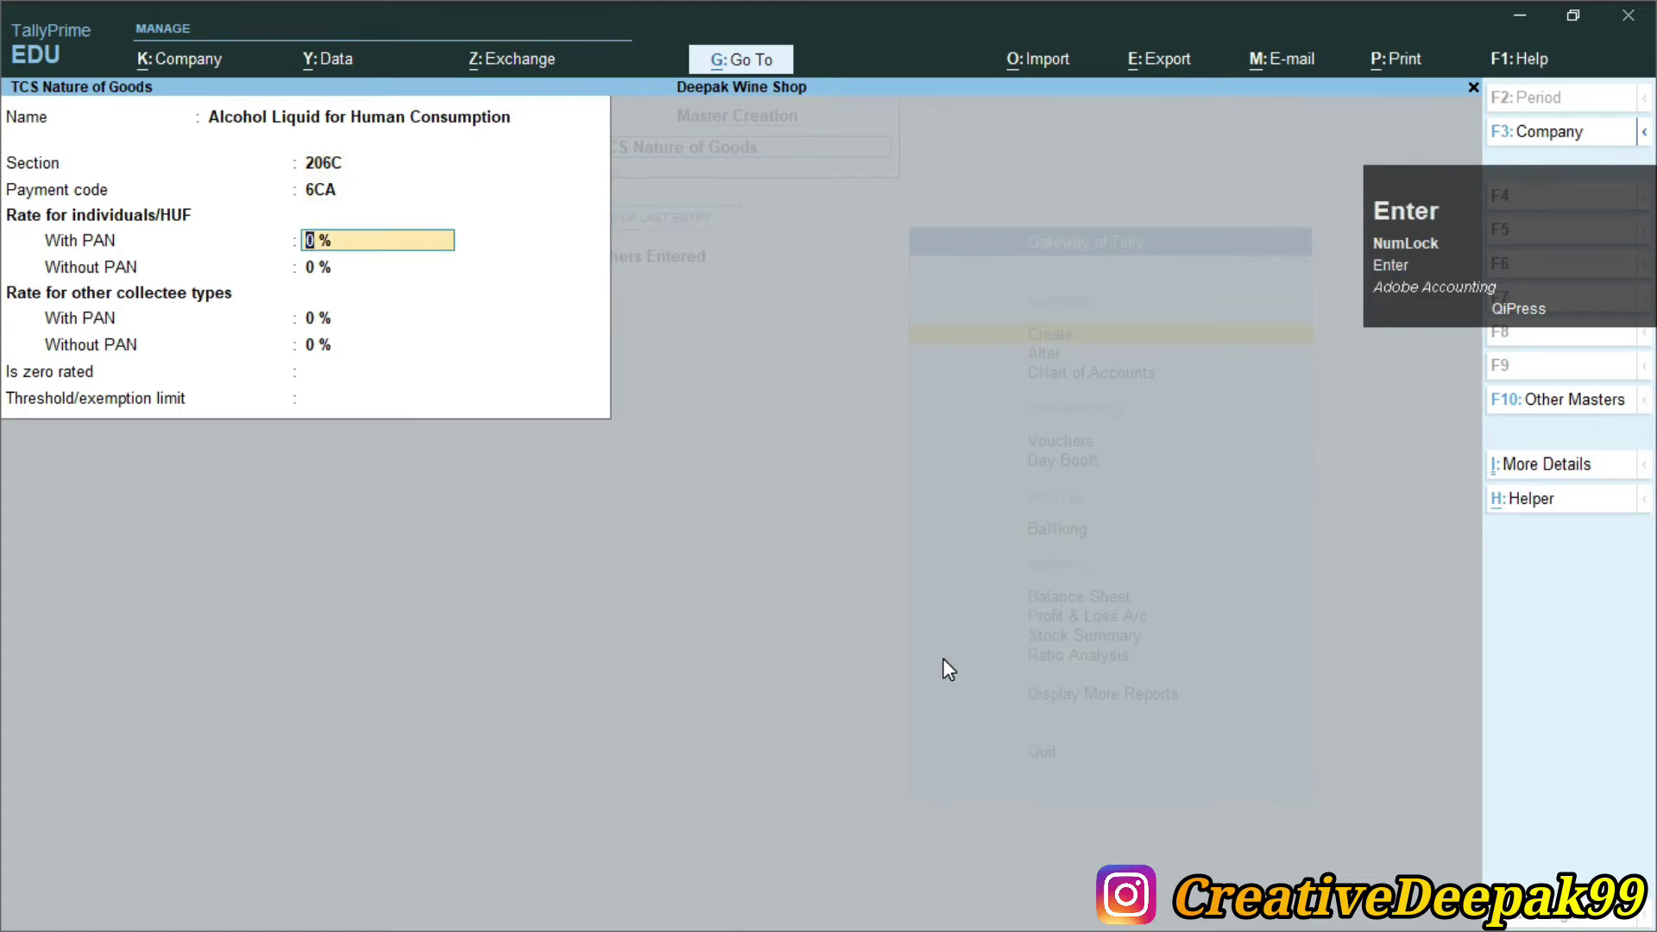
# Enter the 1% with-PAN rate, save the nature of goods, and exit to Gateway of Tally
pyautogui.hotkey('alt', 'Tab')
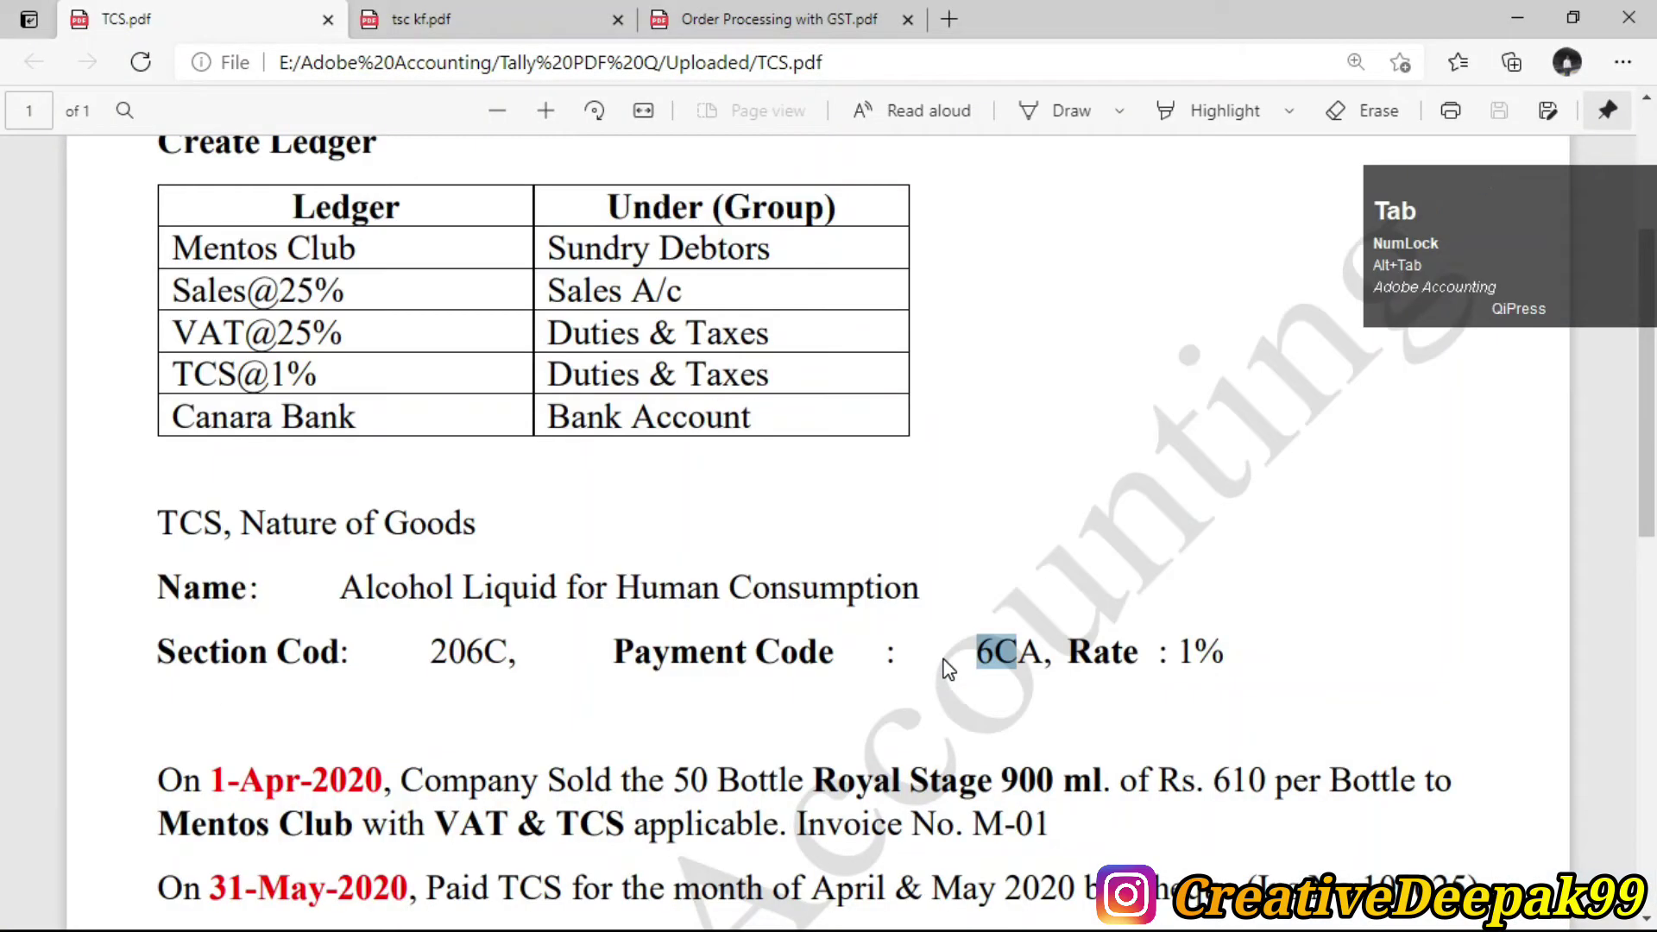
pyautogui.click(1188, 682)
pyautogui.moveTo(1174, 653); pyautogui.dragTo(1225, 653)
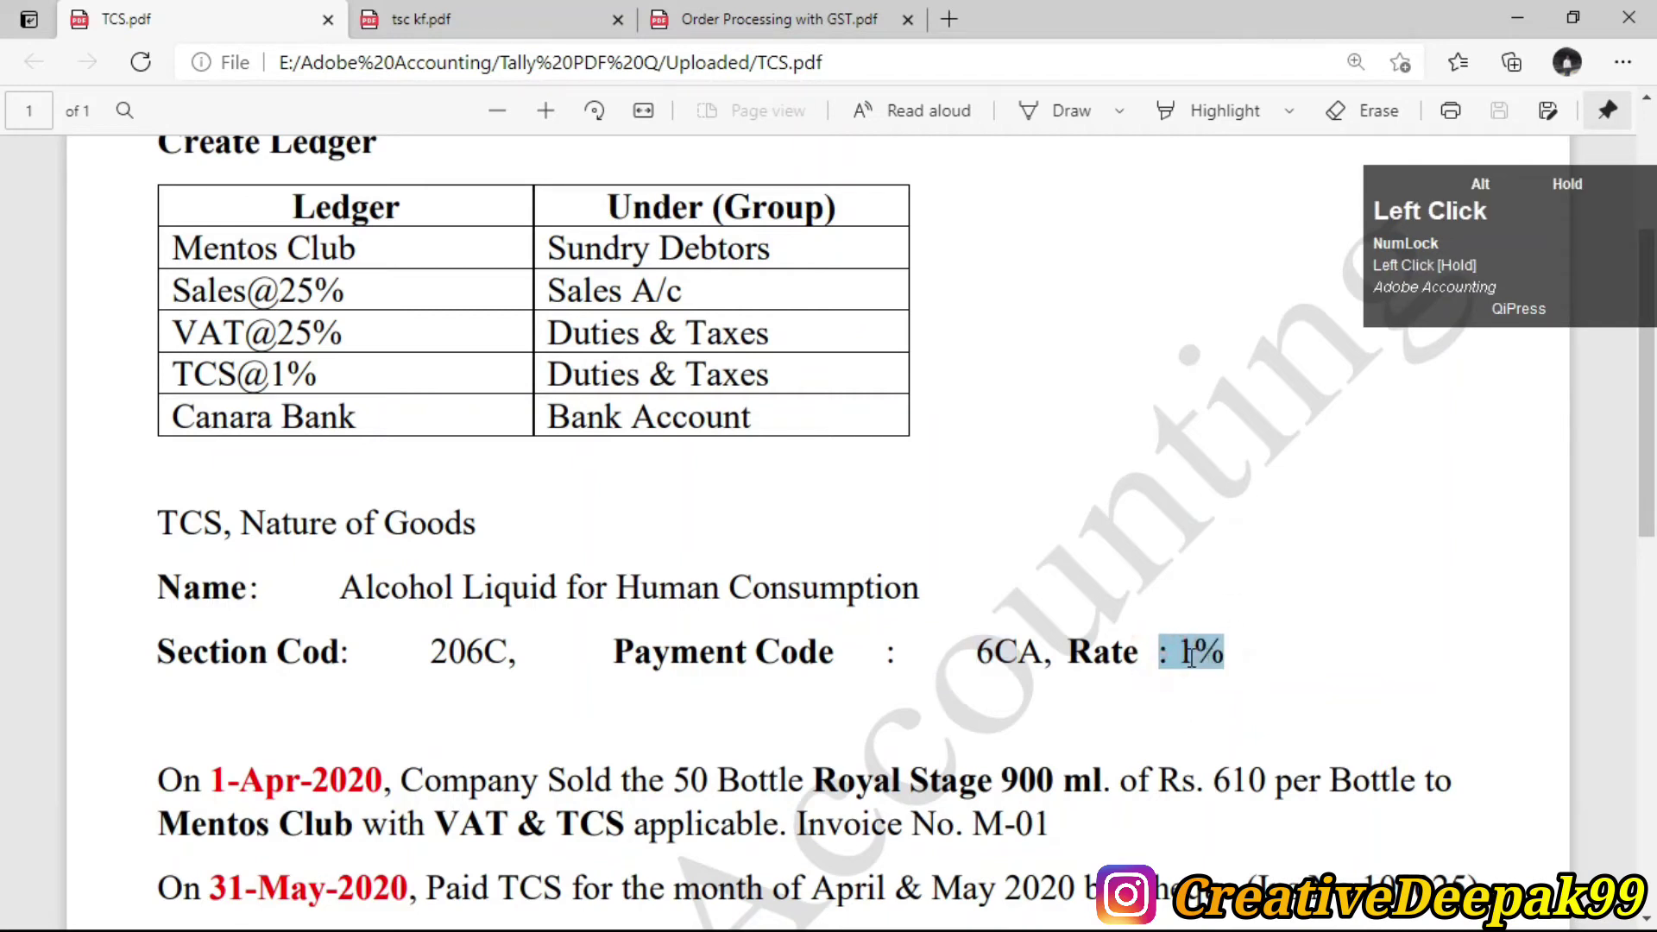
pyautogui.hotkey('alt', 'Tab')
pyautogui.write('1')
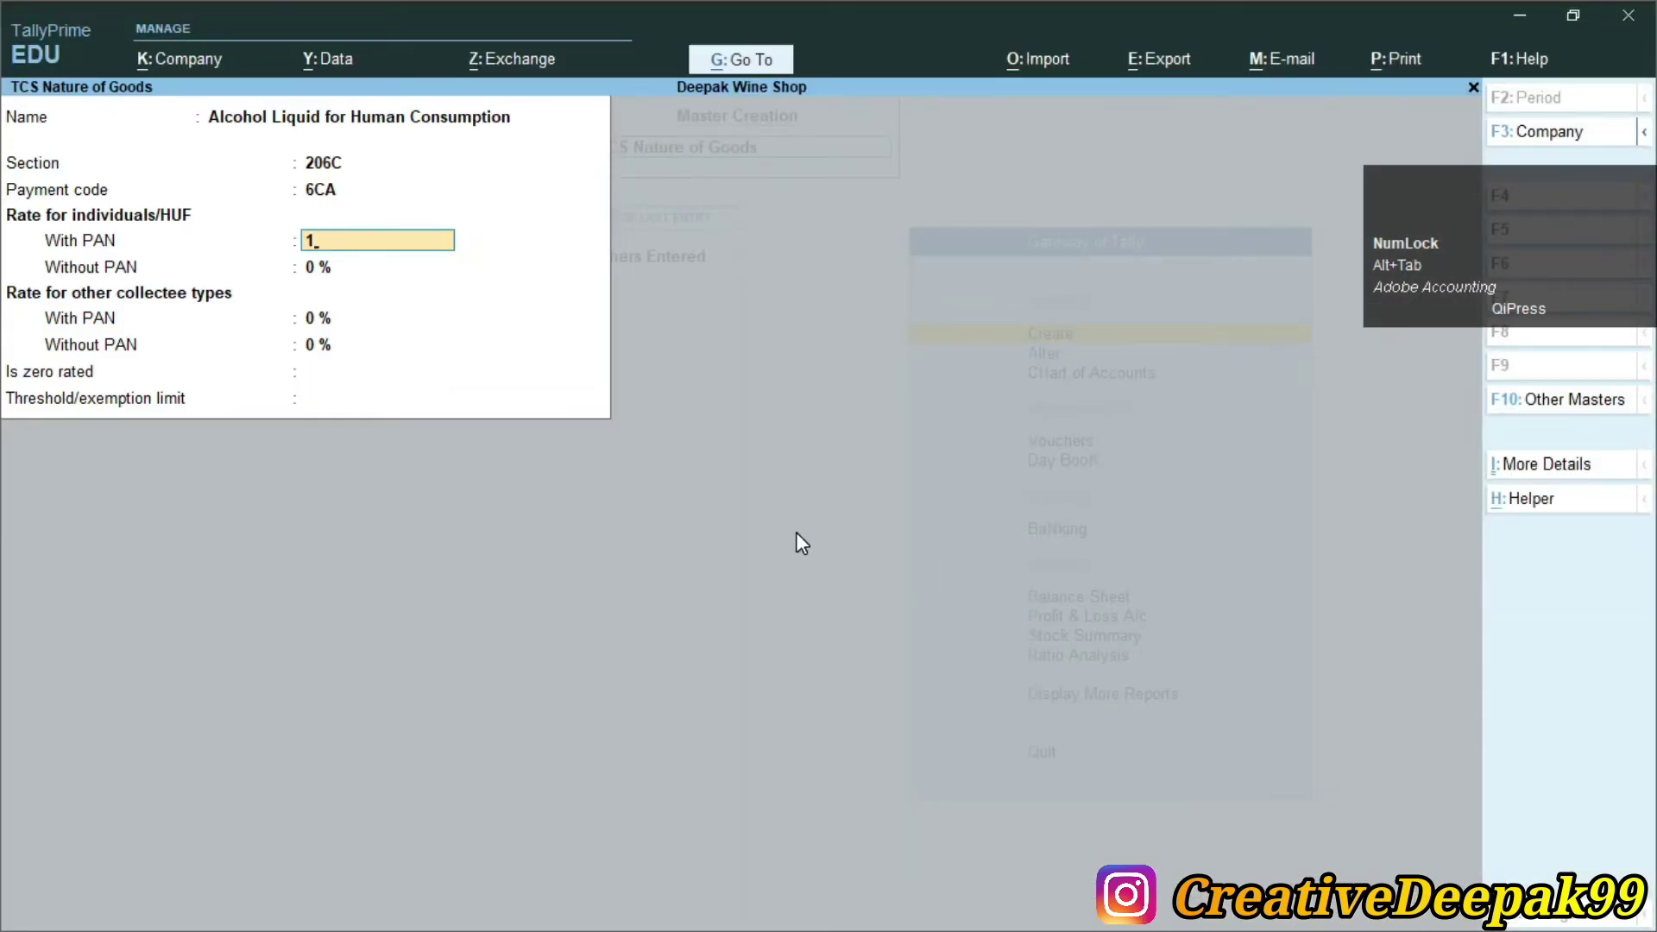
pyautogui.press('Return')
pyautogui.press('Return')
pyautogui.press('Return')
pyautogui.press('Return')
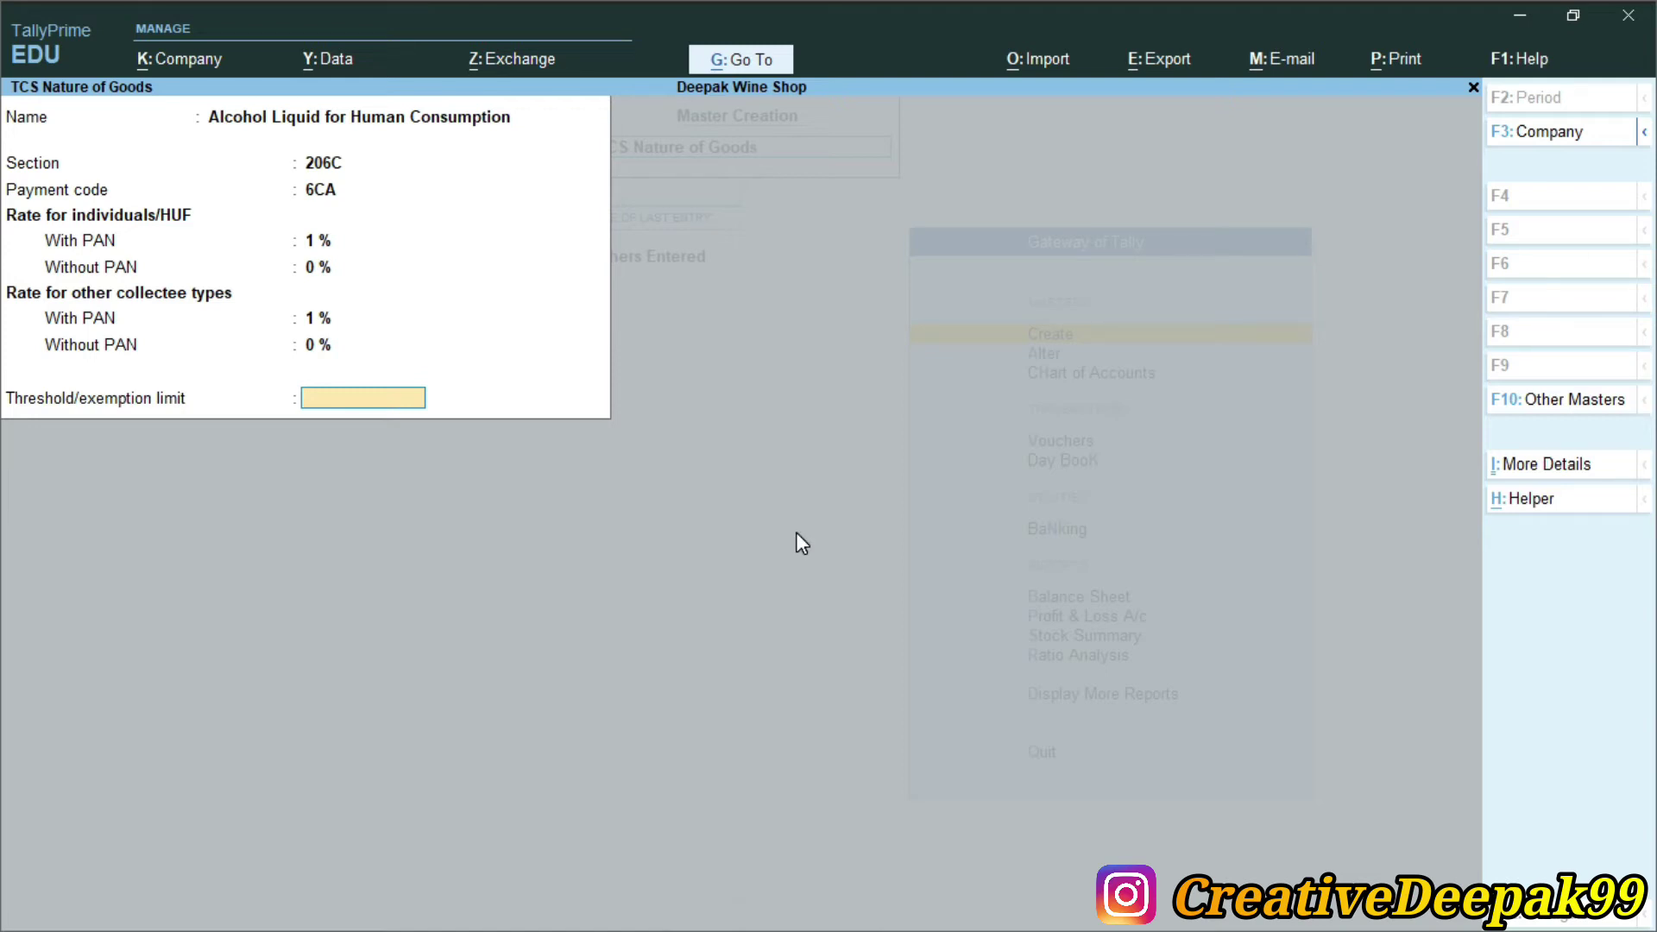
pyautogui.press('Return')
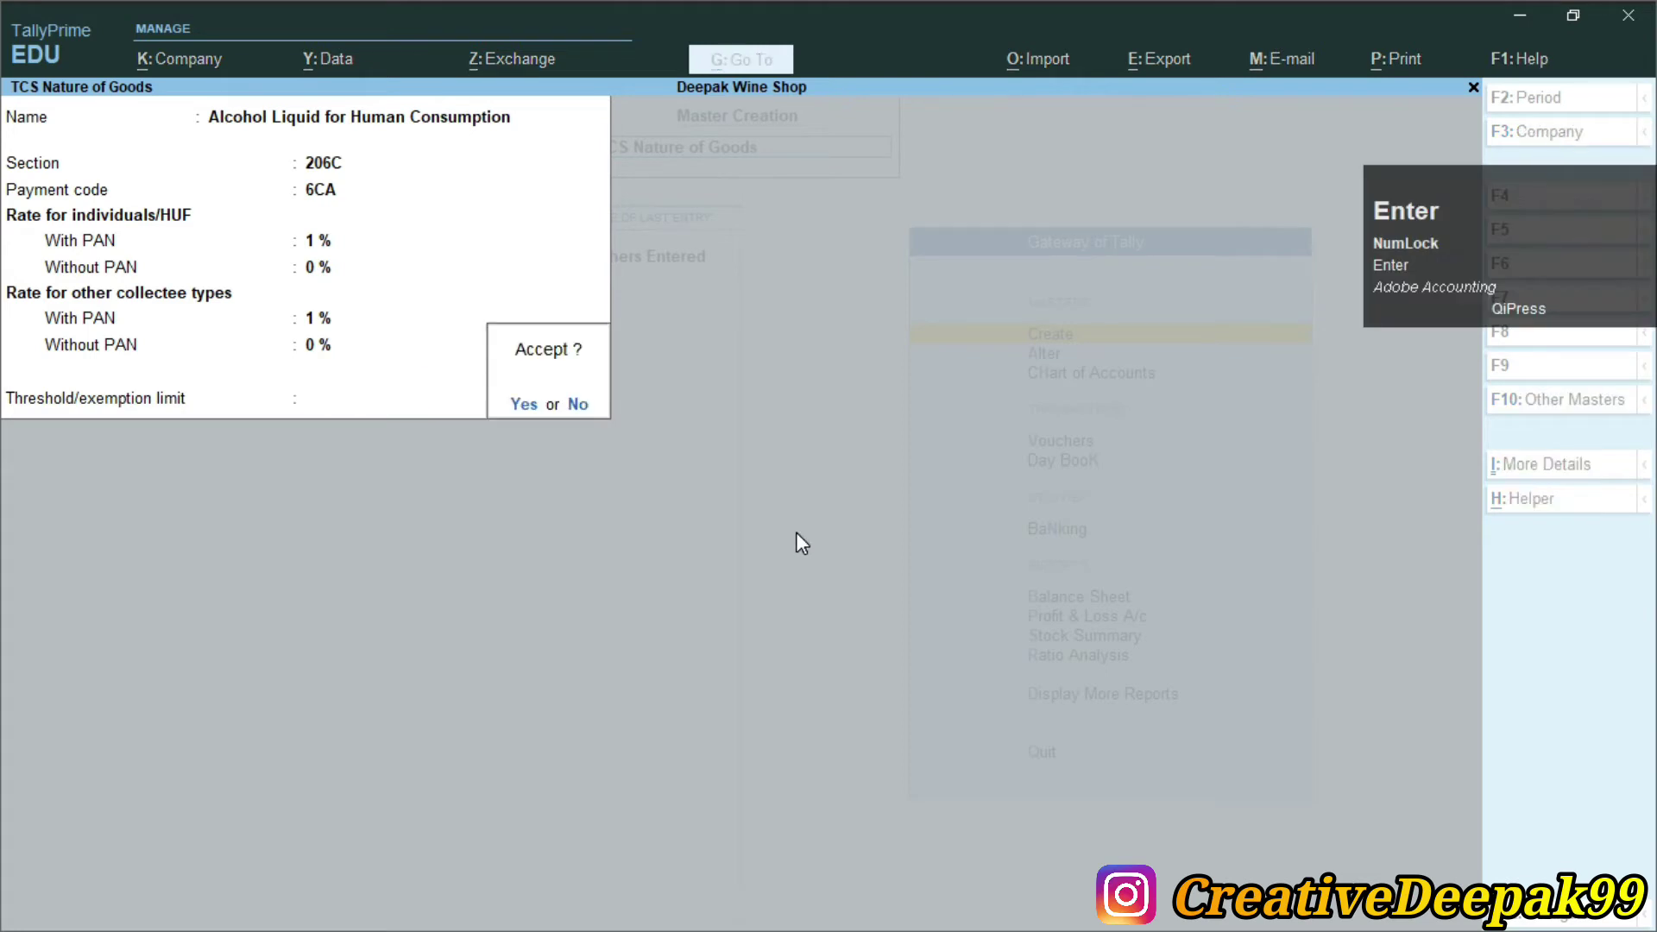
pyautogui.press('Return')
pyautogui.press('Escape')
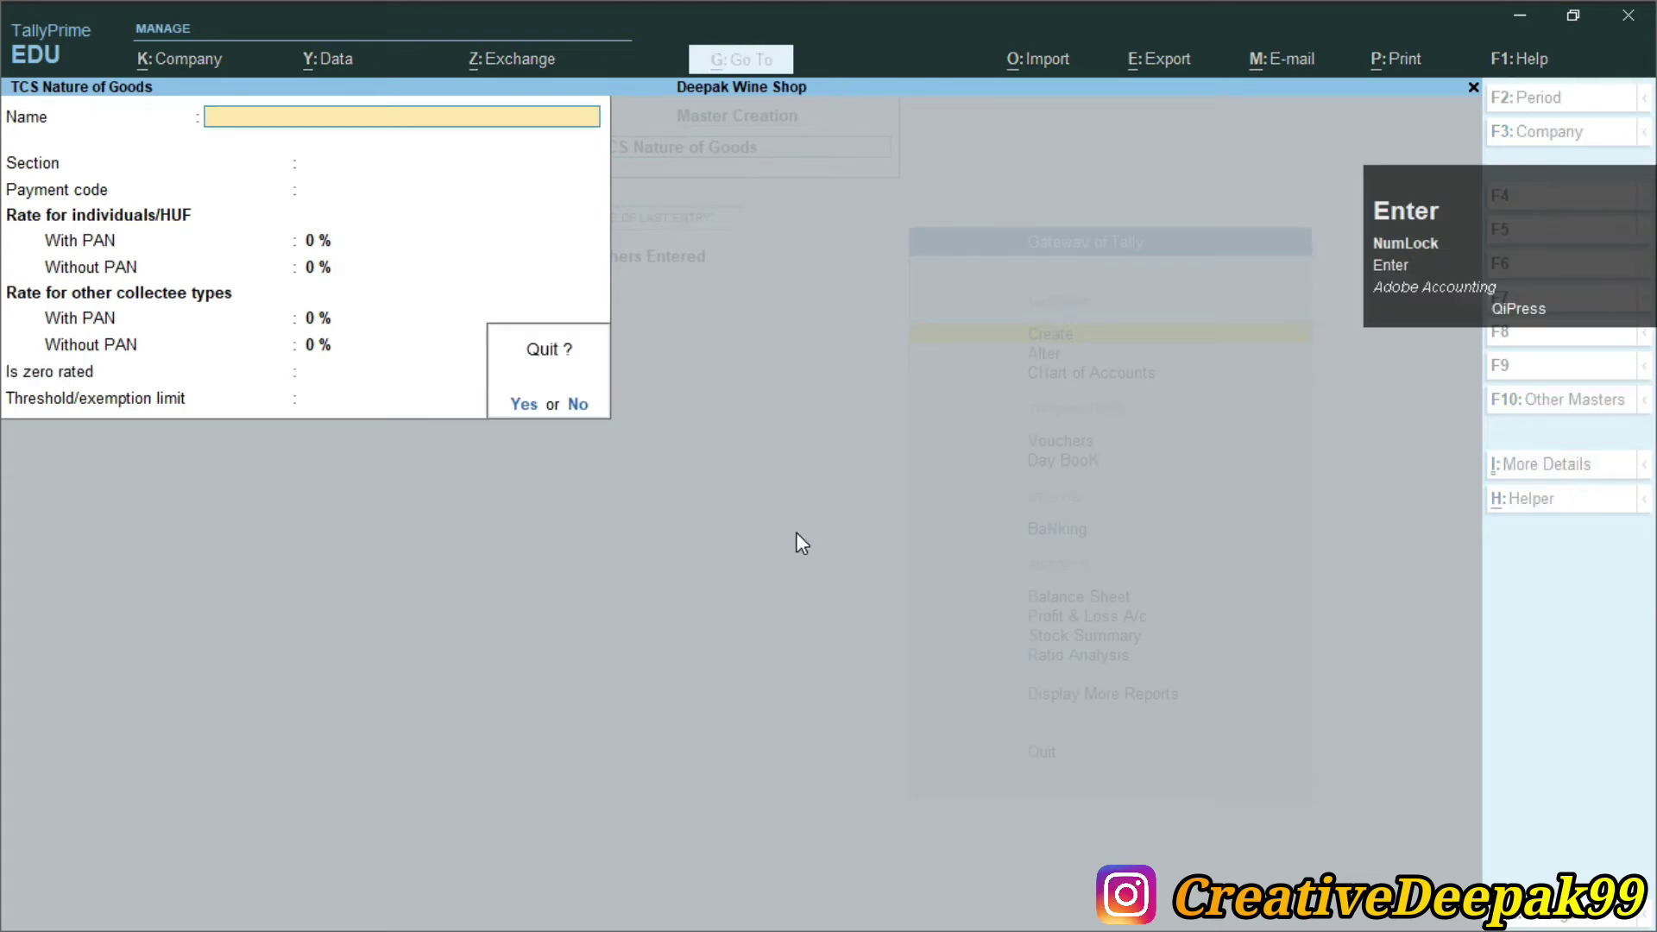
pyautogui.press('Return')
pyautogui.press('Escape')
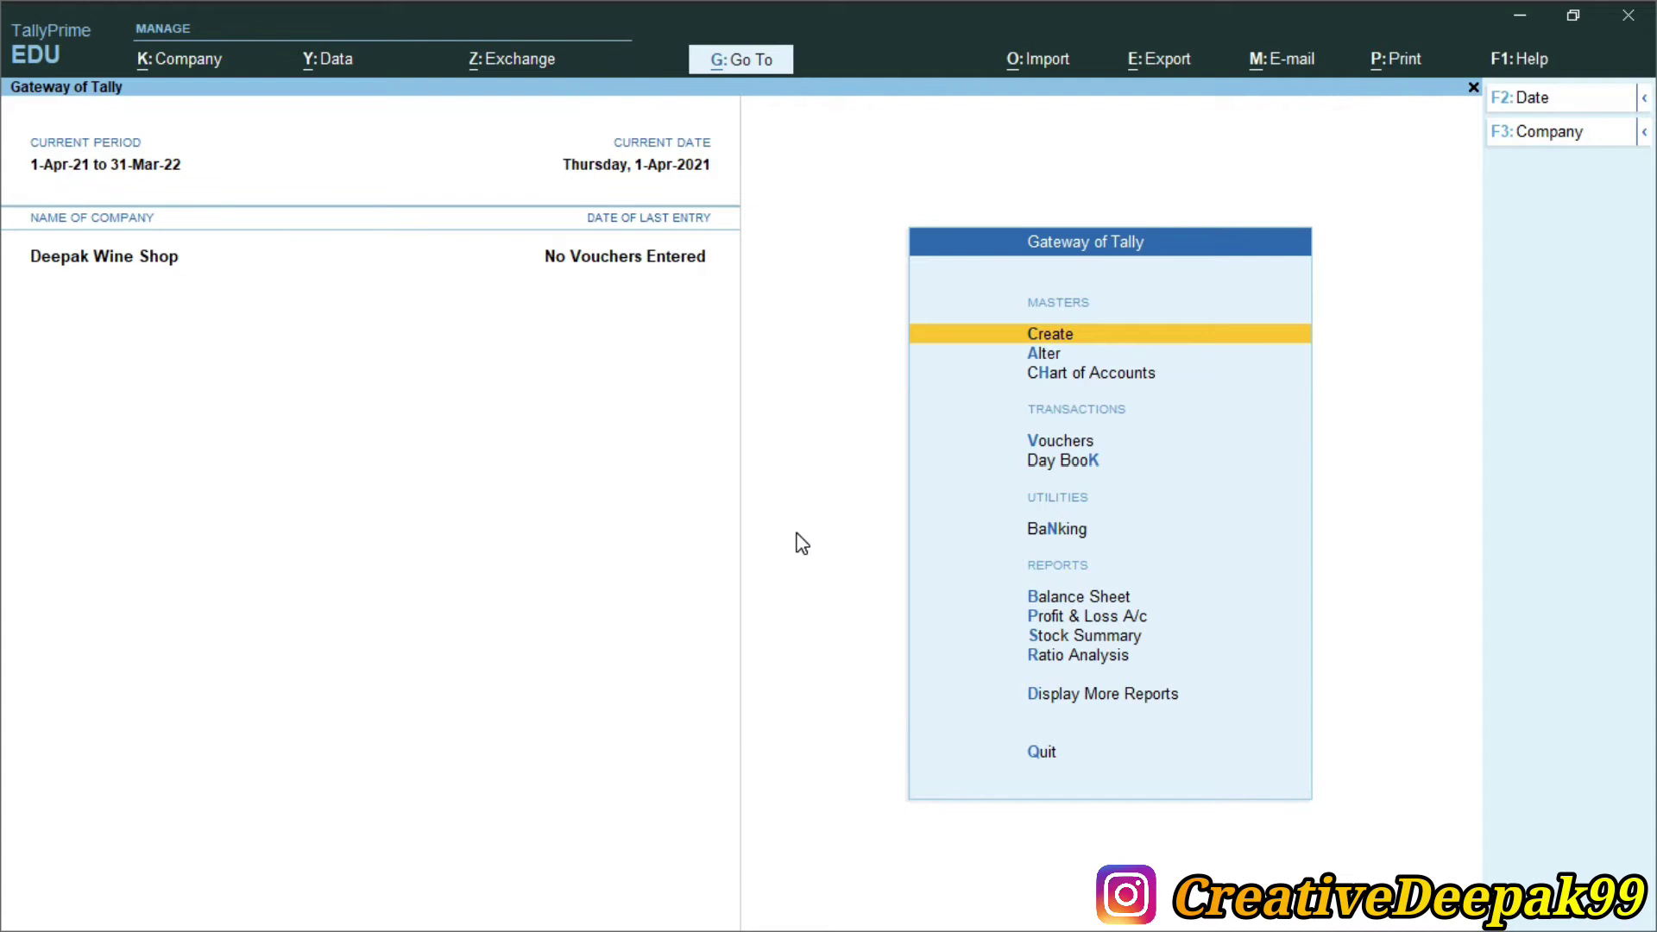
pyautogui.hotkey('alt', 'Tab')
pyautogui.click(129, 542)
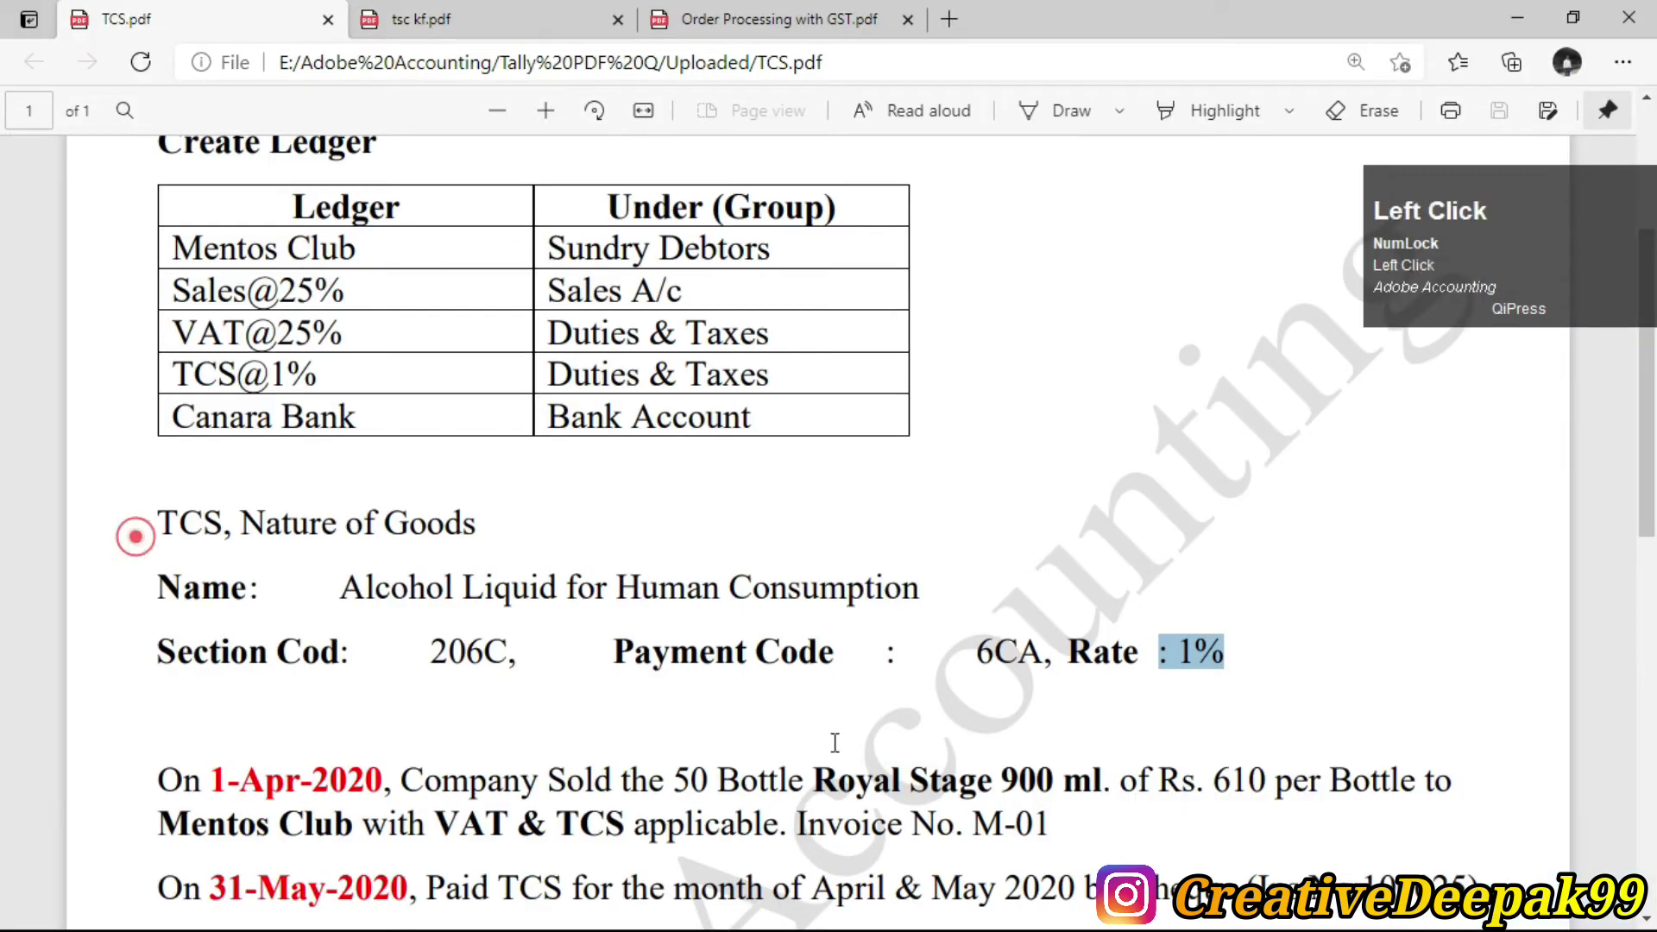
pyautogui.scroll(1, 547, 390)
pyautogui.scroll(5, 547, 390)
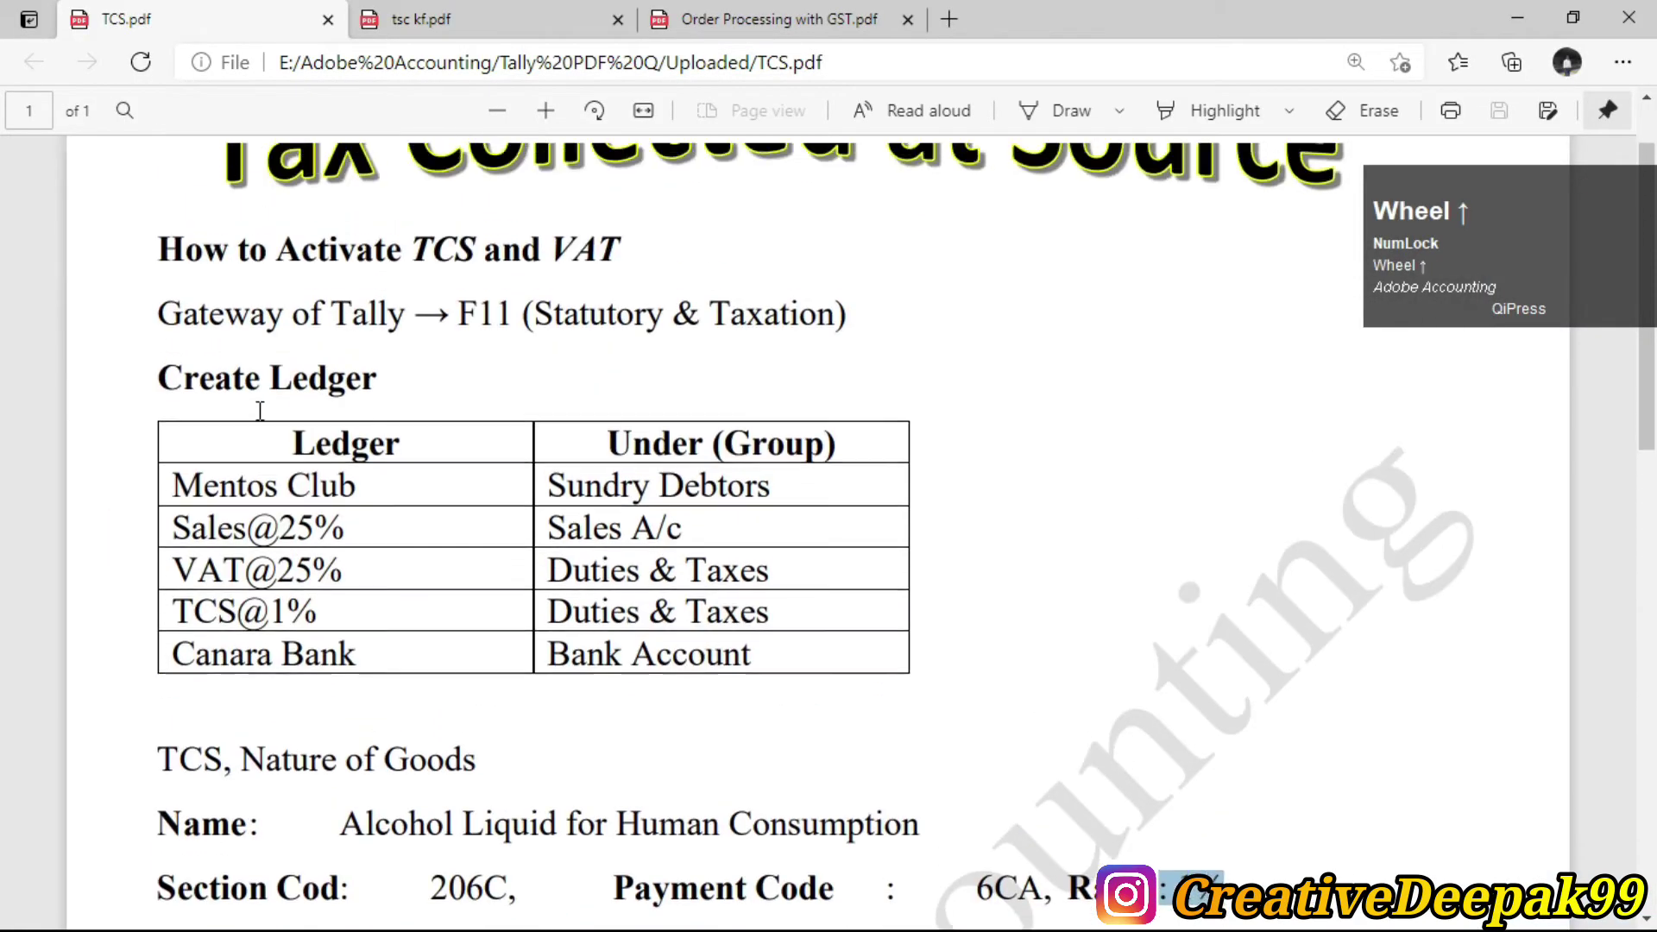
pyautogui.moveTo(231, 497); pyautogui.dragTo(190, 485)
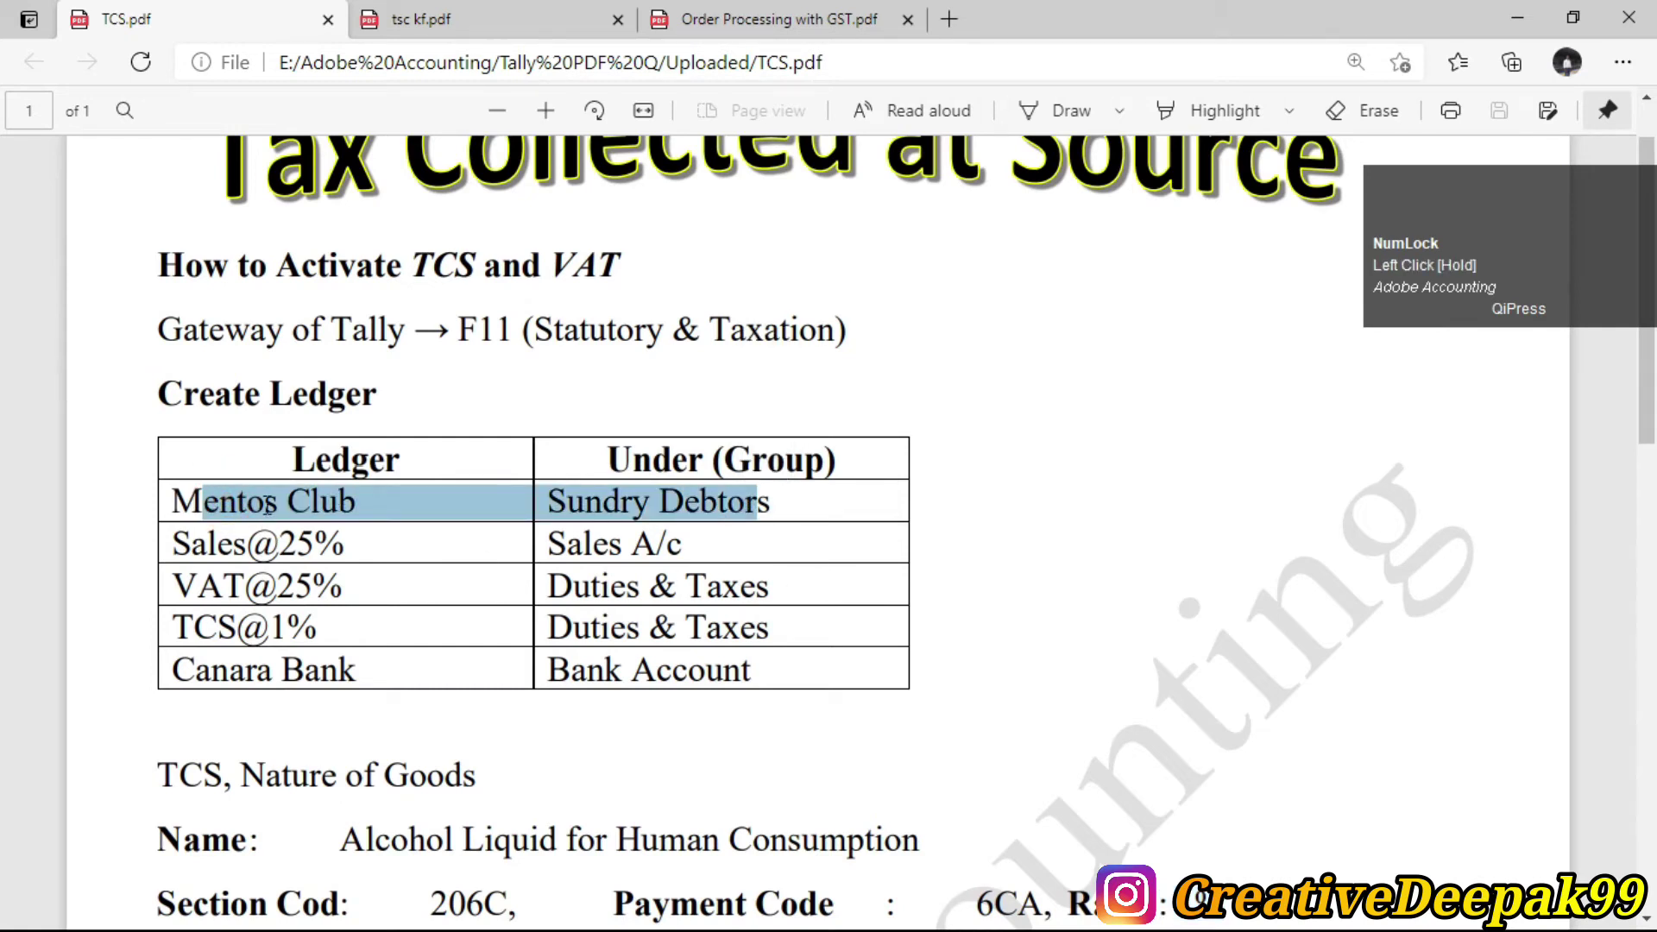
pyautogui.click(631, 508)
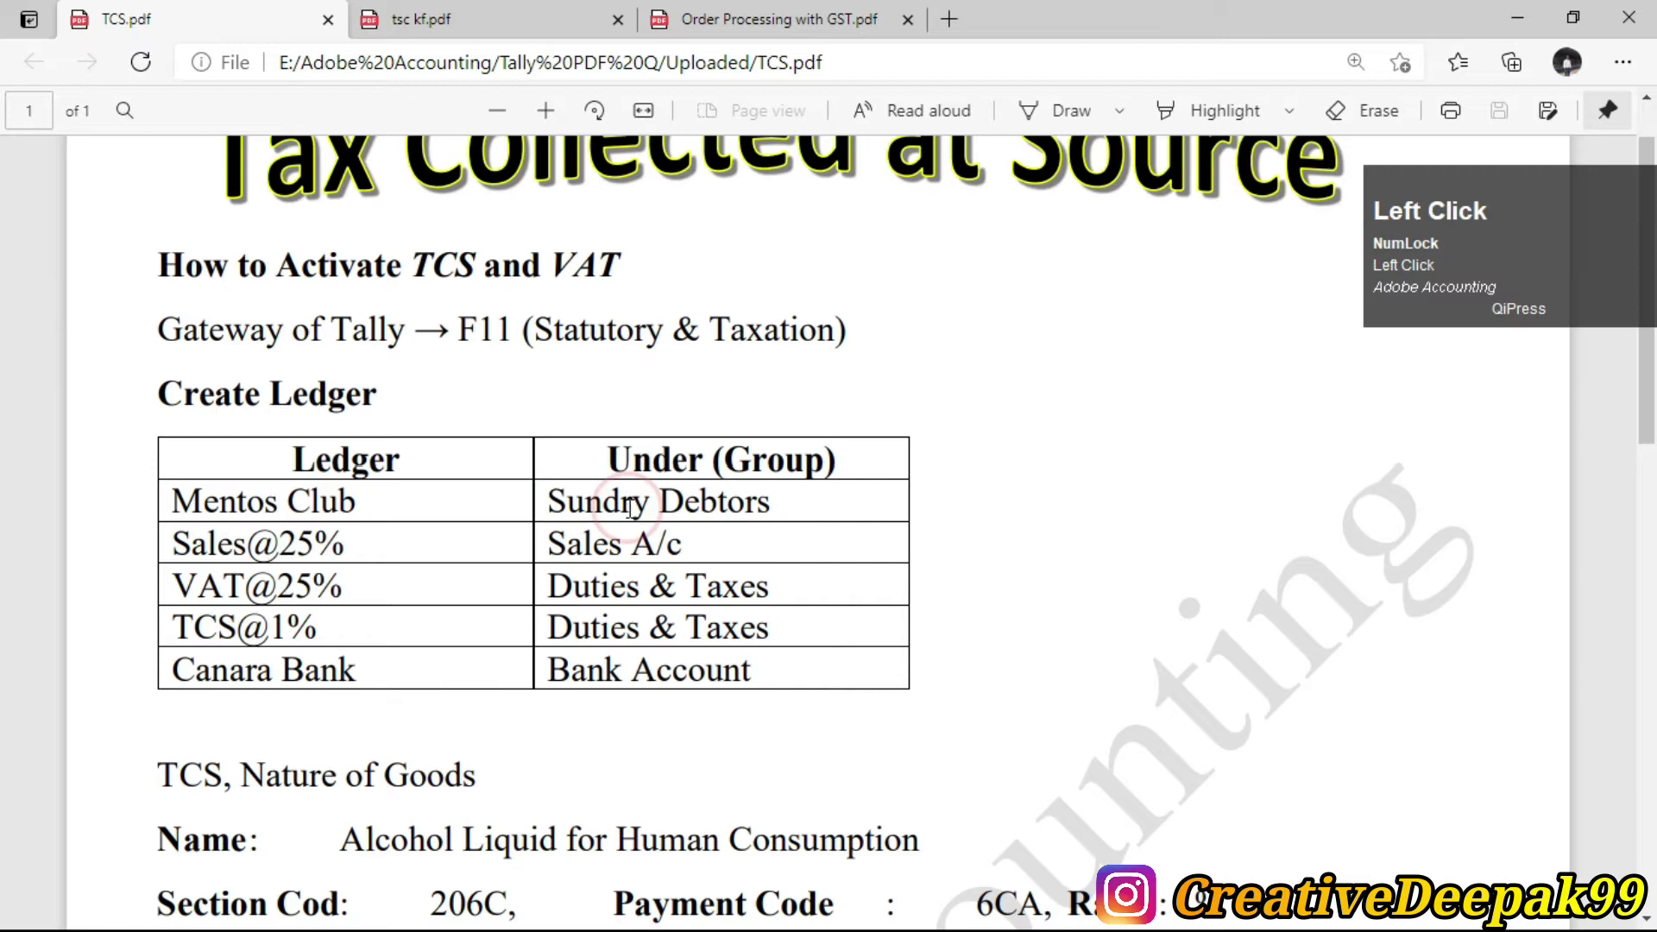
pyautogui.hotkey('alt', 'Tab')
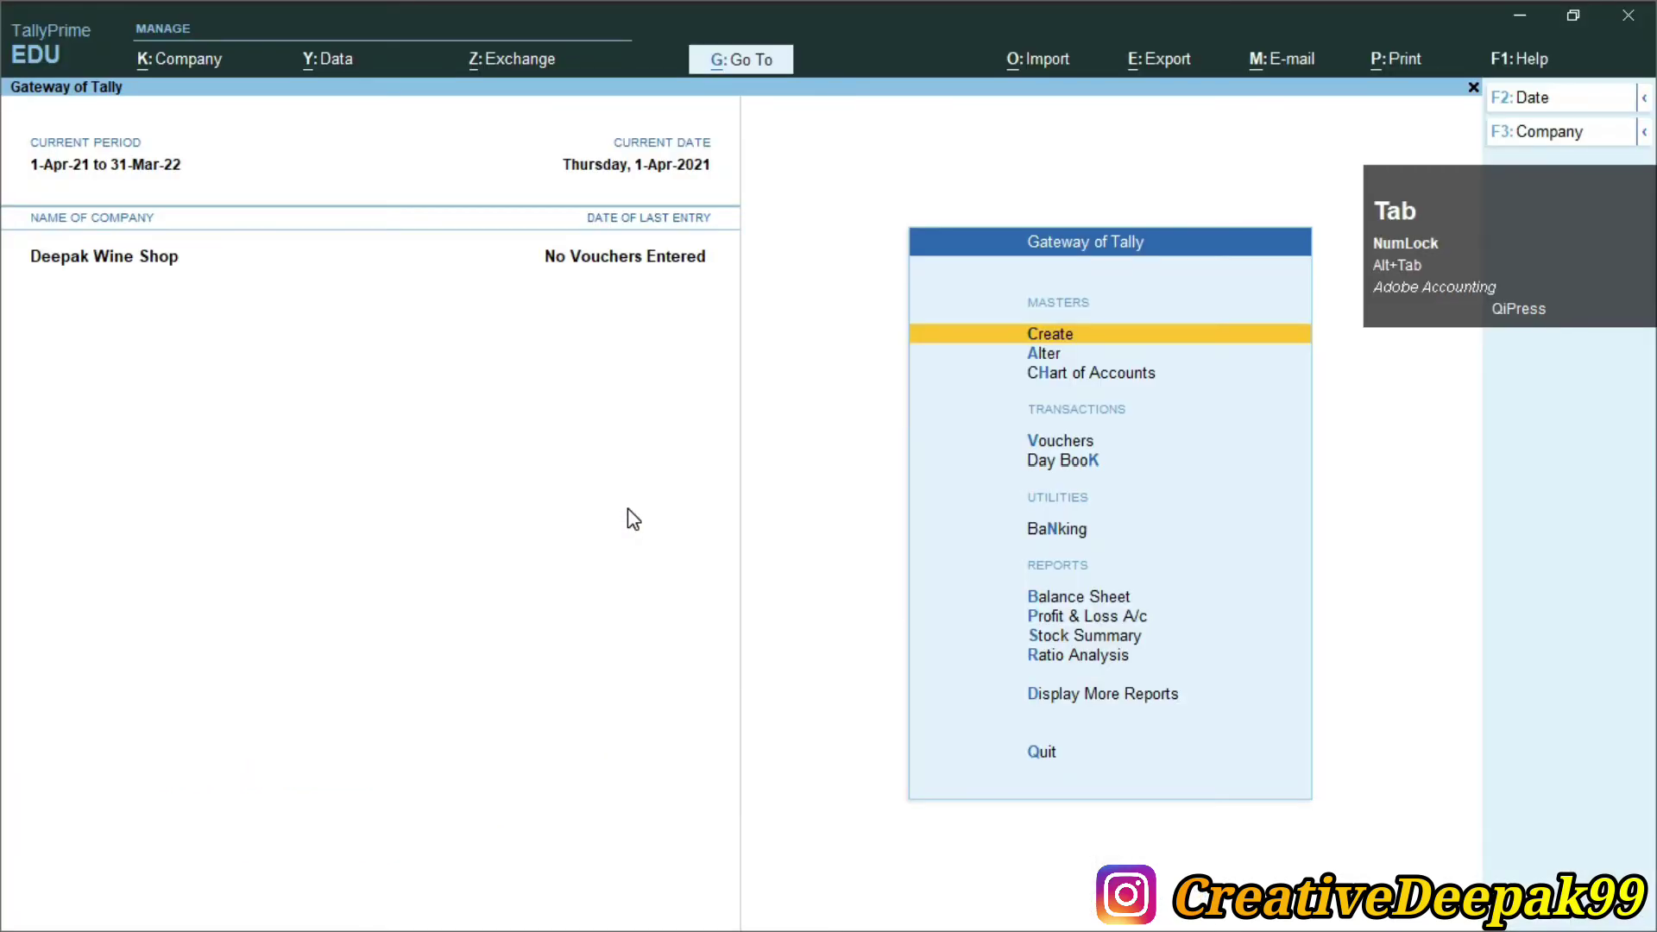
# Start a new ledger named Mentos Club
pyautogui.press('Return')
pyautogui.press('Down')
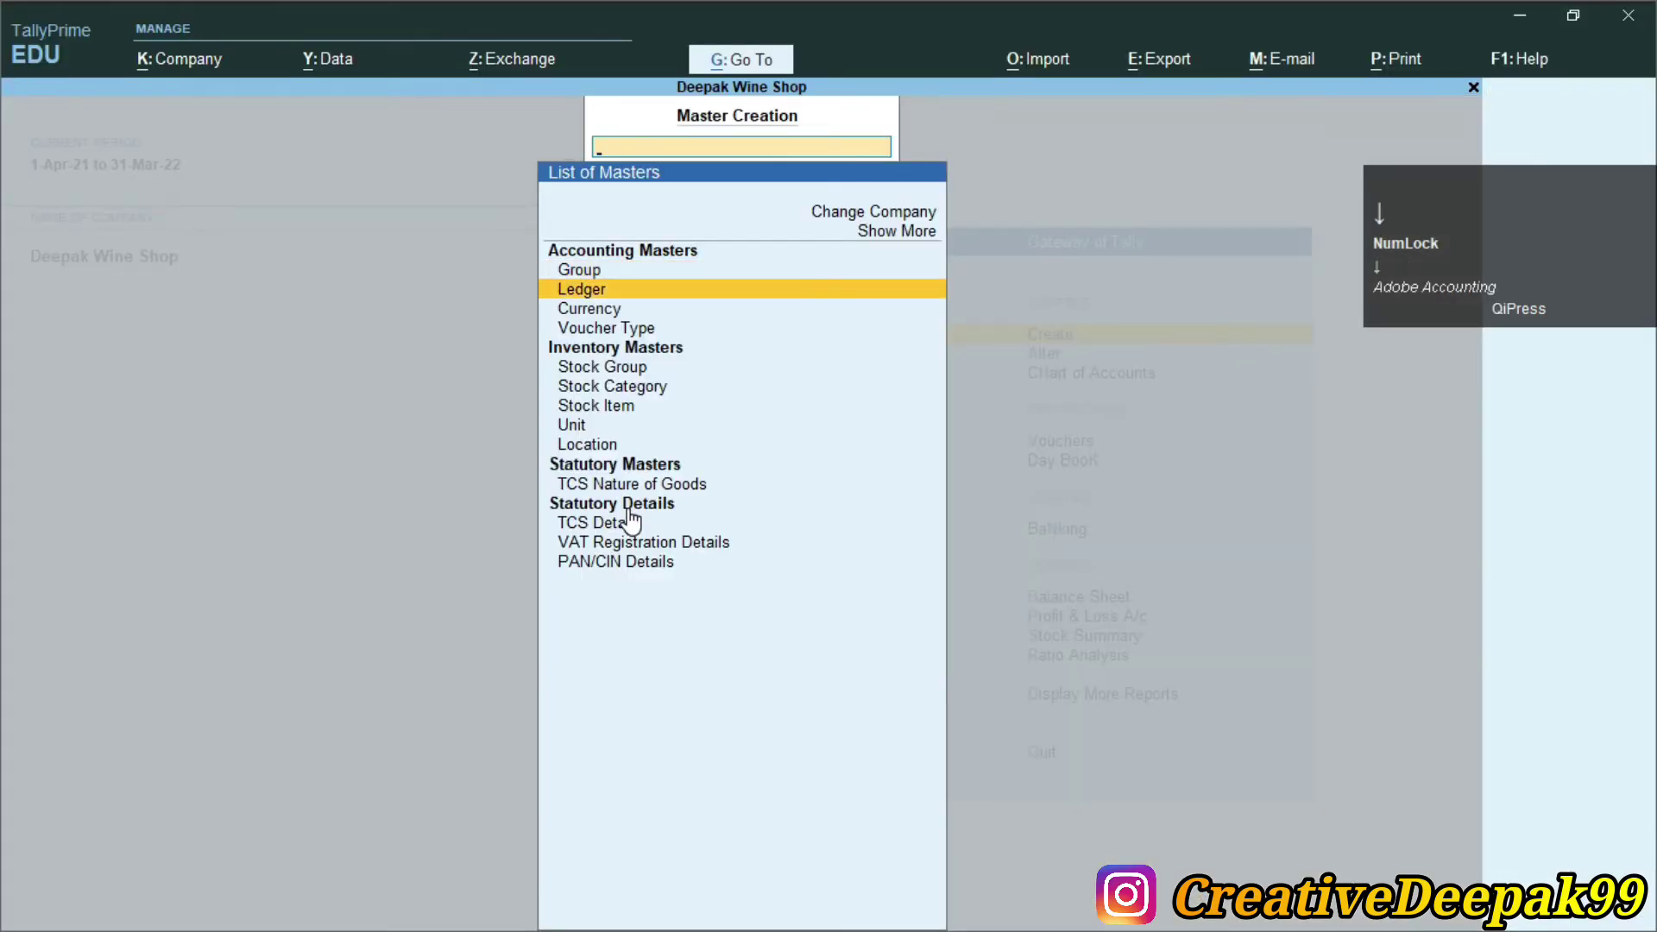
pyautogui.press('Return')
pyautogui.write('Me')
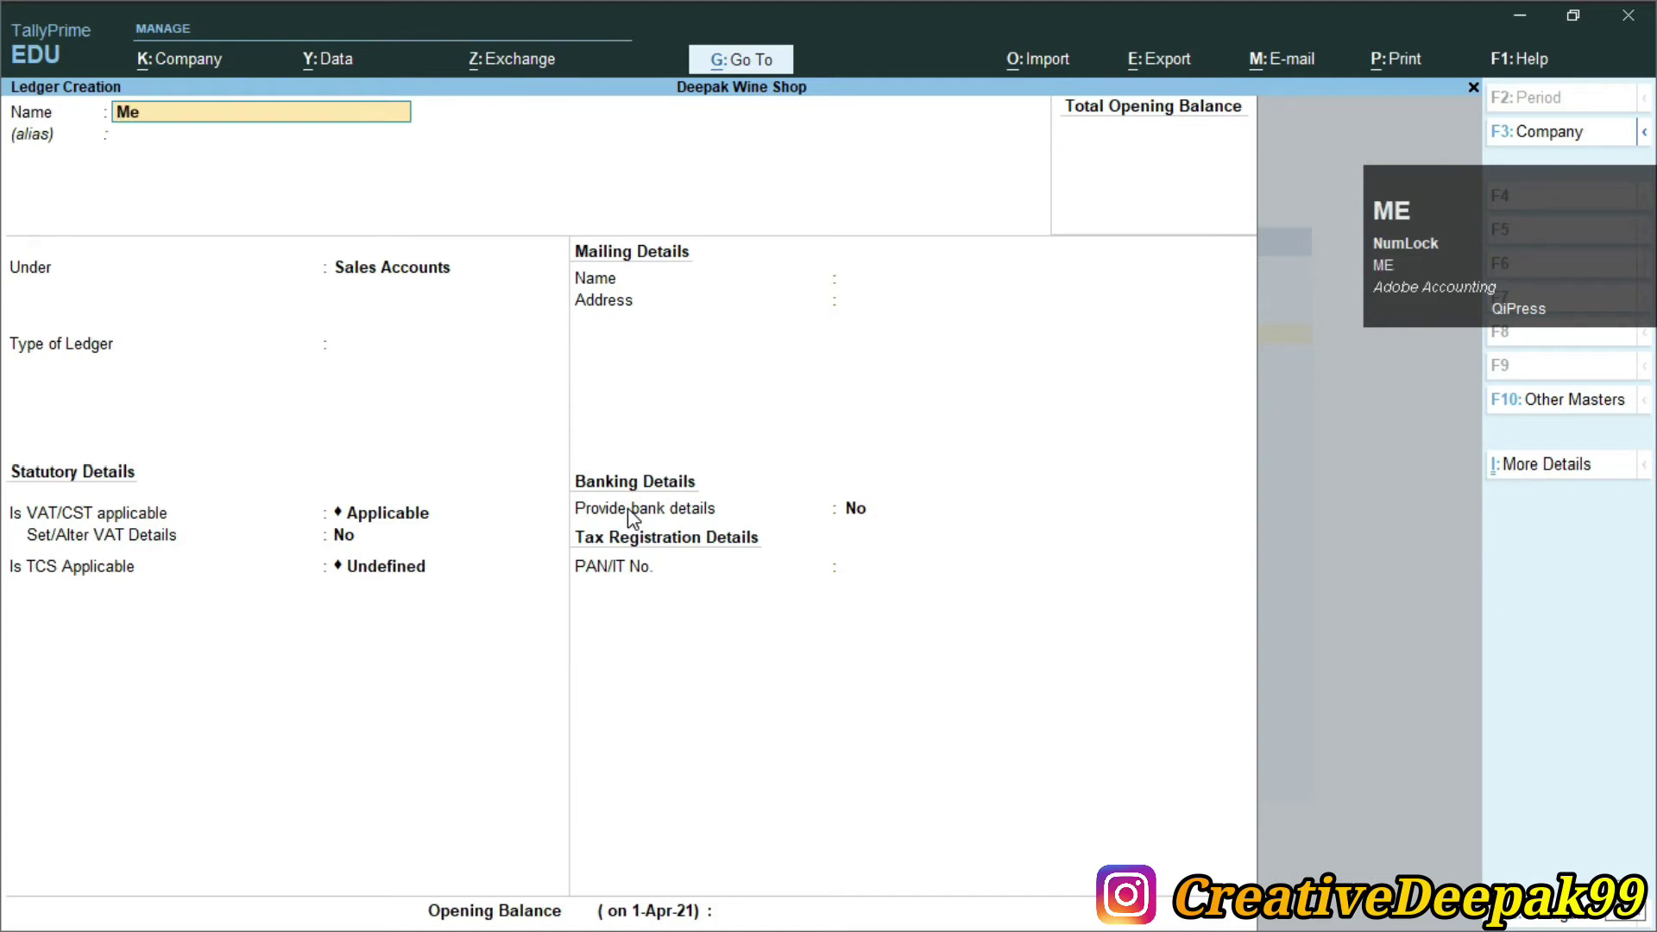
pyautogui.write('ntos Club')
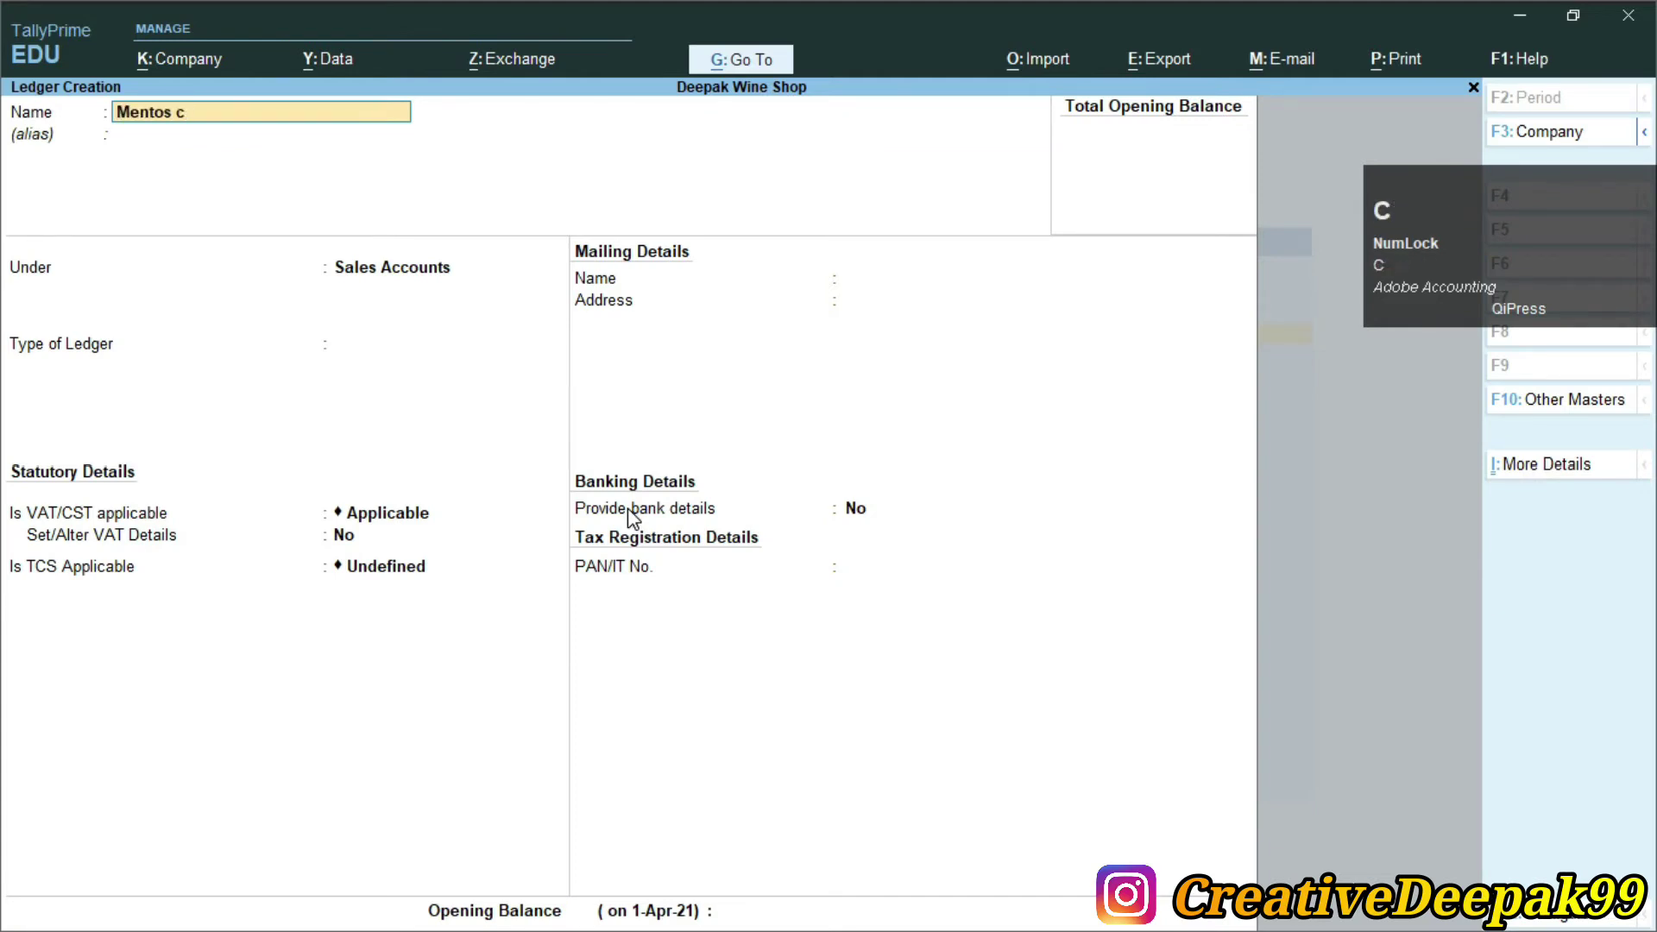
pyautogui.press('Return')
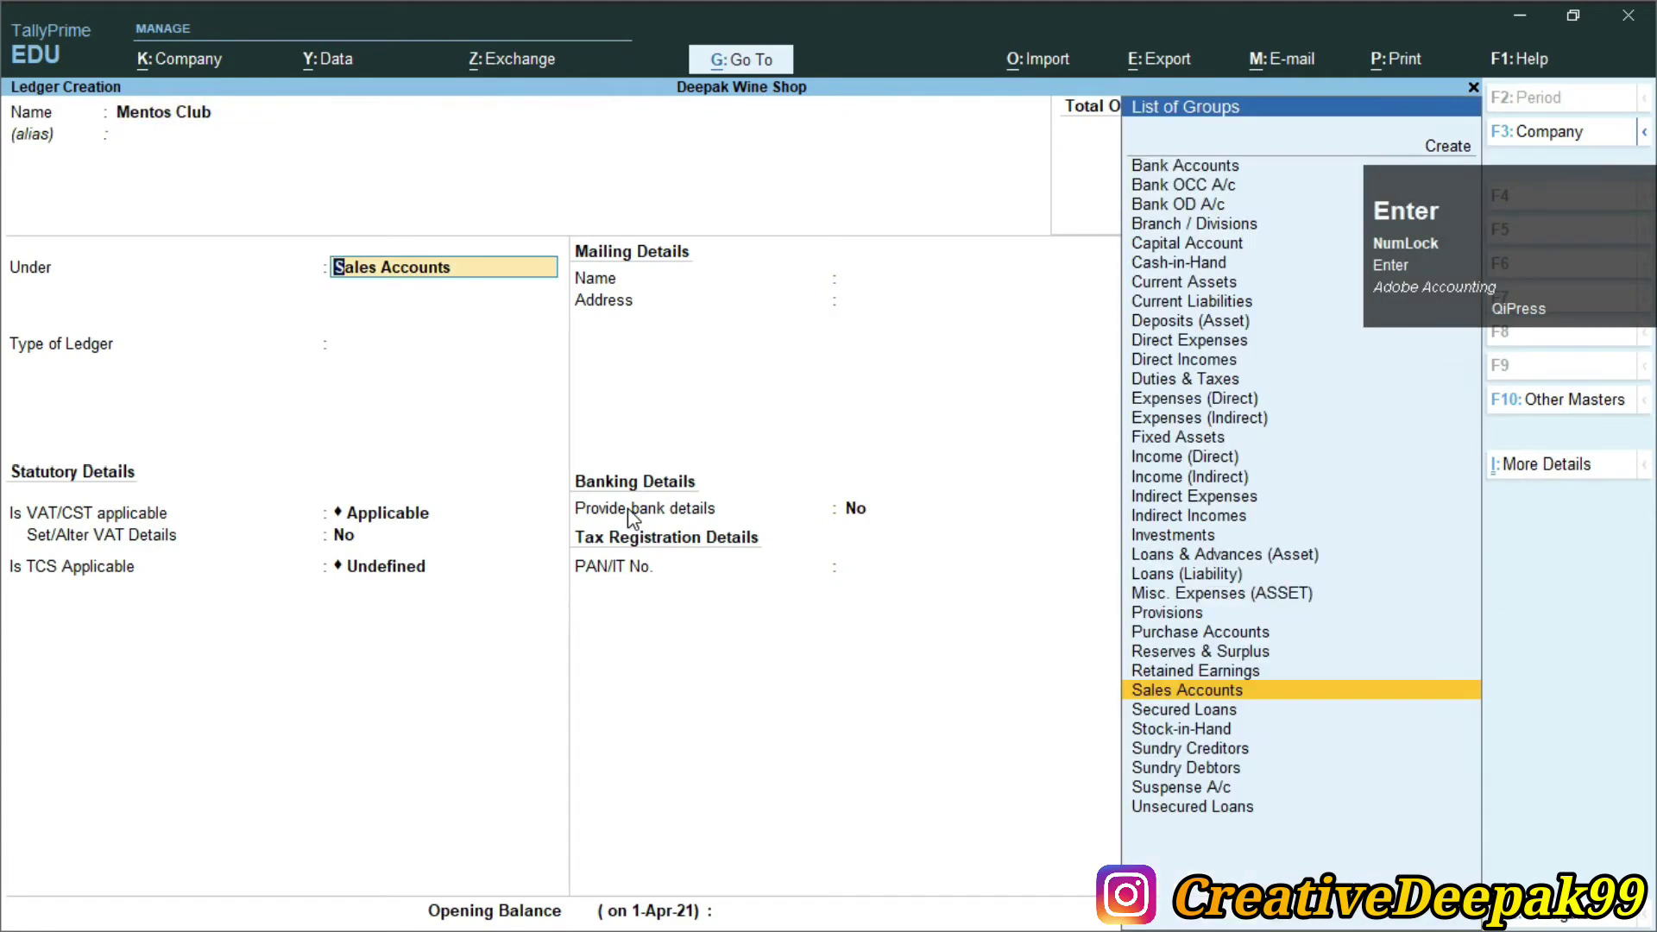
# Place it under Sundry Debtors, TCS applicable, buyer type Company - Resident
pyautogui.write('S')
pyautogui.press('Down')
pyautogui.press('Down')
pyautogui.press('Down')
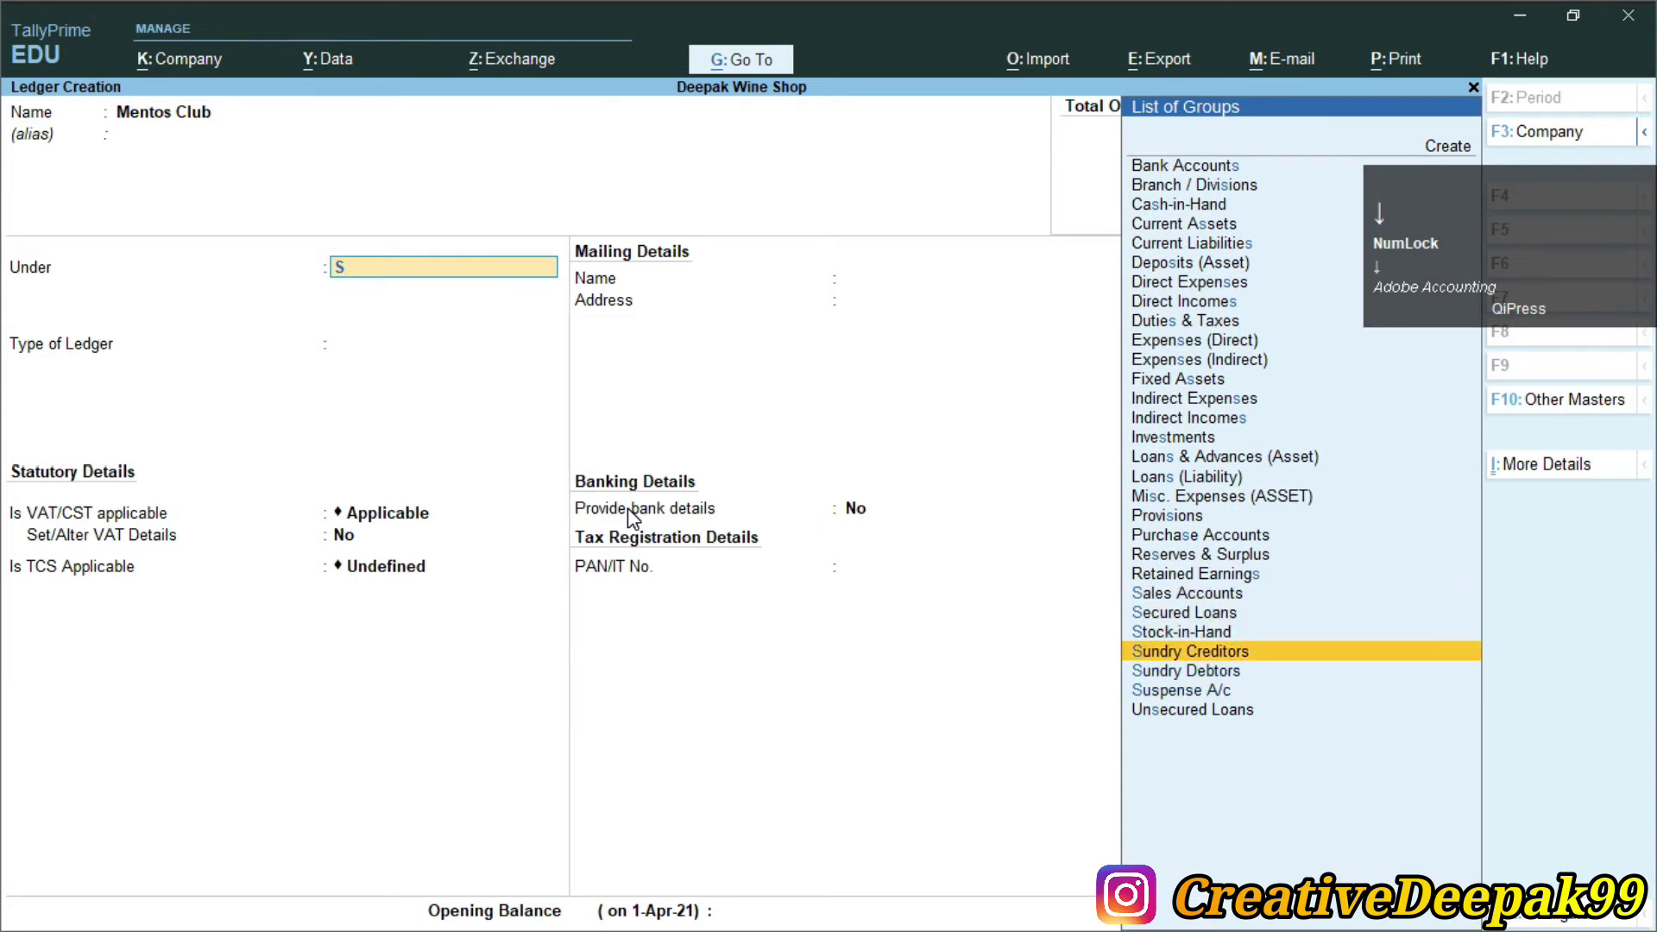
pyautogui.press('Down')
pyautogui.press('Return')
pyautogui.press('Return')
pyautogui.press('Return')
pyautogui.press('Return')
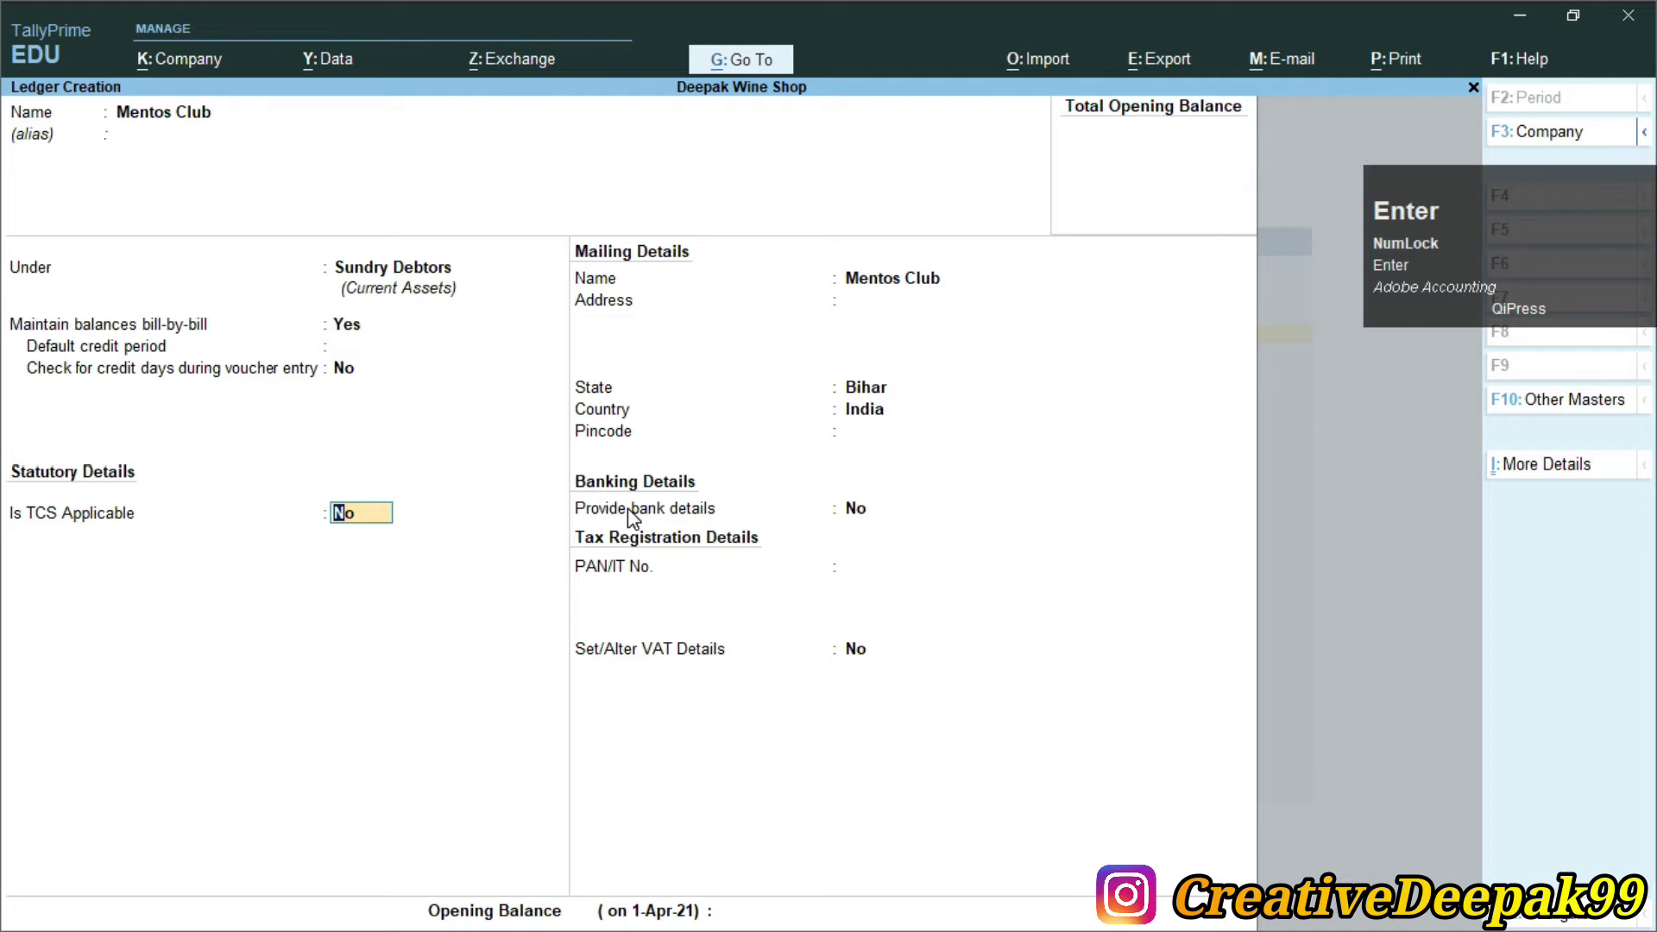
pyautogui.write('y')
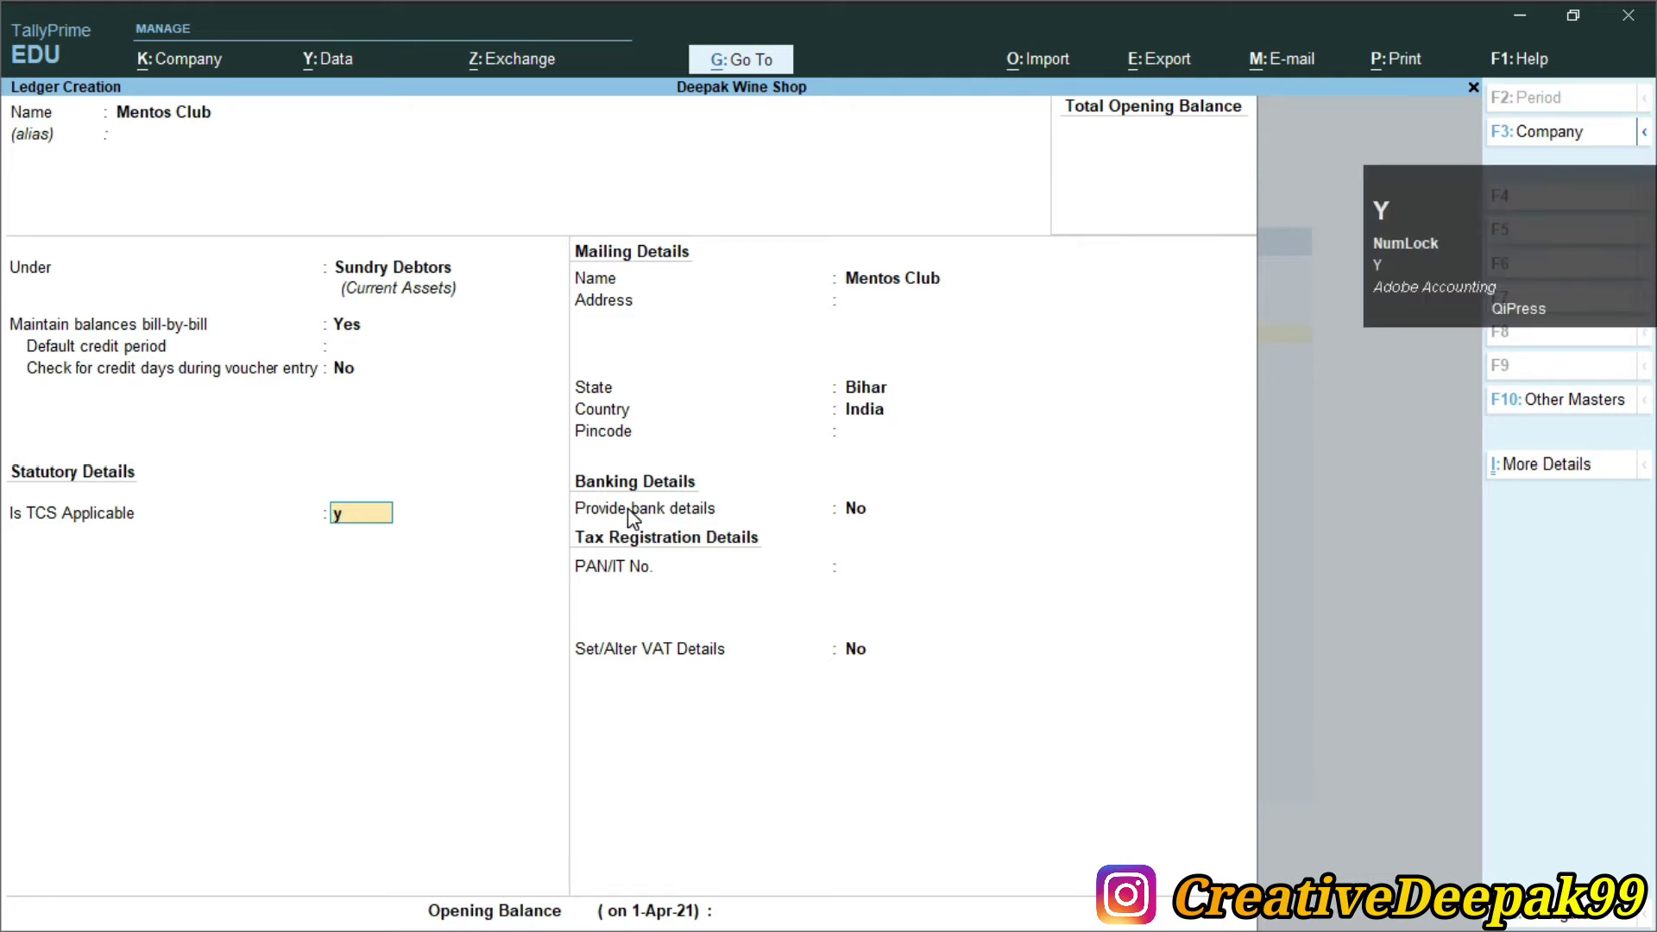
pyautogui.press('Return')
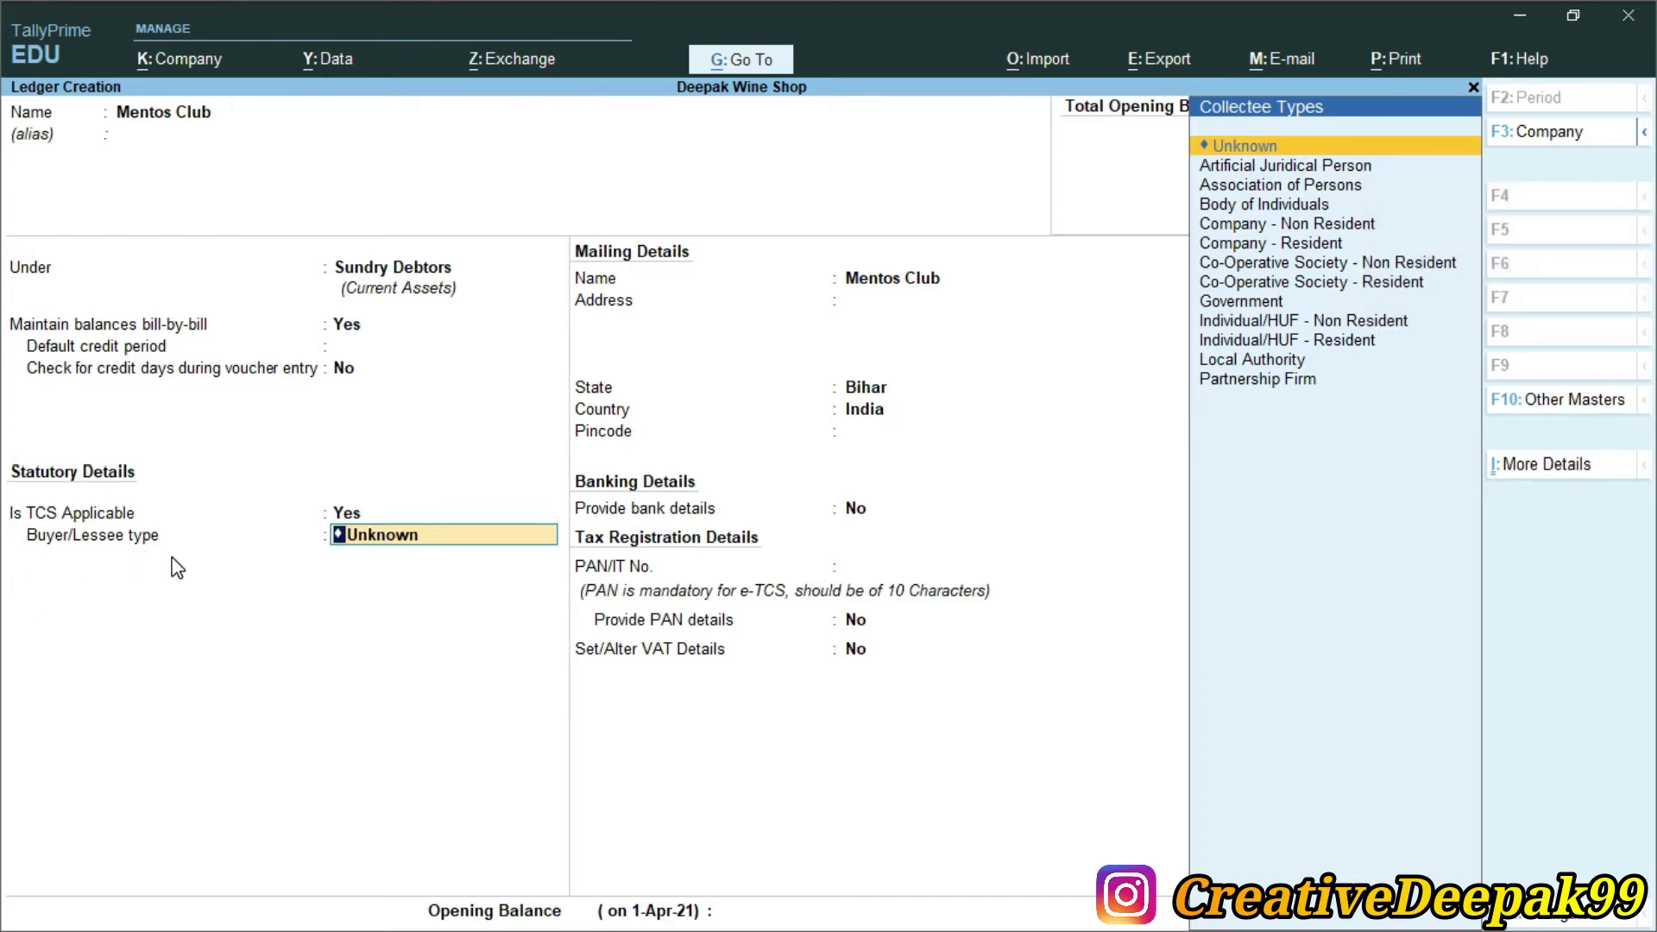
pyautogui.press('Down')
pyautogui.press('Down')
pyautogui.press('Down')
pyautogui.press('Down')
pyautogui.press('Down')
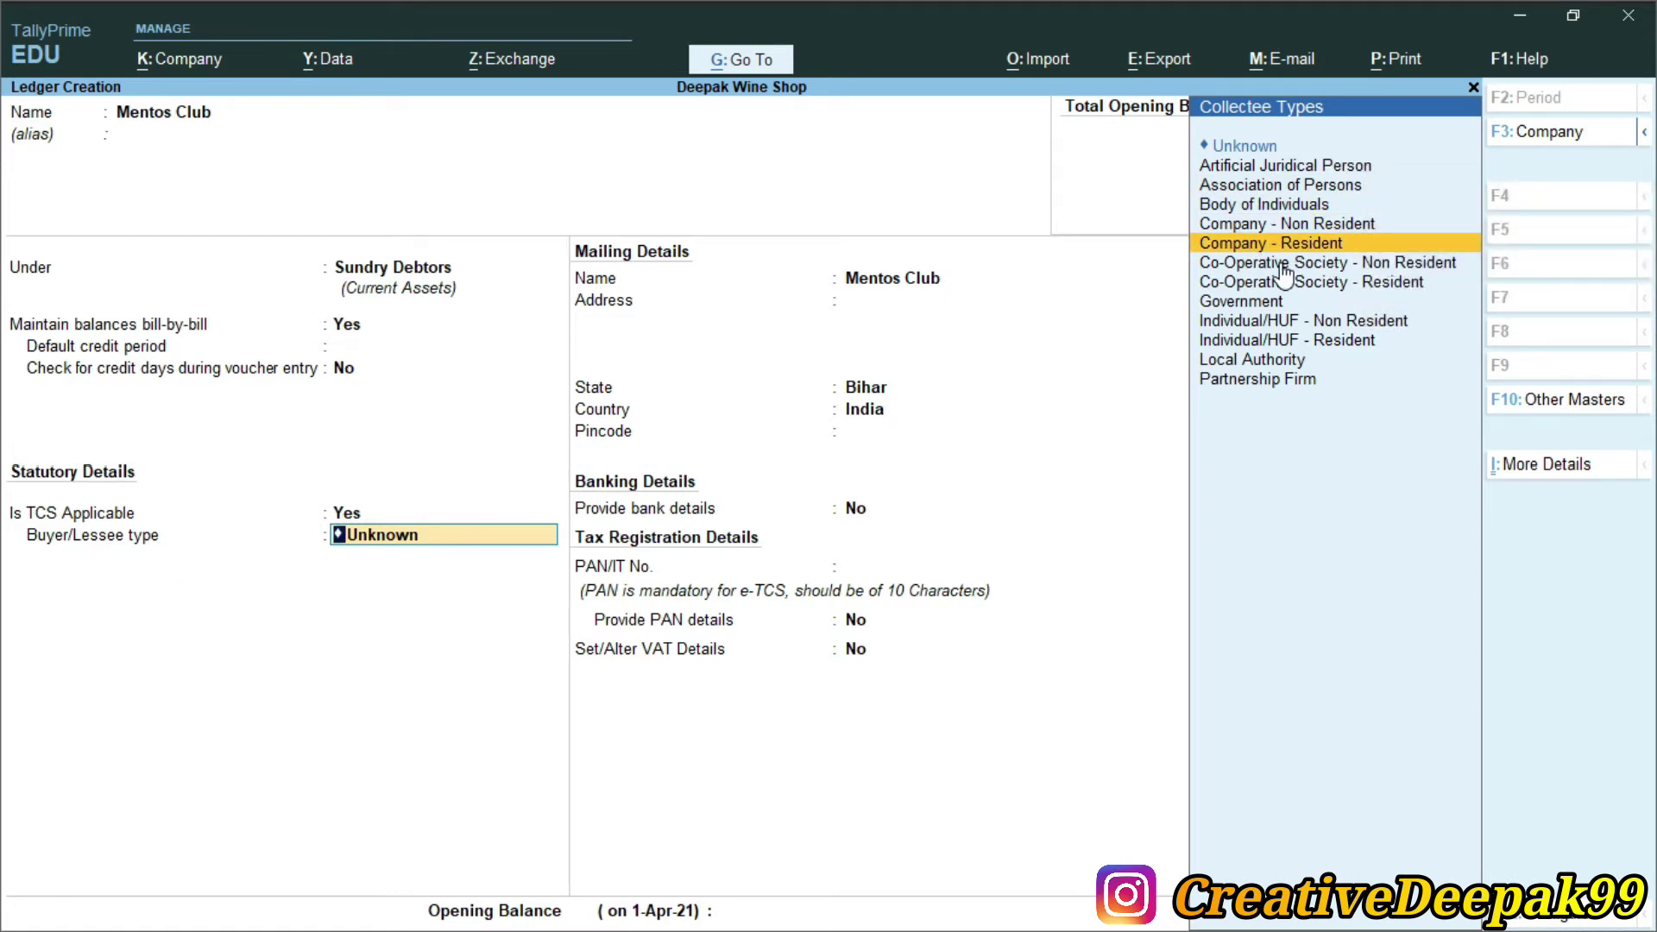
pyautogui.press('Return')
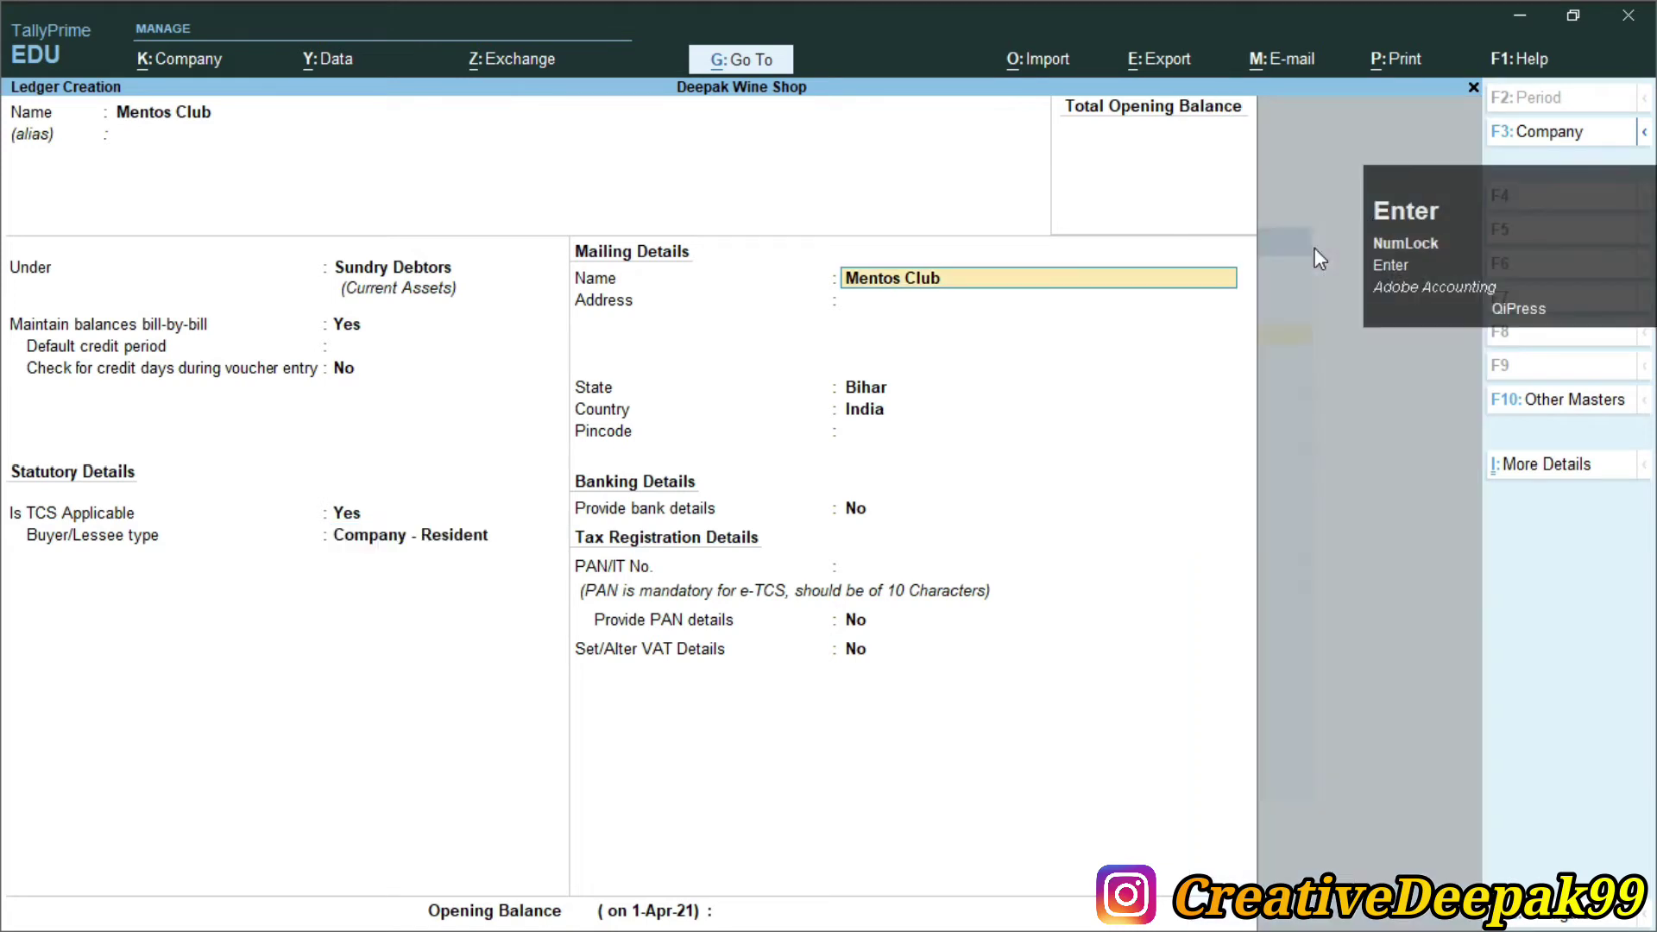
# Enter the club's PAN and accept the Mentos Club ledger past the TIN warning
pyautogui.press('Return')
pyautogui.press('Return')
pyautogui.press('Return')
pyautogui.press('Return')
pyautogui.press('Return')
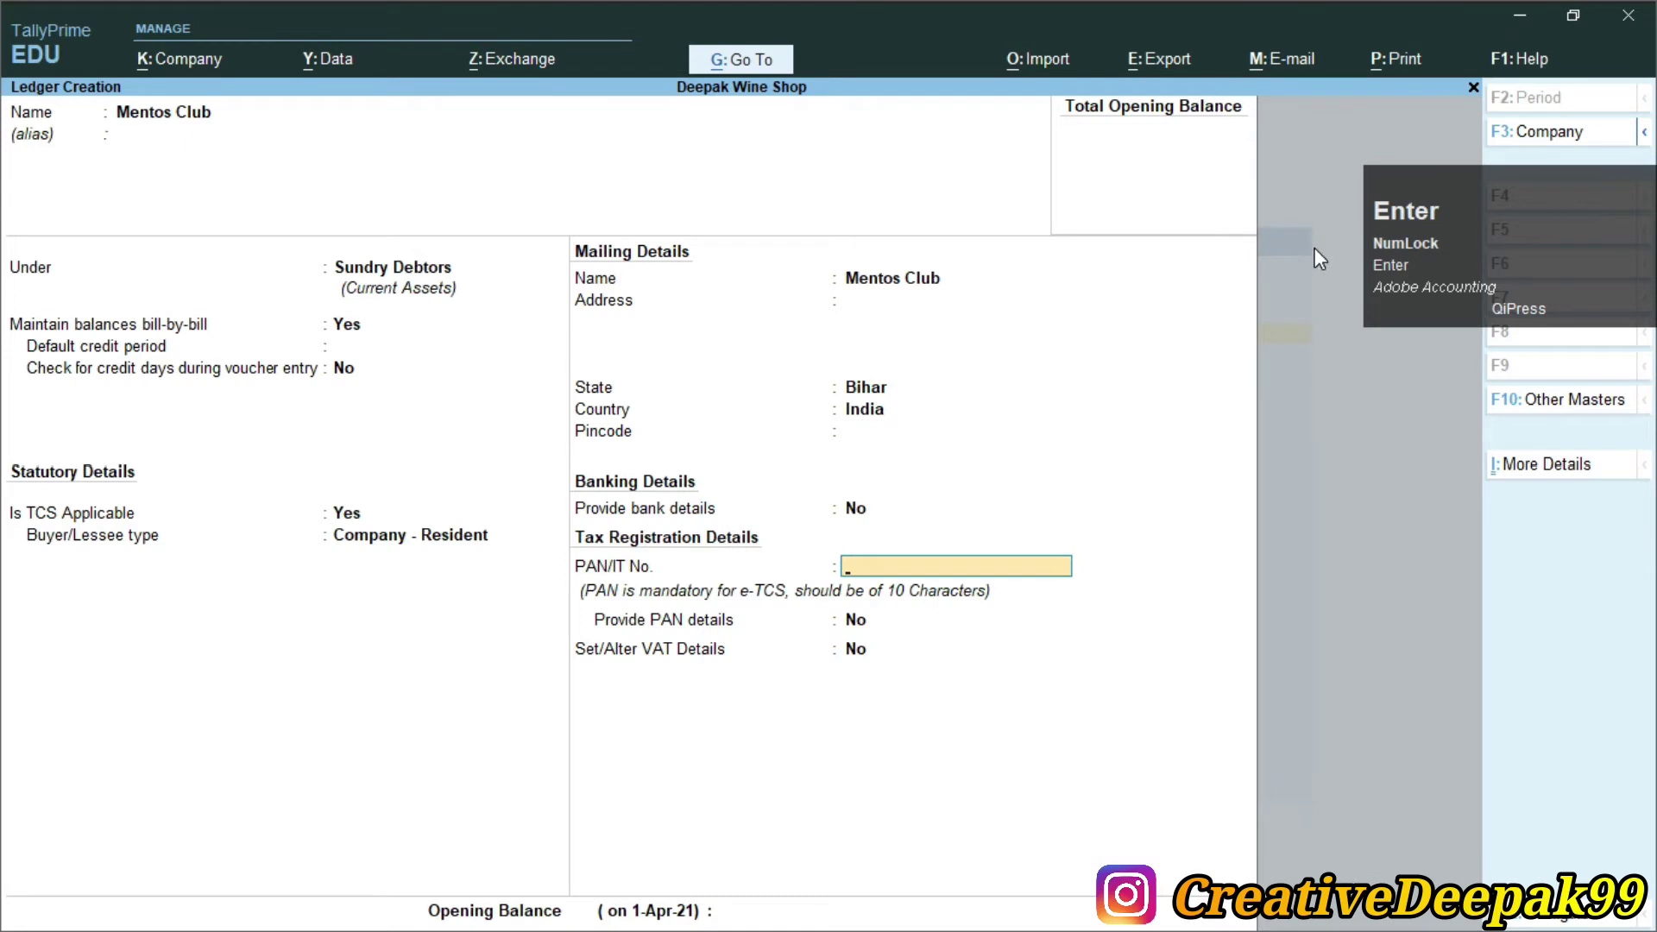
pyautogui.hotkey('ctrl', '2')
pyautogui.moveTo(569, 524); pyautogui.dragTo(1110, 601)
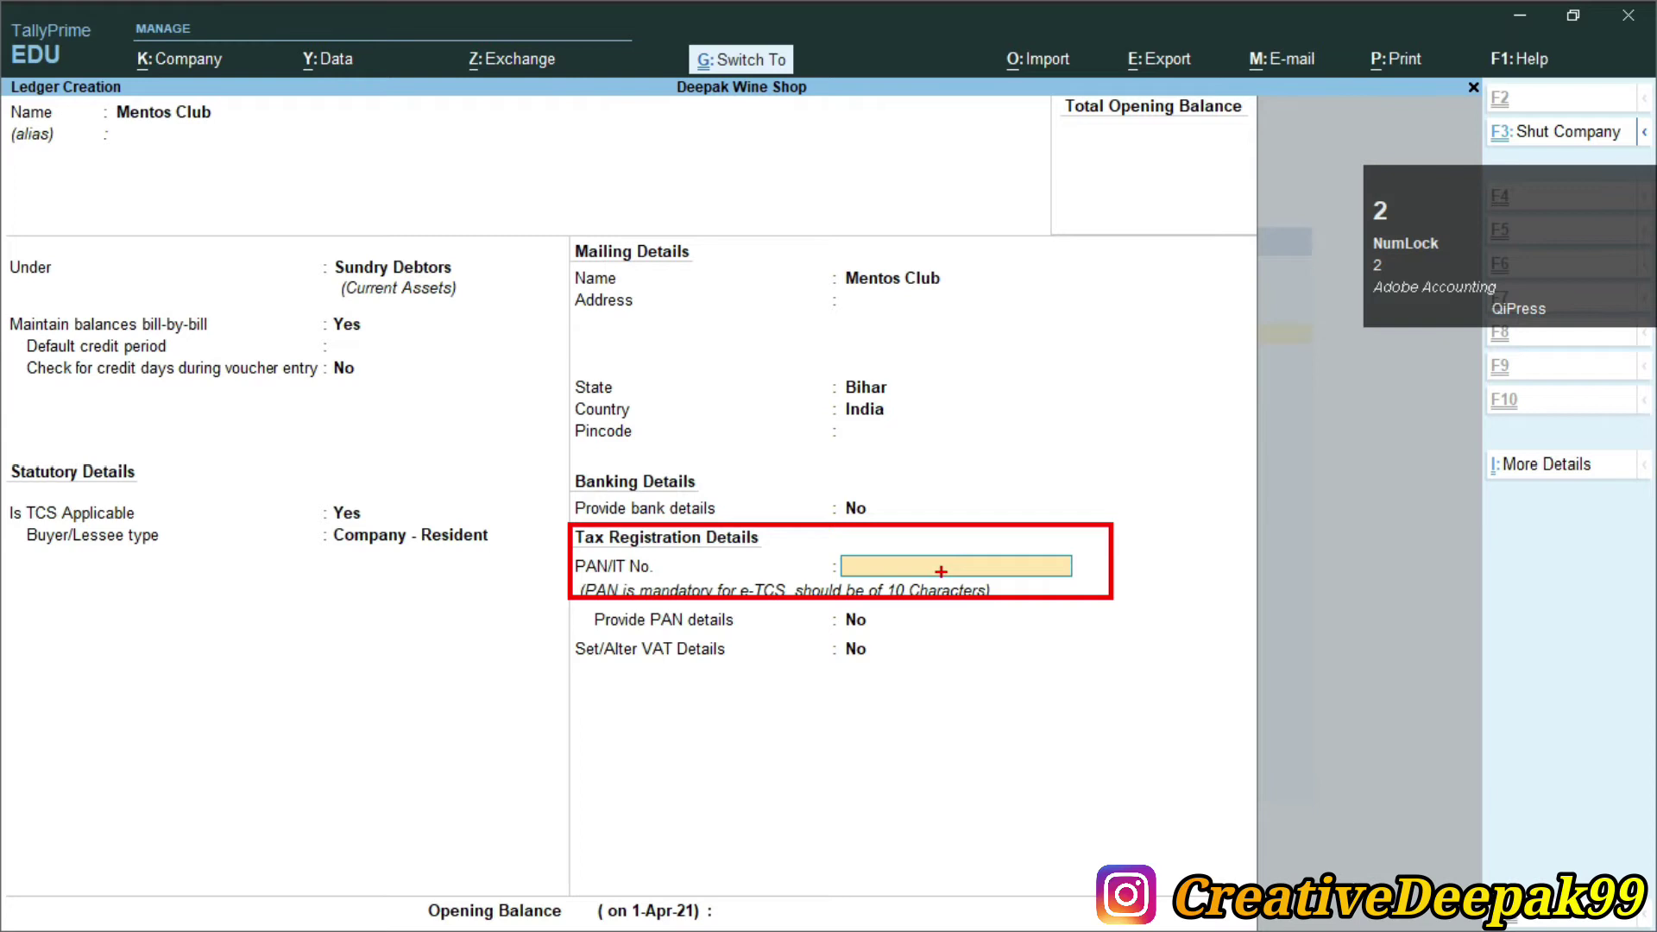
pyautogui.press('Escape')
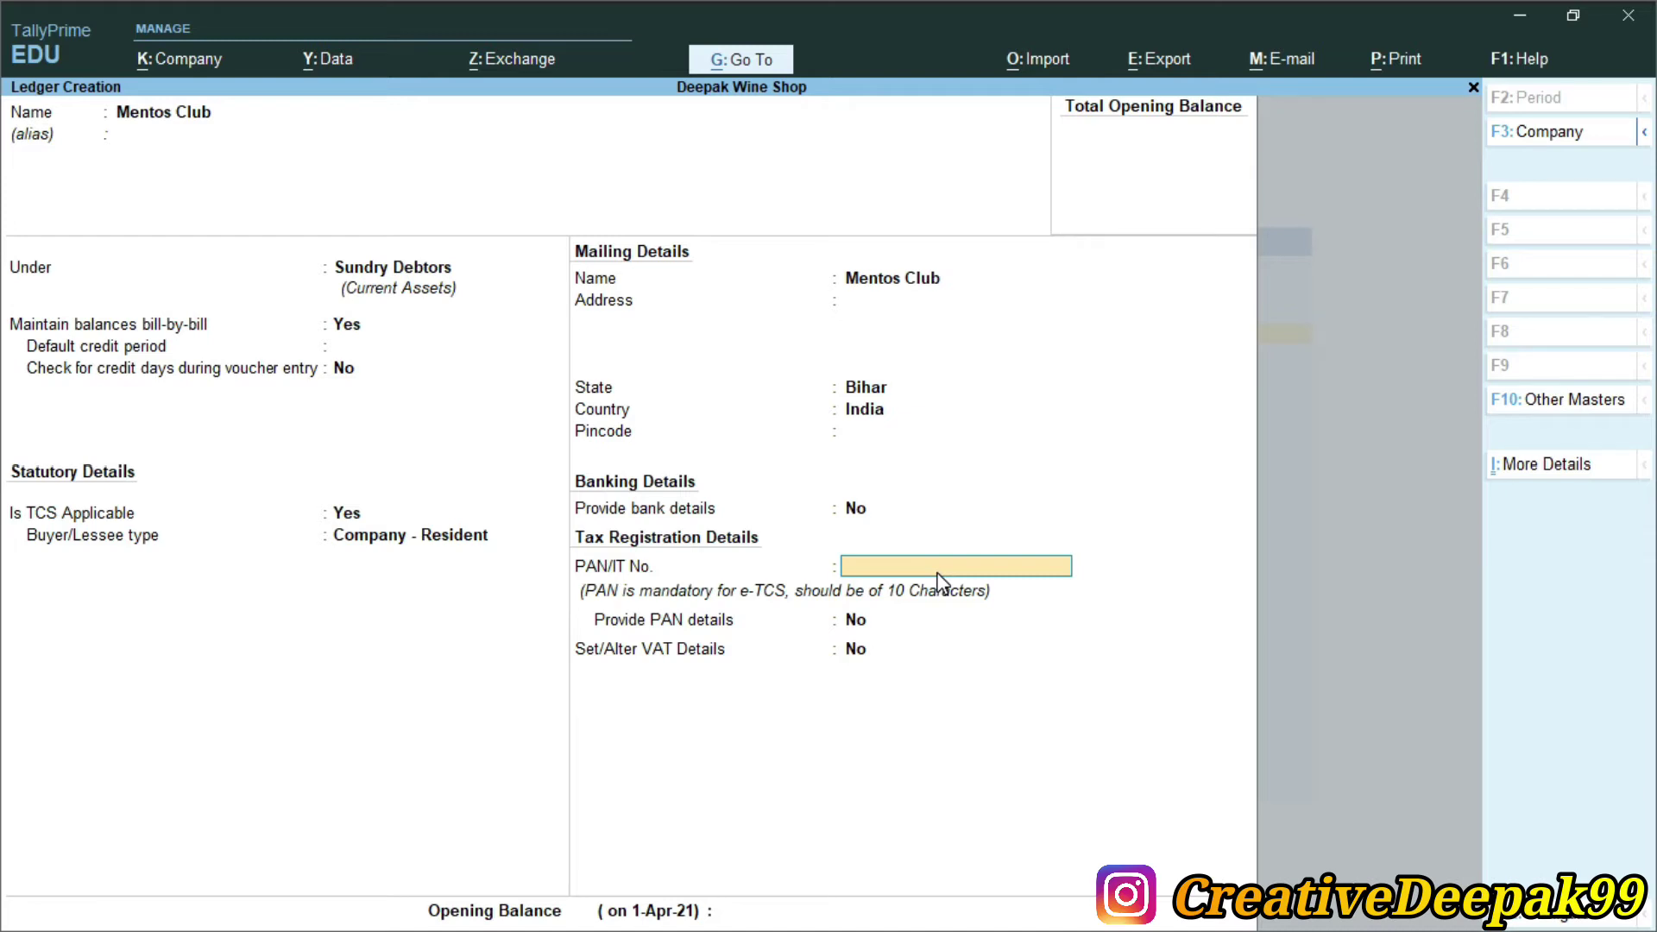
pyautogui.write('ASDF')
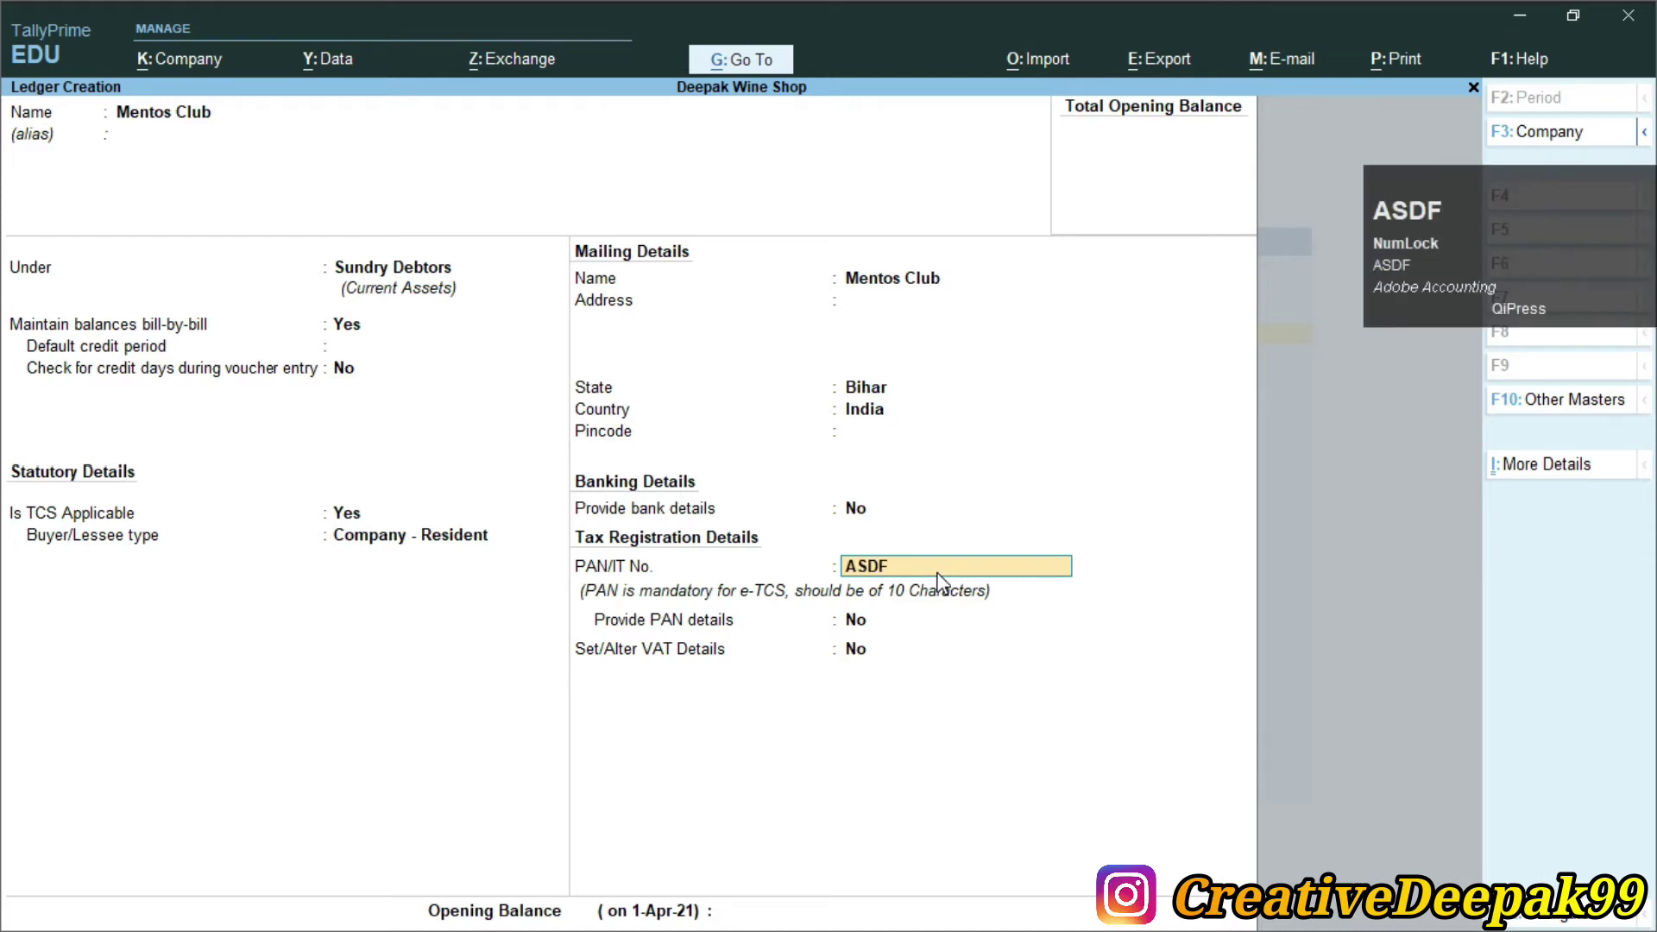
pyautogui.write('G1234')
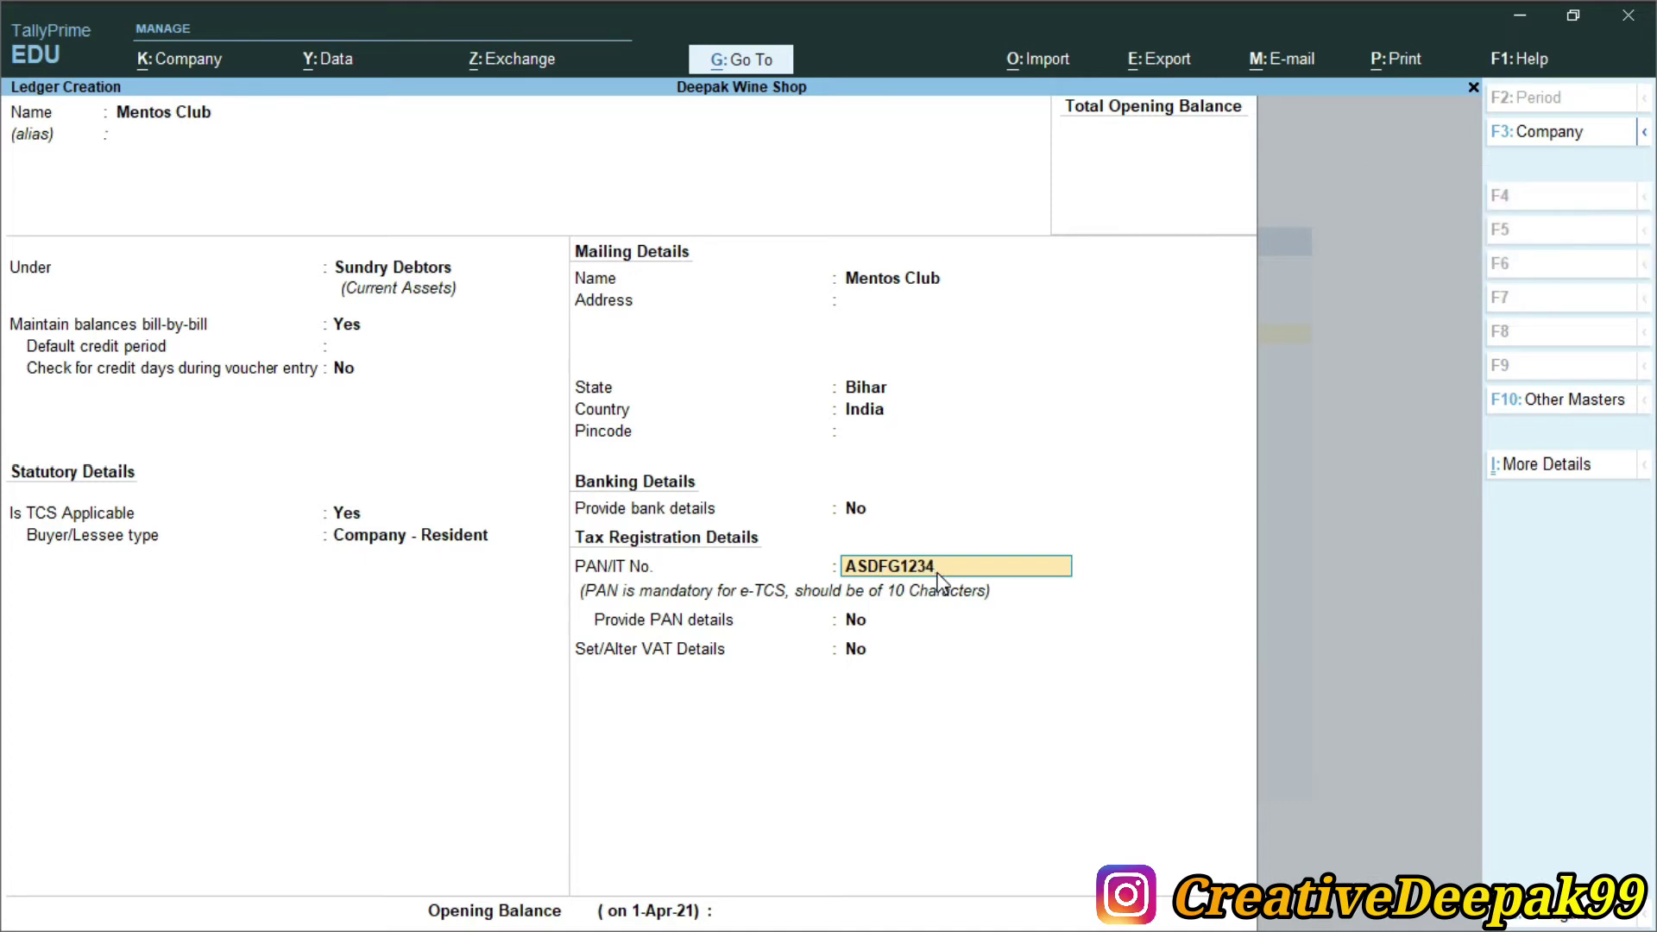
pyautogui.write('K')
pyautogui.press('Return')
pyautogui.press('Return')
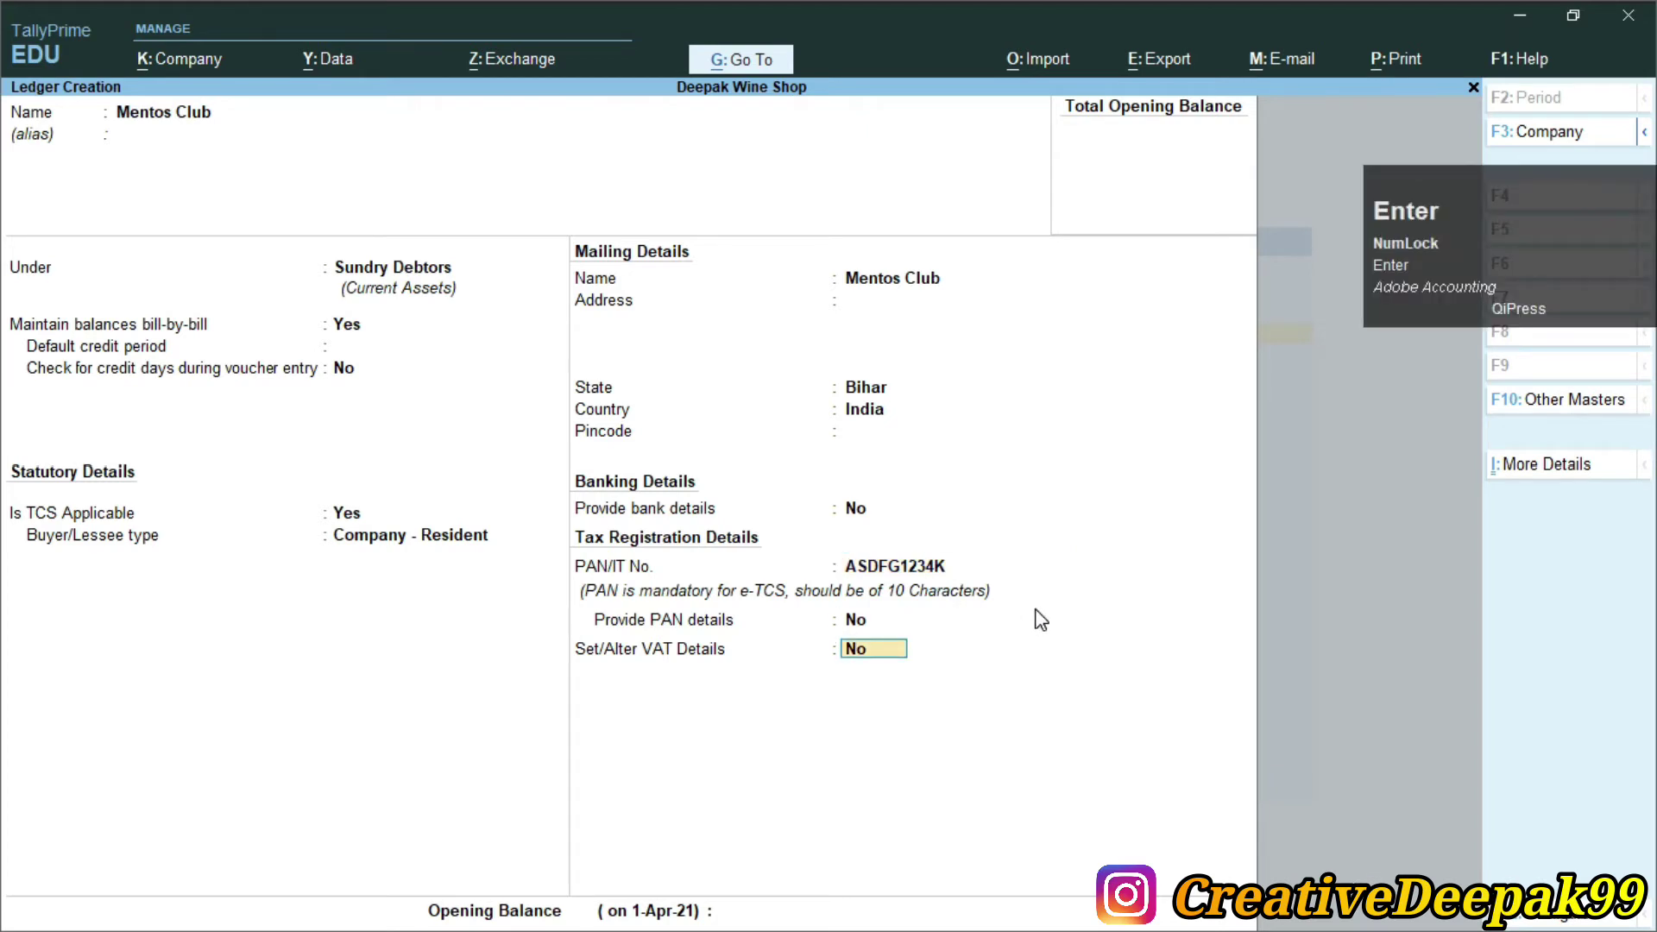
pyautogui.press('Return')
pyautogui.press('Return')
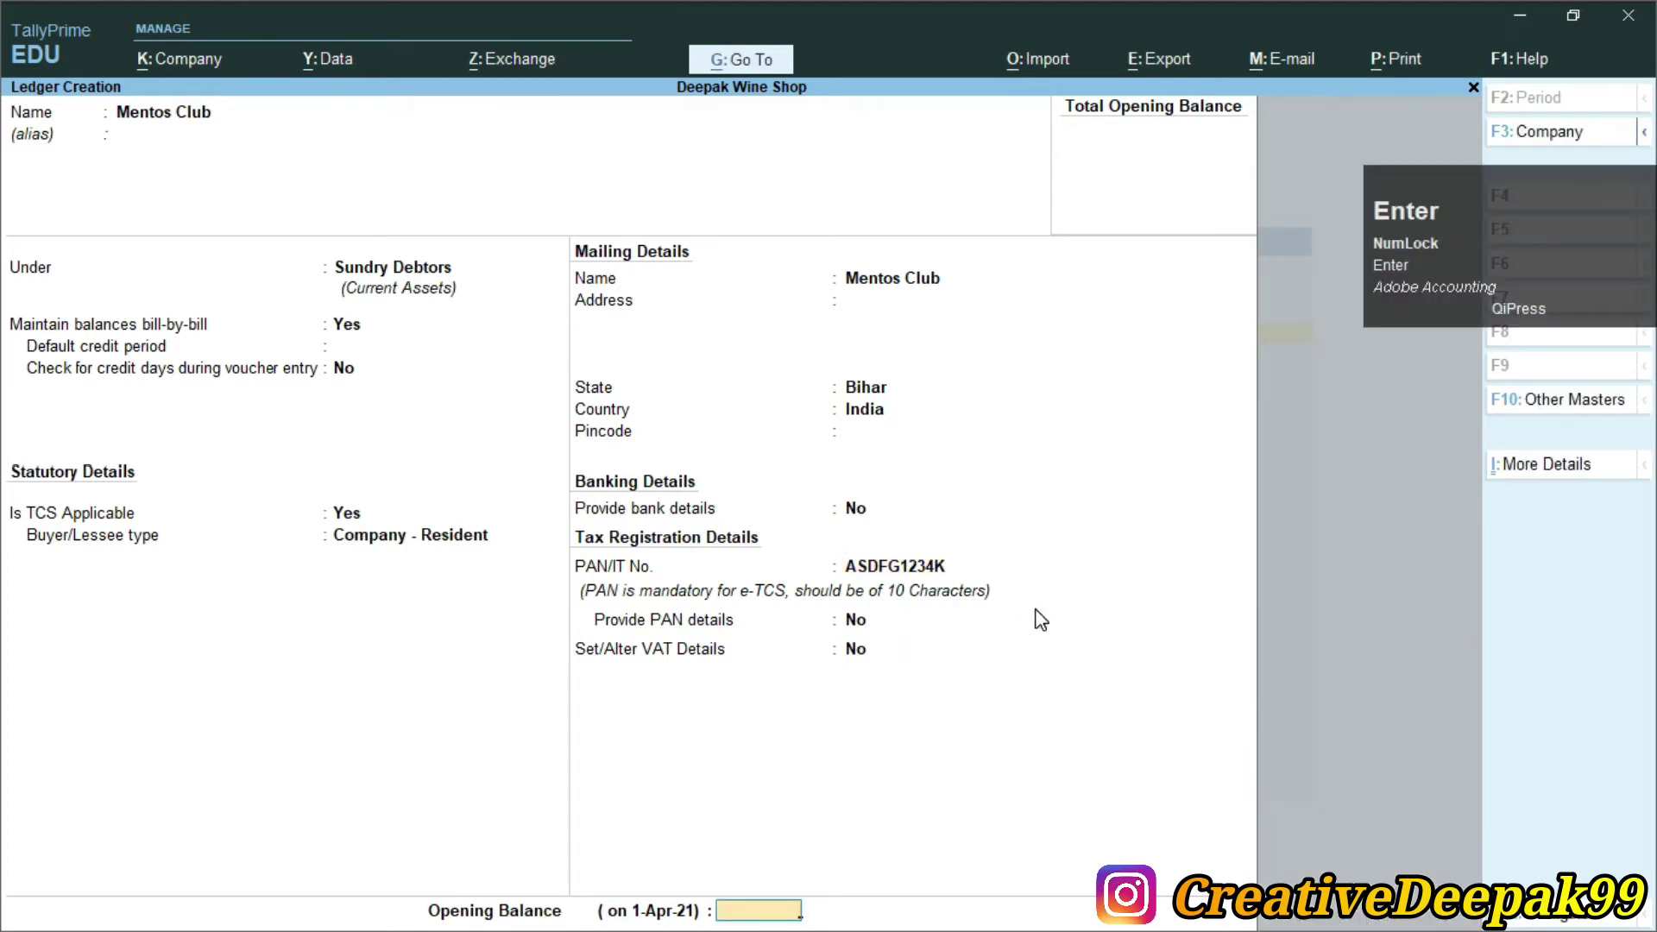
pyautogui.press('Return')
pyautogui.press('Return')
# Copy the Sales@25% ledger name from the TCS notes PDF
pyautogui.hotkey('alt', 'Tab')
pyautogui.moveTo(165, 544); pyautogui.dragTo(346, 544)
pyautogui.hotkey('alt', 'Tab')
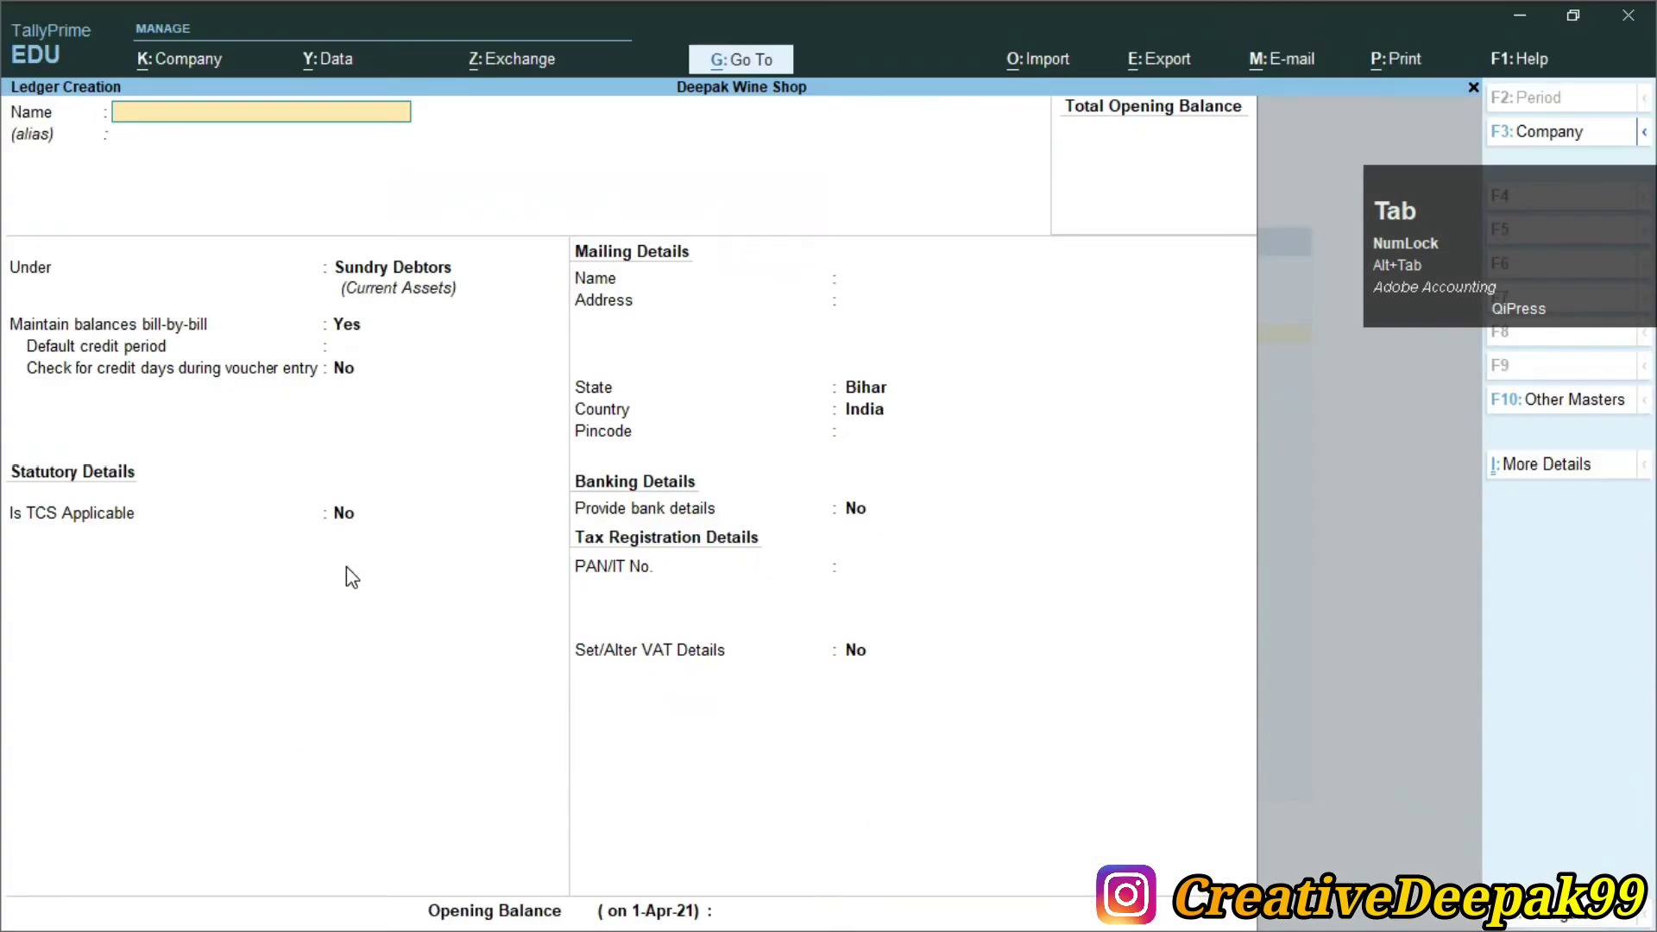
# Name the new ledger Sales@25% and place it under Sales Accounts
pyautogui.write('Sale')
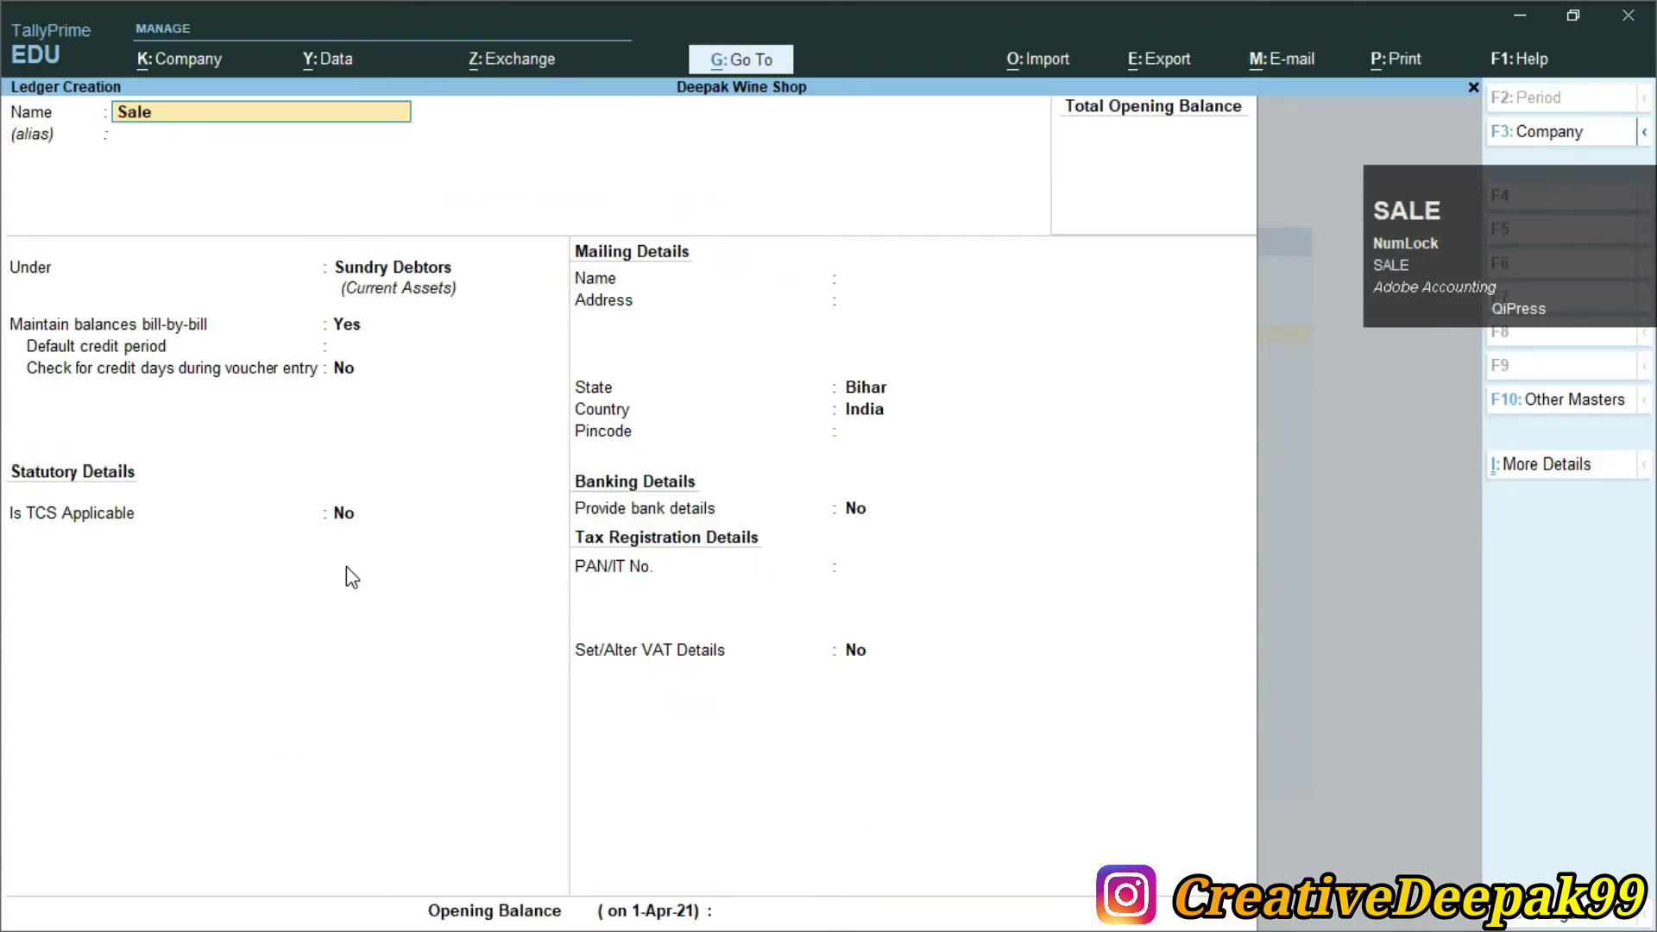
pyautogui.write('s@25')
pyautogui.press('shift')
pyautogui.write('%')
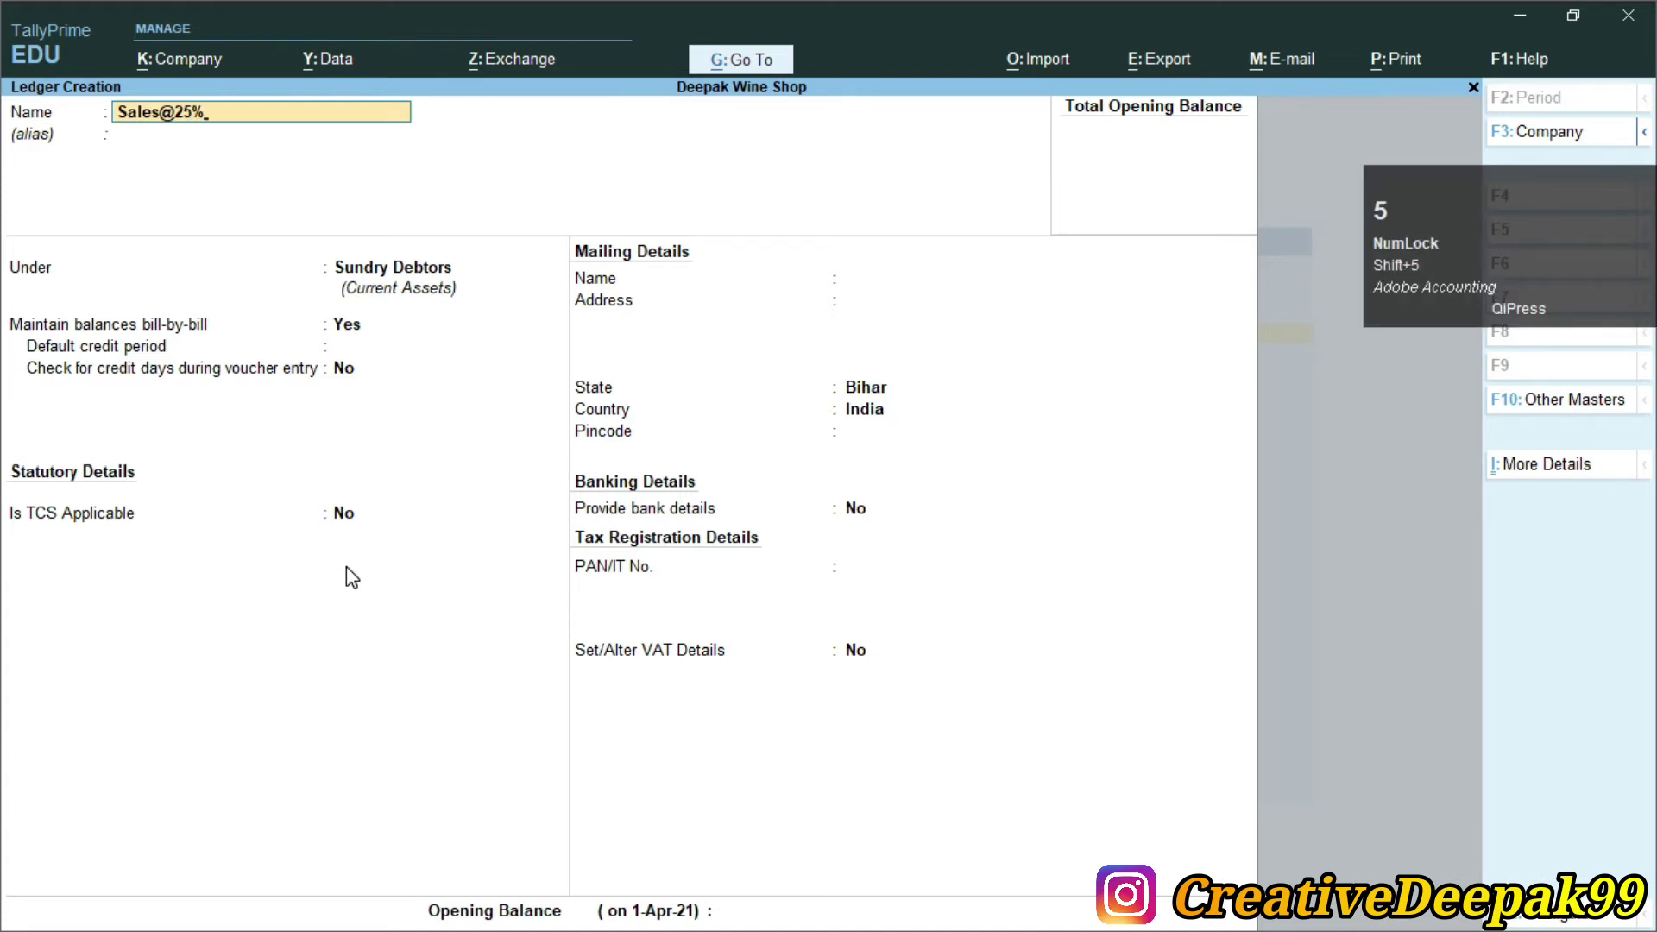
pyautogui.hotkey('alt', 'Tab')
pyautogui.hotkey('alt', 'Tab')
pyautogui.press('Return')
pyautogui.press('Return')
pyautogui.write('S')
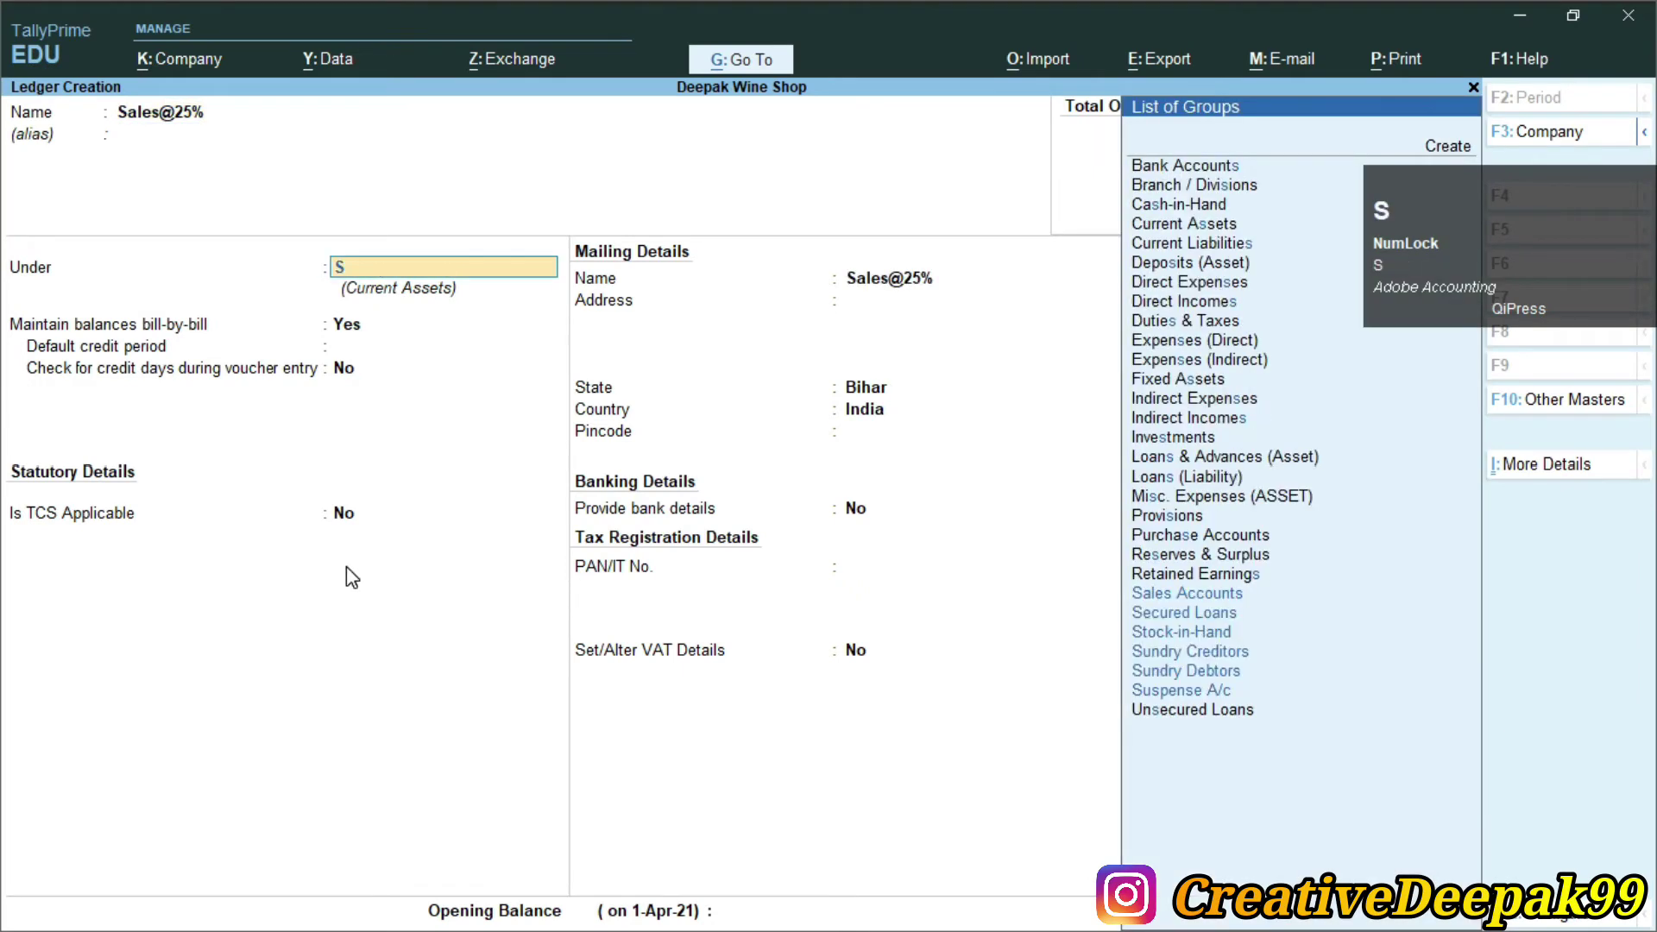
pyautogui.press('Up')
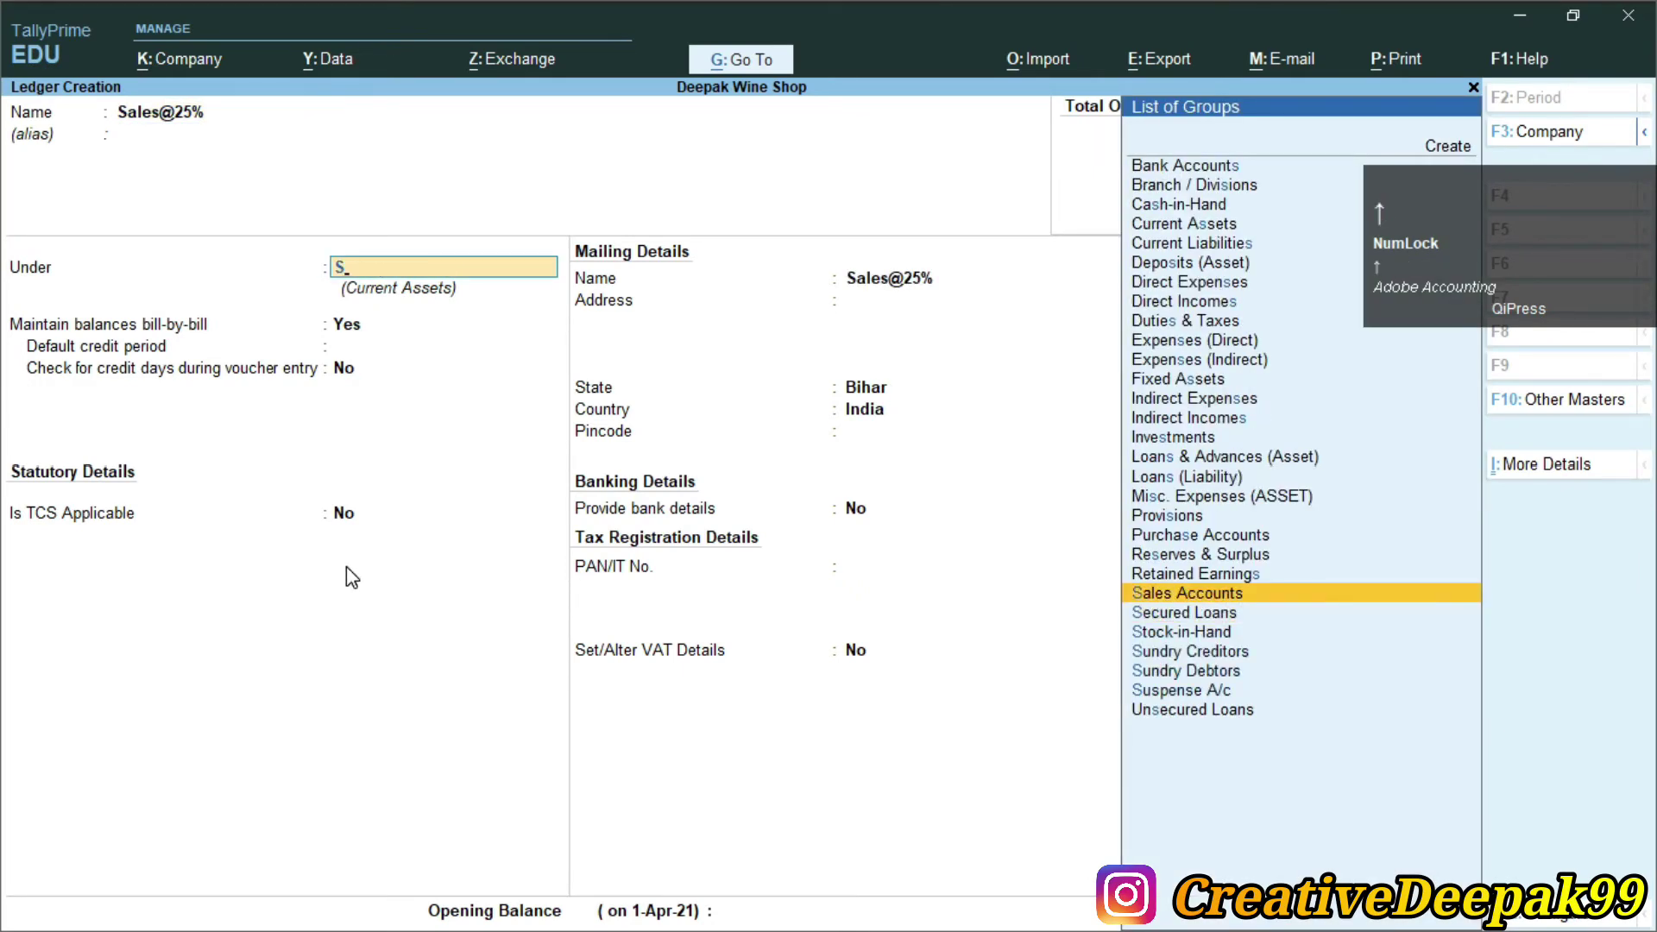
pyautogui.press('Return')
pyautogui.press('Return')
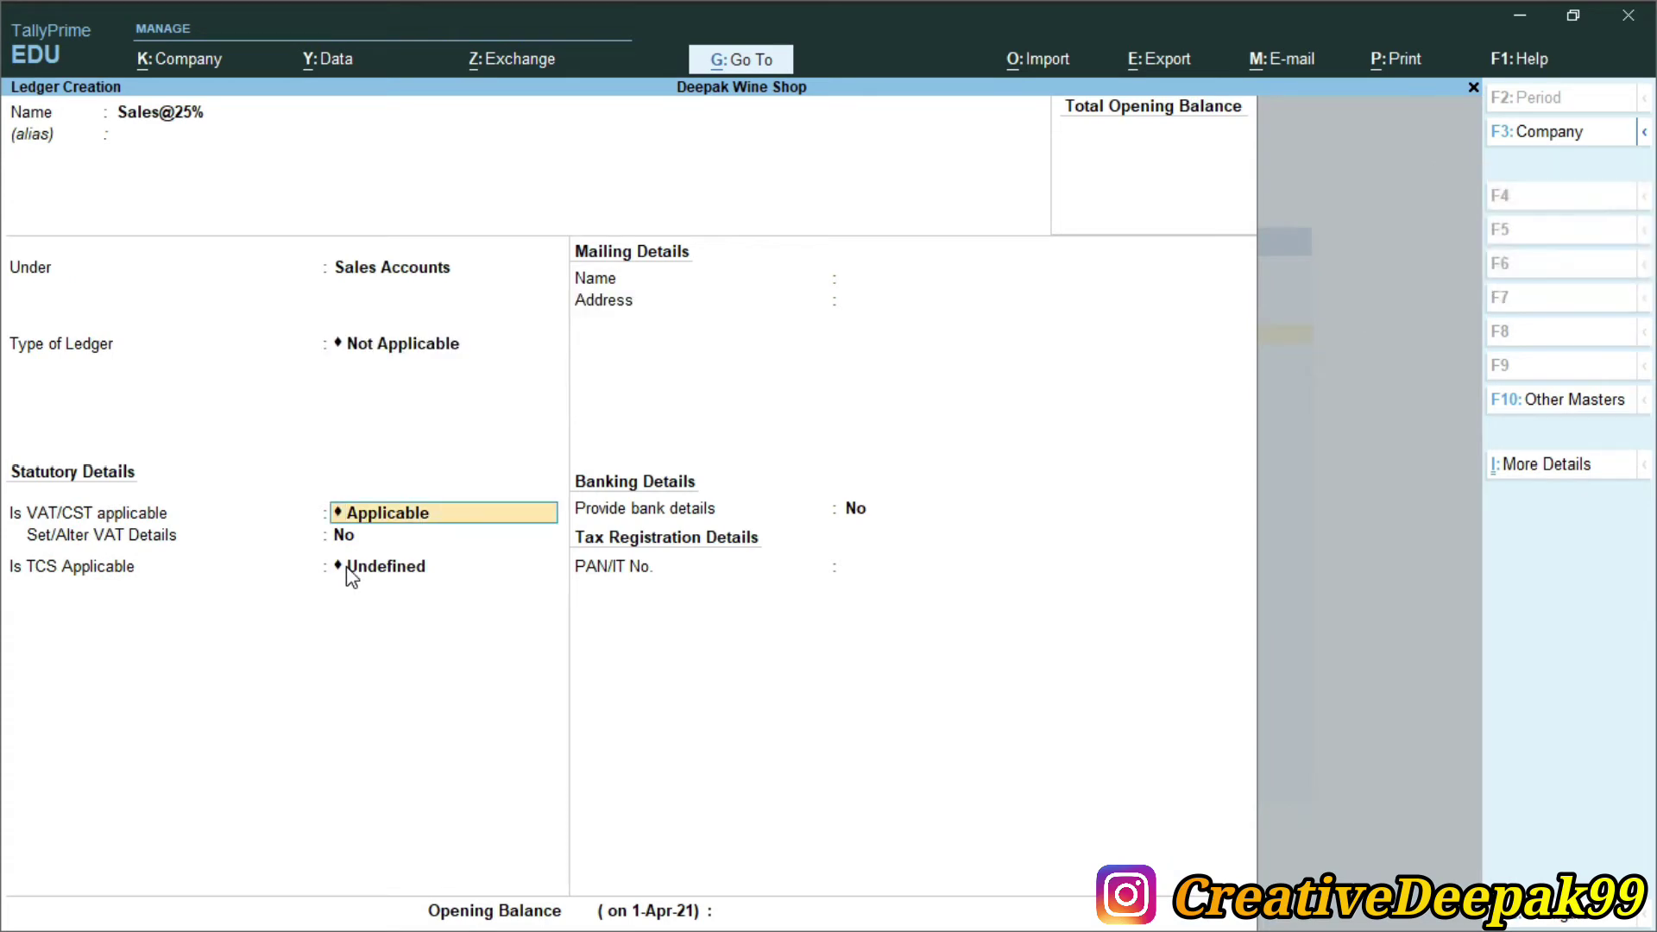
# Make VAT/CST and TCS applicable, nature of goods Alcohol Liquid for Human Consumption, and save
pyautogui.press('Return')
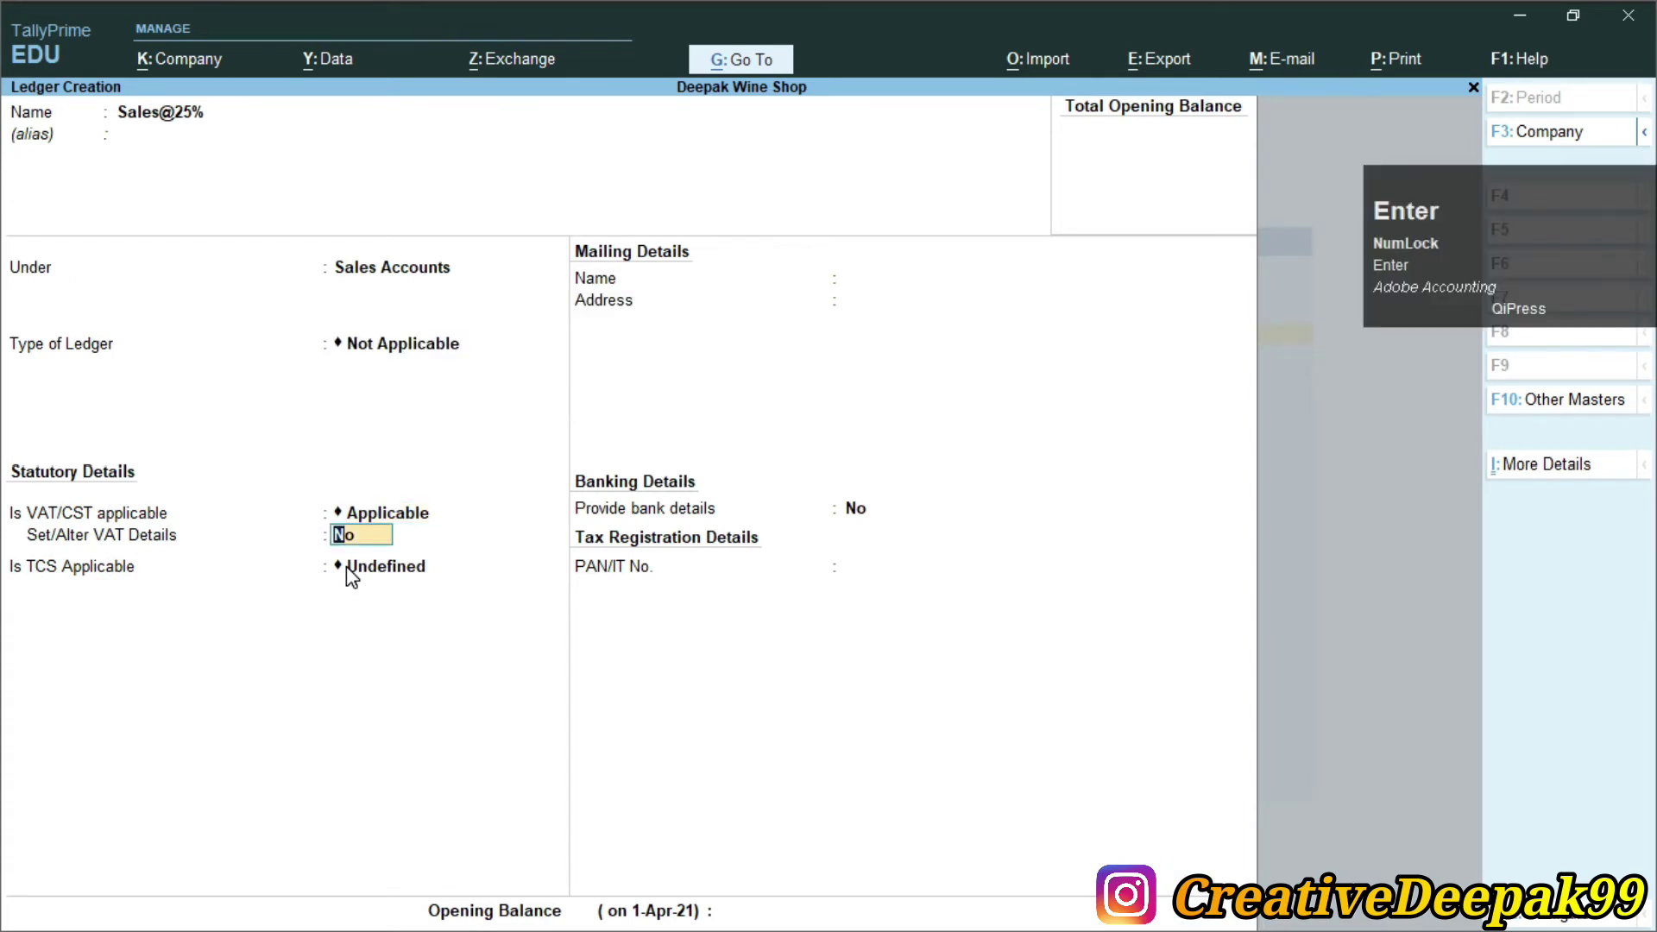
pyautogui.press('Return')
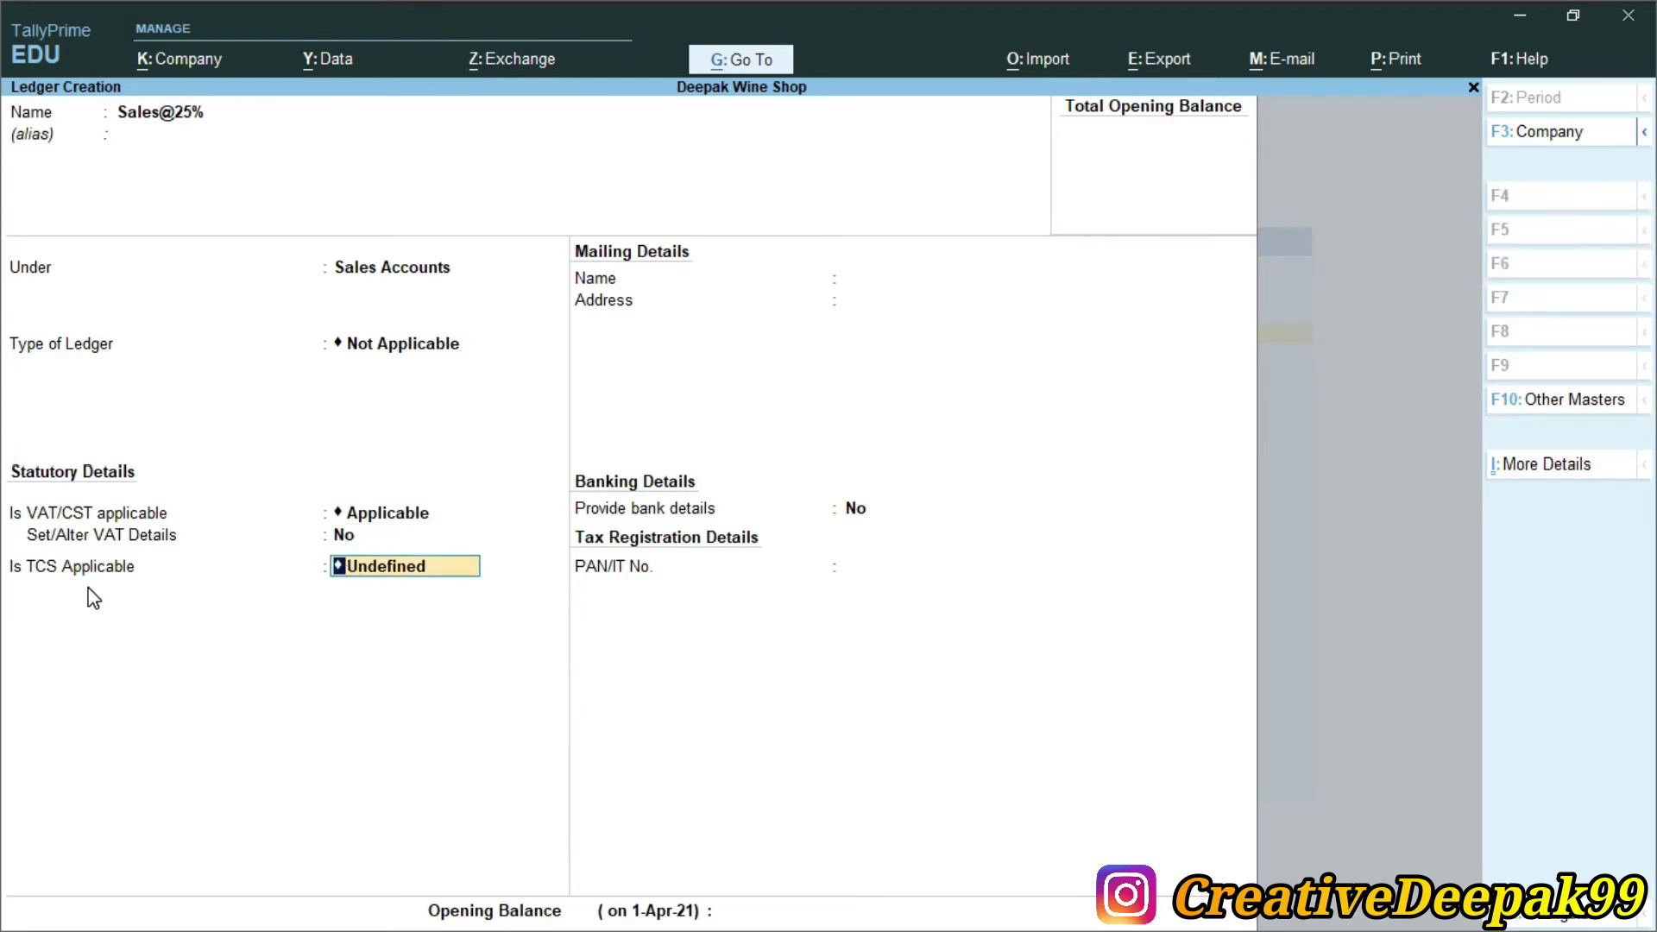
pyautogui.press('space')
pyautogui.press('Down')
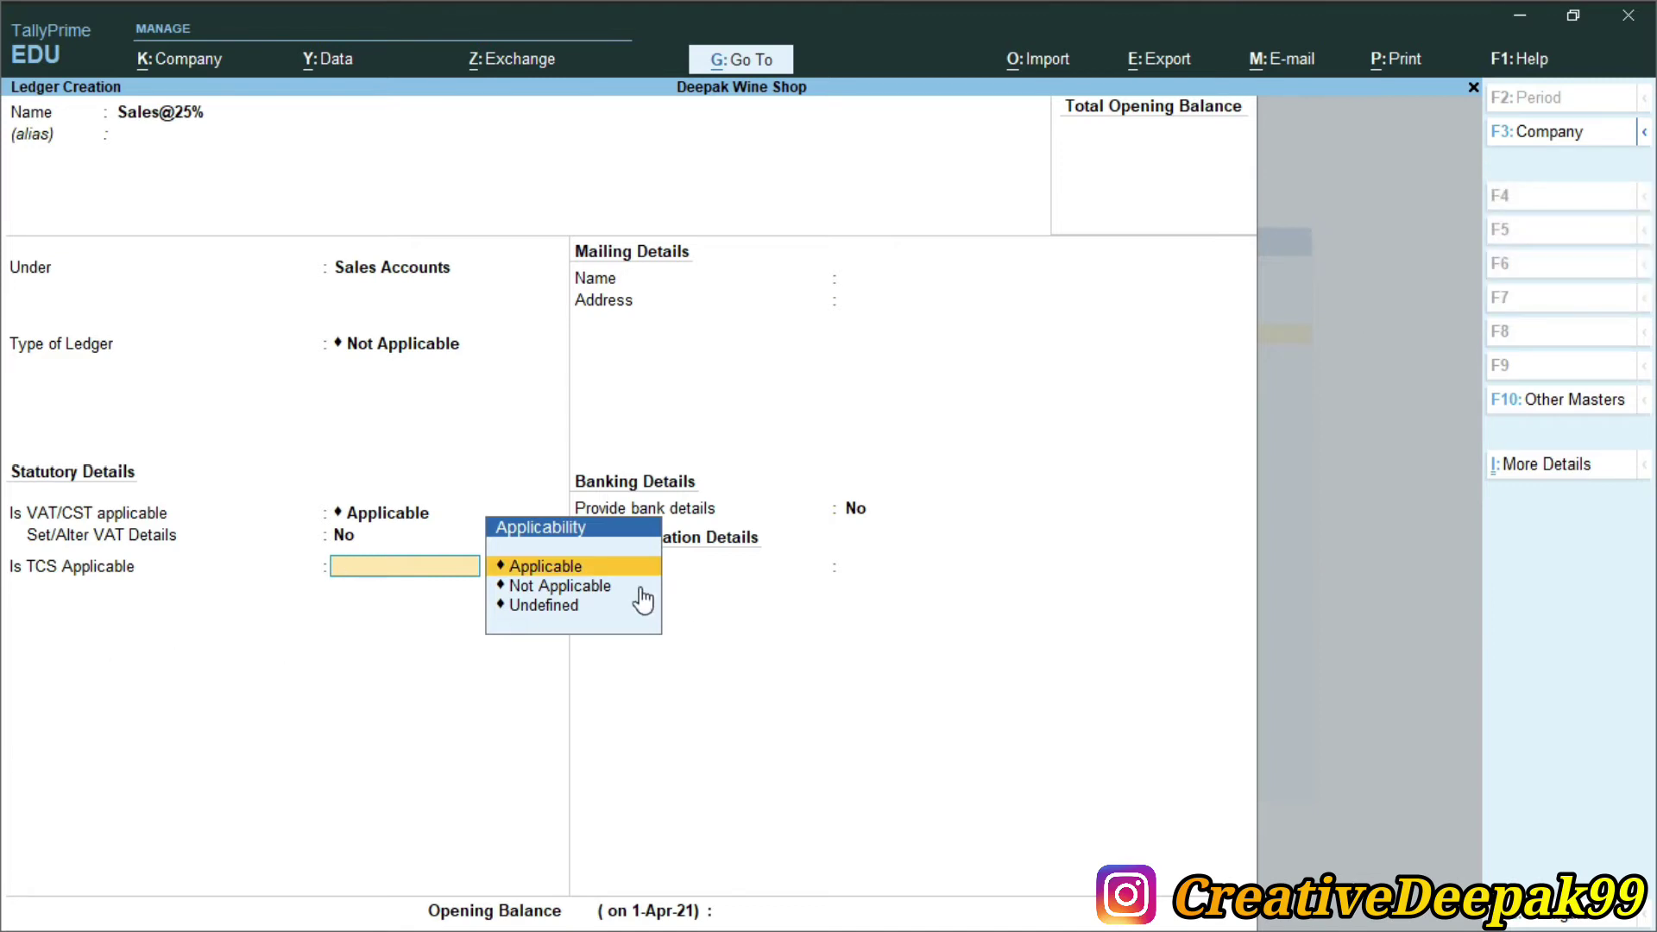
pyautogui.press('Return')
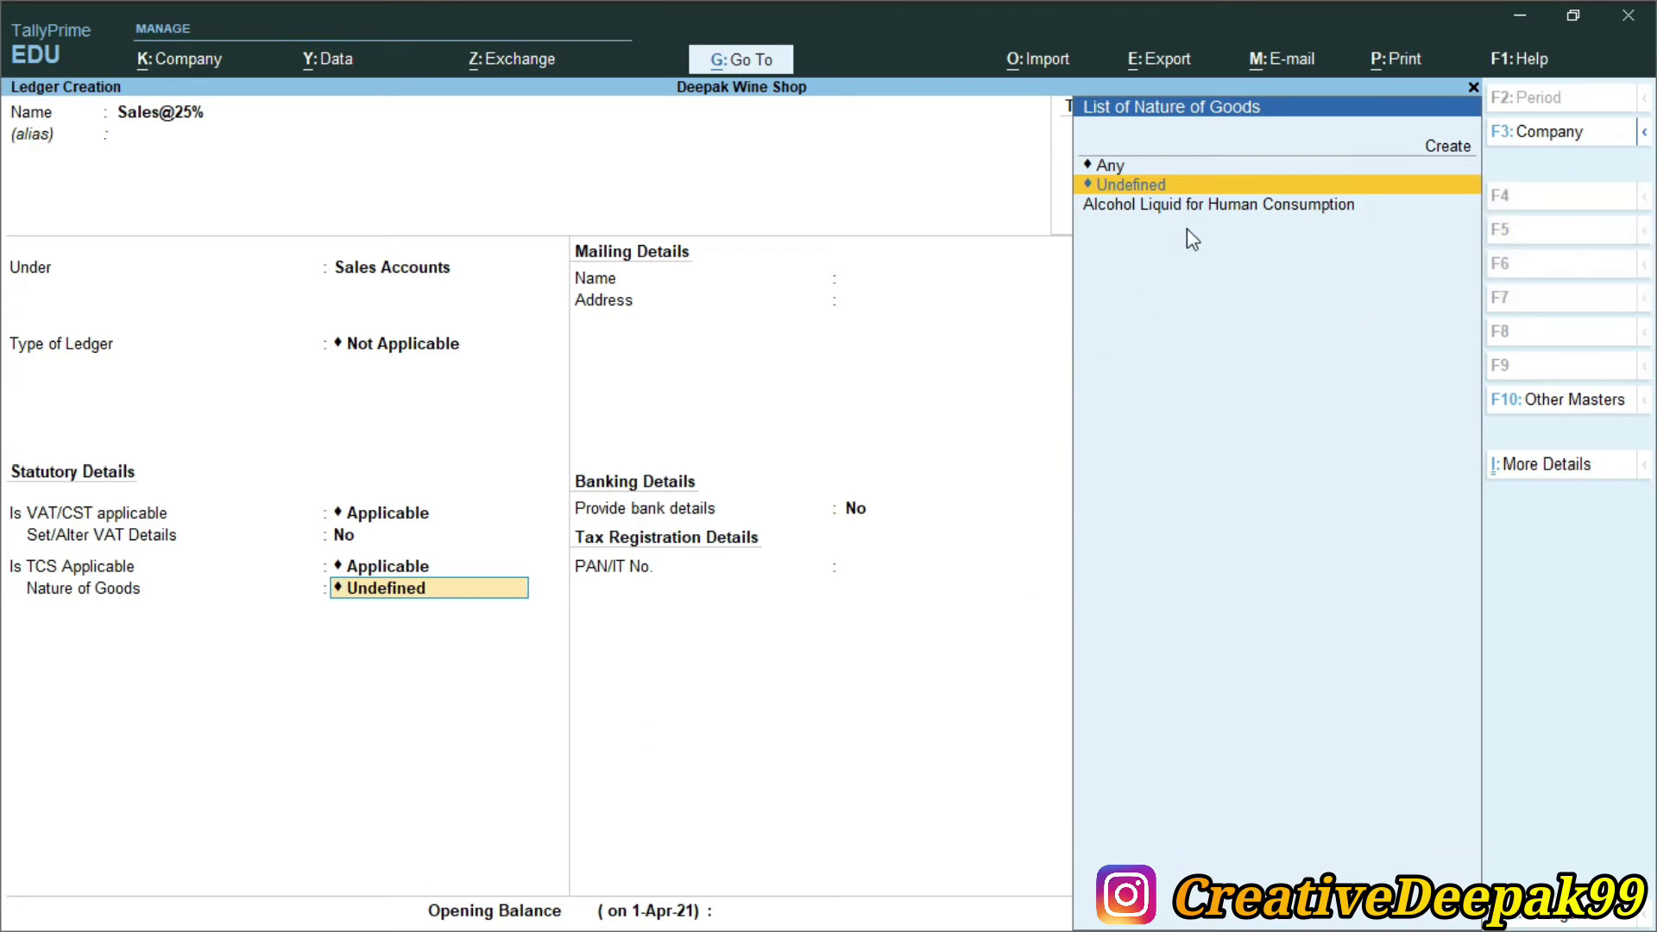
pyautogui.click(1154, 211)
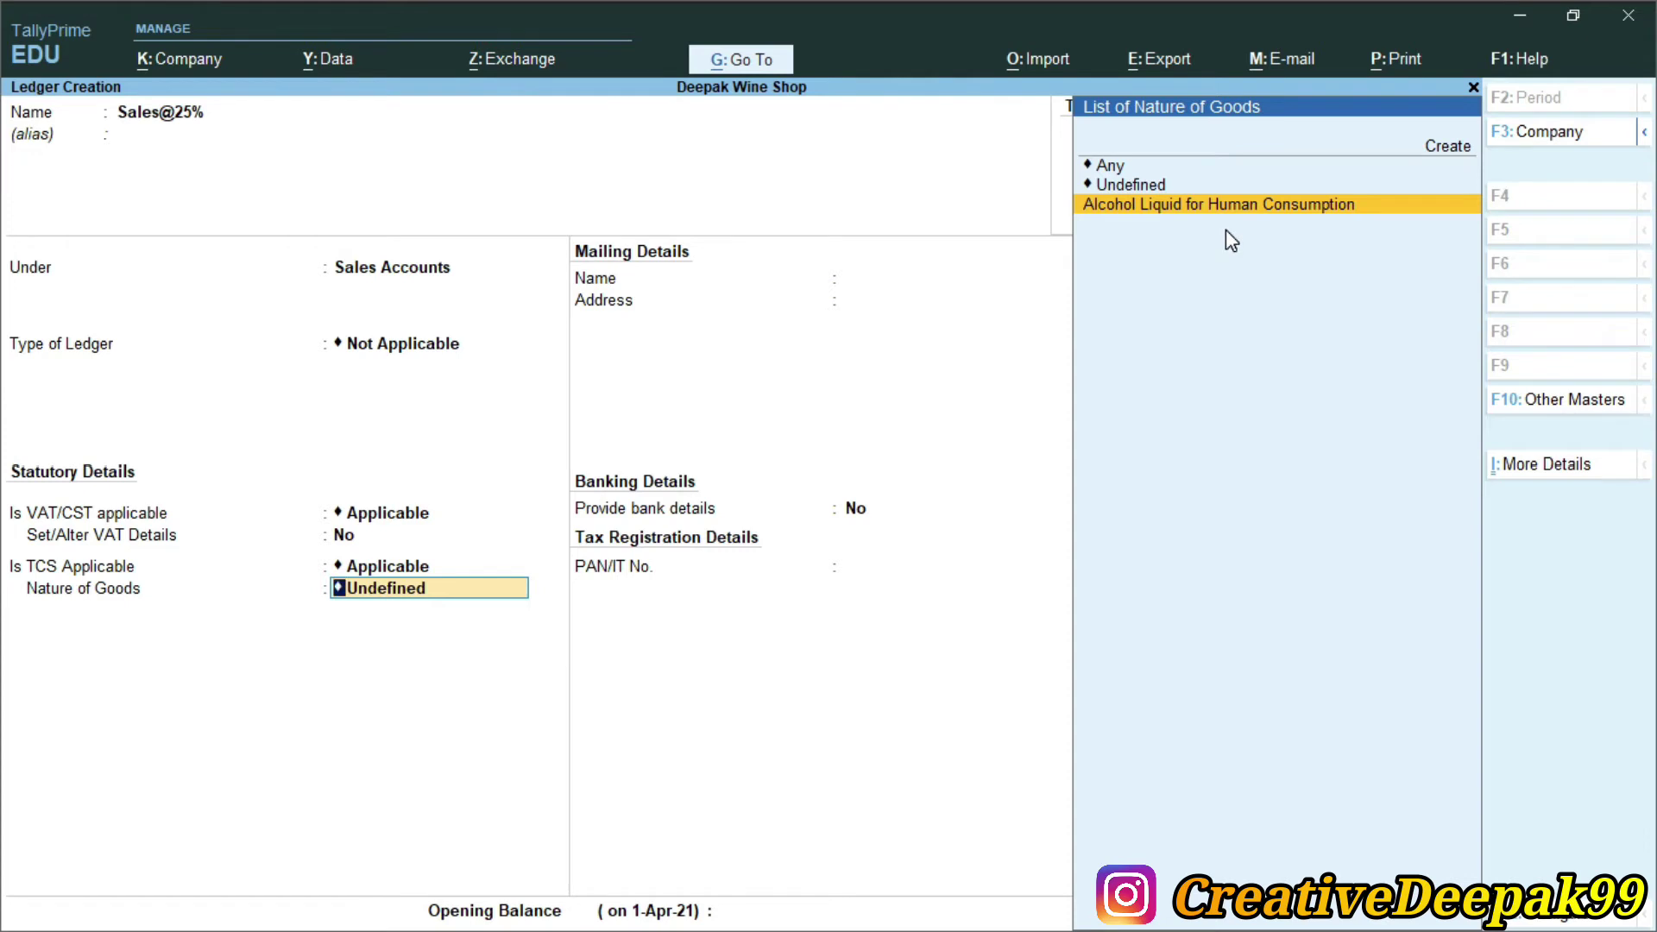
pyautogui.press('Return')
pyautogui.press('Return')
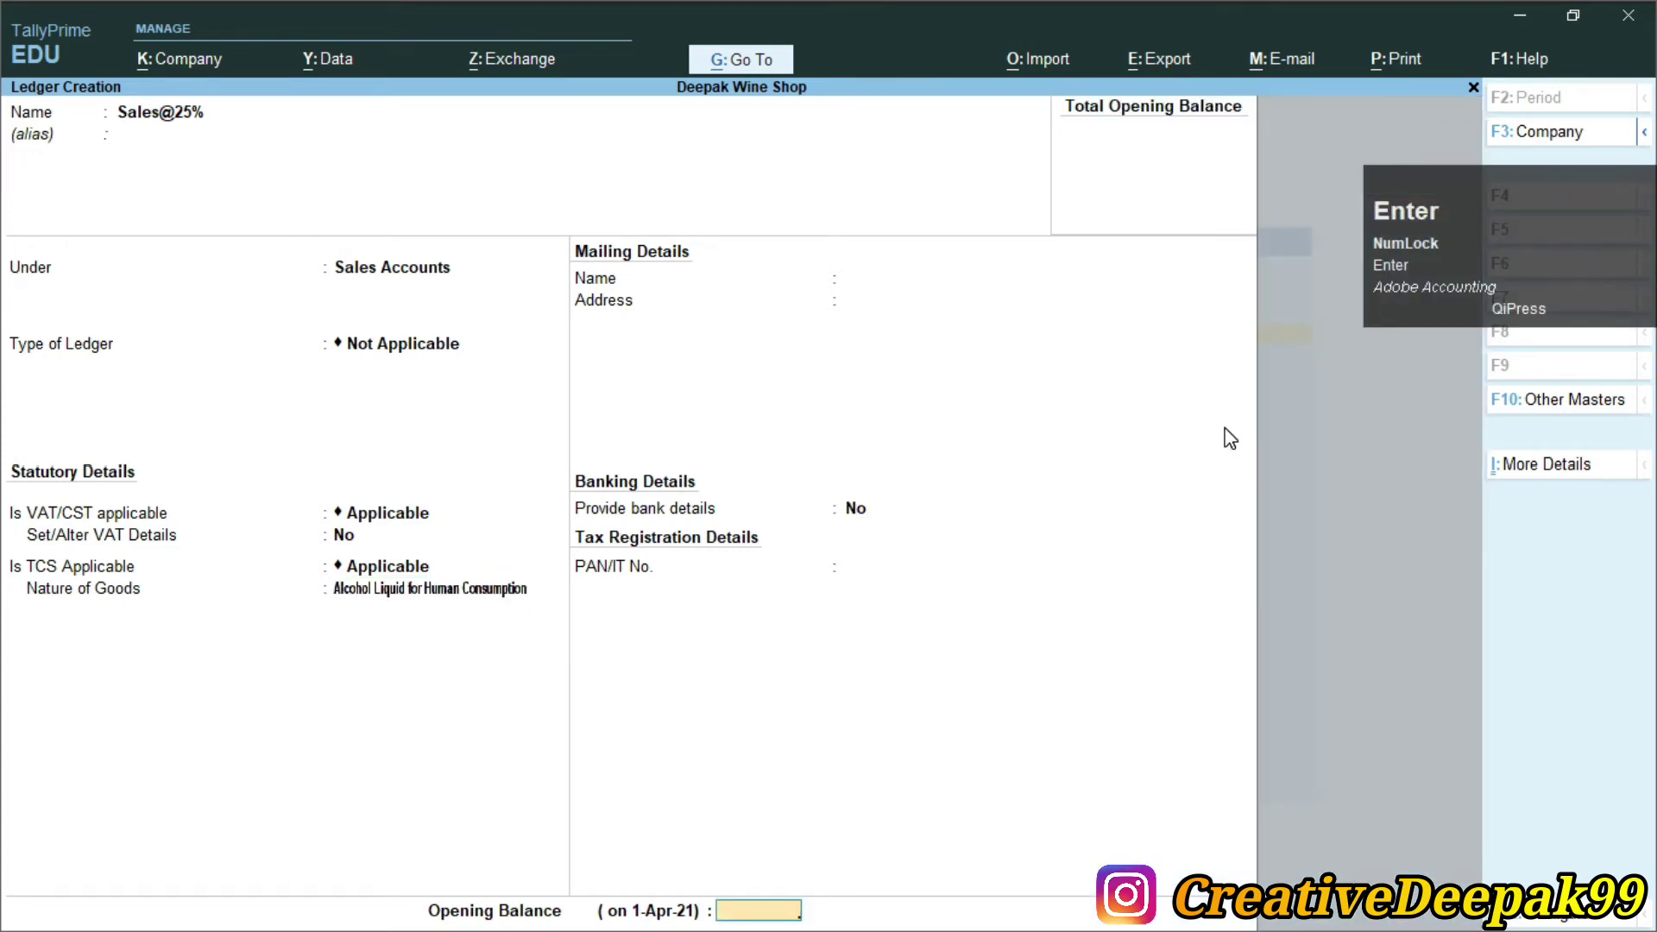
pyautogui.press('Return')
pyautogui.press('Return')
pyautogui.hotkey('alt', 'Tab')
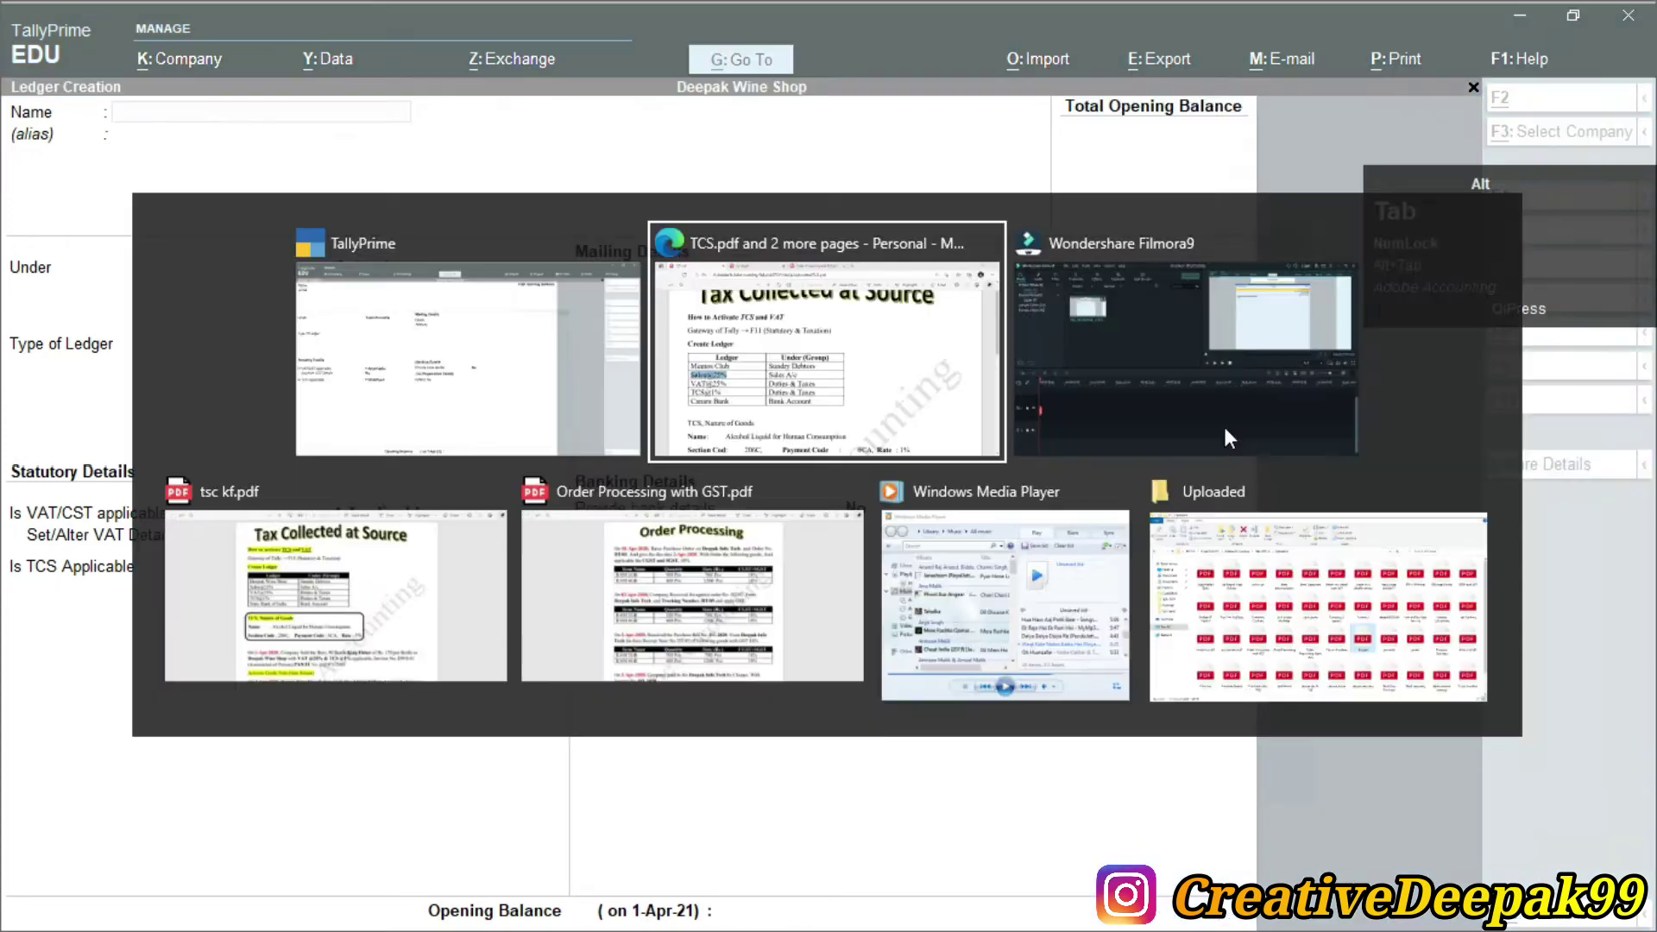
# Create a VAT@25% ledger under Duties & Taxes with duty type VAT
pyautogui.moveTo(183, 586); pyautogui.dragTo(361, 575)
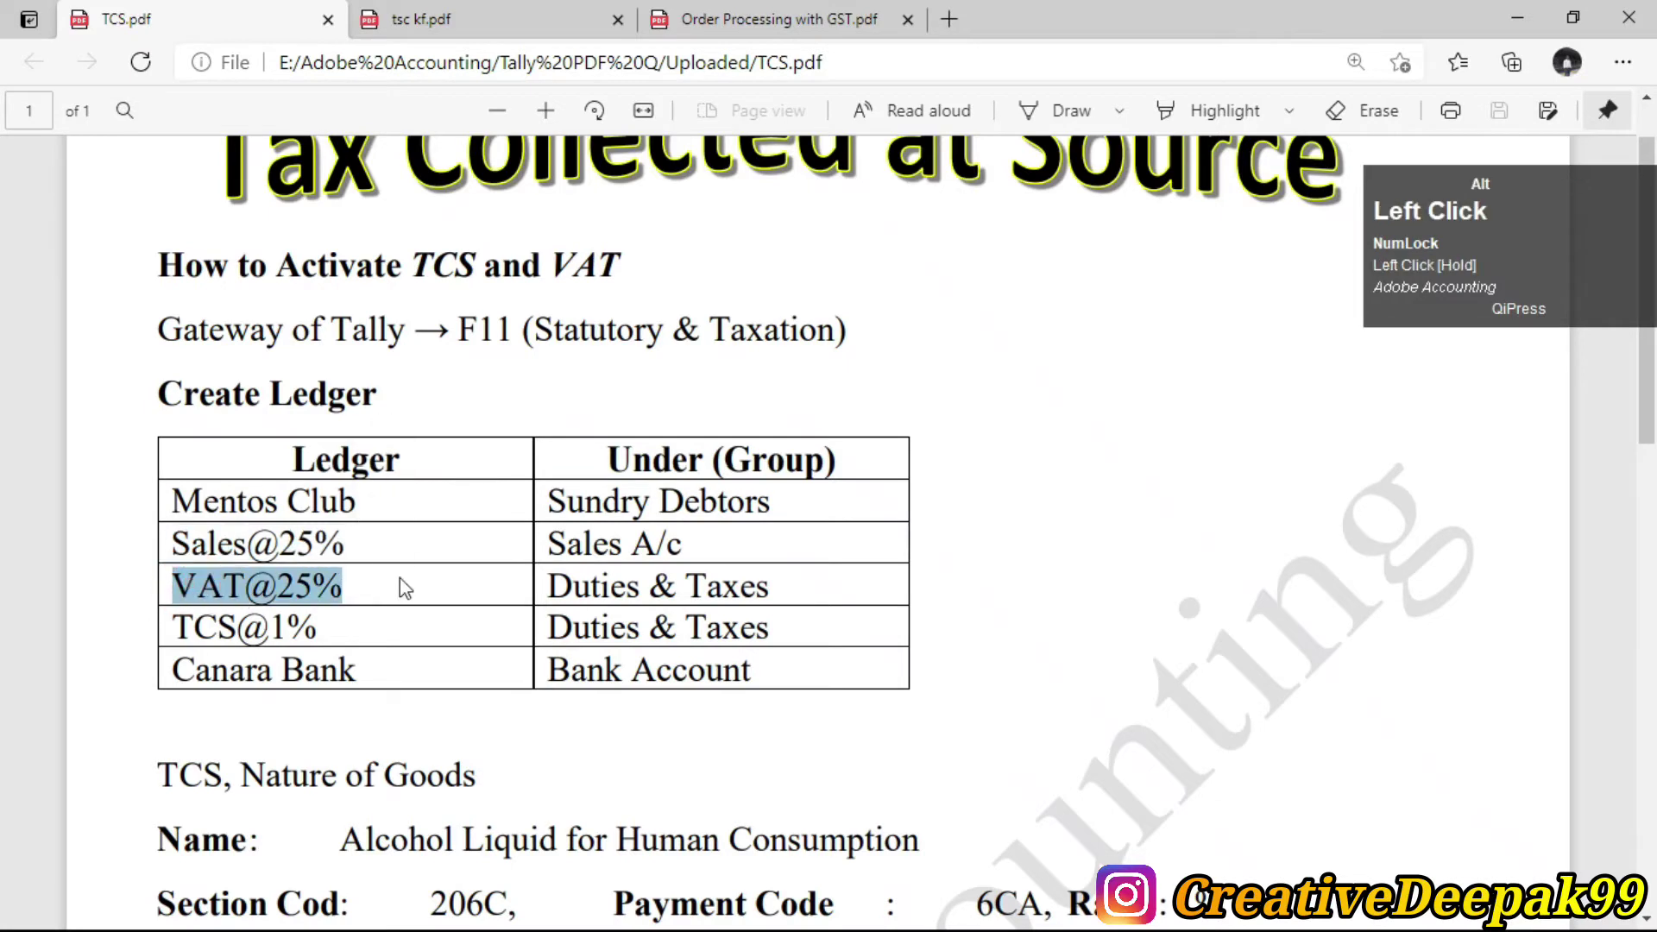
pyautogui.hotkey('alt', 'Tab')
pyautogui.write('VA')
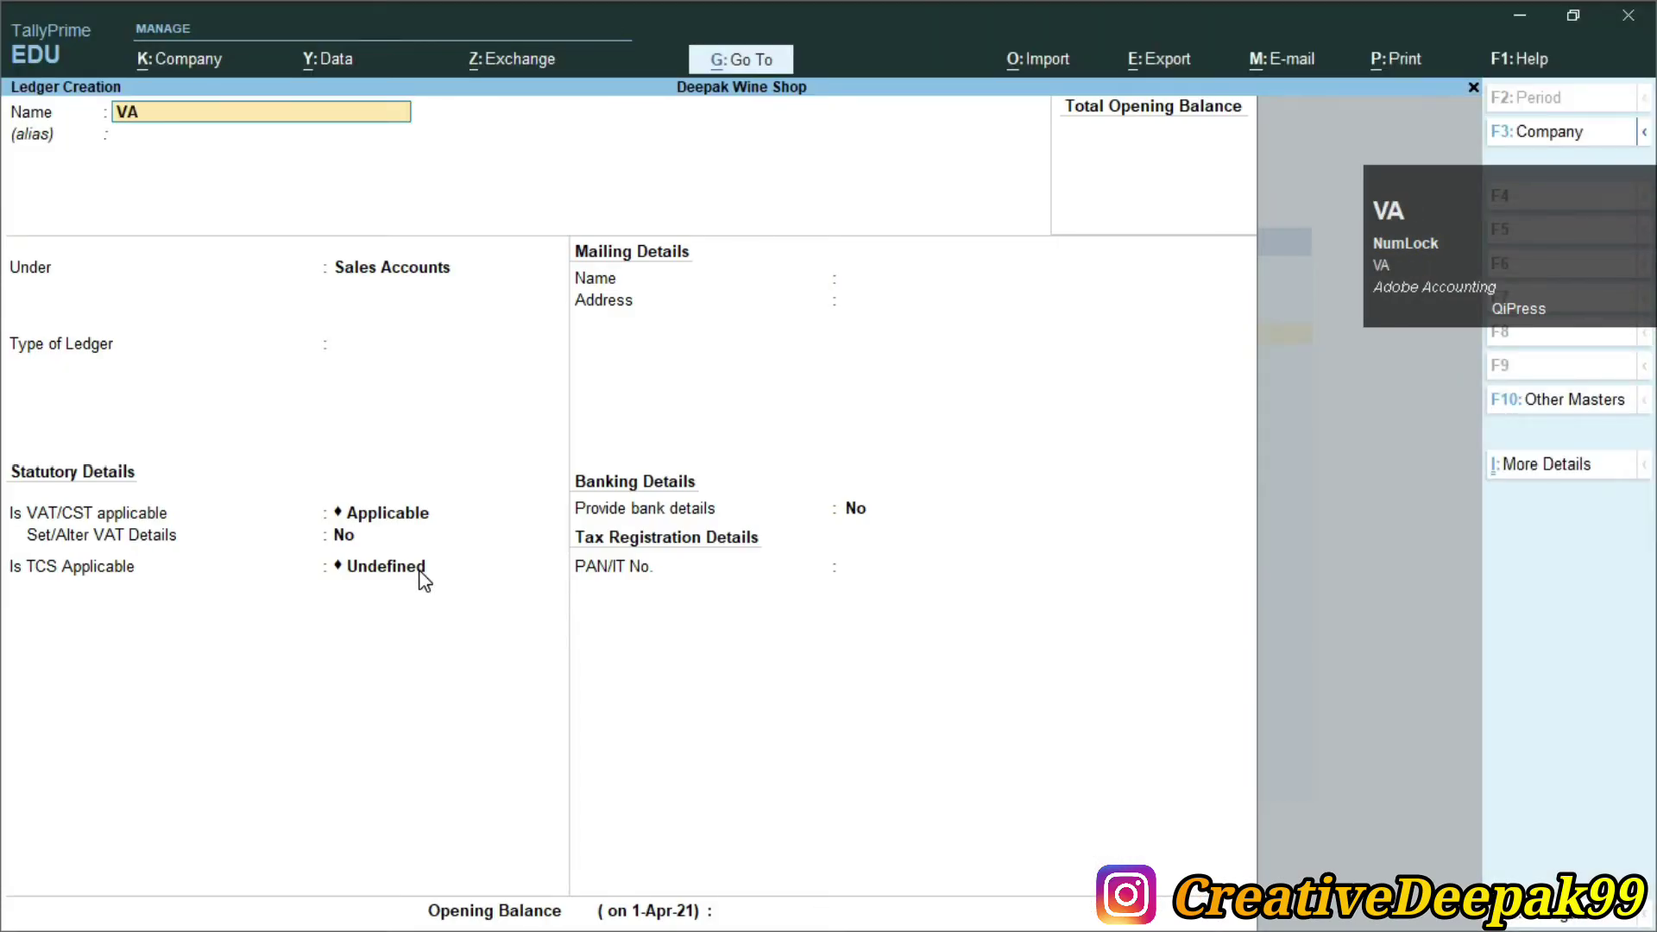
pyautogui.write('T@25%')
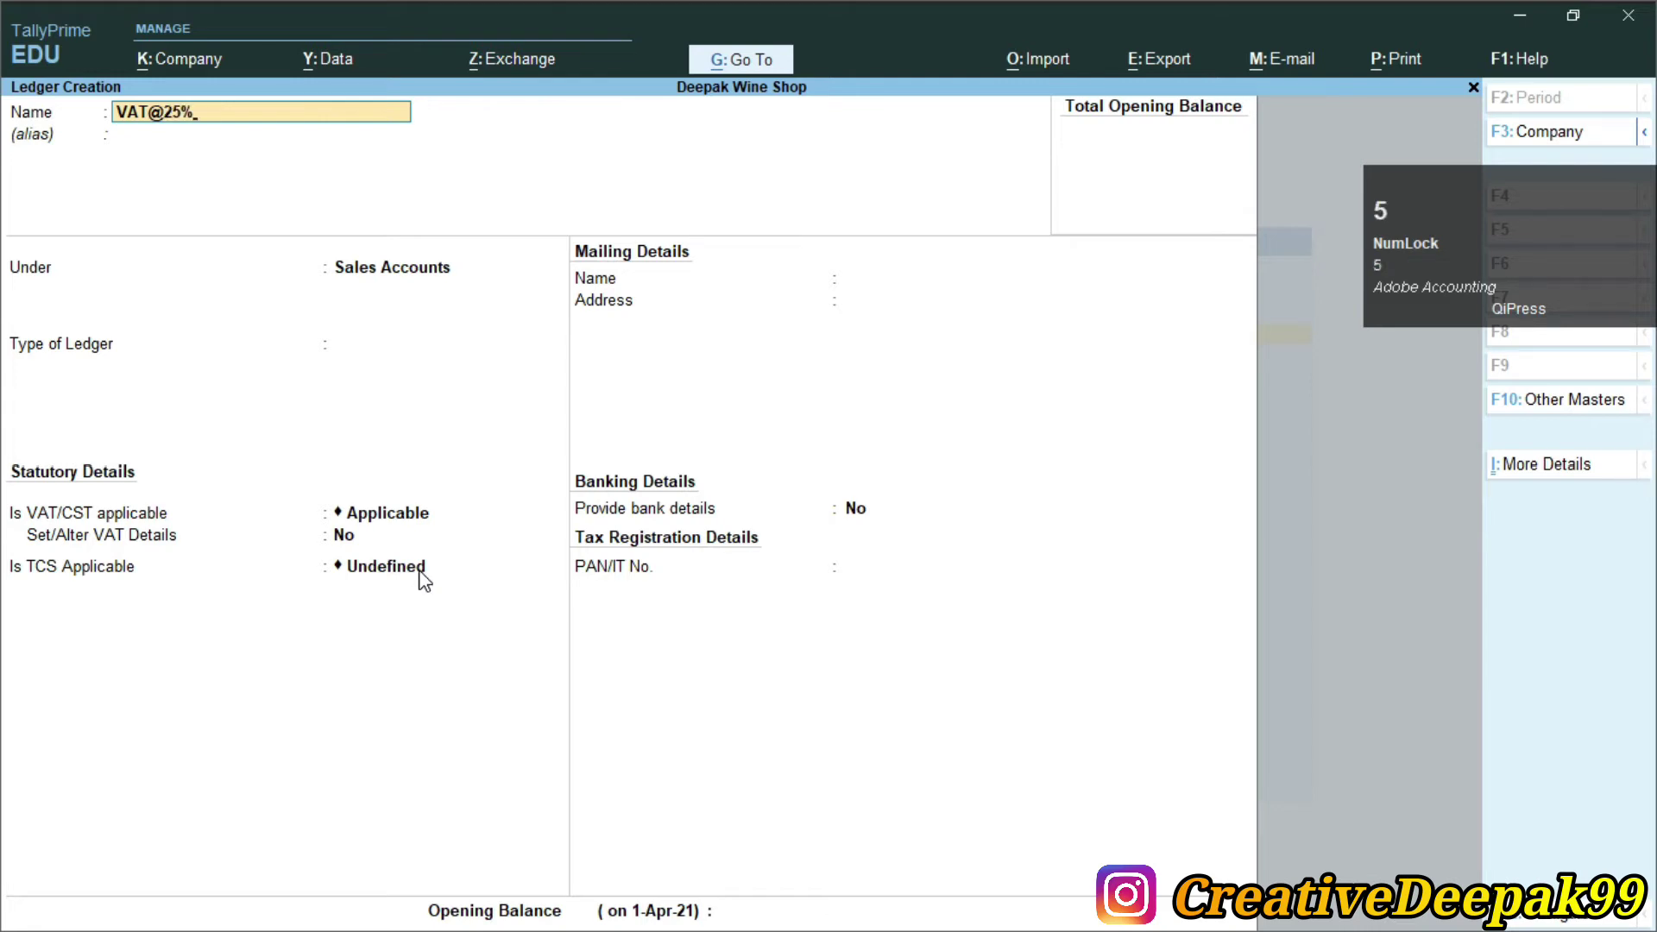
pyautogui.press('Return')
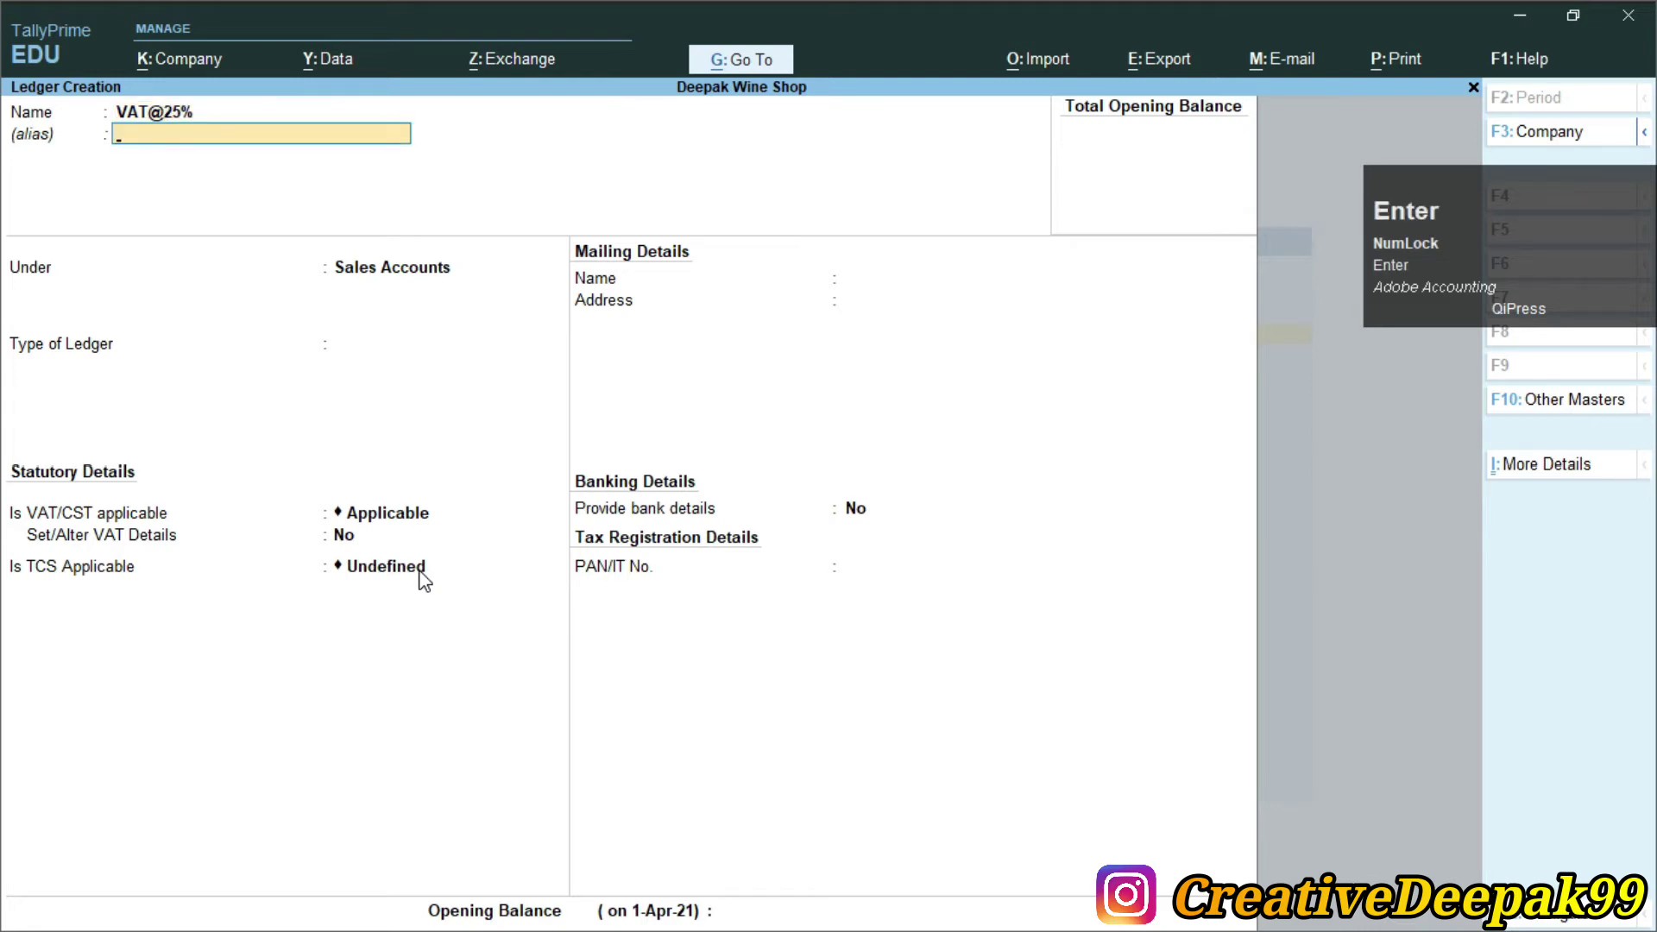
pyautogui.press('Return')
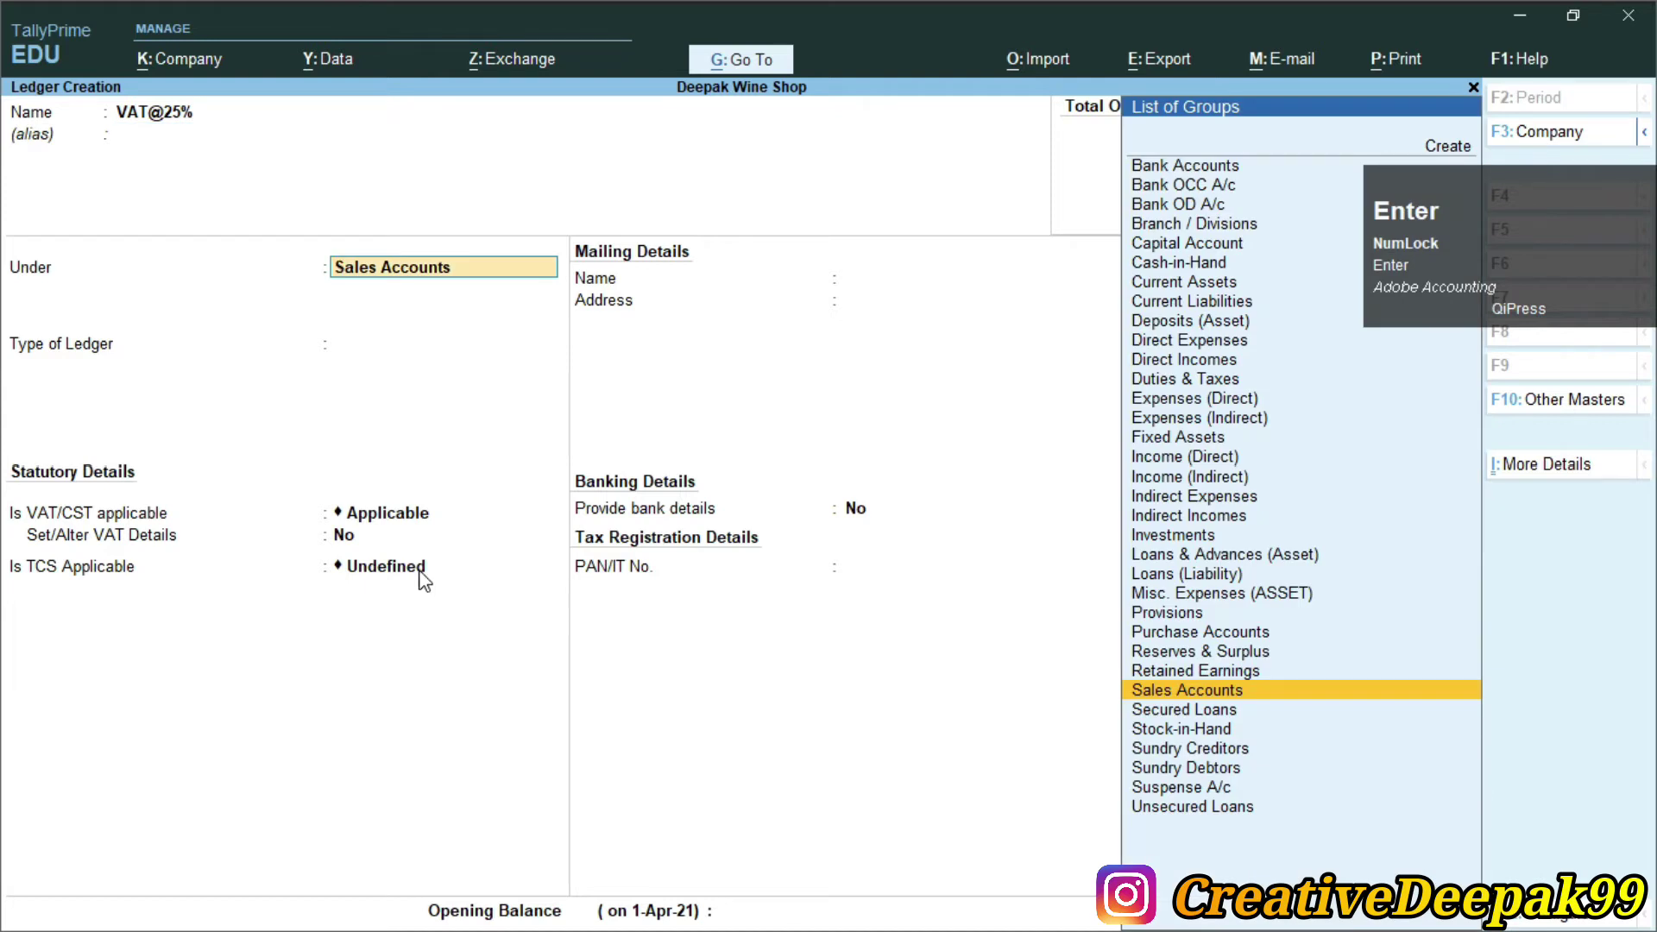
pyautogui.write('D')
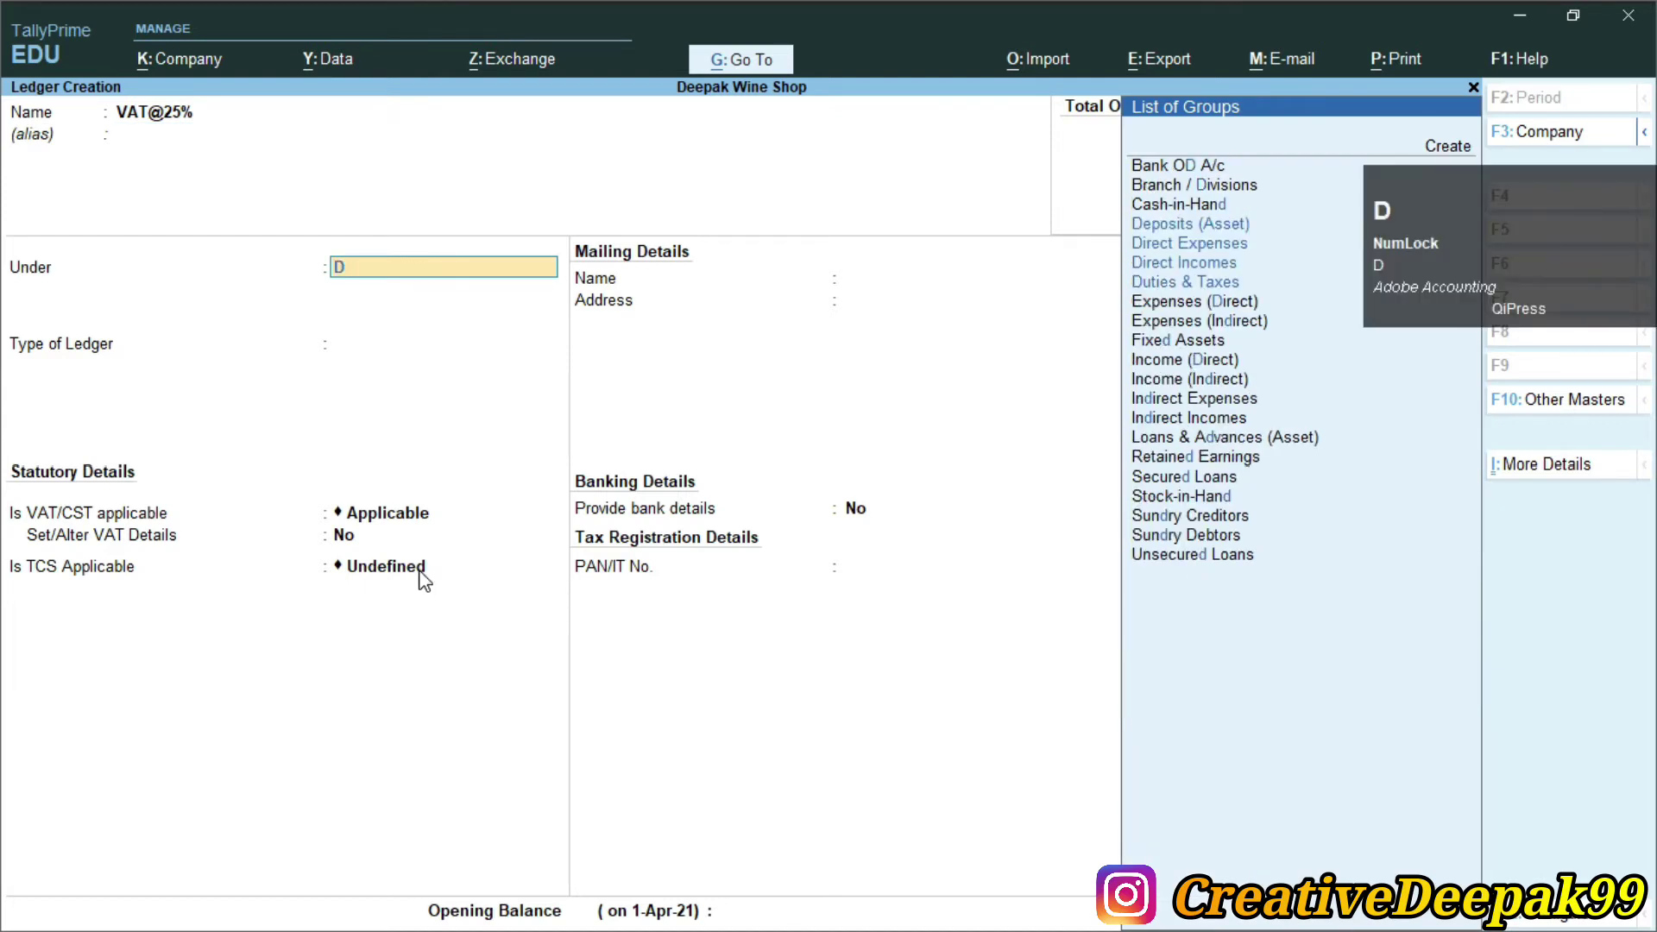
pyautogui.press('Return')
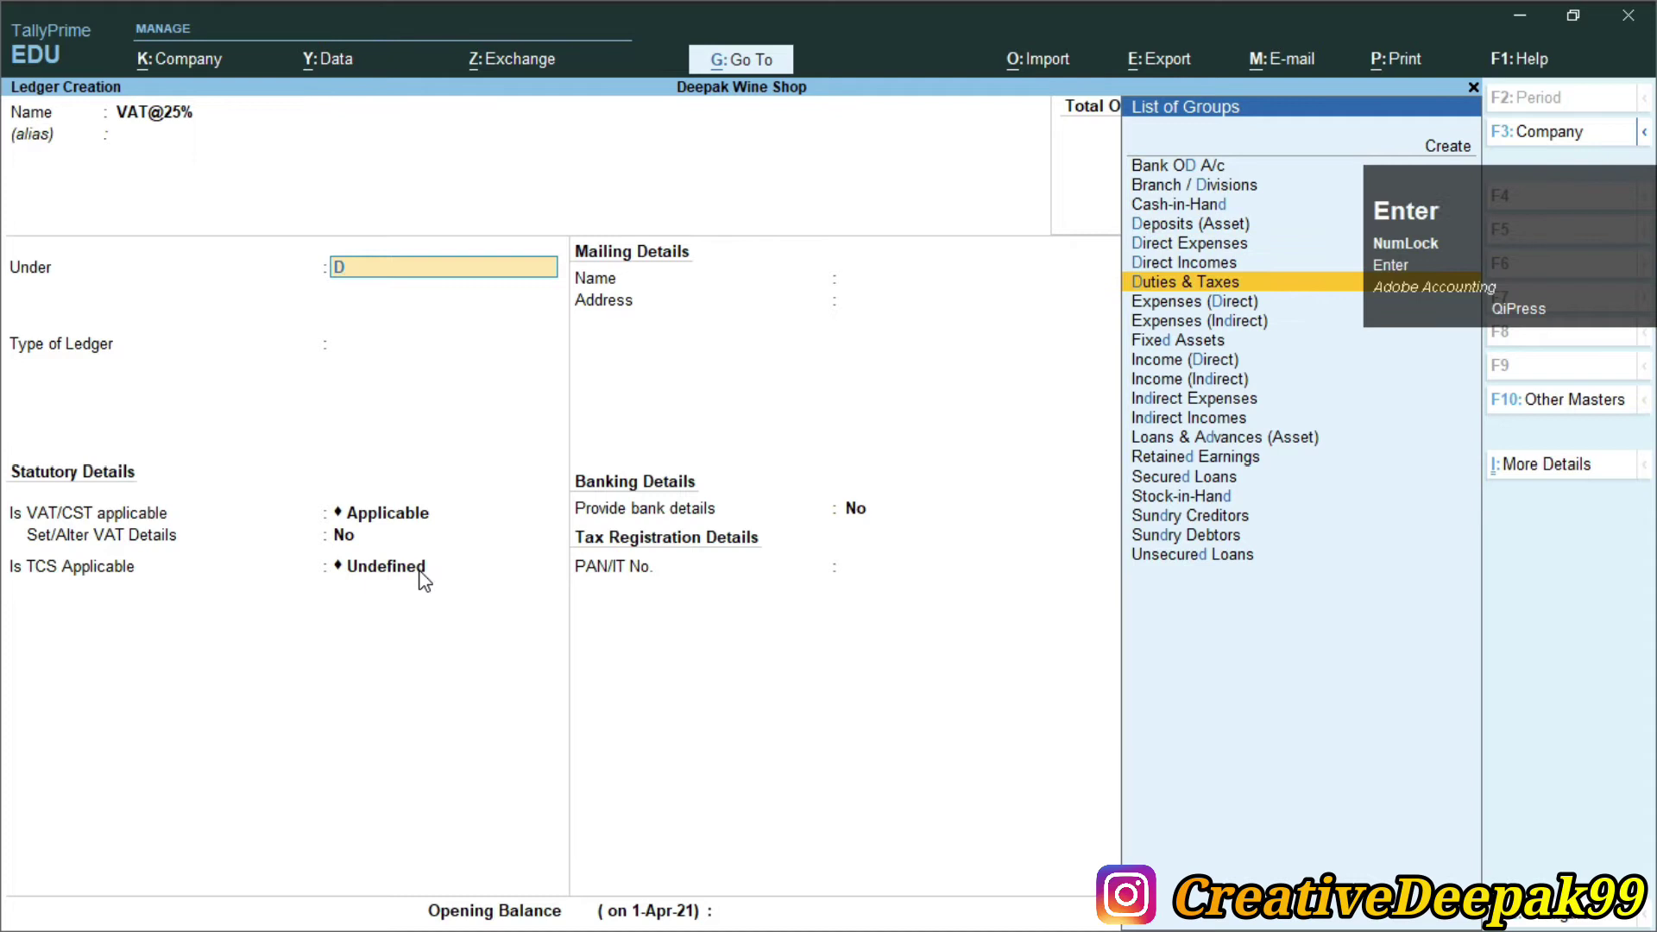
pyautogui.press('Down')
pyautogui.press('Down')
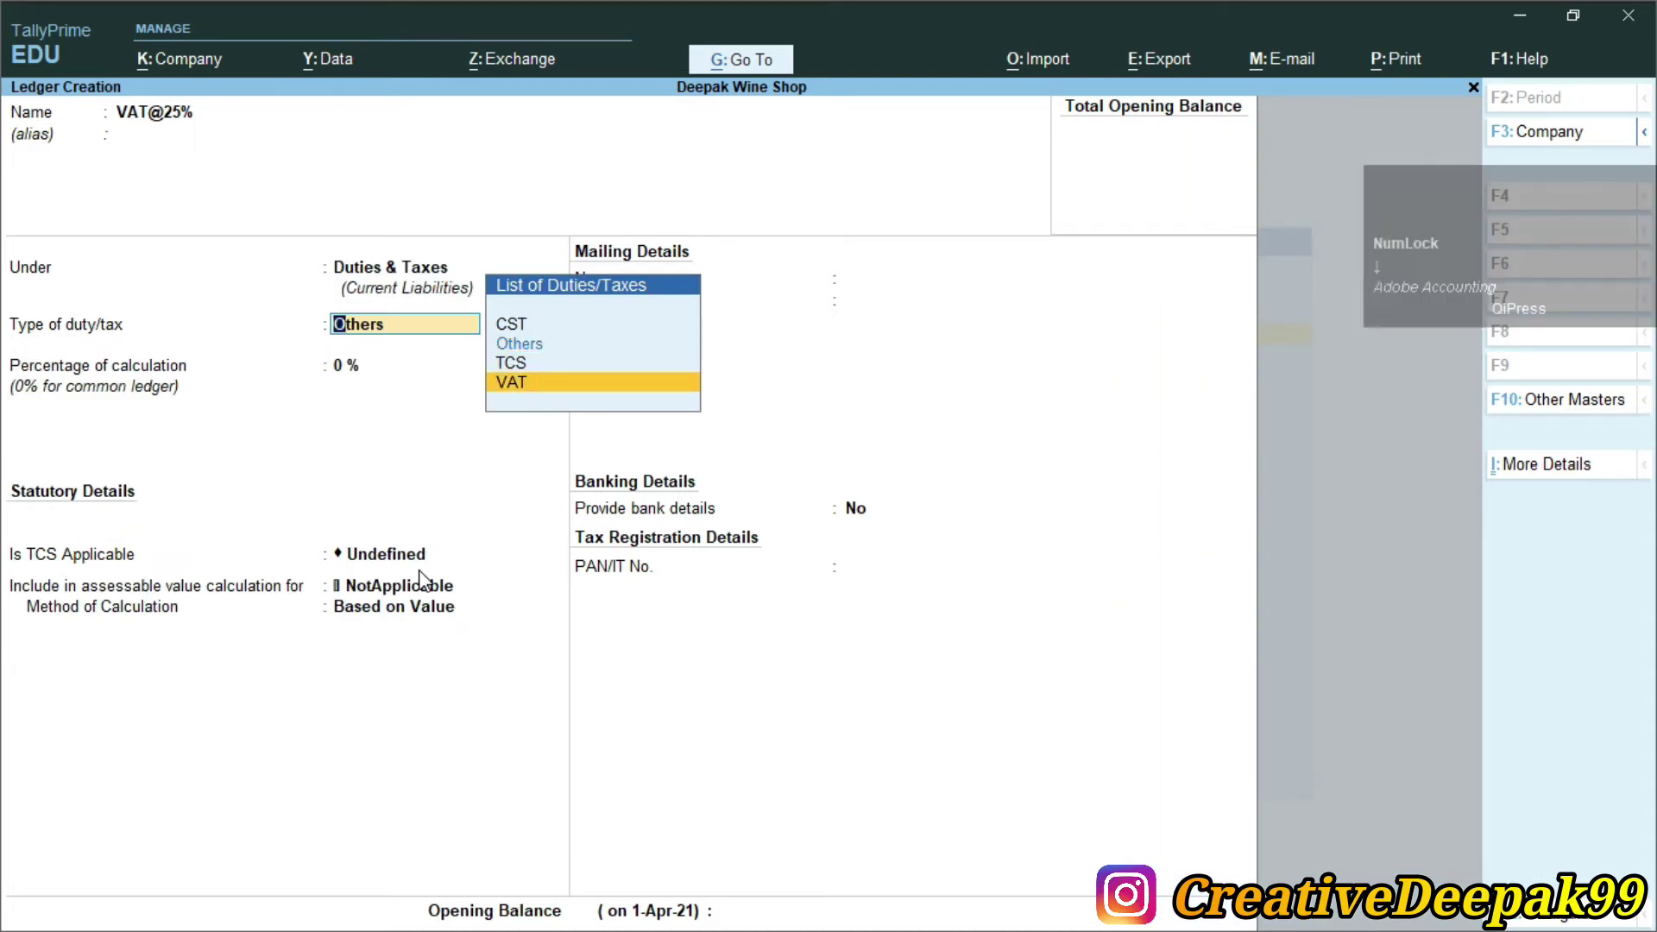
pyautogui.press('Return')
# Keep 0% and no rounding, make TCS applicable for Alcohol Liquid for Human Consumption
pyautogui.press('Return')
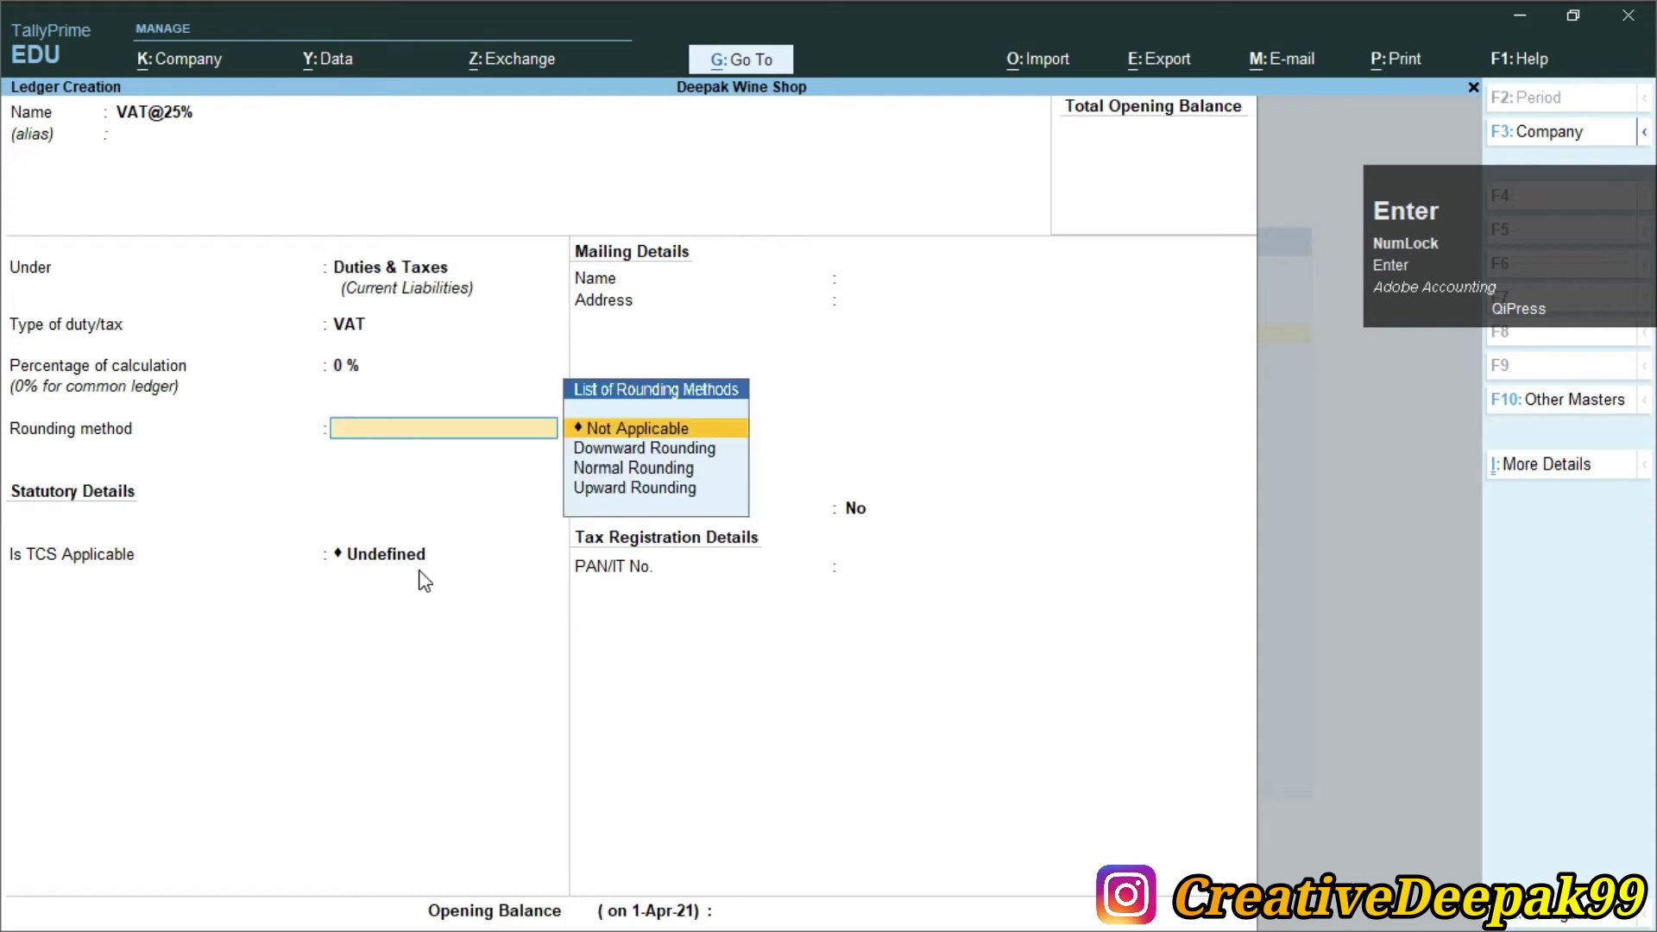
pyautogui.press('Return')
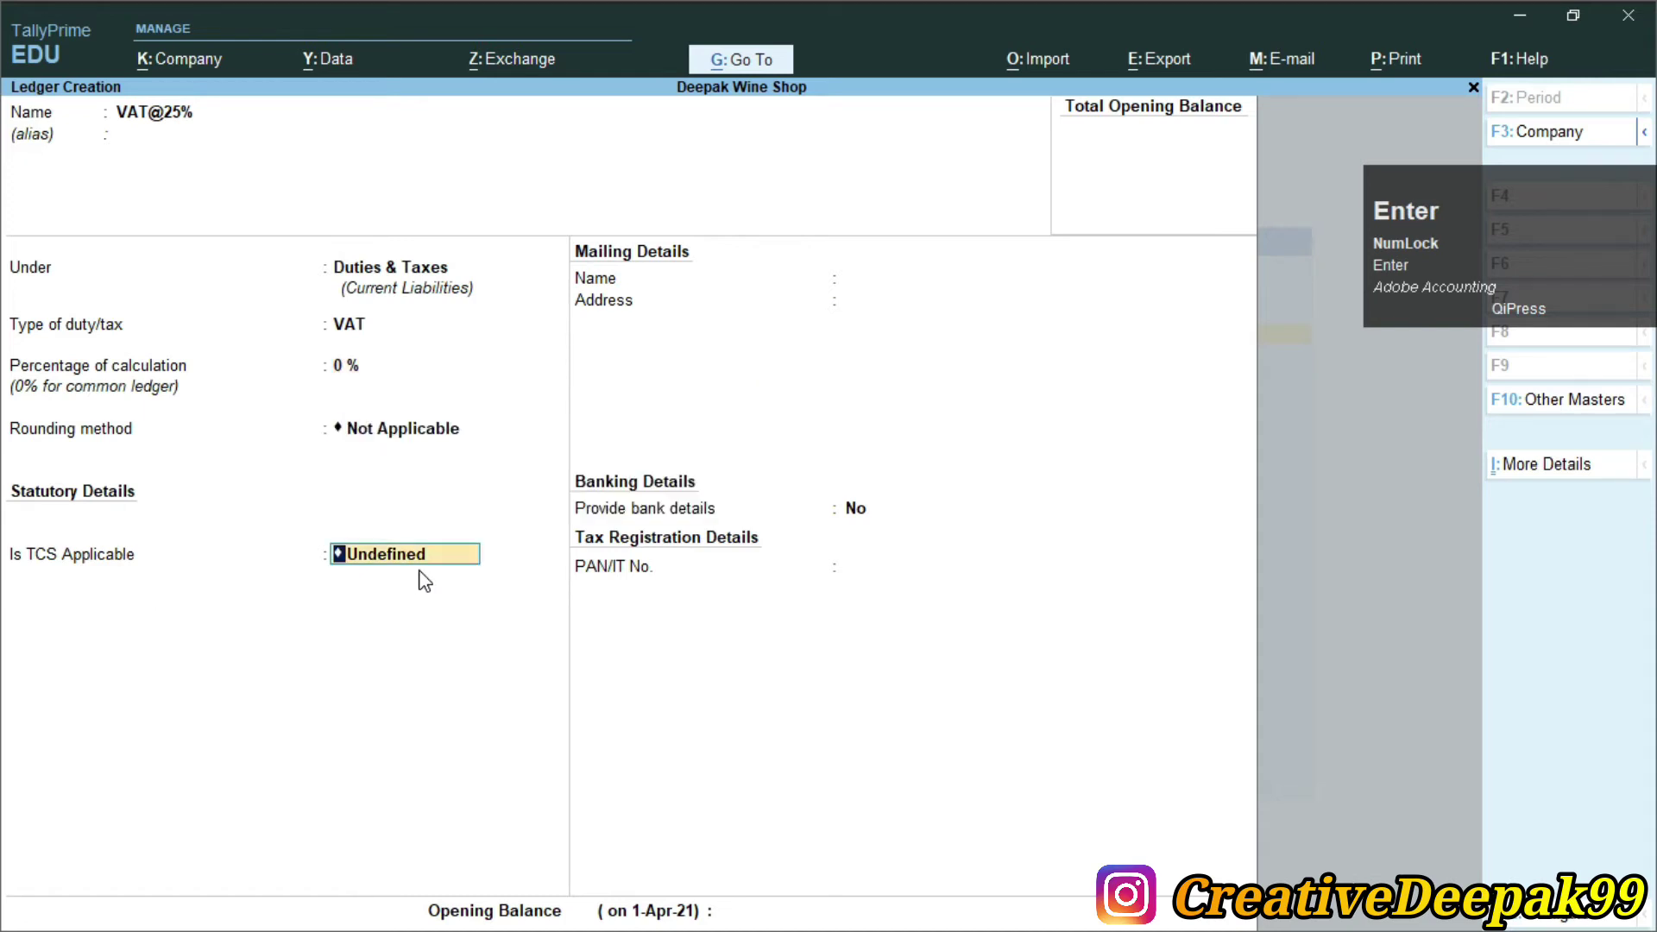
pyautogui.press('space')
pyautogui.press('Down')
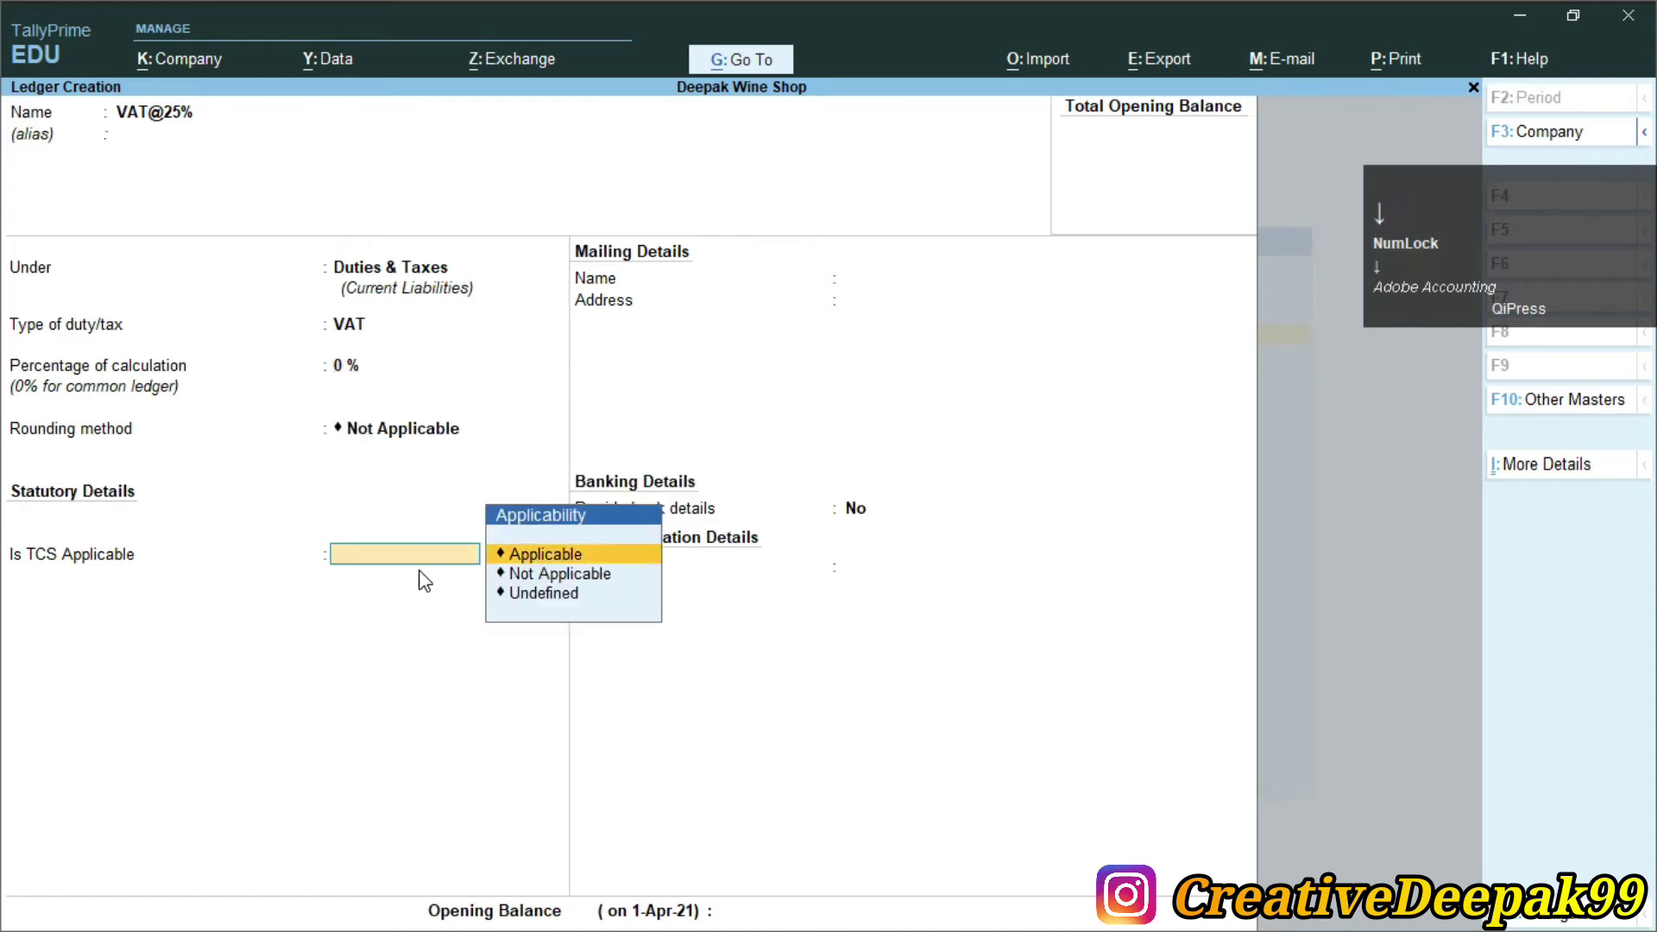
pyautogui.press('Return')
pyautogui.press('Down')
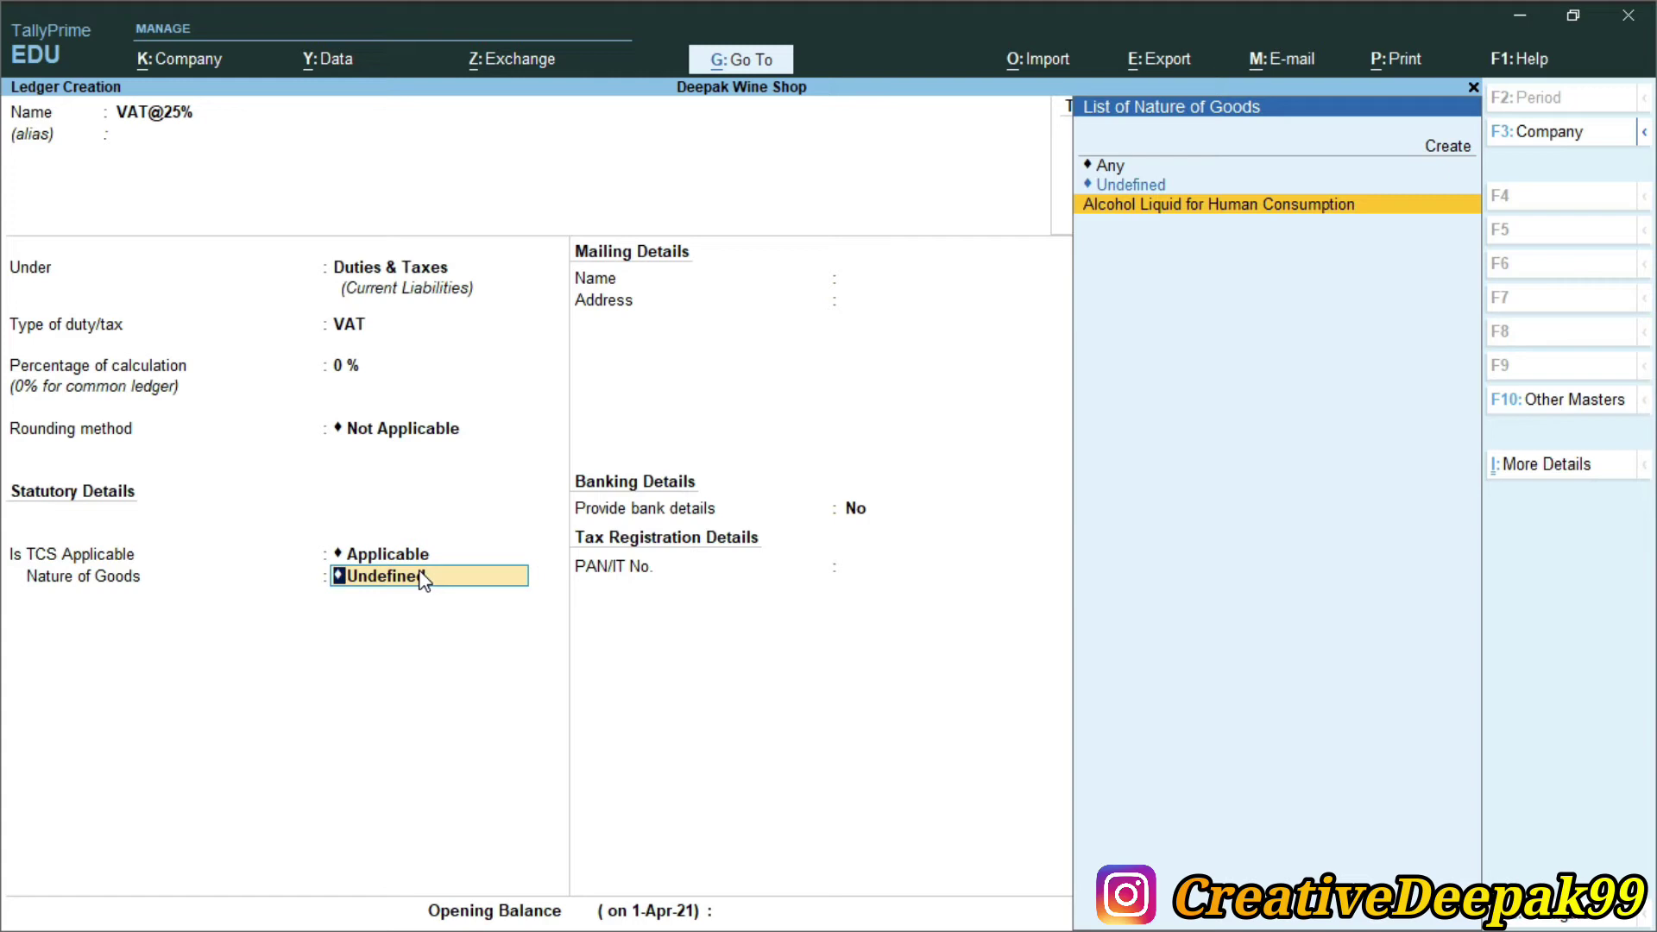
pyautogui.click(1254, 204)
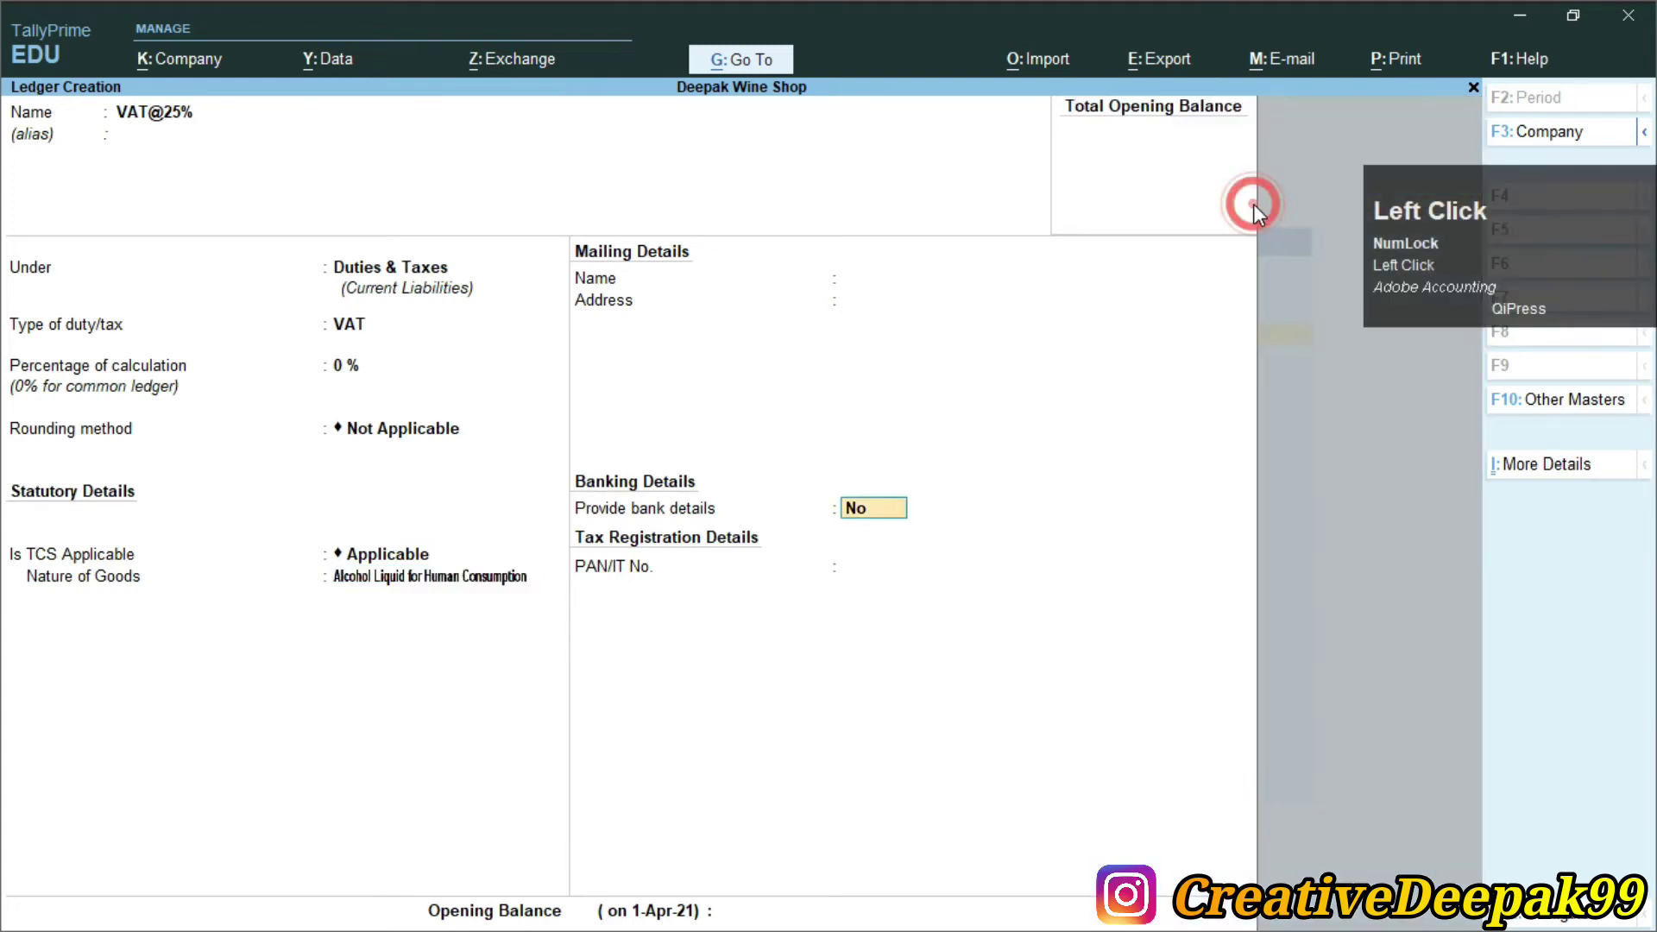
pyautogui.press('Return')
pyautogui.press('Return')
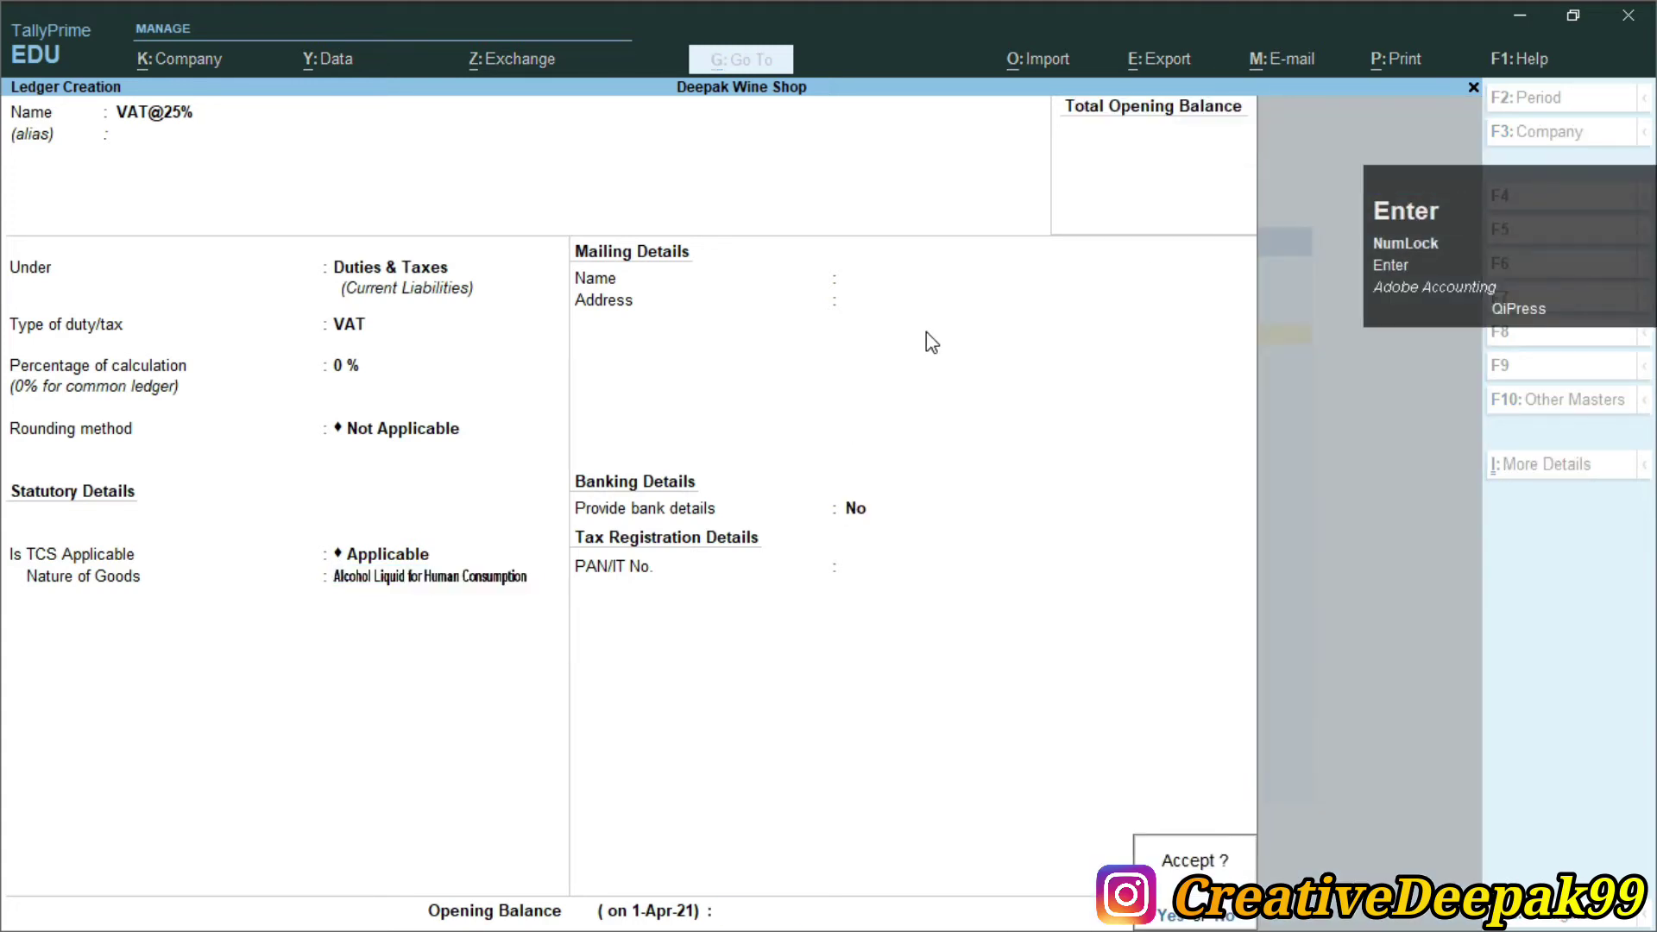
pyautogui.press('Return')
# Create the TCS@1% ledger with duty type TCS and nature Alcohol Liquid for Human Consumption
pyautogui.hotkey('alt', 'Tab')
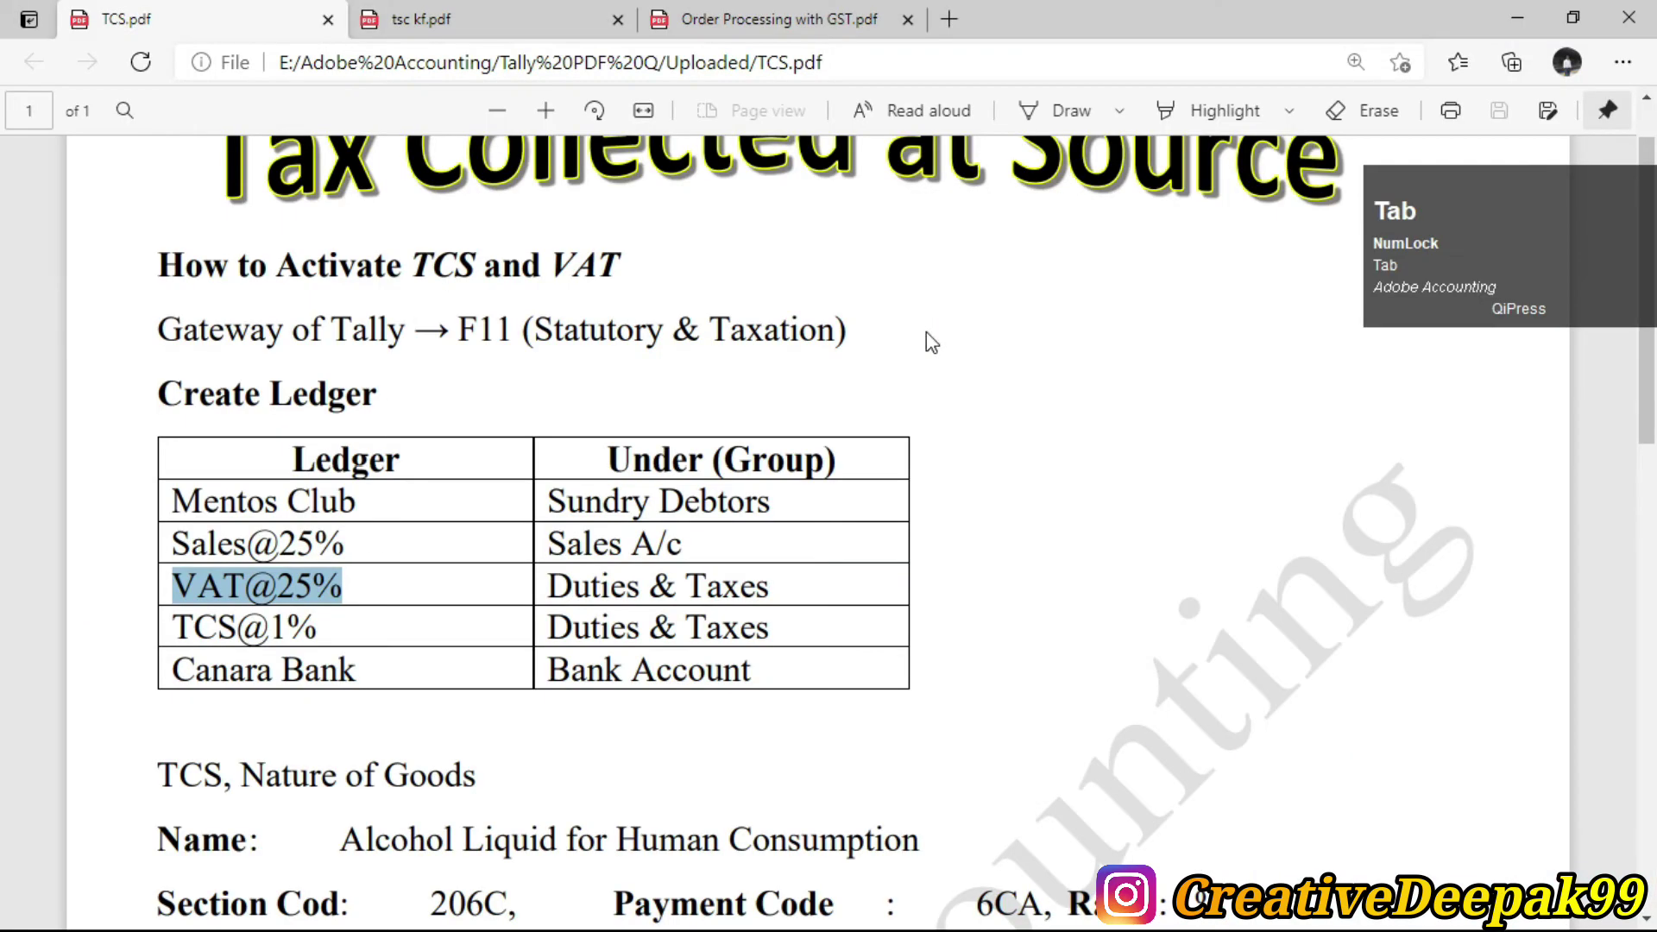
pyautogui.moveTo(172, 634); pyautogui.dragTo(266, 635)
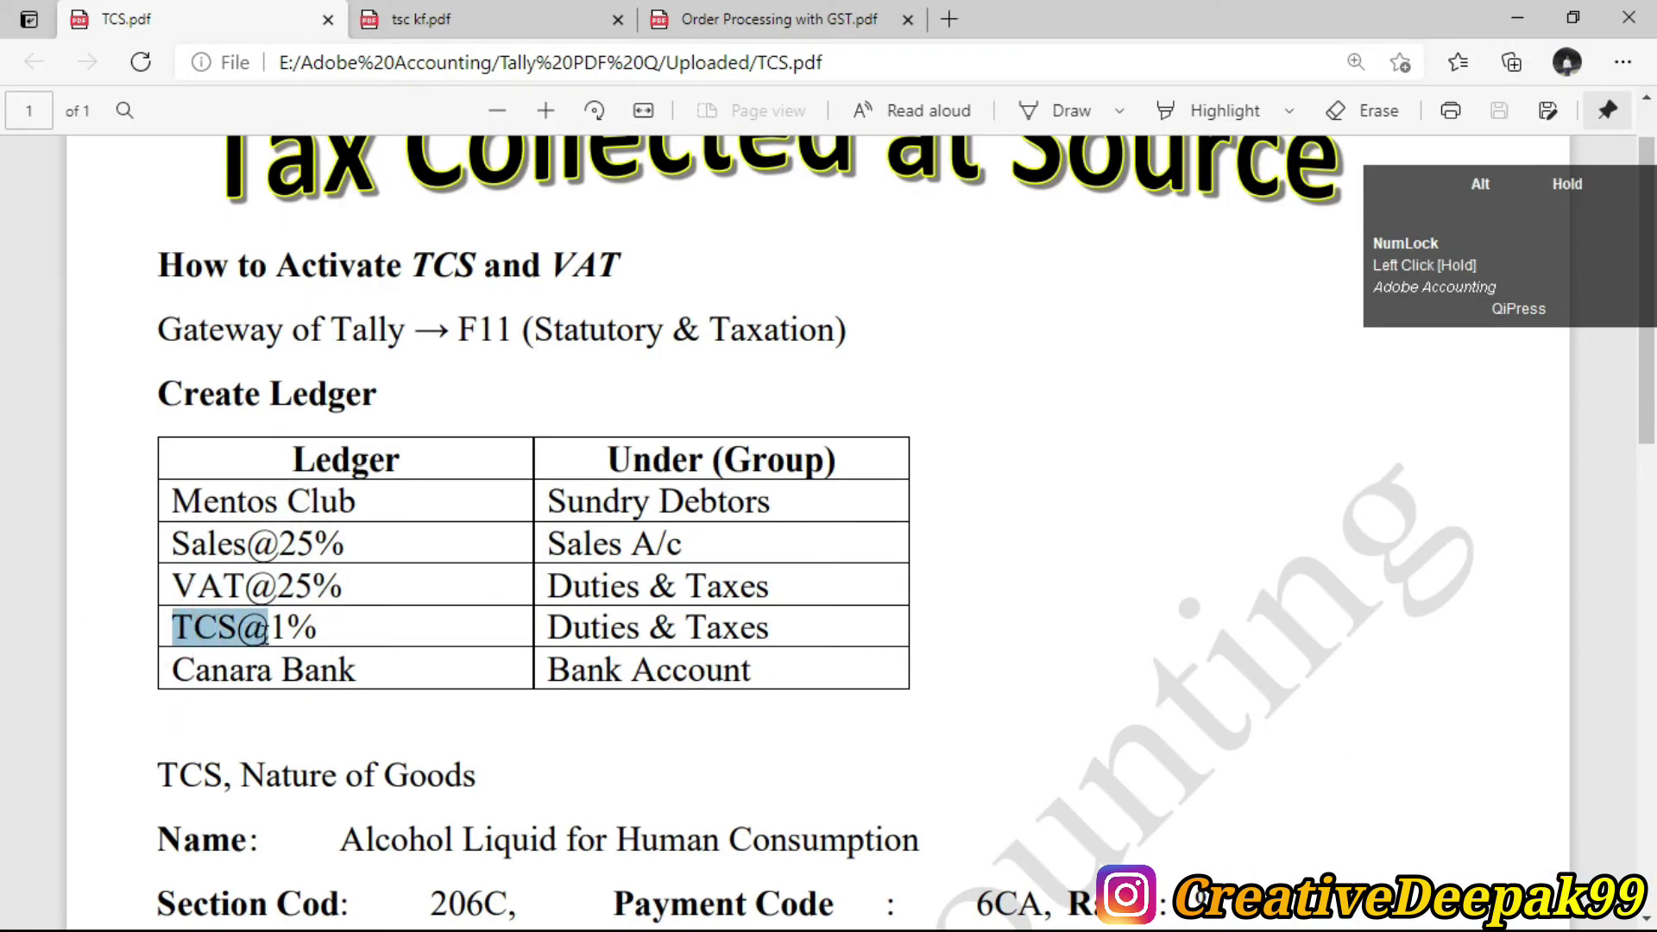
pyautogui.hotkey('alt', 'Tab')
pyautogui.write('TC')
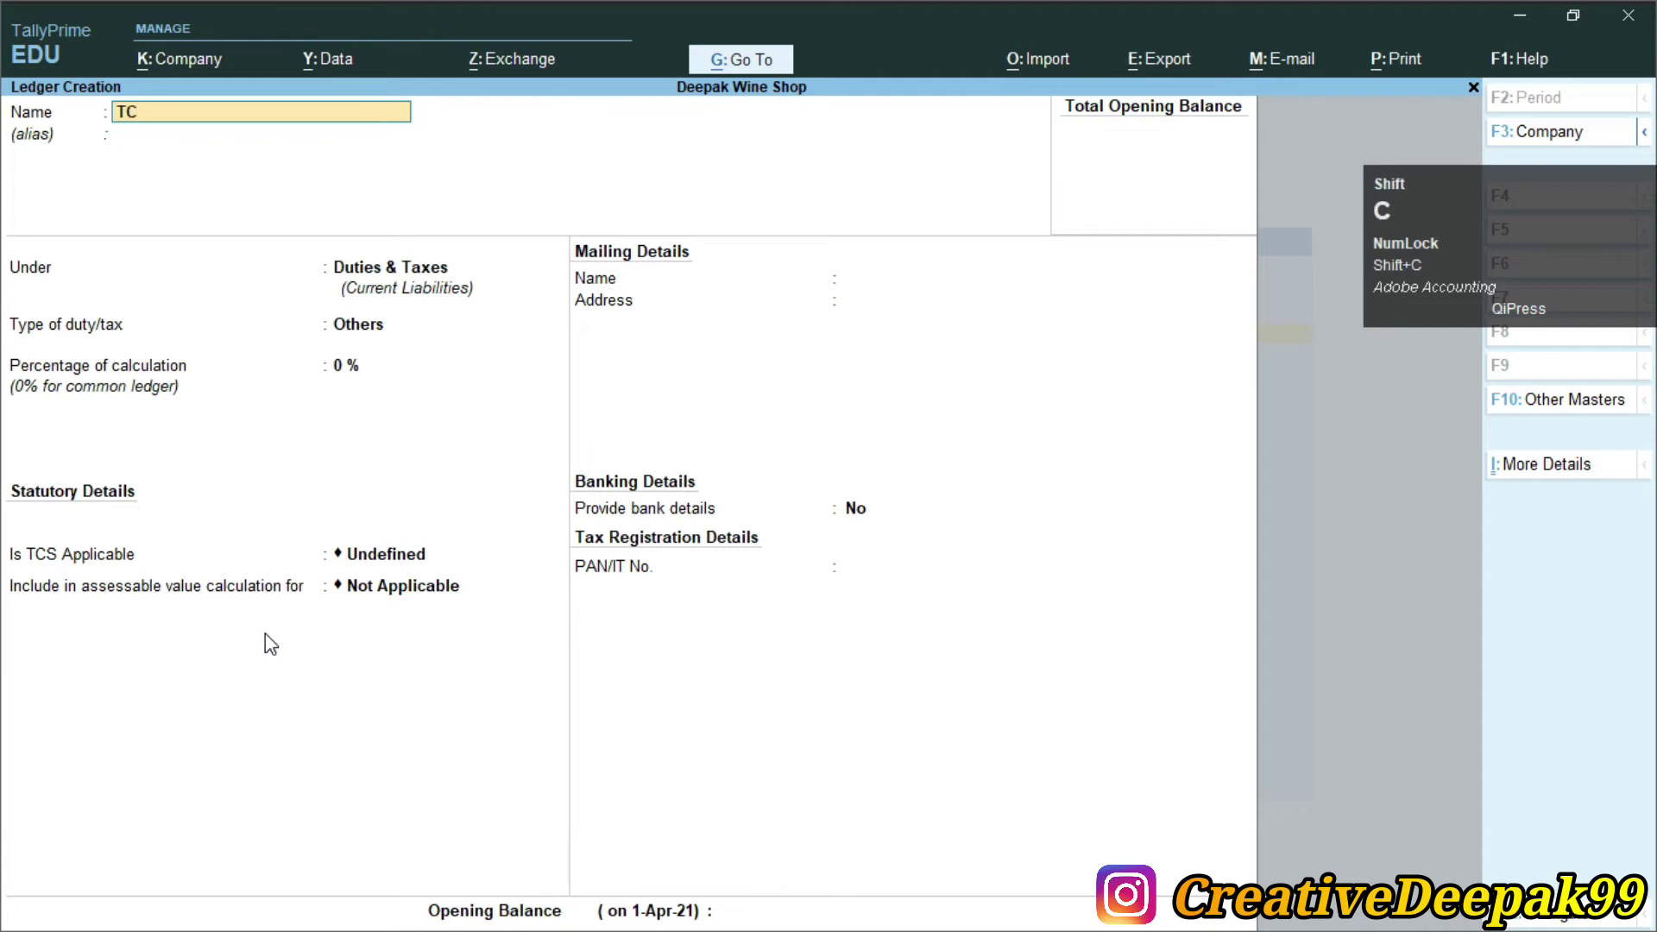
pyautogui.write('S@1%')
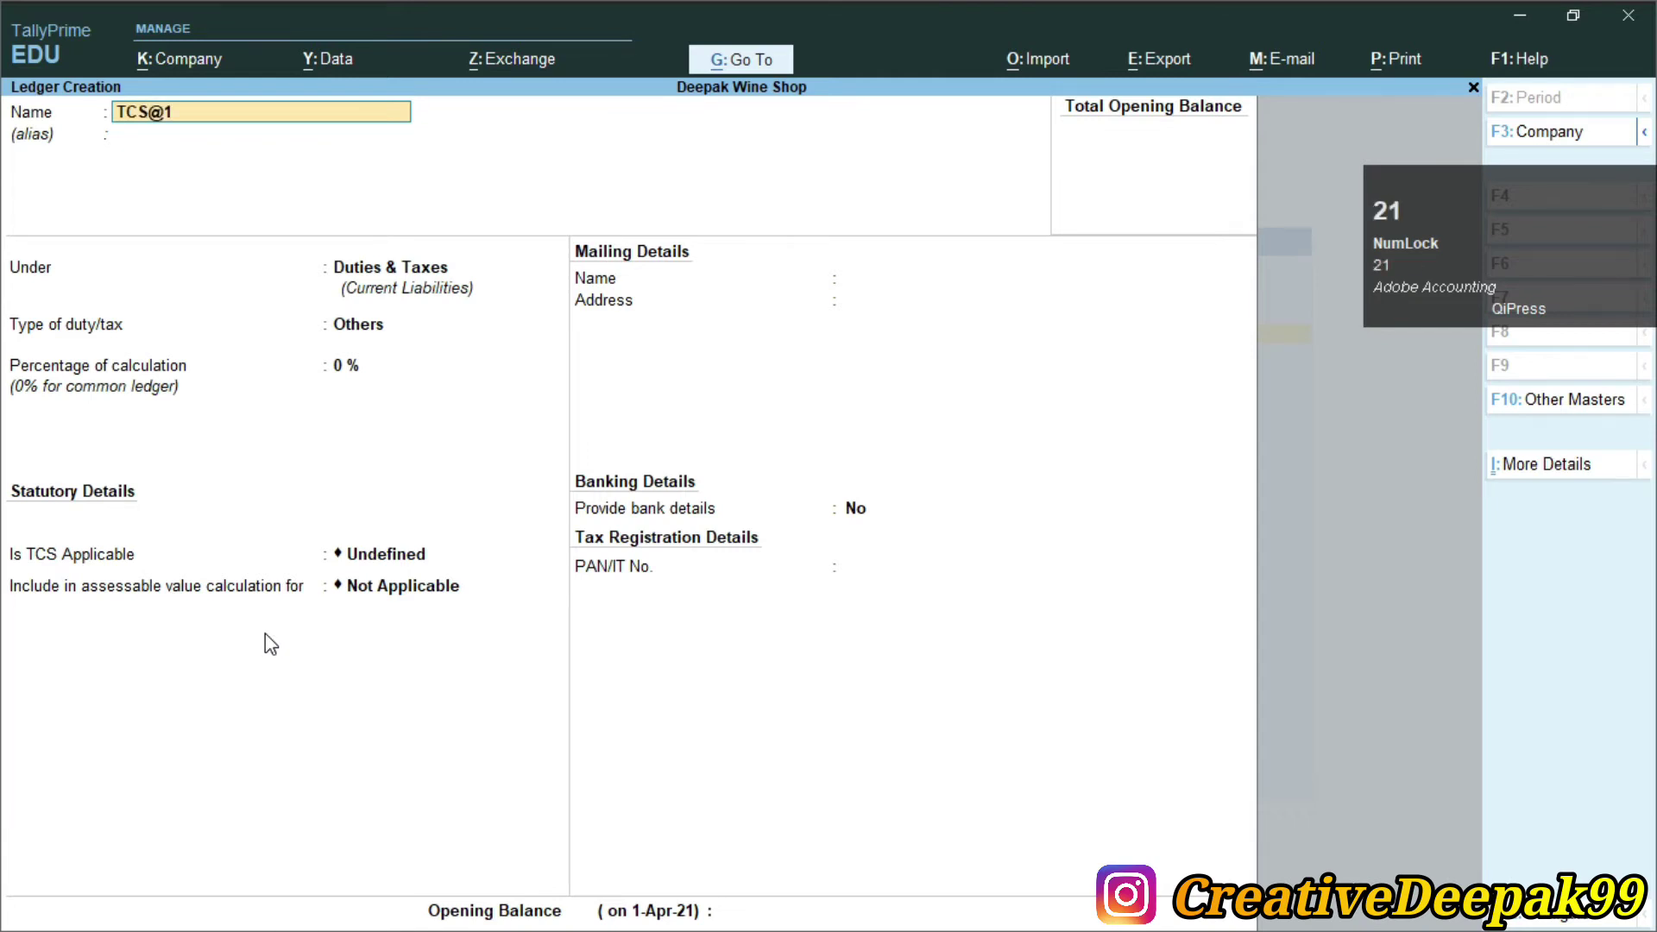
pyautogui.press('Return')
pyautogui.press('Return')
pyautogui.press('Return')
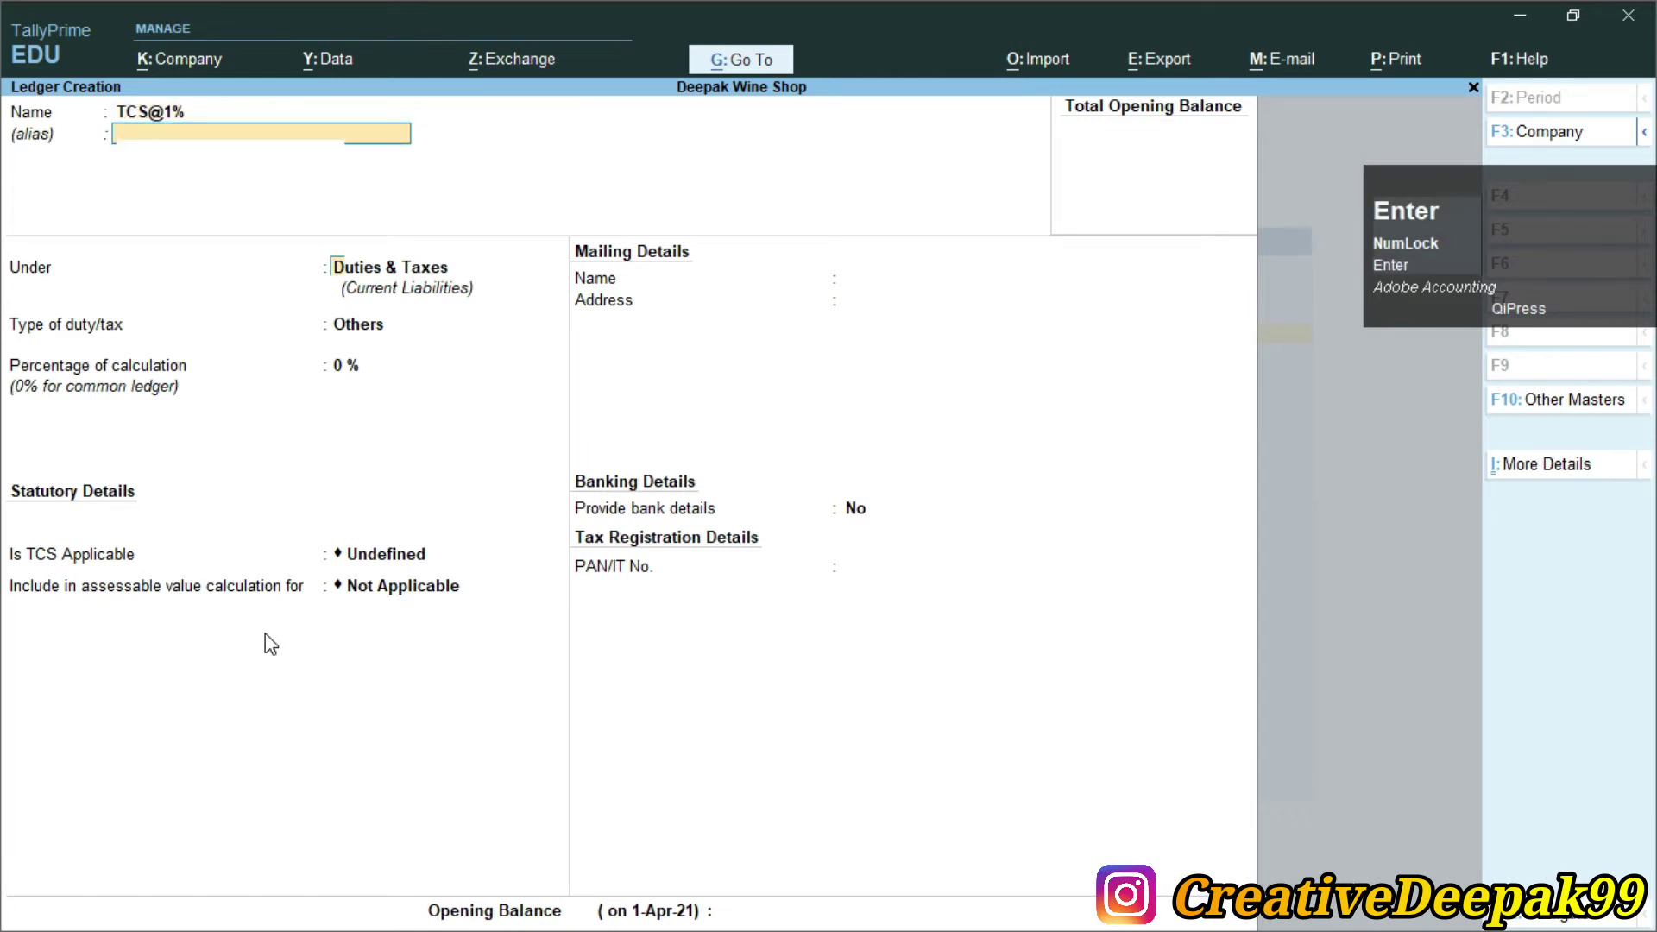
pyautogui.press('Down')
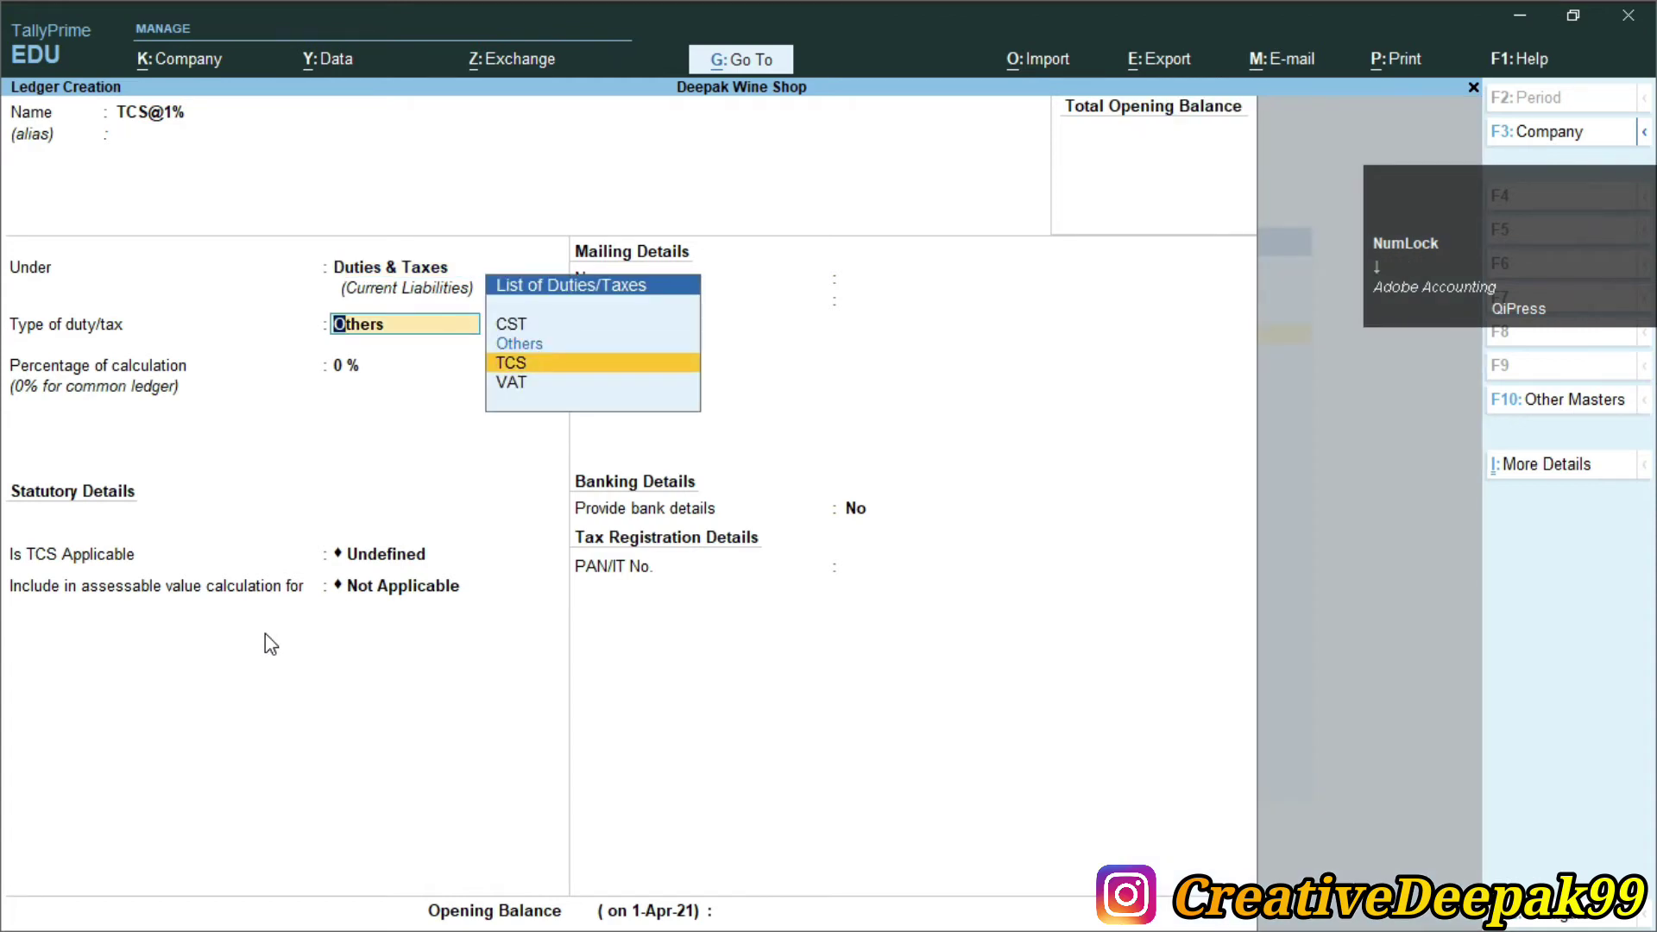
pyautogui.press('Return')
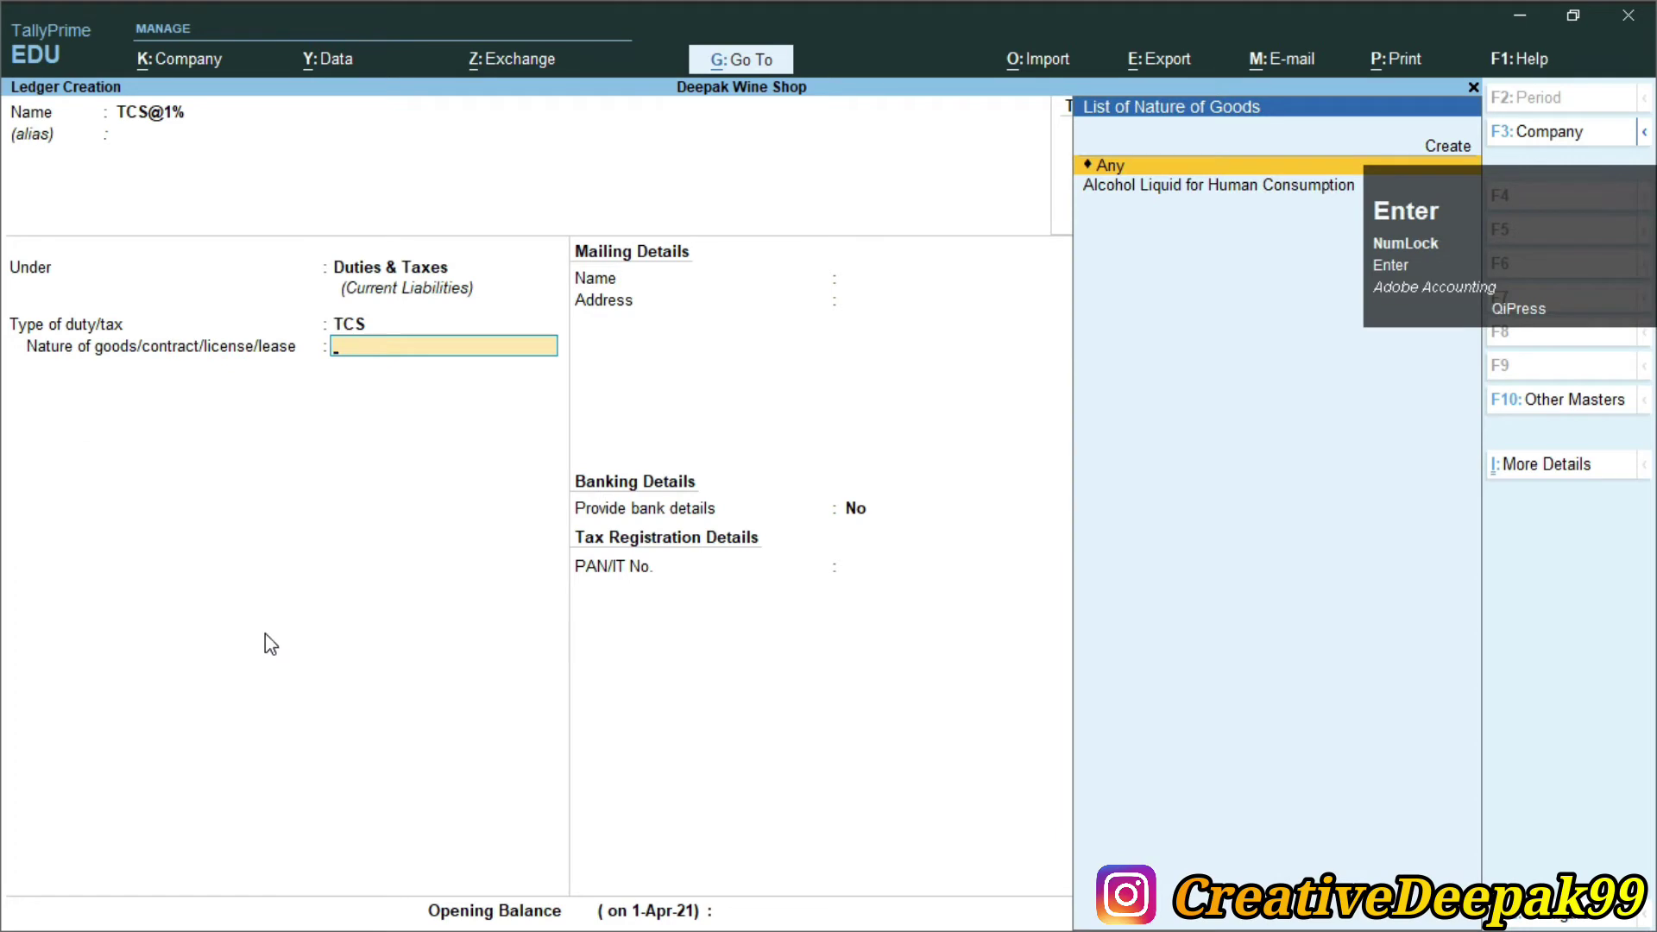
pyautogui.press('Down')
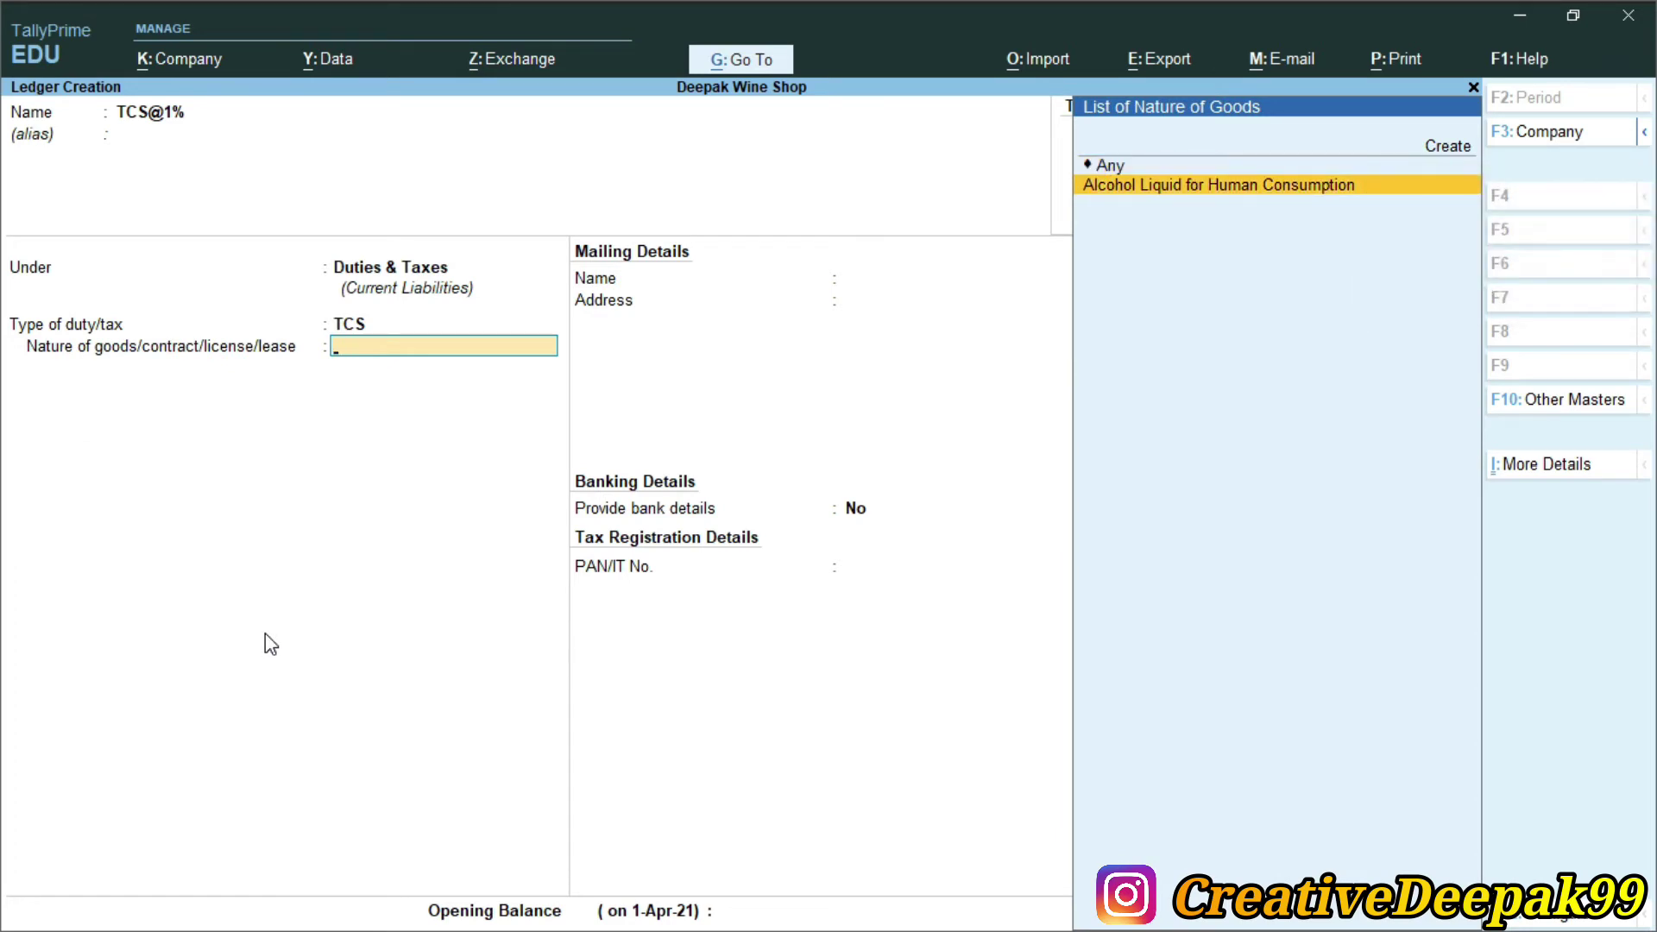
pyautogui.press('Return')
pyautogui.press('Return')
pyautogui.press('Return')
pyautogui.press('Return')
pyautogui.hotkey('alt', 'Tab')
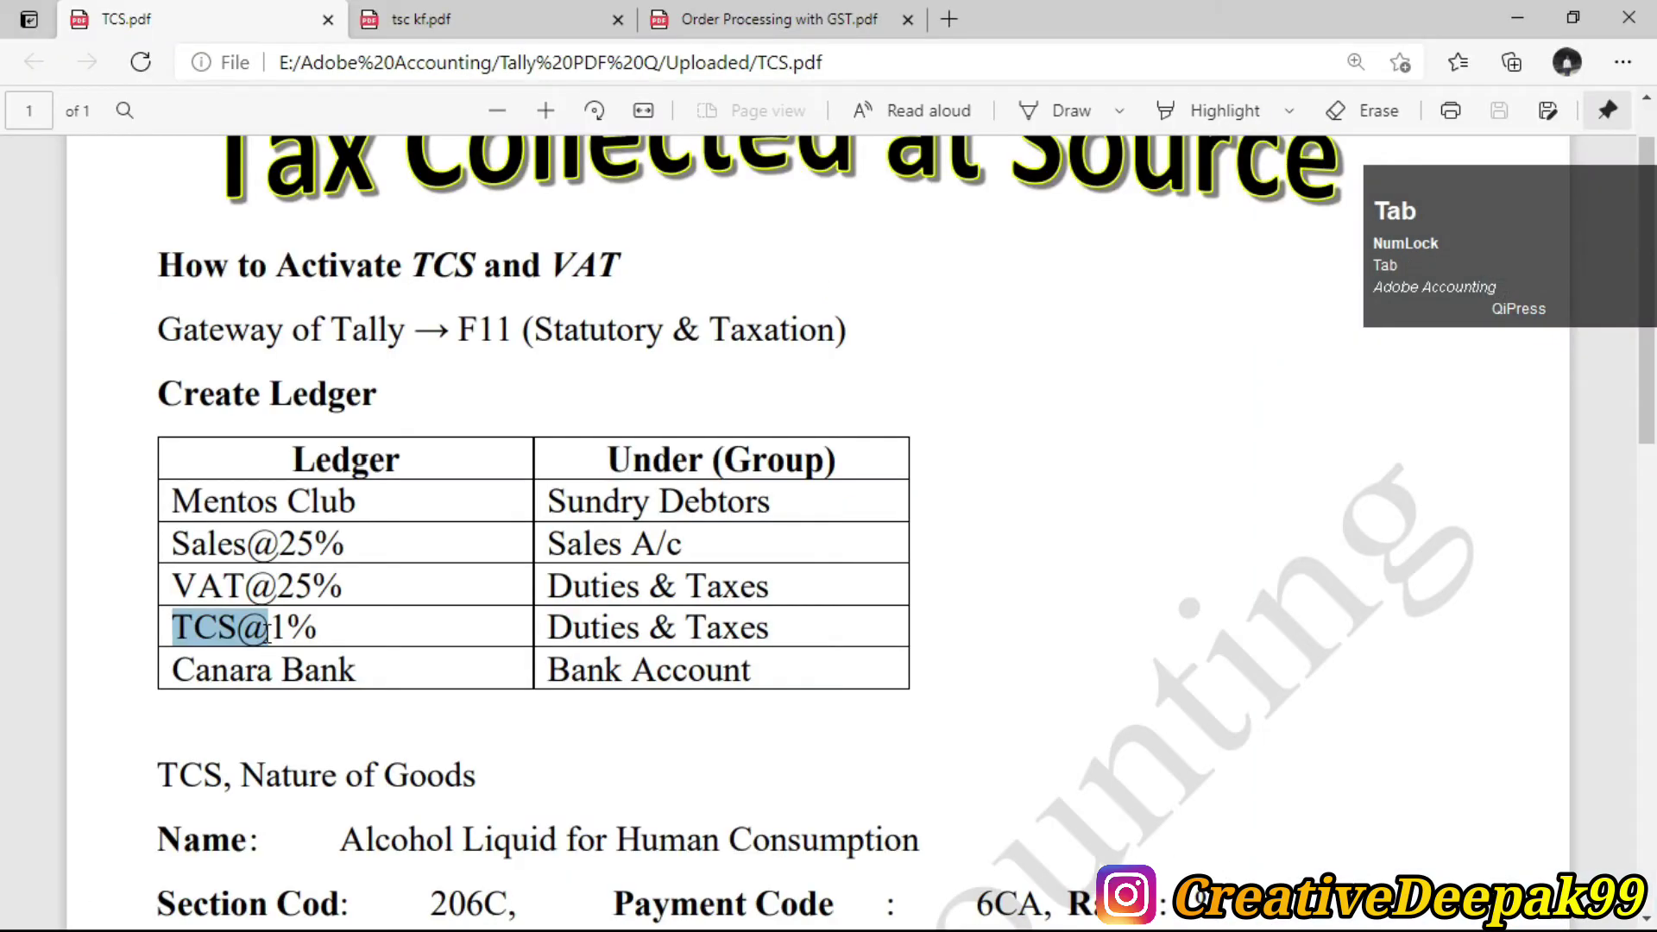
pyautogui.hotkey('alt', 'Tab')
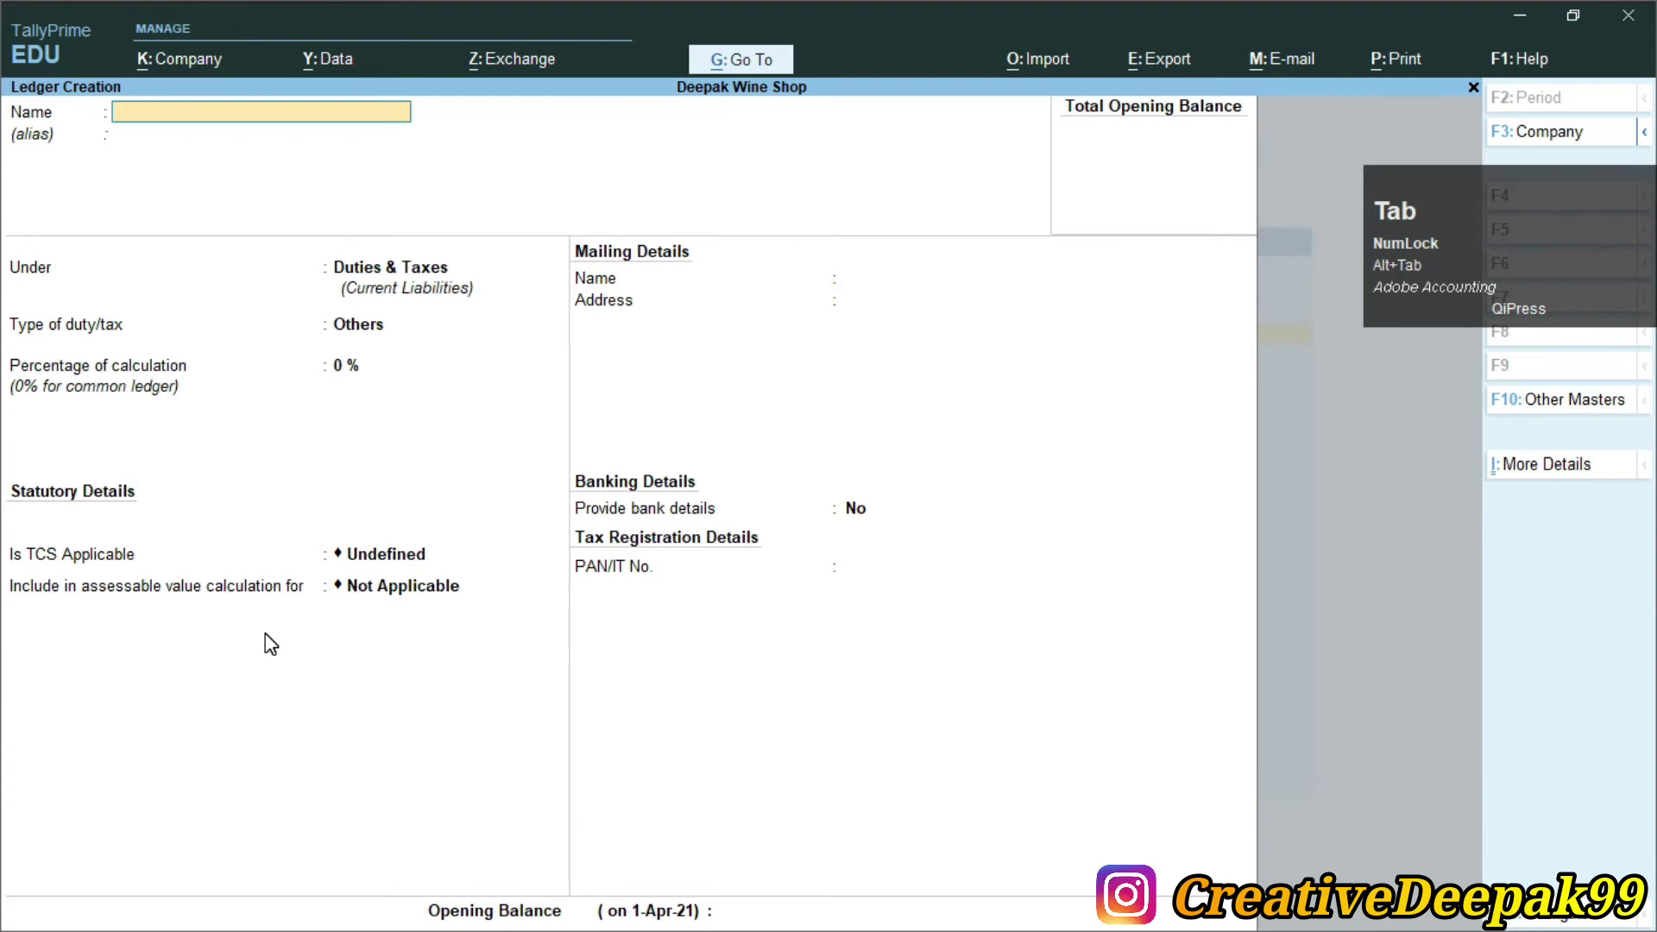
# Create and save the Canara Bank ledger under Bank Accounts
pyautogui.hotkey('alt', 'Tab')
pyautogui.hotkey('alt', 'Tab')
pyautogui.write('Canara Bank')
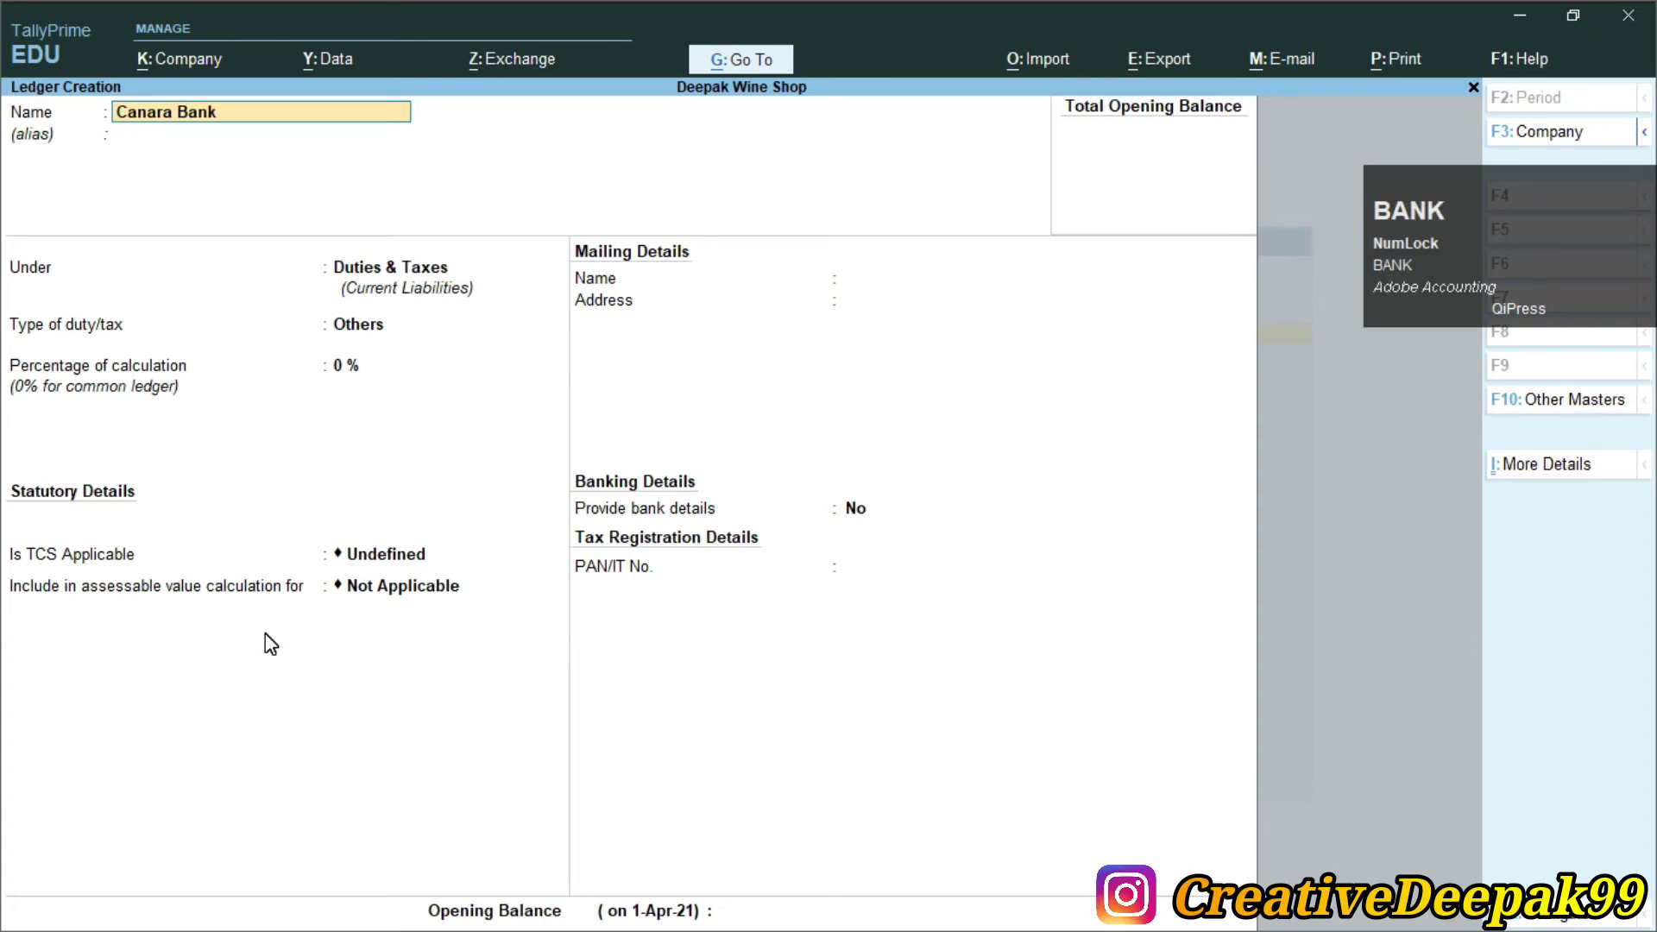
pyautogui.press('Return')
pyautogui.write('B')
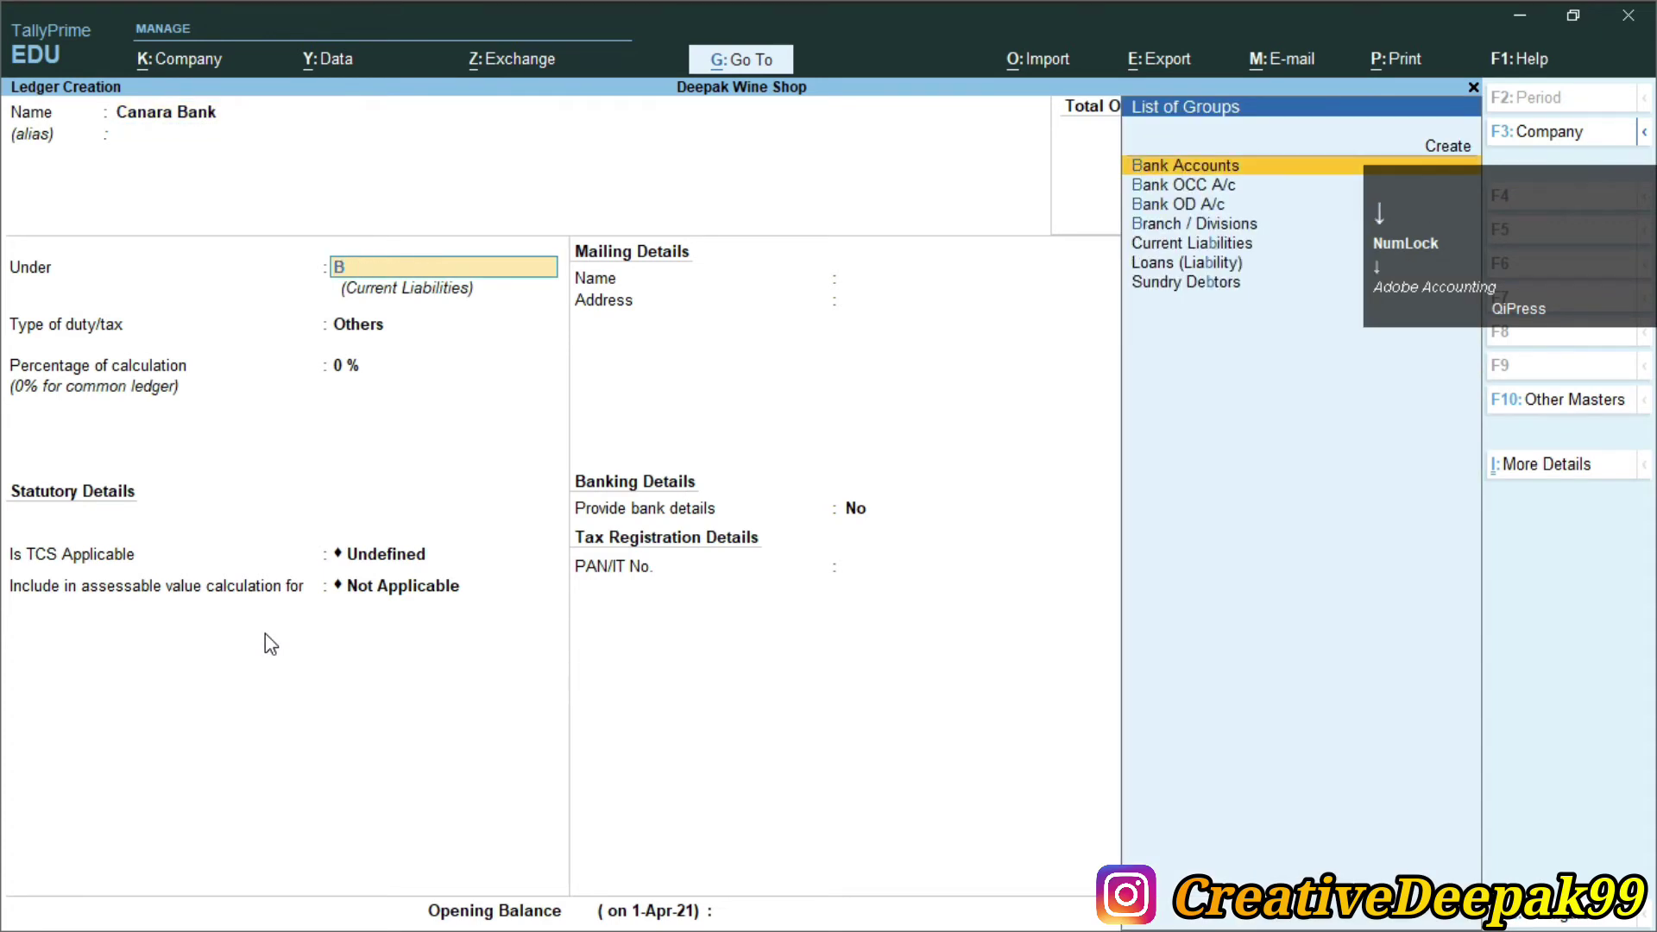
pyautogui.press('Return')
pyautogui.press('Return')
pyautogui.press('Return')
pyautogui.press('Return')
pyautogui.press('Return')
pyautogui.press('Return')
pyautogui.press('Return')
pyautogui.press('Return')
pyautogui.press('Return')
pyautogui.press('Return')
pyautogui.press('Return')
pyautogui.press('Return')
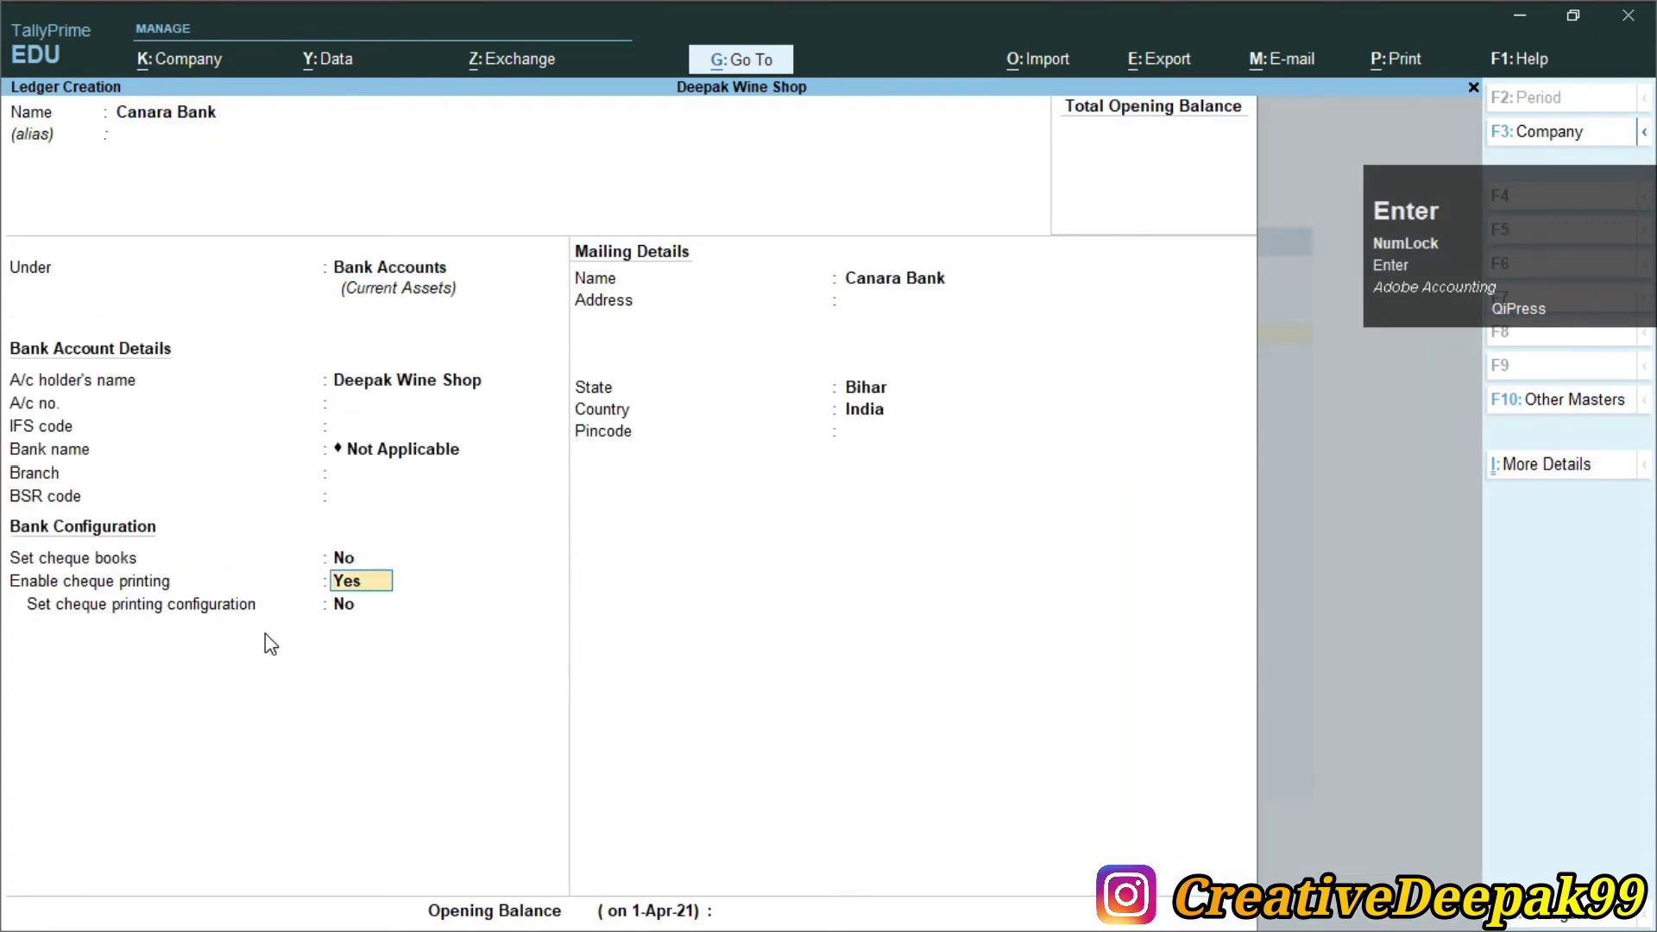
pyautogui.press('Return')
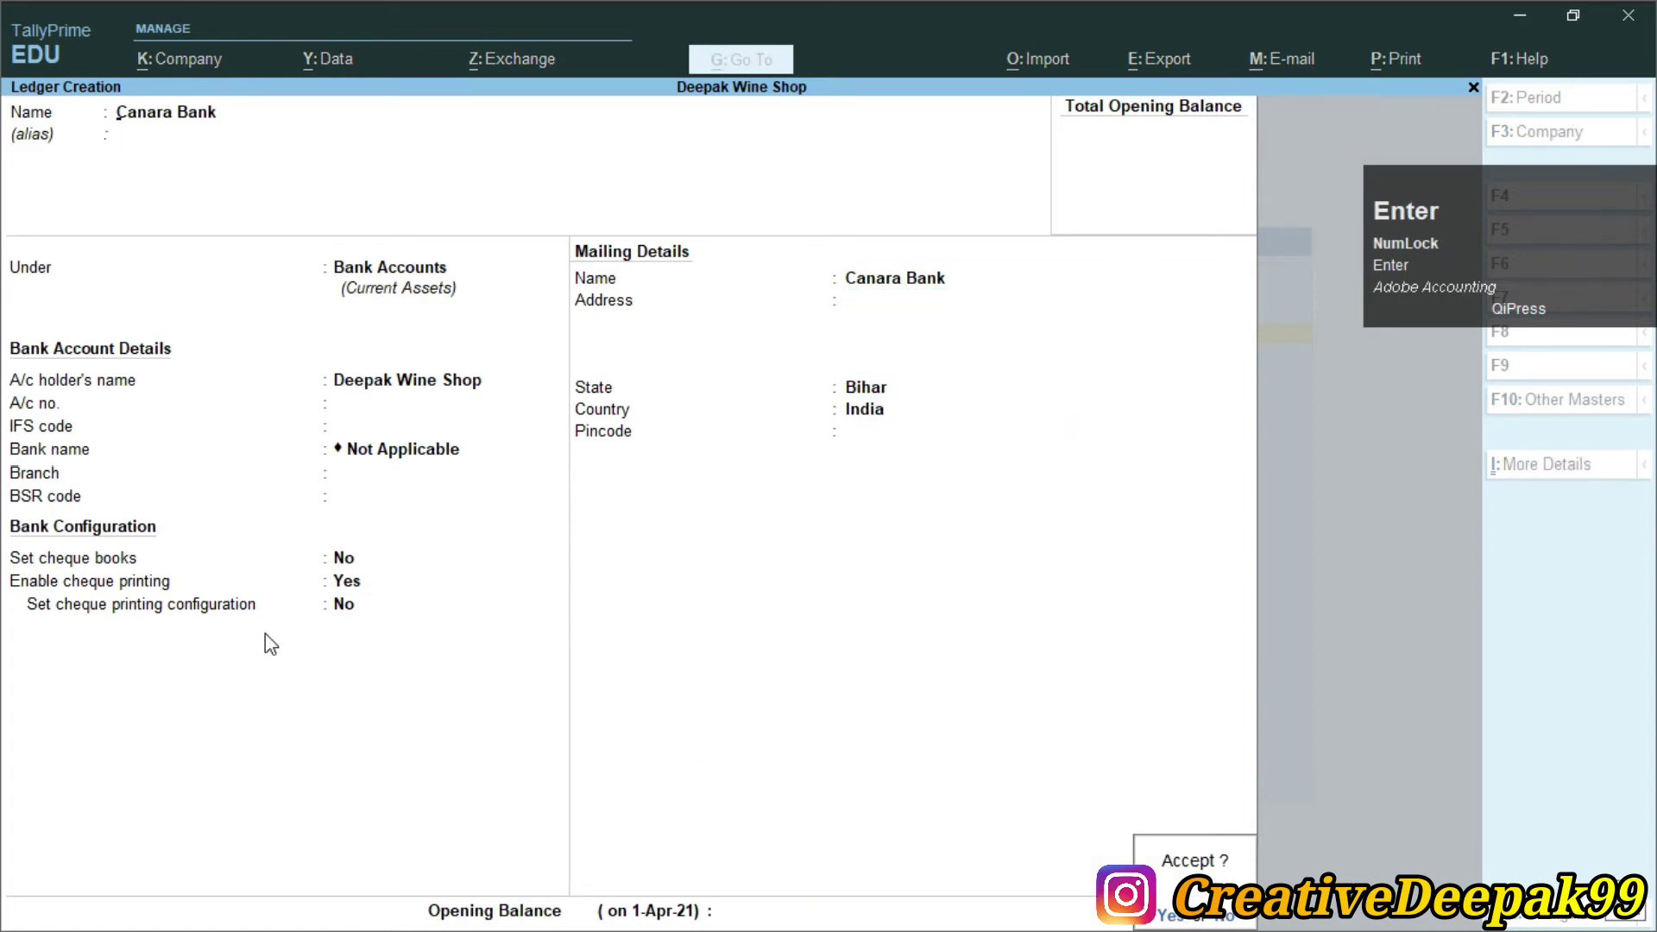
pyautogui.press('Return')
# Quit ledger creation and return to the Gateway of Tally
pyautogui.press('Escape')
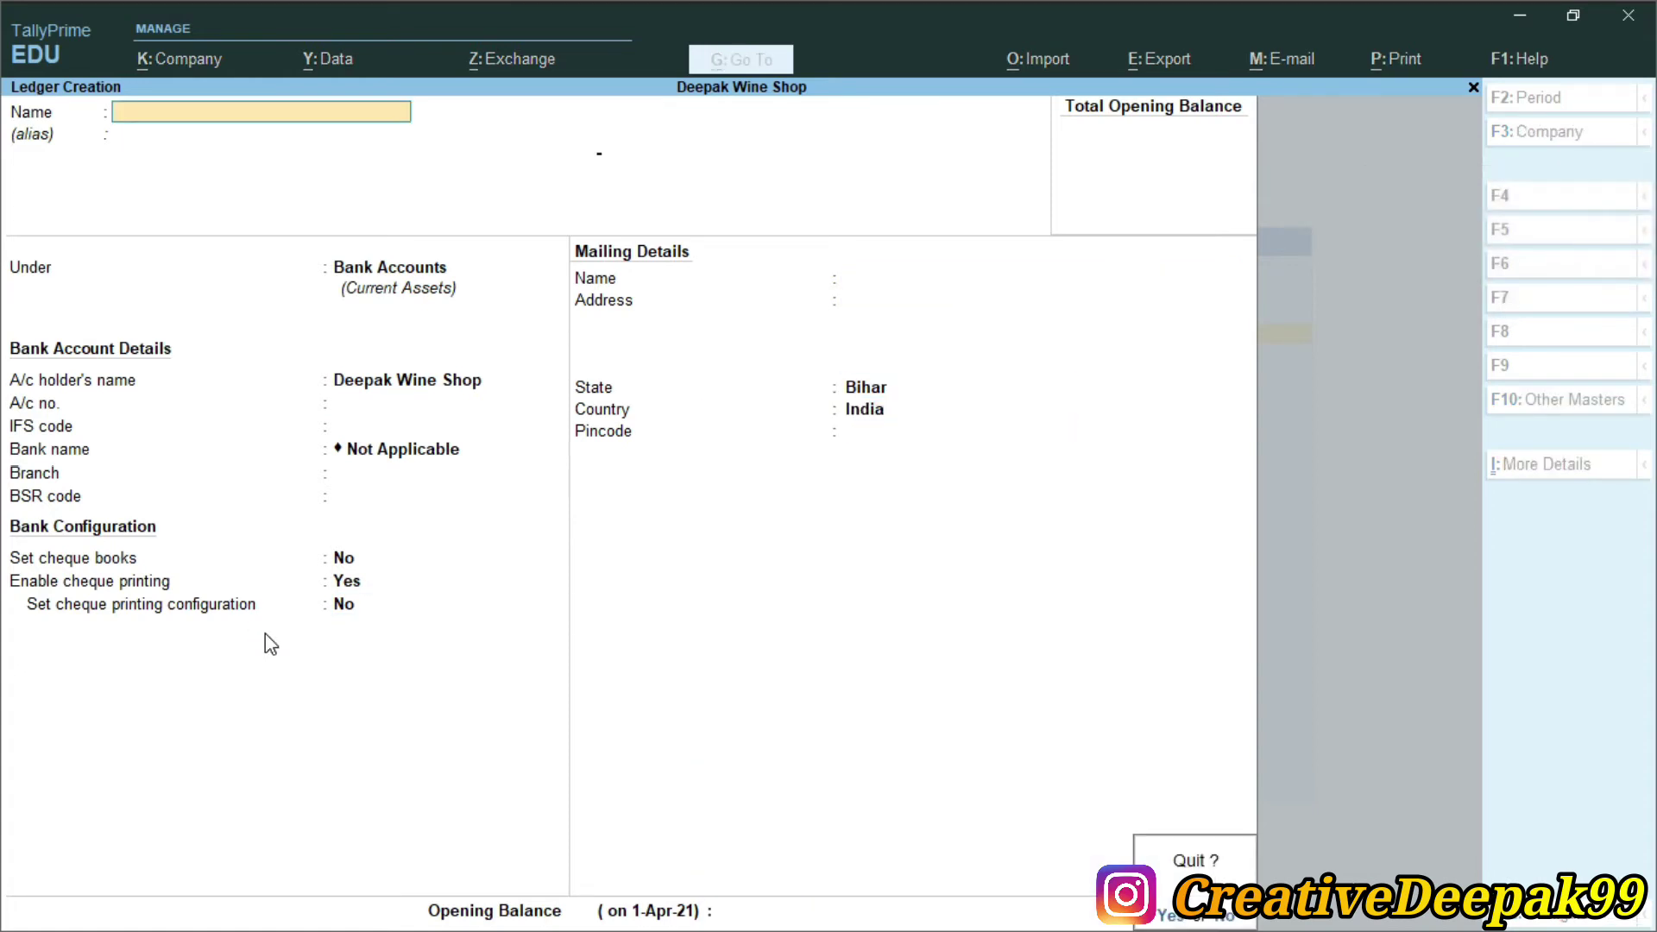
pyautogui.press('Return')
pyautogui.press('Escape')
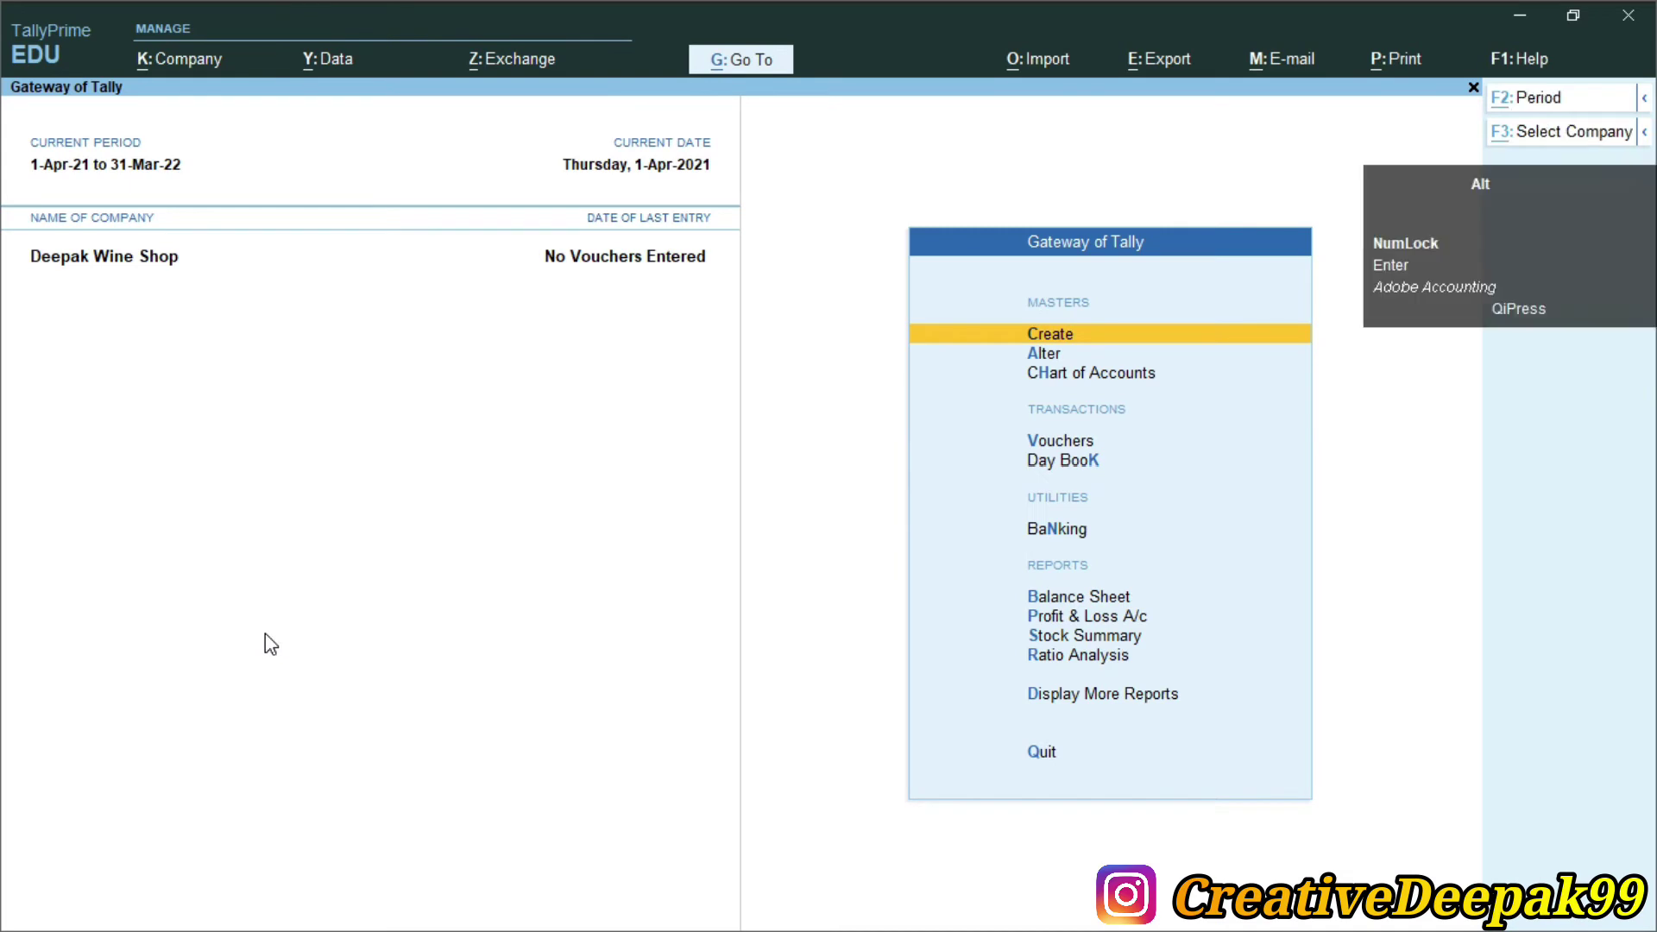
pyautogui.hotkey('alt', 'Tab')
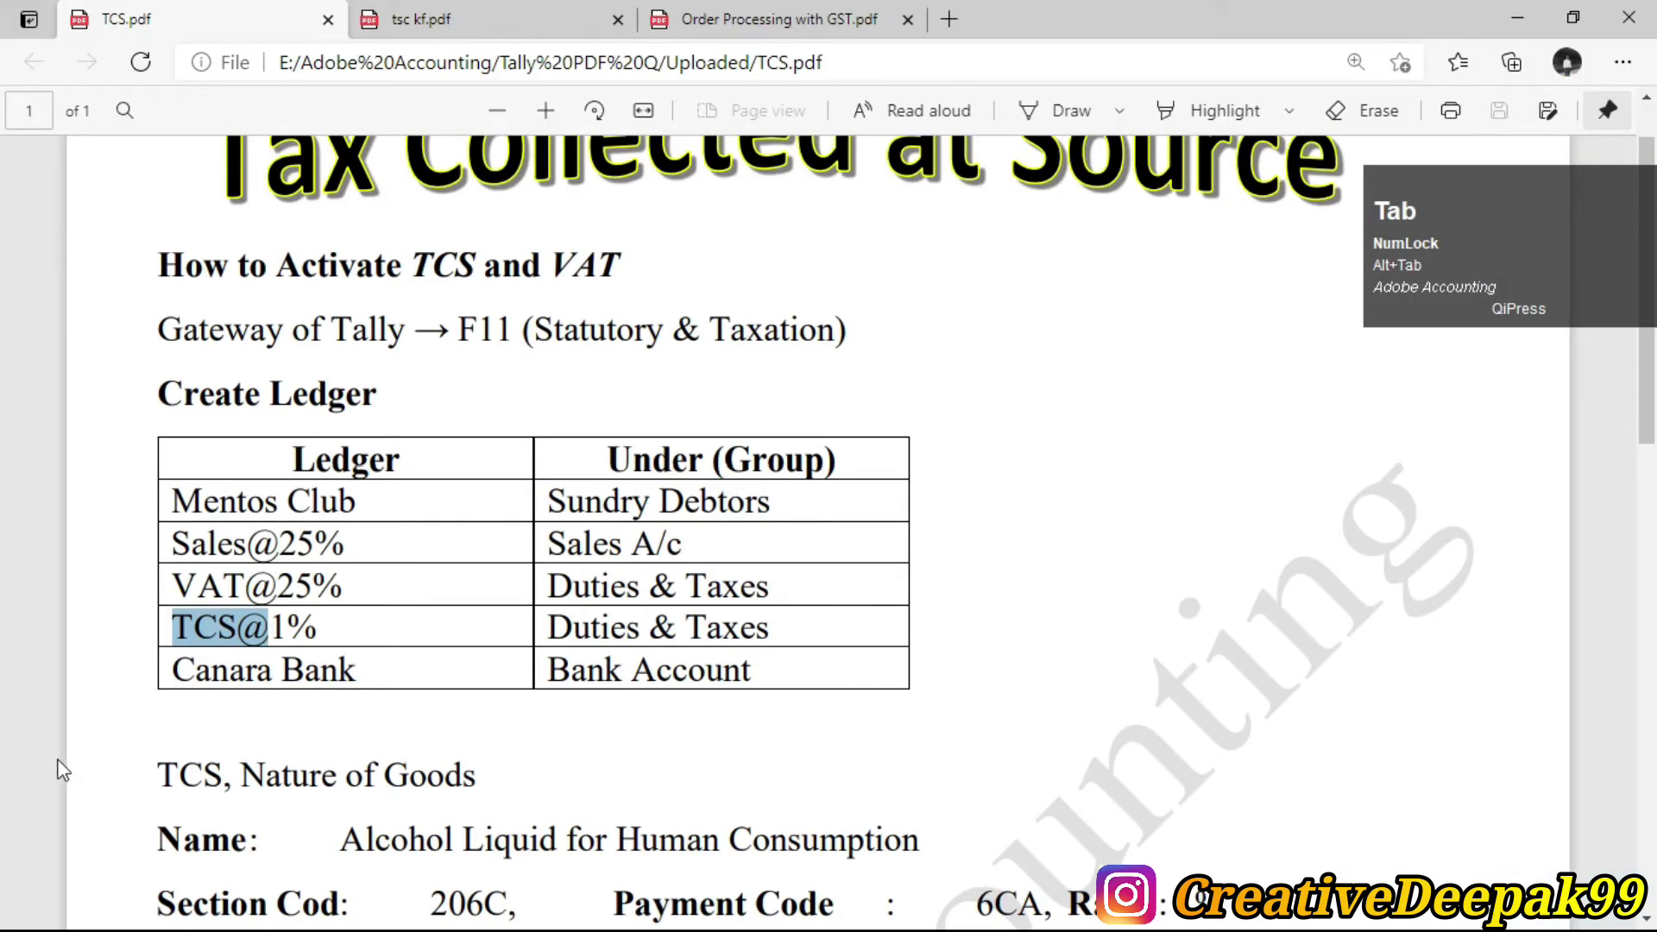
# In TCS.pdf, find the 1-Apr-2020 sale of 50 bottles at Rs. 610 and select 'Royal Stage 900 ml'
pyautogui.scroll(-6, 430, 429)
pyautogui.moveTo(402, 403); pyautogui.dragTo(570, 406)
pyautogui.click(643, 414)
pyautogui.moveTo(674, 402); pyautogui.dragTo(708, 404)
pyautogui.moveTo(813, 402); pyautogui.dragTo(1114, 411)
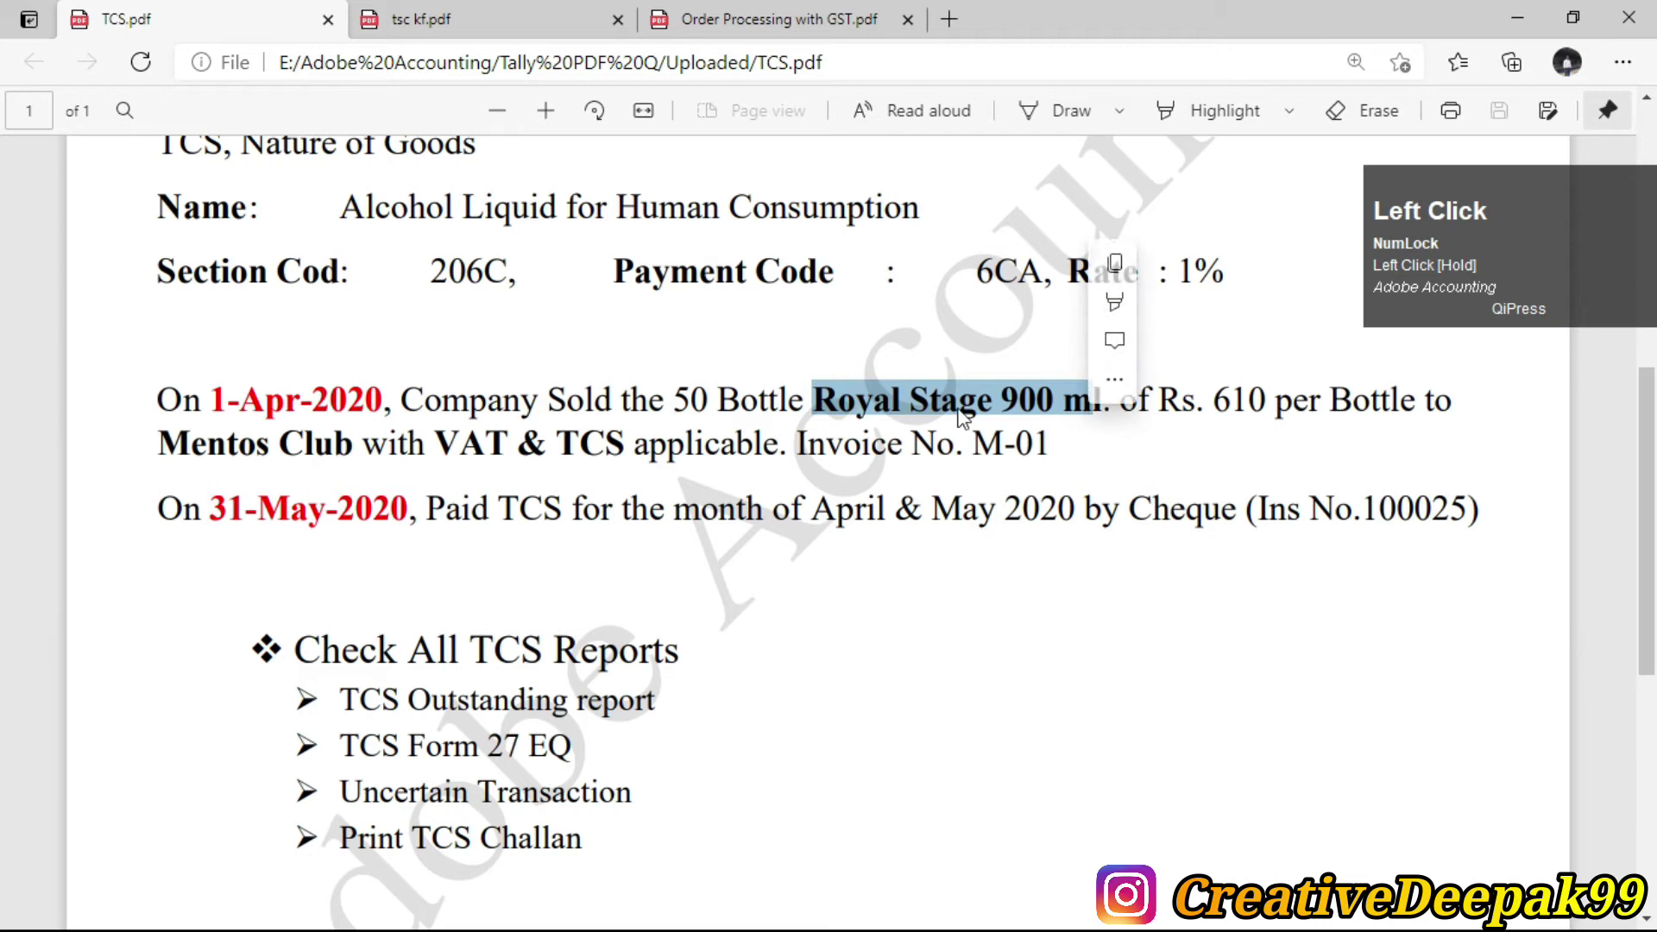
pyautogui.click(1114, 411)
pyautogui.moveTo(813, 402); pyautogui.dragTo(1089, 410)
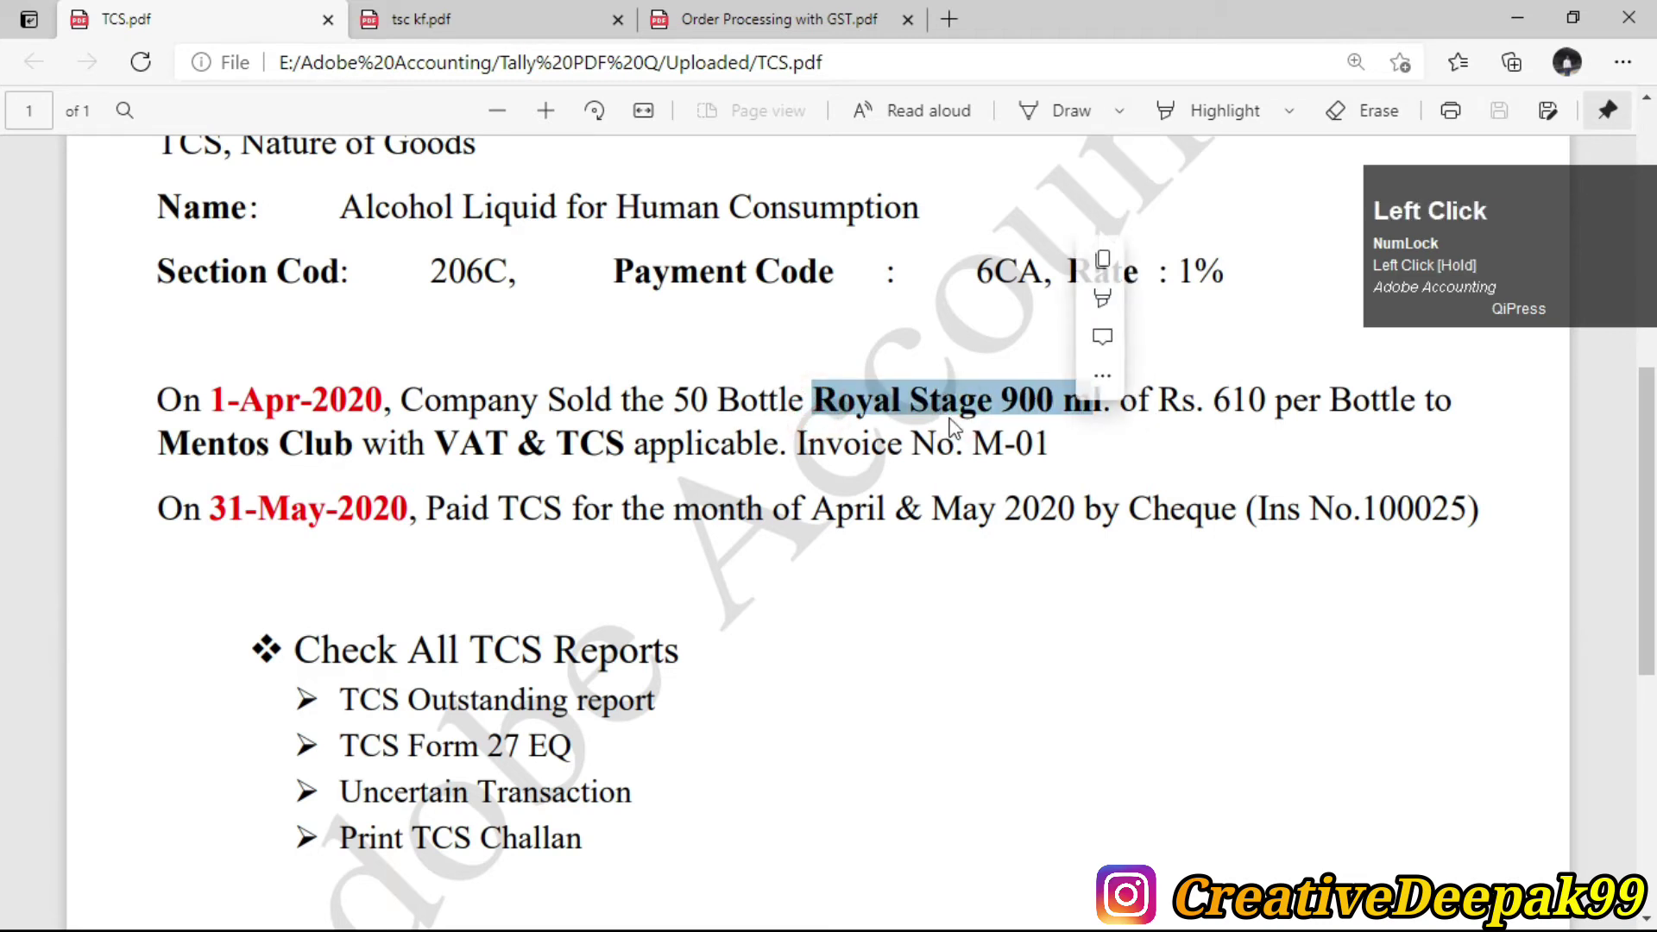
pyautogui.click(949, 414)
pyautogui.moveTo(789, 406); pyautogui.dragTo(1098, 411)
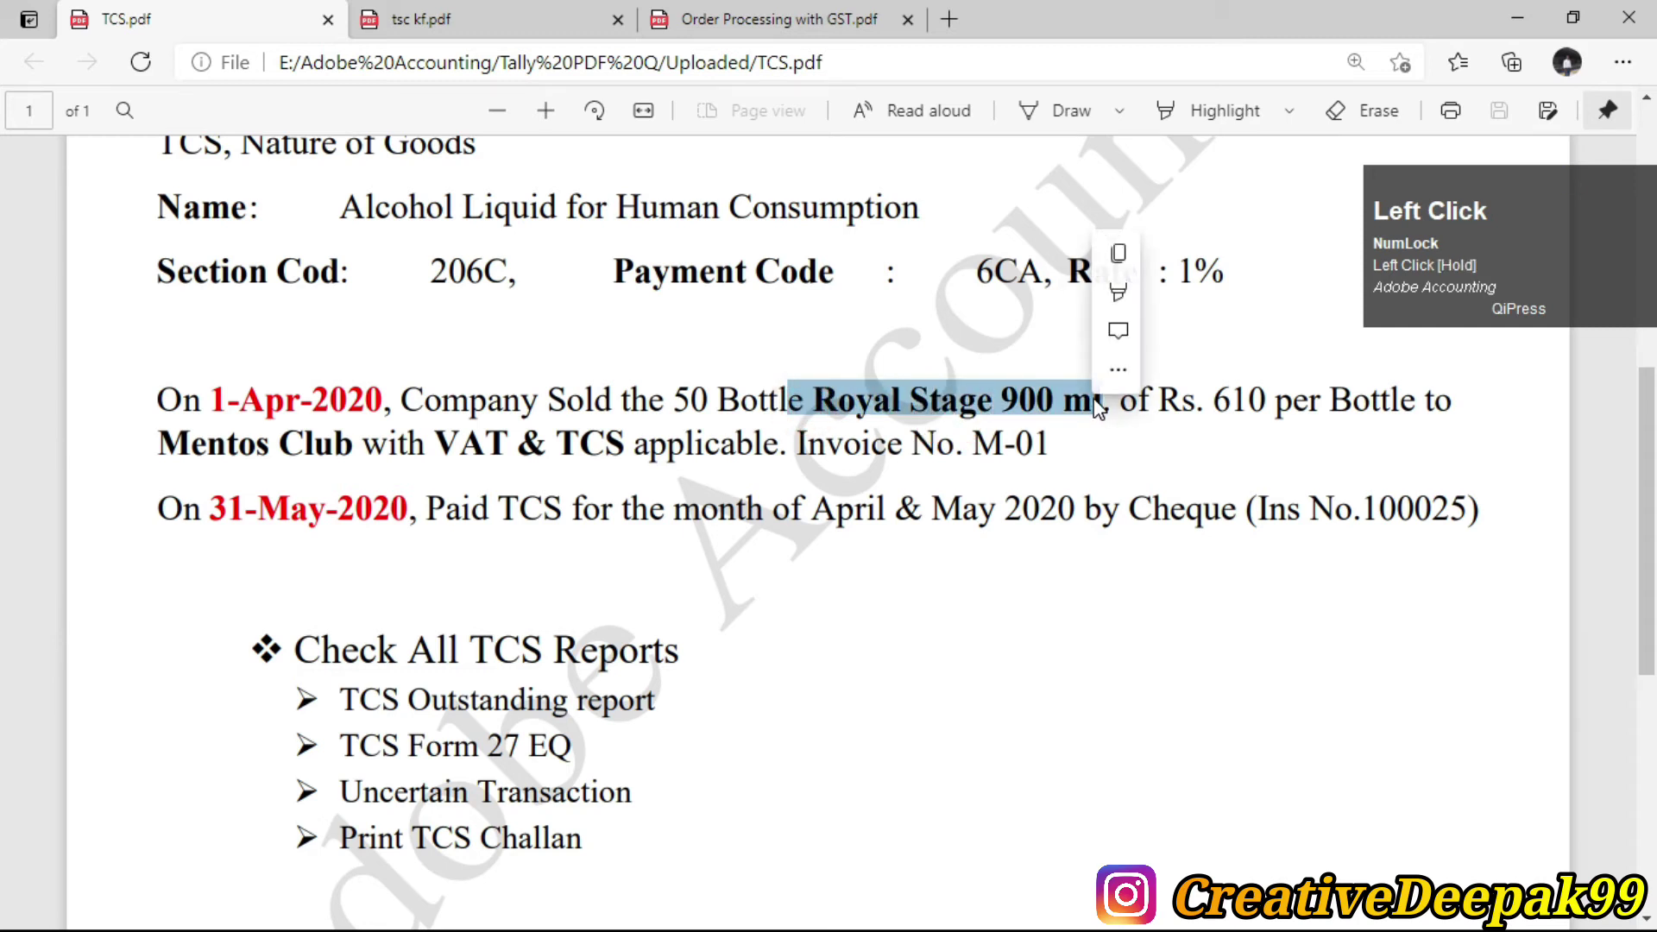
pyautogui.hotkey('alt', 'Tab')
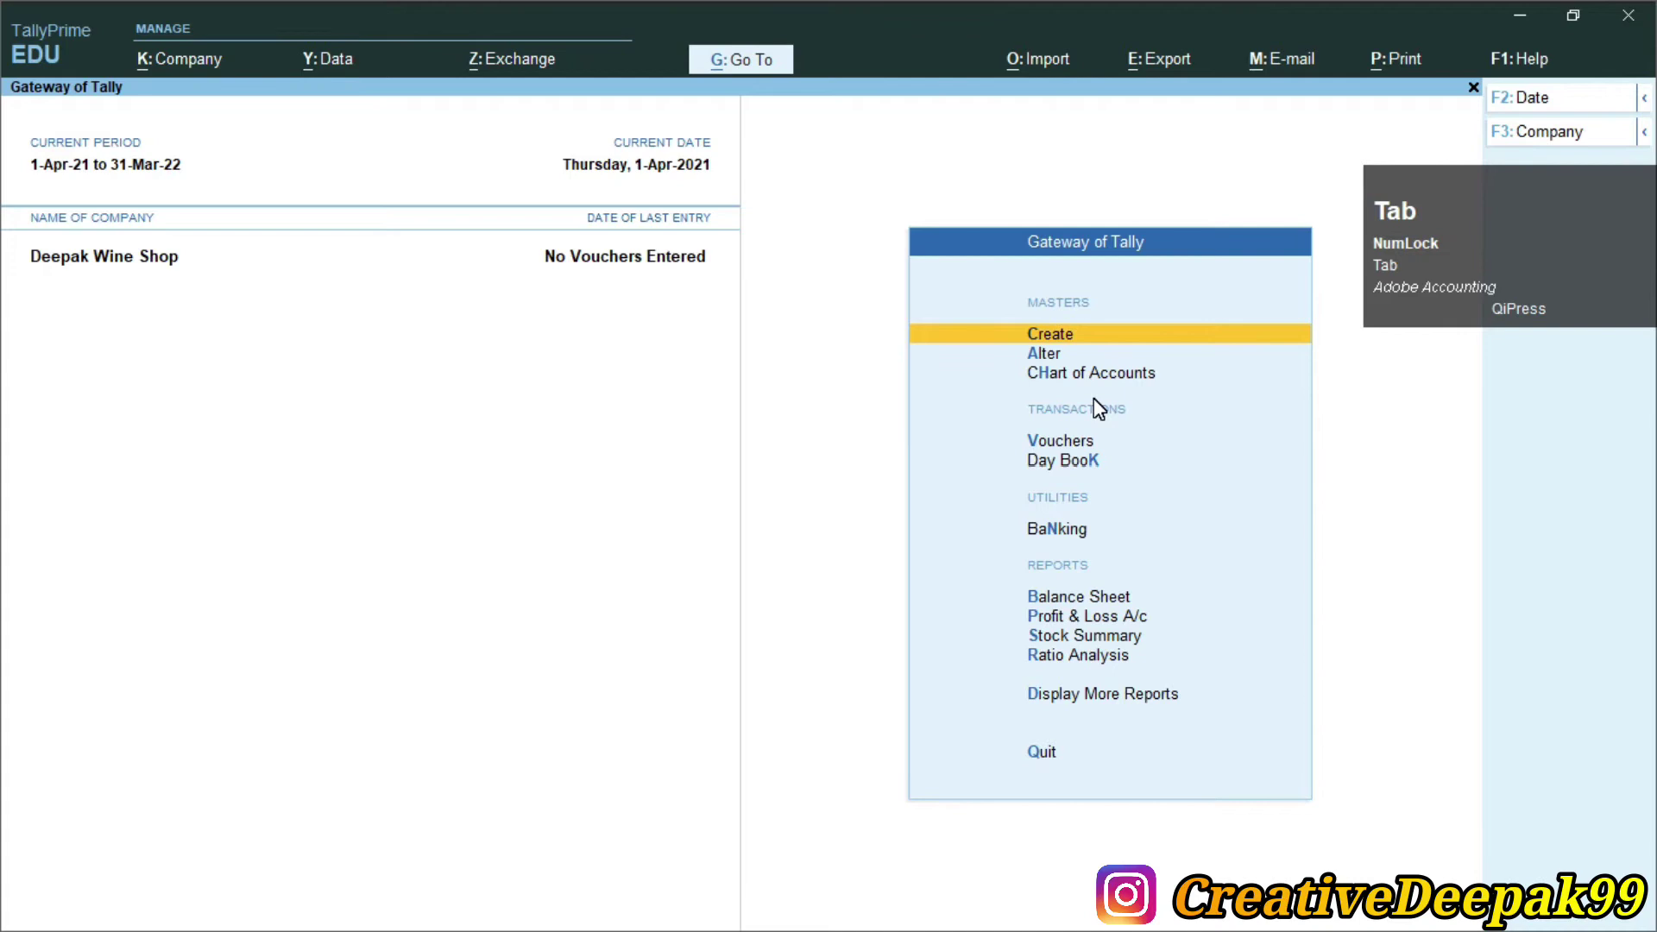
# Start a new stock item named Royal Stage 900ml
pyautogui.press('Return')
pyautogui.press('Down')
pyautogui.press('Down')
pyautogui.press('Down')
pyautogui.press('Down')
pyautogui.press('Down')
pyautogui.press('Down')
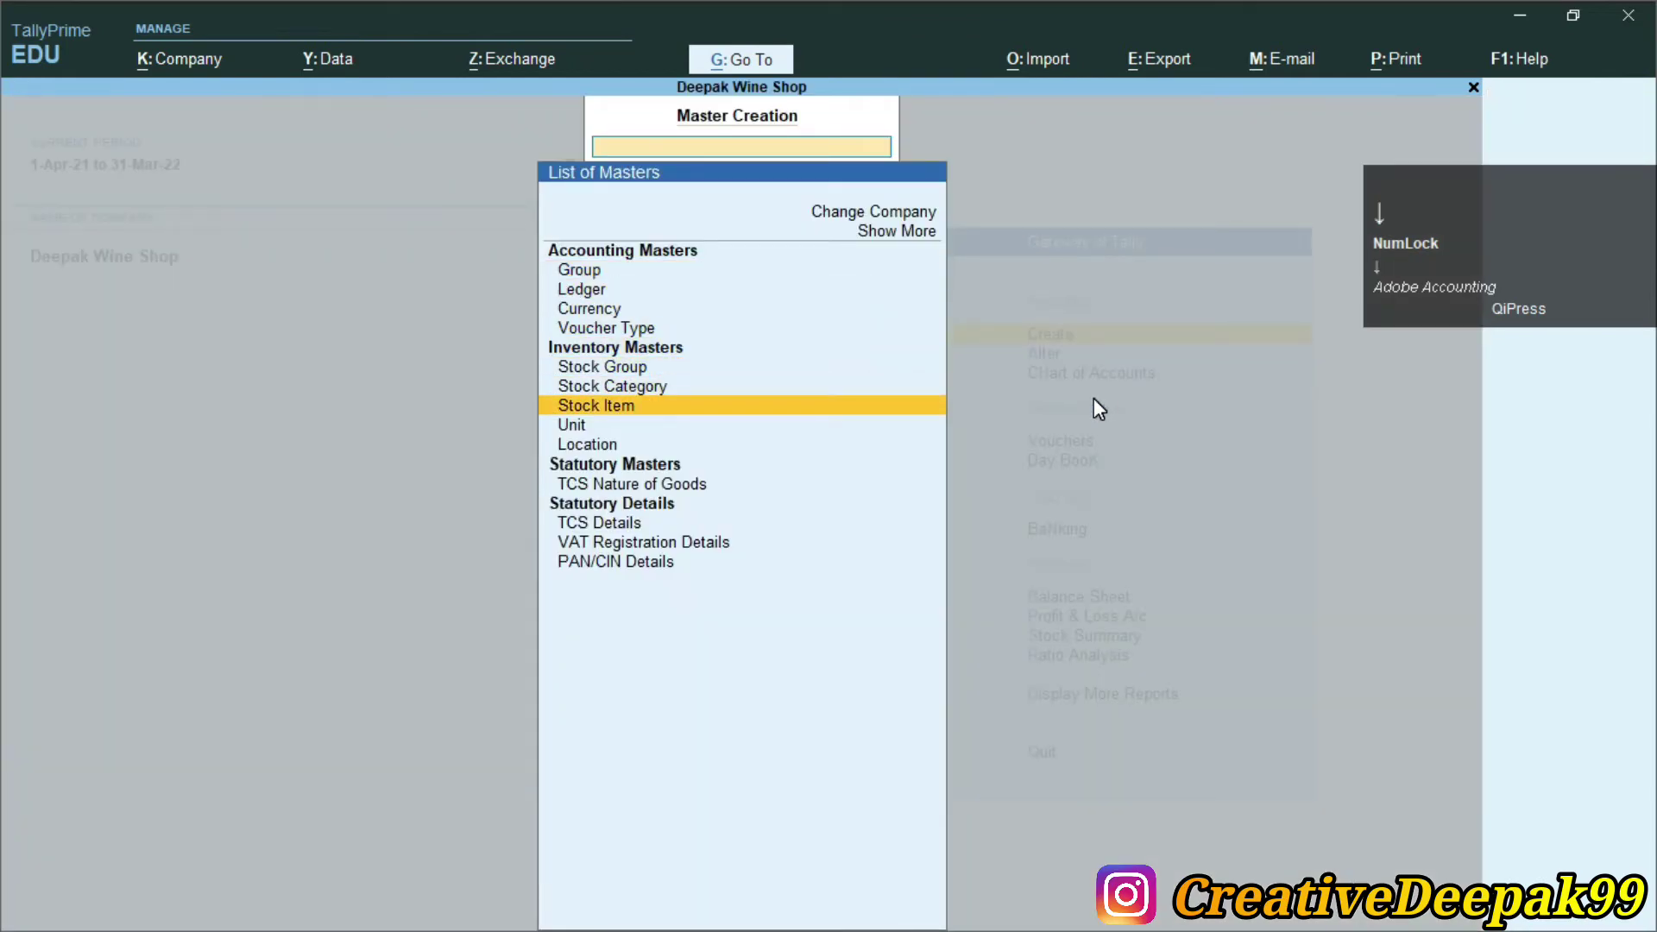
pyautogui.press('Return')
pyautogui.write('Royal Stage')
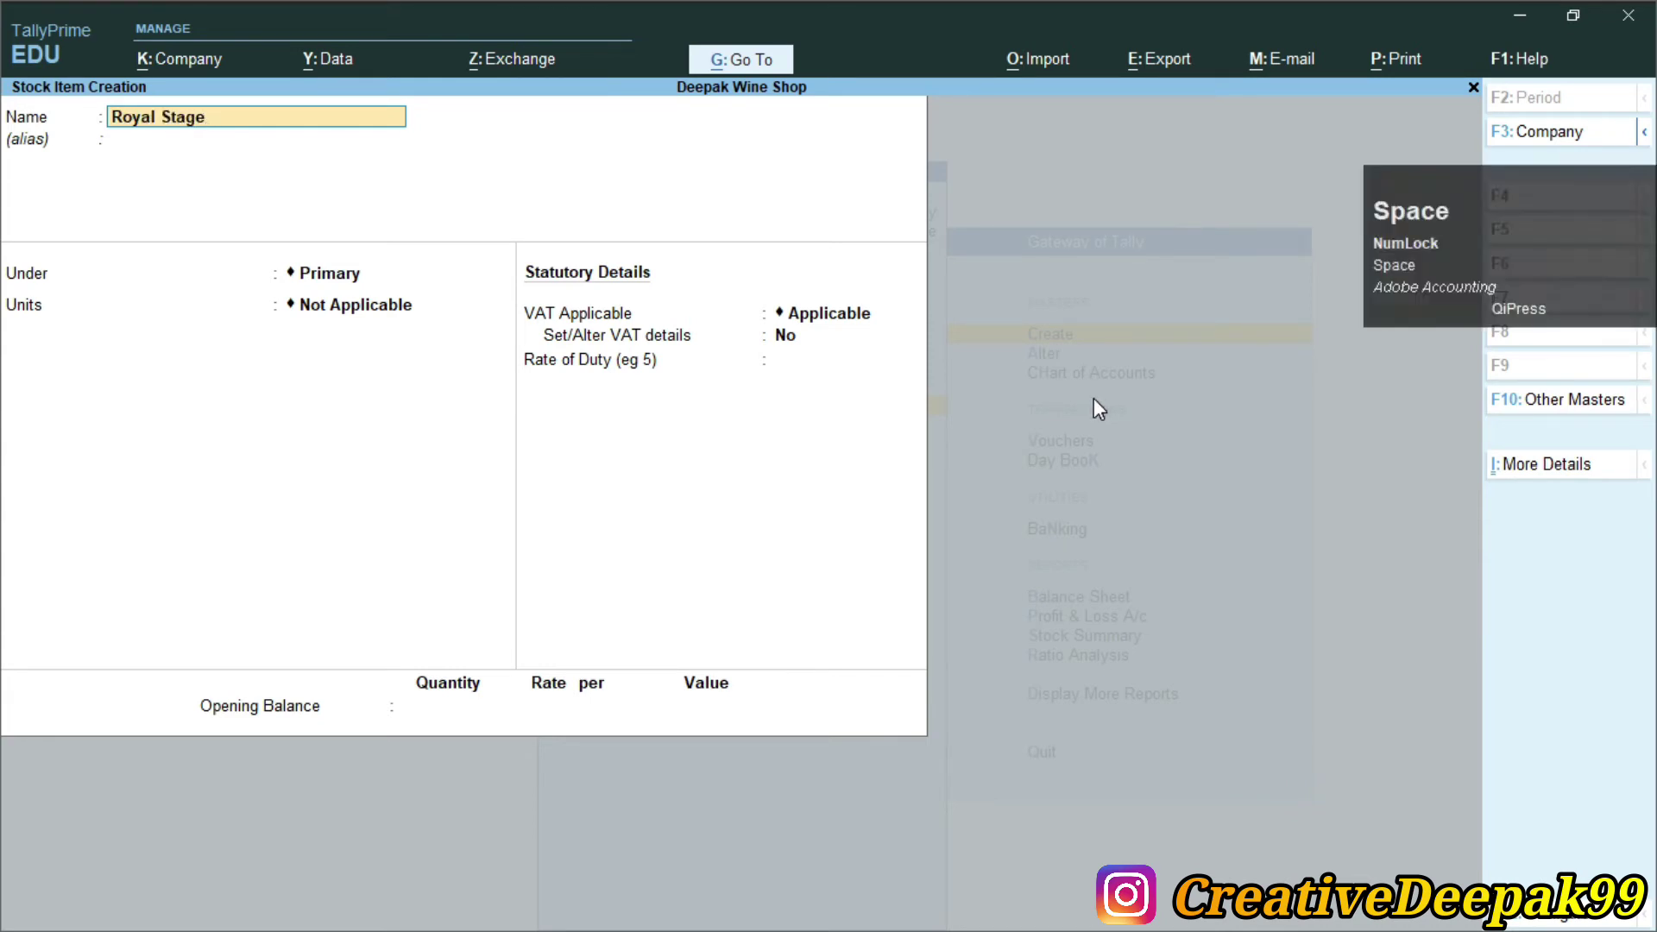
pyautogui.write(' 900ml')
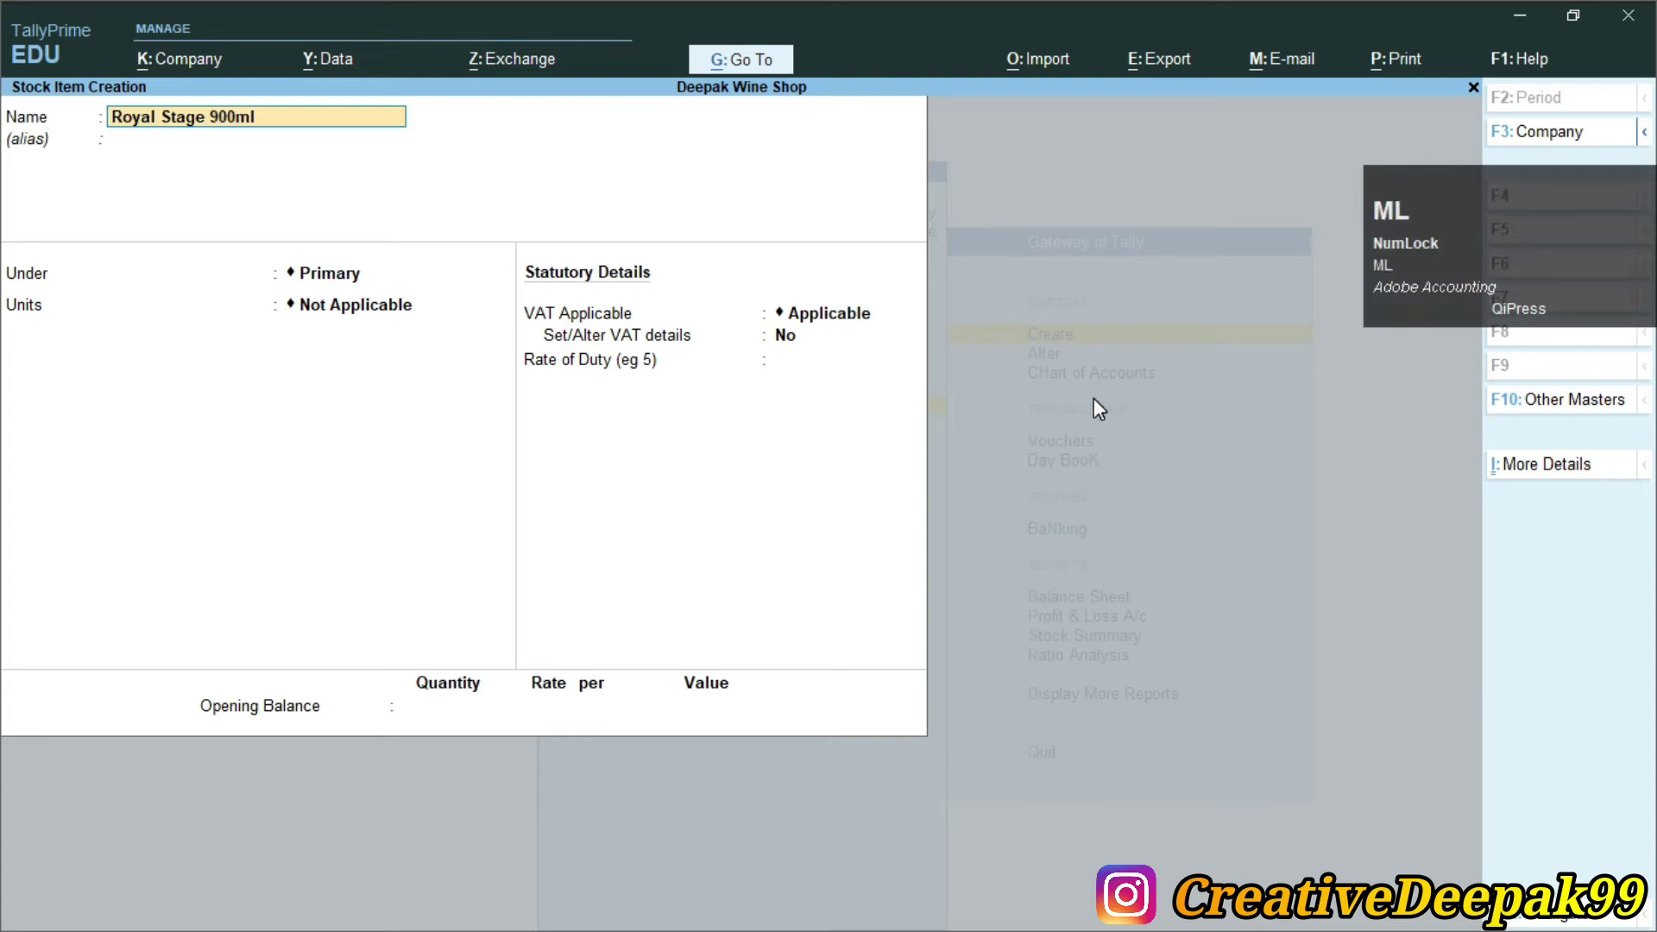
pyautogui.press('Return')
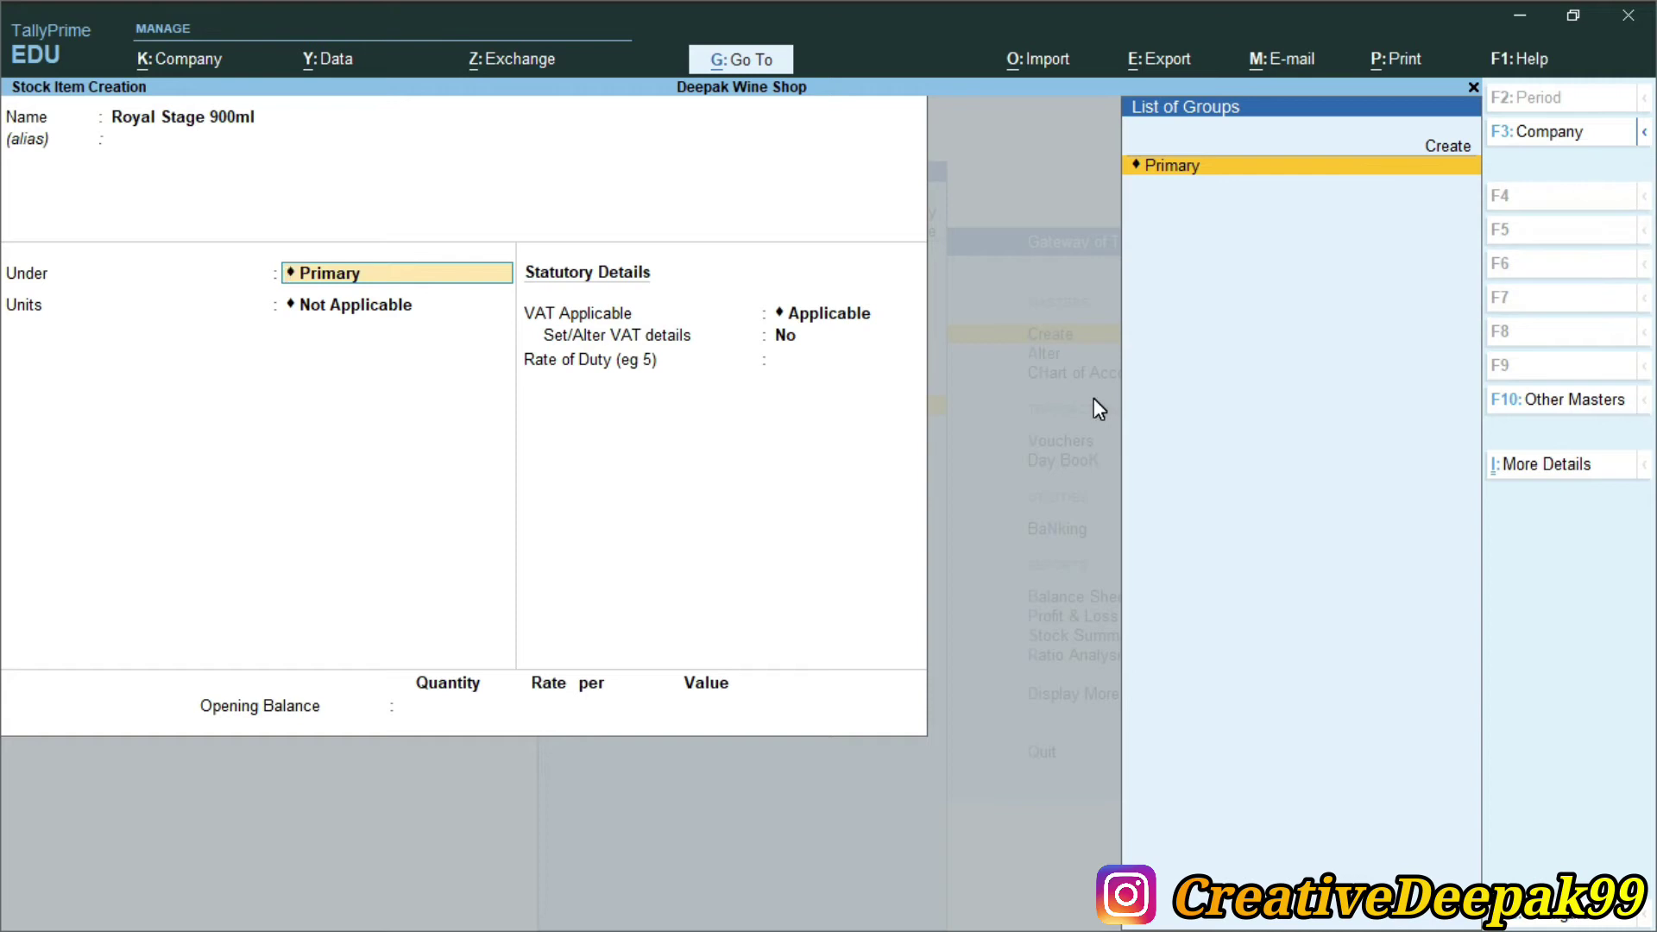
# Create a Wine stock group under Primary for the item
pyautogui.hotkey('alt', 'c')
pyautogui.write('Wine')
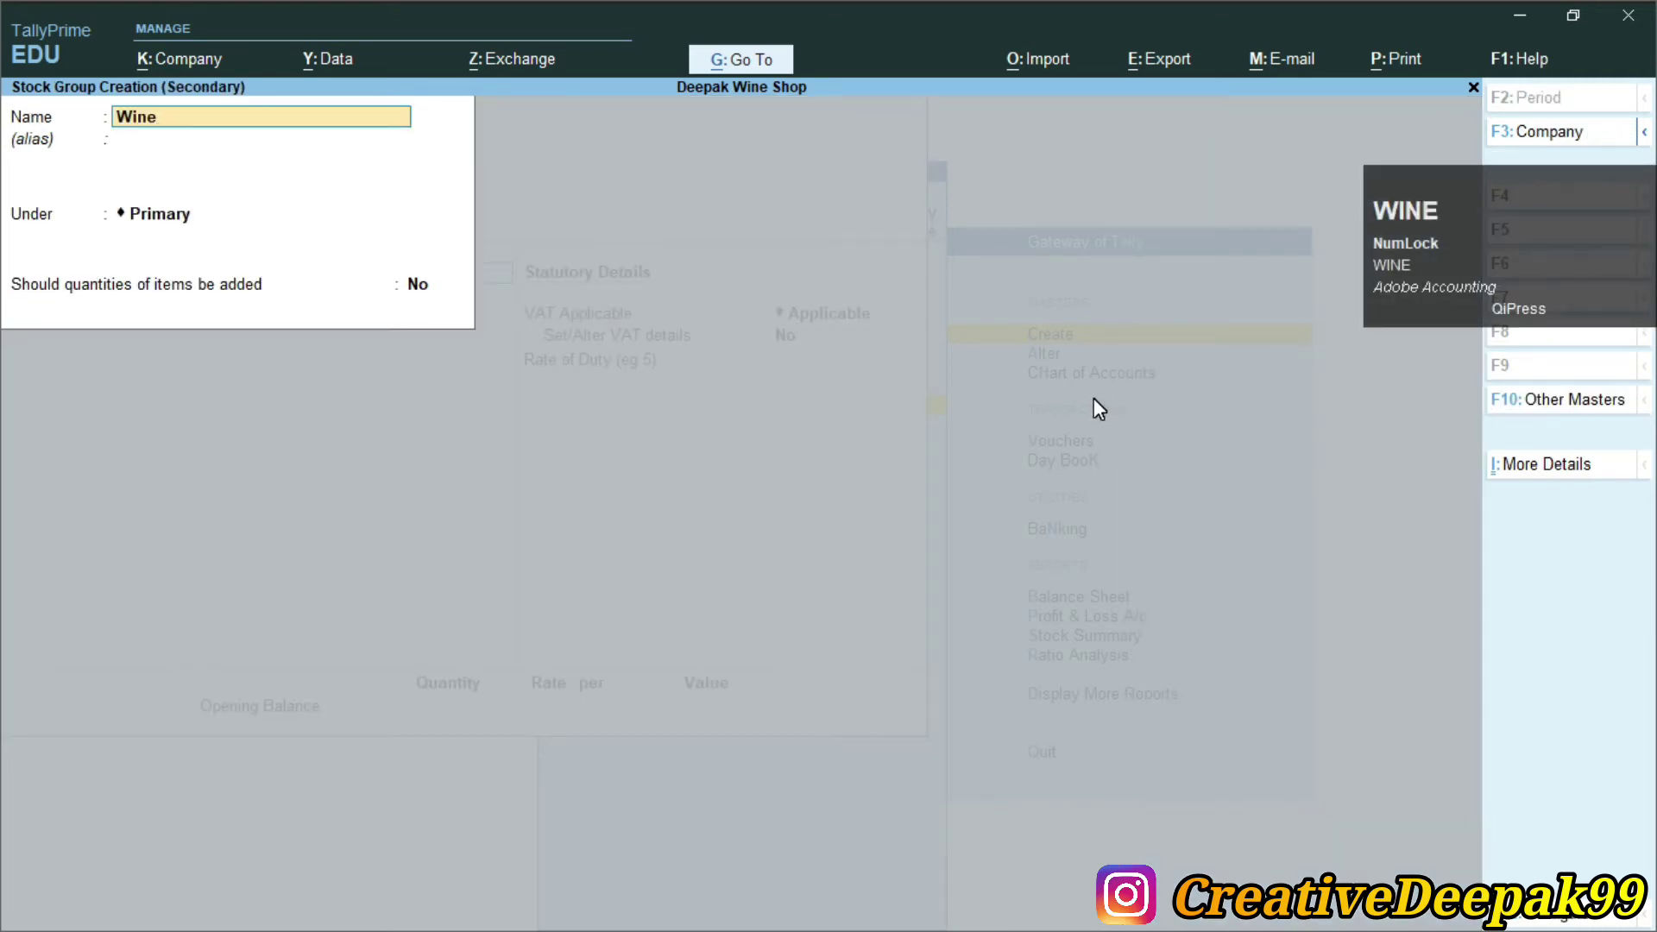
pyautogui.press('Return')
pyautogui.press('Return')
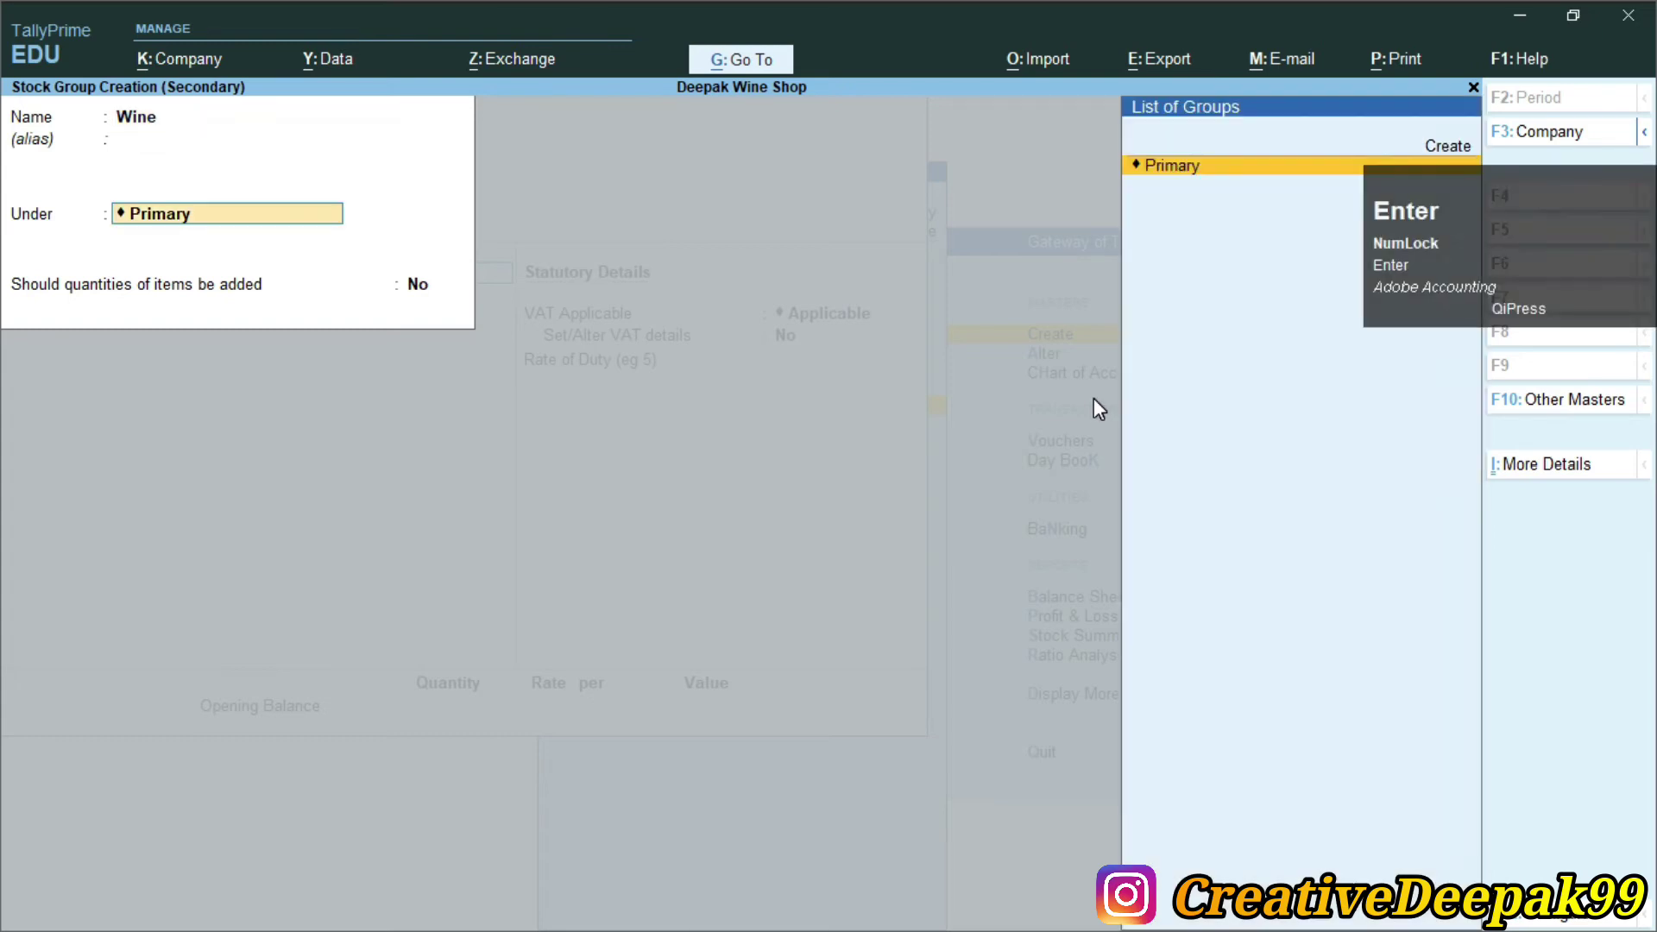
pyautogui.press('Return')
pyautogui.press('Return')
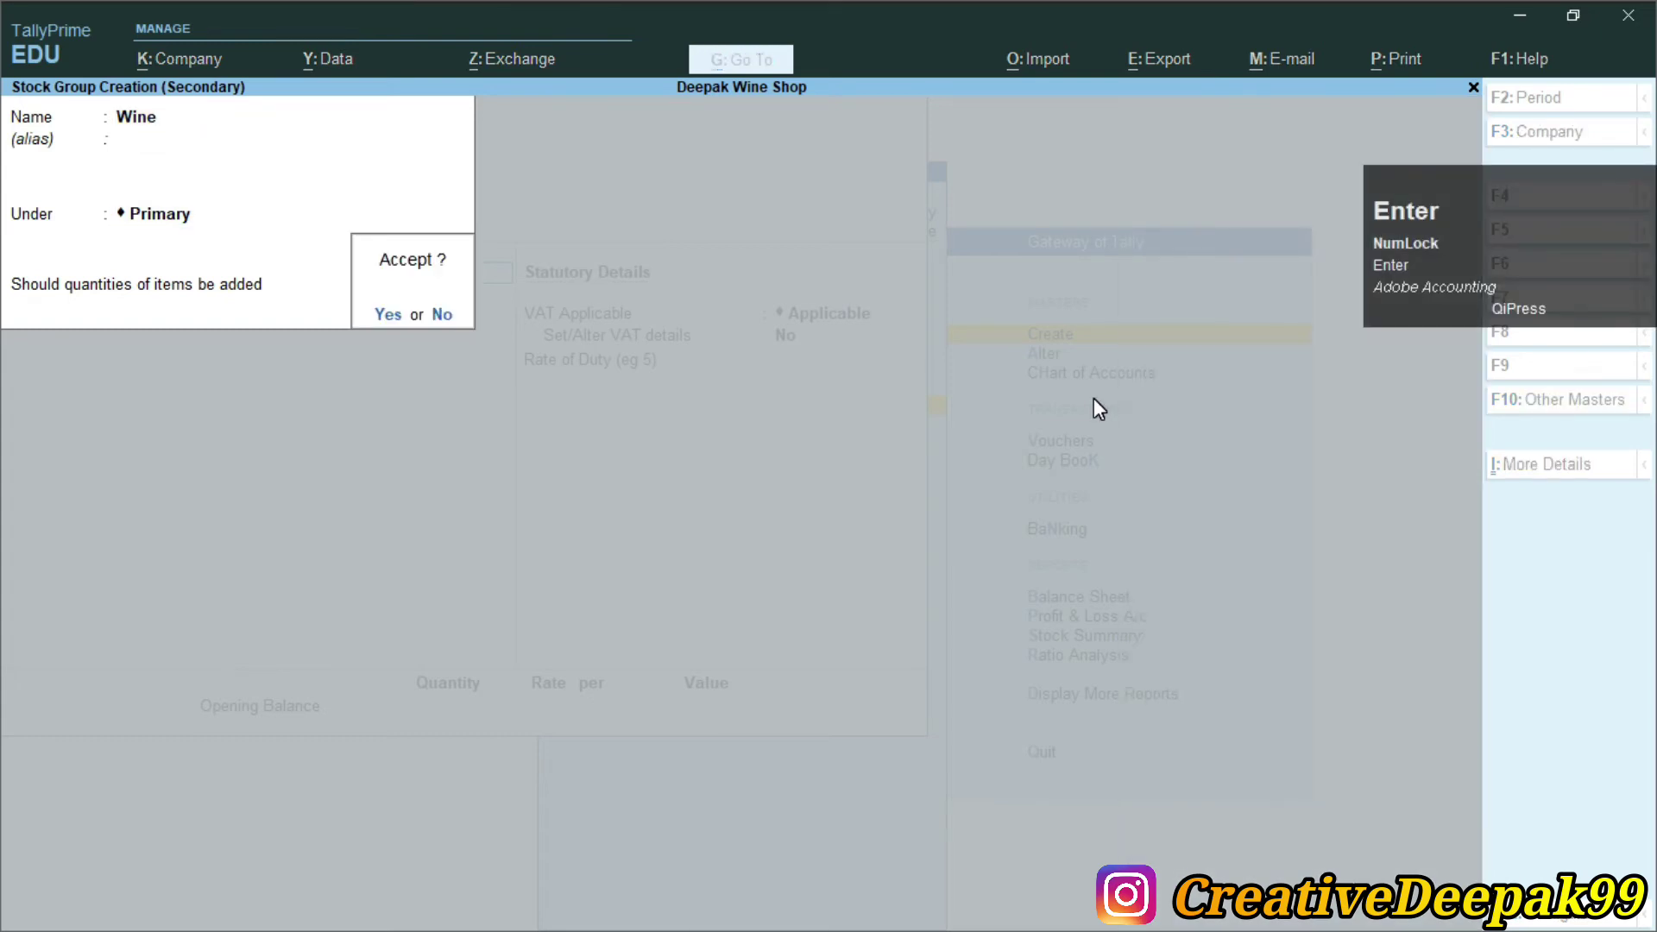
pyautogui.press('Return')
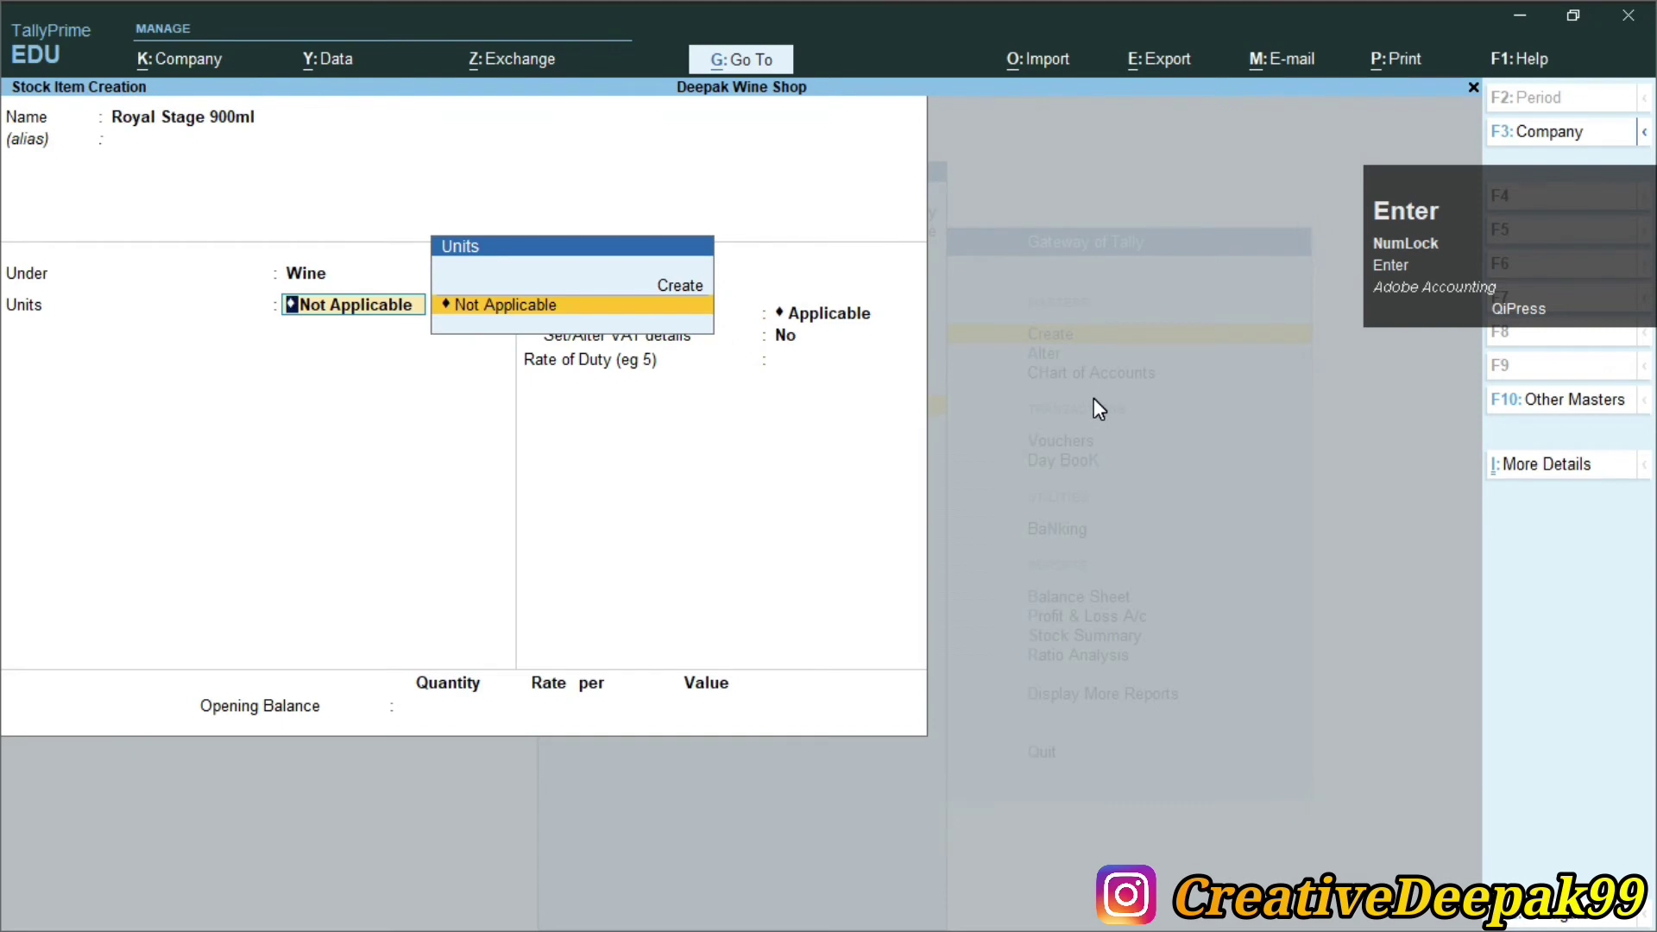
pyautogui.hotkey('alt', 'Tab')
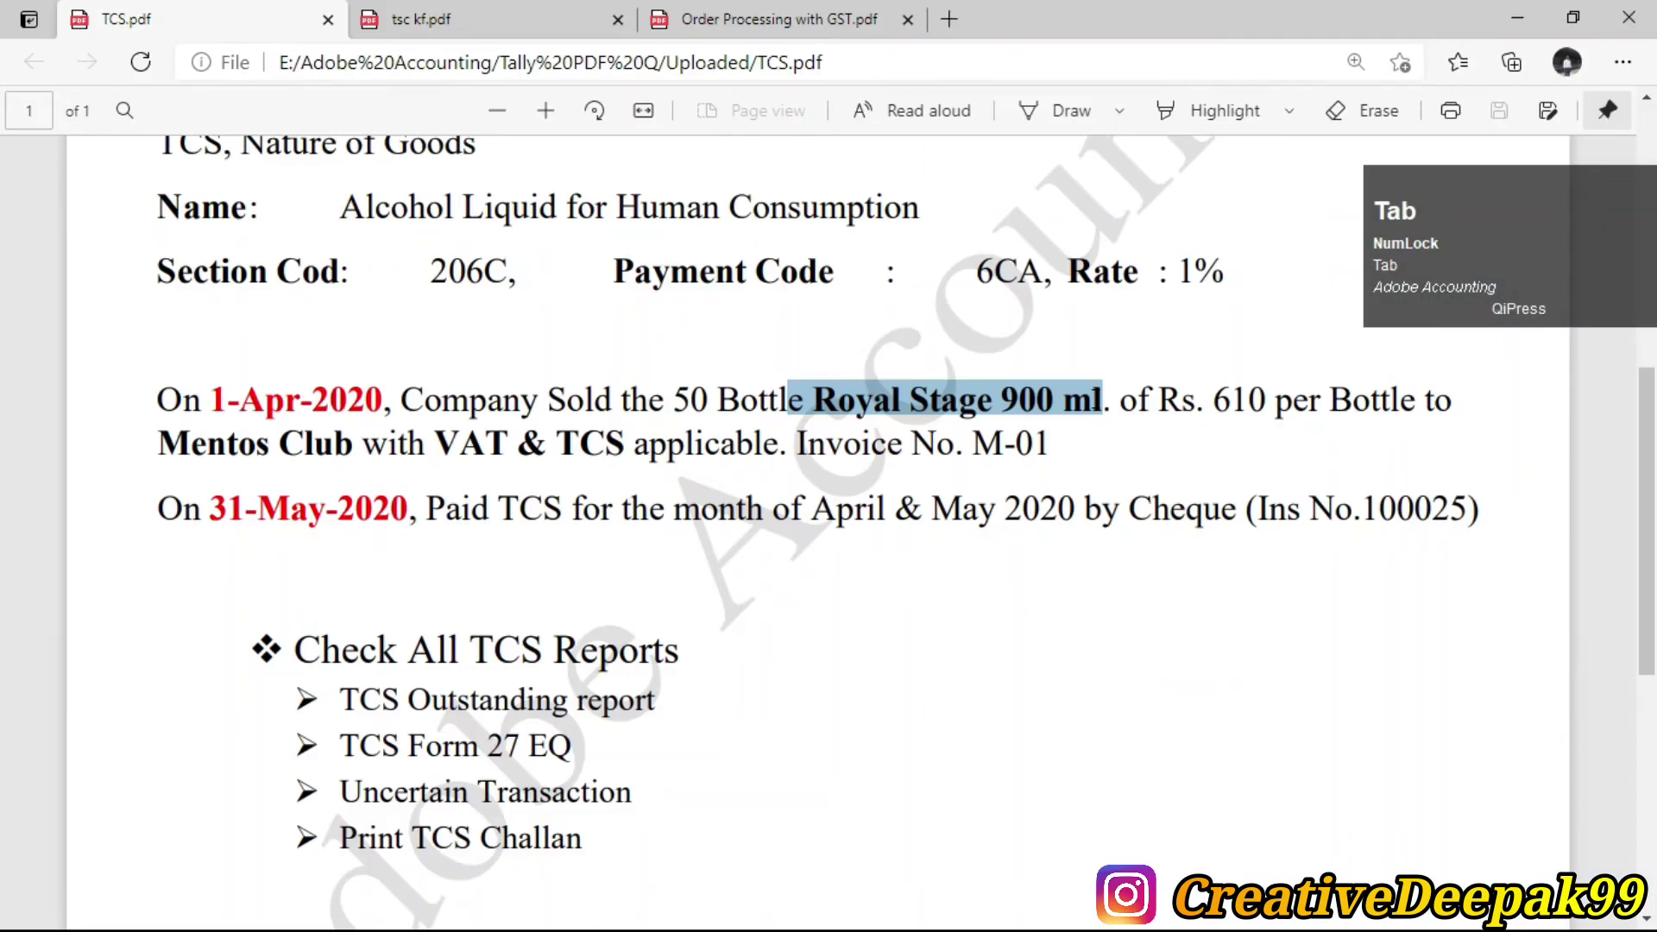
# Create the unit 'bottle' for Royal Stage 900ml
pyautogui.moveTo(718, 400); pyautogui.dragTo(798, 411)
pyautogui.hotkey('alt', 'Tab')
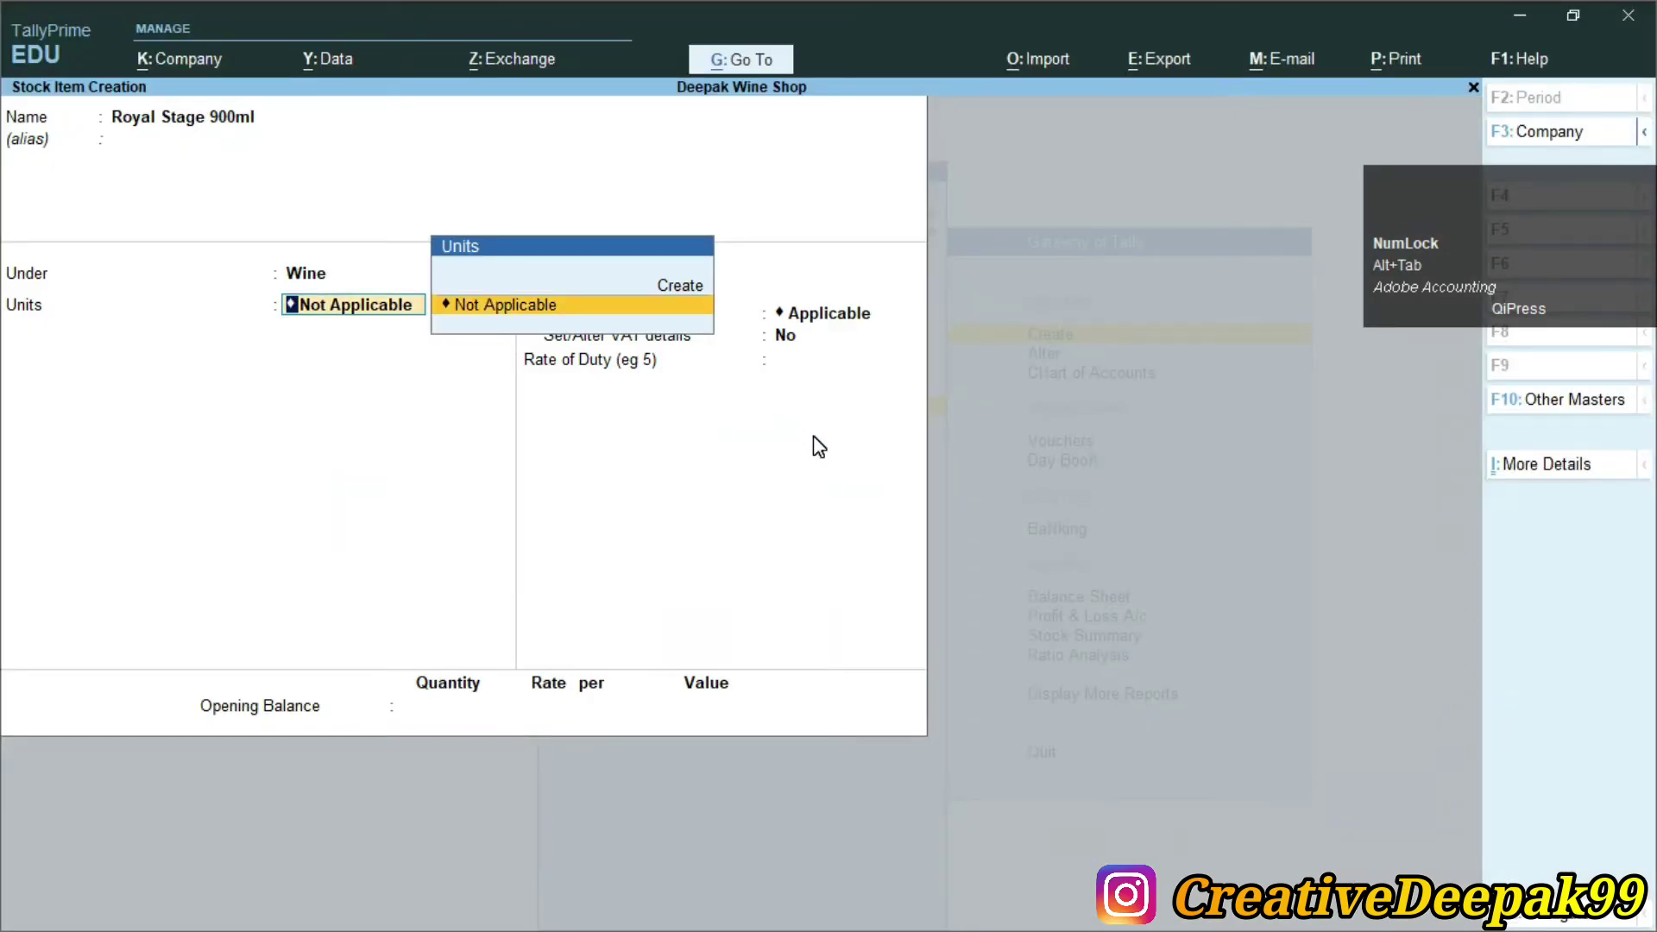
pyautogui.hotkey('alt', 'c')
pyautogui.write('bottle')
pyautogui.press('Return')
pyautogui.press('Return')
pyautogui.press('Return')
pyautogui.press('Return')
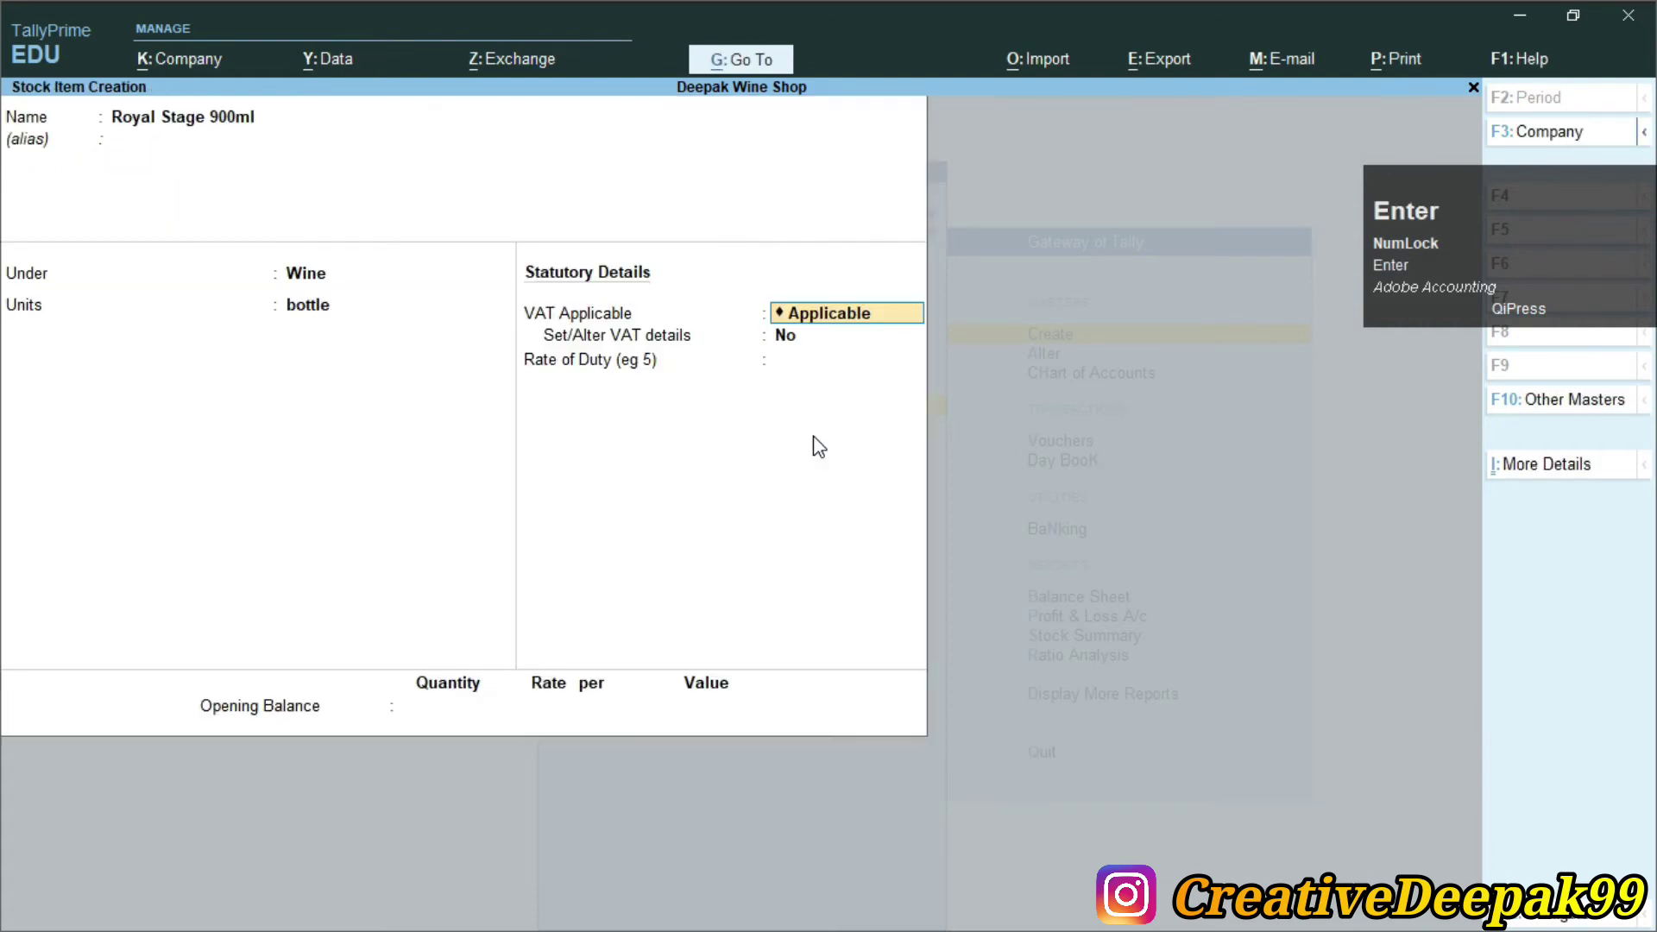
pyautogui.press('Return')
# Make VAT applicable with a 25% rate and accept the stock item
pyautogui.press('ctrl')
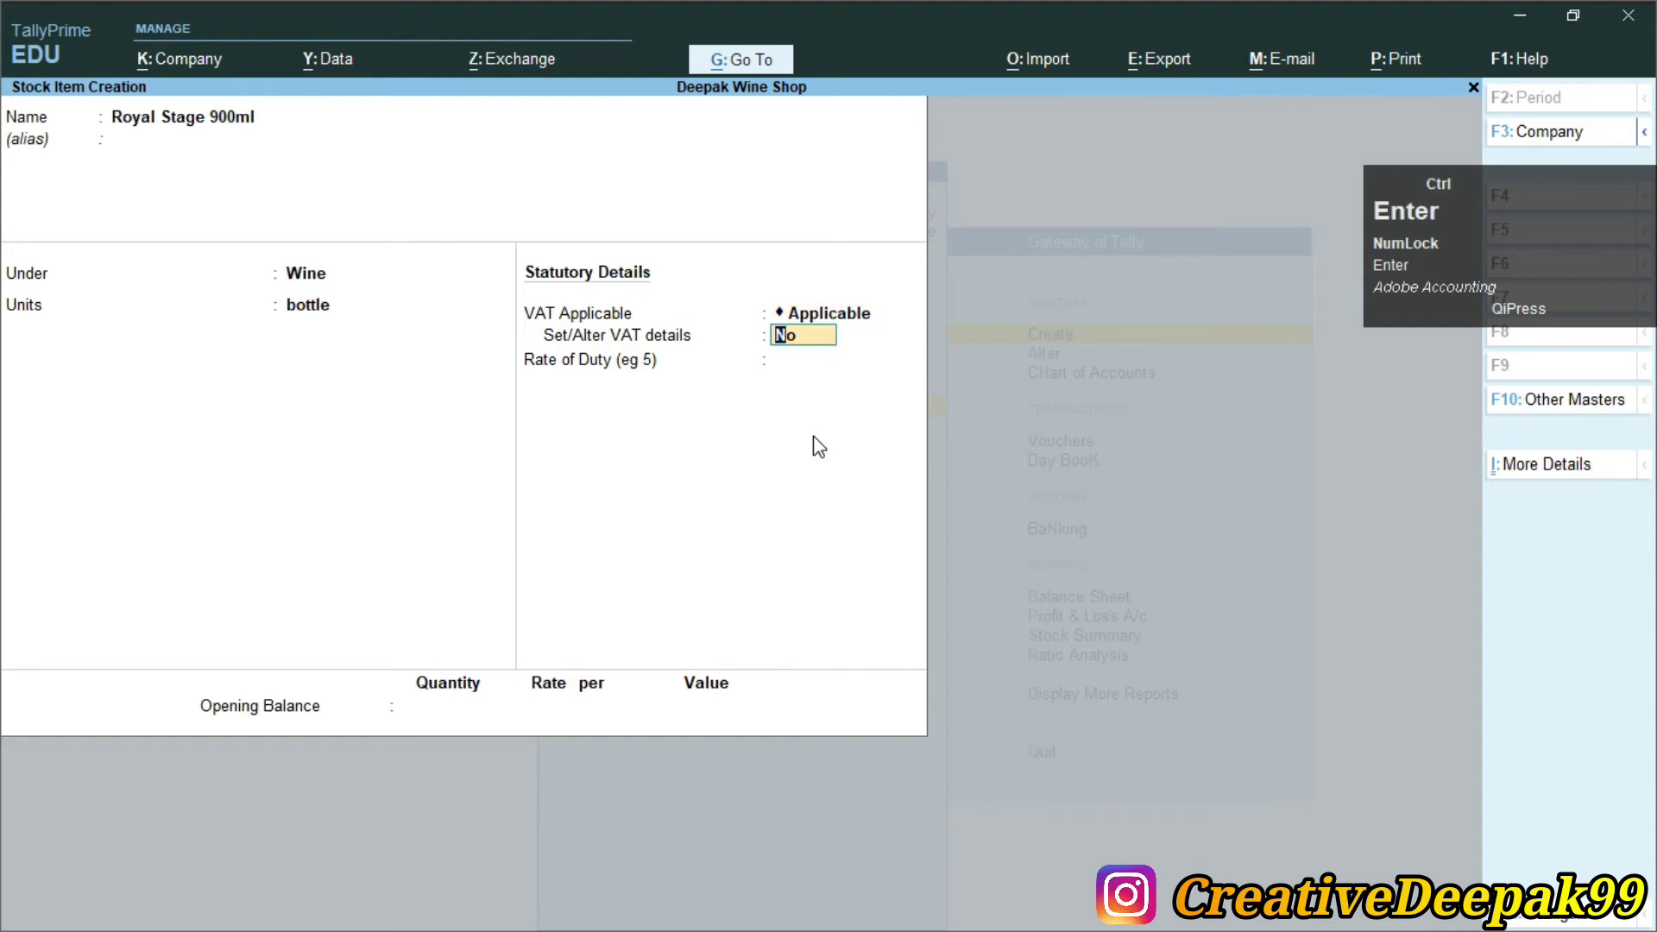
pyautogui.hotkey('ctrl', '2')
pyautogui.moveTo(509, 291)
pyautogui.mouseDown()
pyautogui.moveTo(806, 317)
pyautogui.moveTo(879, 350)
pyautogui.mouseUp()
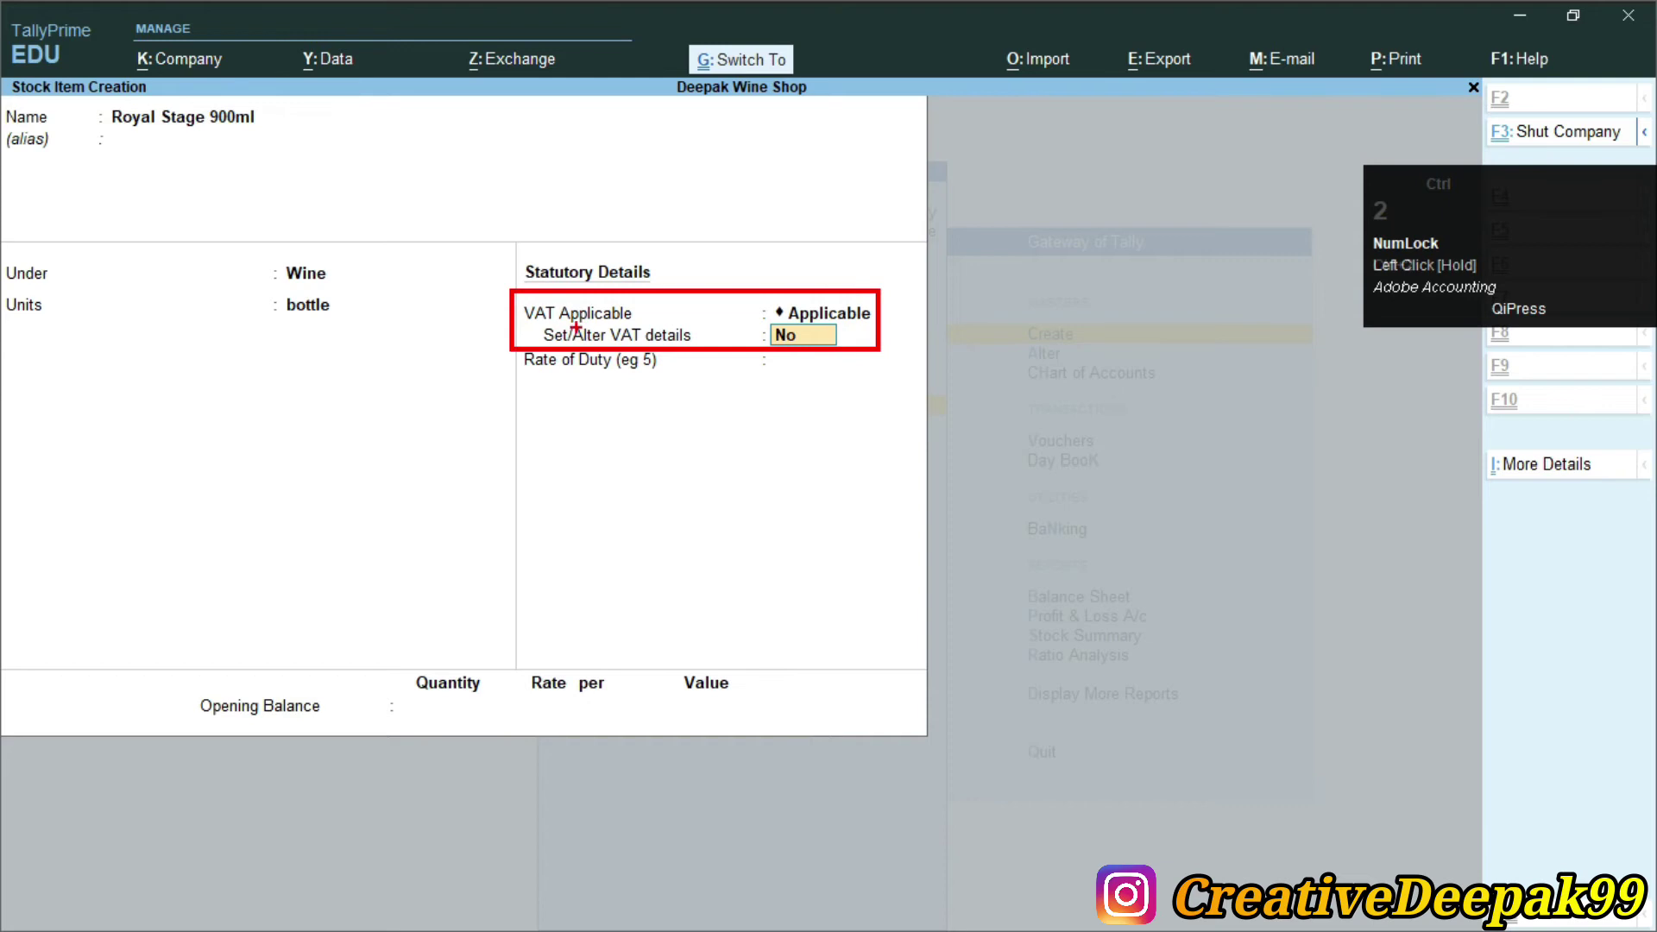
pyautogui.moveTo(538, 328)
pyautogui.mouseDown()
pyautogui.moveTo(688, 369)
pyautogui.moveTo(870, 364)
pyautogui.mouseUp()
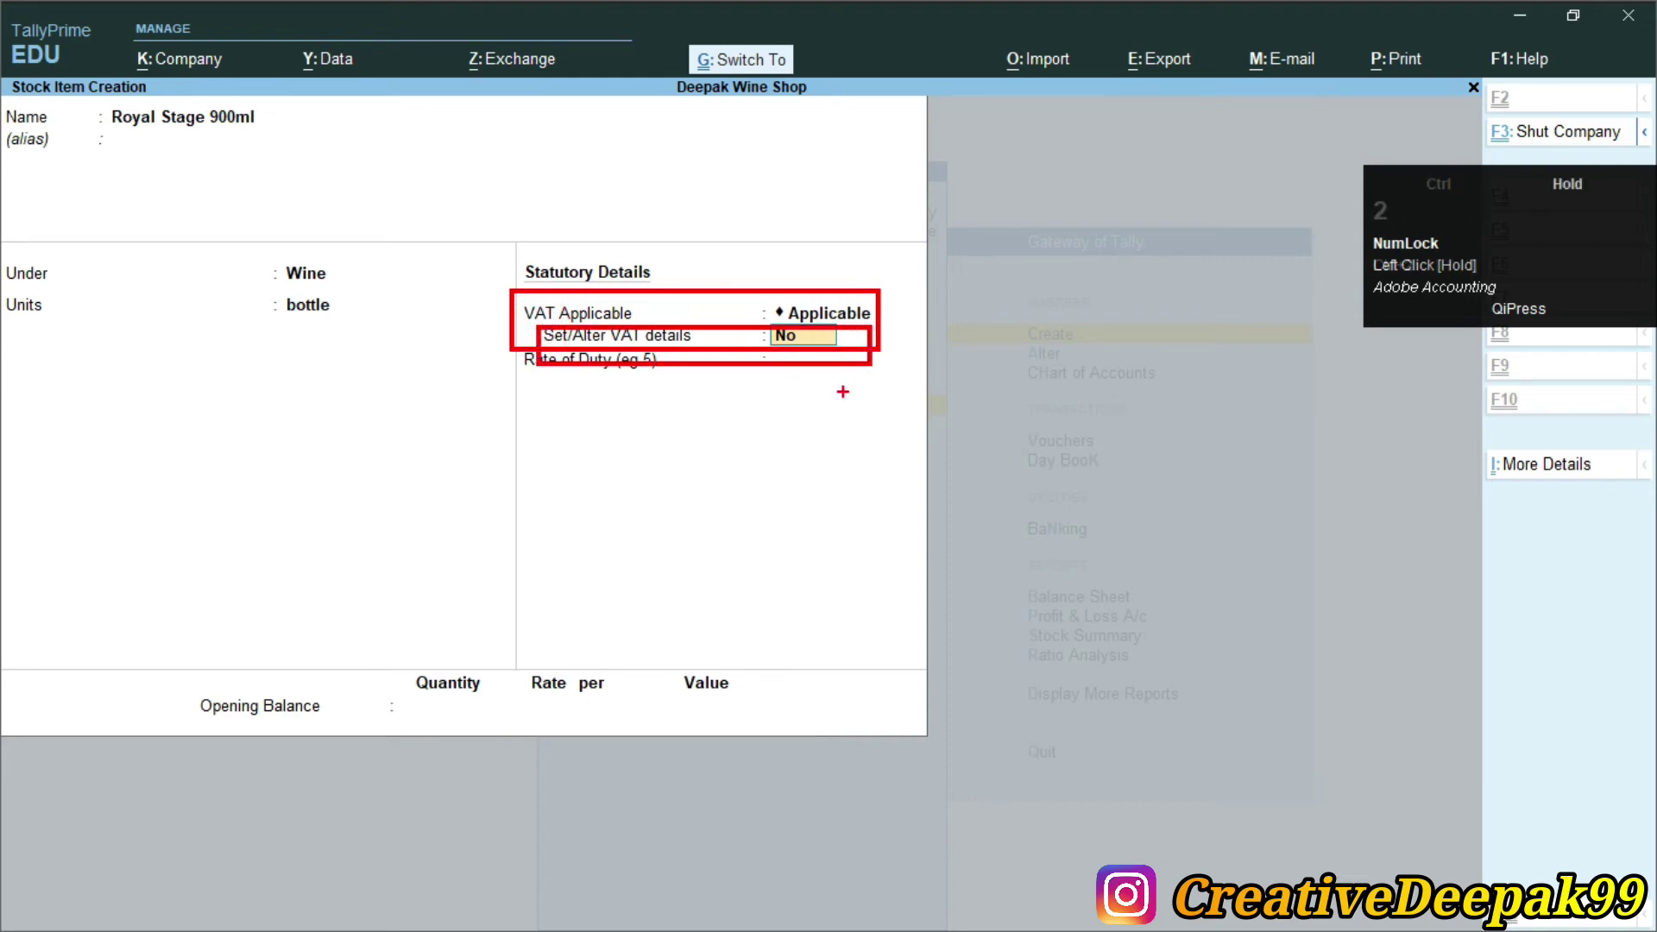
pyautogui.press('Escape')
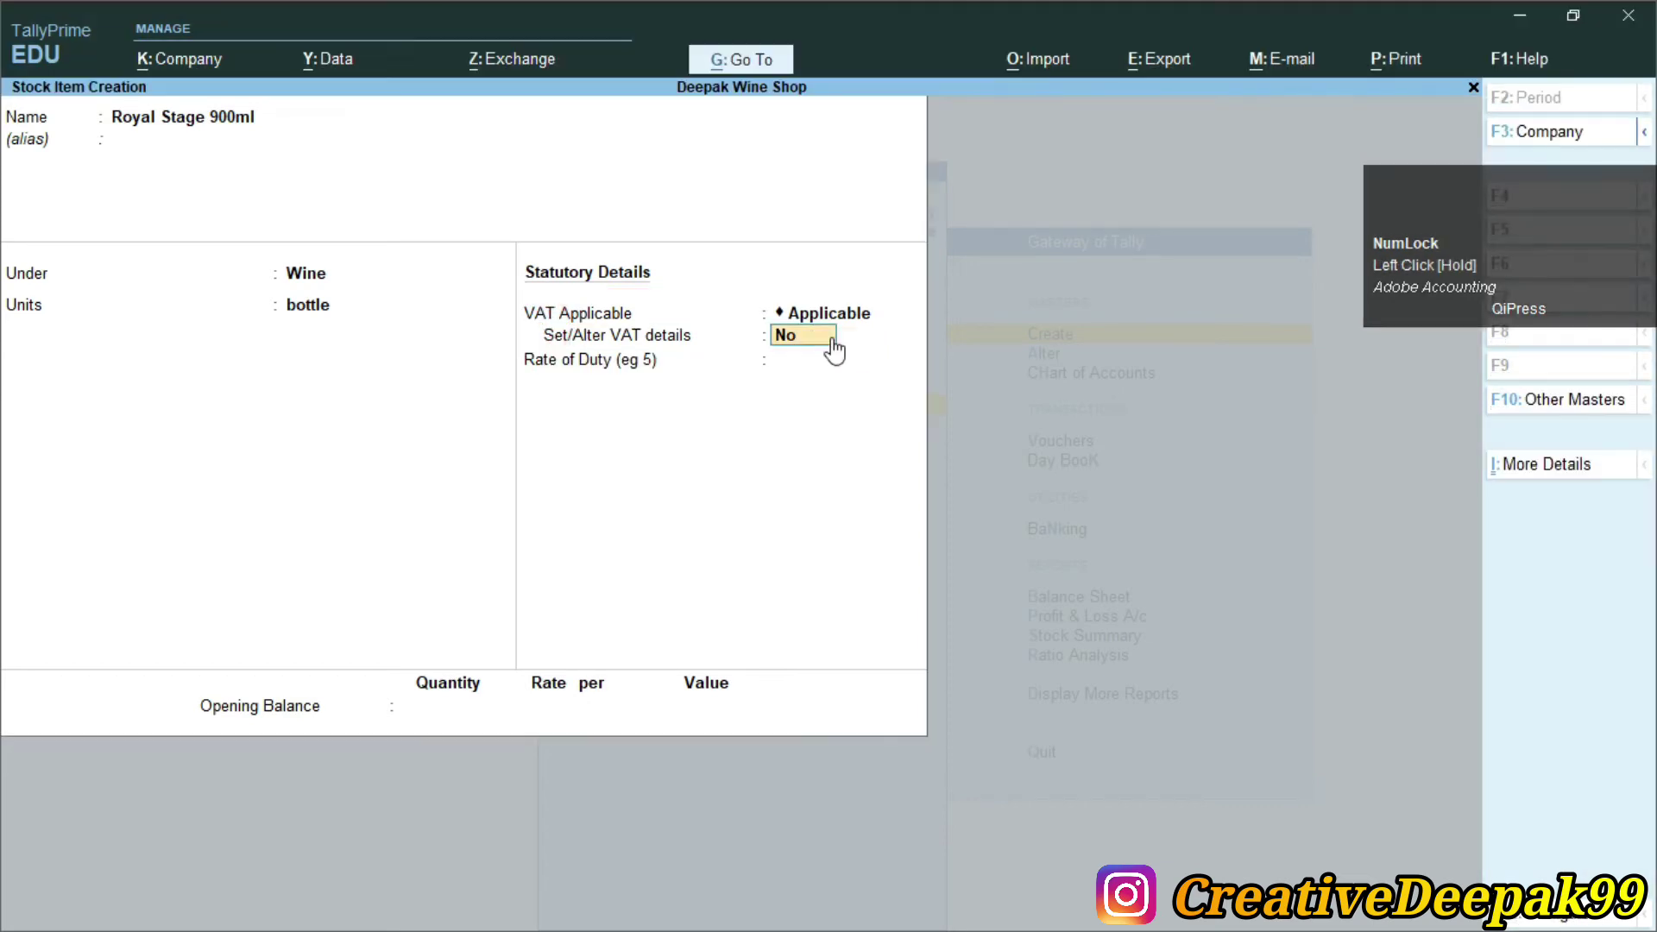
pyautogui.write('y')
pyautogui.press('Return')
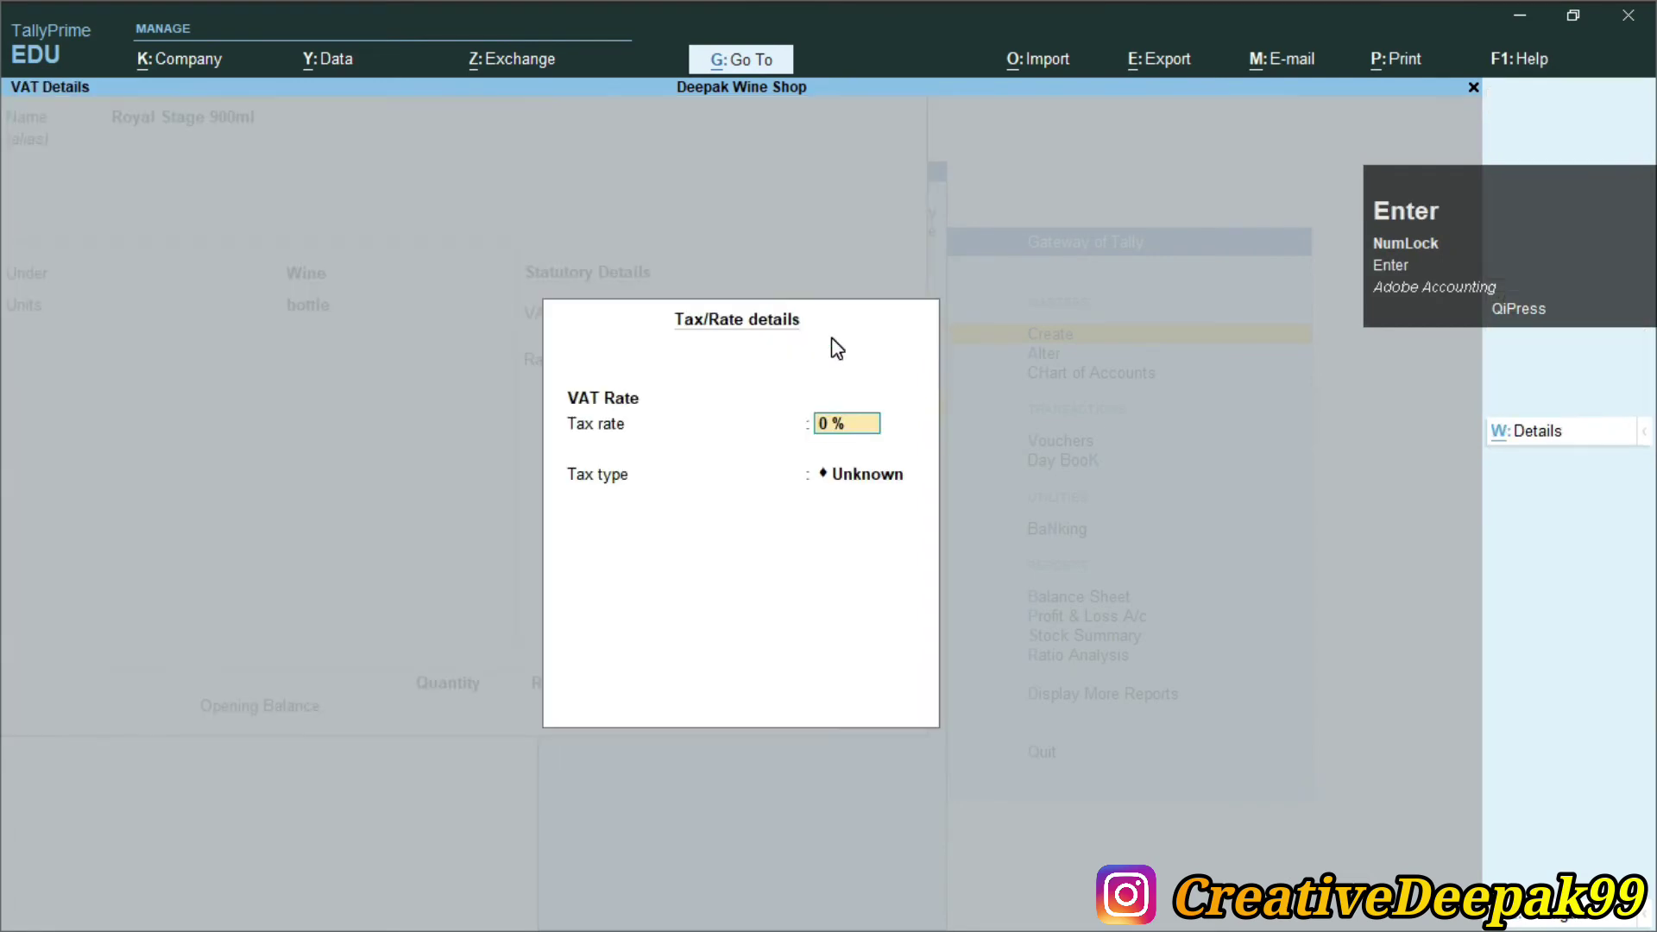
pyautogui.write('25')
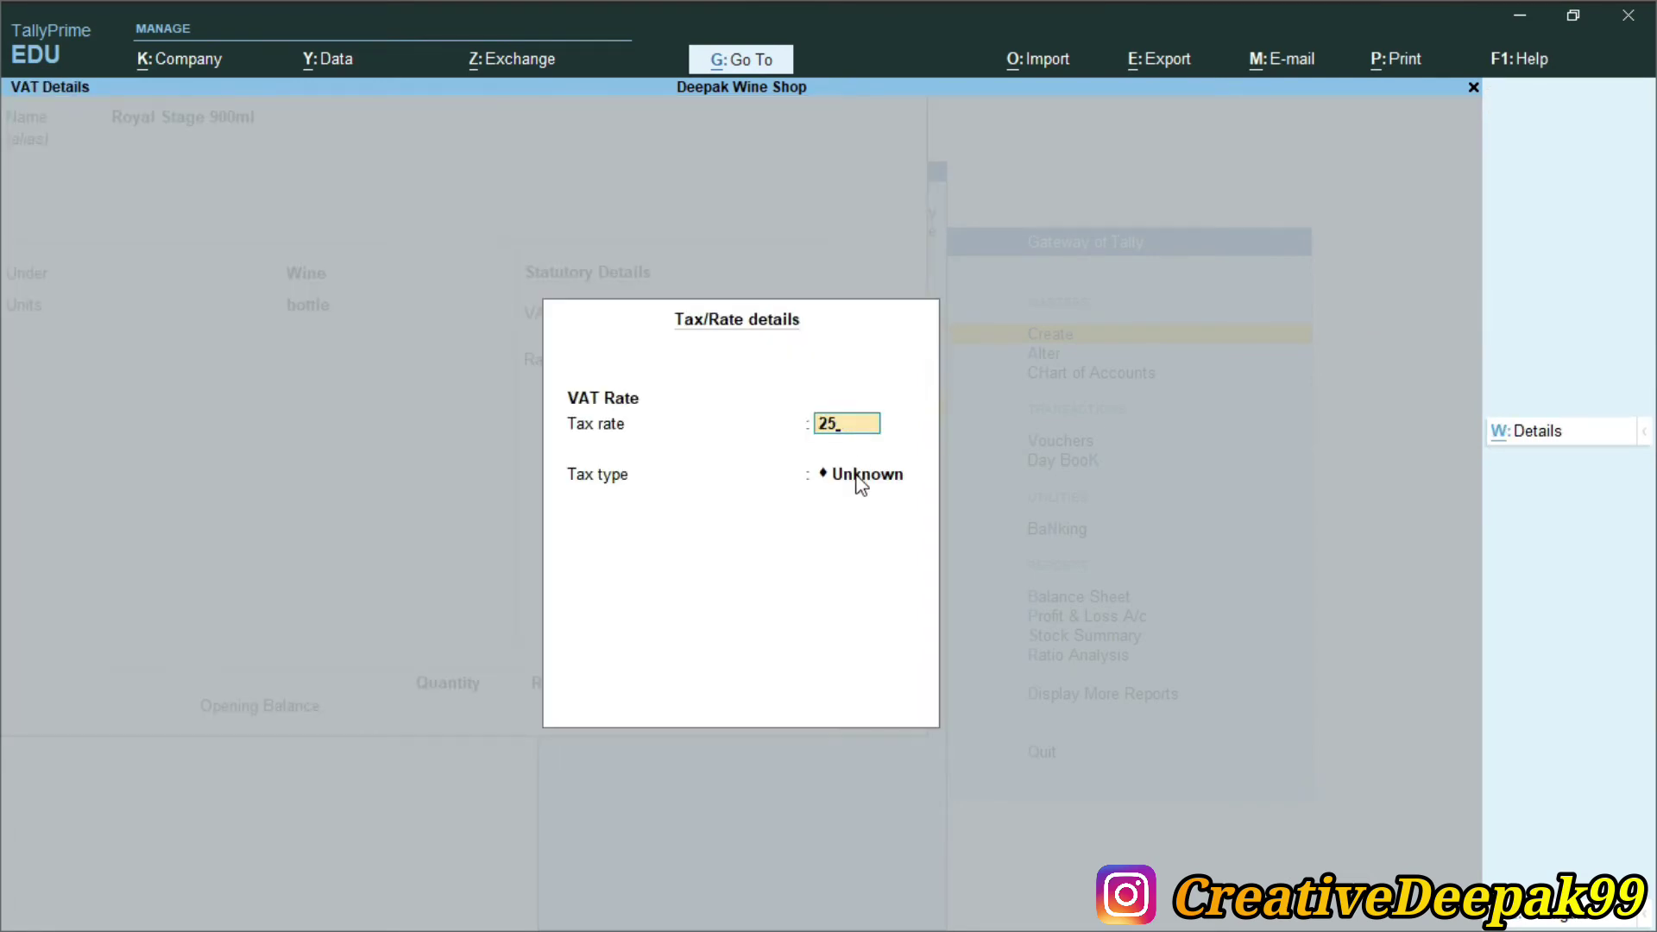
pyautogui.press('Return')
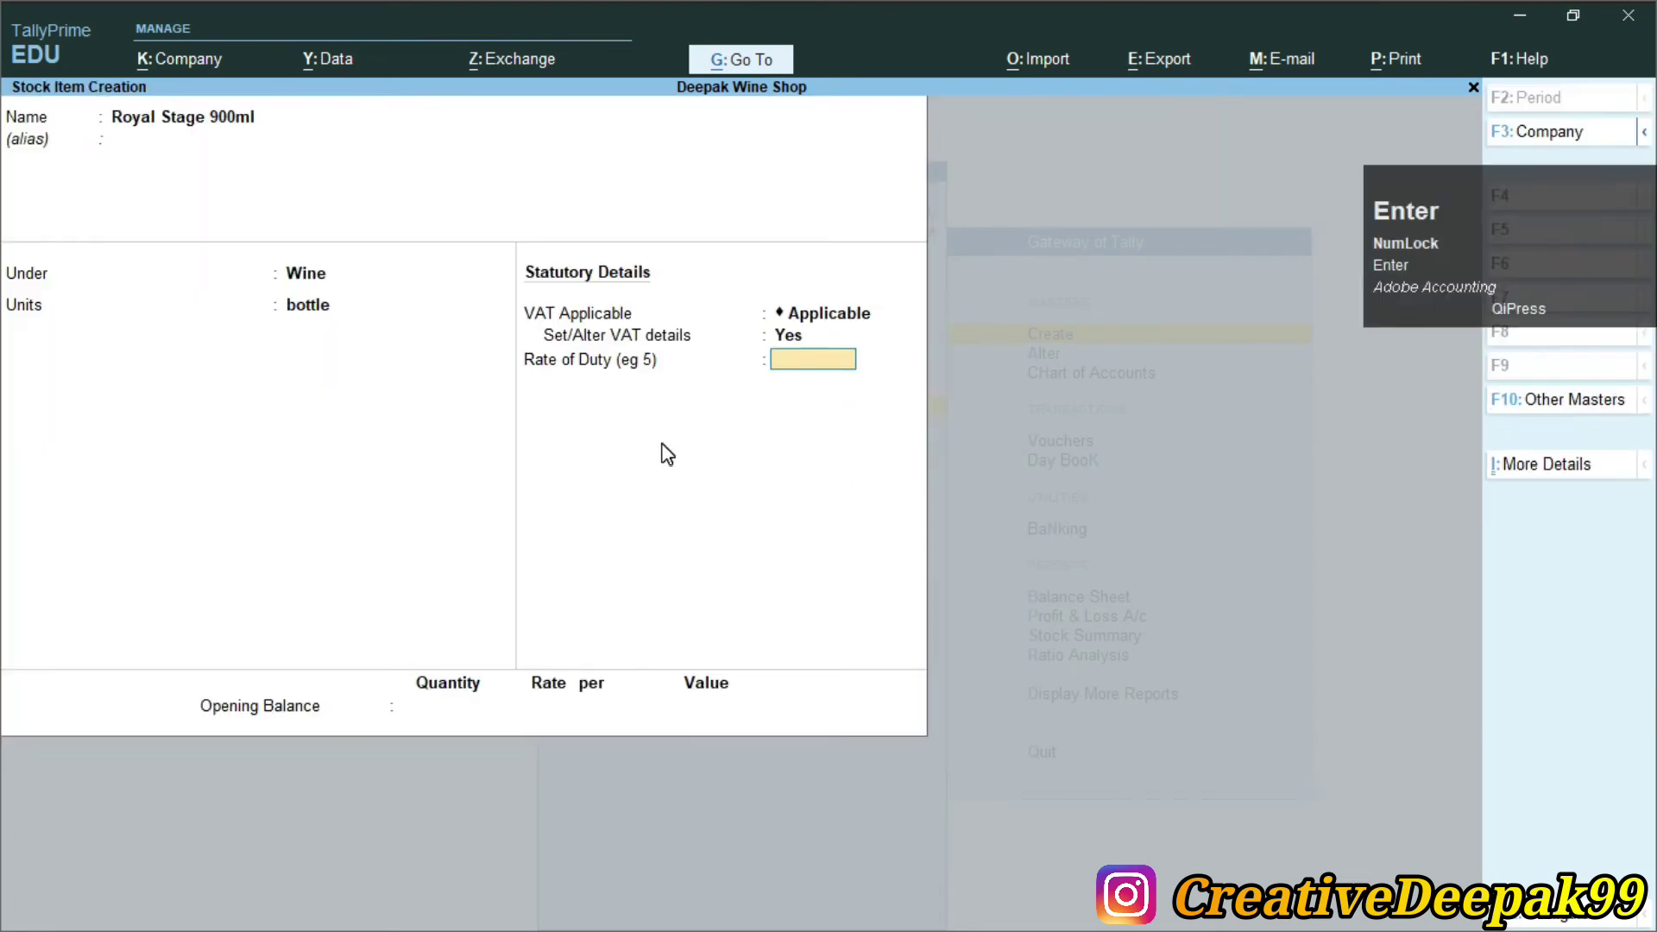
pyautogui.press('Return')
pyautogui.press('Return')
pyautogui.press('Return')
# Quit stock item creation and return to the Gateway of Tally
pyautogui.press('Escape')
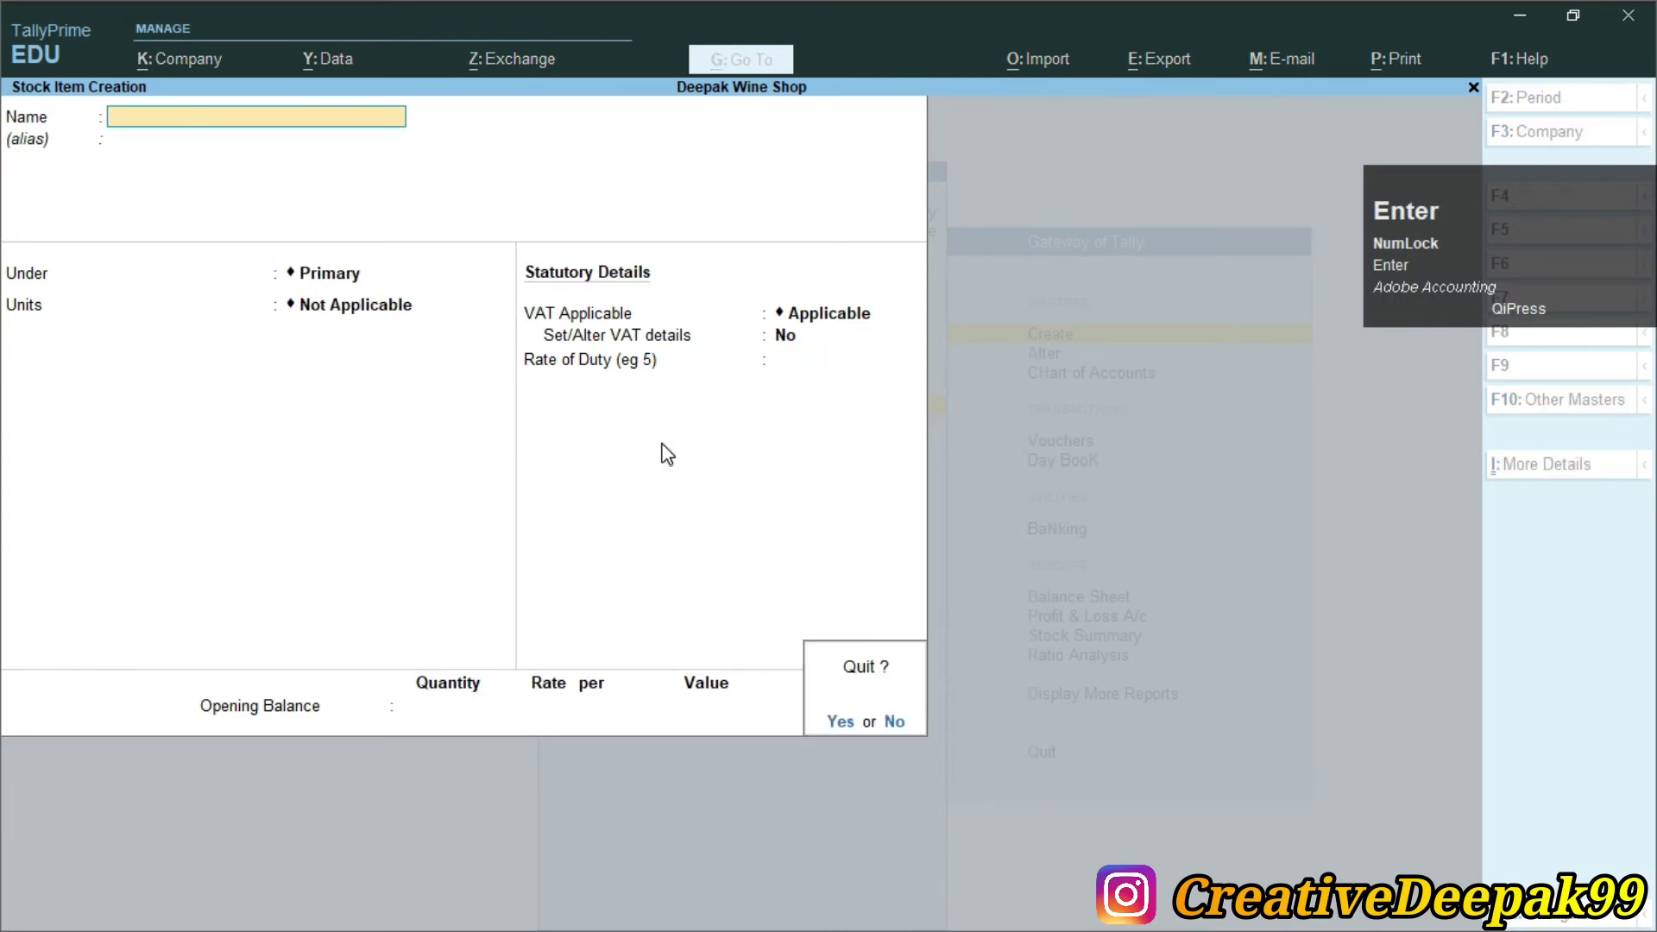
pyautogui.press('Return')
pyautogui.press('Escape')
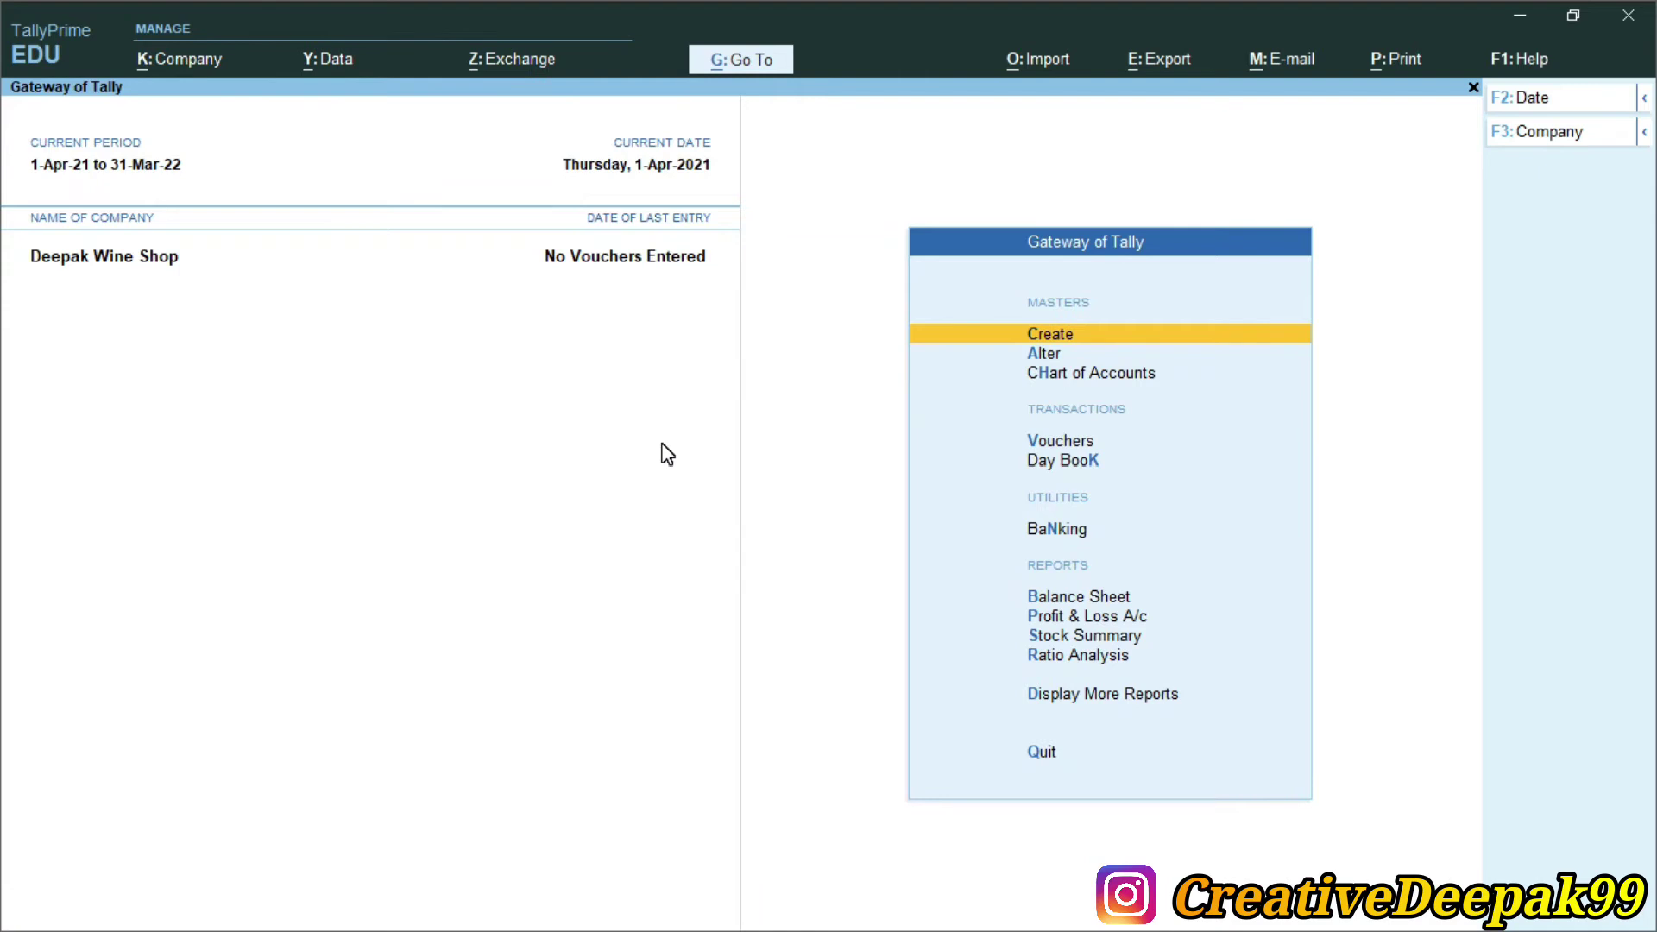
pyautogui.hotkey('alt', 'Tab')
pyautogui.moveTo(483, 403); pyautogui.dragTo(934, 404)
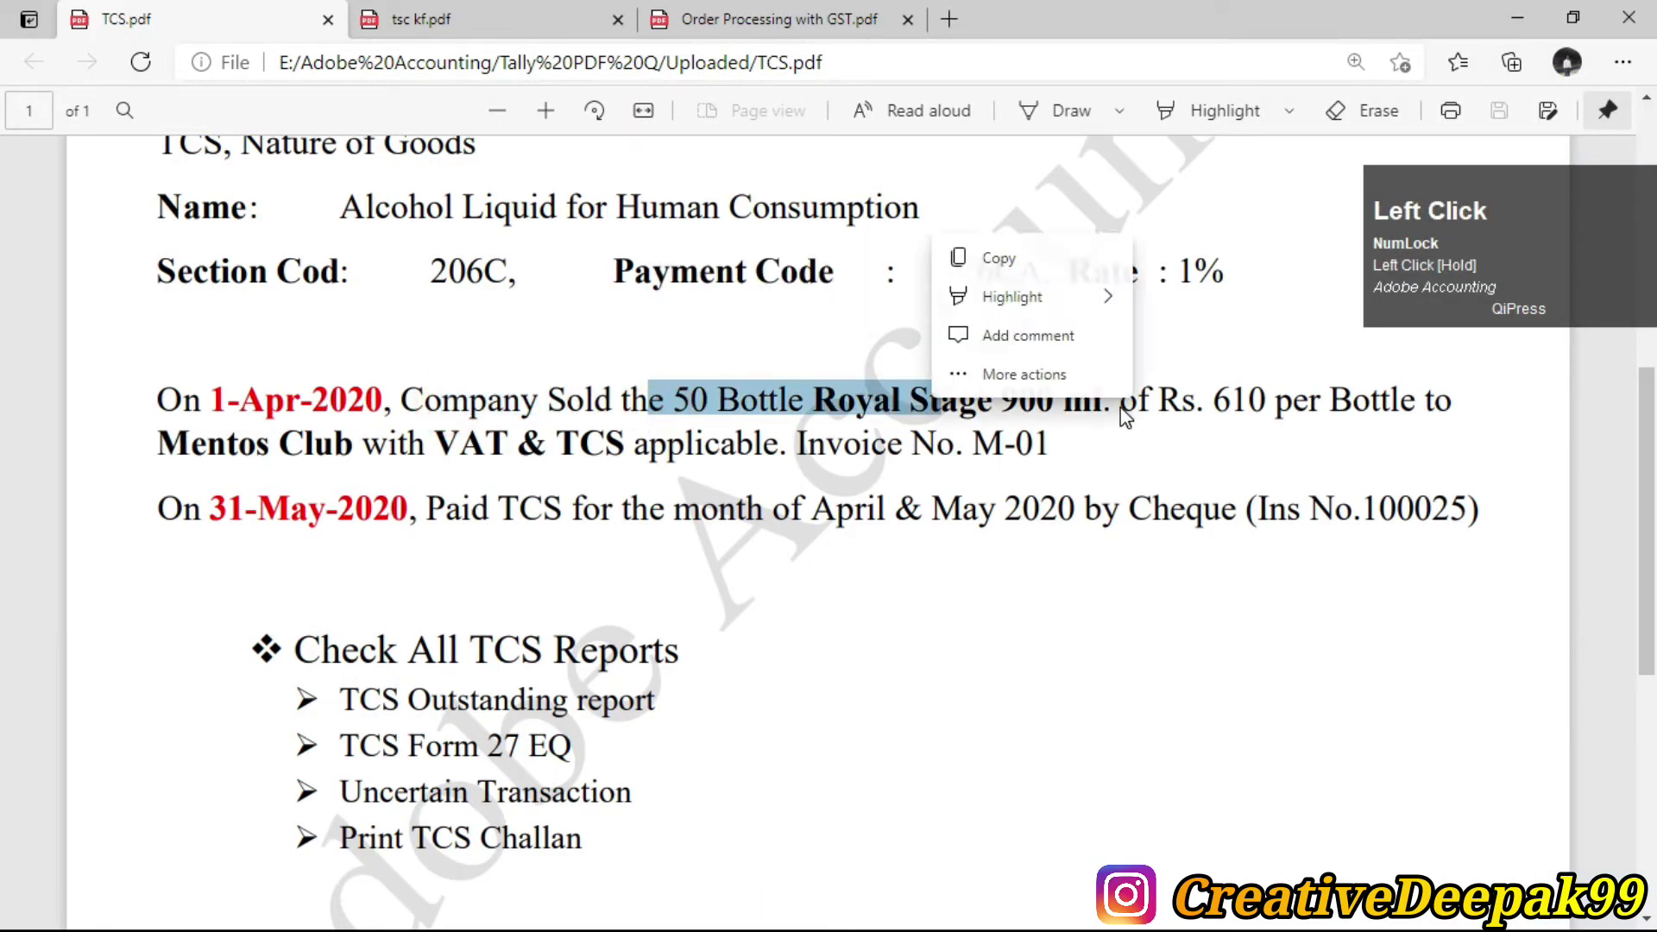
pyautogui.moveTo(1224, 399); pyautogui.dragTo(1292, 404)
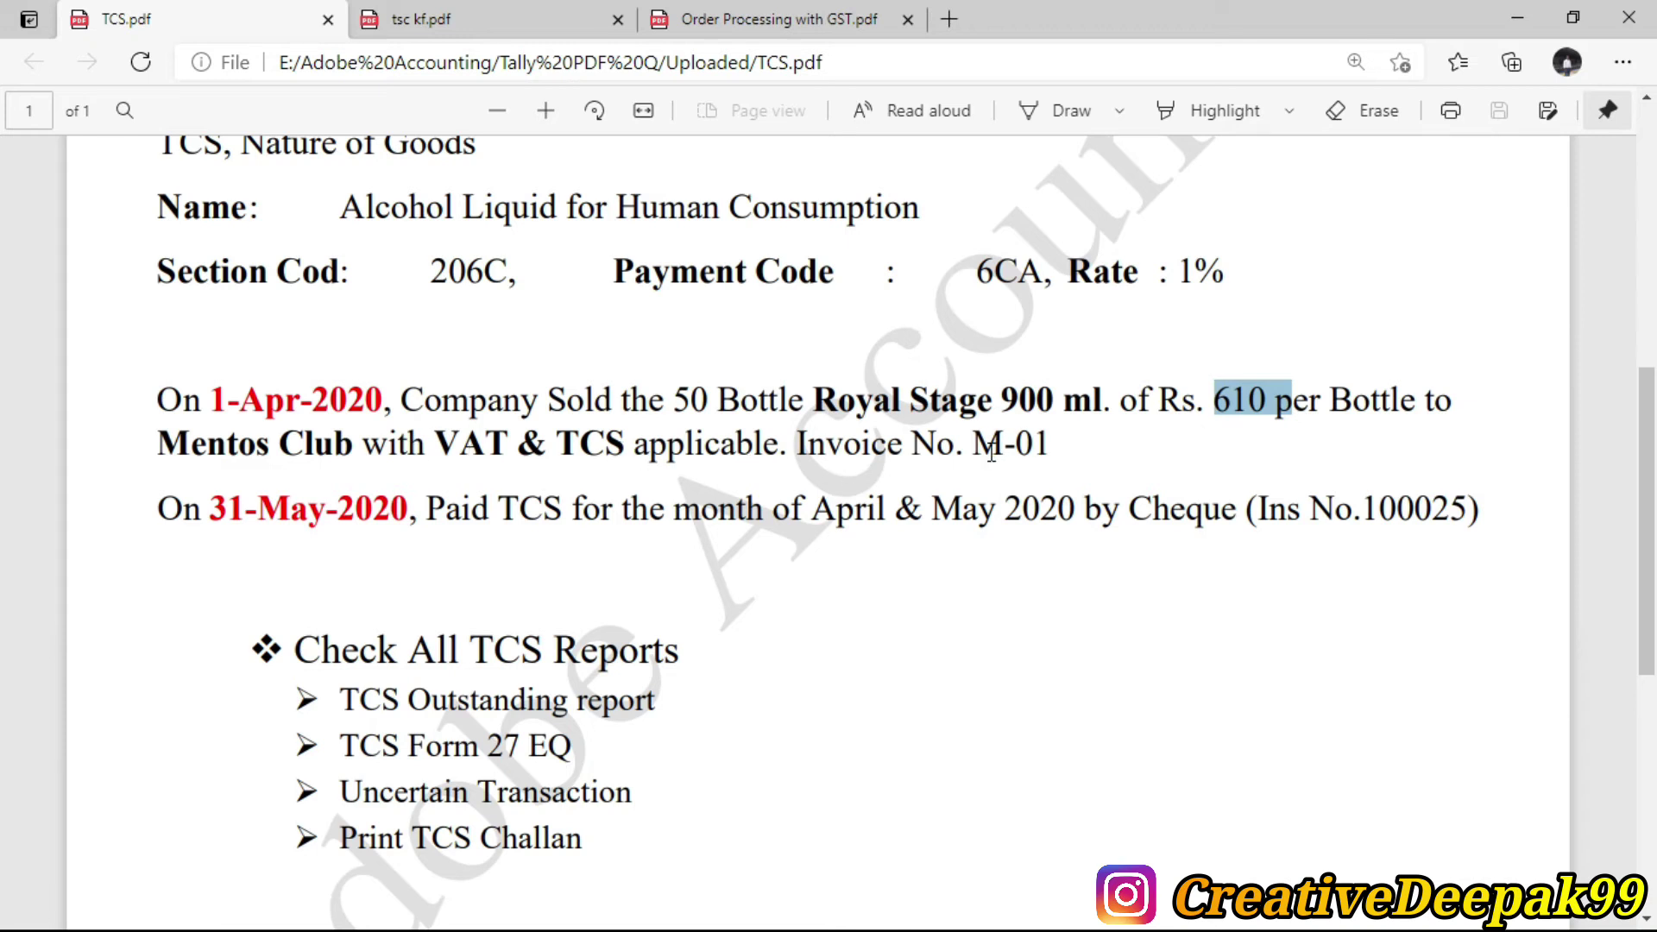
pyautogui.moveTo(984, 450); pyautogui.dragTo(1067, 459)
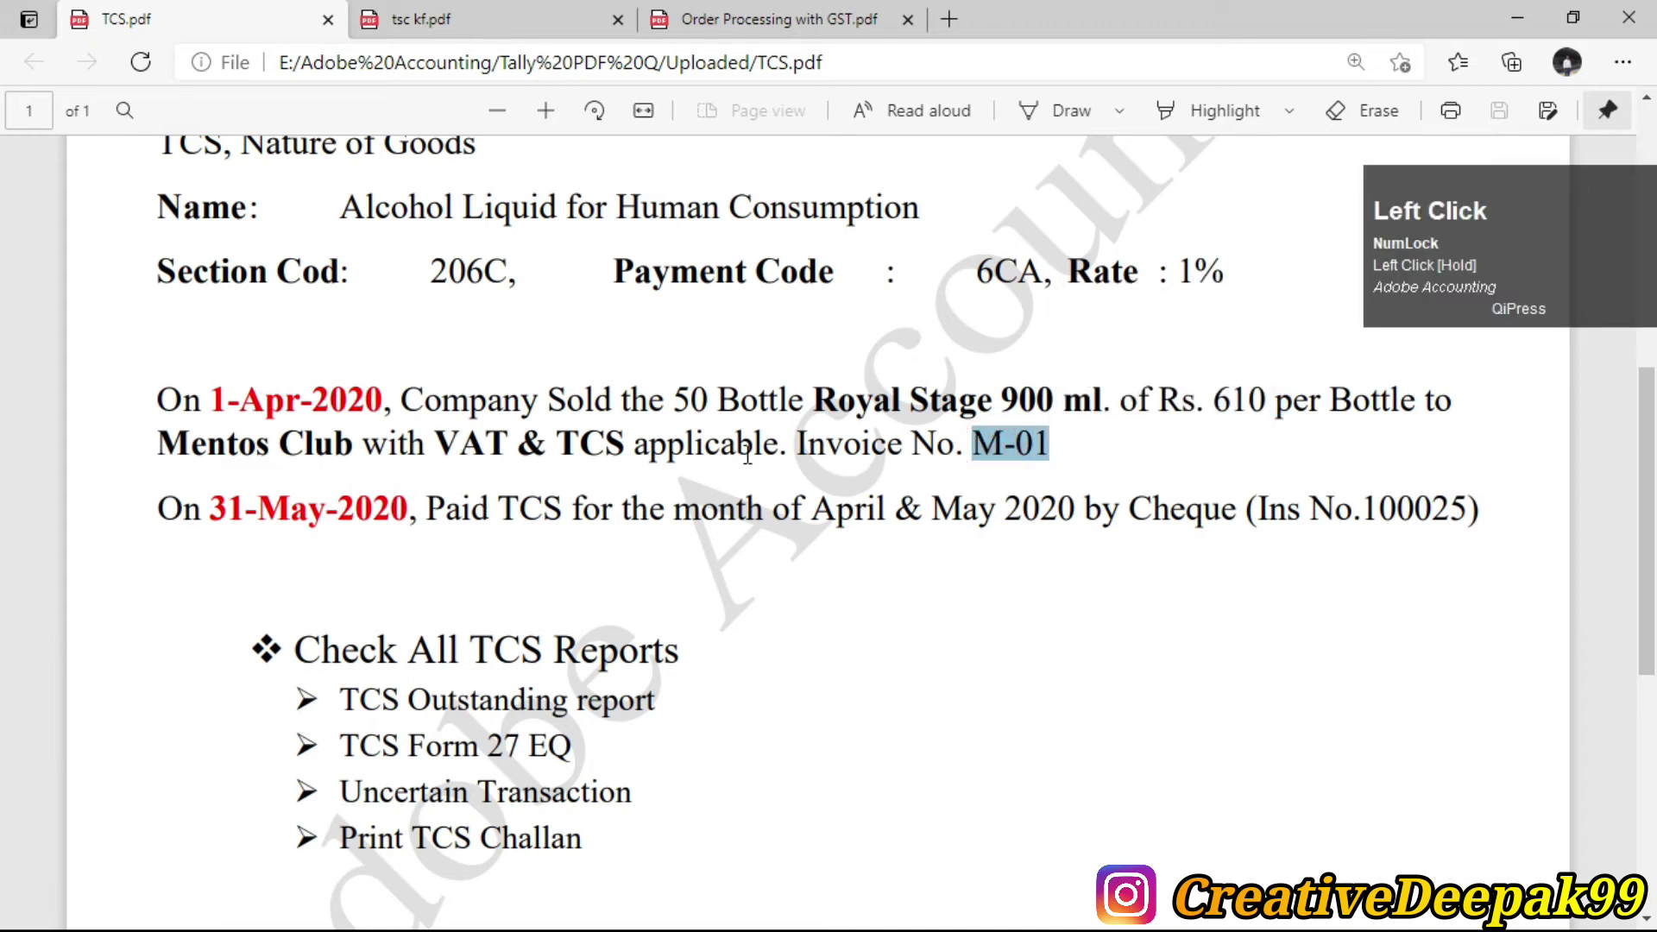
pyautogui.hotkey('alt', 'Tab')
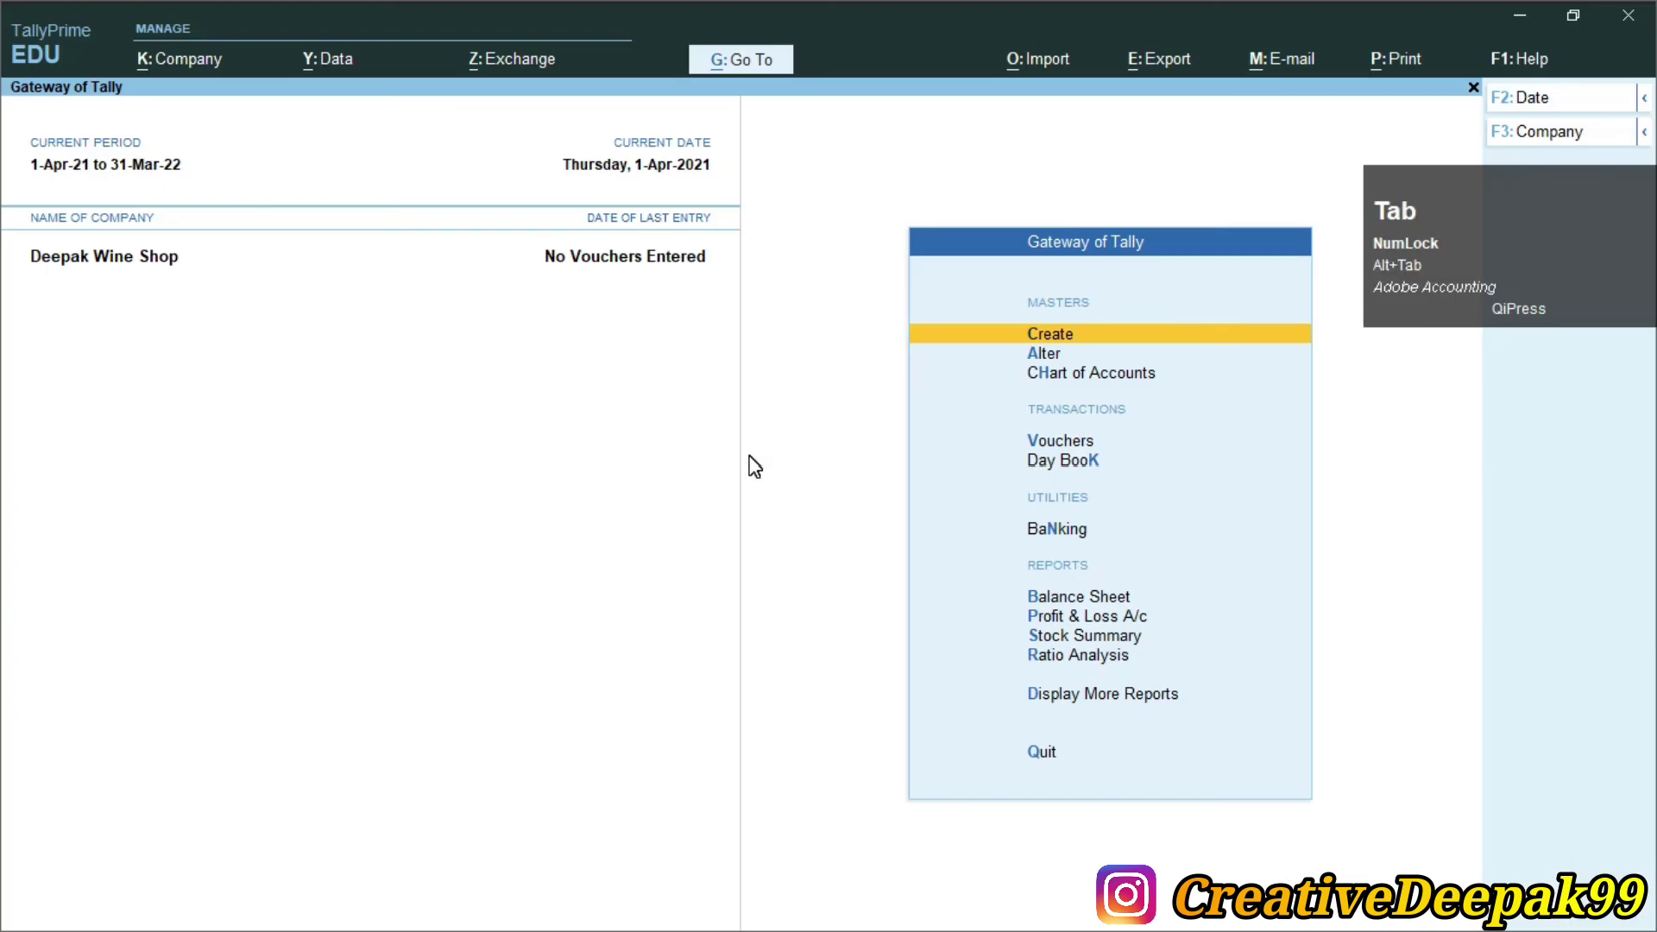
pyautogui.press('Down')
pyautogui.press('Down')
pyautogui.press('Down')
# Start a Sales voucher for party Mentos Club on the Sales@25% ledger, skipping dispatch details
pyautogui.press('Return')
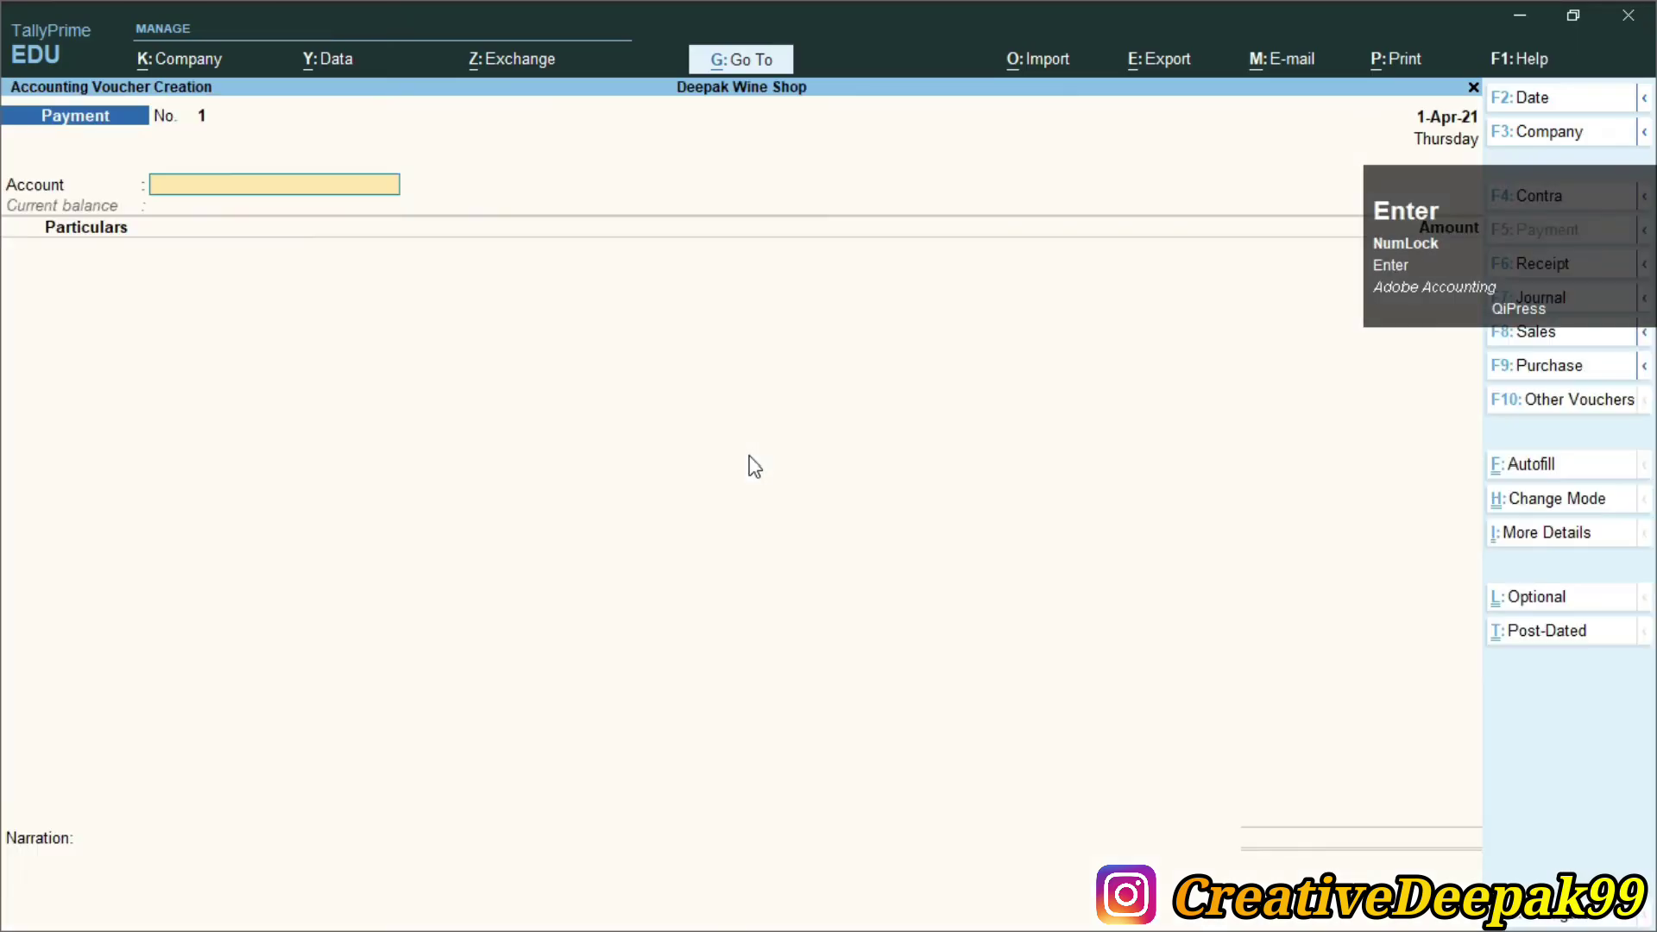
pyautogui.press('F8')
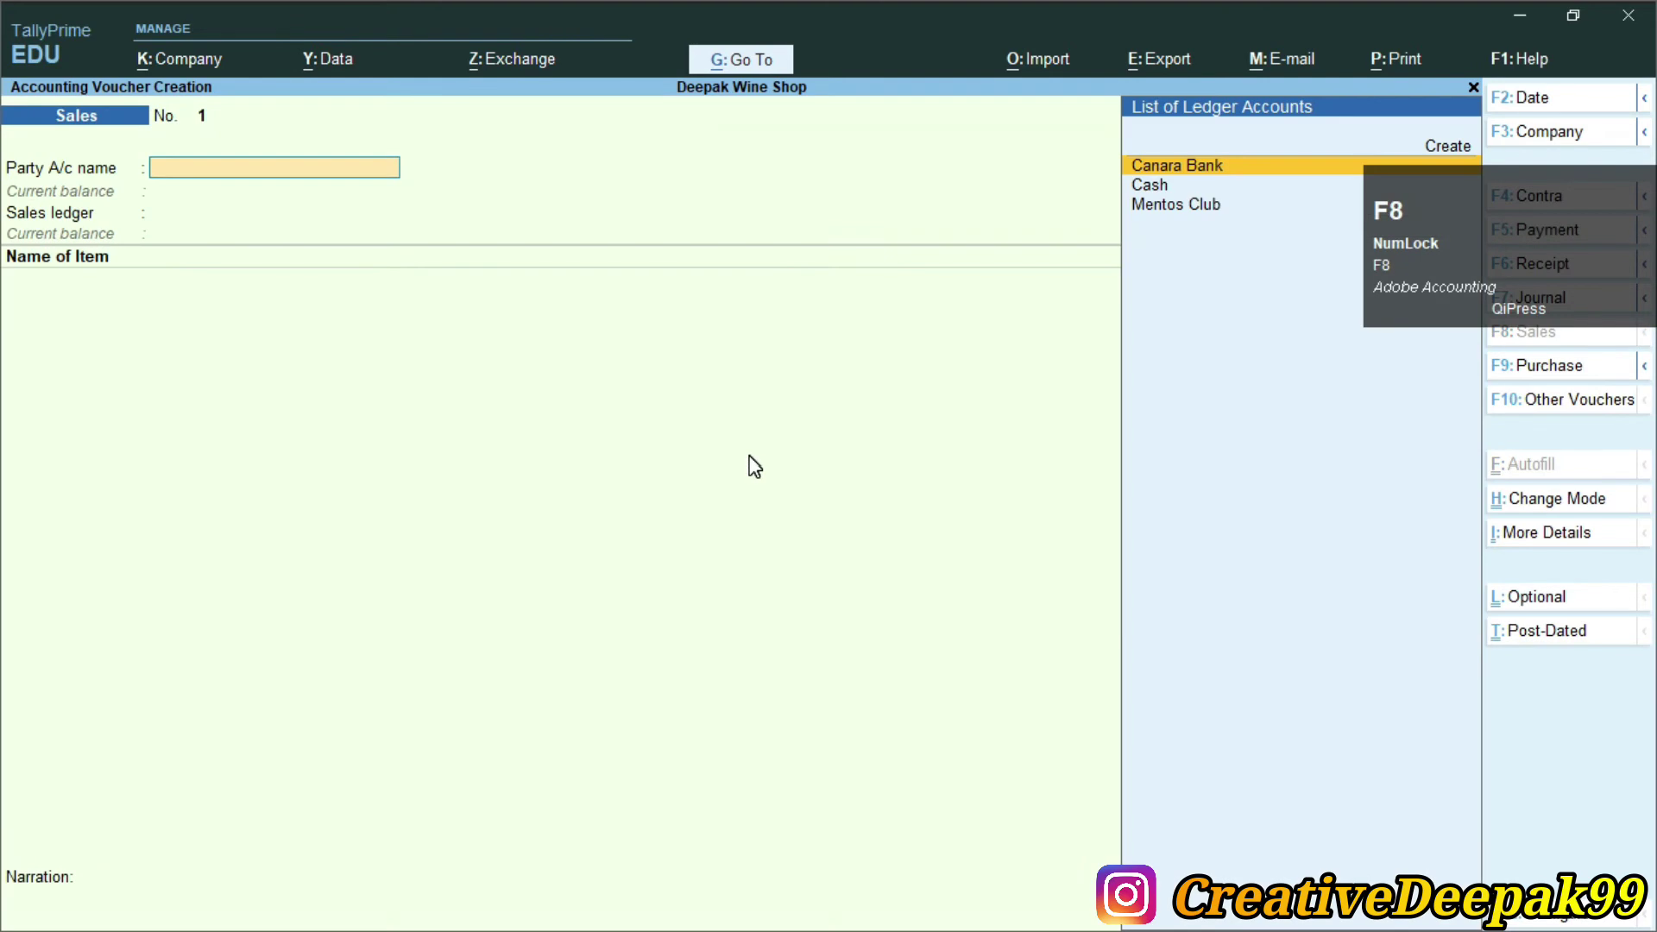
pyautogui.press('Down')
pyautogui.press('Down')
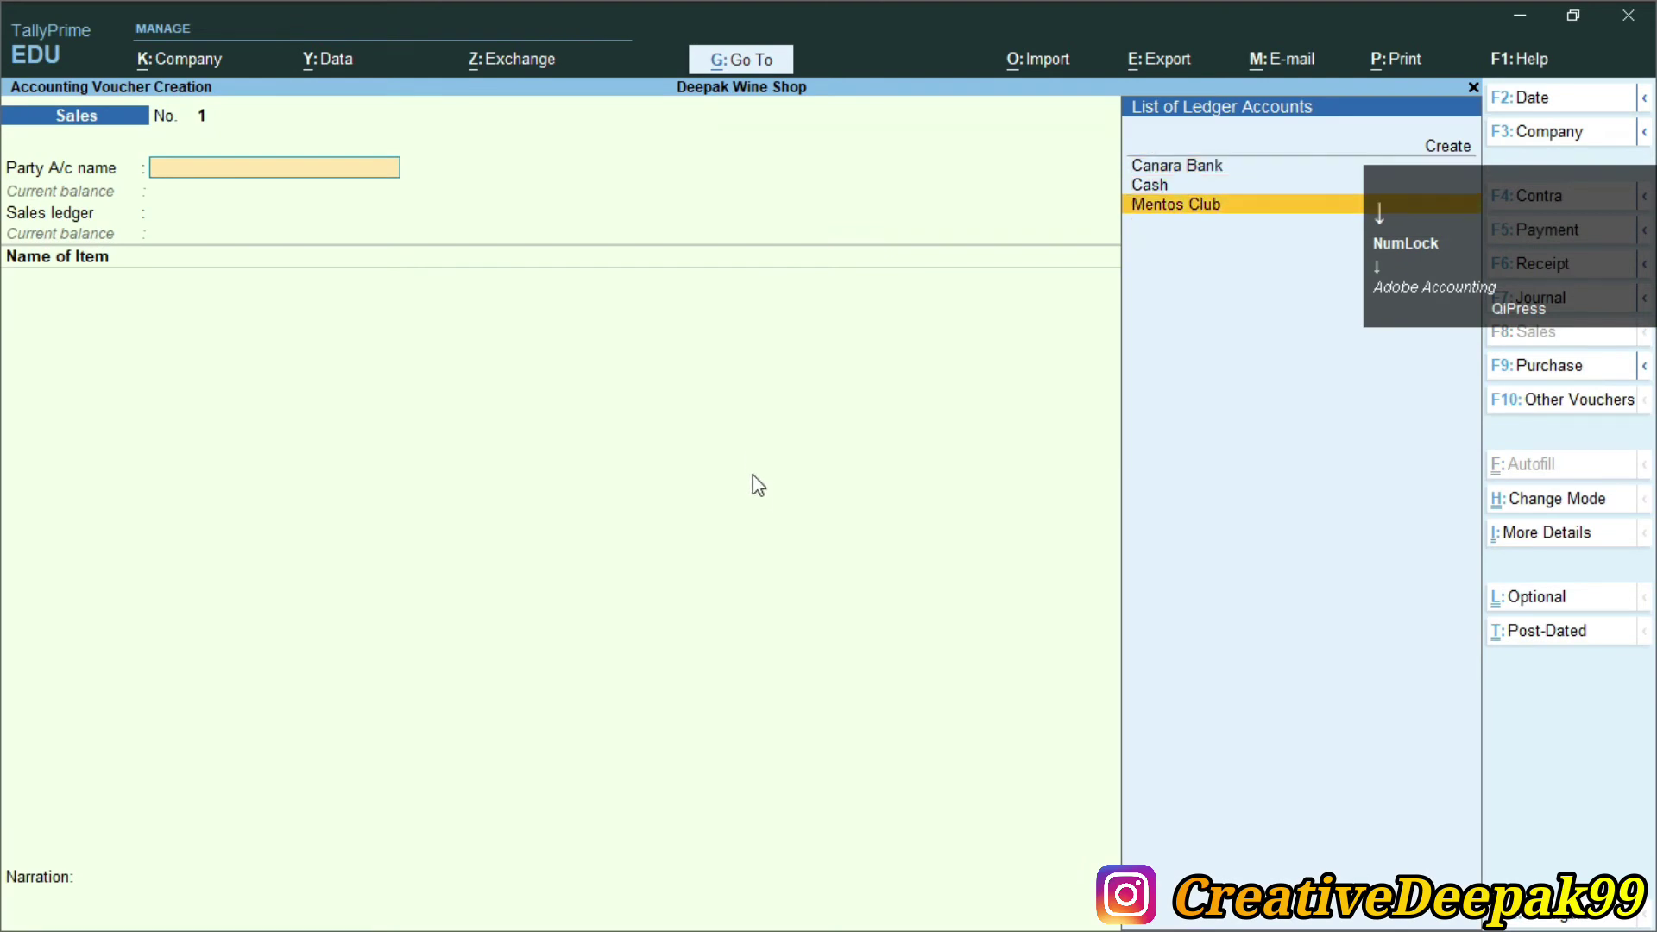
pyautogui.press('Return')
pyautogui.press('Return')
pyautogui.press('Return')
pyautogui.press('Return')
pyautogui.press('Return')
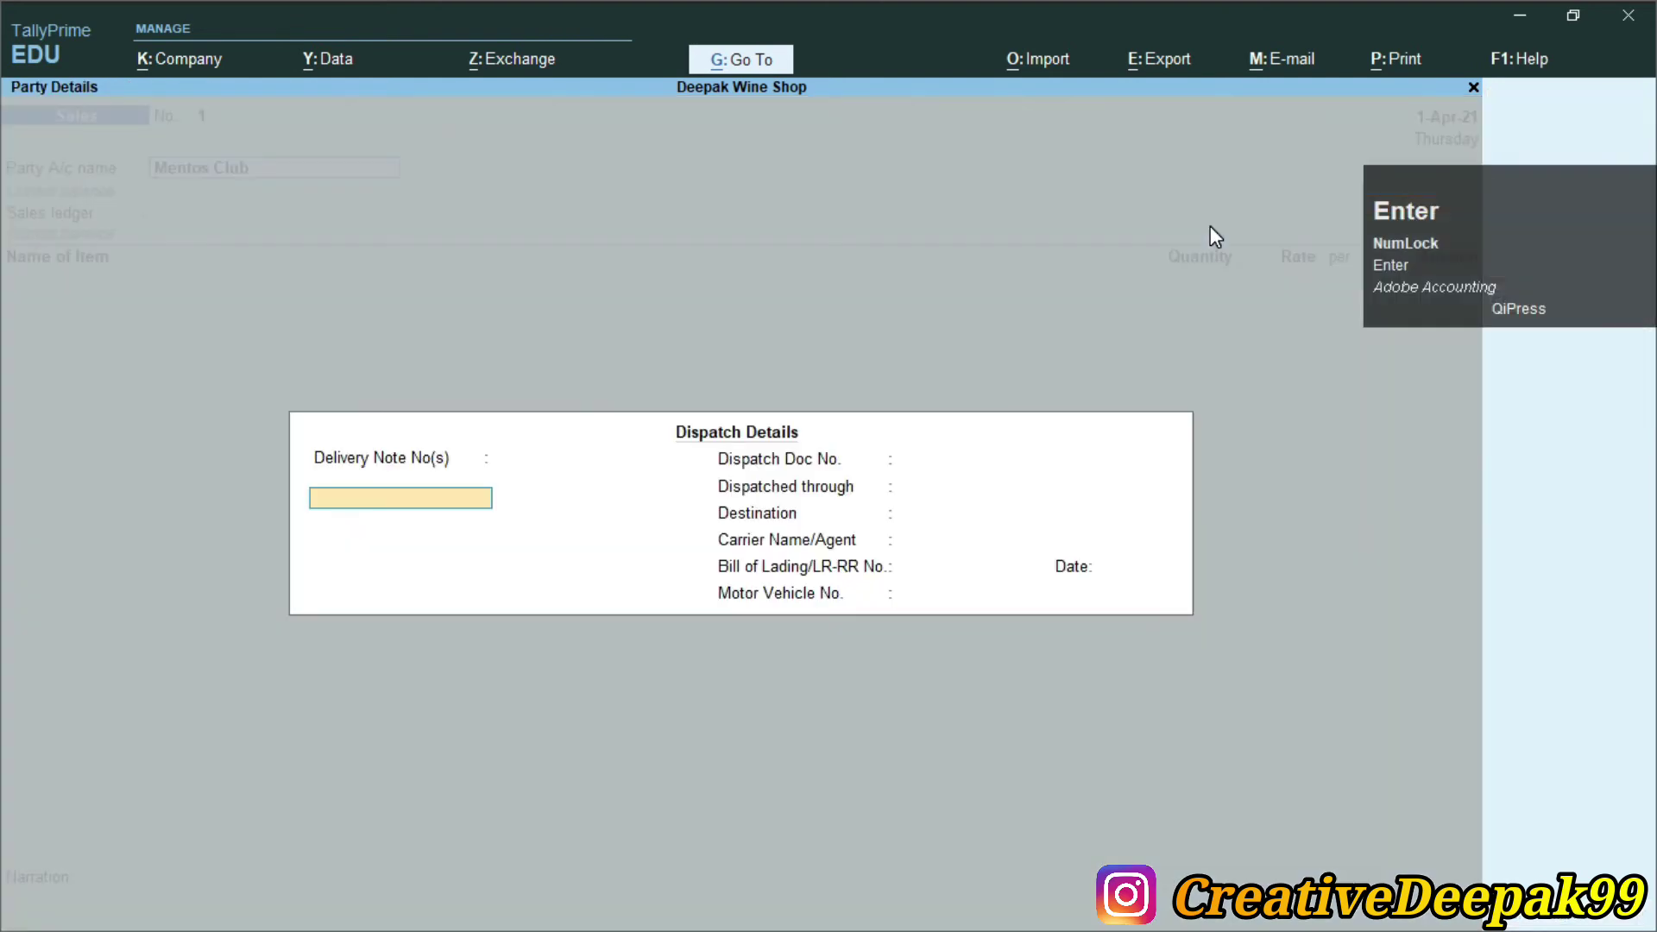
pyautogui.press('Return')
pyautogui.press('Return')
pyautogui.press('Return')
pyautogui.press('Return')
pyautogui.press('Return')
pyautogui.press('Return')
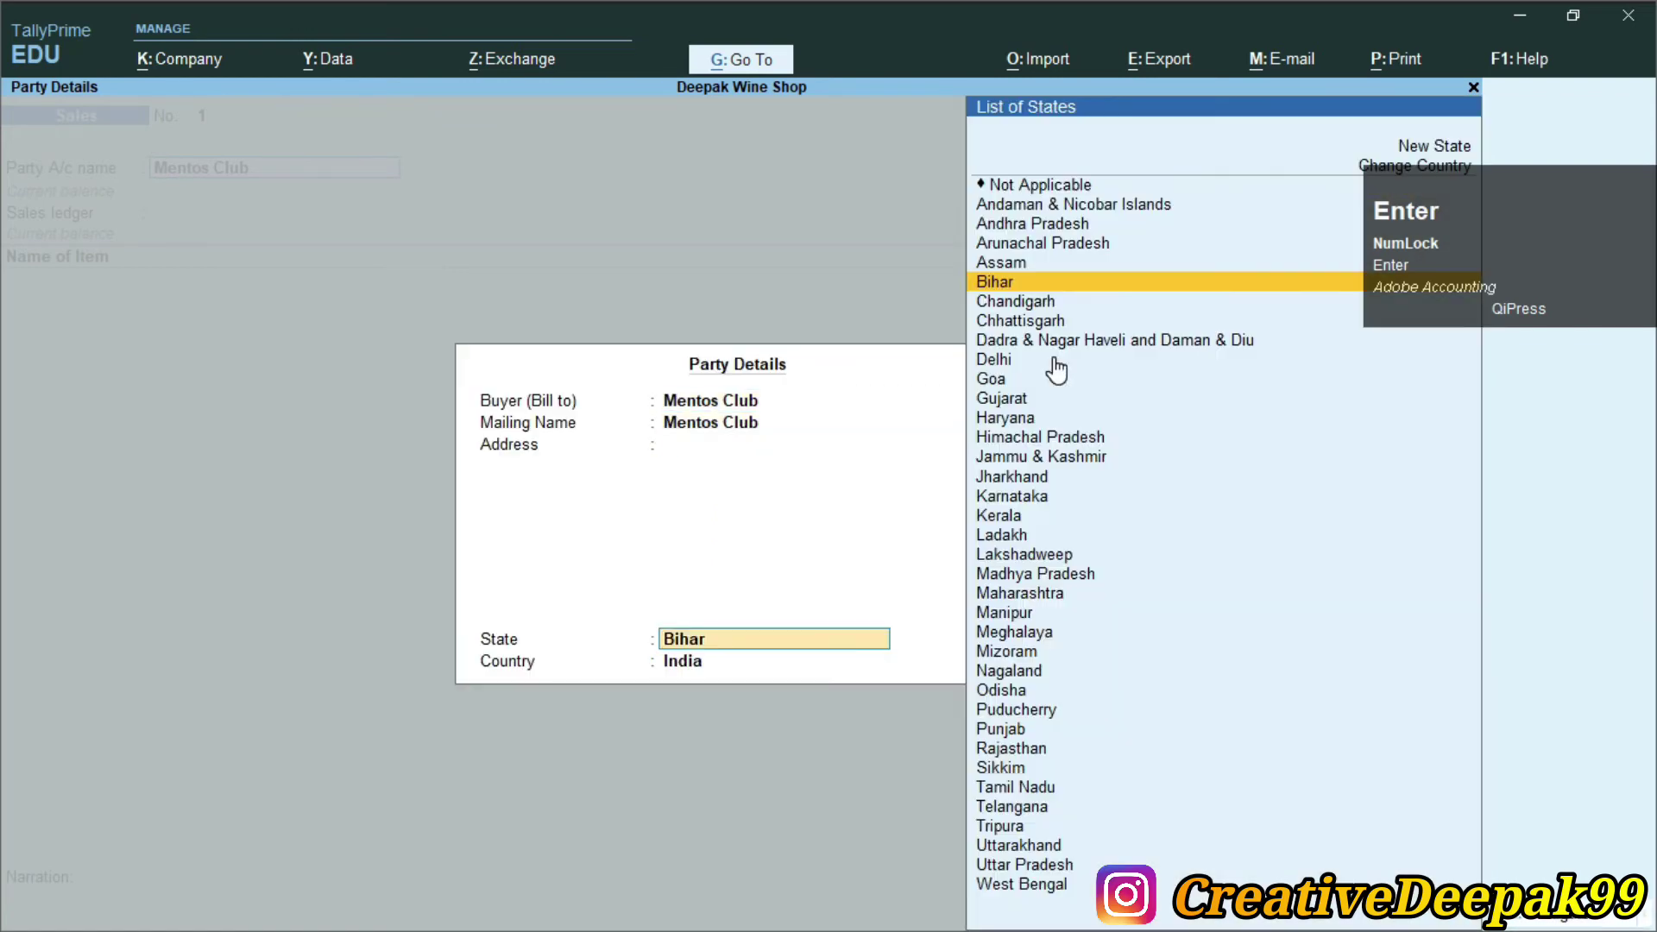
pyautogui.press('Return')
pyautogui.press('Return')
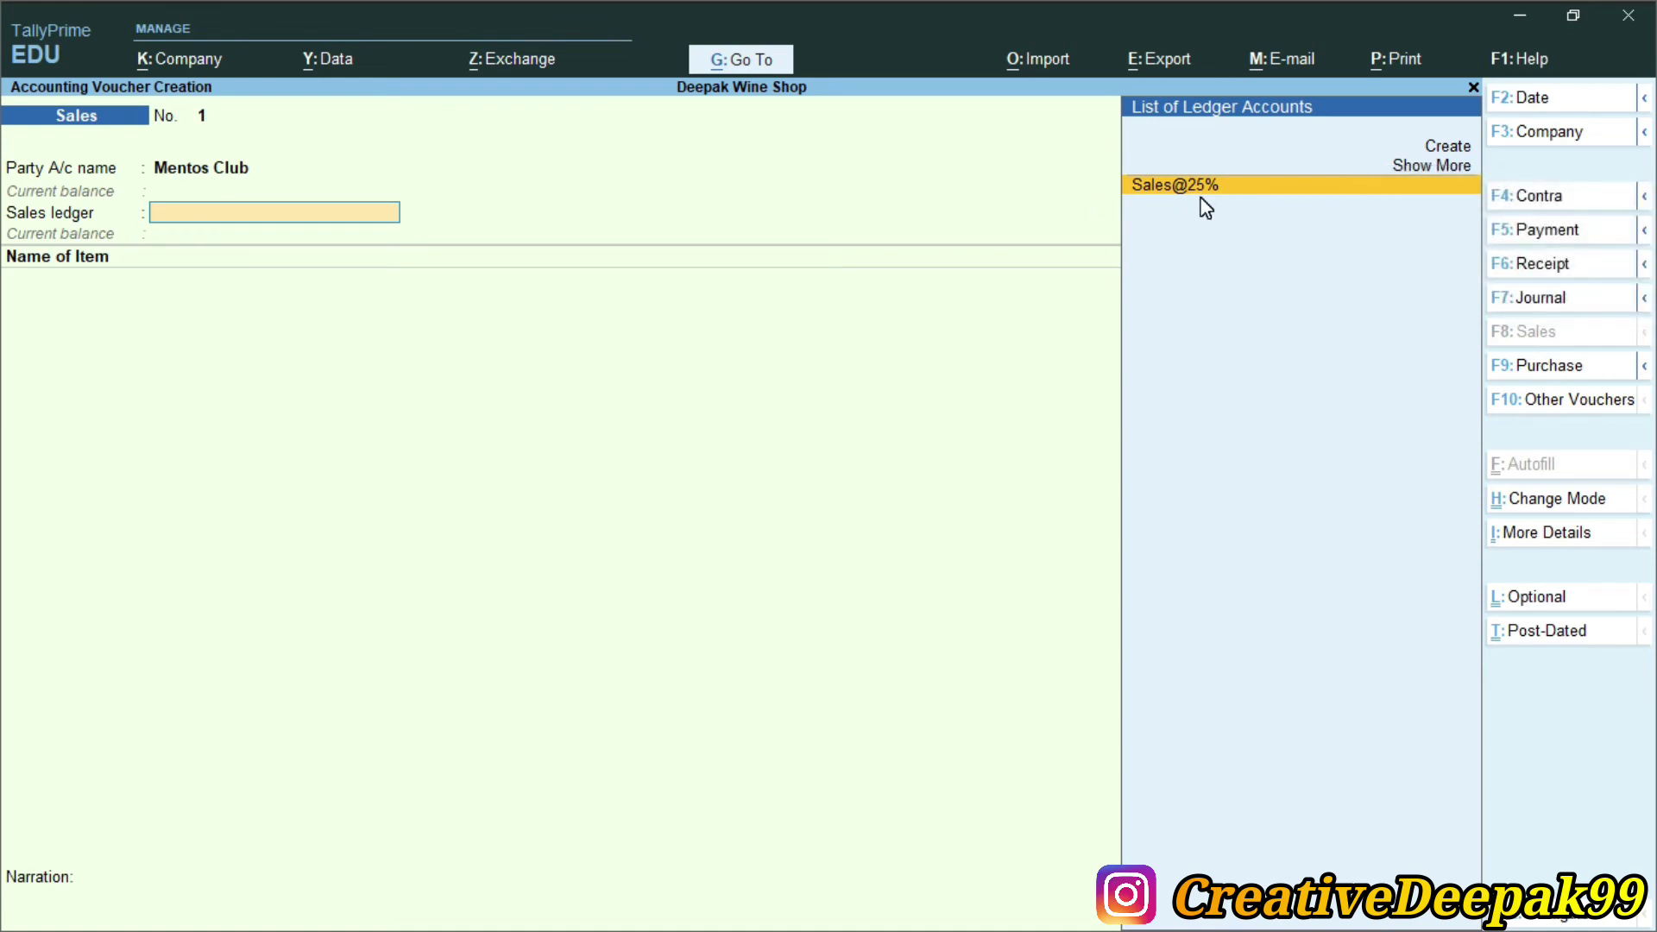
pyautogui.press('Return')
# Add item Royal Stage 900ml with quantity 50 bottles, dismissing the negative stock warning
pyautogui.write('R')
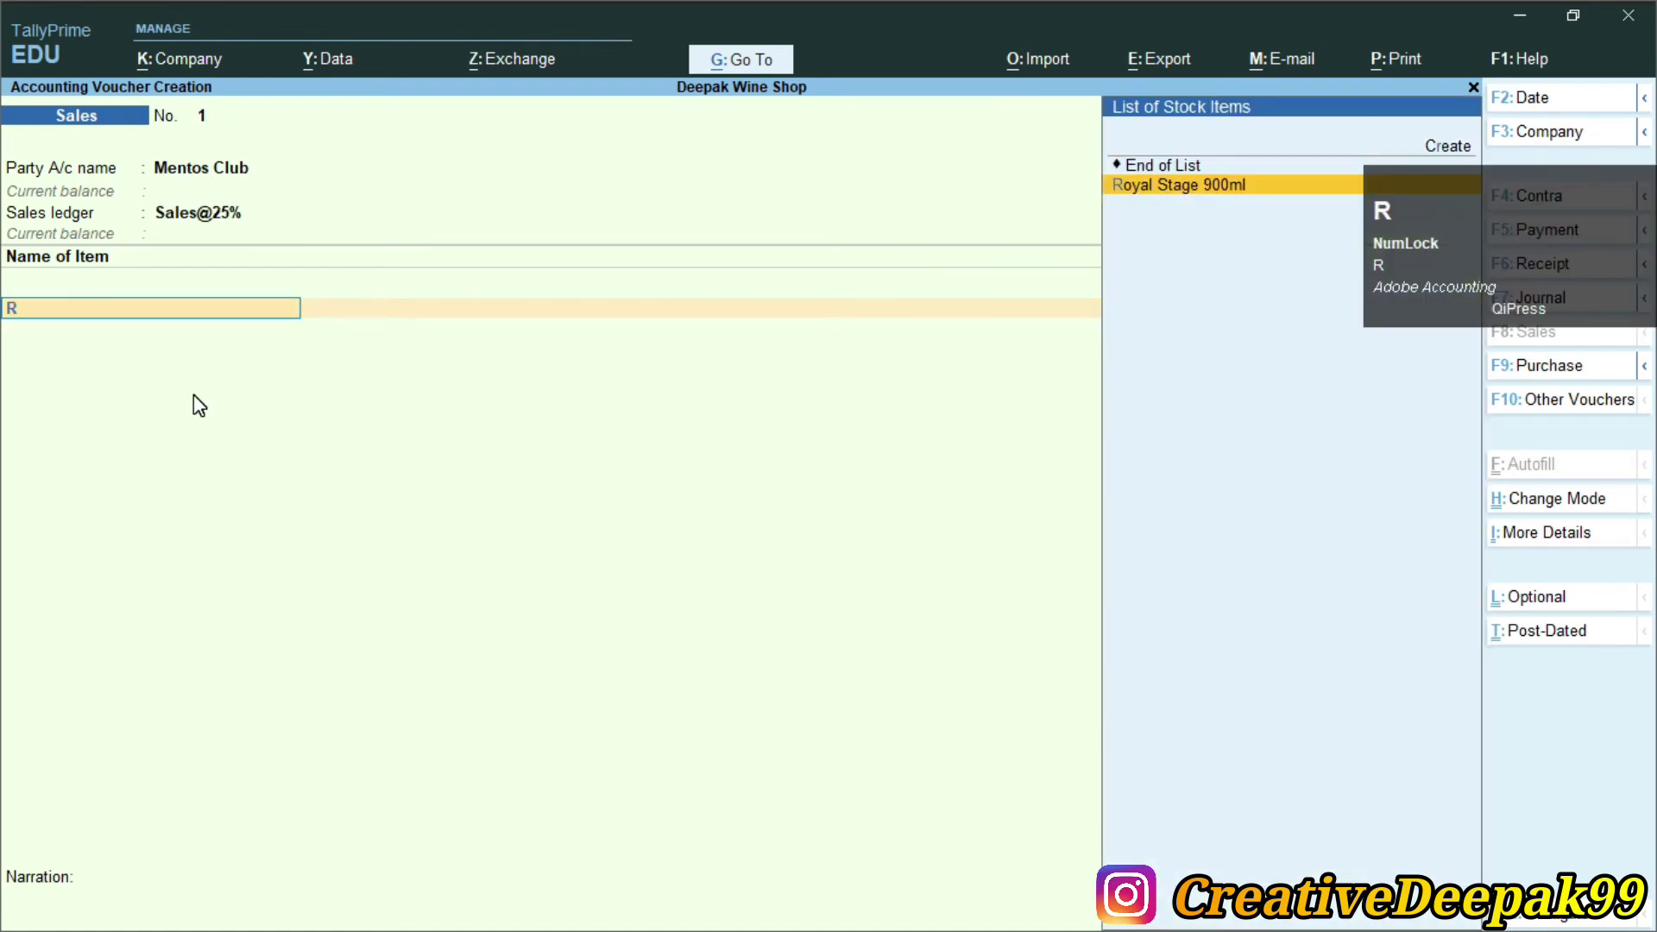
pyautogui.press('Return')
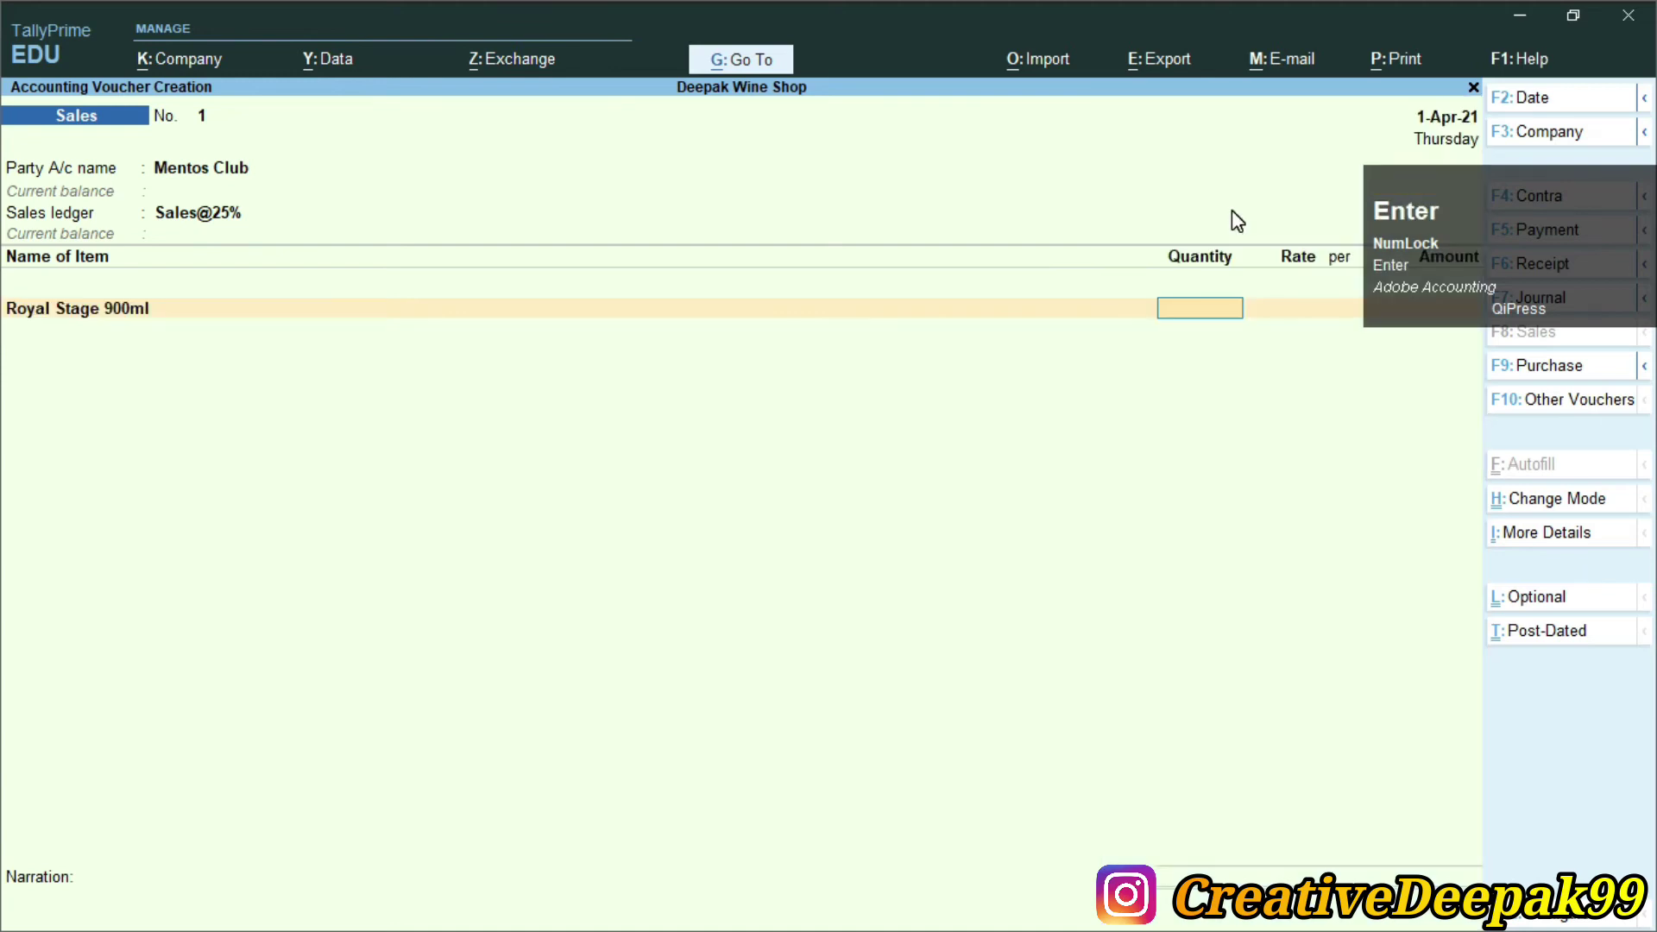
pyautogui.hotkey('alt', 'Tab')
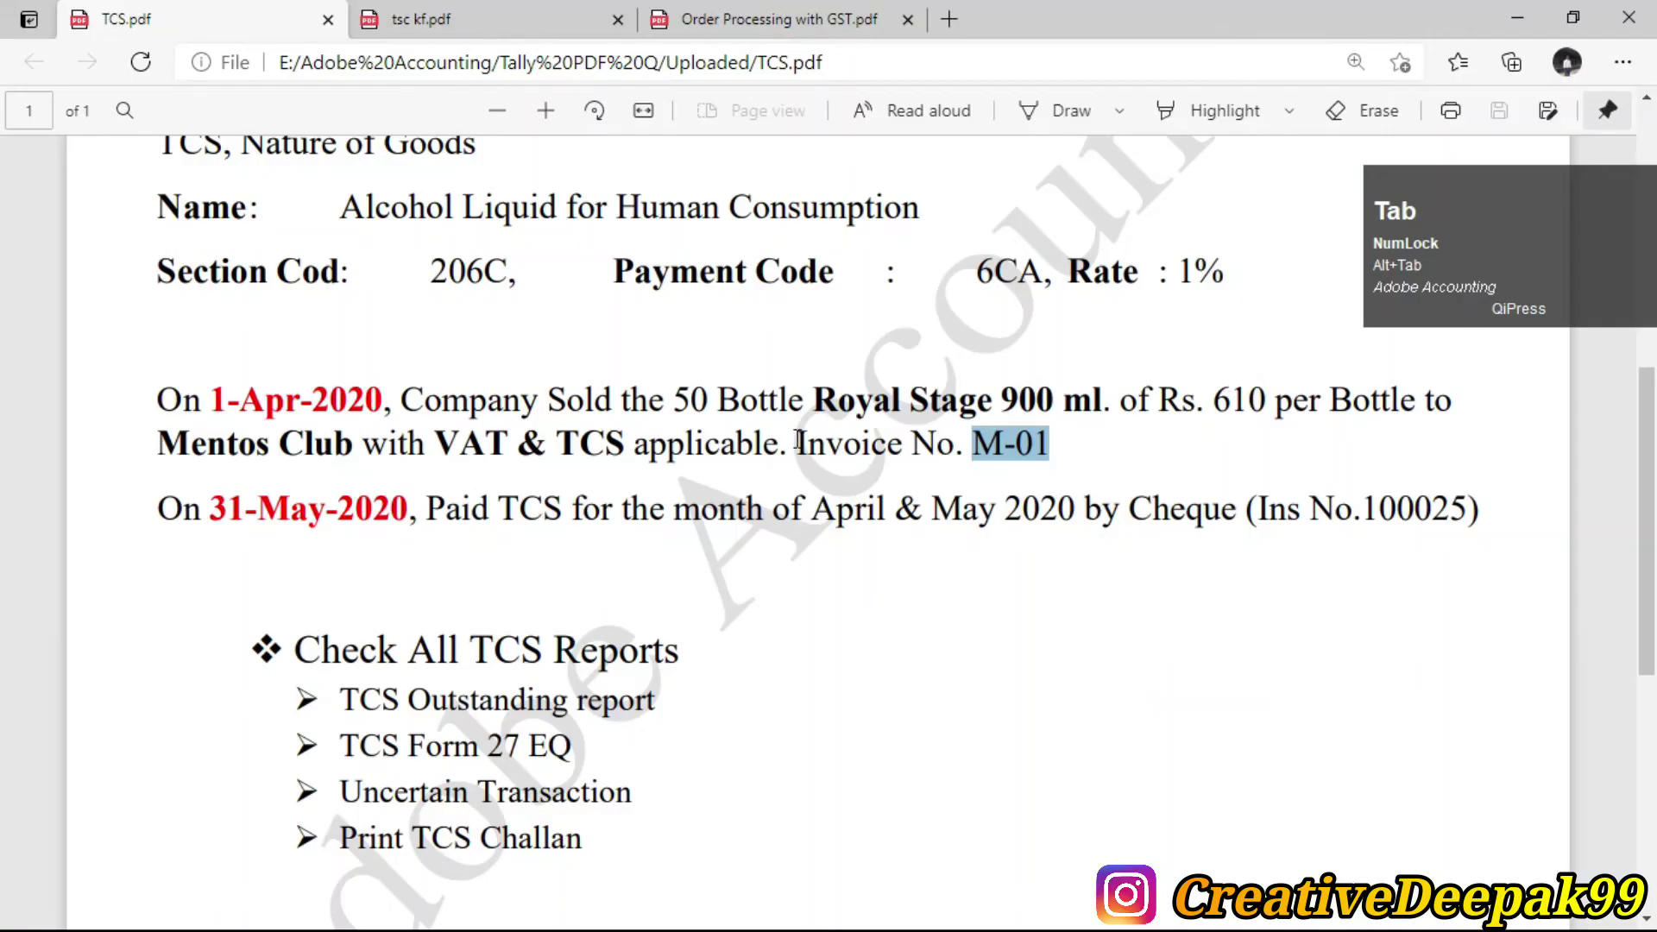
pyautogui.moveTo(675, 400); pyautogui.dragTo(715, 400)
pyautogui.moveTo(1213, 400); pyautogui.dragTo(1265, 399)
pyautogui.hotkey('alt', 'Tab')
pyautogui.write('50')
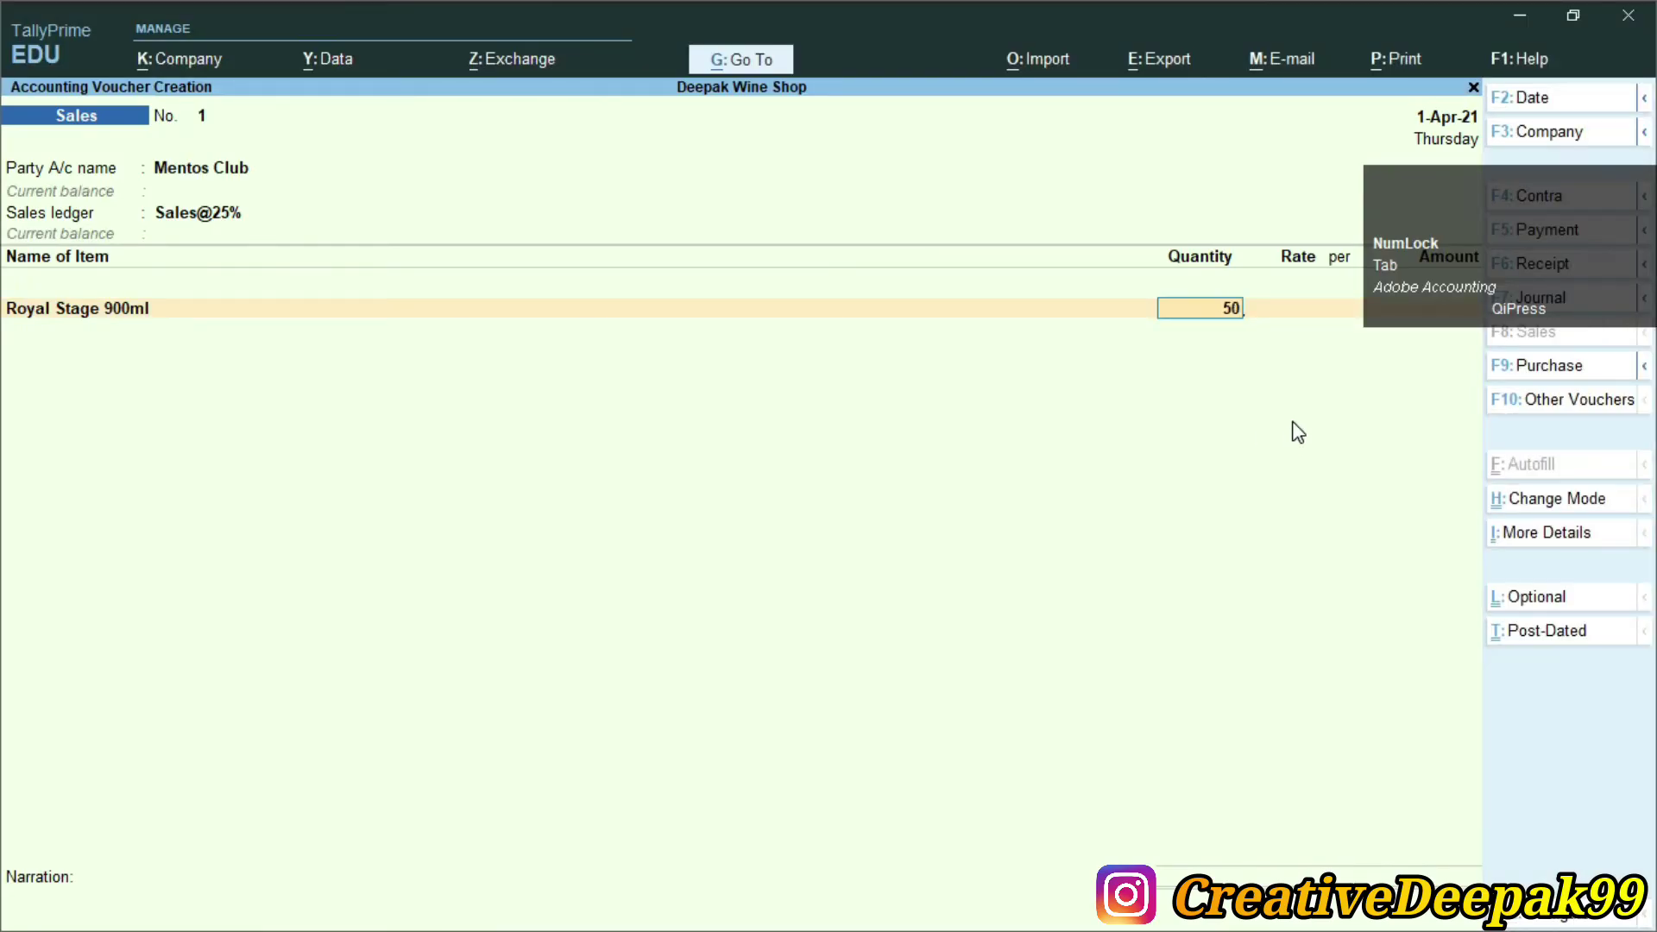
pyautogui.press('Return')
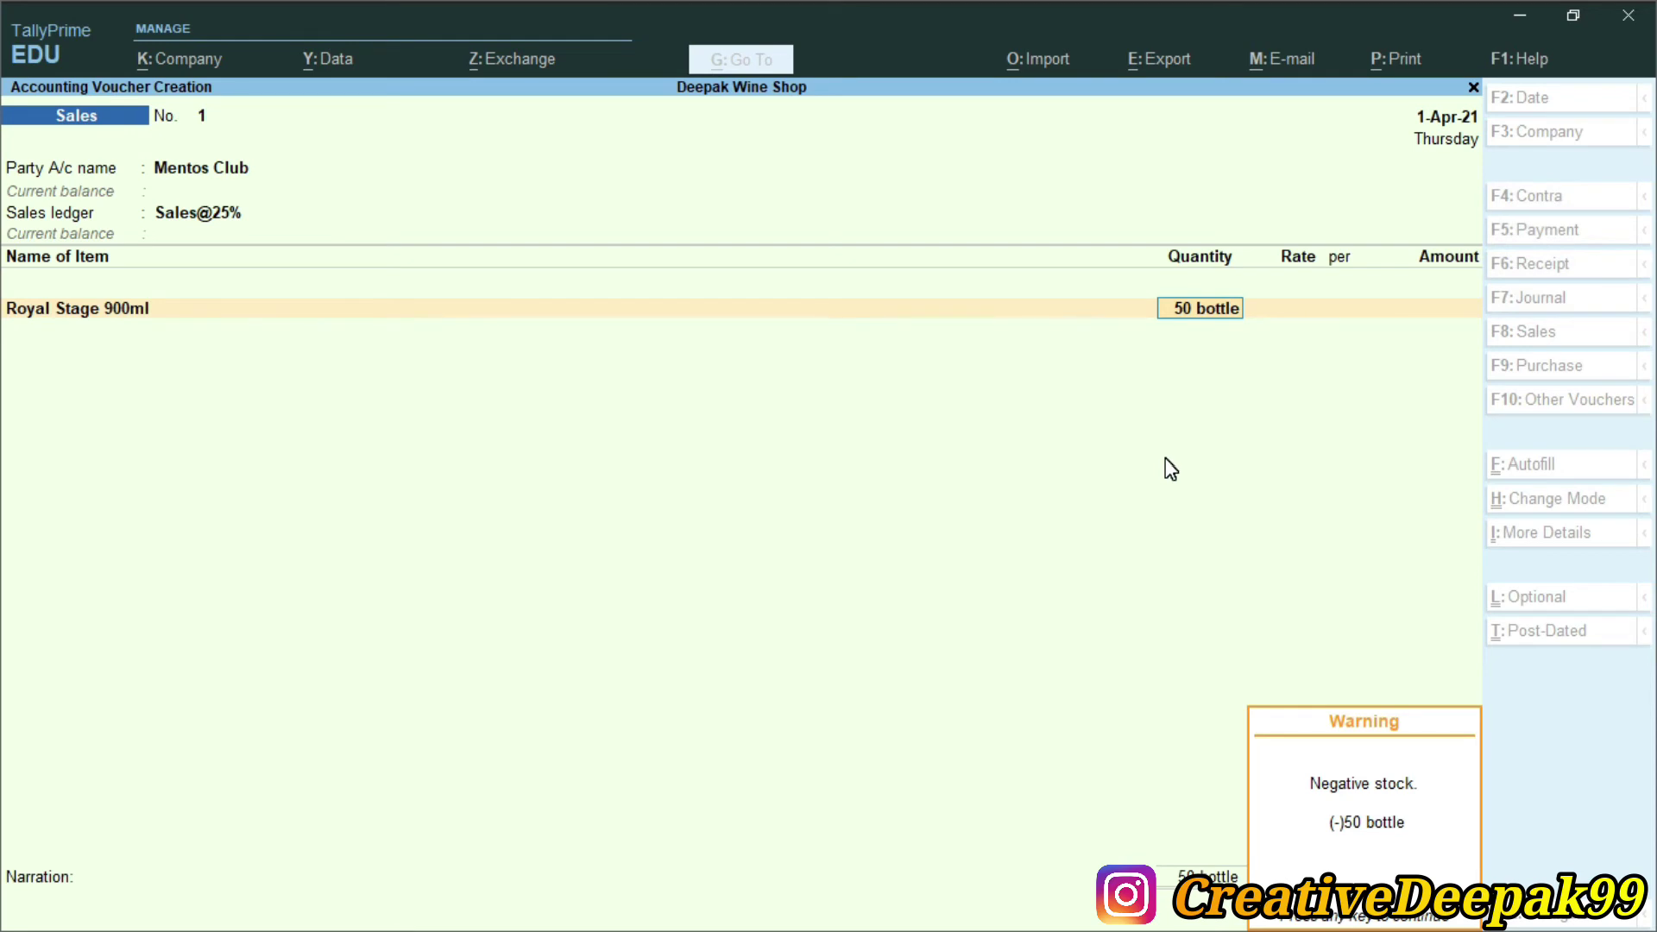
pyautogui.press('Return')
# Enter a rate of 610 per bottle, giving an amount of 30,500.00
pyautogui.write('610')
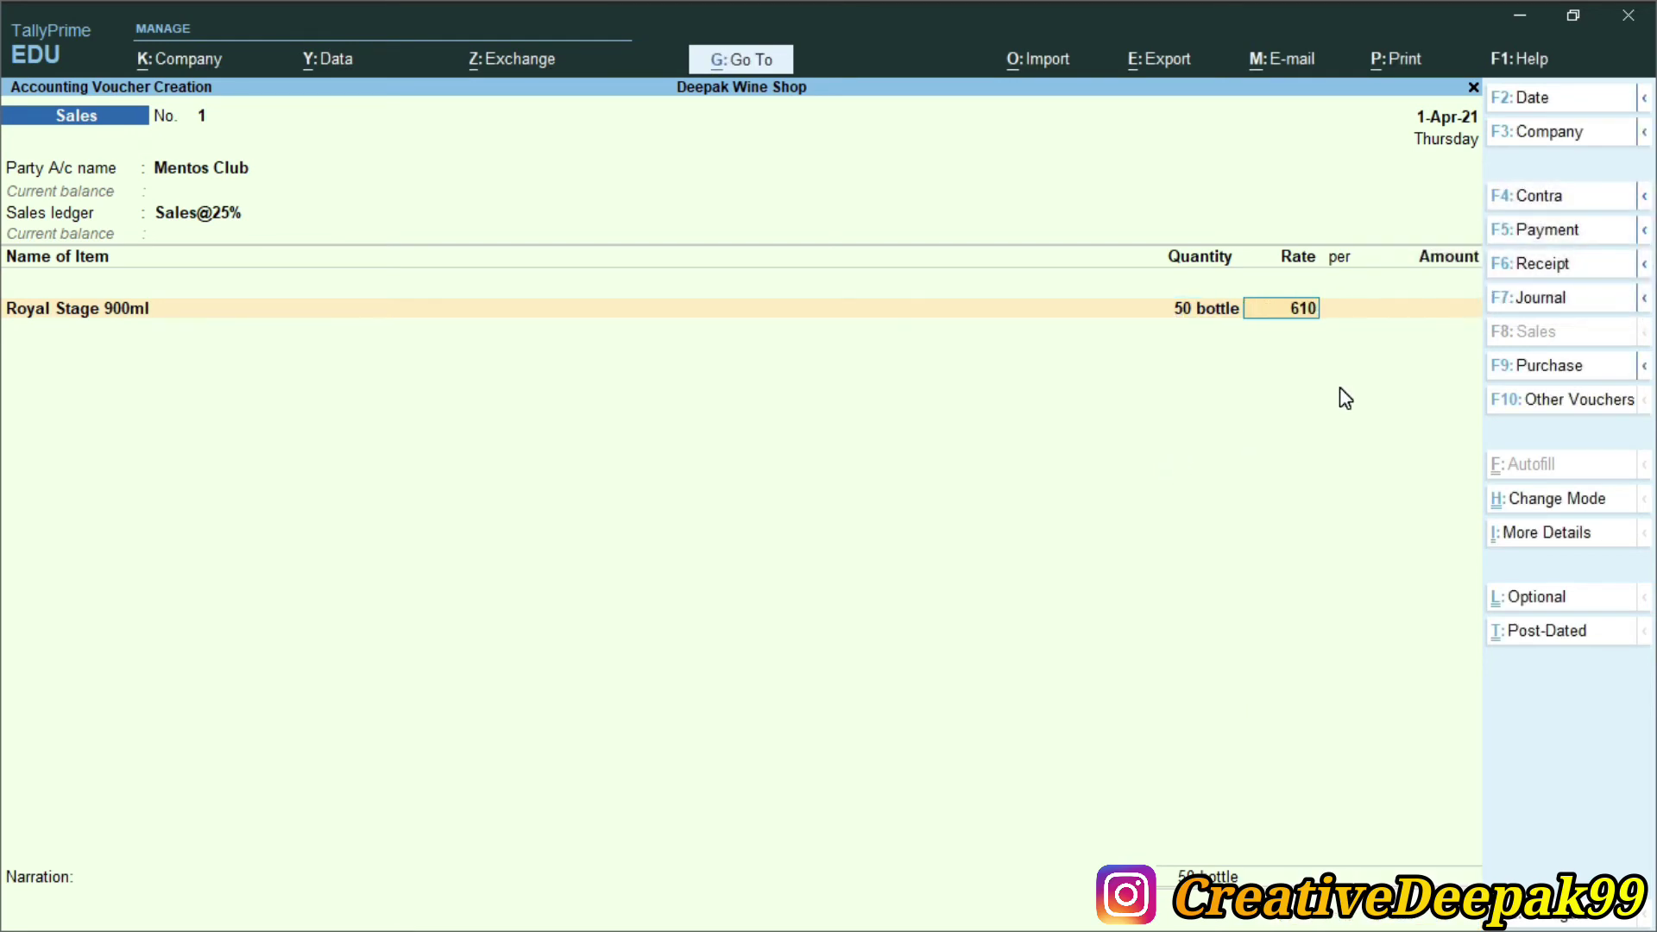
pyautogui.press('Return')
pyautogui.moveTo(1483, 297); pyautogui.dragTo(1091, 172)
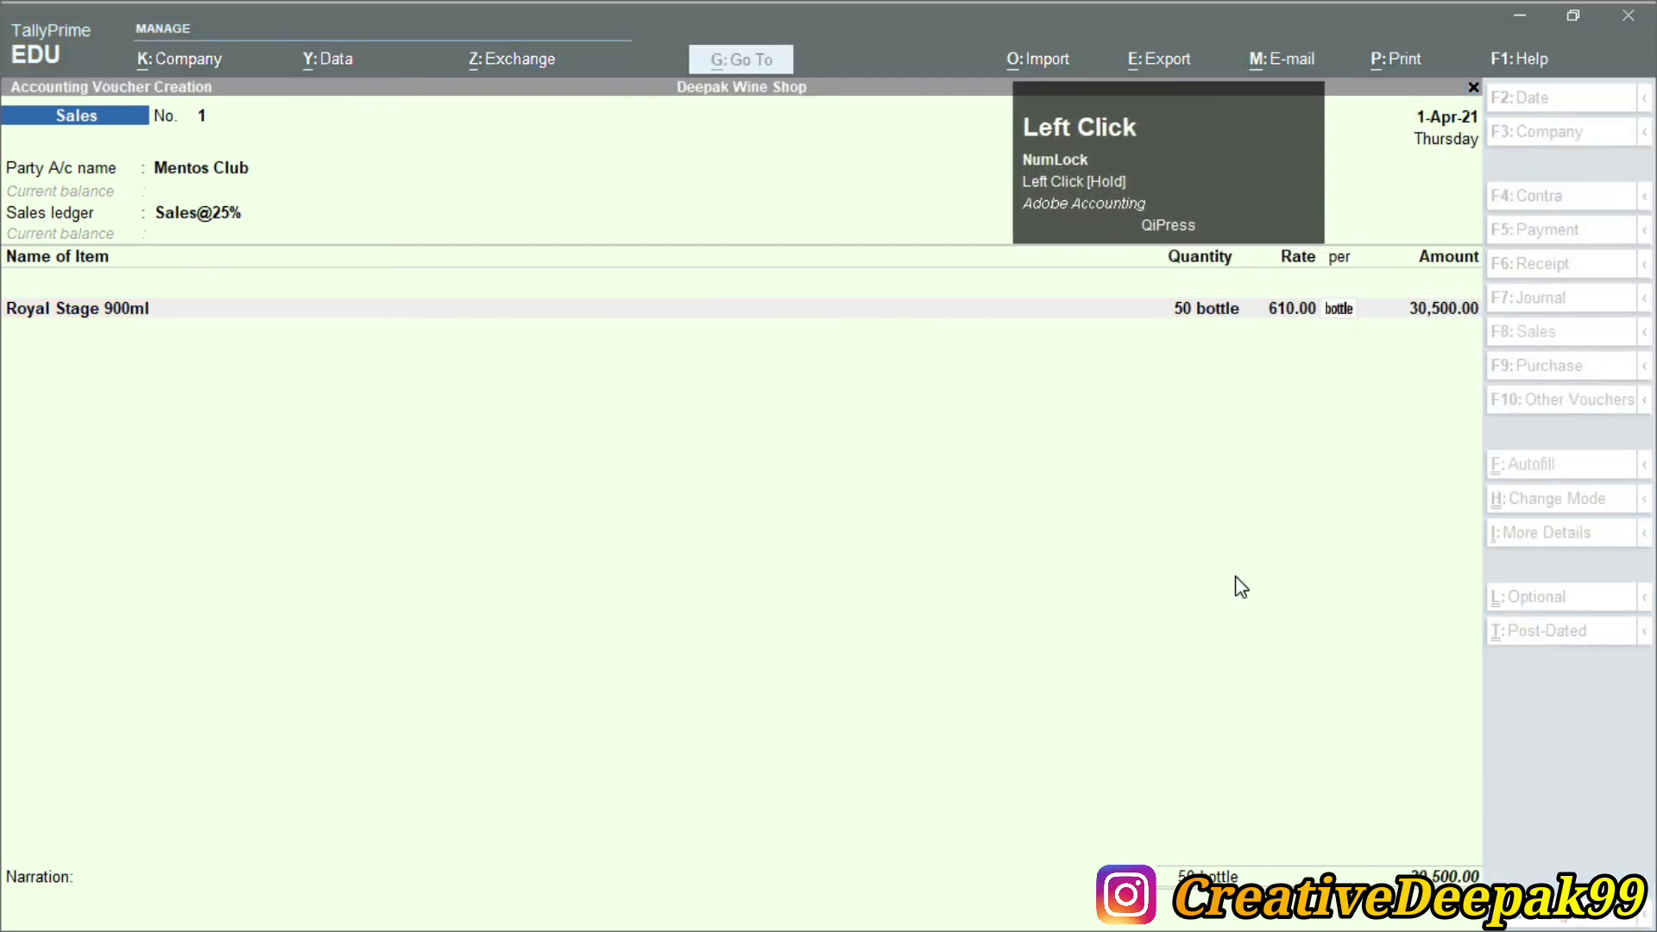
pyautogui.click(1234, 575)
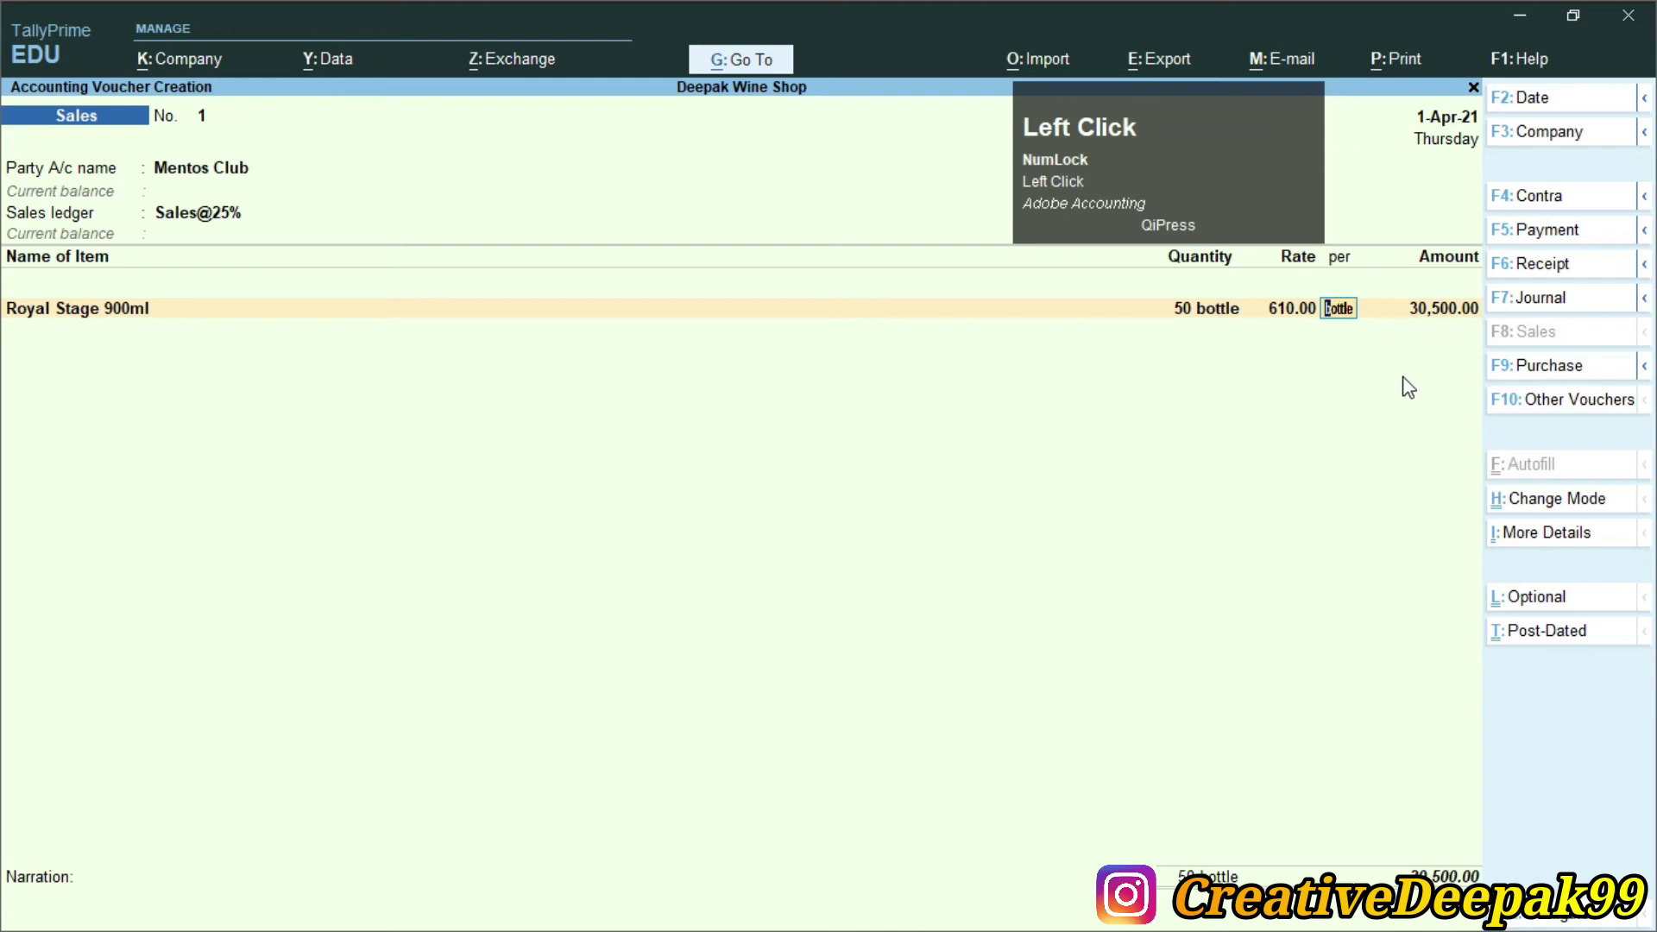
pyautogui.press('Return')
pyautogui.press('Return')
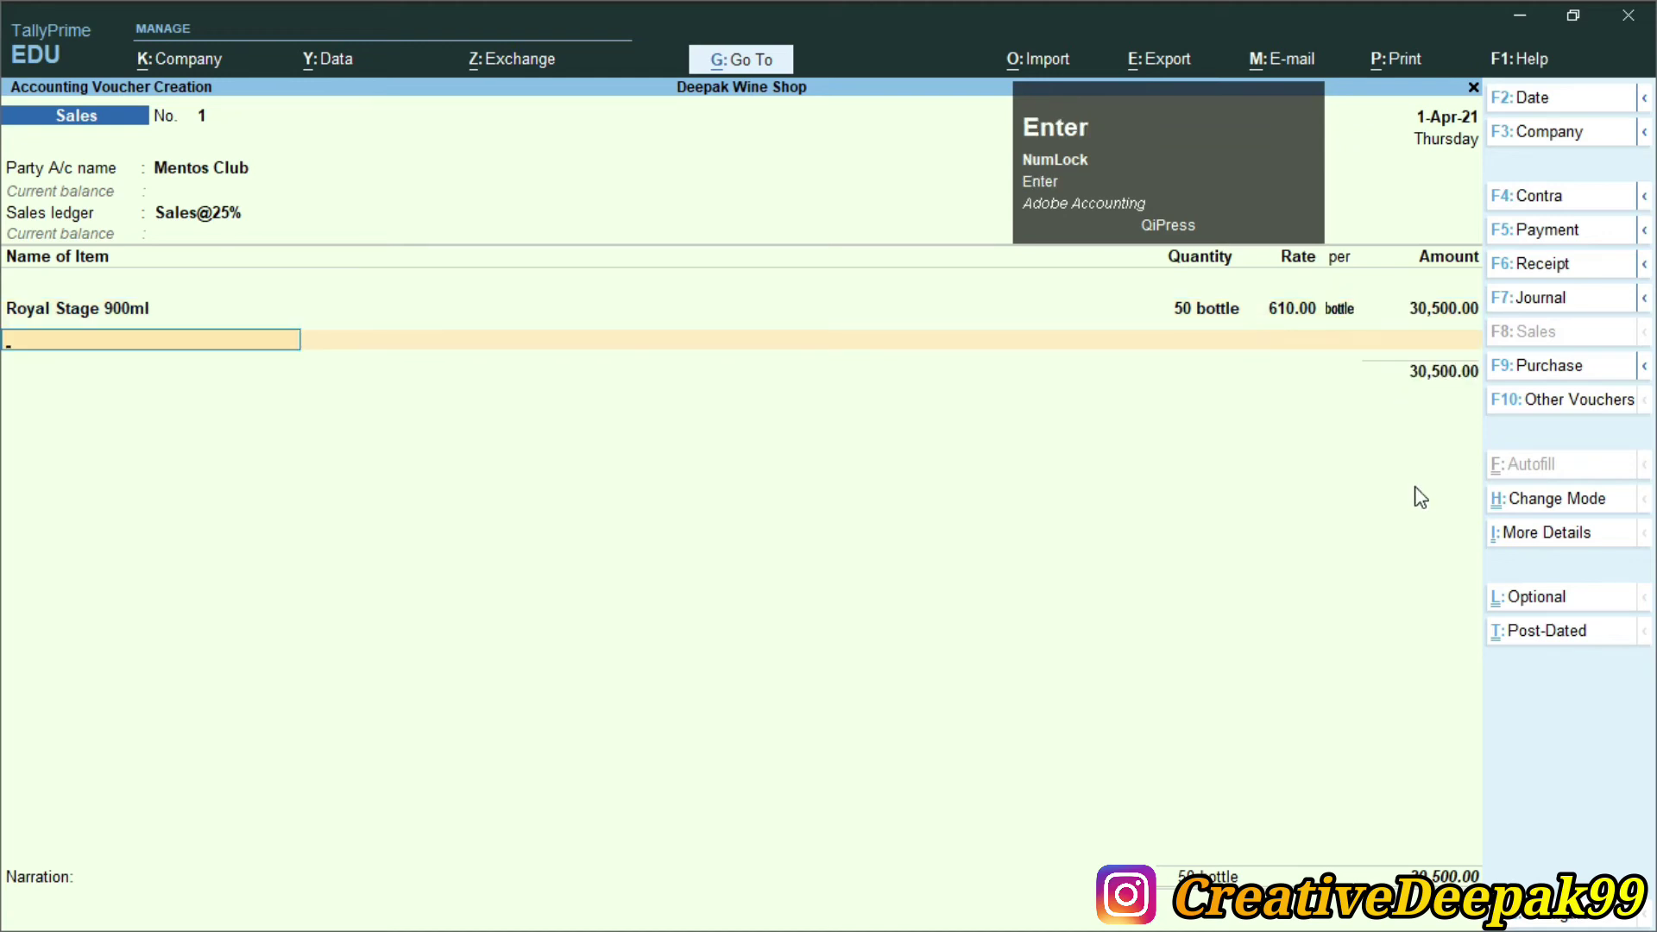
pyautogui.press('Return')
# Add VAT@25% at 7,625.00 and TCS@1% at 76.00 to the sales voucher
pyautogui.write('V')
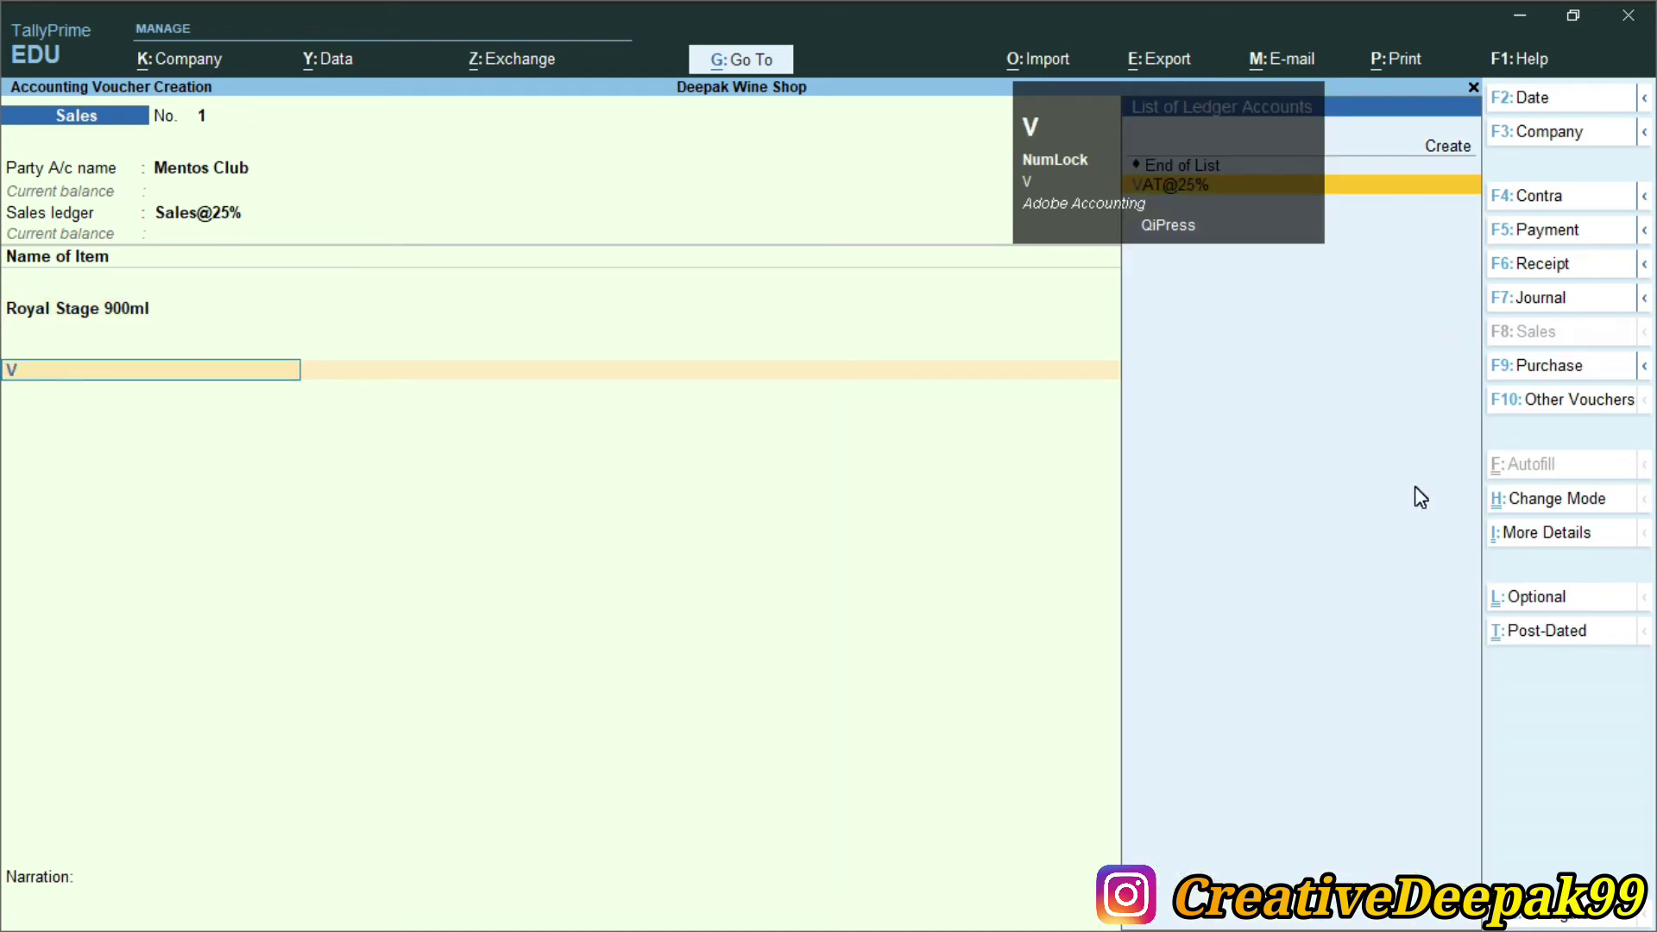
pyautogui.click(1244, 153)
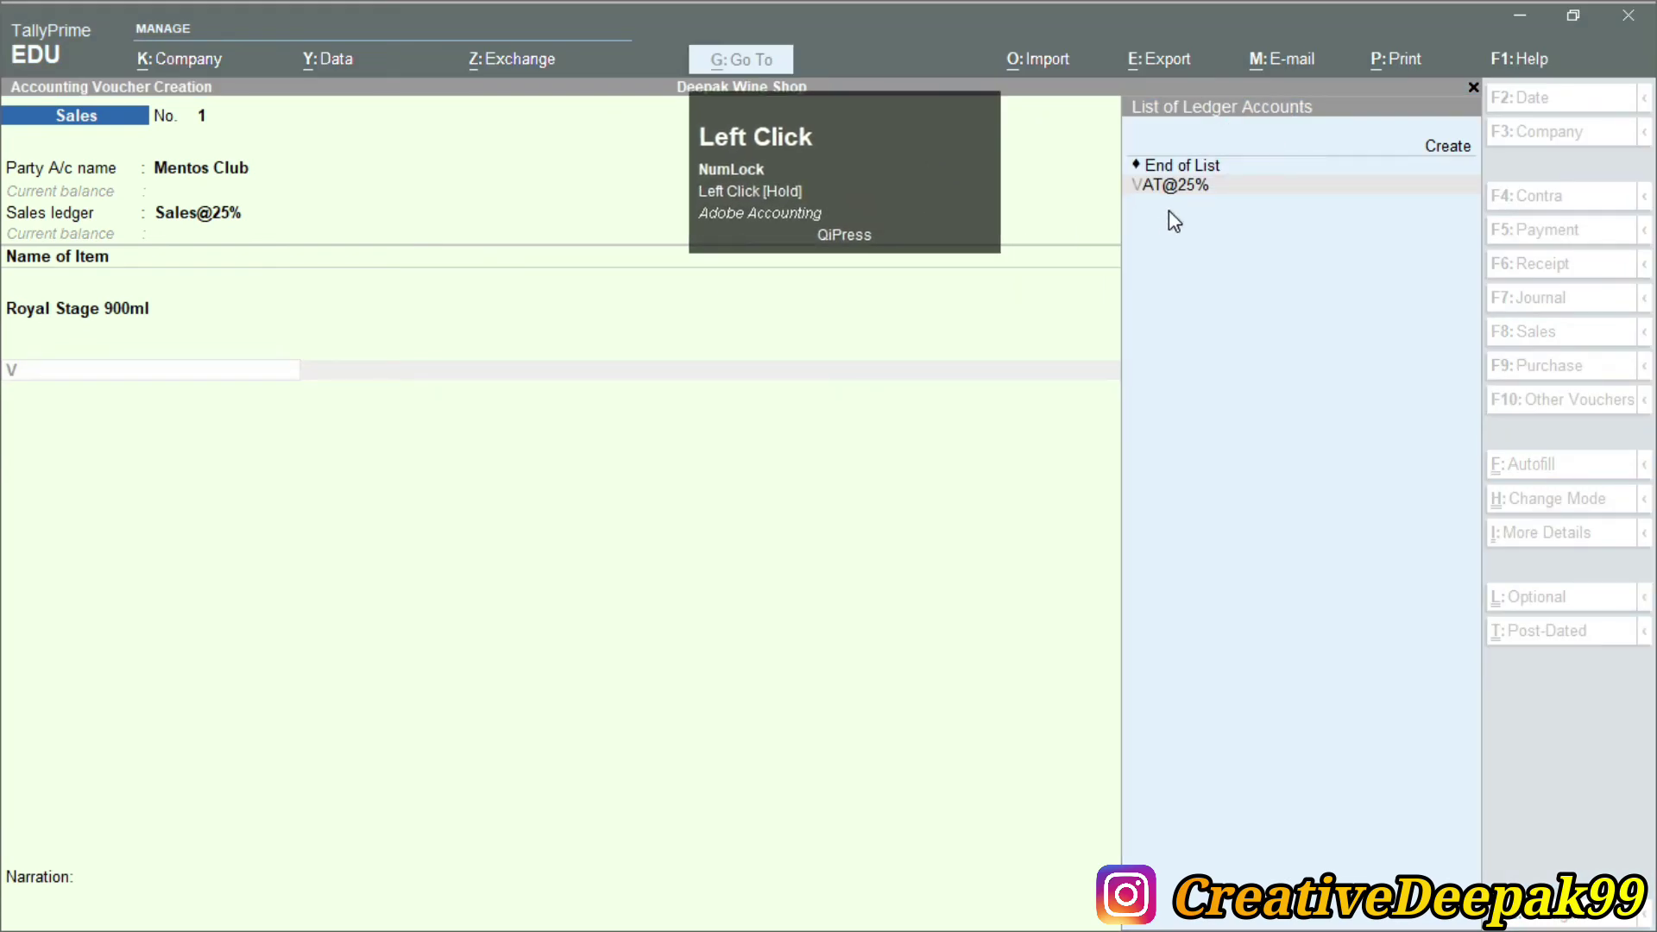
pyautogui.click(1036, 278)
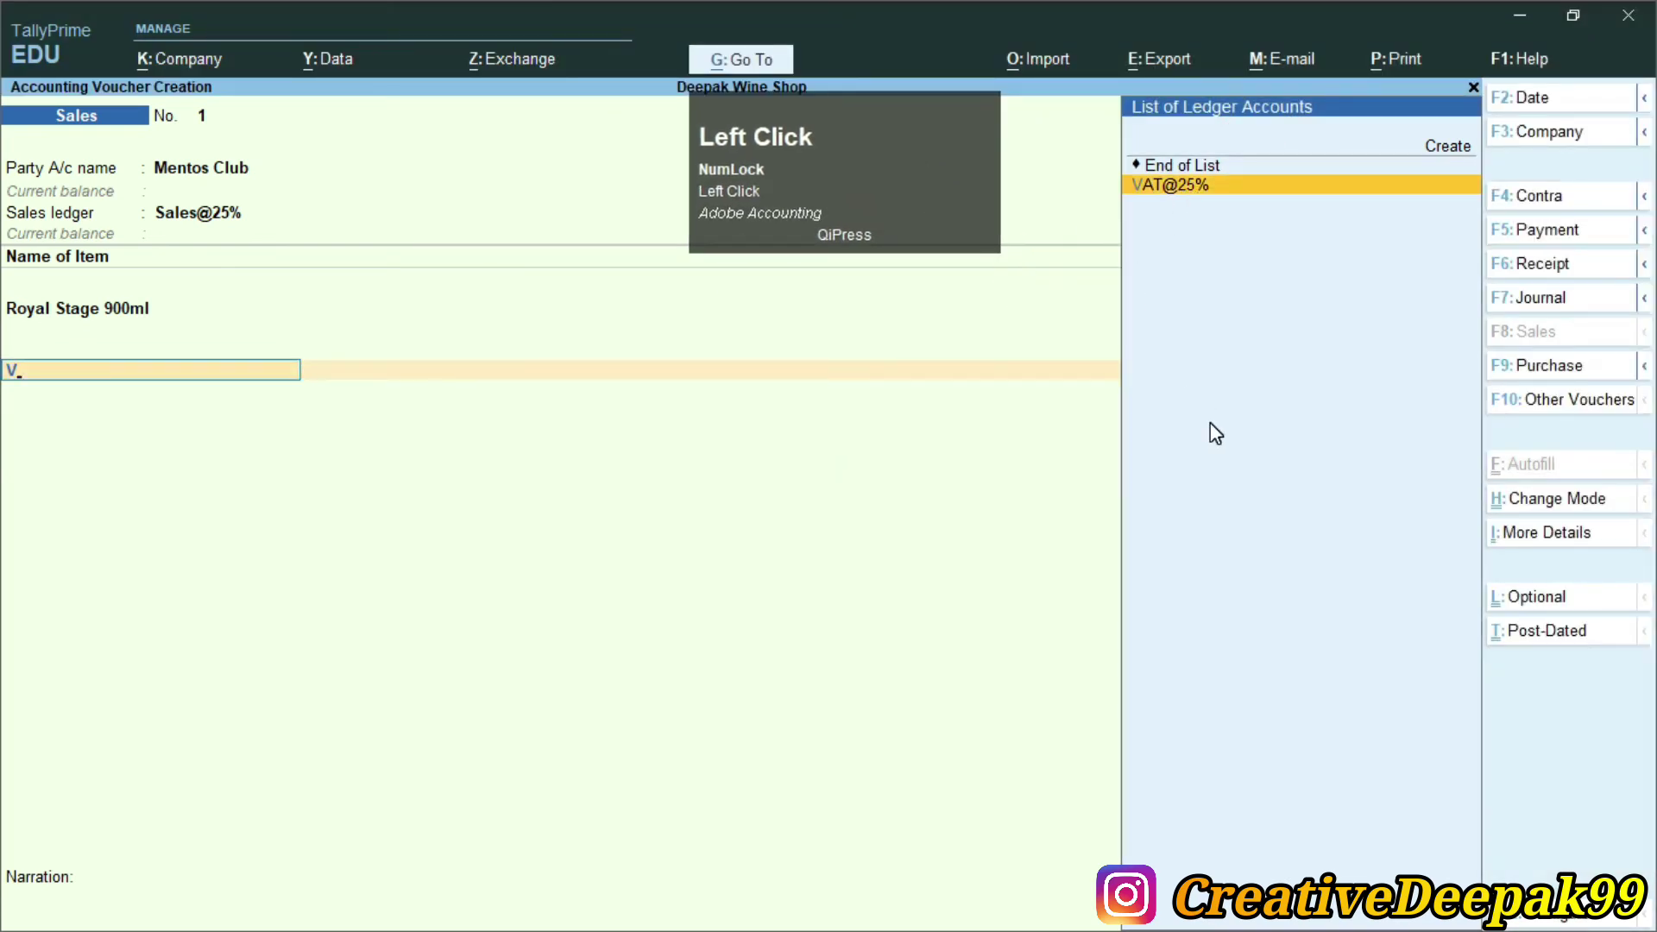
pyautogui.press('Return')
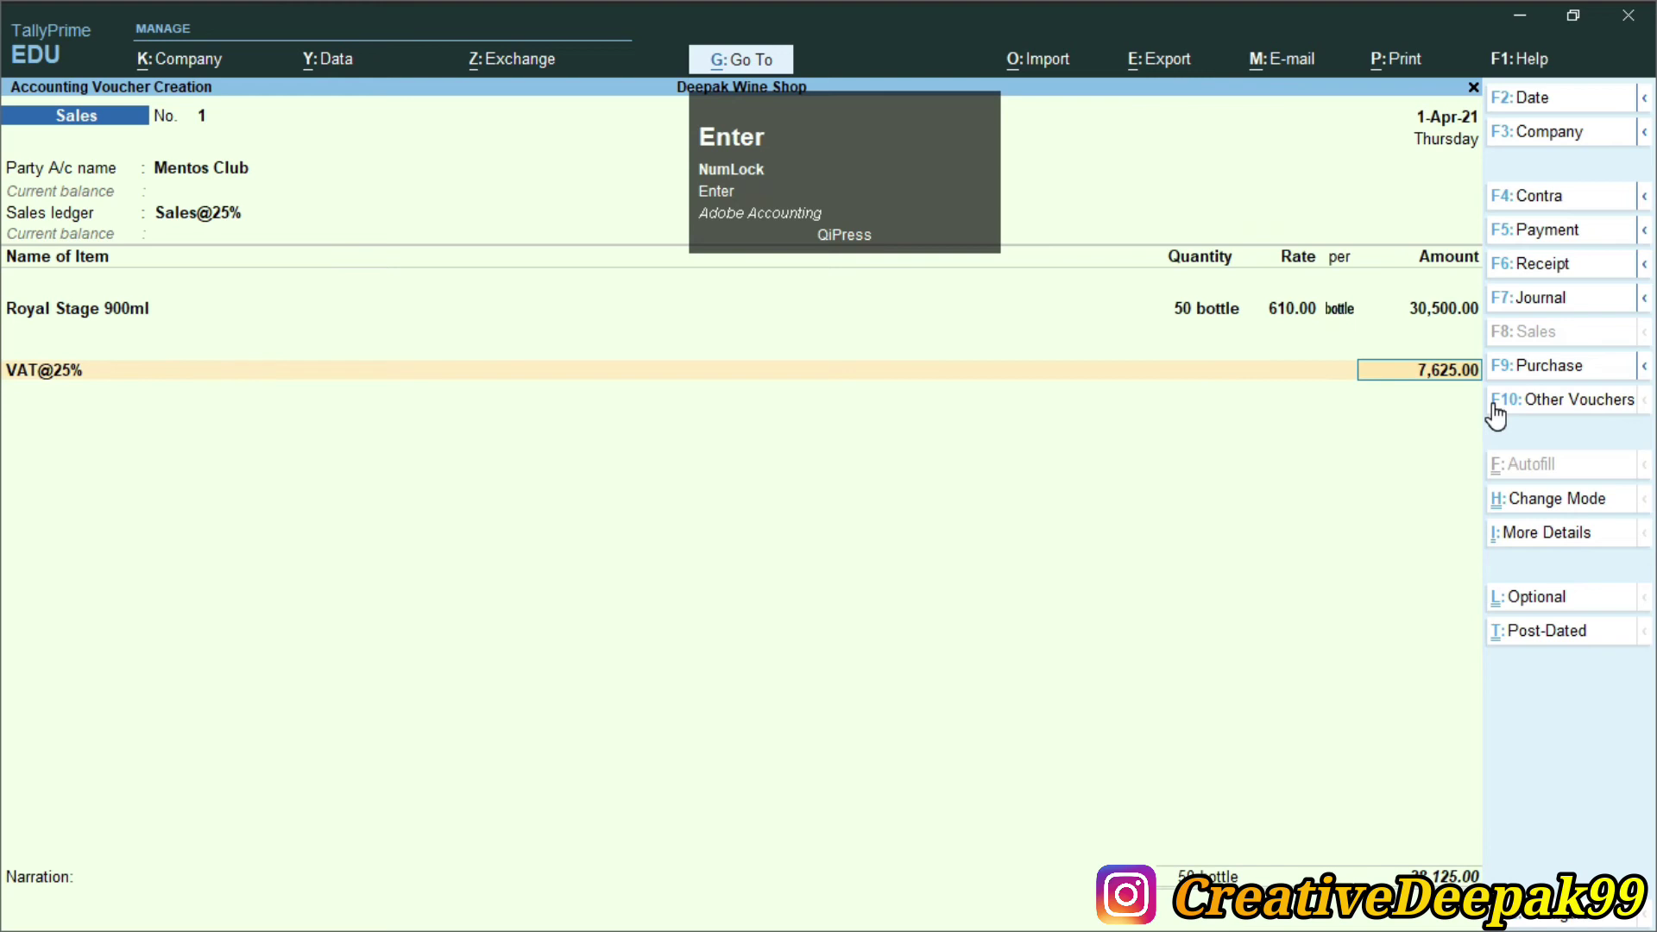
pyautogui.press('Return')
pyautogui.write('T')
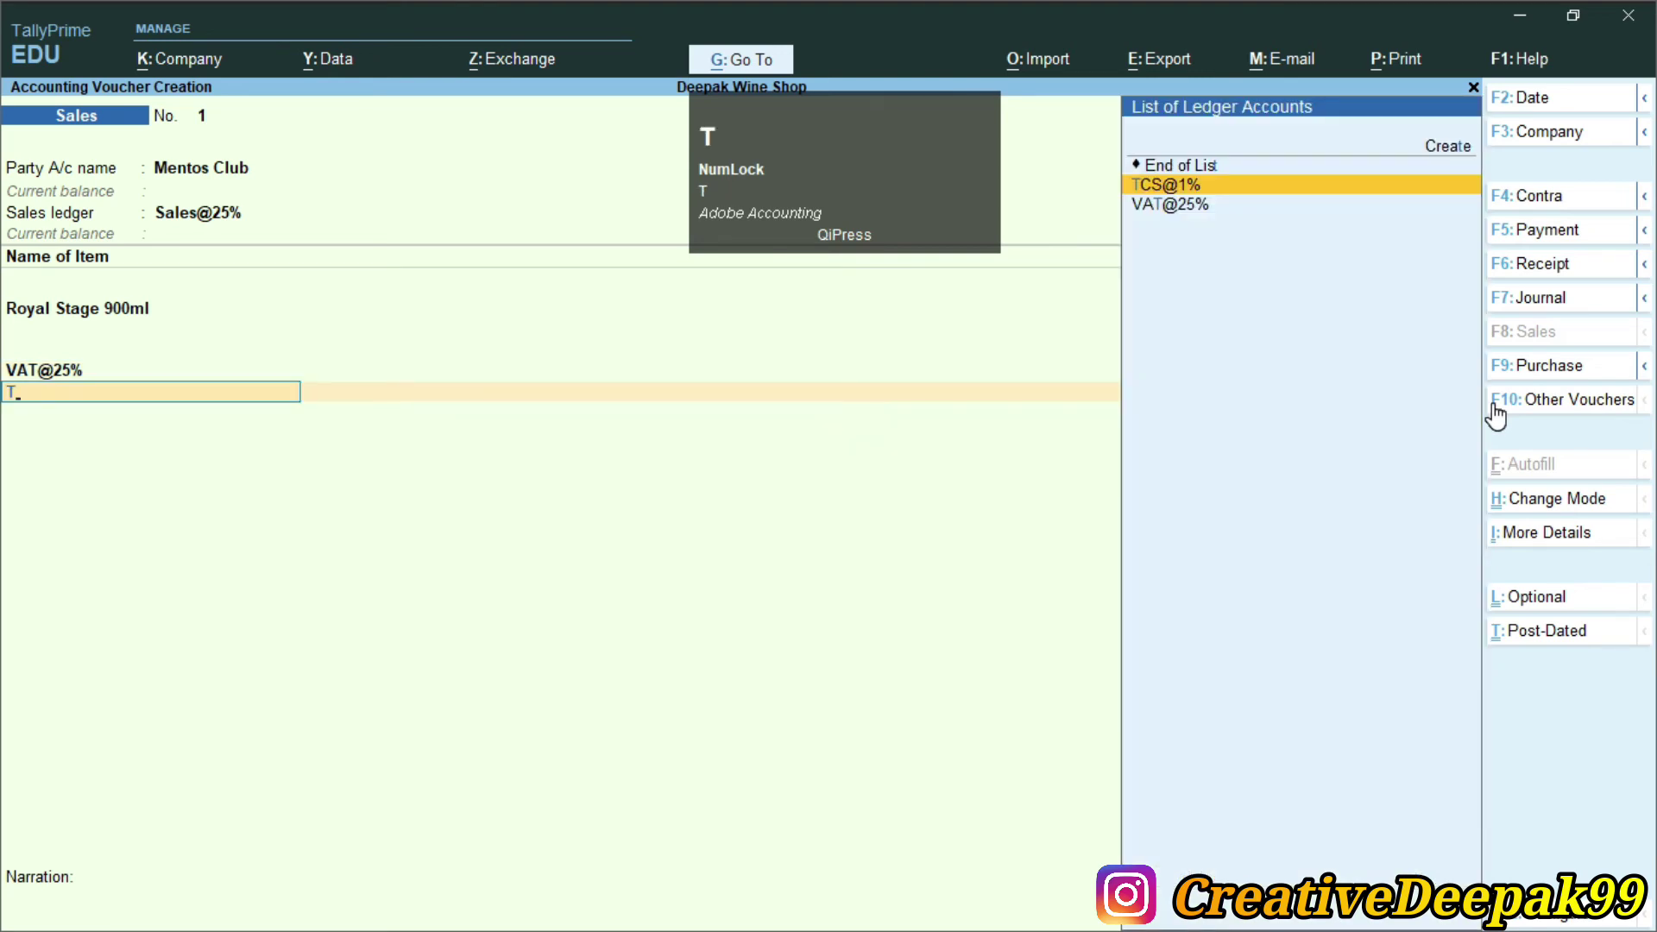
pyautogui.press('Return')
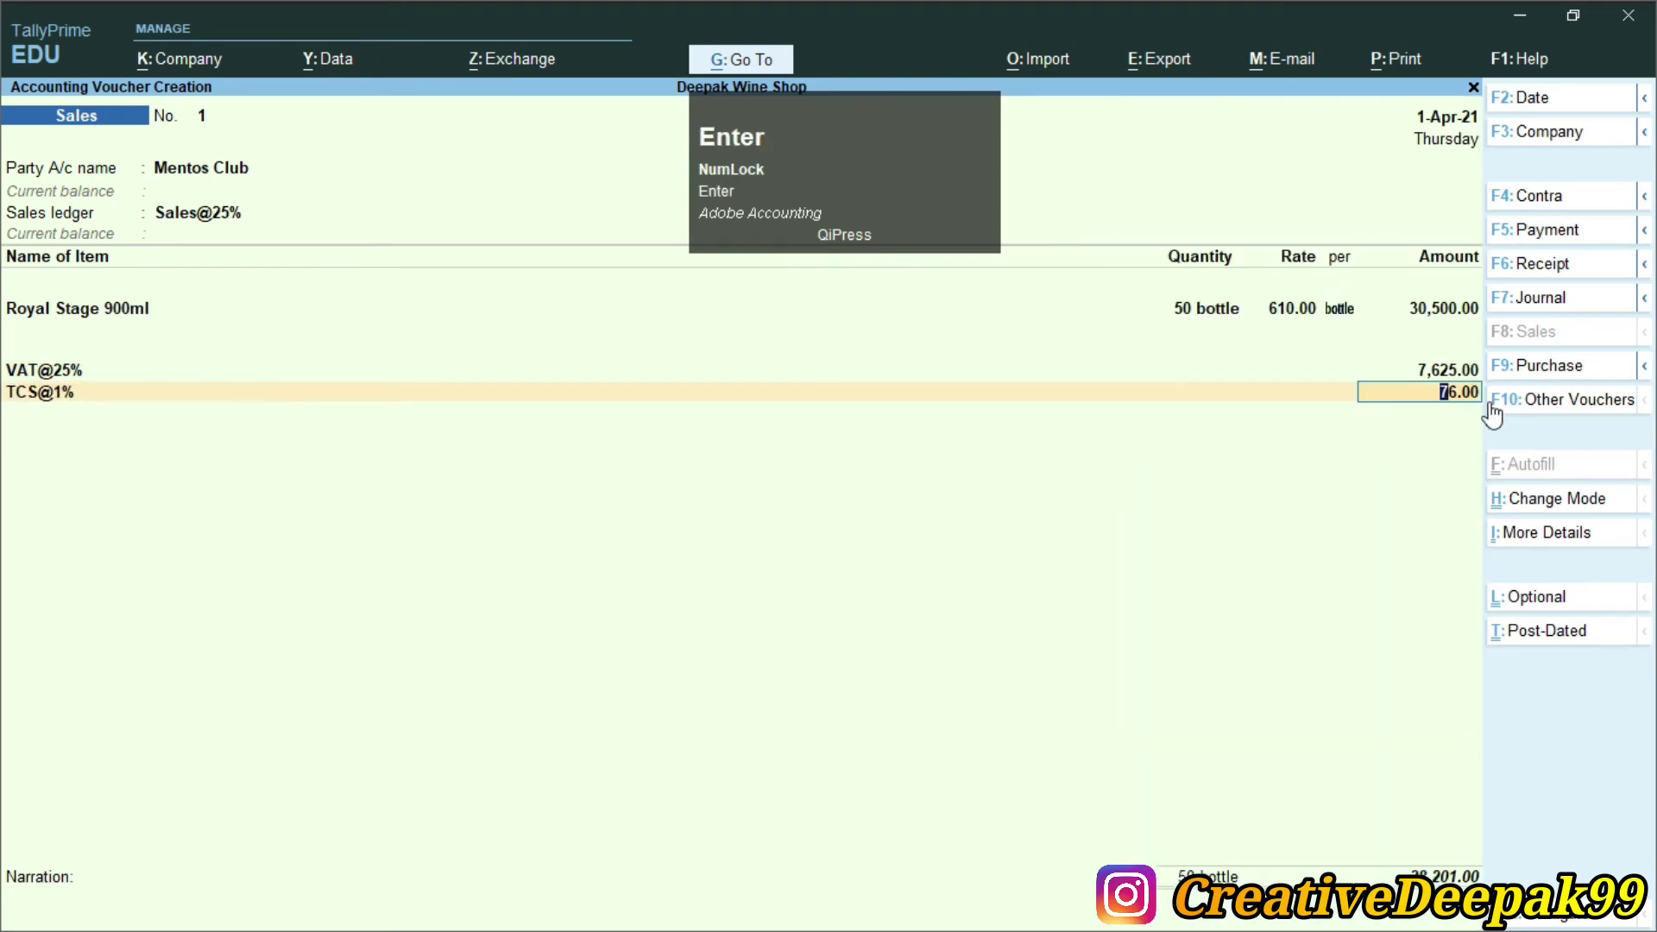
pyautogui.press('Return')
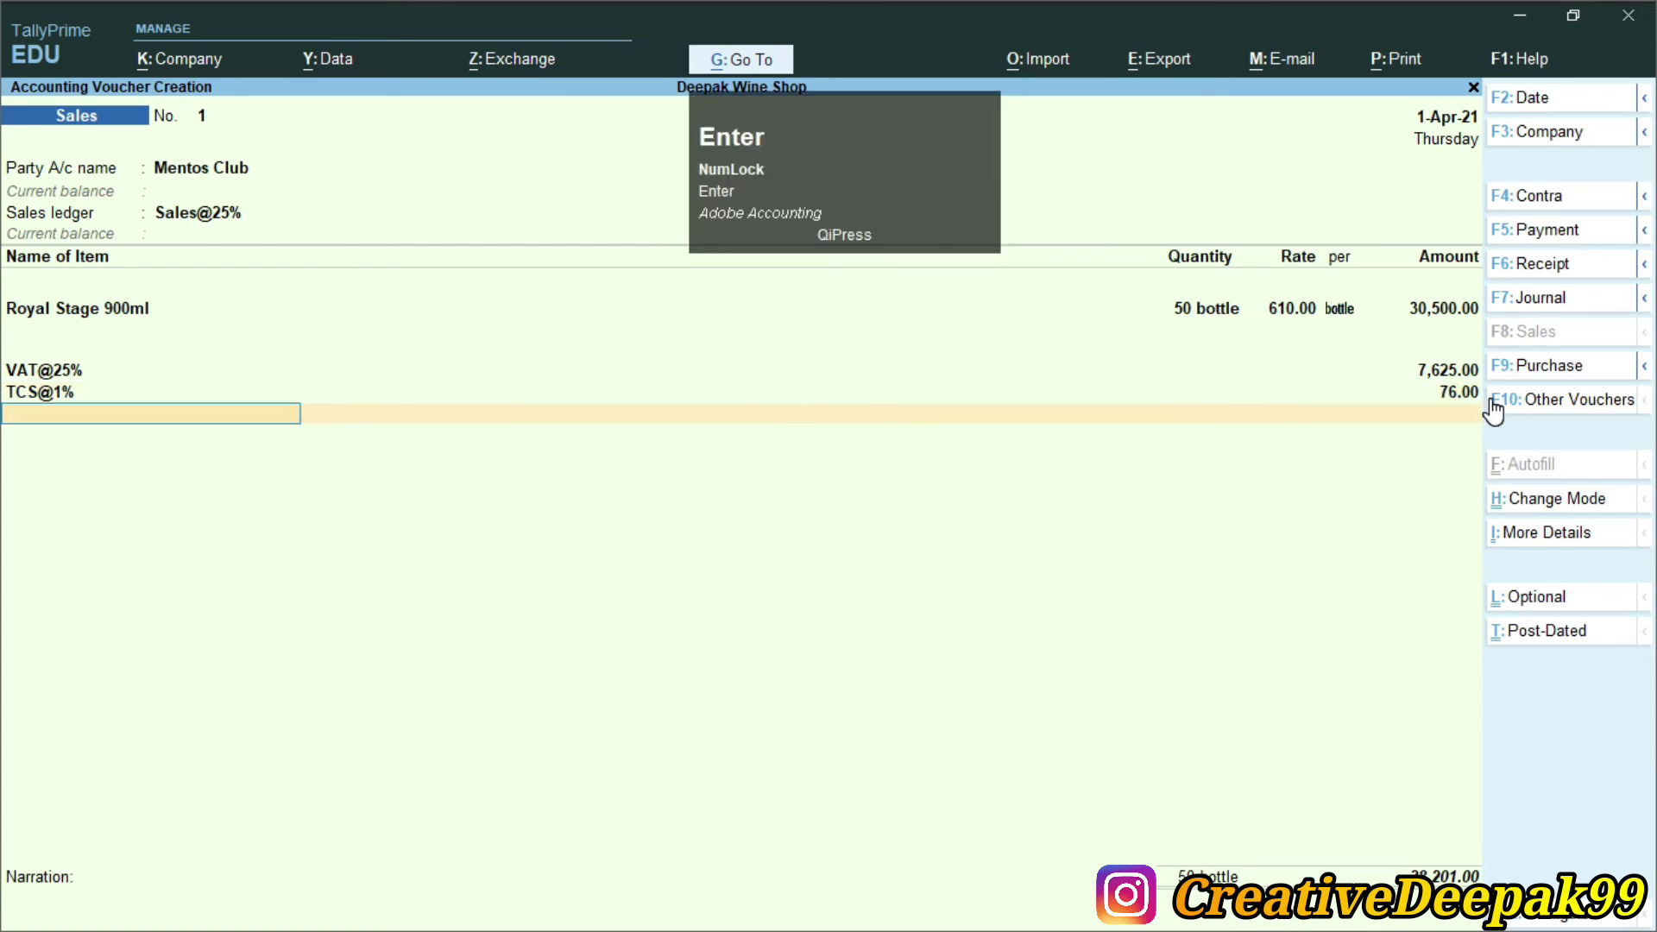
pyautogui.press('Return')
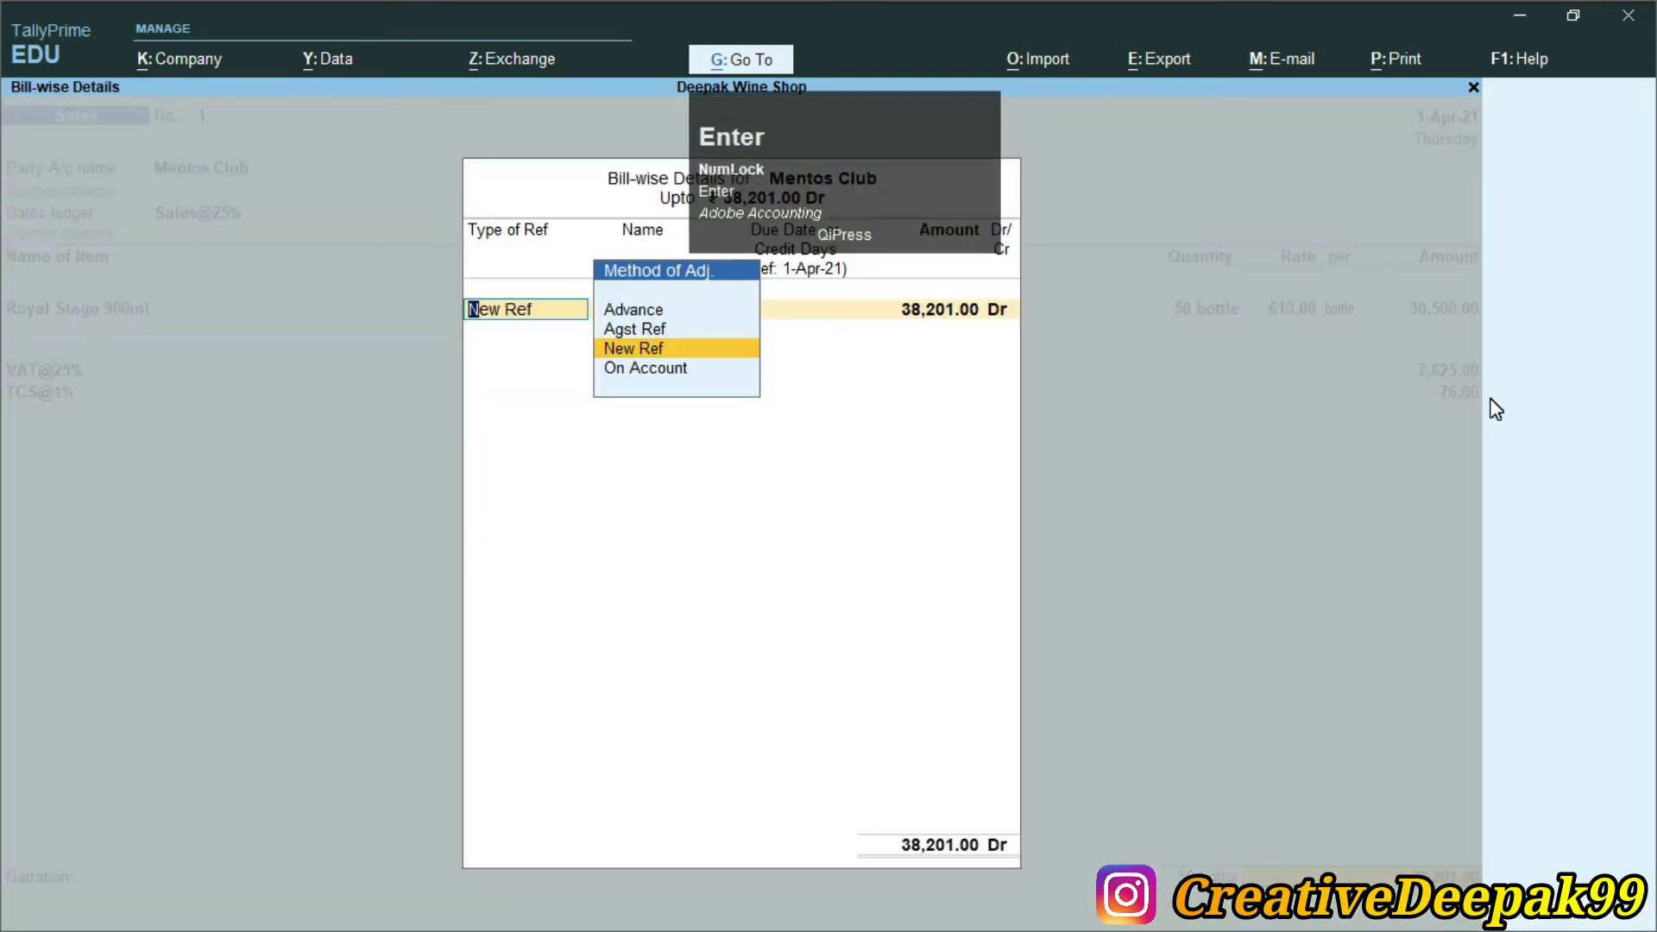
# Record new bill reference M-01 for 38,201.00 Dr and save Sales voucher No. 1
pyautogui.press('Return')
pyautogui.hotkey('alt', 'Tab')
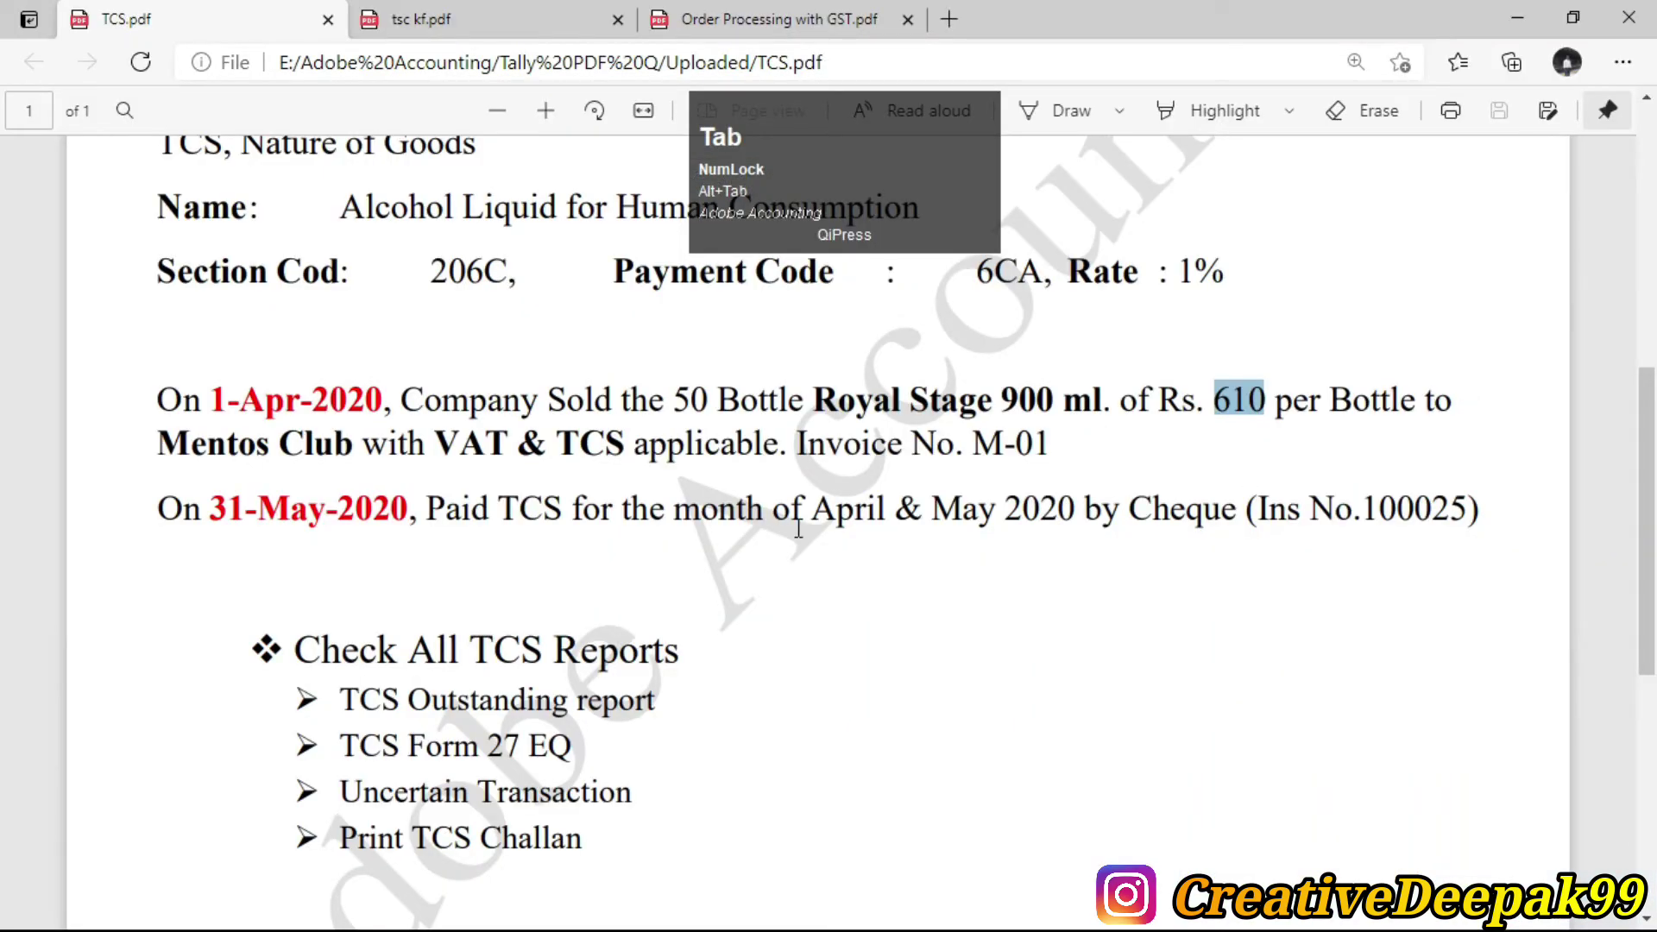
pyautogui.moveTo(974, 446); pyautogui.dragTo(1049, 445)
pyautogui.hotkey('alt', 'Tab')
pyautogui.write('M')
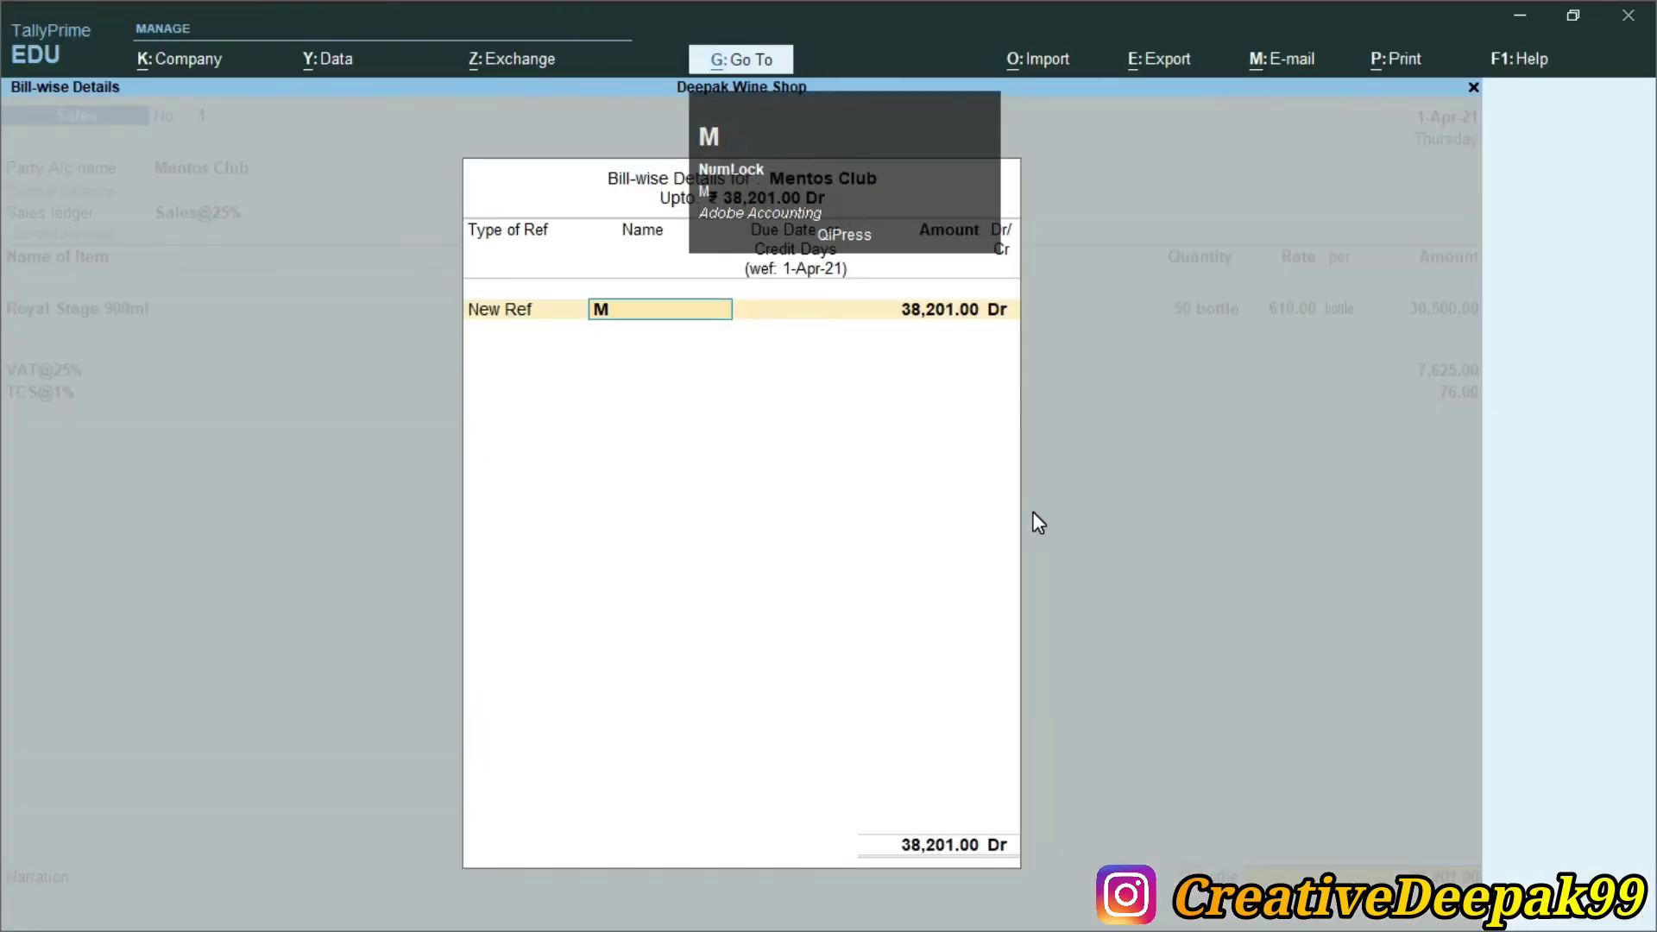
pyautogui.write('-01')
pyautogui.press('Return')
pyautogui.press('Return')
pyautogui.press('Return')
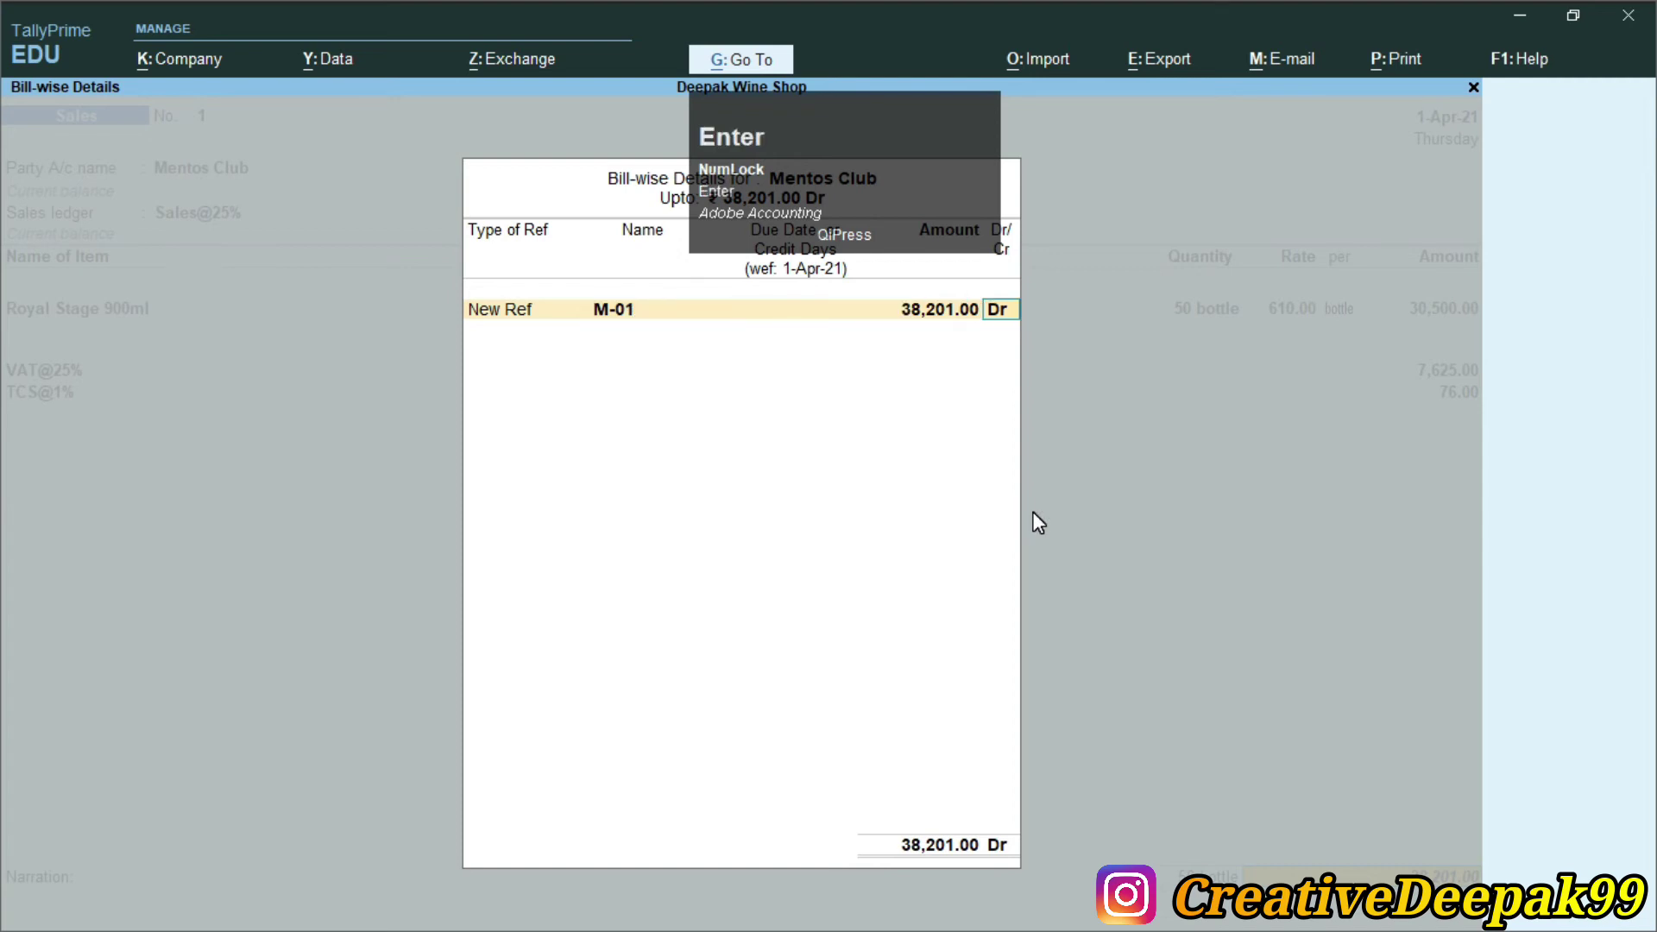
pyautogui.press('Return')
pyautogui.press('Return')
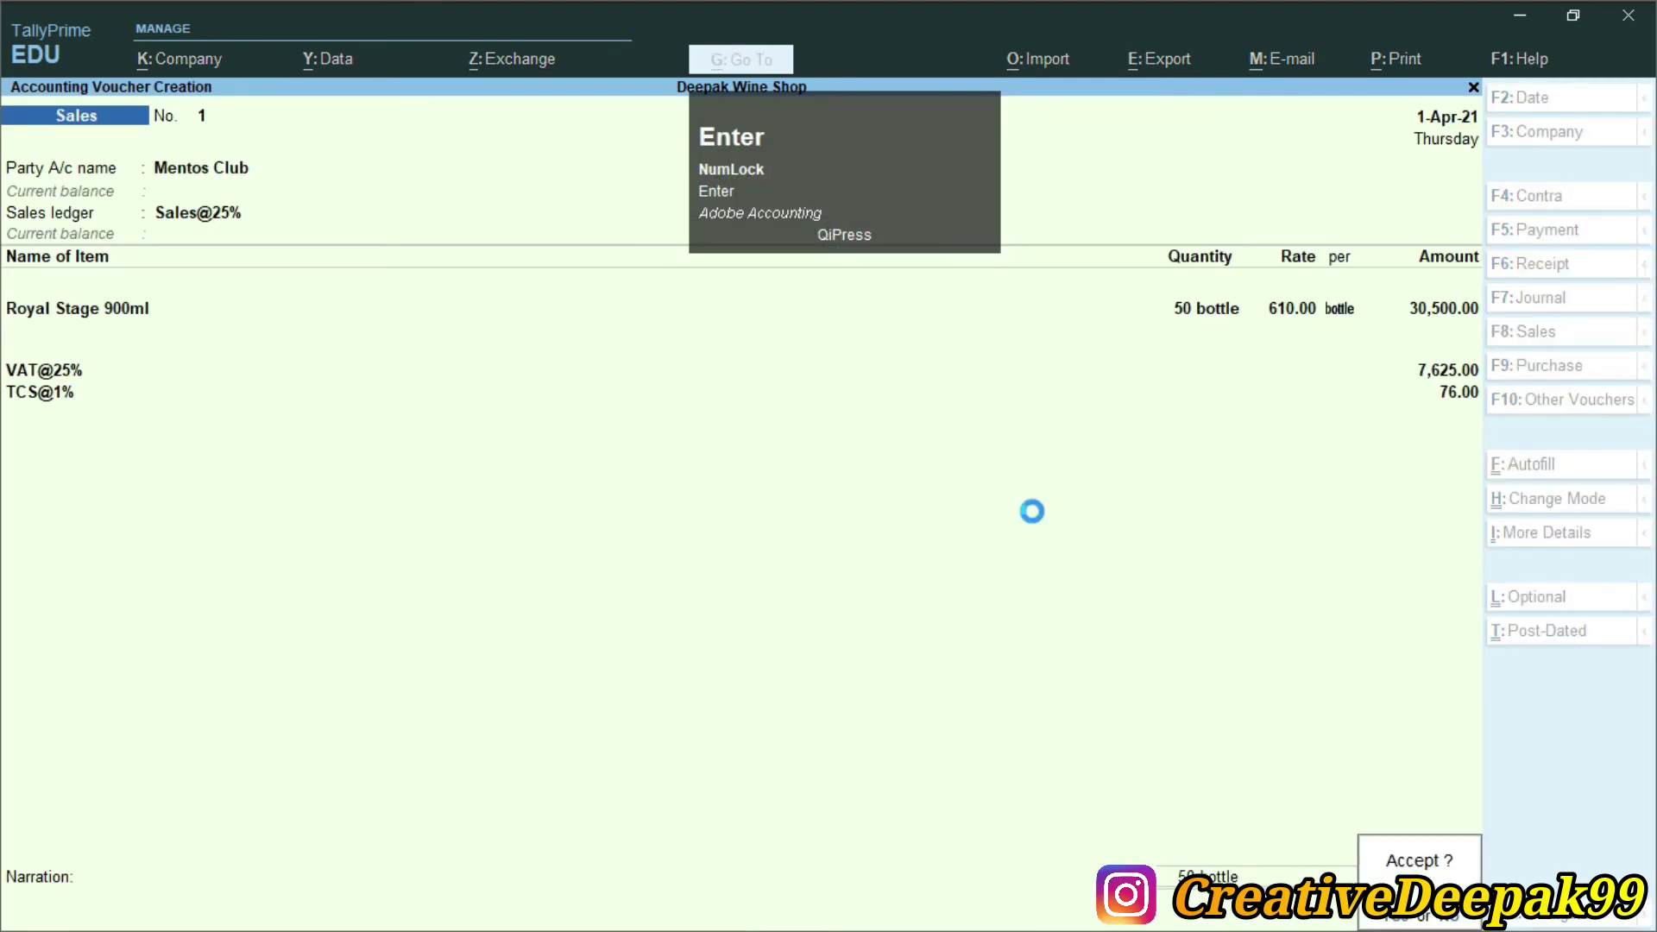
pyautogui.press('Return')
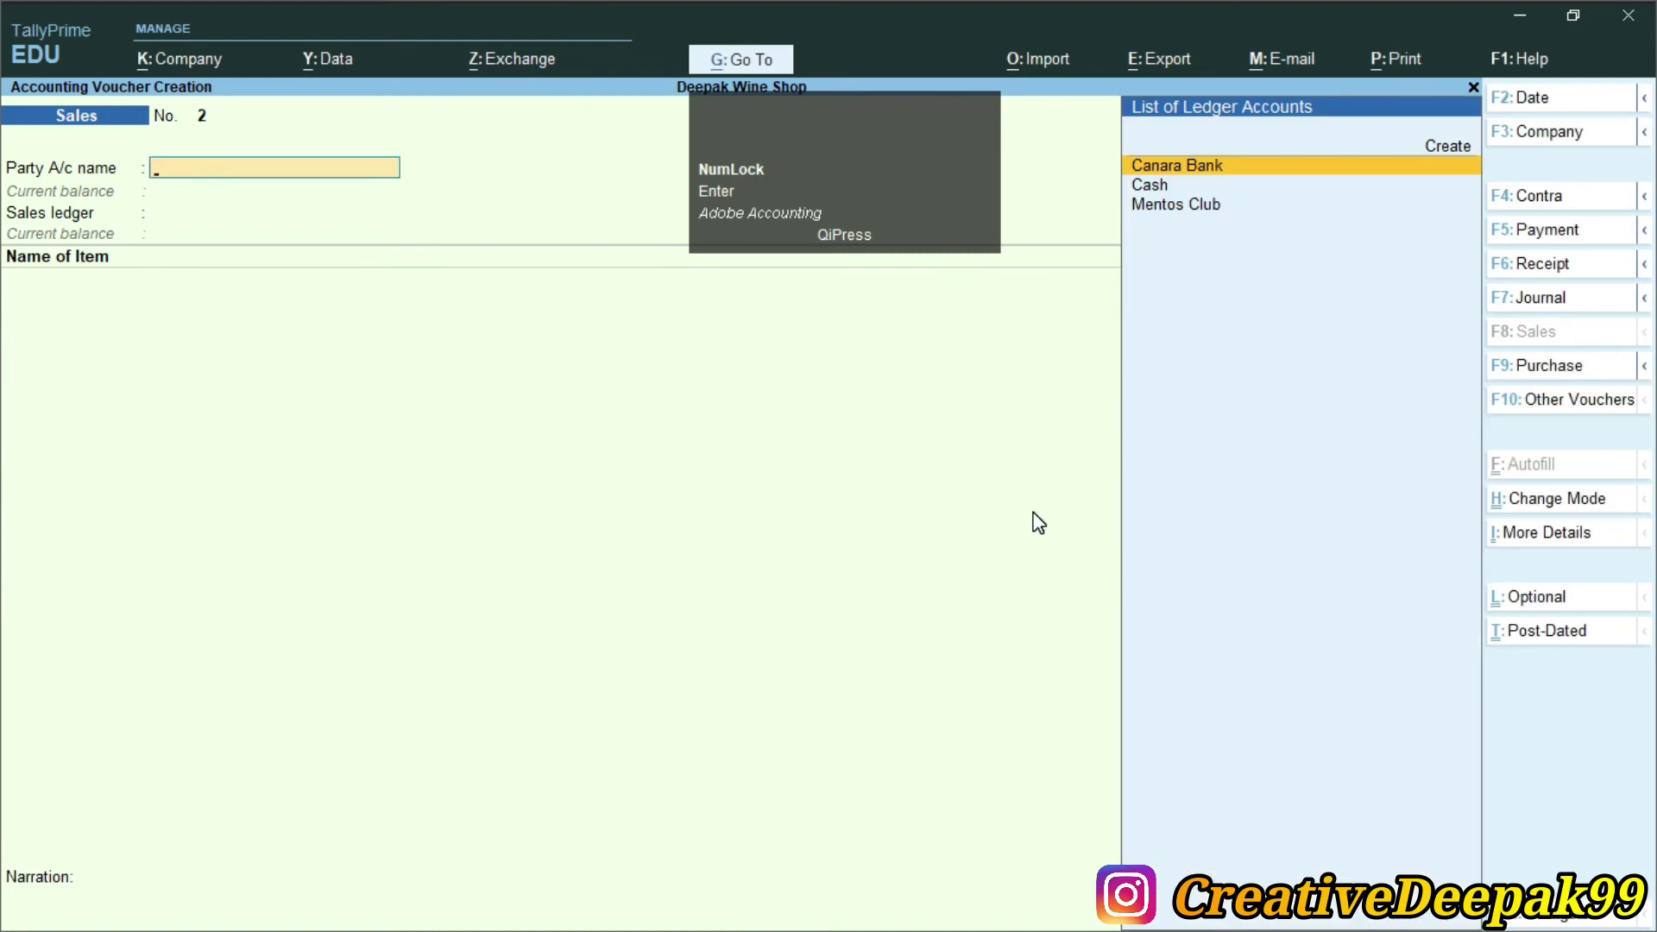
pyautogui.press('Escape')
# Read the TCS.pdf instruction to pay April & May TCS by cheque, then return to TallyPrime
pyautogui.hotkey('alt', 'Tab')
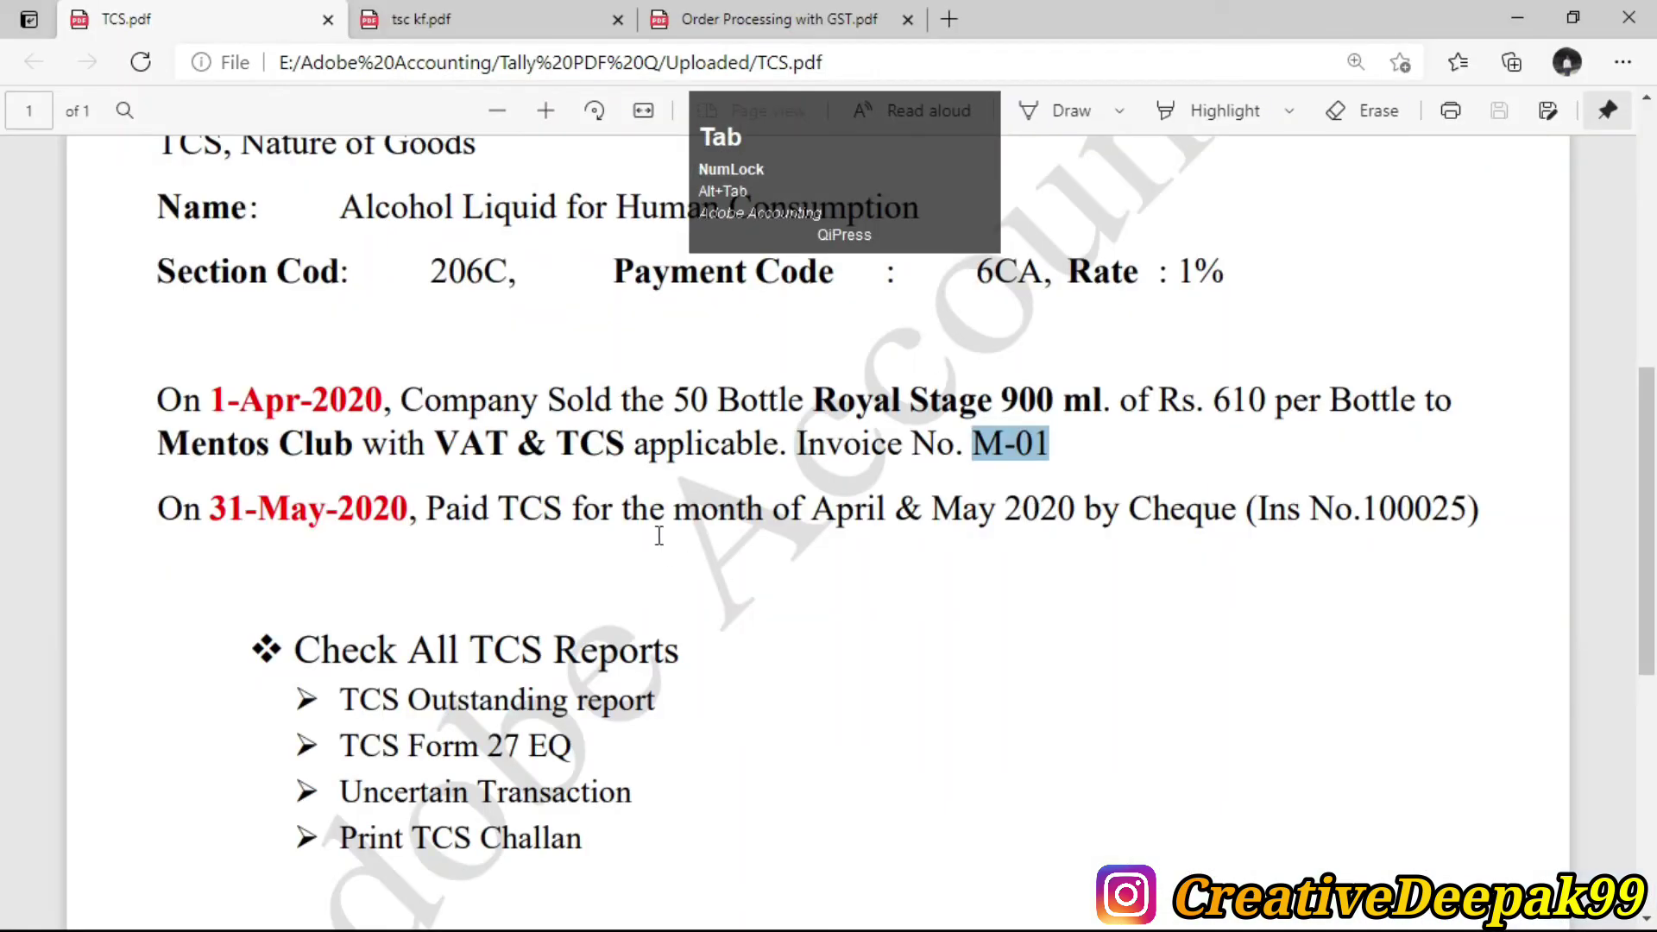
pyautogui.scroll(-1, 630, 501)
pyautogui.doubleClick(463, 386)
pyautogui.moveTo(463, 386); pyautogui.dragTo(960, 384)
pyautogui.moveTo(835, 388); pyautogui.dragTo(1273, 404)
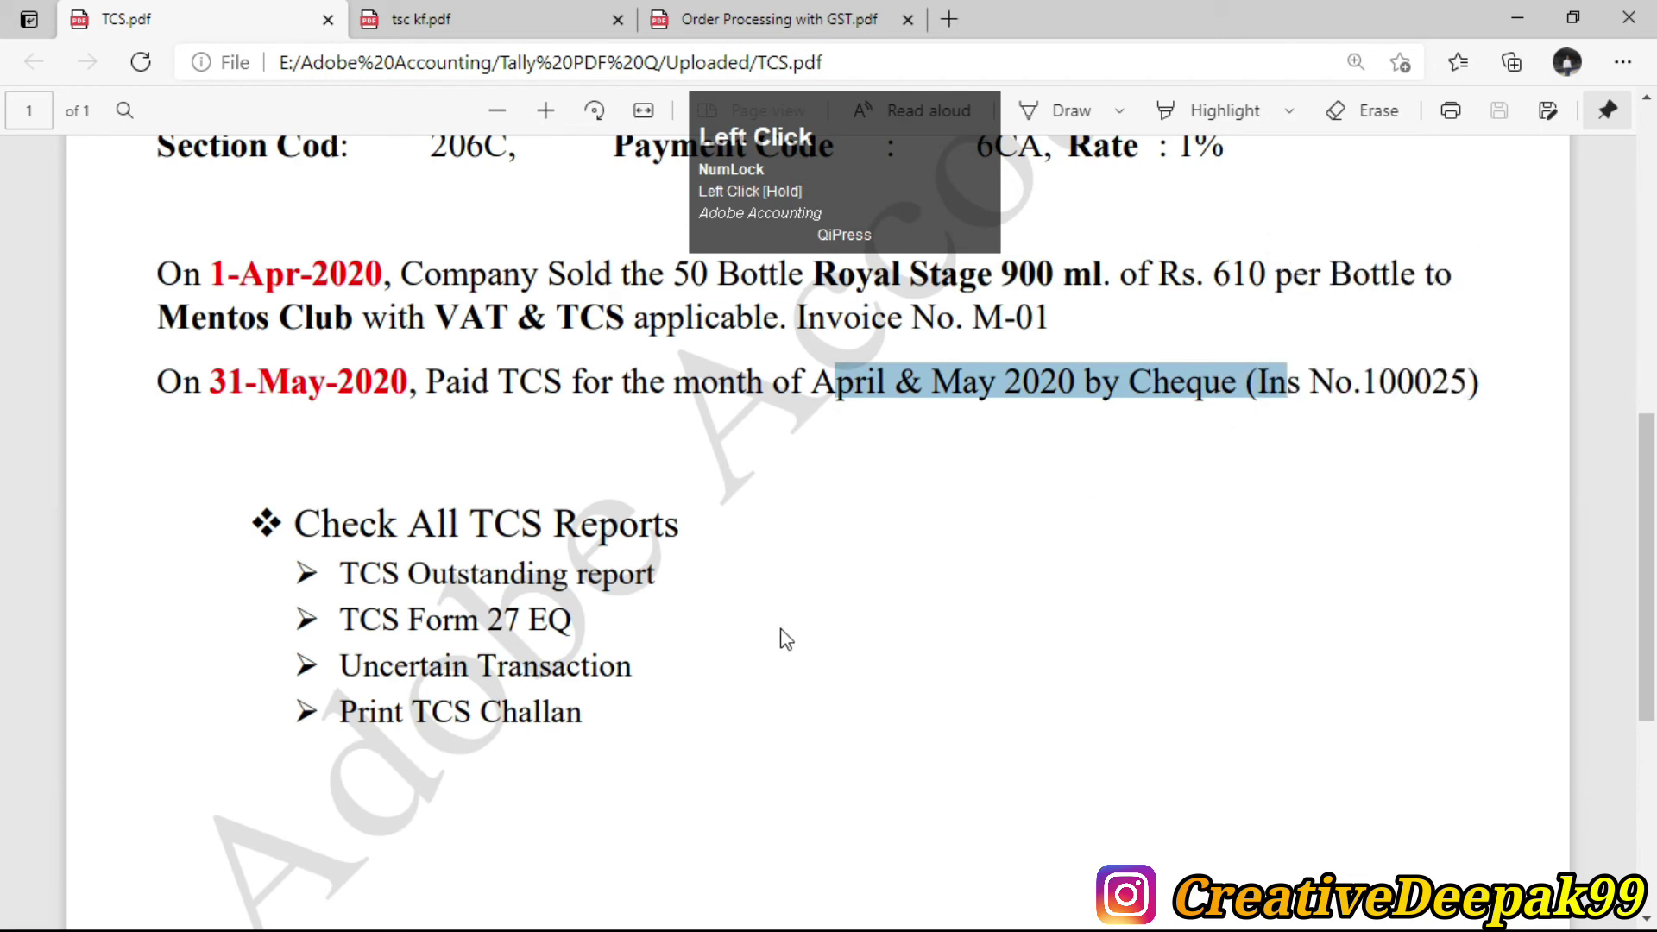
pyautogui.press('alt')
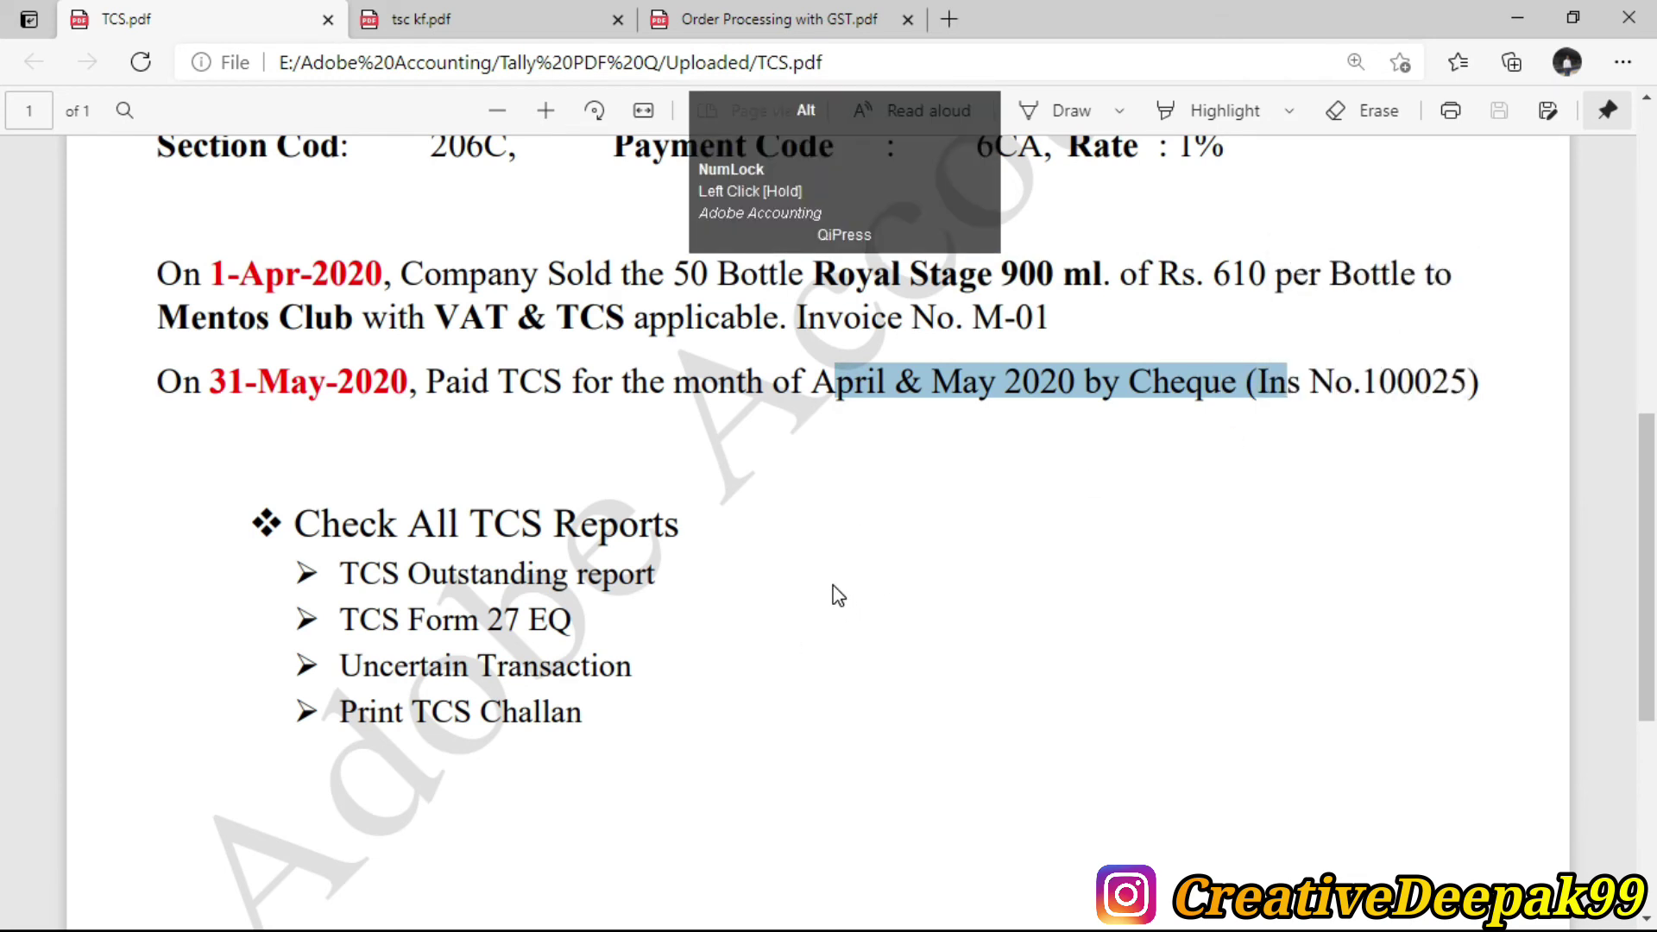
pyautogui.hotkey('alt', 'Tab')
pyautogui.press('Down')
pyautogui.press('Down')
pyautogui.press('Down')
pyautogui.press('Down')
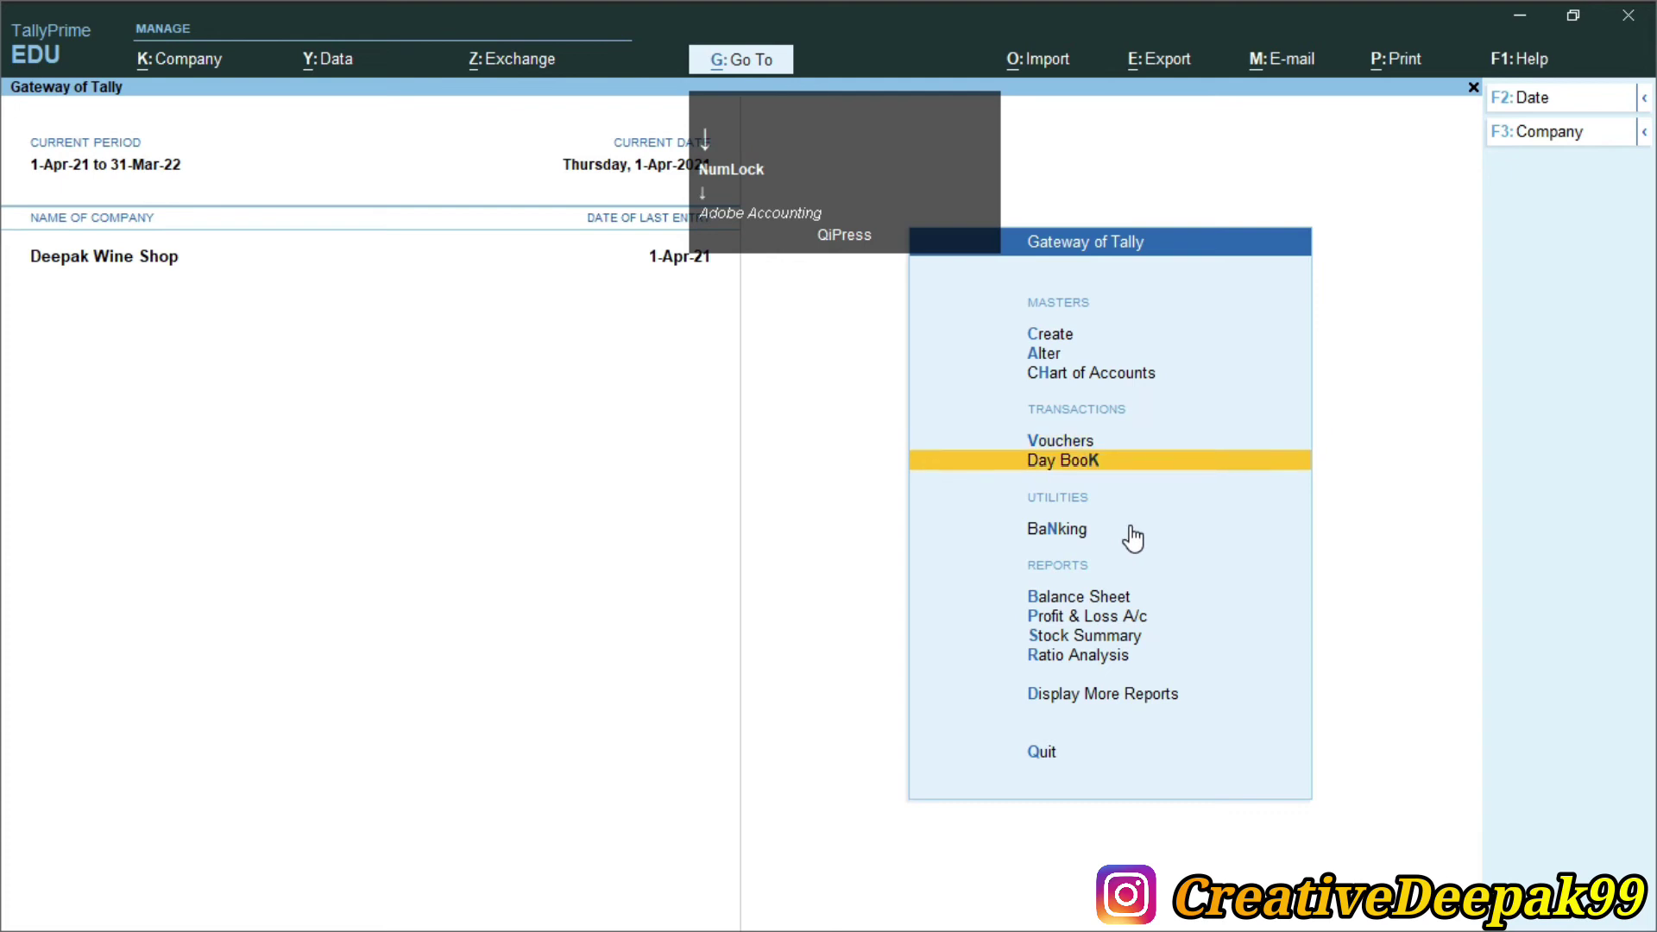
# Start a Payment voucher with Autofill set to Stat Payment and tax type TCS
pyautogui.press('Up')
pyautogui.press('Up')
pyautogui.press('Up')
pyautogui.press('Up')
pyautogui.press('Return')
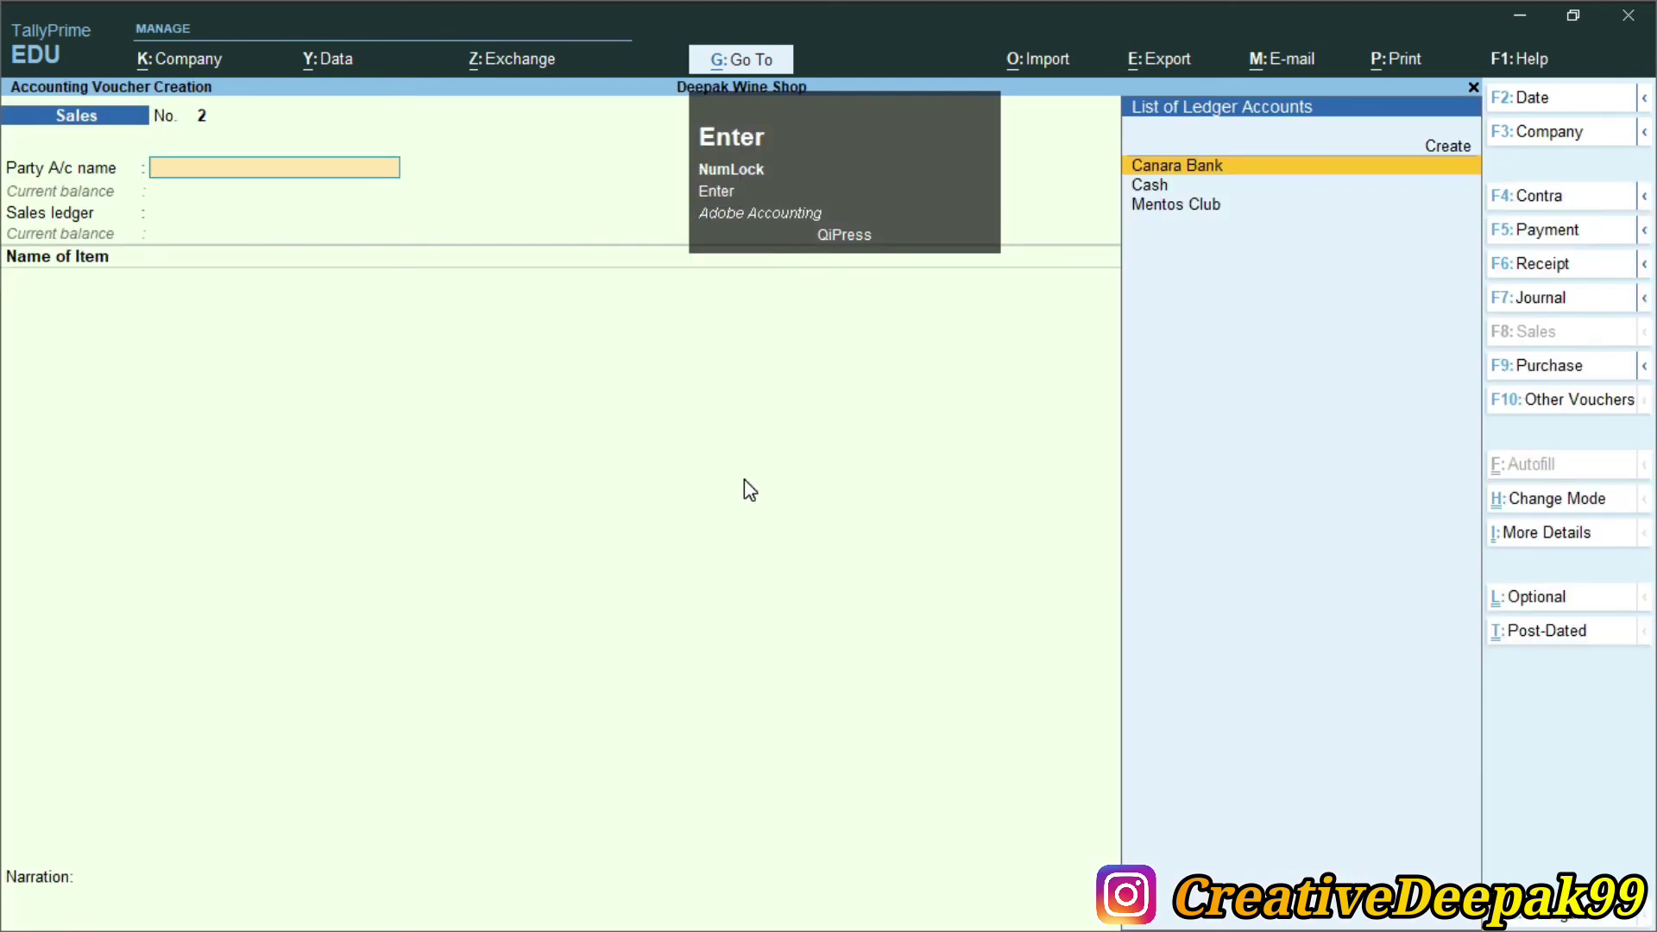
pyautogui.press('F5')
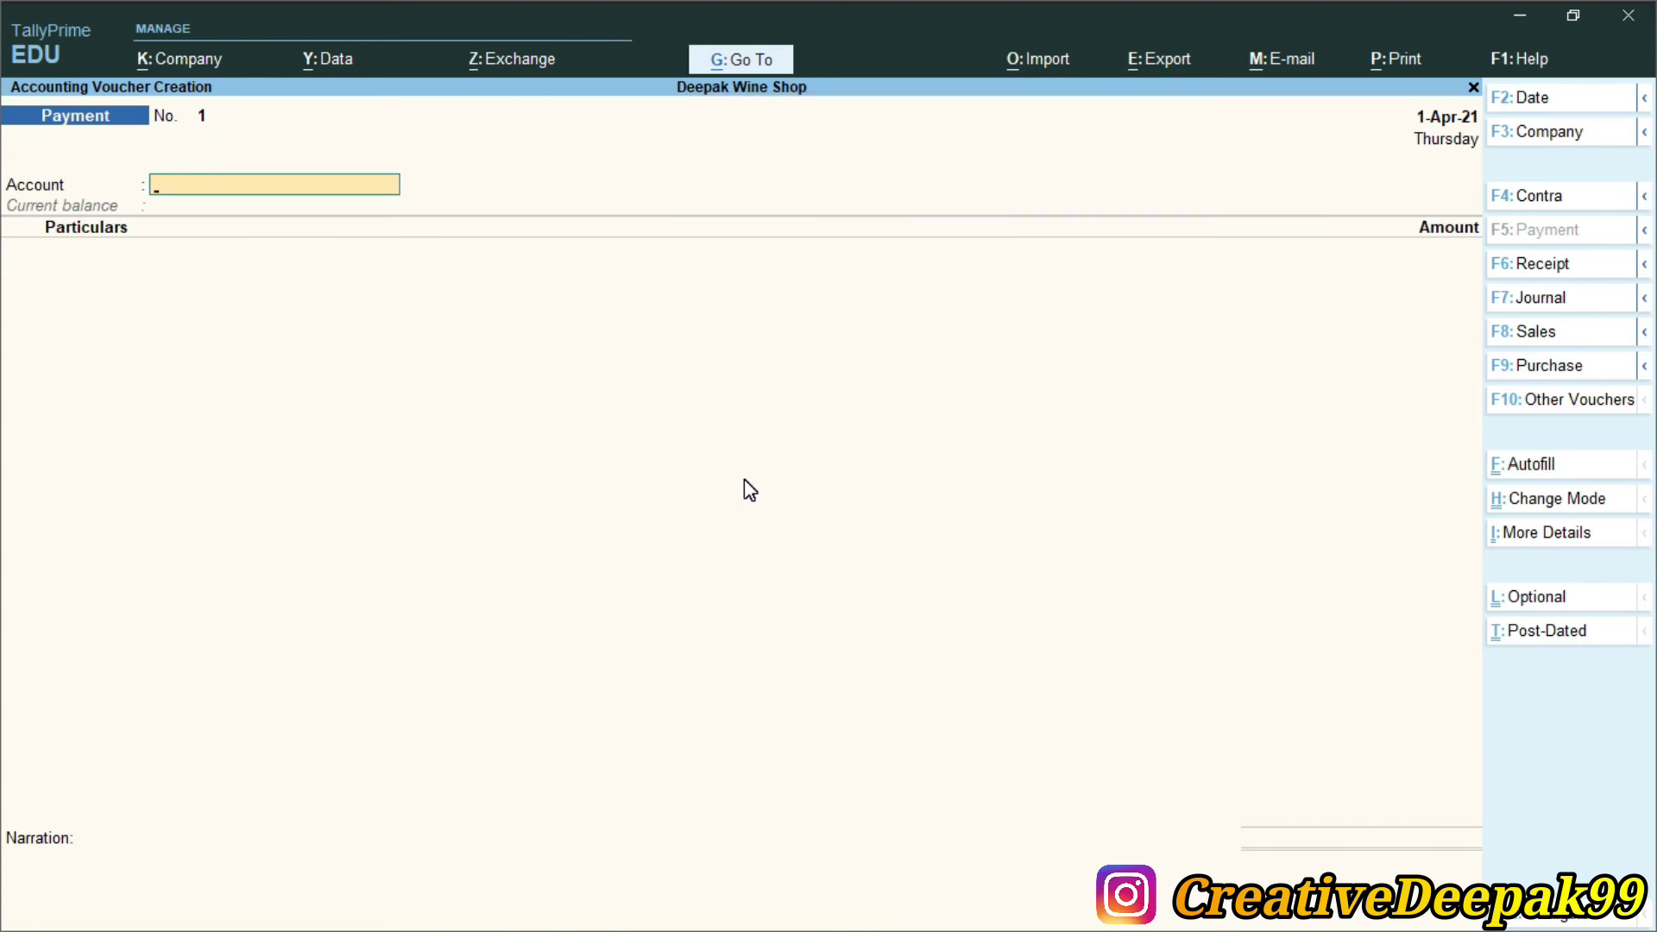
pyautogui.hotkey('ctrl', 'f')
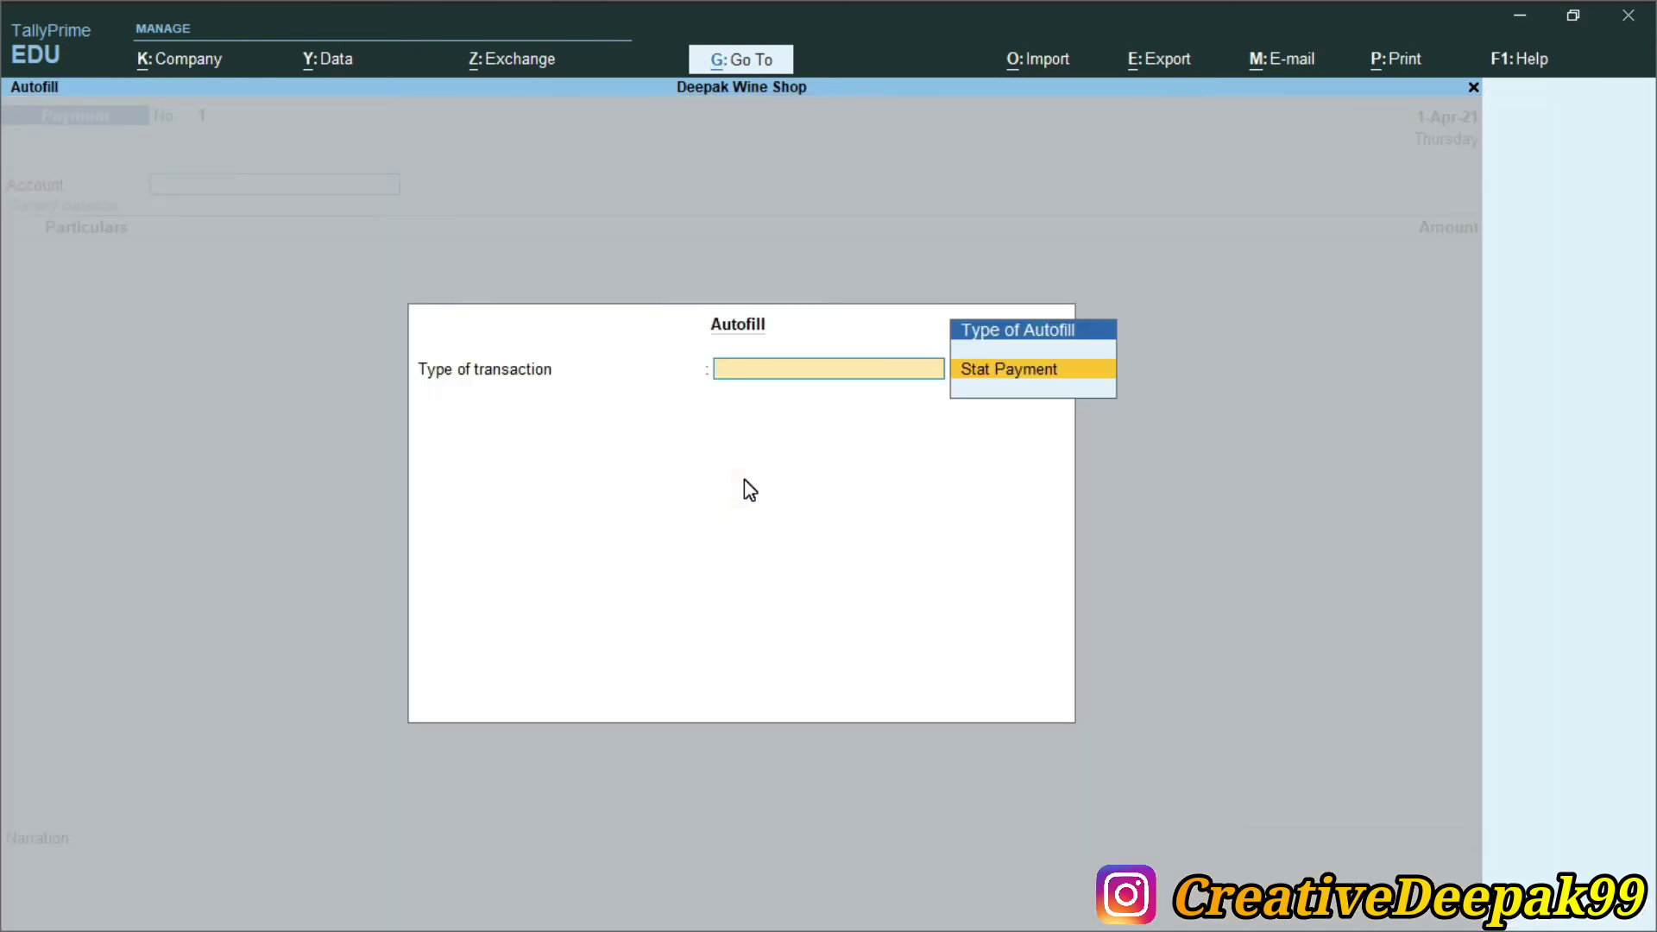
pyautogui.press('Return')
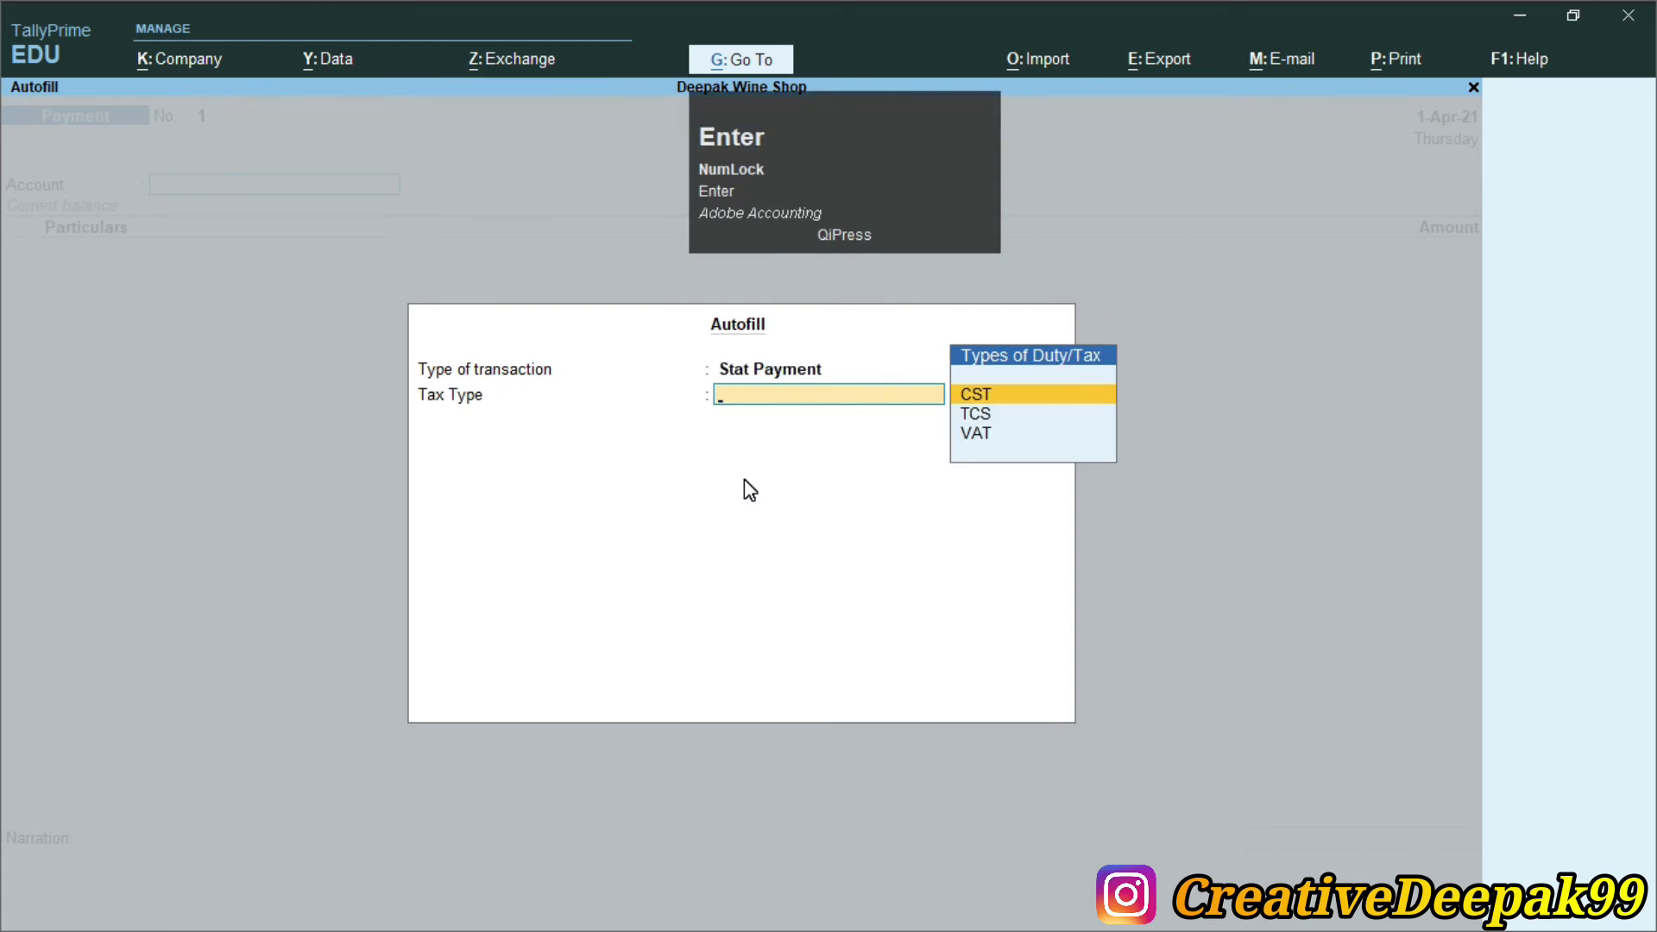
pyautogui.press('Down')
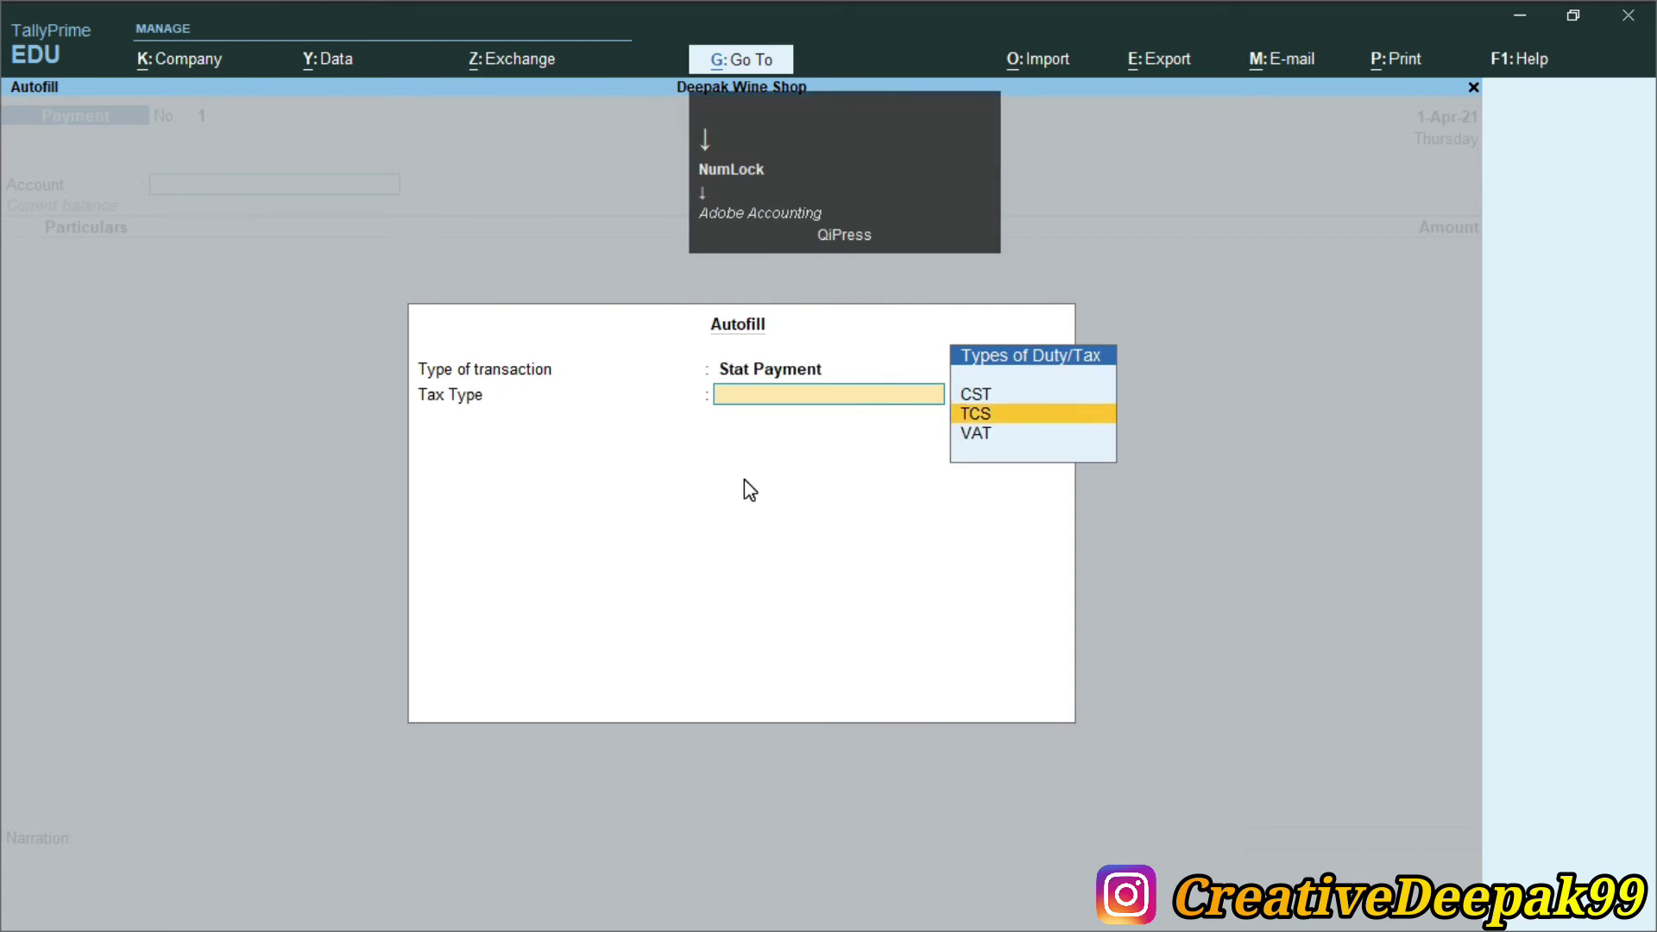
pyautogui.press('Return')
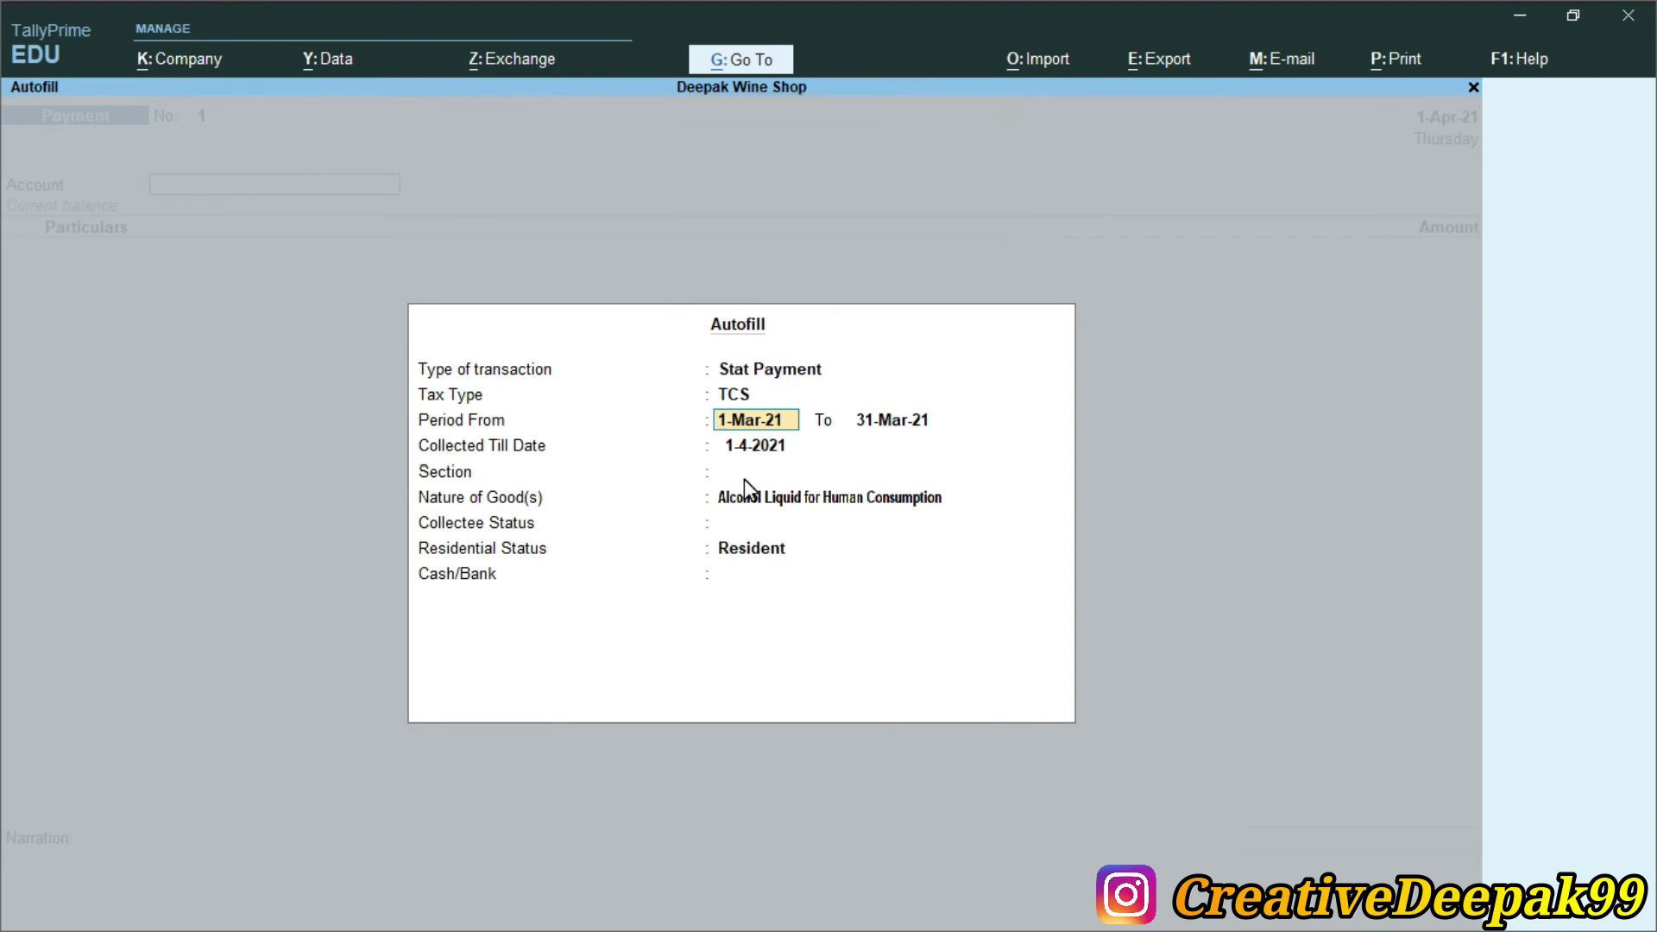
# Set the TCS payment period from 1-Apr-21 to 31-May-21
pyautogui.hotkey('alt', 'Tab')
pyautogui.moveTo(802, 384); pyautogui.dragTo(1004, 393)
pyautogui.hotkey('alt', 'Tab')
pyautogui.write('1.4')
pyautogui.press('Return')
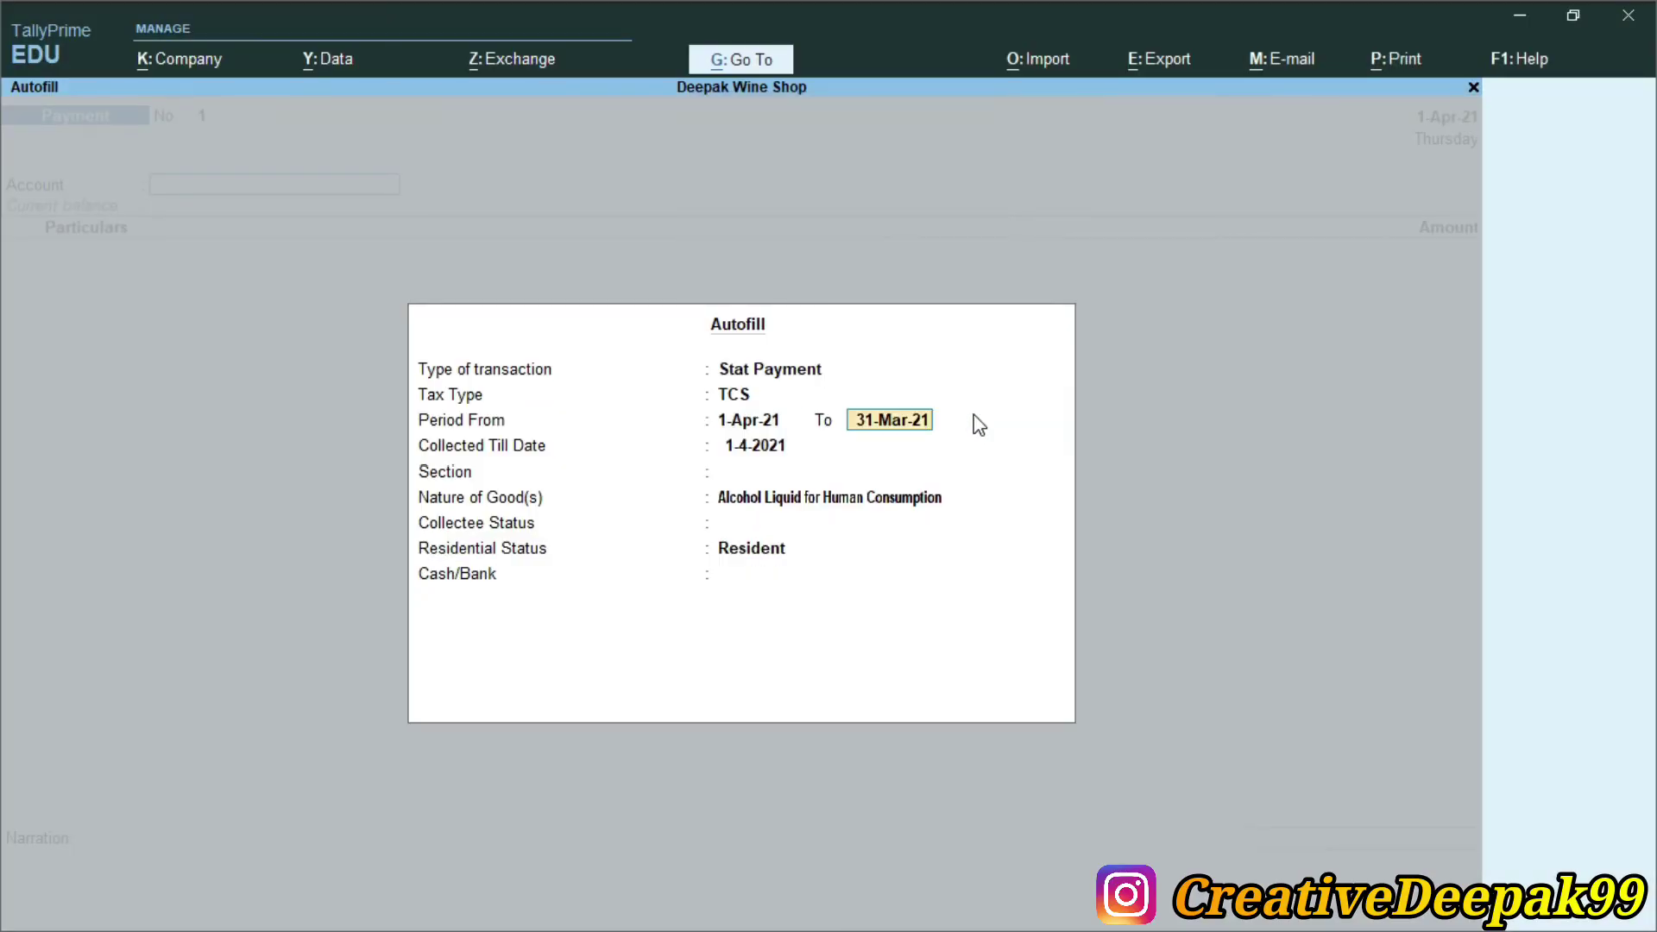
pyautogui.write('31.3')
pyautogui.press('BackSpace')
pyautogui.write('5')
pyautogui.press('Return')
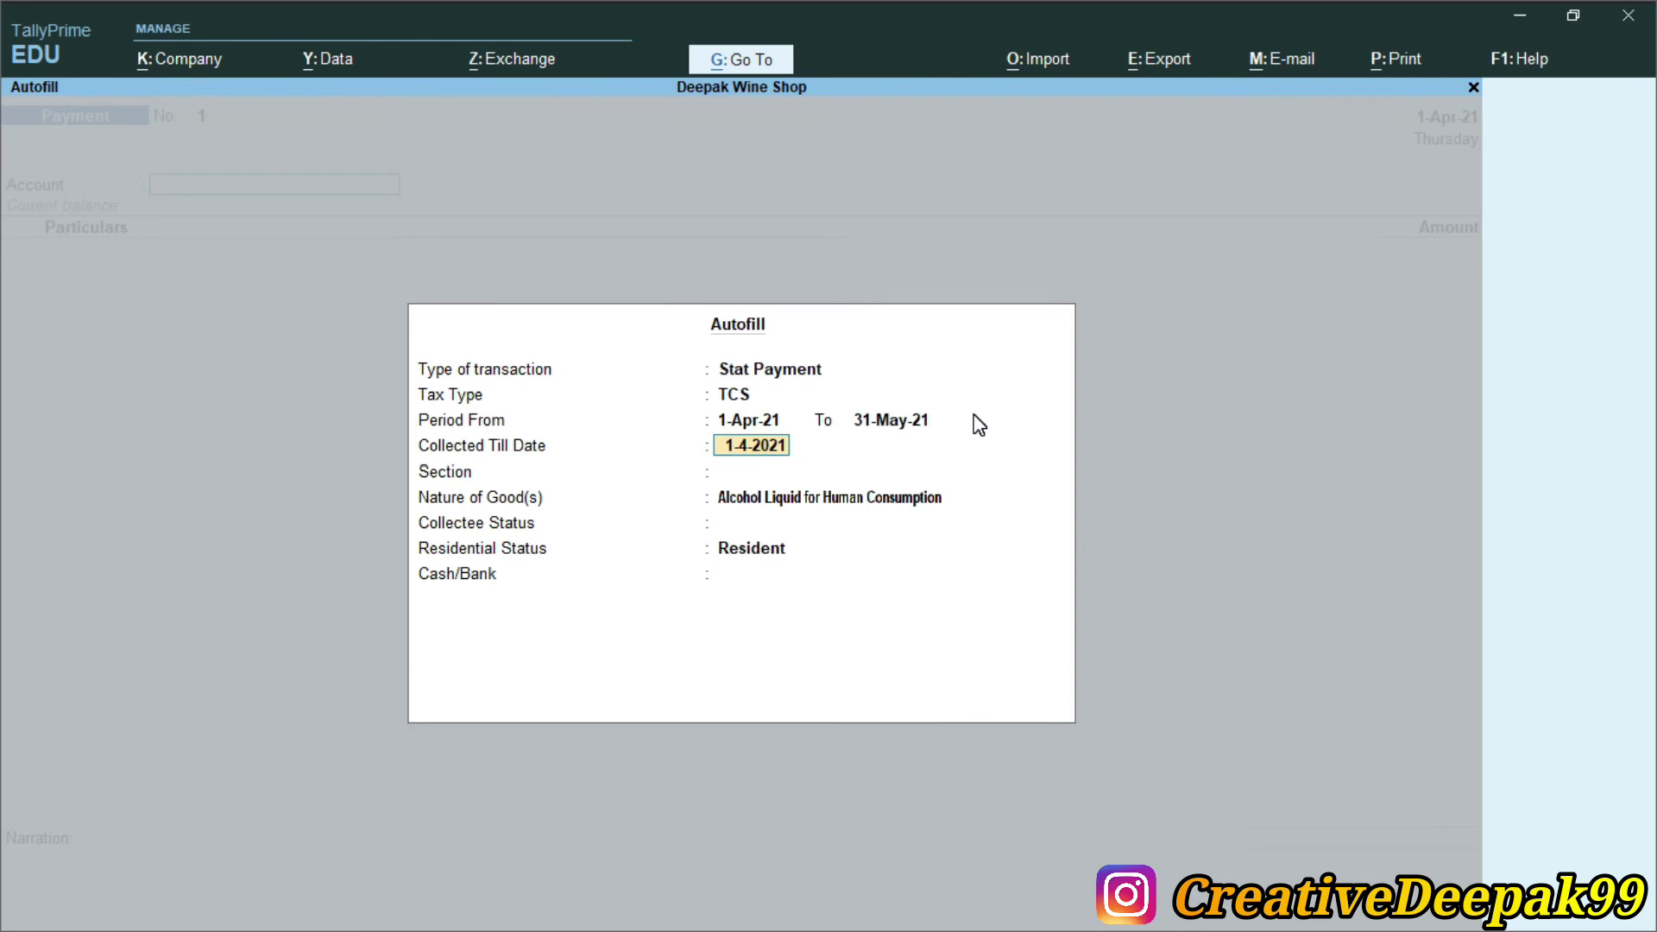
# Choose section 206C, Alcohol Liquid, Company, Resident and Canara Bank, then fill the voucher
pyautogui.press('Return')
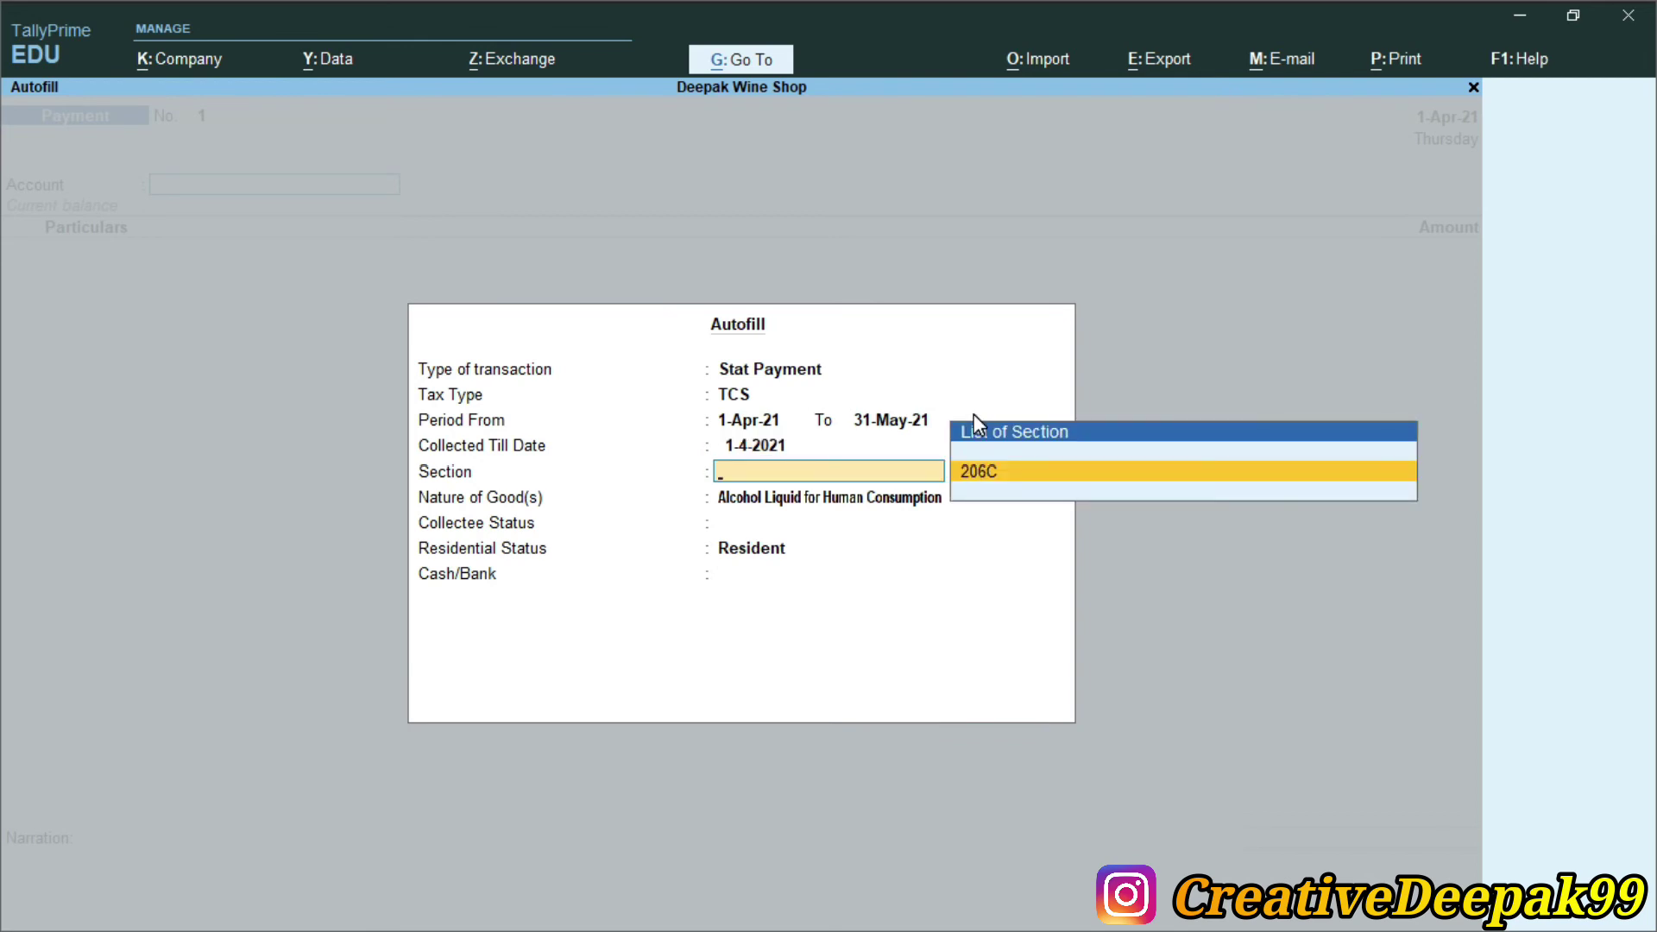
pyautogui.press('Return')
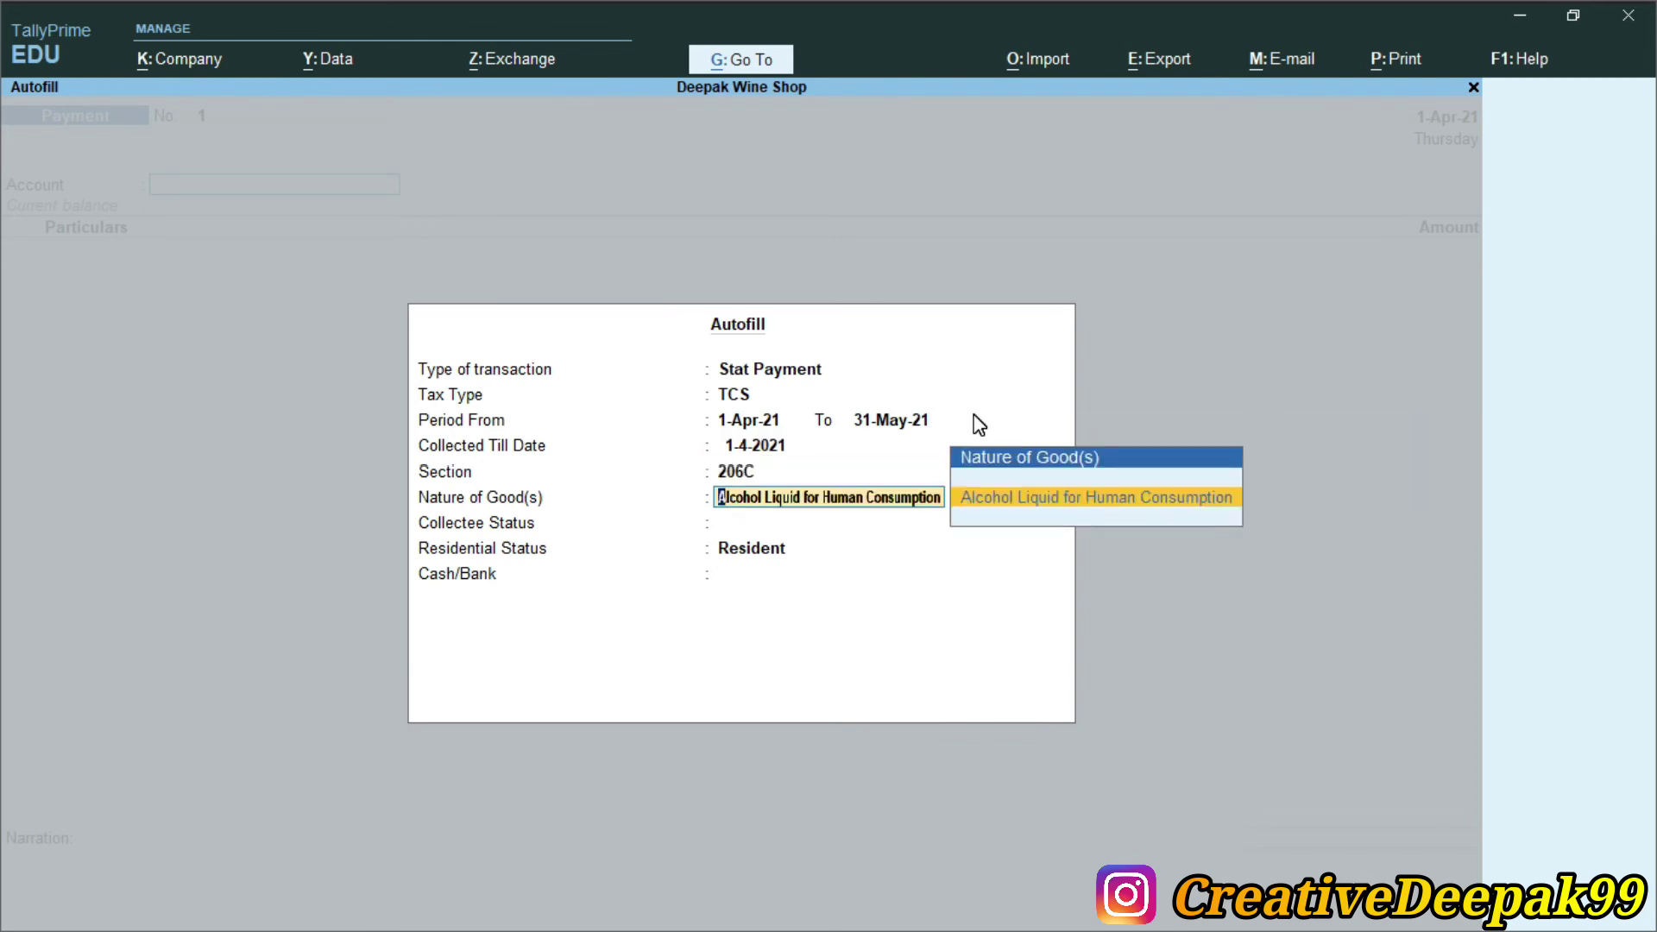
pyautogui.press('Return')
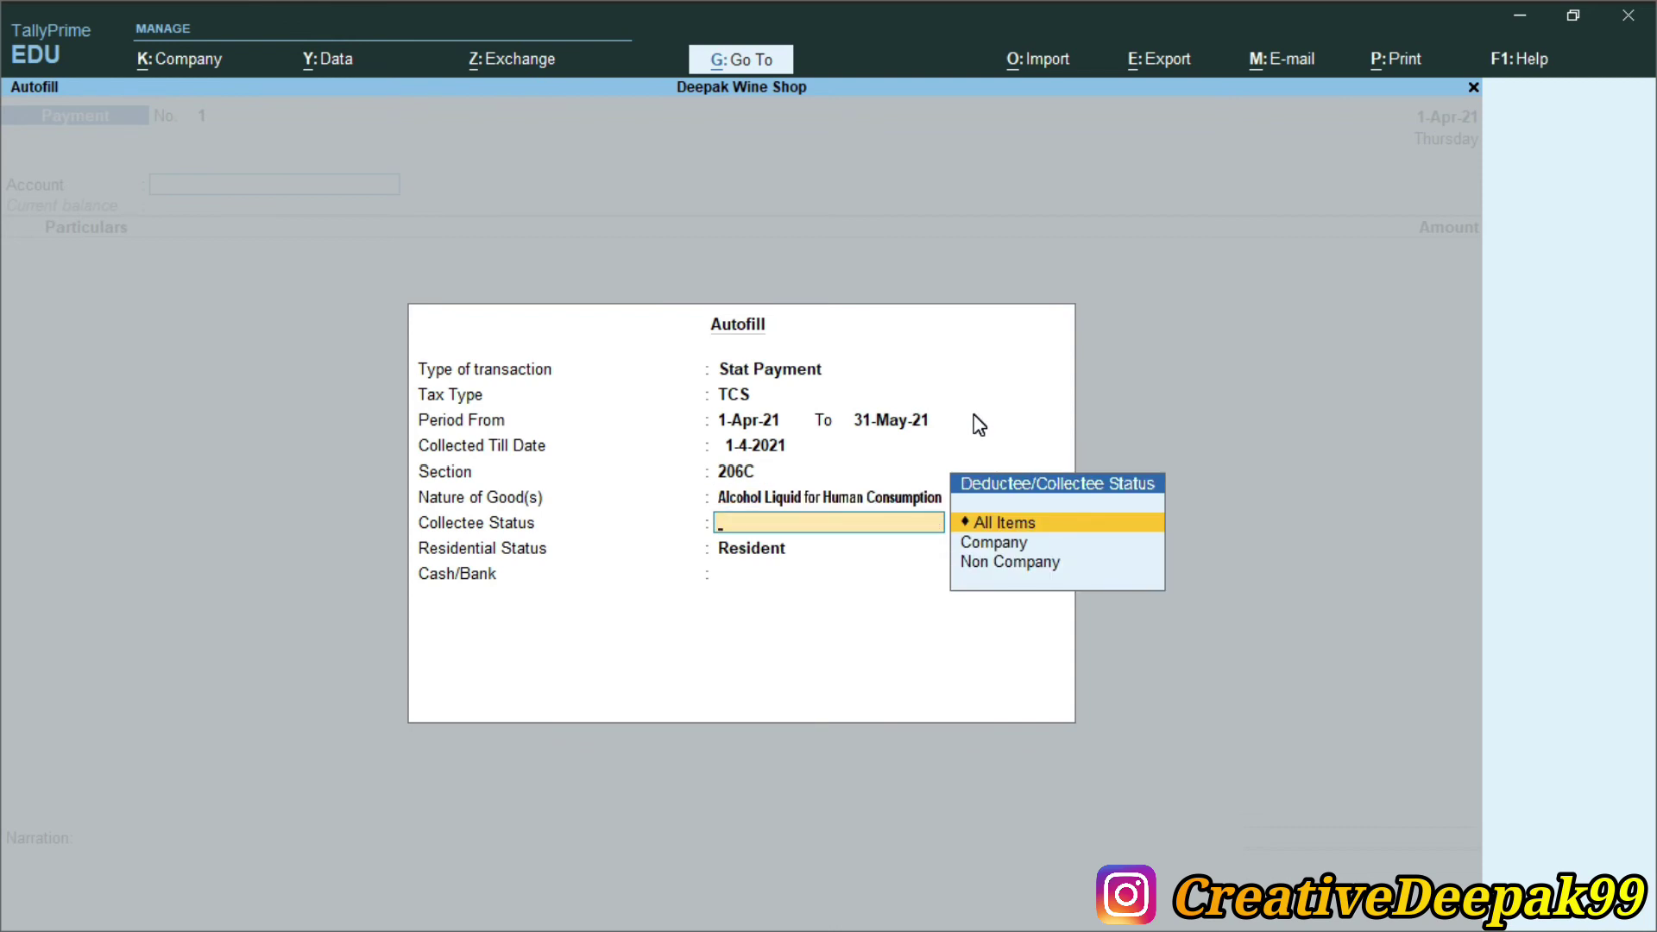
pyautogui.press('Down')
pyautogui.press('Return')
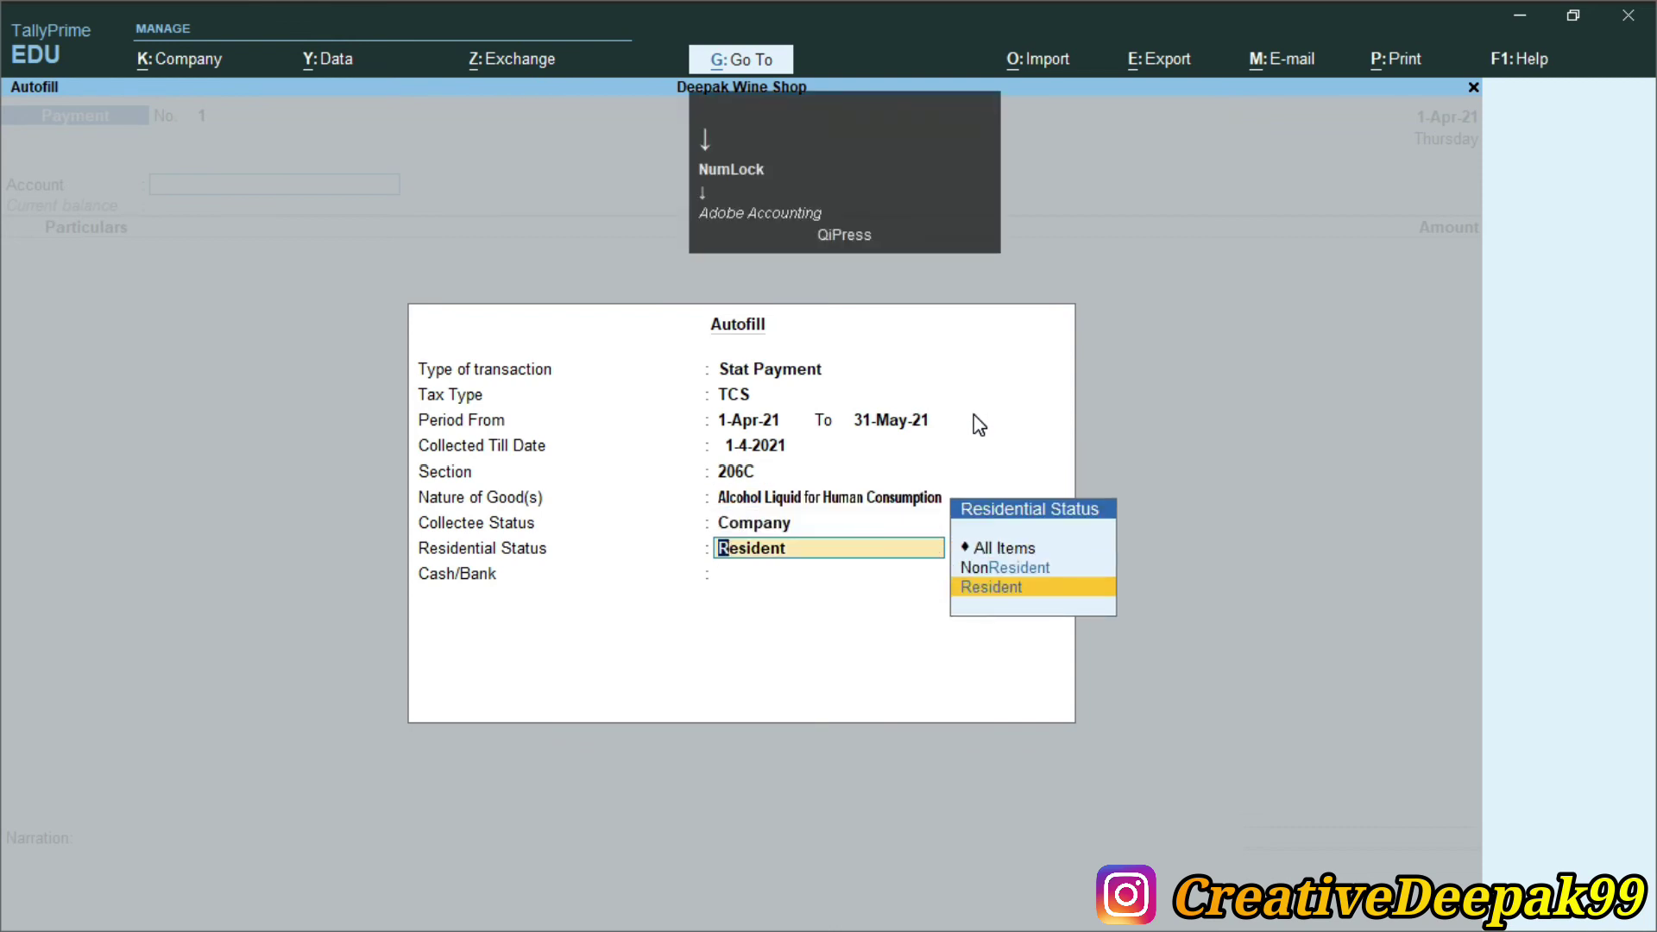
pyautogui.press('Return')
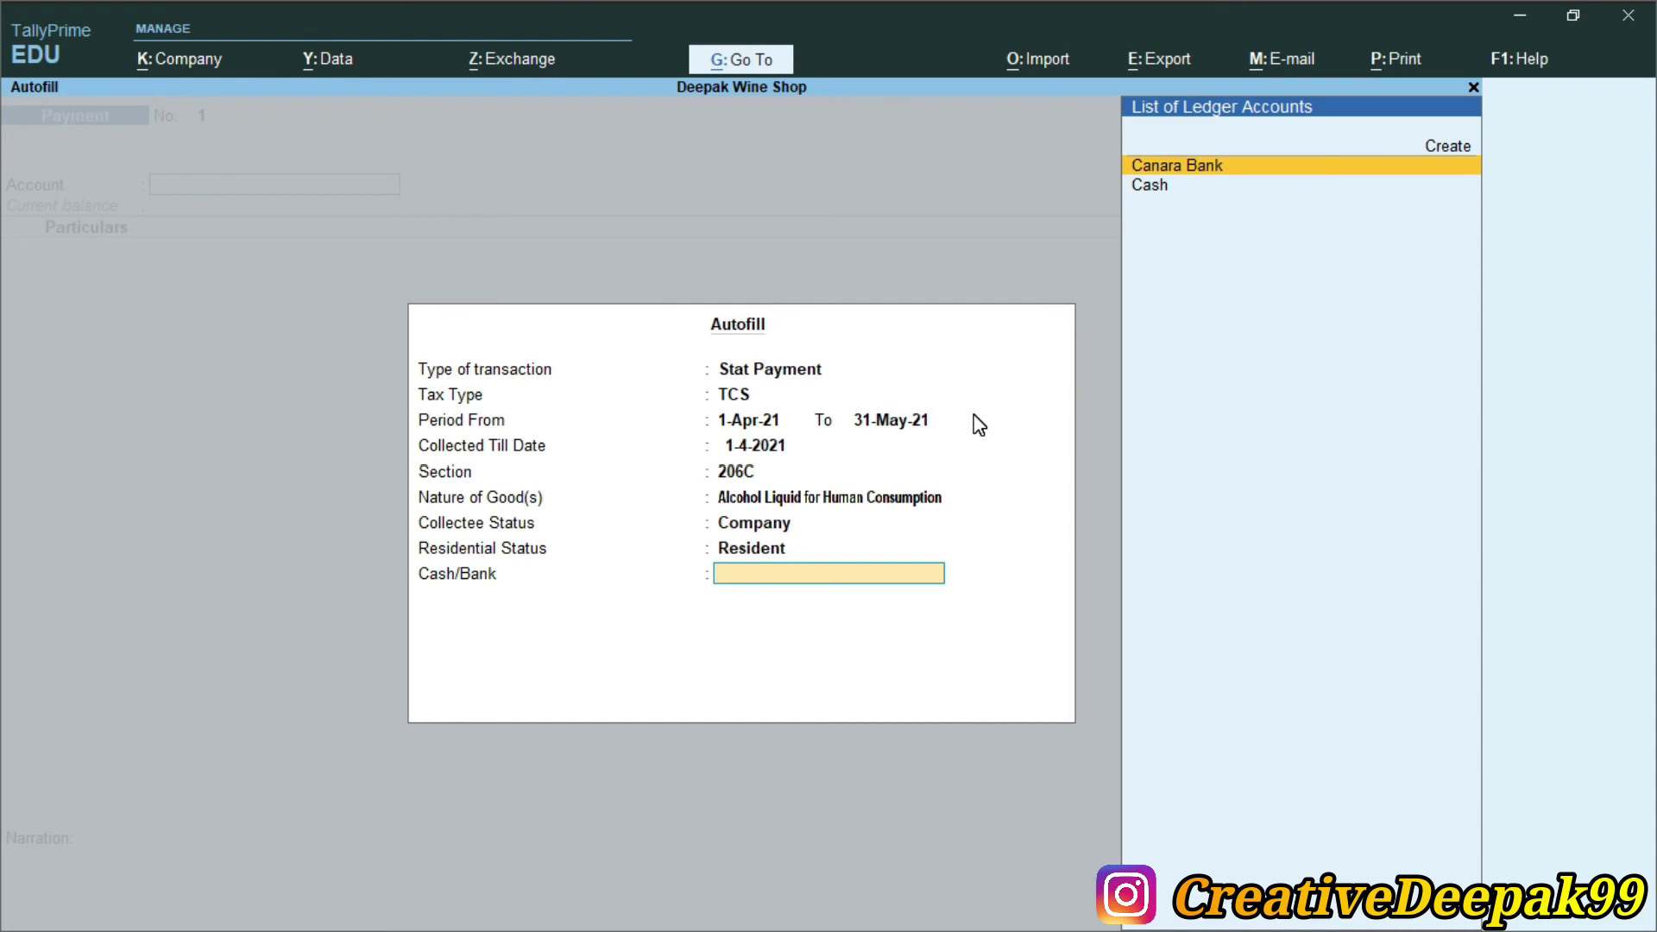
pyautogui.press('Return')
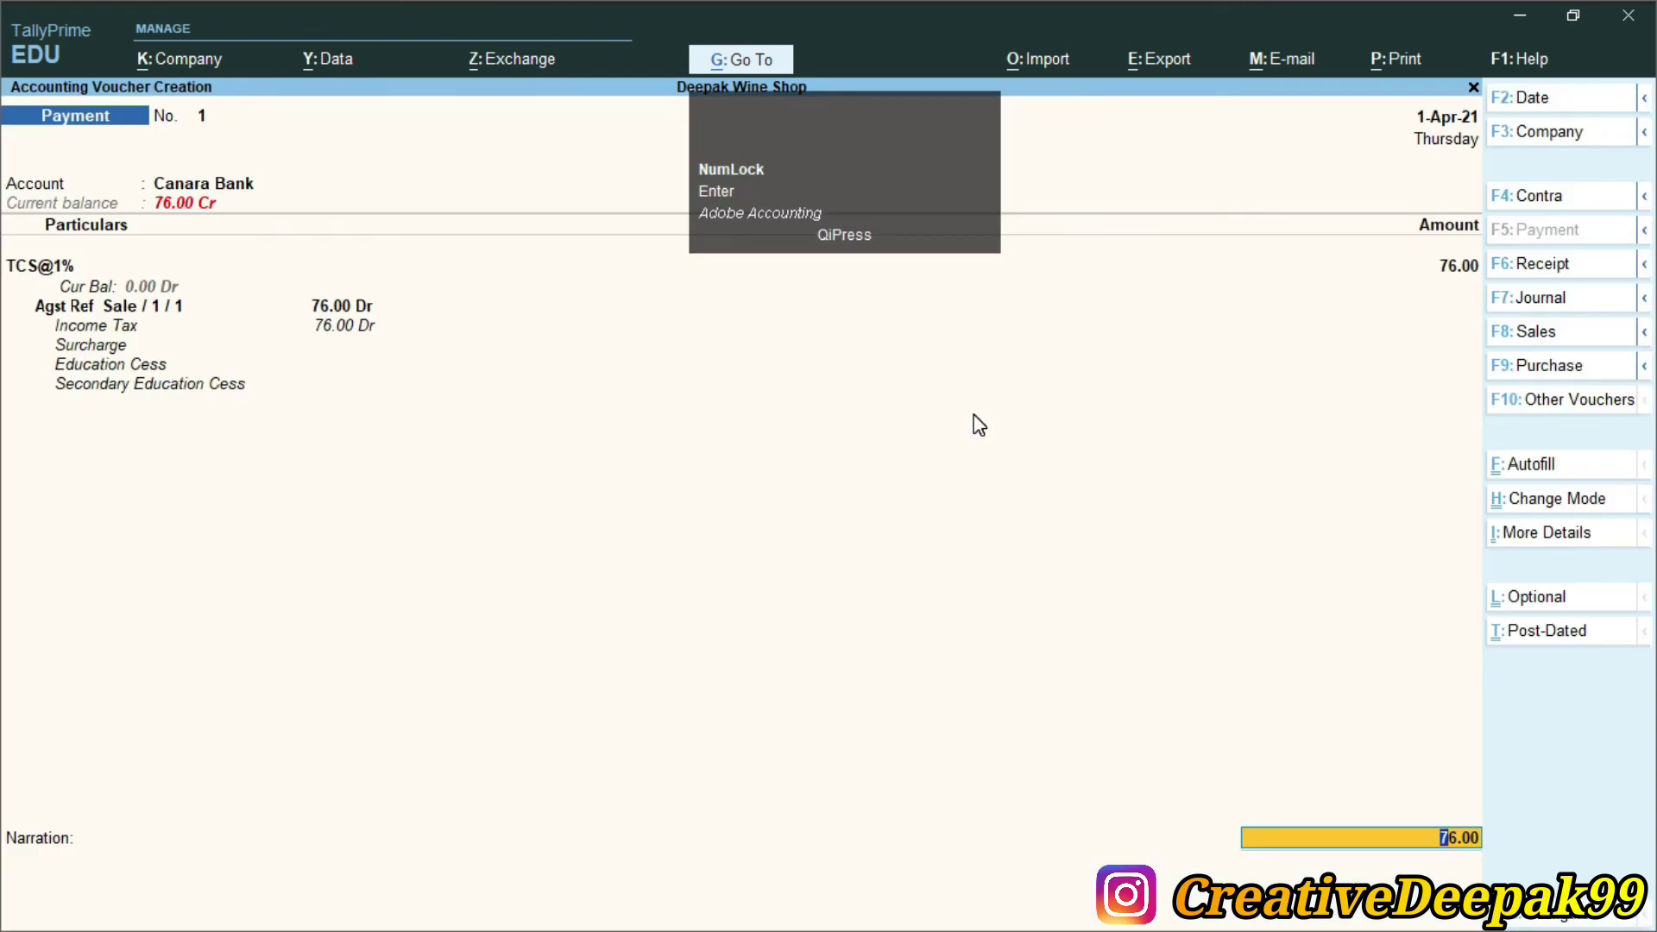
# Accept the 76.00 TCS@1% amount and bring up the Canara Bank cheque allocation
pyautogui.hotkey('ctrl', '2')
pyautogui.moveTo(1395, 209); pyautogui.dragTo(1498, 300)
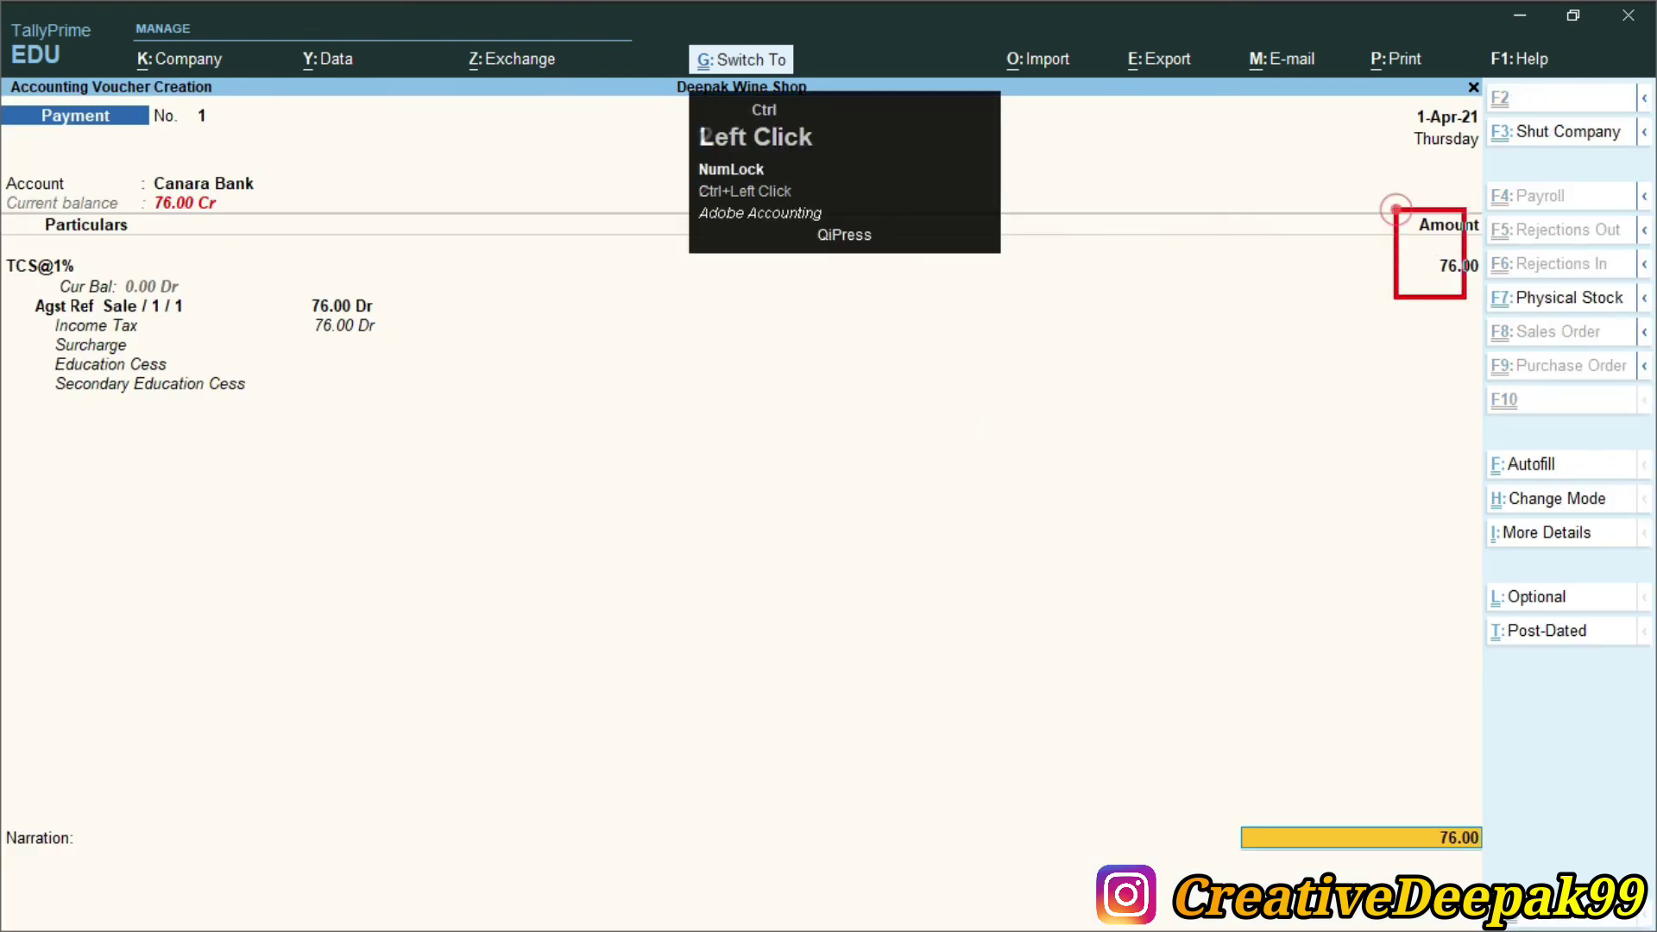
pyautogui.moveTo(7, 155); pyautogui.dragTo(250, 208)
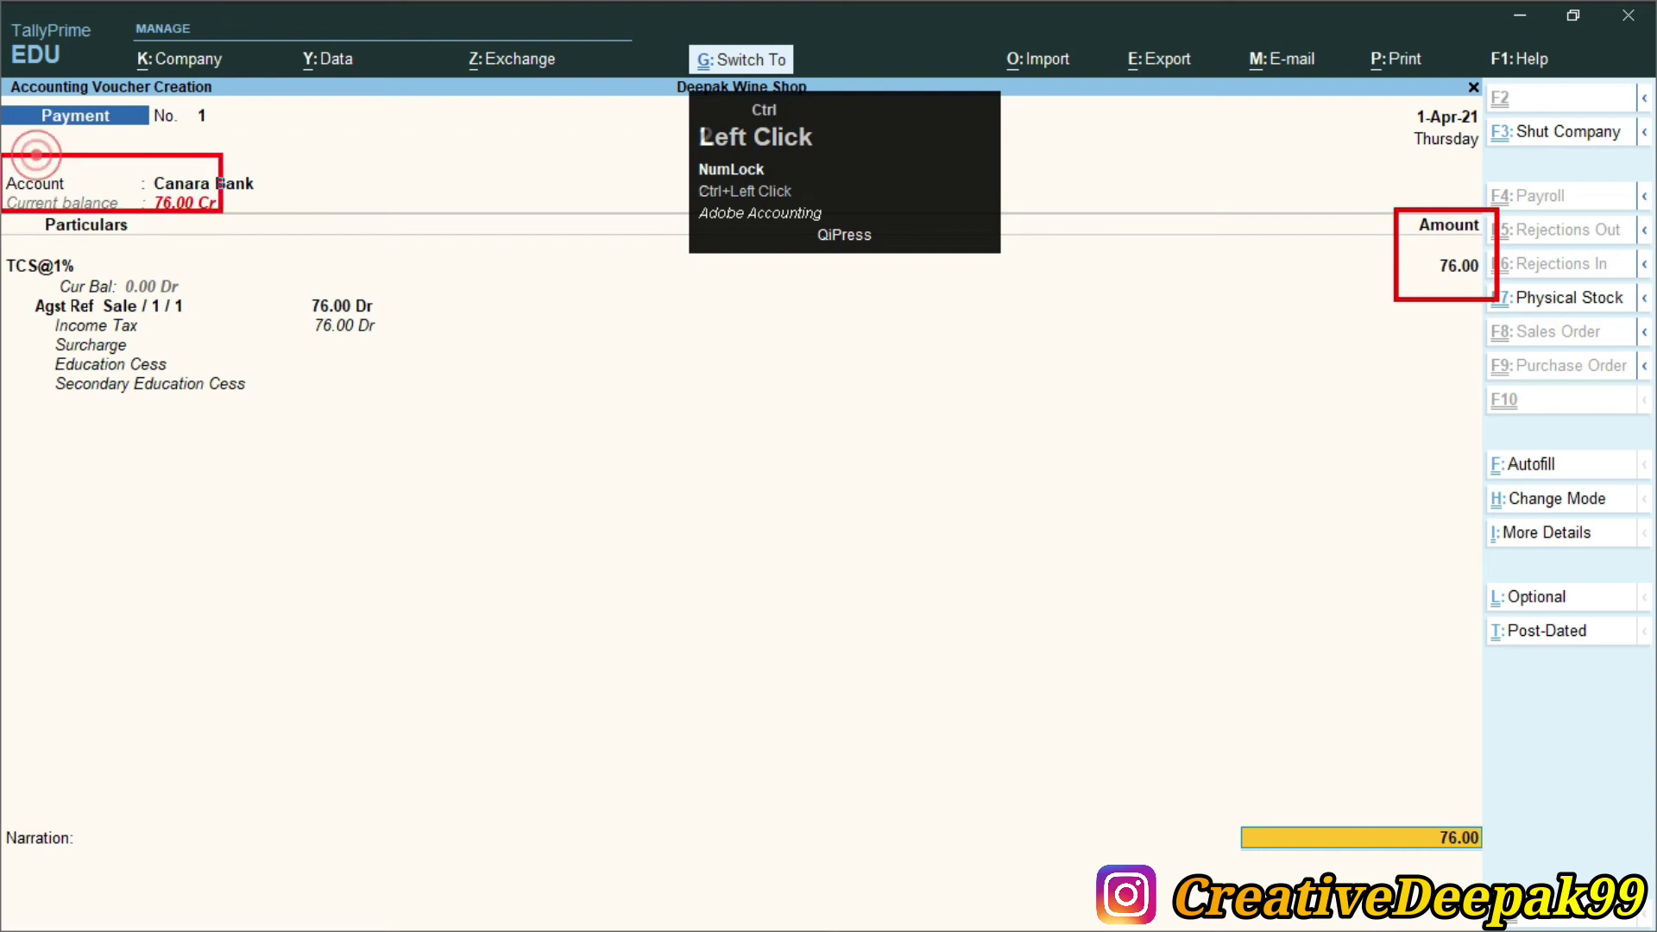
pyautogui.moveTo(4, 231)
pyautogui.mouseDown()
pyautogui.moveTo(74, 387)
pyautogui.moveTo(268, 446)
pyautogui.mouseUp()
pyautogui.moveTo(21, 268)
pyautogui.mouseDown()
pyautogui.moveTo(204, 337)
pyautogui.moveTo(410, 342)
pyautogui.mouseUp()
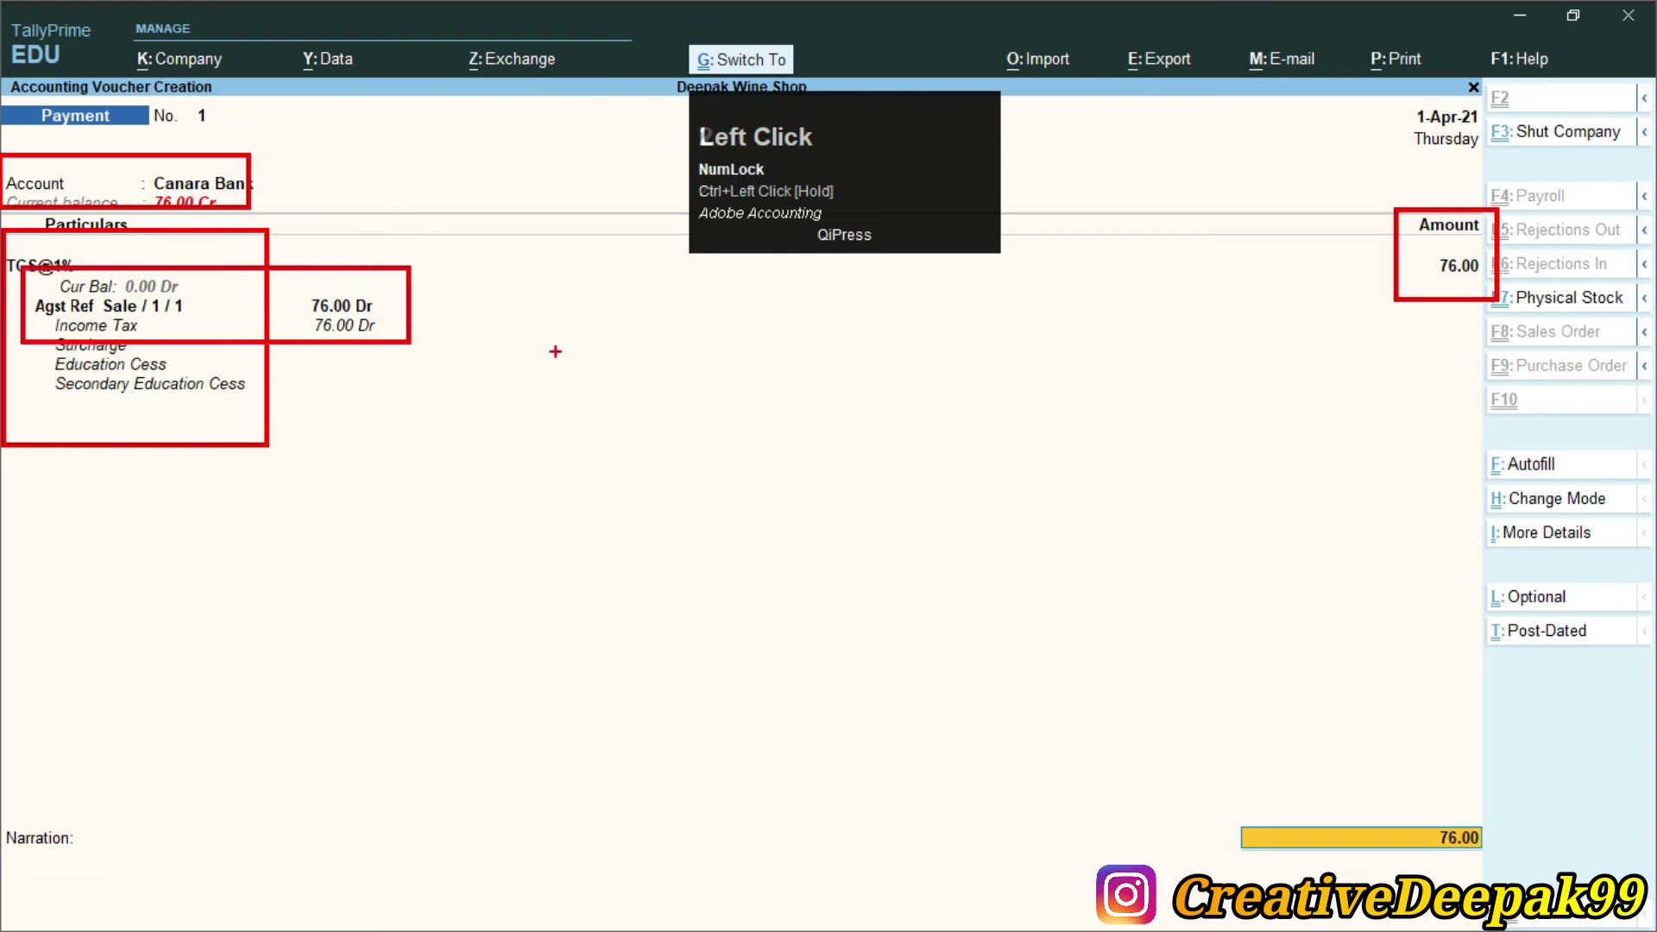
pyautogui.press('2')
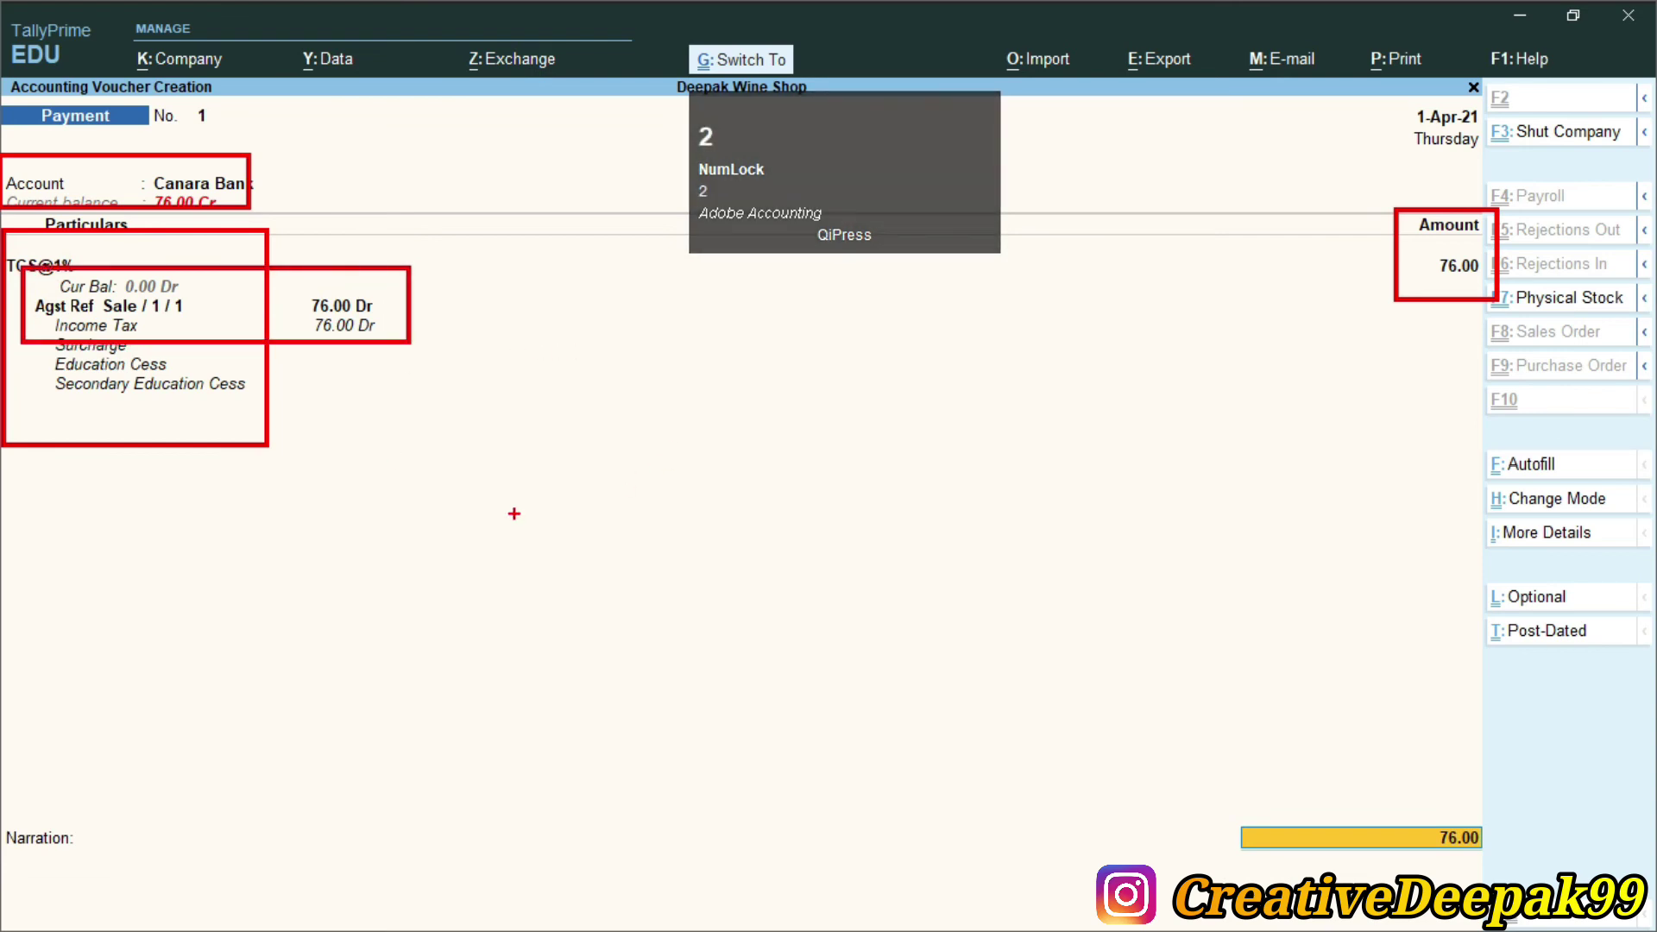
pyautogui.press('Return')
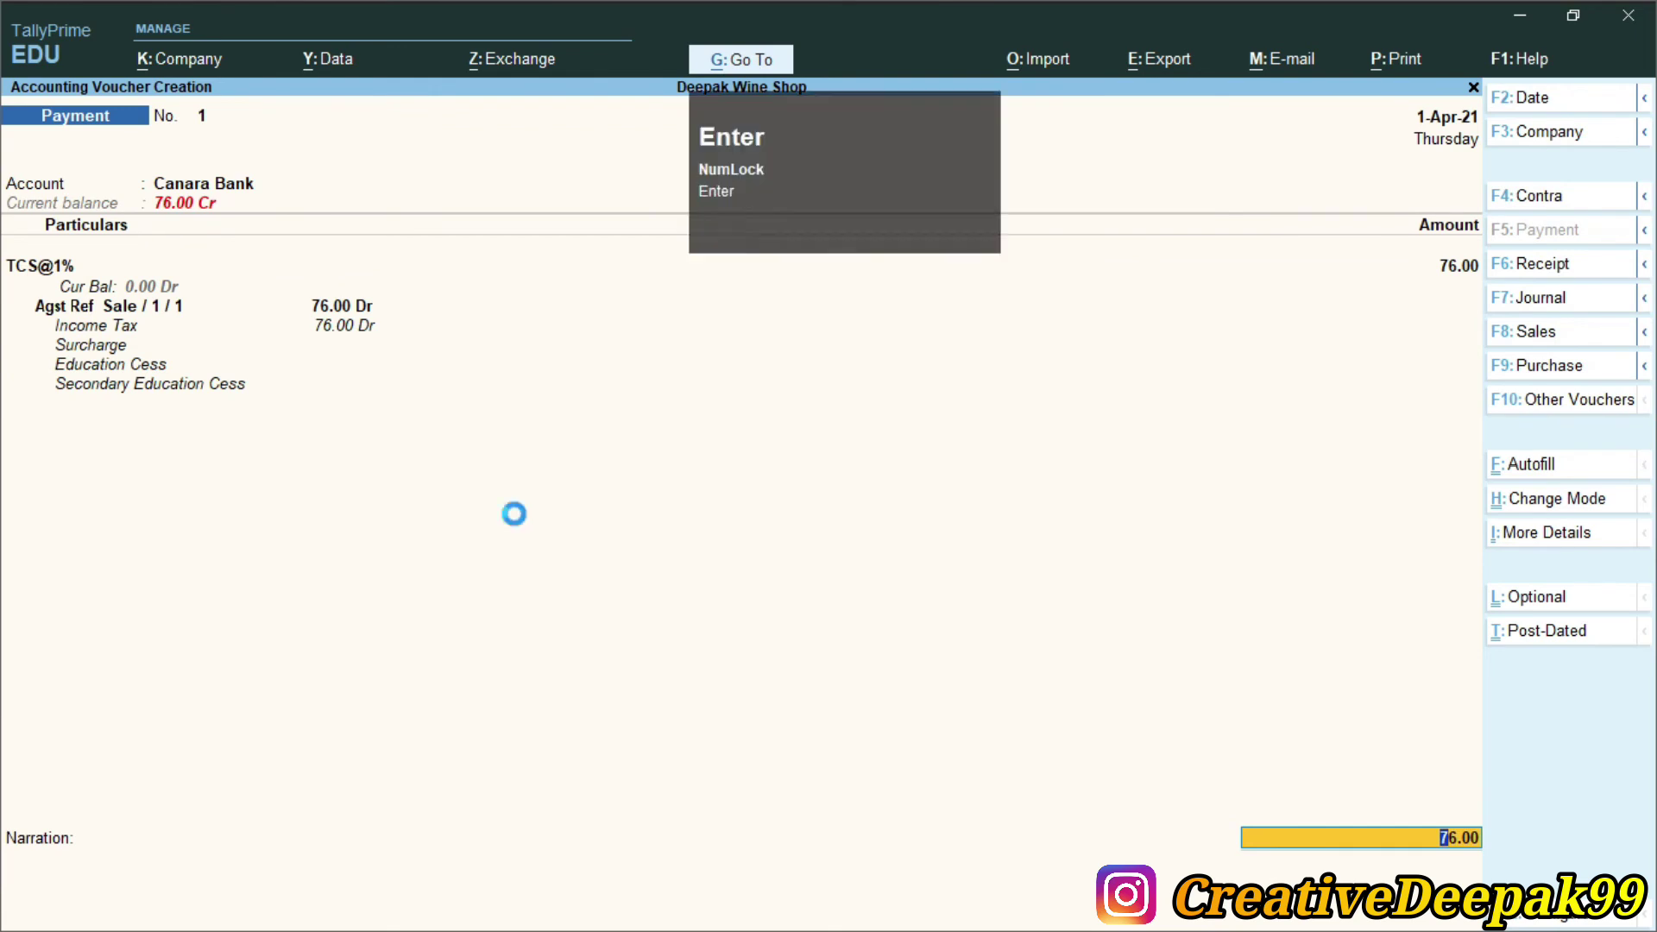
pyautogui.press('Return')
# Enter cheque number 100025 dated 1-Apr-21 in the Canara Bank allocation
pyautogui.press('BackSpace')
pyautogui.press('BackSpace')
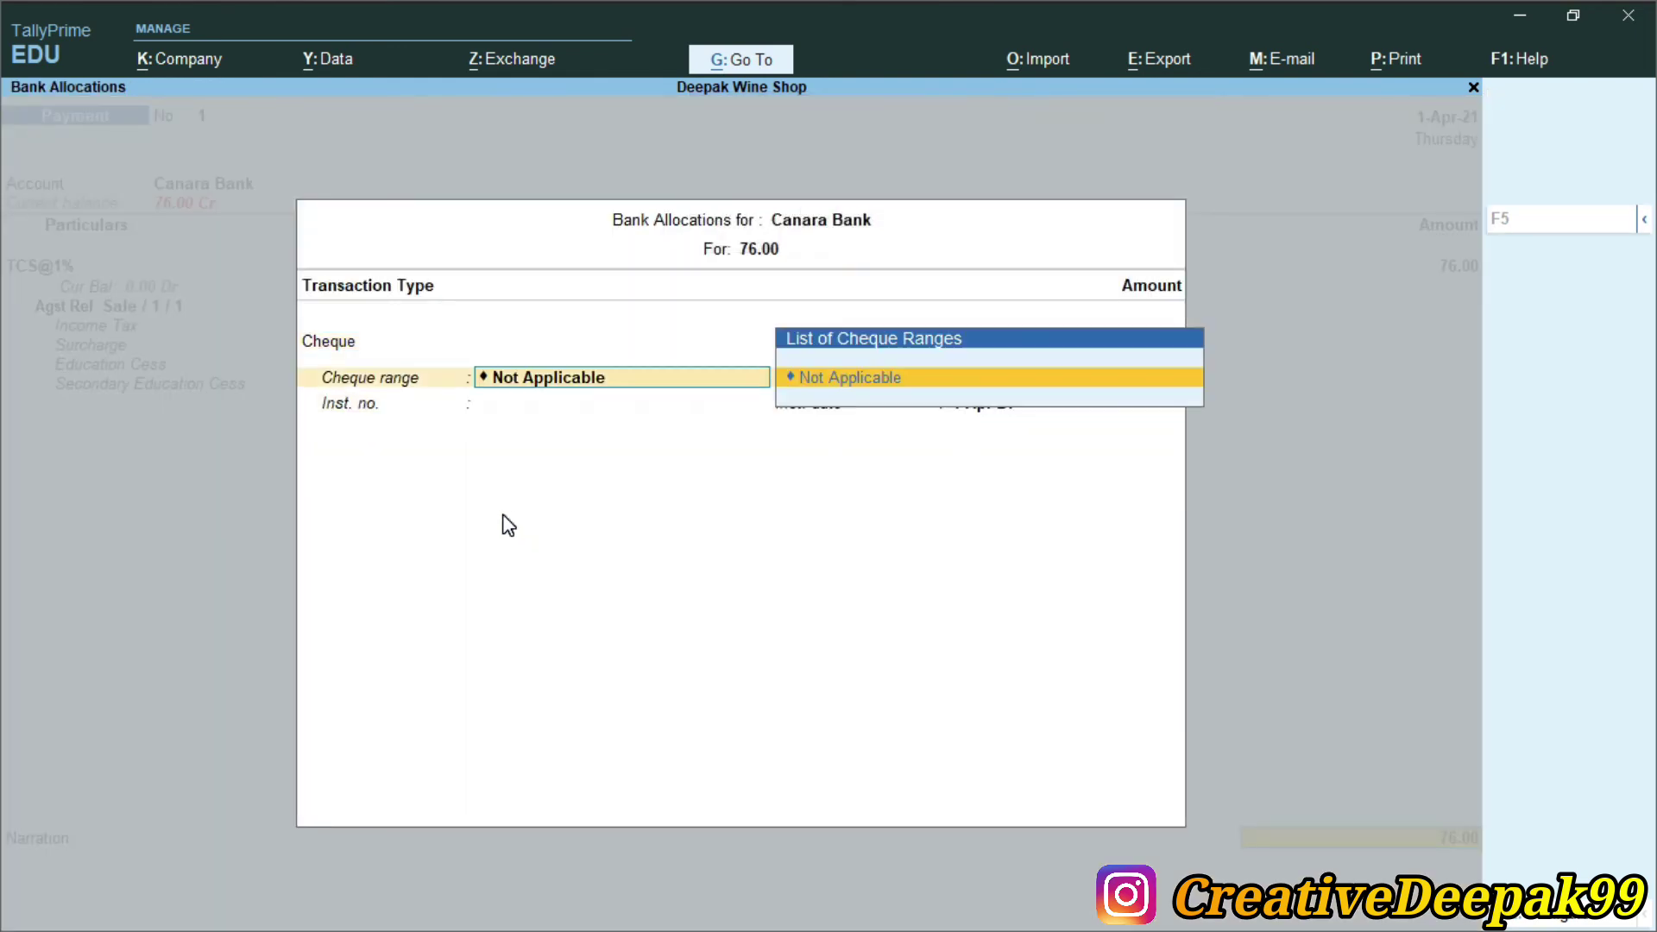
pyautogui.press('BackSpace')
pyautogui.press('Return')
pyautogui.press('Return')
pyautogui.press('BackSpace')
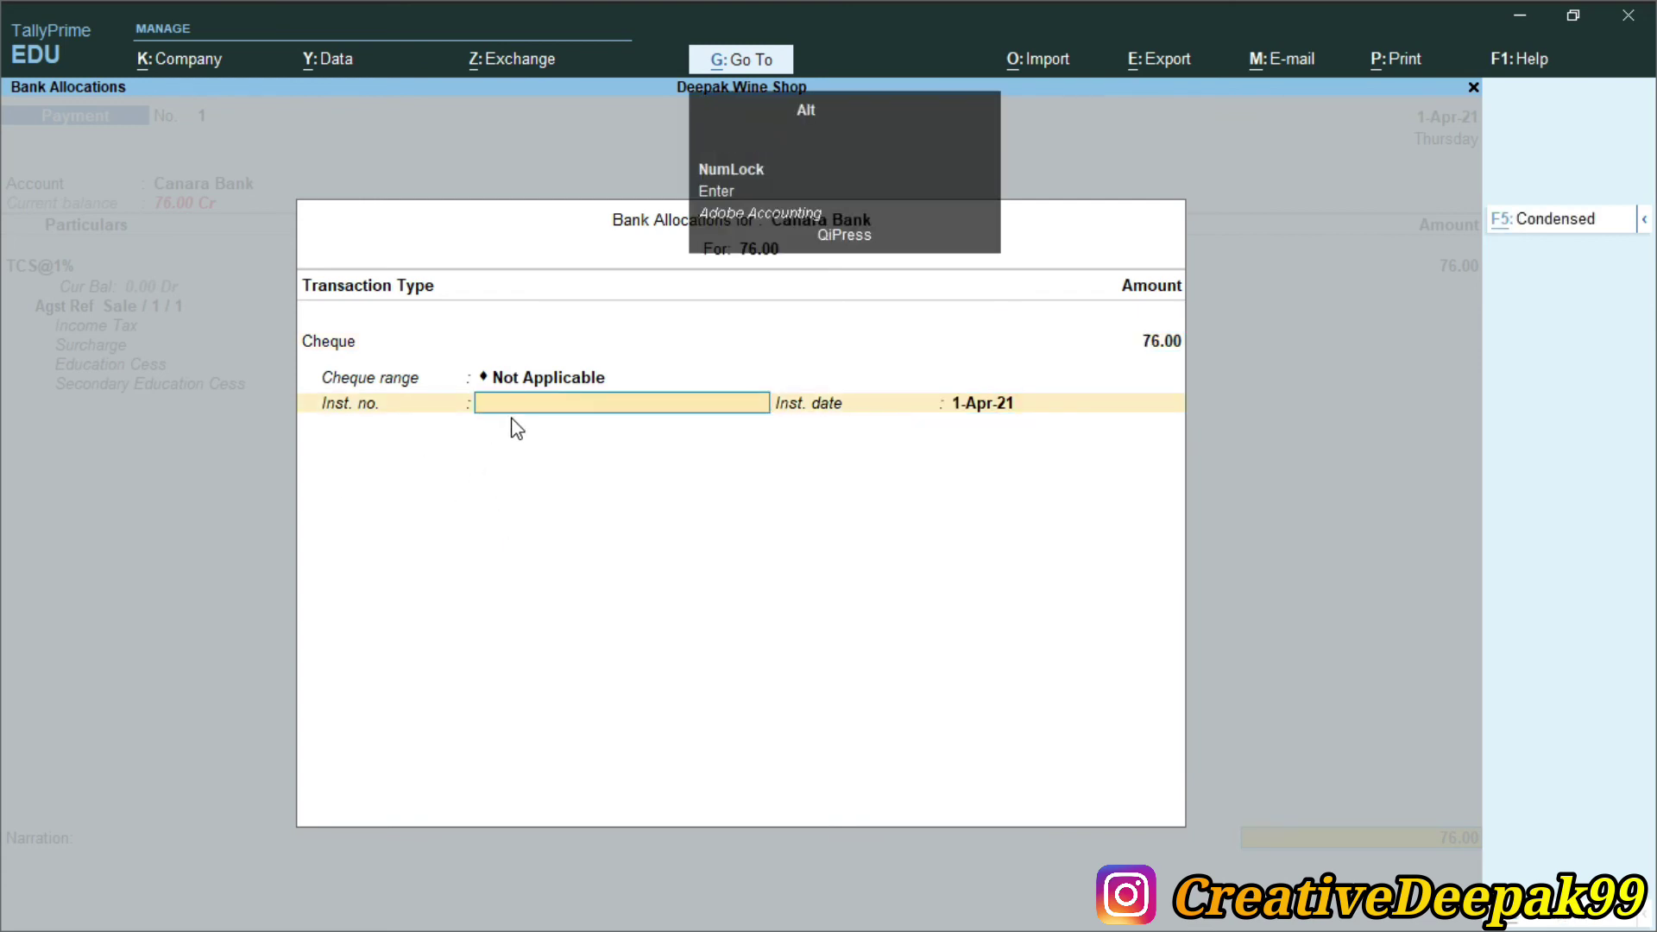
pyautogui.hotkey('alt', 'Tab')
pyautogui.moveTo(1341, 382); pyautogui.dragTo(1470, 382)
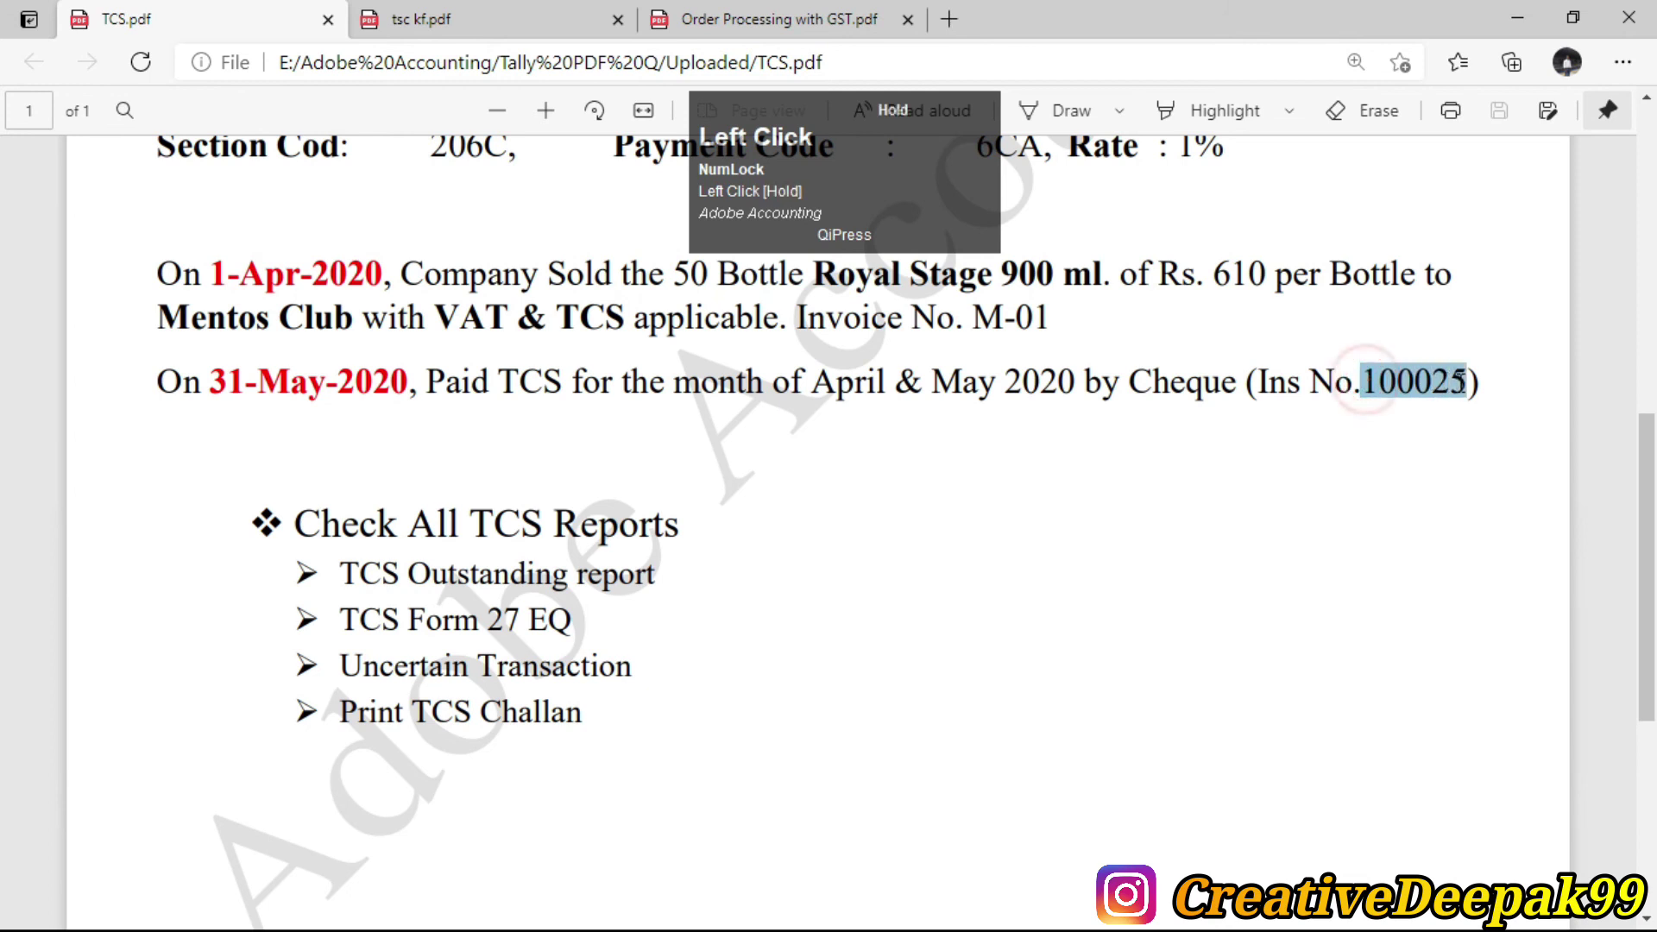
pyautogui.hotkey('alt', 'Tab')
pyautogui.write('10')
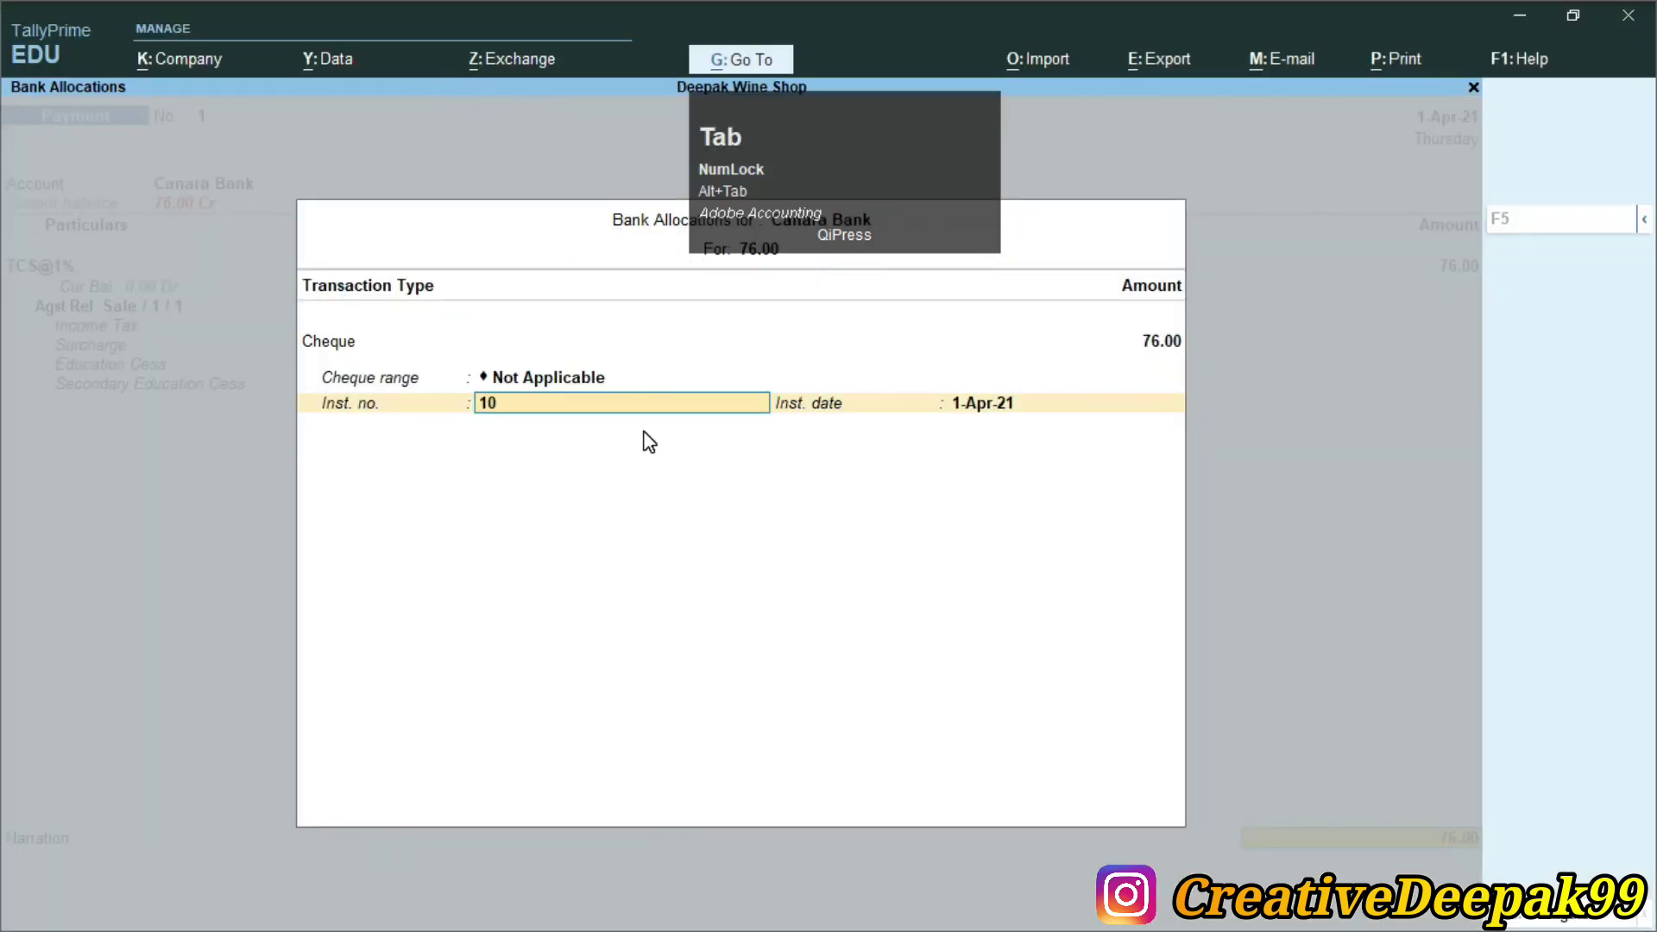
pyautogui.write('0025')
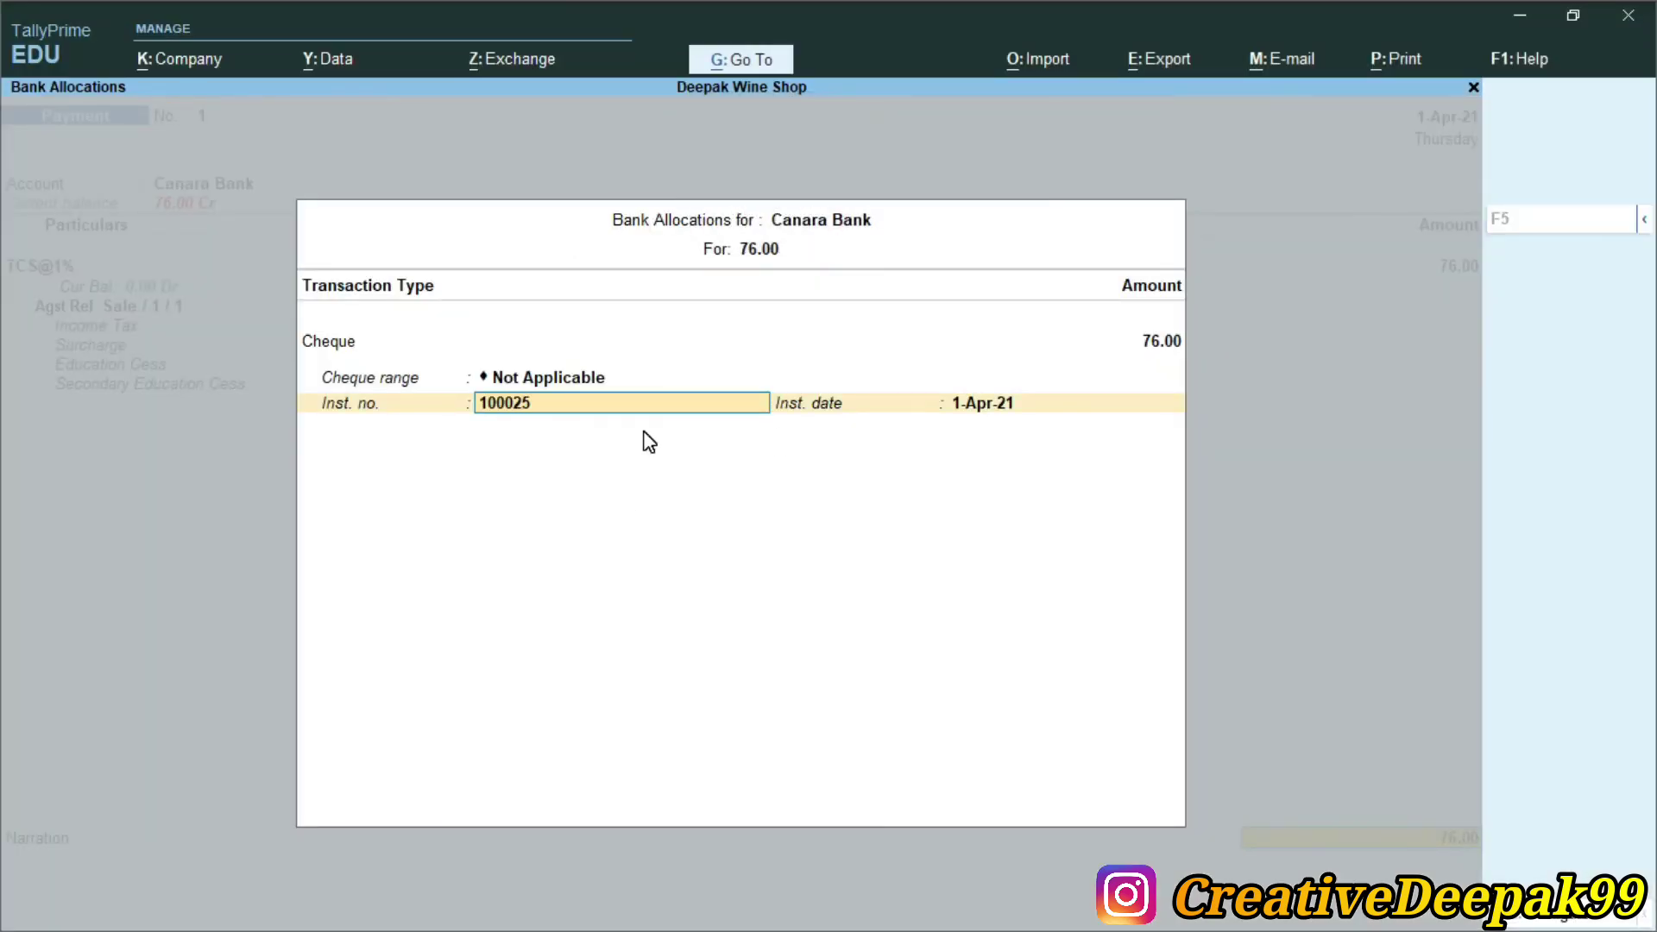
pyautogui.press('Return')
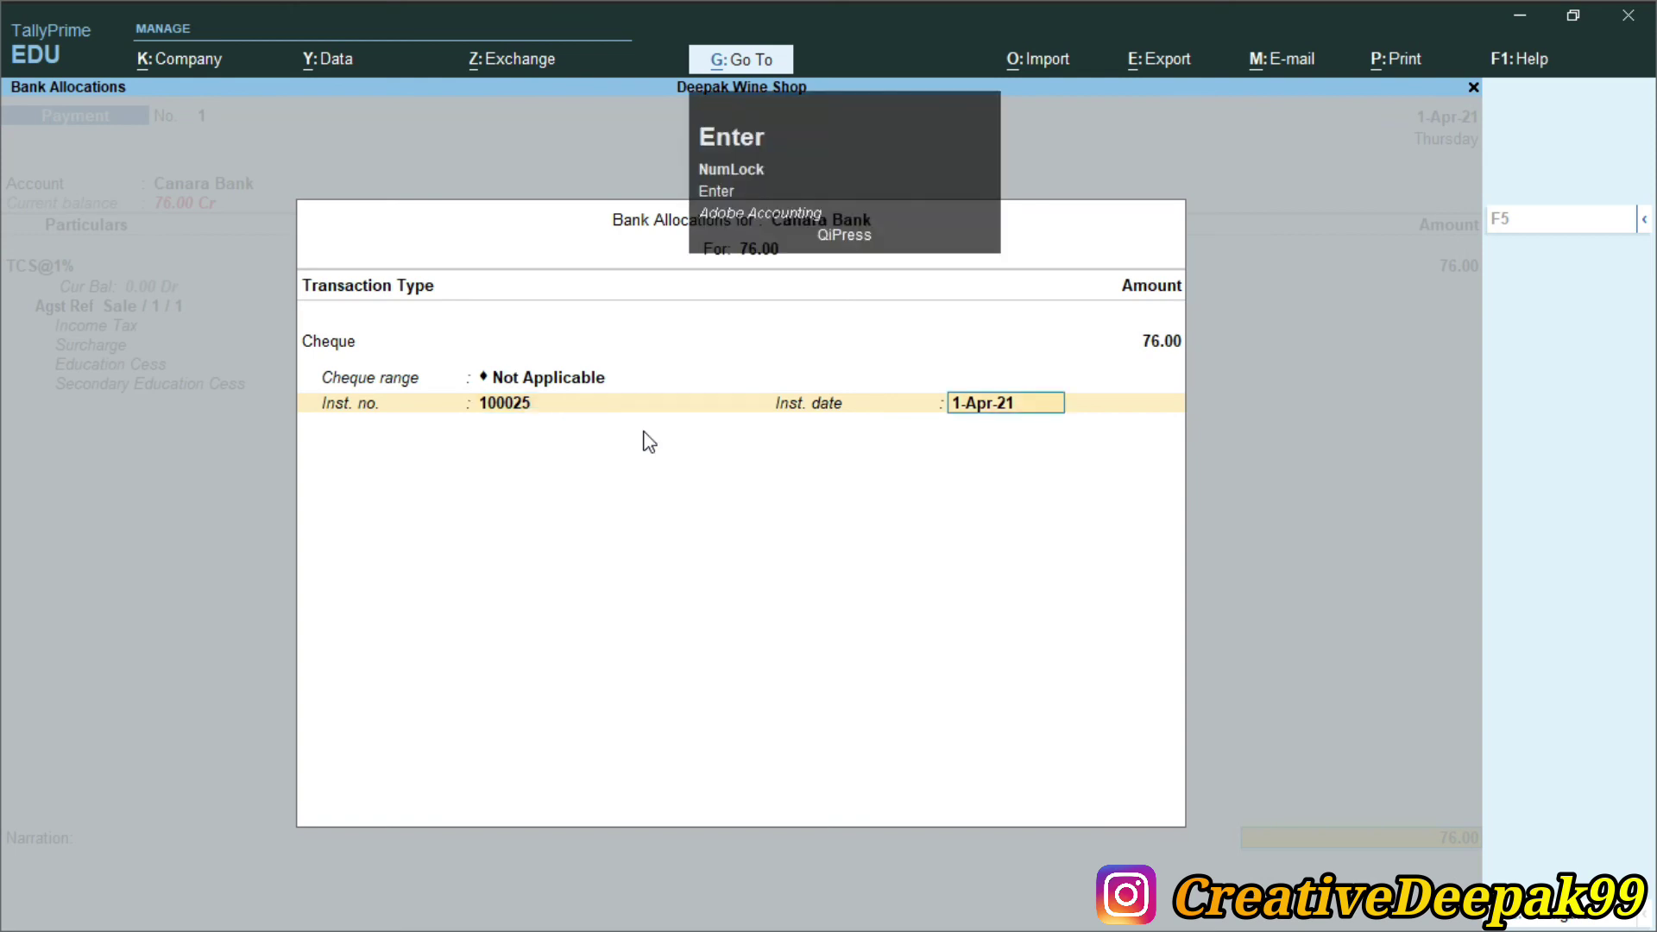
pyautogui.press('Return')
pyautogui.press('Return')
pyautogui.press('Return')
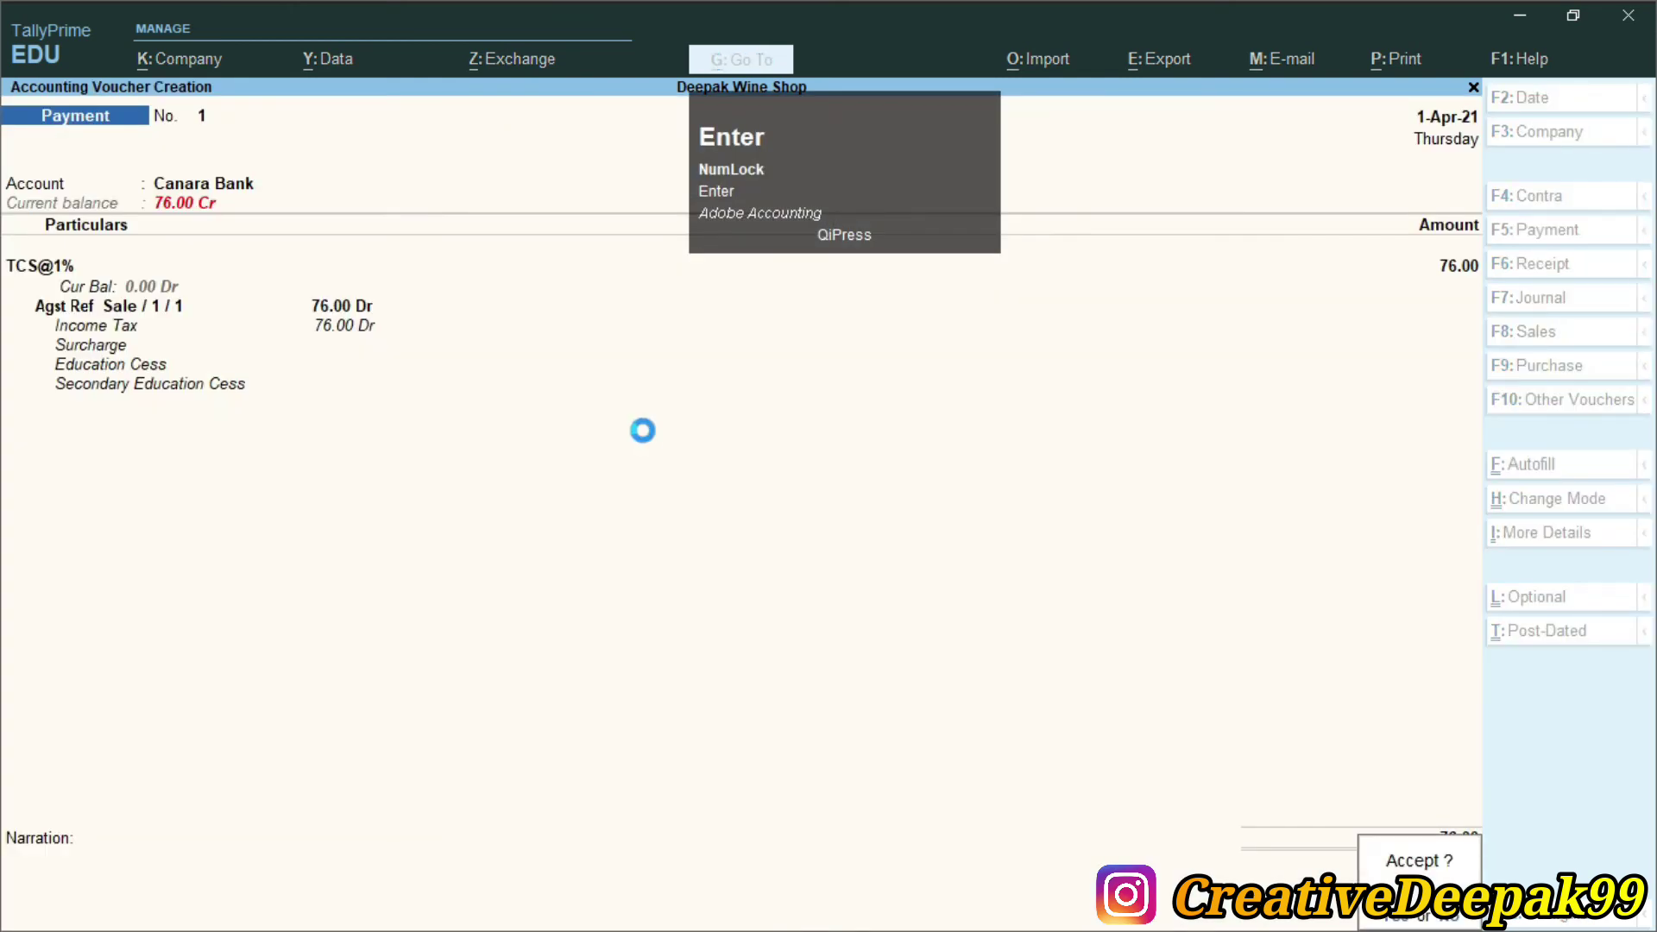
# Save the TCS payment voucher, quit voucher entry and check the next task in the PDF
pyautogui.press('Escape')
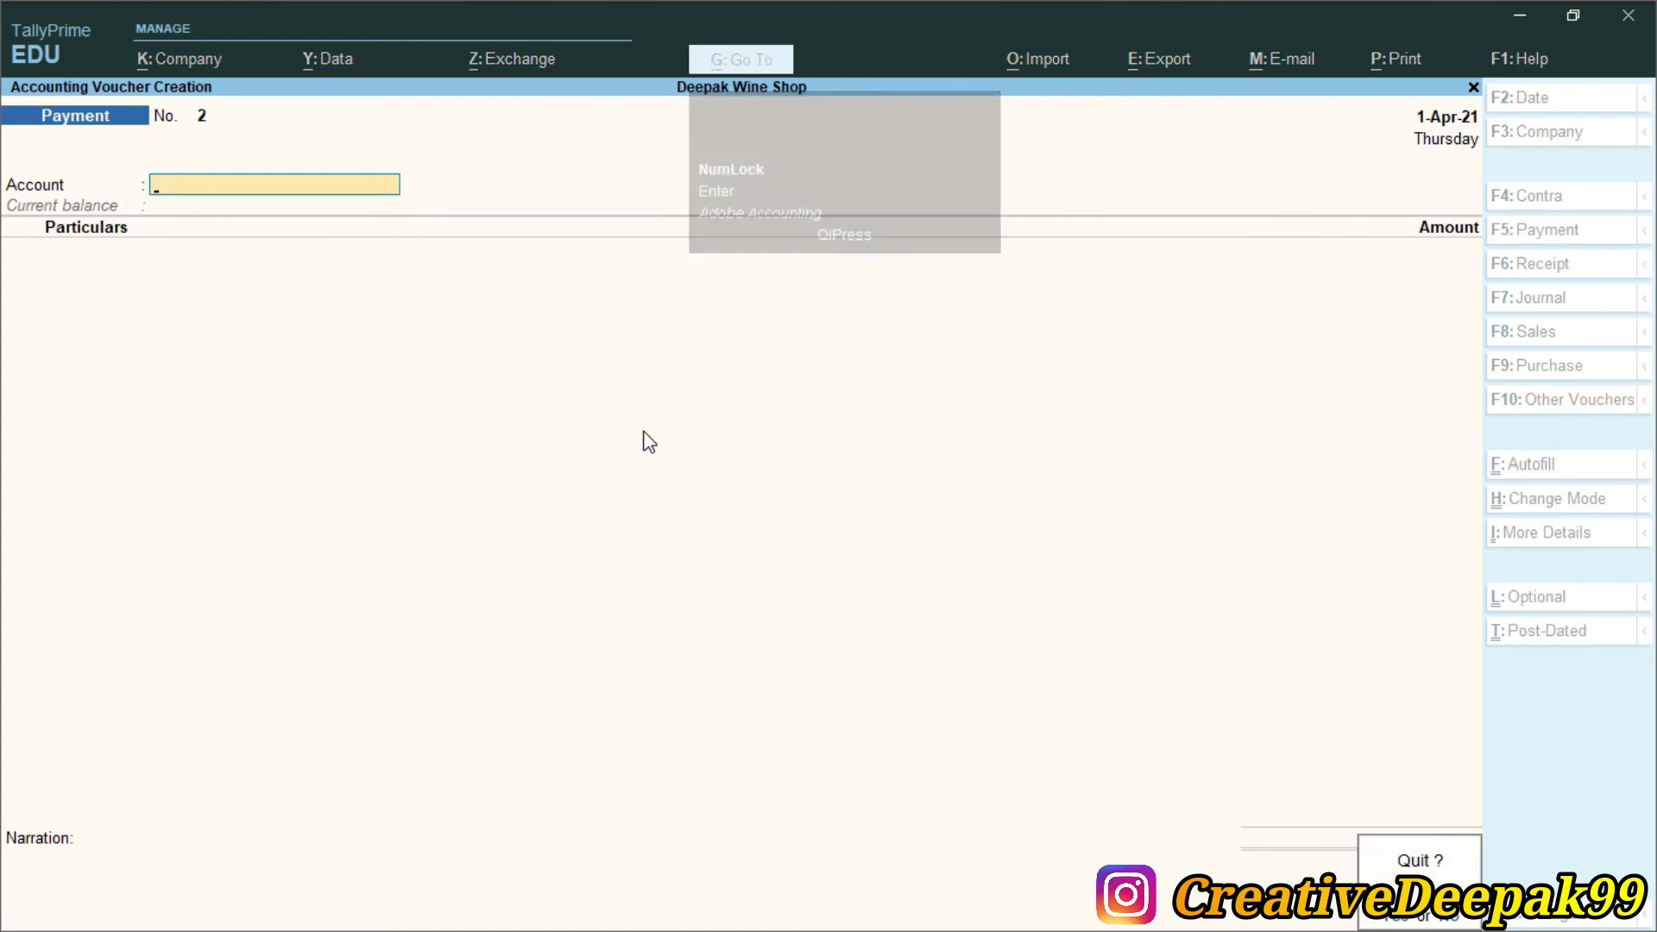
pyautogui.press('Return')
pyautogui.press('Escape')
pyautogui.press('Escape')
pyautogui.hotkey('alt', 'Tab')
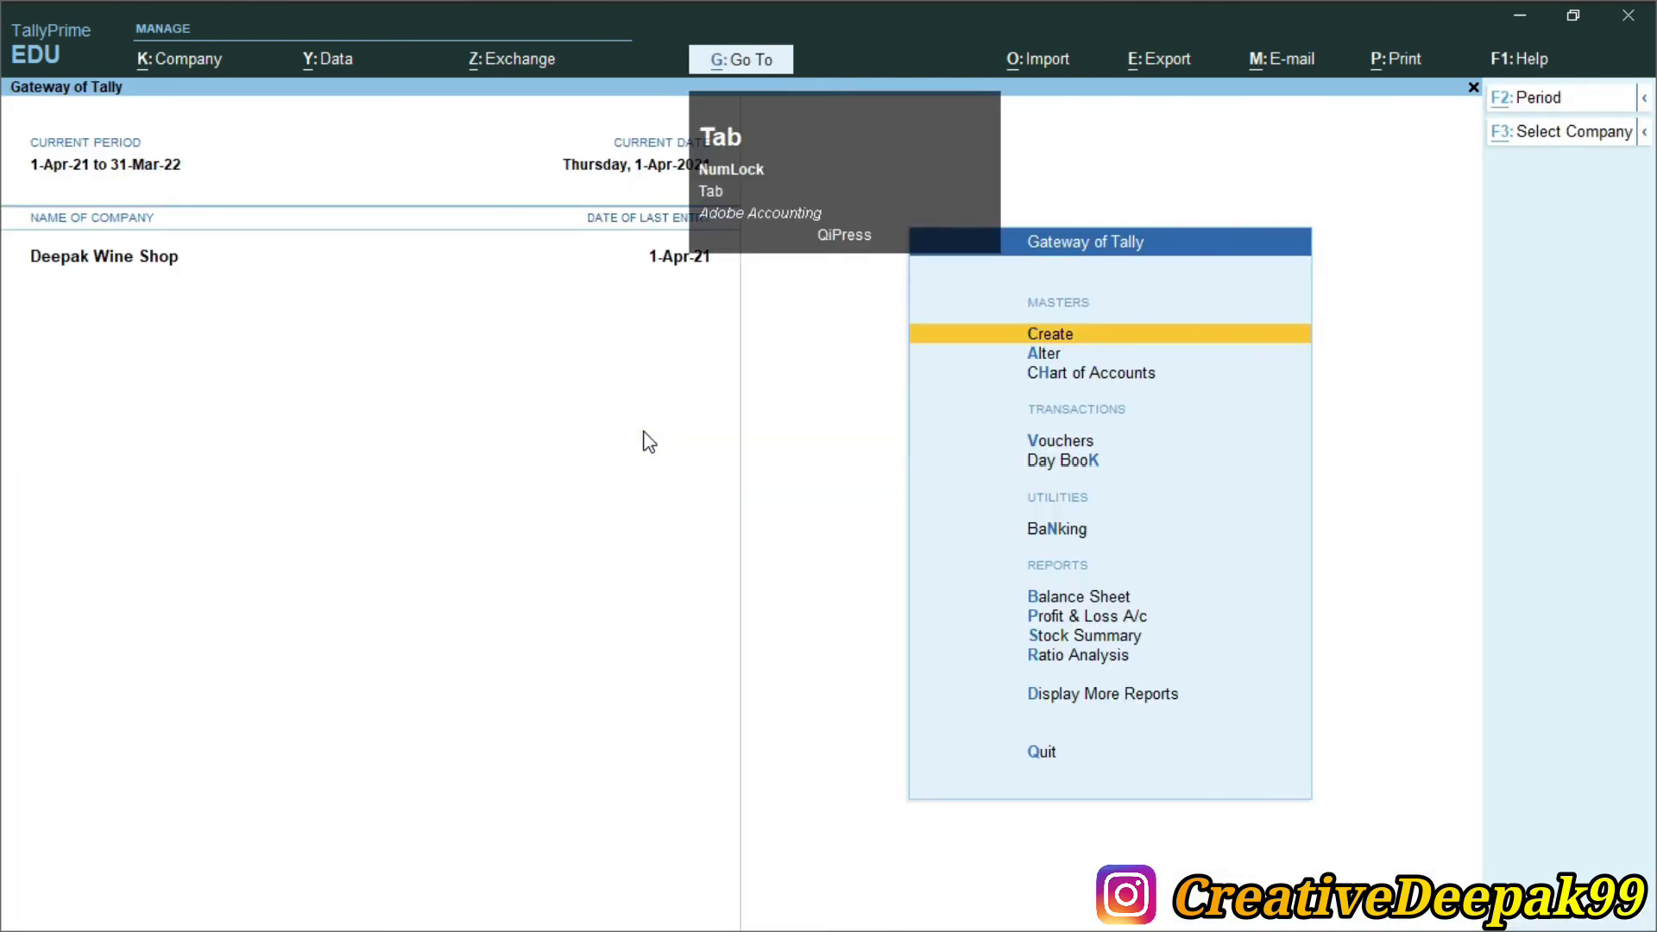
pyautogui.moveTo(326, 528); pyautogui.dragTo(637, 544)
pyautogui.click(451, 555)
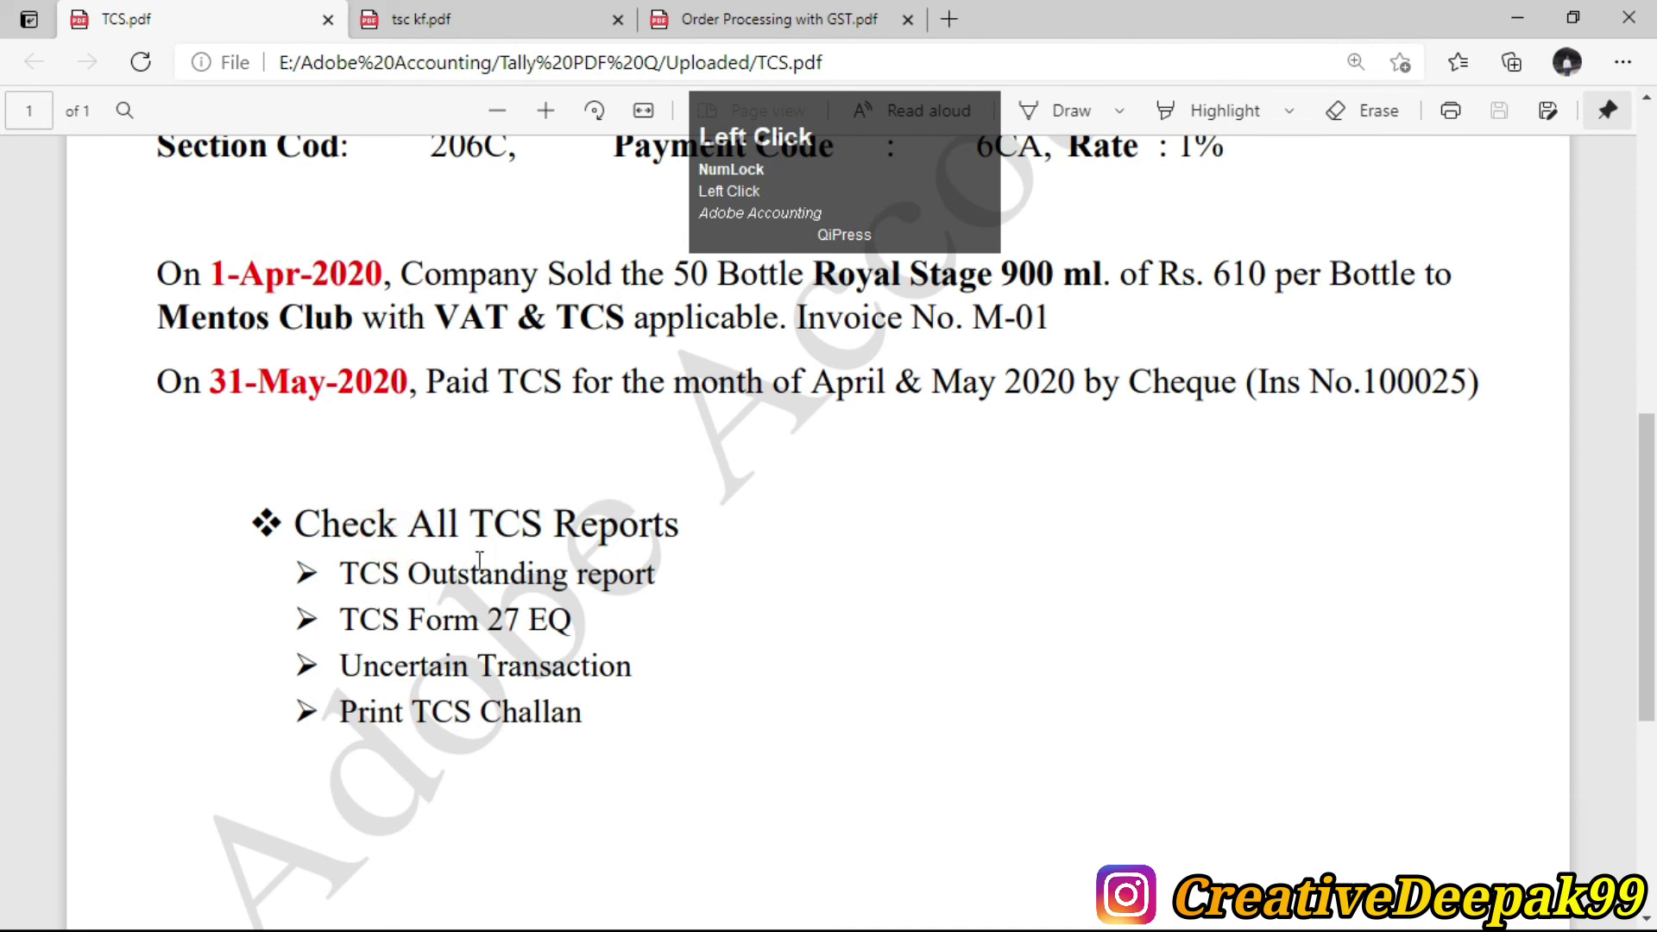
pyautogui.hotkey('alt', 'Tab')
# Go to Display More Reports > Statutory Reports > TCS Reports and highlight Form 27EQ
pyautogui.press('Down')
pyautogui.press('Down')
pyautogui.press('Down')
pyautogui.press('Down')
pyautogui.press('Down')
pyautogui.press('Down')
pyautogui.press('Down')
pyautogui.press('Down')
pyautogui.press('Down')
pyautogui.press('Down')
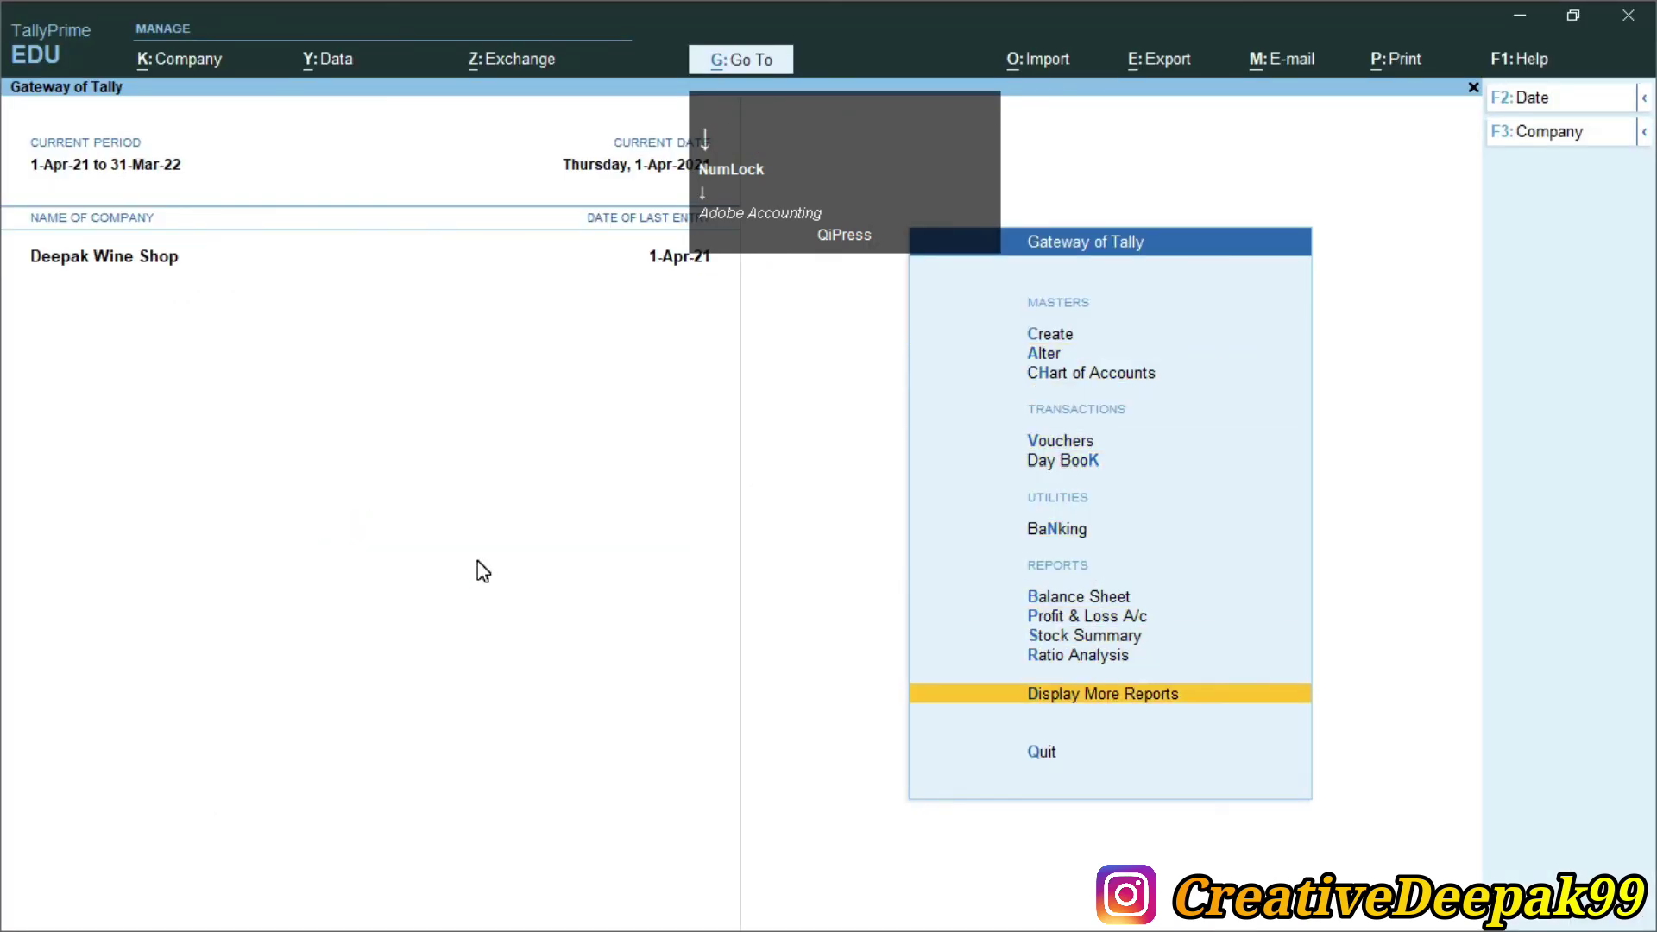
pyautogui.press('Return')
pyautogui.press('Down')
pyautogui.press('Down')
pyautogui.press('Down')
pyautogui.press('Down')
pyautogui.press('Down')
pyautogui.press('Down')
pyautogui.press('Down')
pyautogui.press('Down')
pyautogui.press('Down')
pyautogui.press('Up')
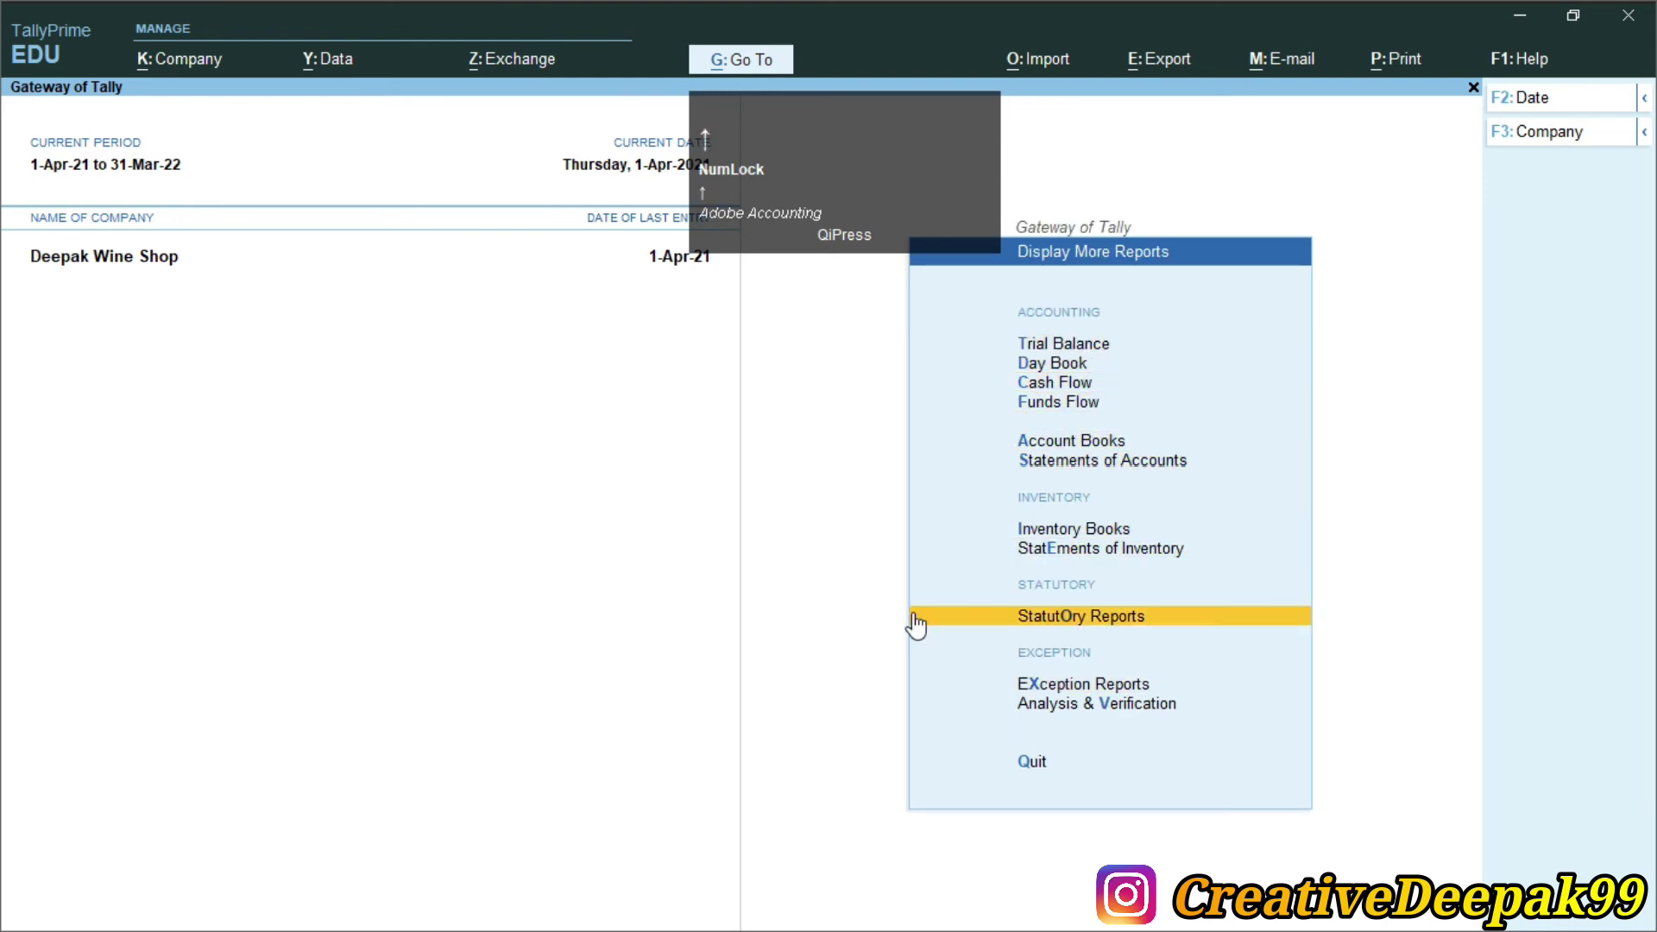
pyautogui.press('Return')
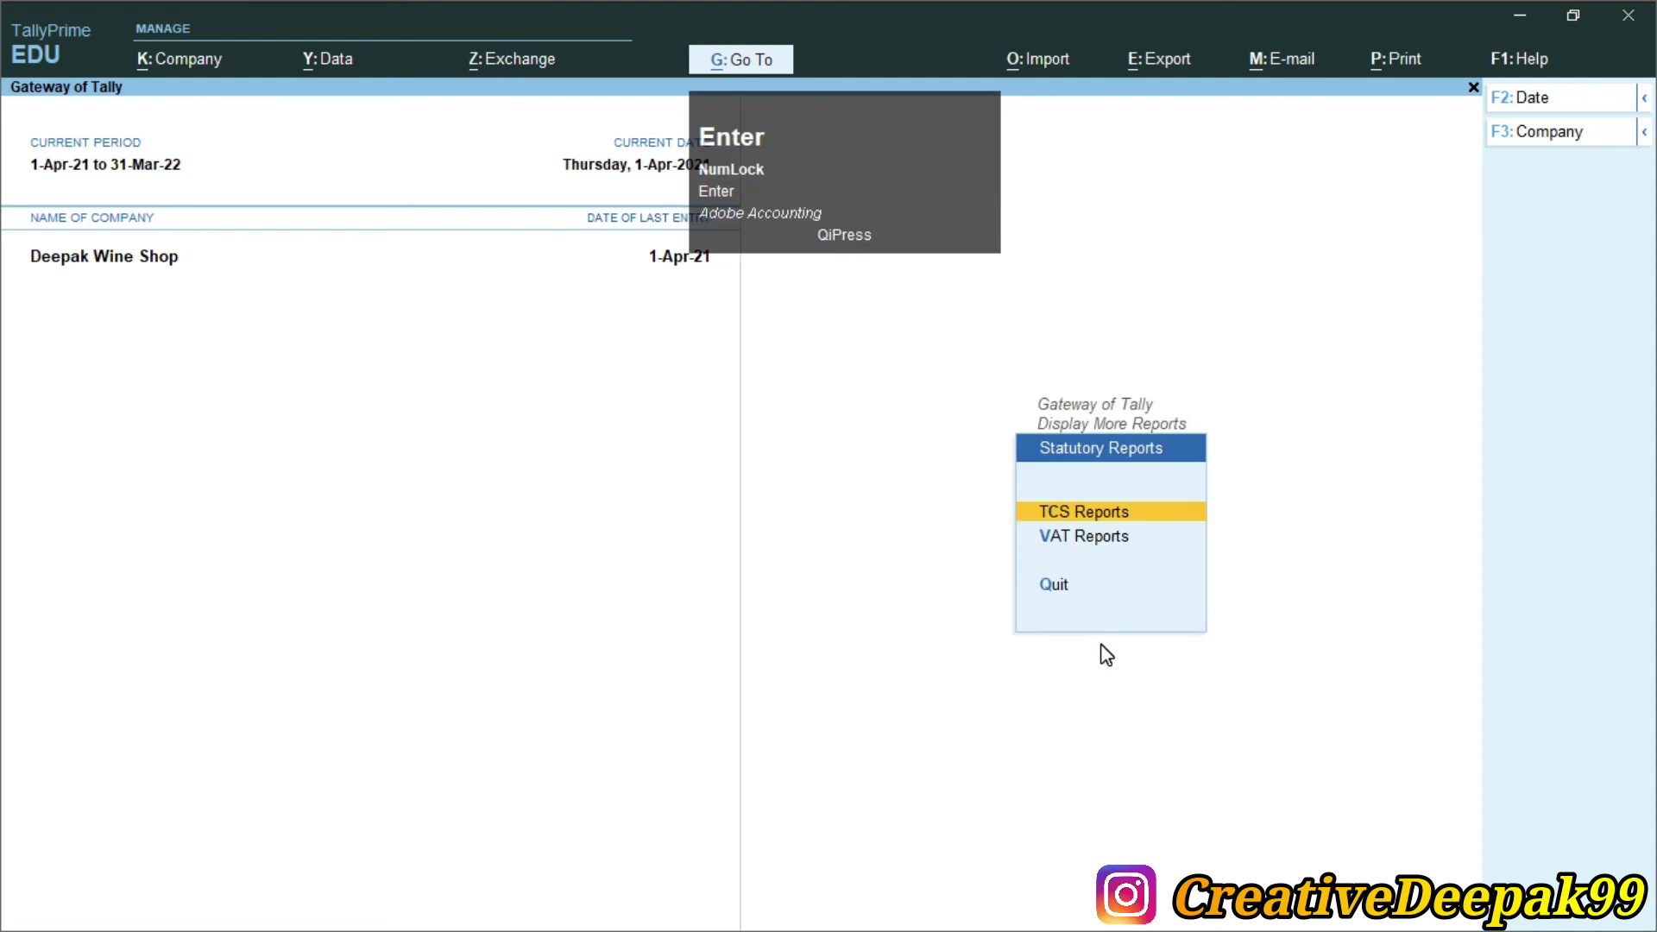
pyautogui.press('Return')
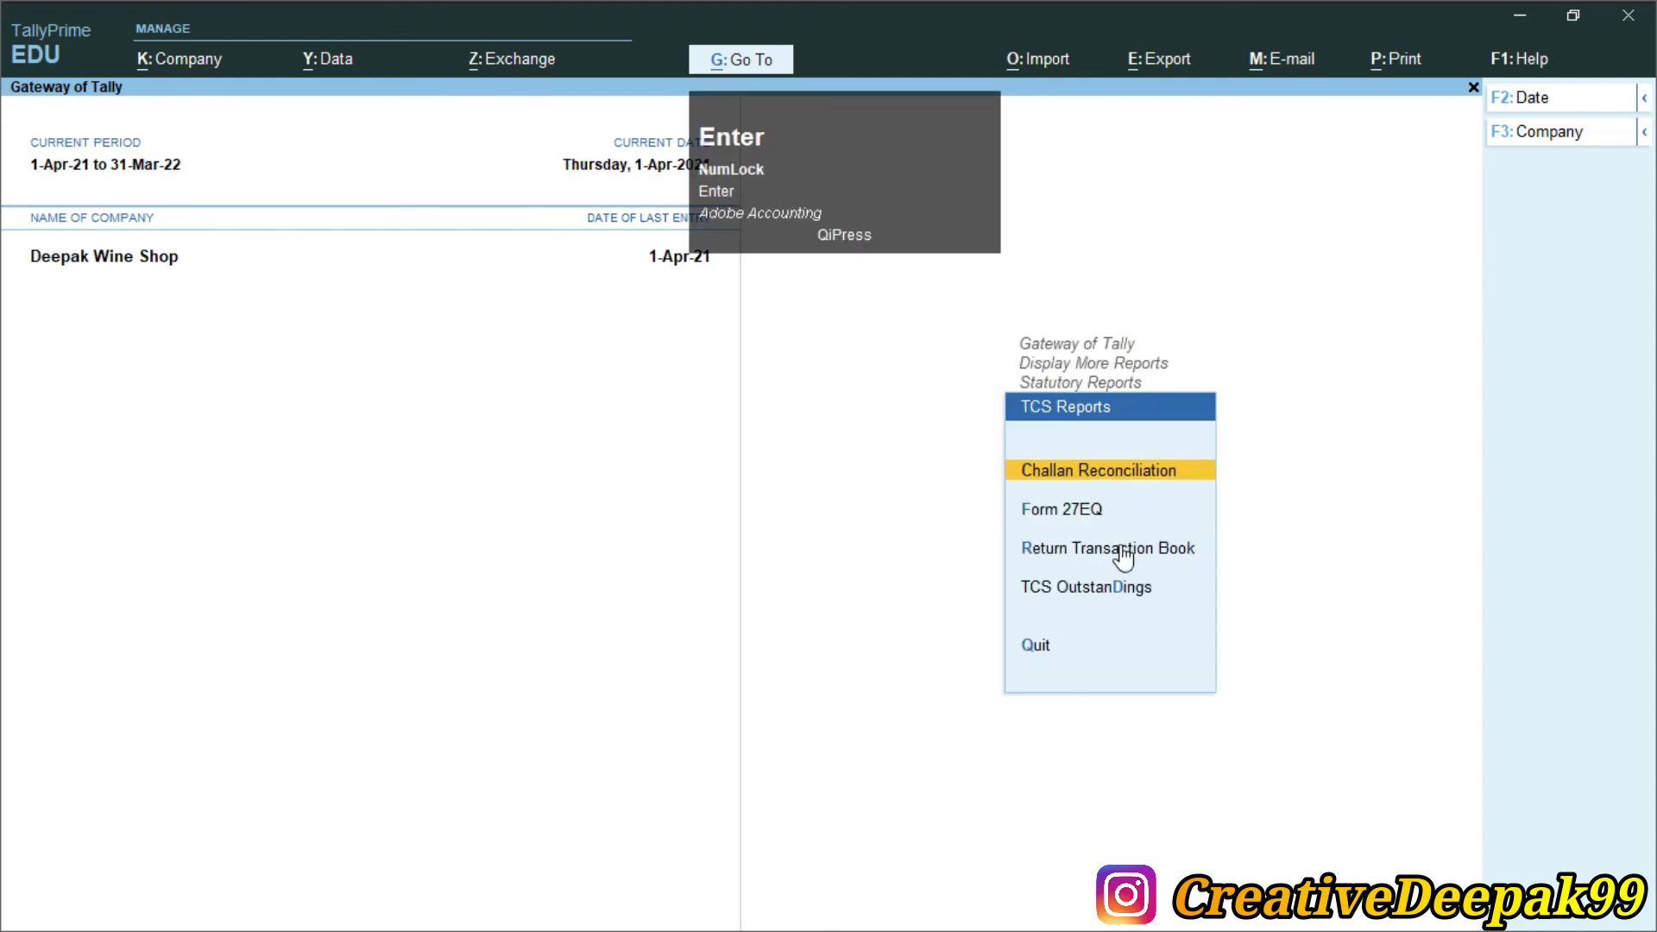
pyautogui.press('Down')
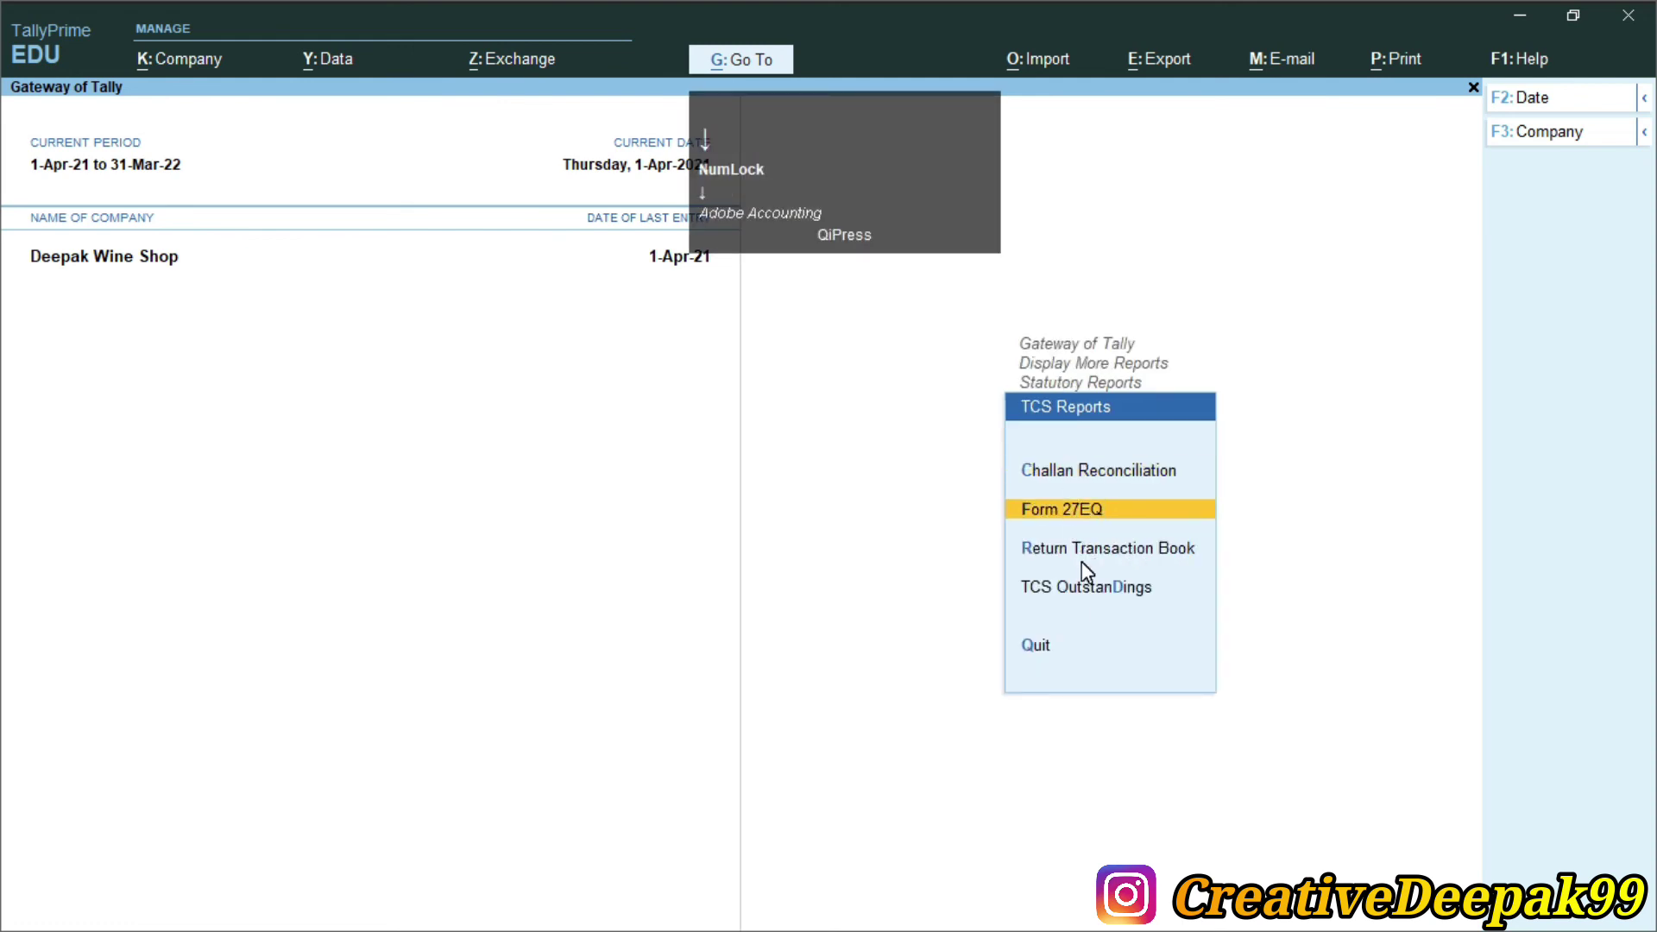
# View Form 27EQ and TCS Outstandings, then open TCS Challan Reconciliation with the 76.00 payment
pyautogui.press('Return')
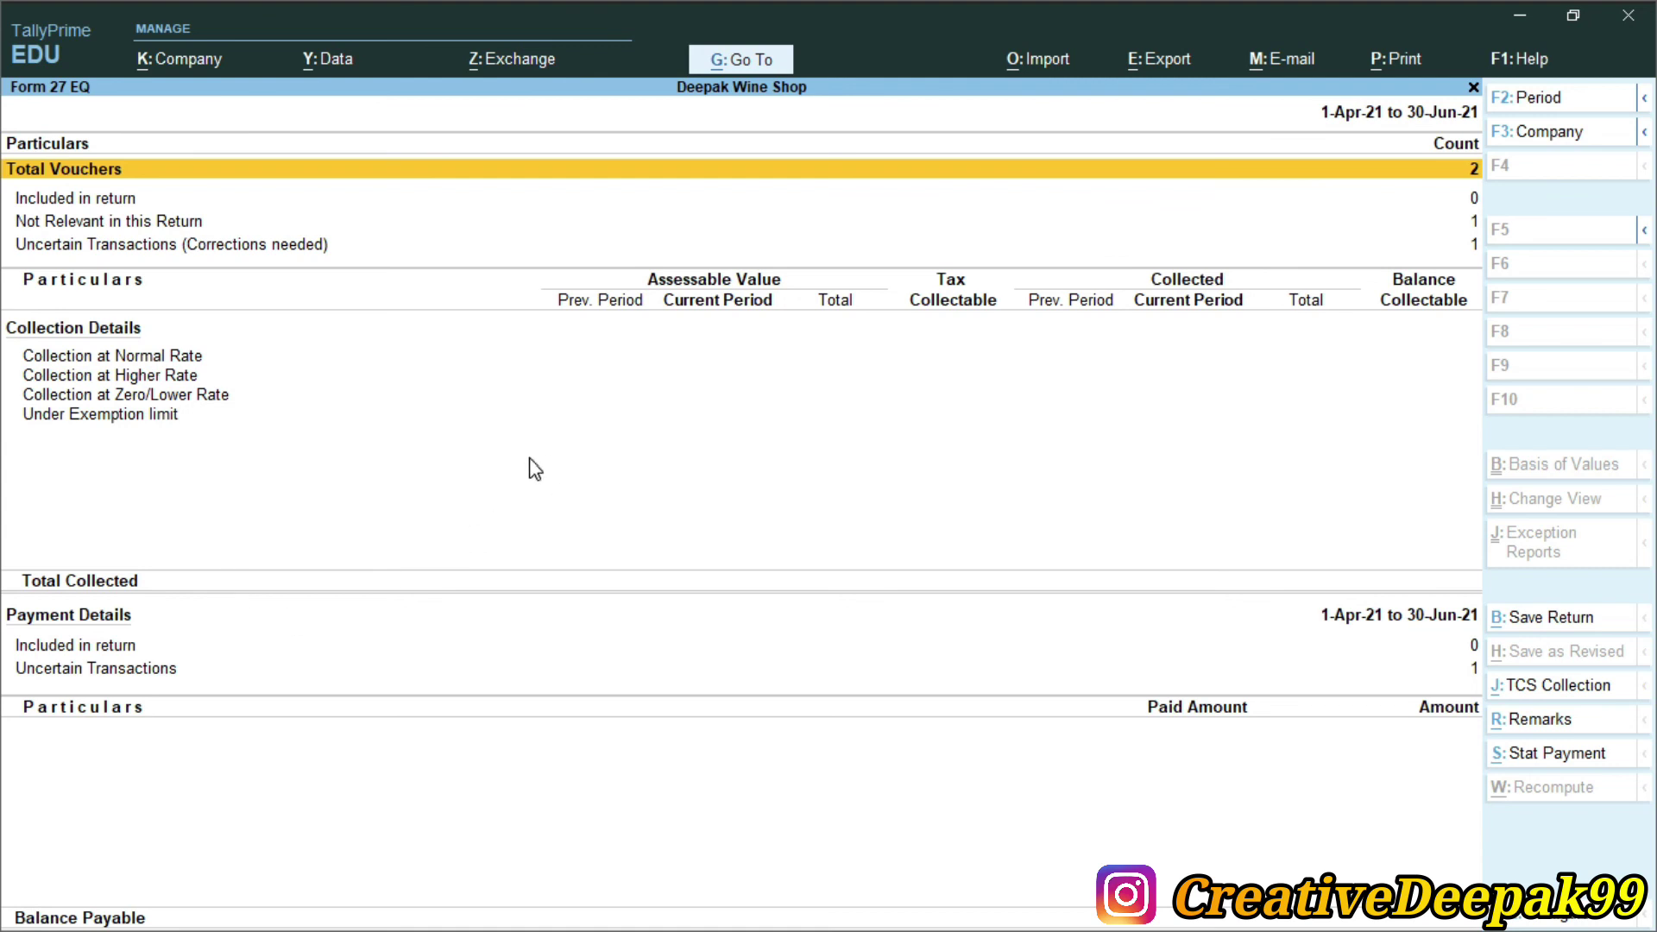
pyautogui.press('Escape')
pyautogui.press('Down')
pyautogui.press('Down')
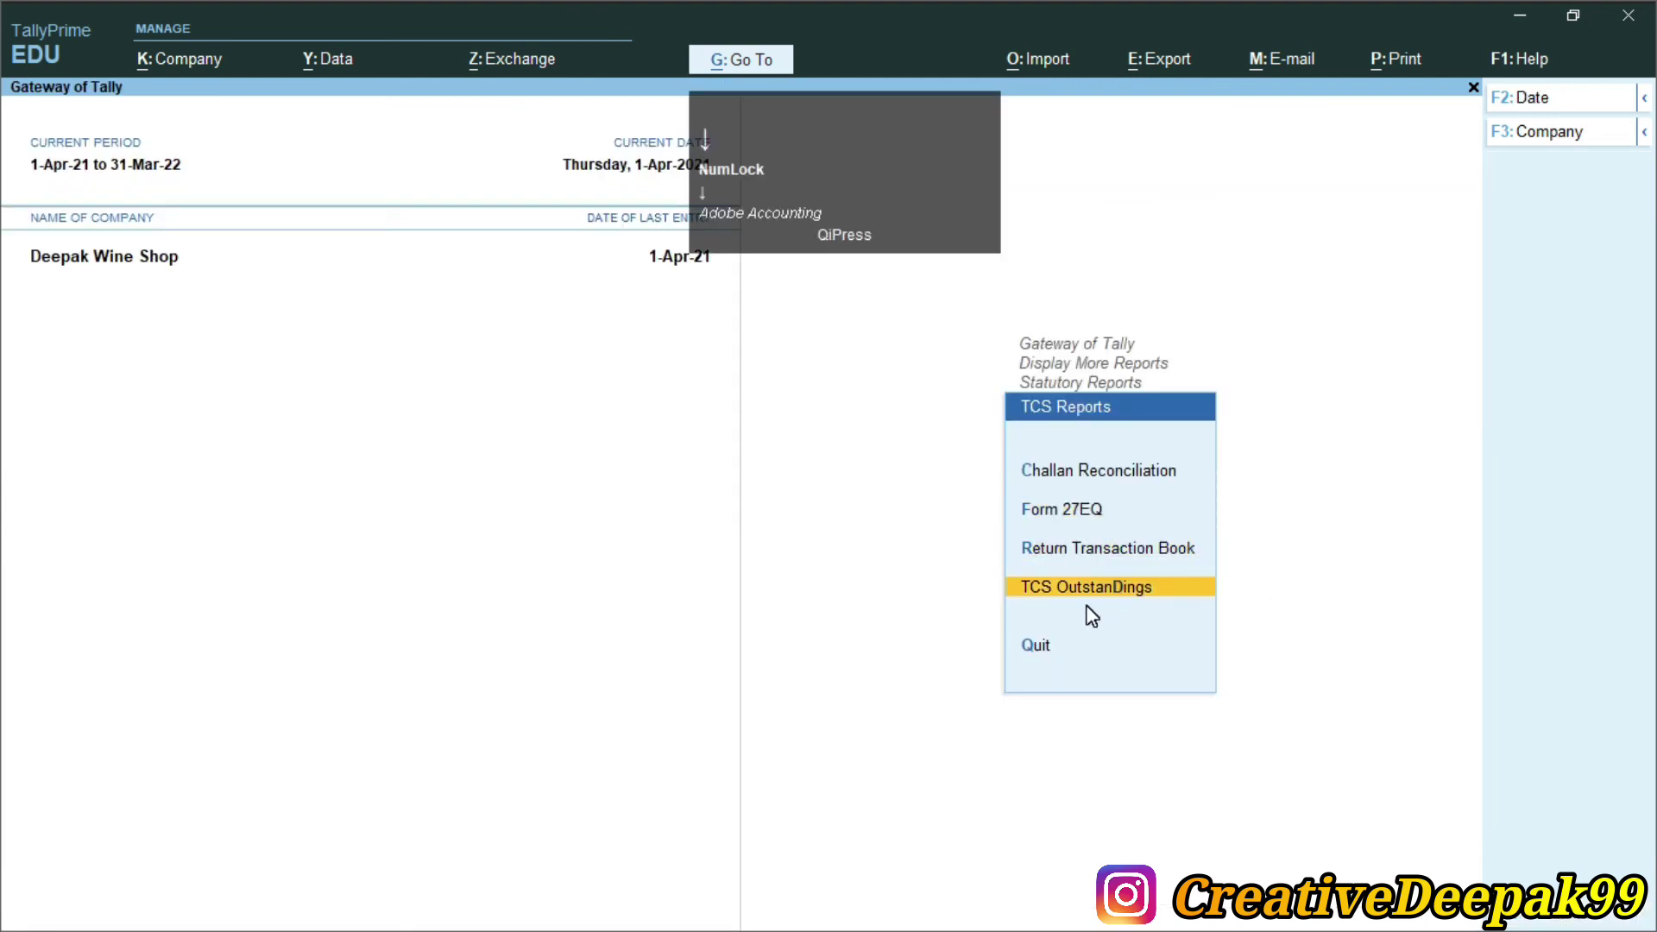
pyautogui.press('Return')
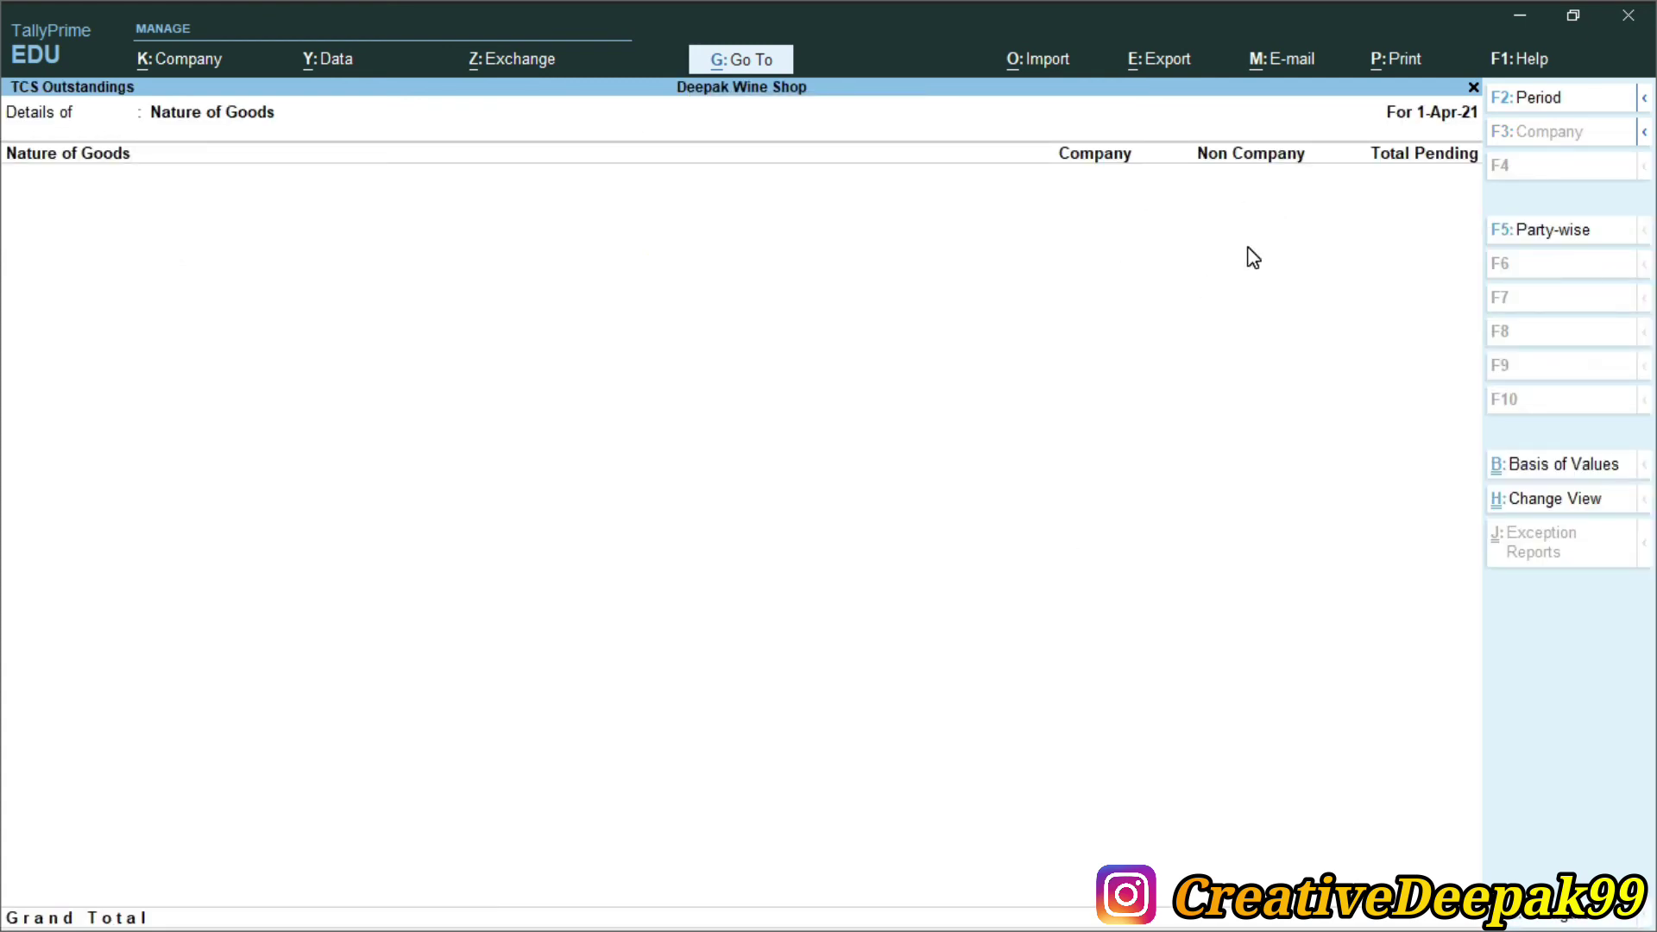
pyautogui.press('Escape')
pyautogui.press('Up')
pyautogui.press('Up')
pyautogui.press('Up')
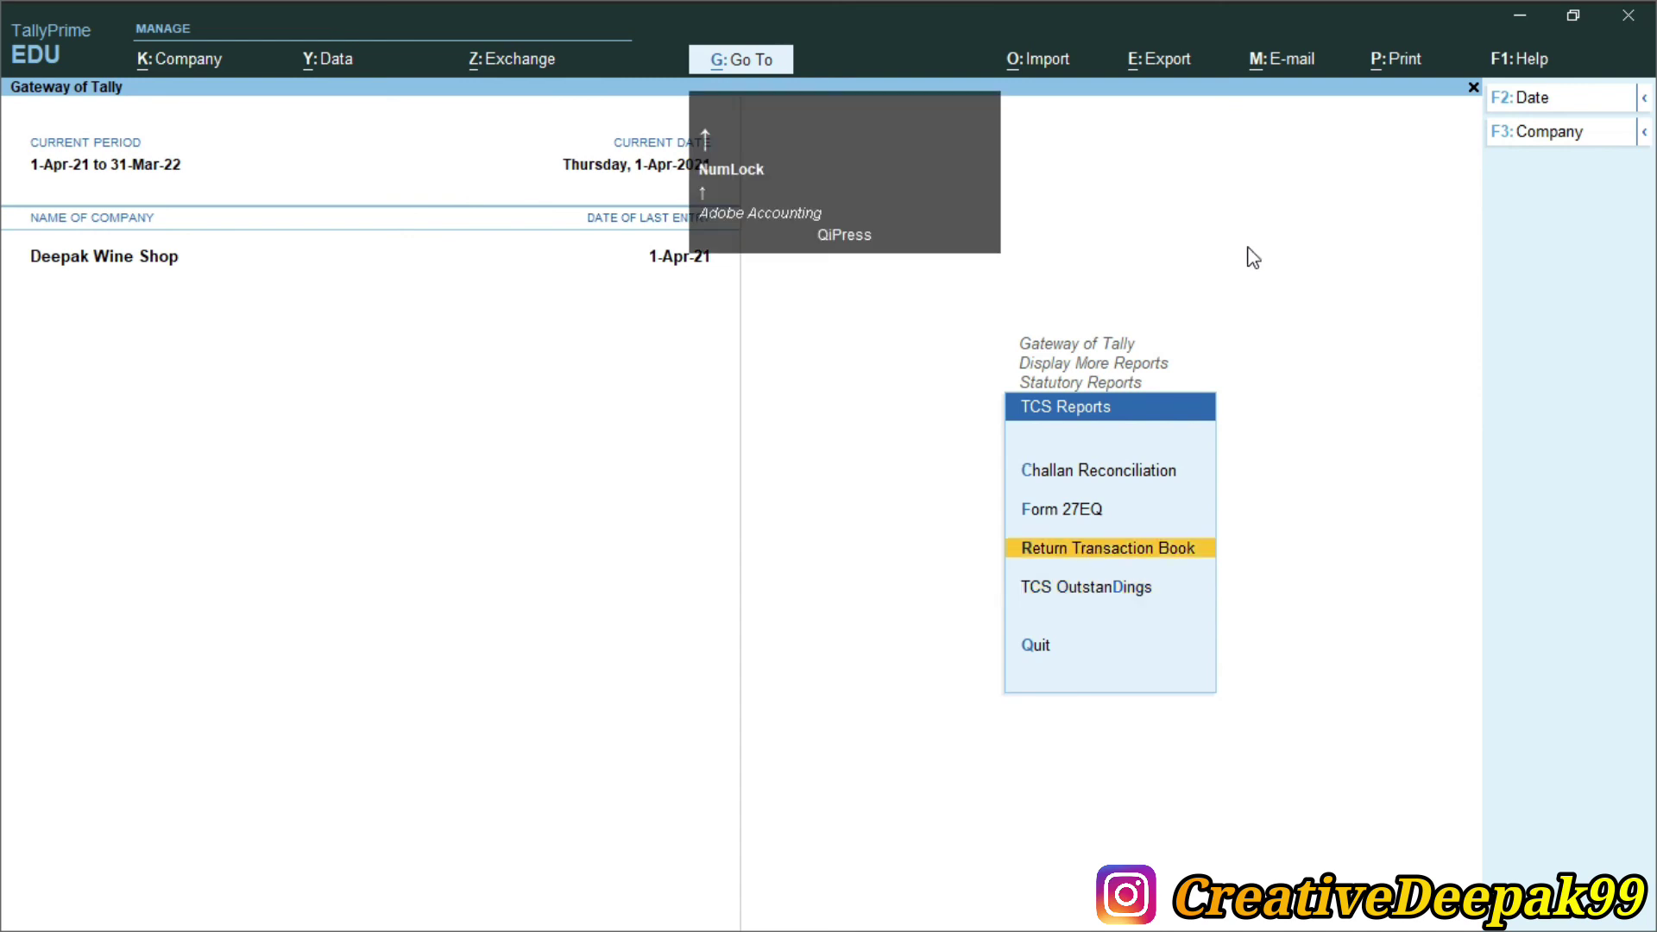
pyautogui.press('Return')
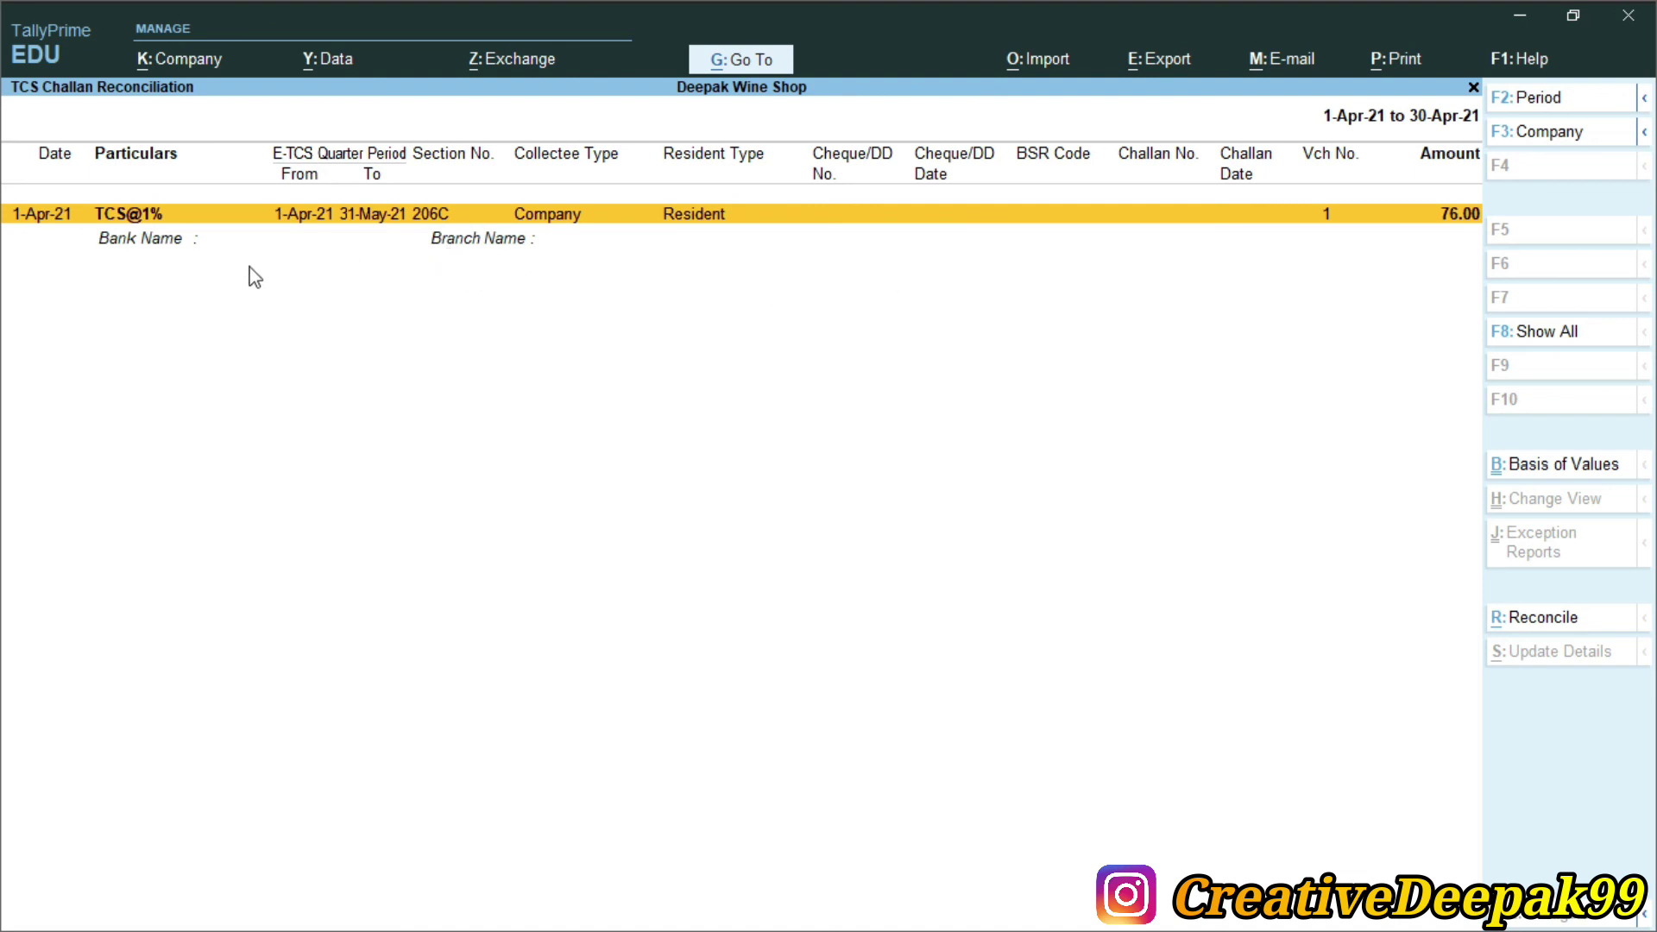
# Open the TCS@1% payment from the Day Book for alteration and bring up its print options
pyautogui.press('Escape')
pyautogui.press('Escape')
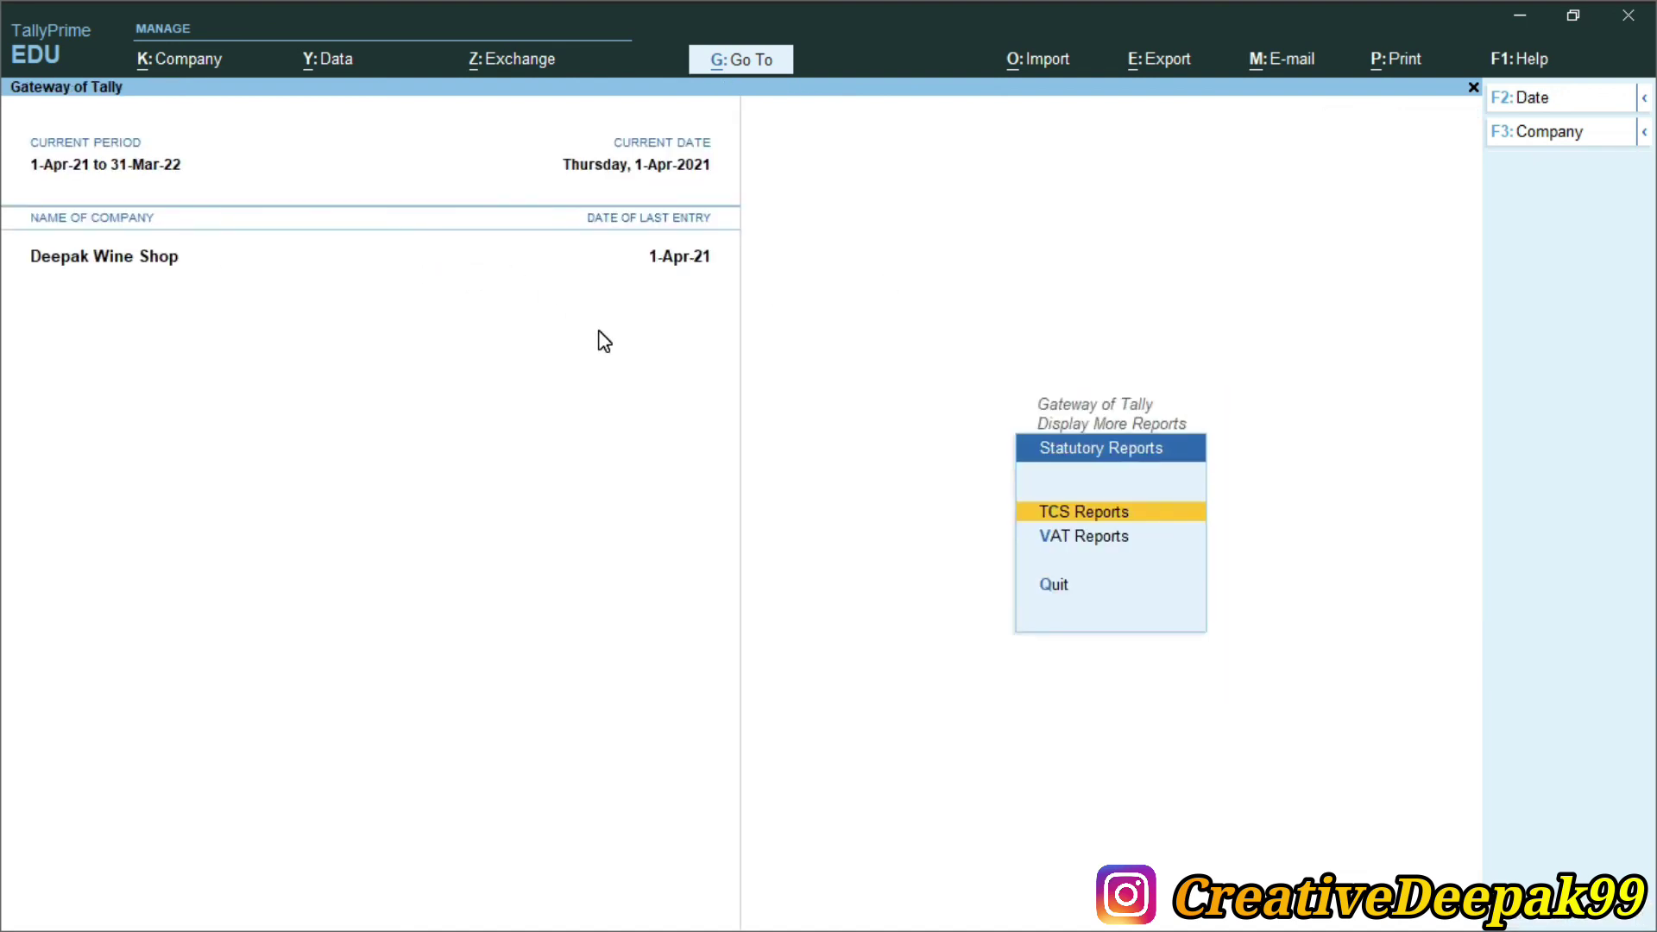
pyautogui.press('Escape')
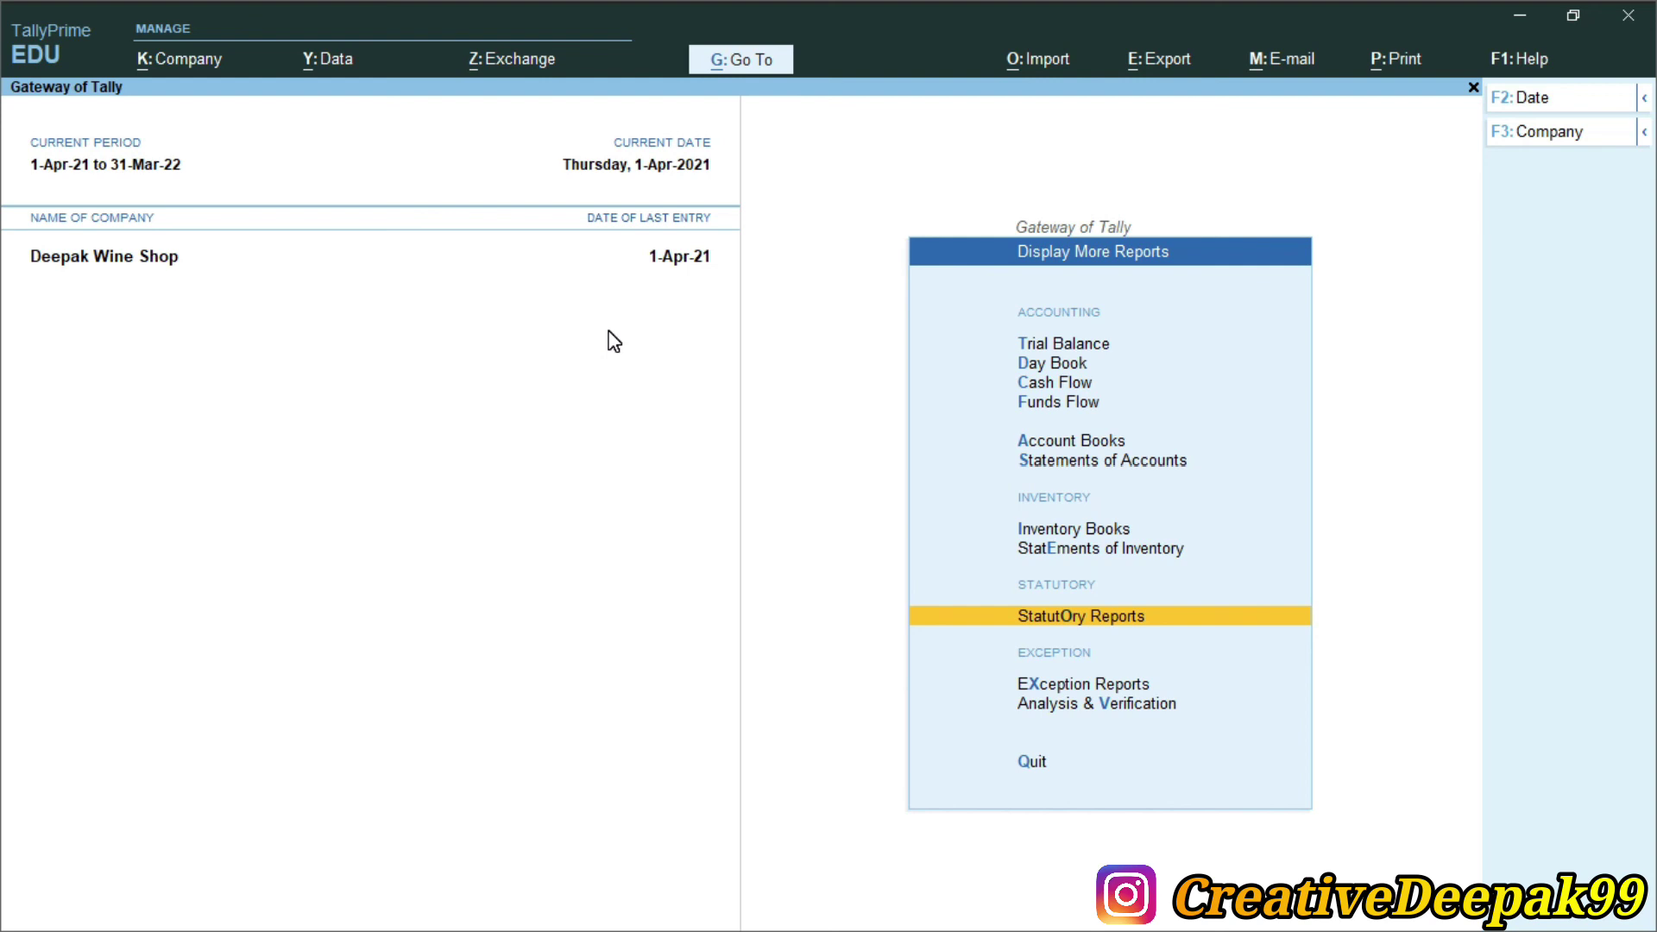
pyautogui.press('Up')
pyautogui.press('Up')
pyautogui.press('Up')
pyautogui.press('Up')
pyautogui.press('Up')
pyautogui.press('Up')
pyautogui.press('Up')
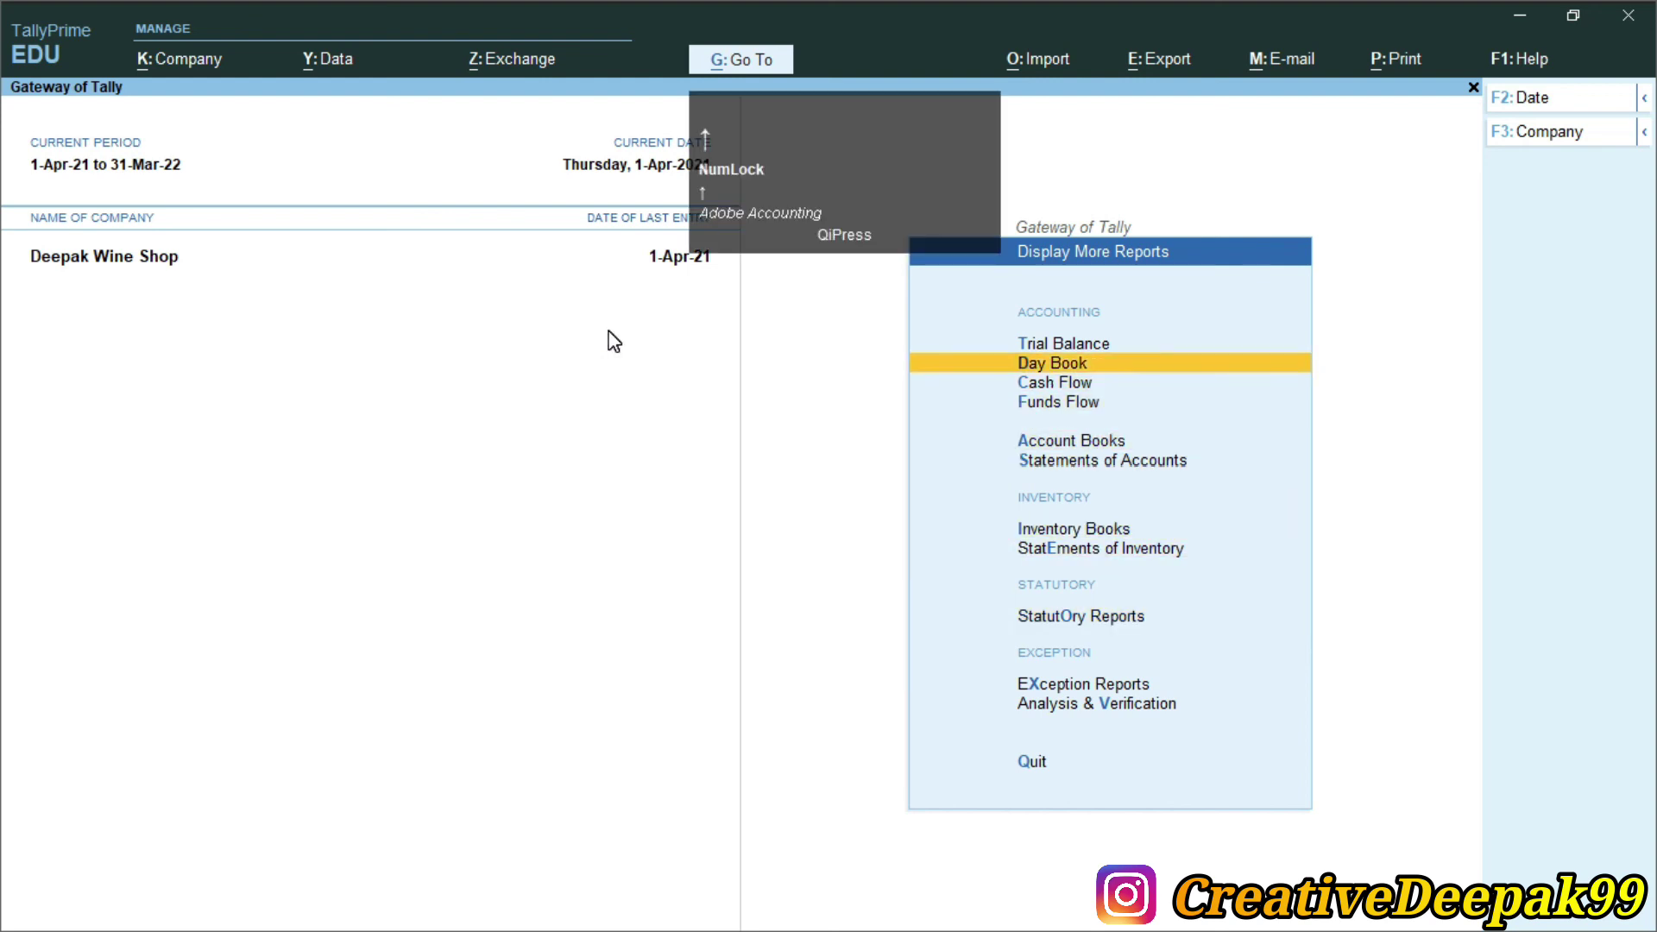
pyautogui.press('Return')
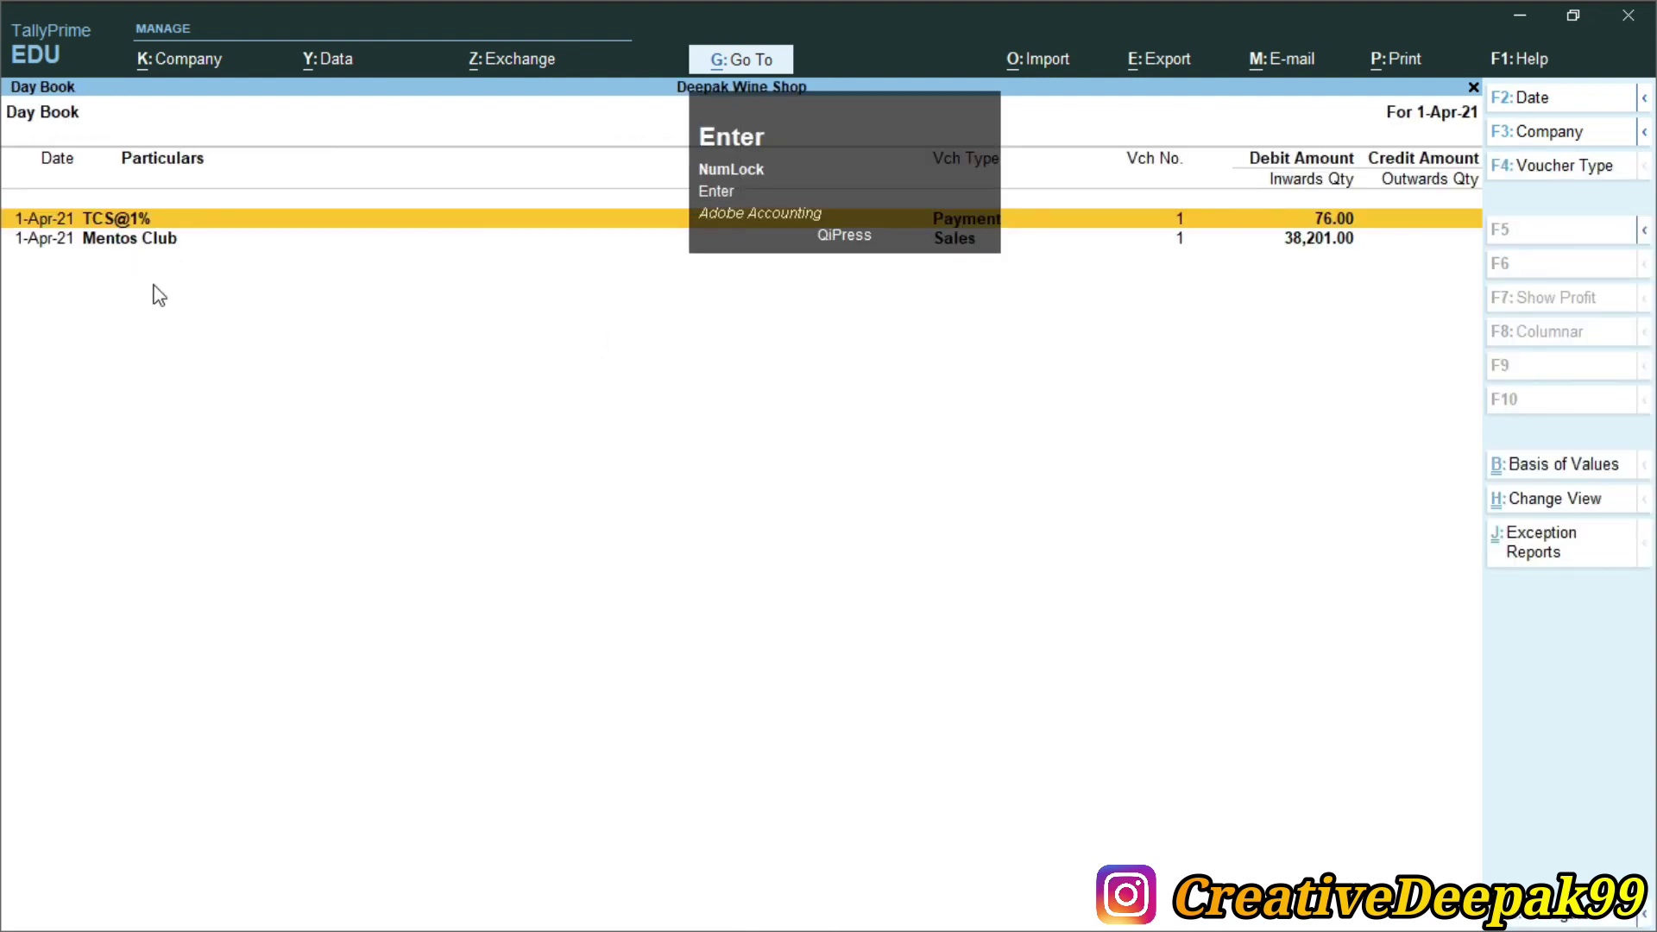
pyautogui.click(858, 262)
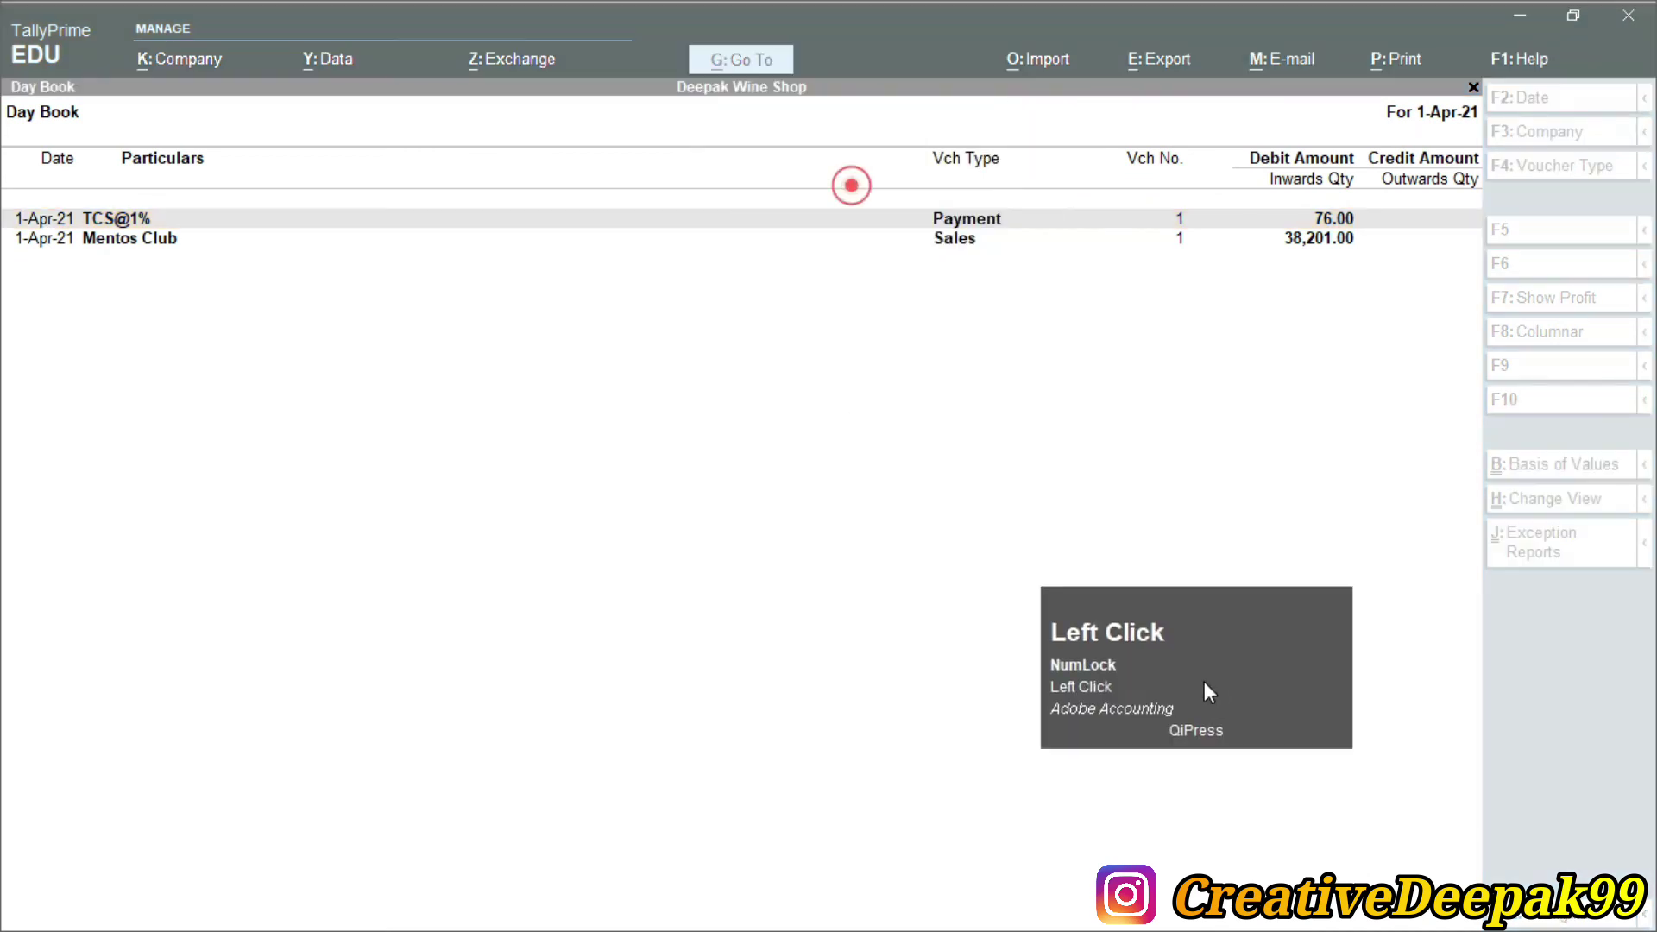
pyautogui.click(1047, 396)
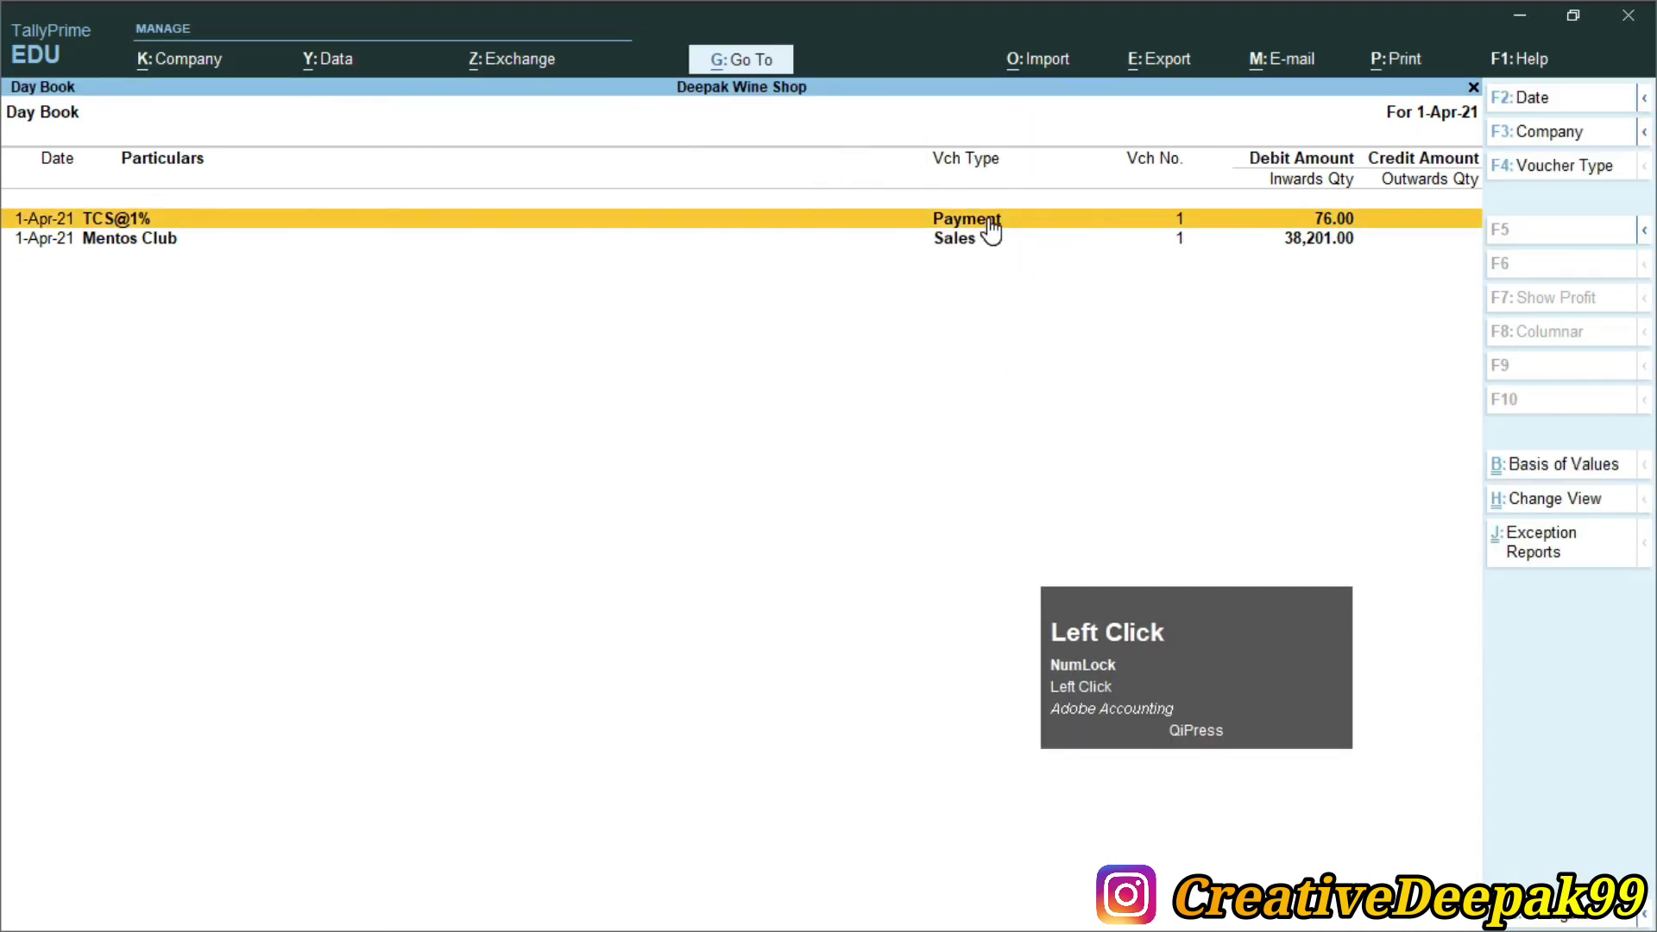
pyautogui.press('Return')
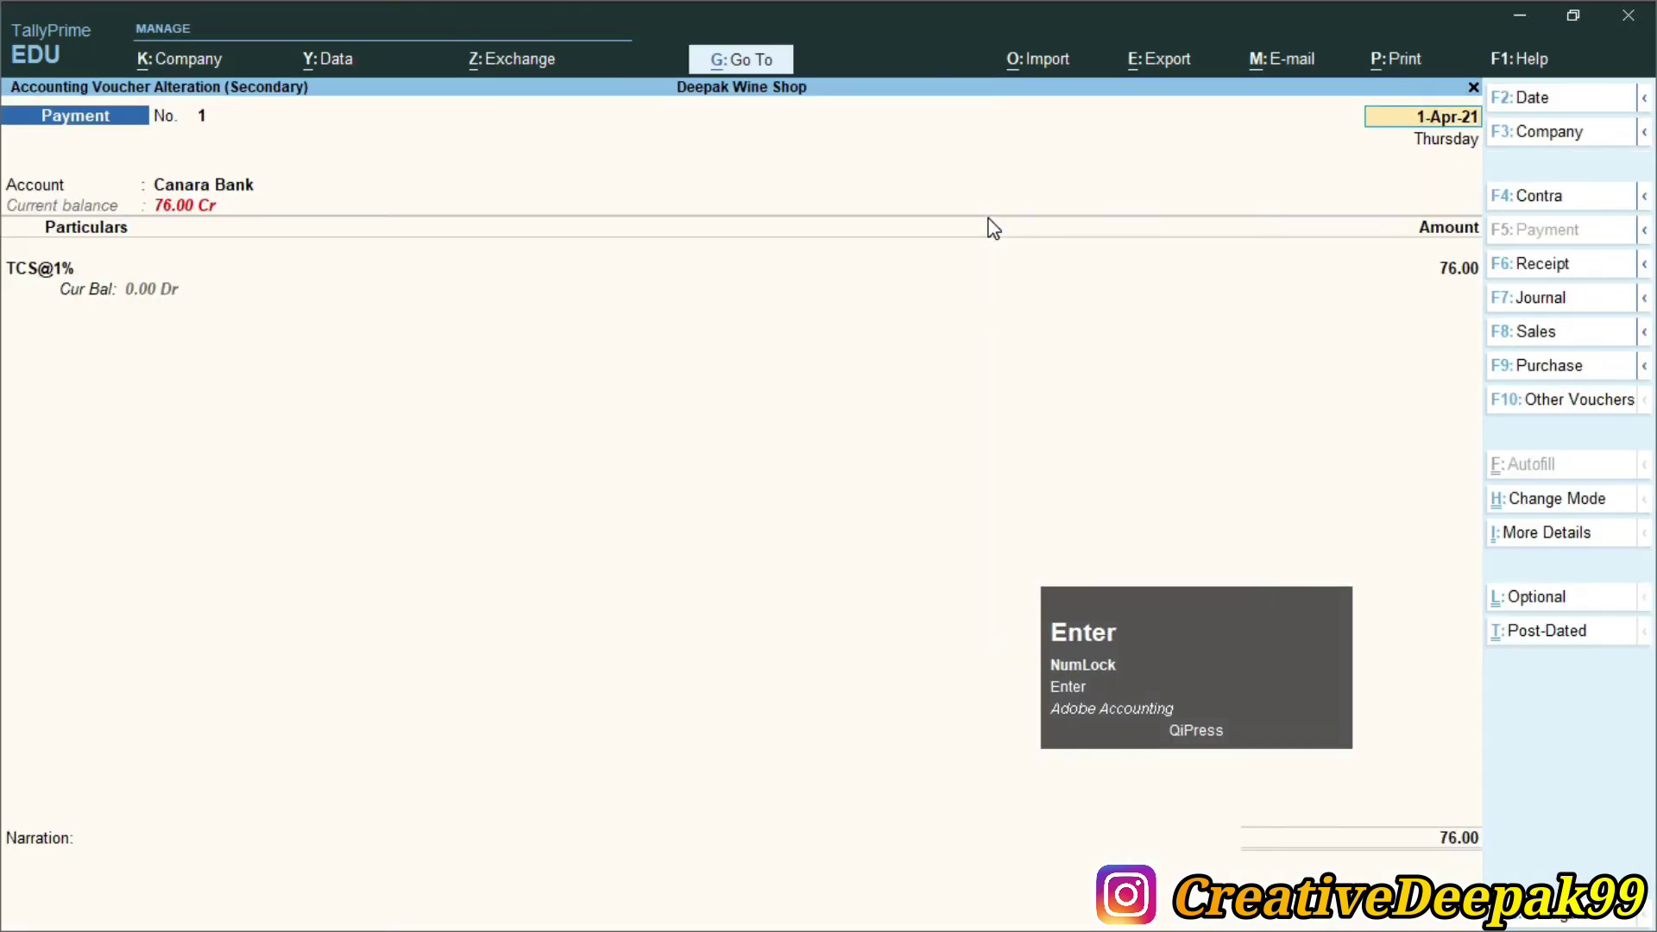
pyautogui.press('ctrl')
pyautogui.hotkey('ctrl', 'p')
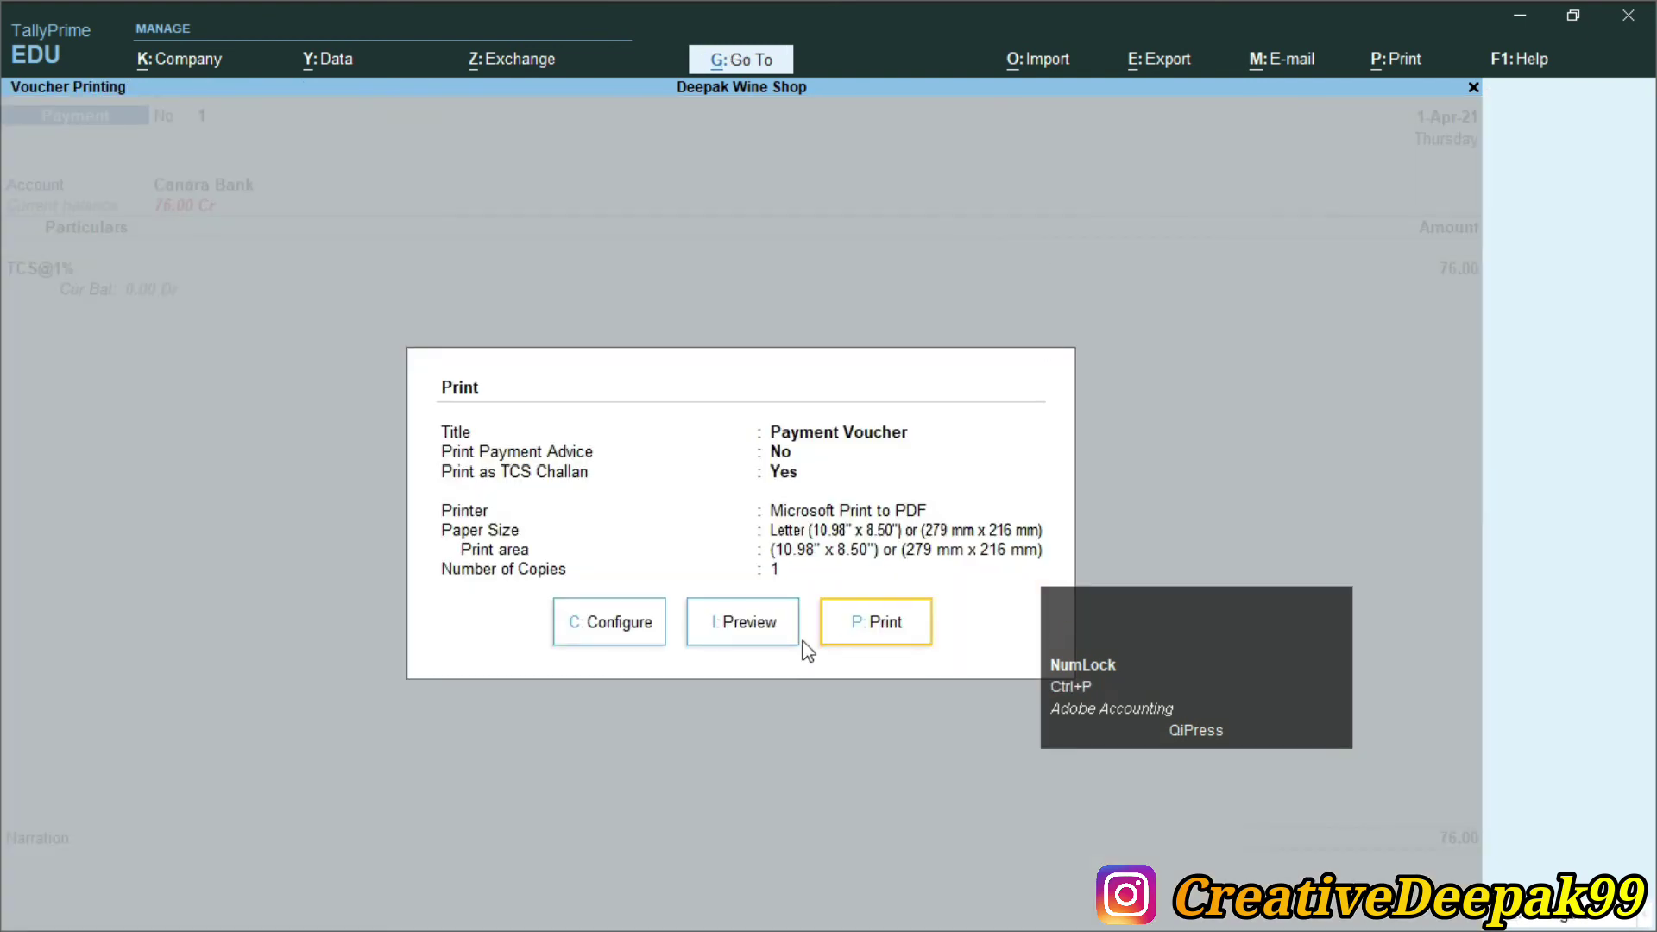
# Preview the voucher as an ITNS 281 TCS challan for 76.00, zoomed in
pyautogui.click(740, 627)
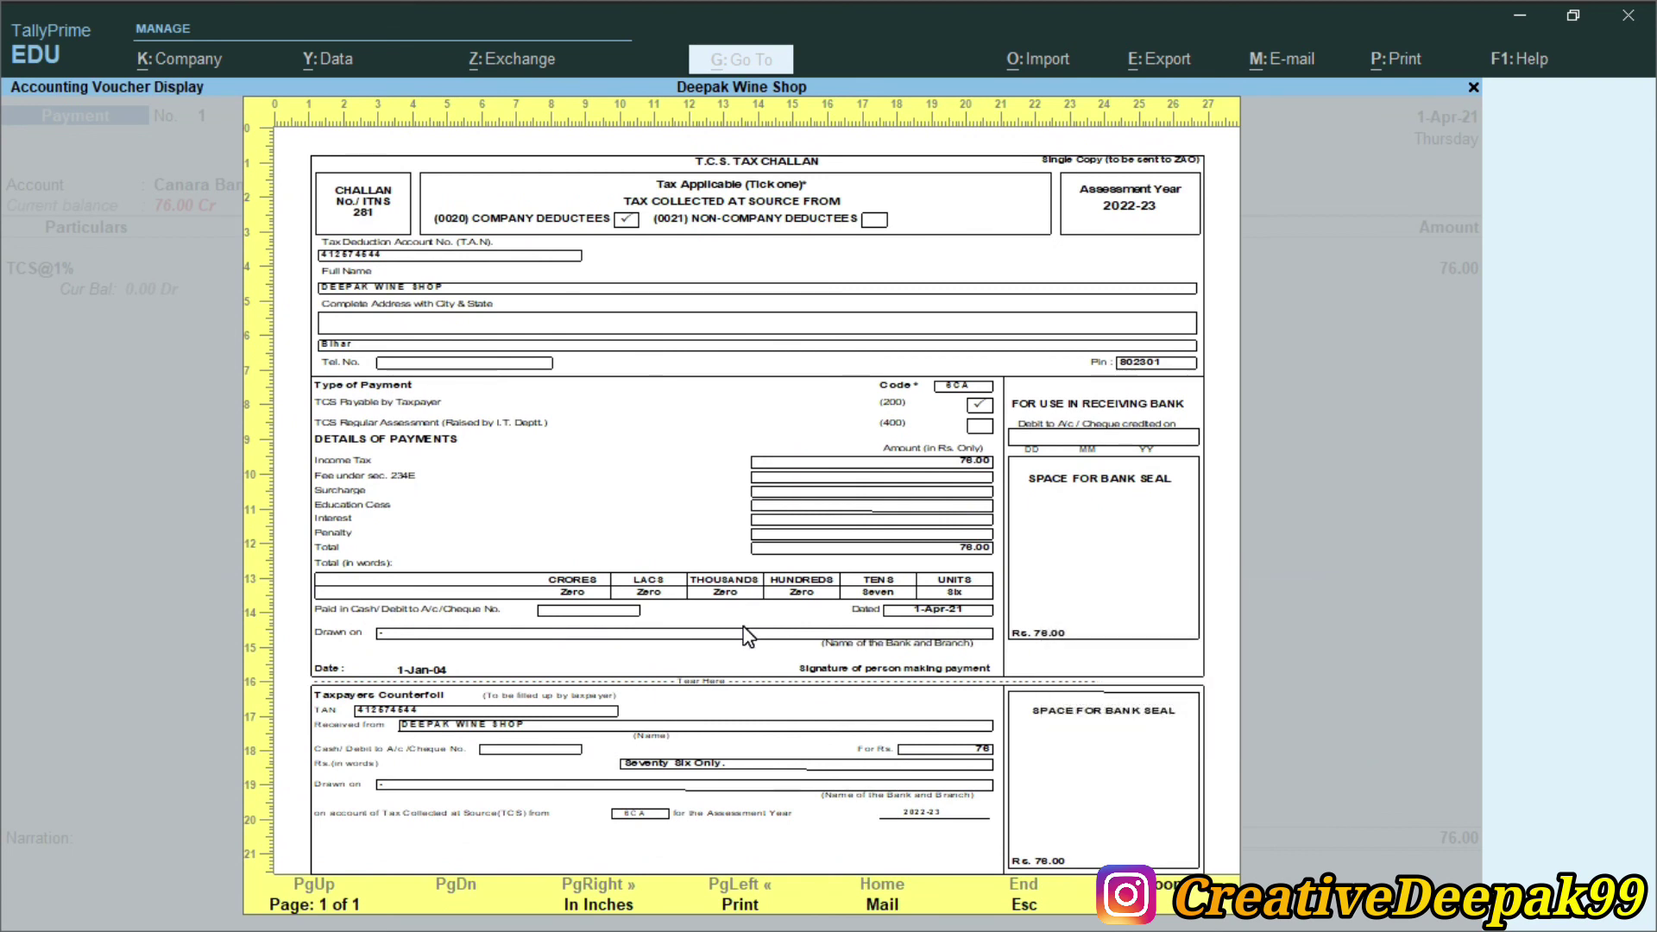
pyautogui.hotkey('alt', 'z')
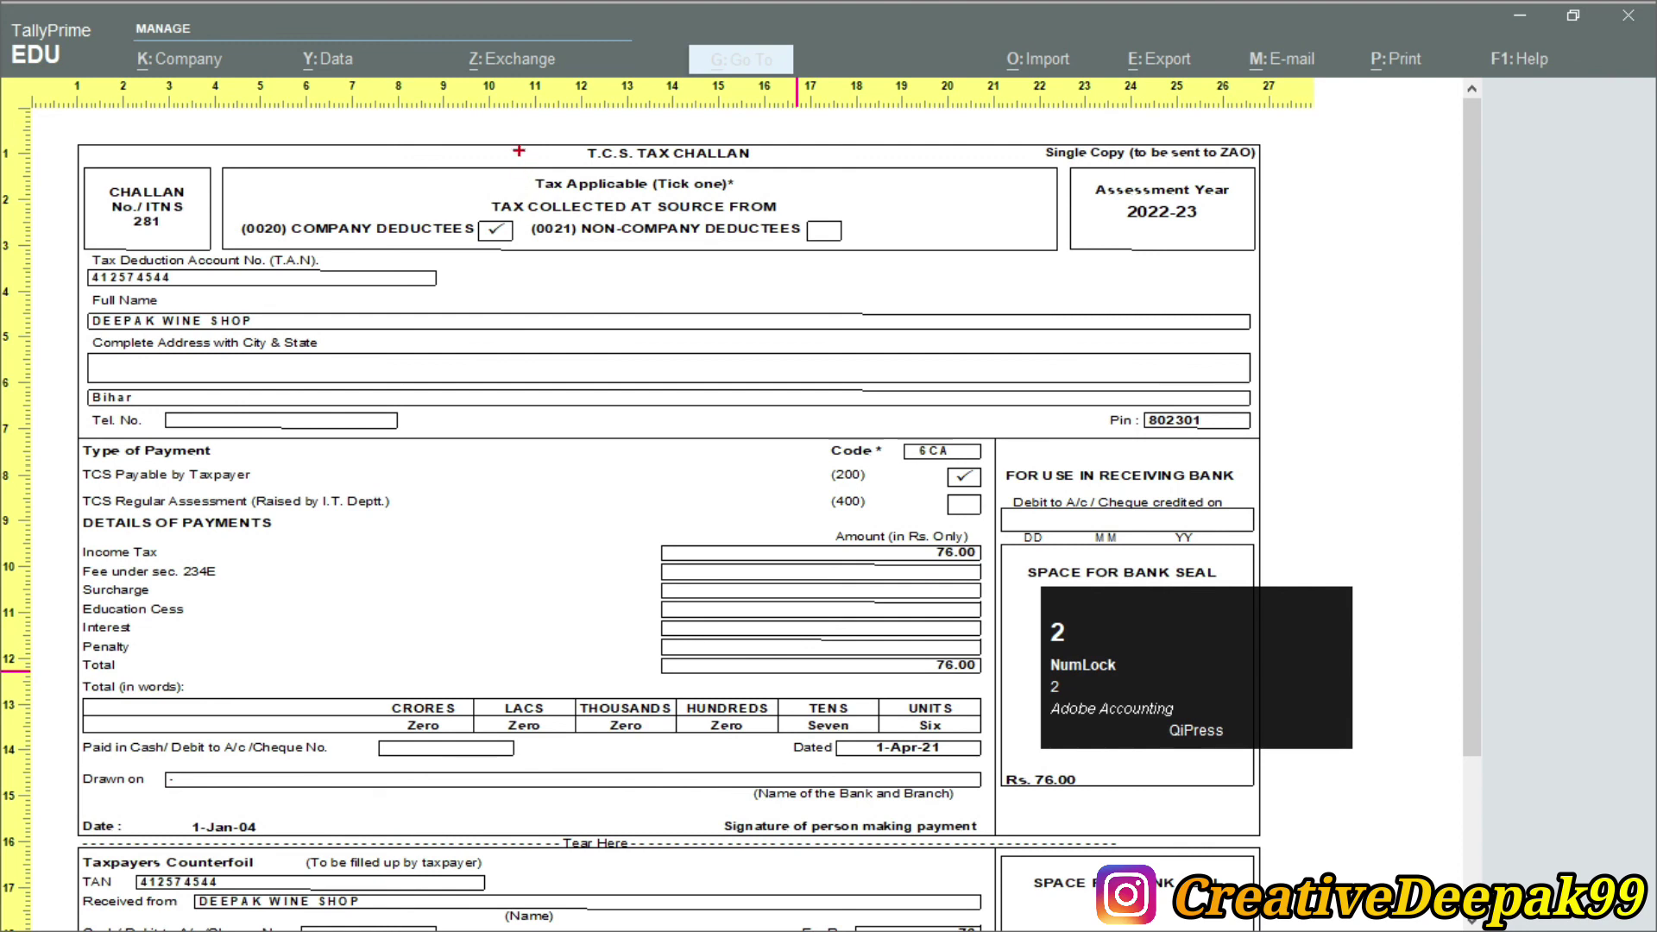
pyautogui.keyDown('ctrl'); pyautogui.click(535, 156); pyautogui.keyUp('ctrl')
pyautogui.scroll(-2, 796, 677)
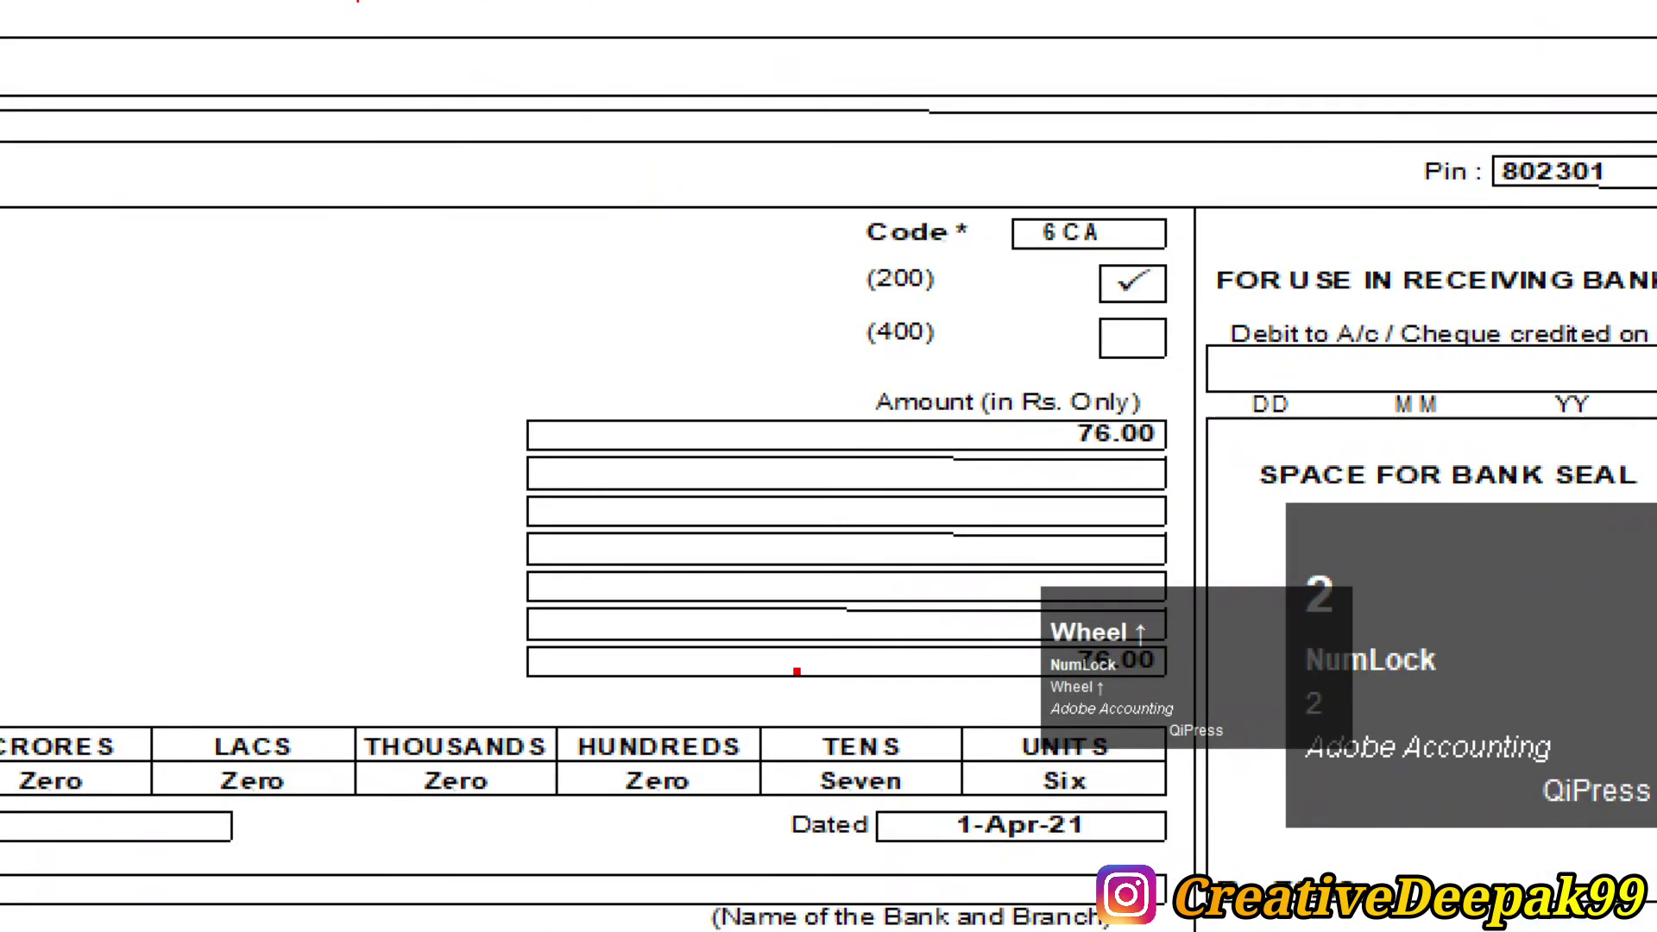
pyautogui.press('2')
pyautogui.moveTo(911, 516); pyautogui.dragTo(1033, 571)
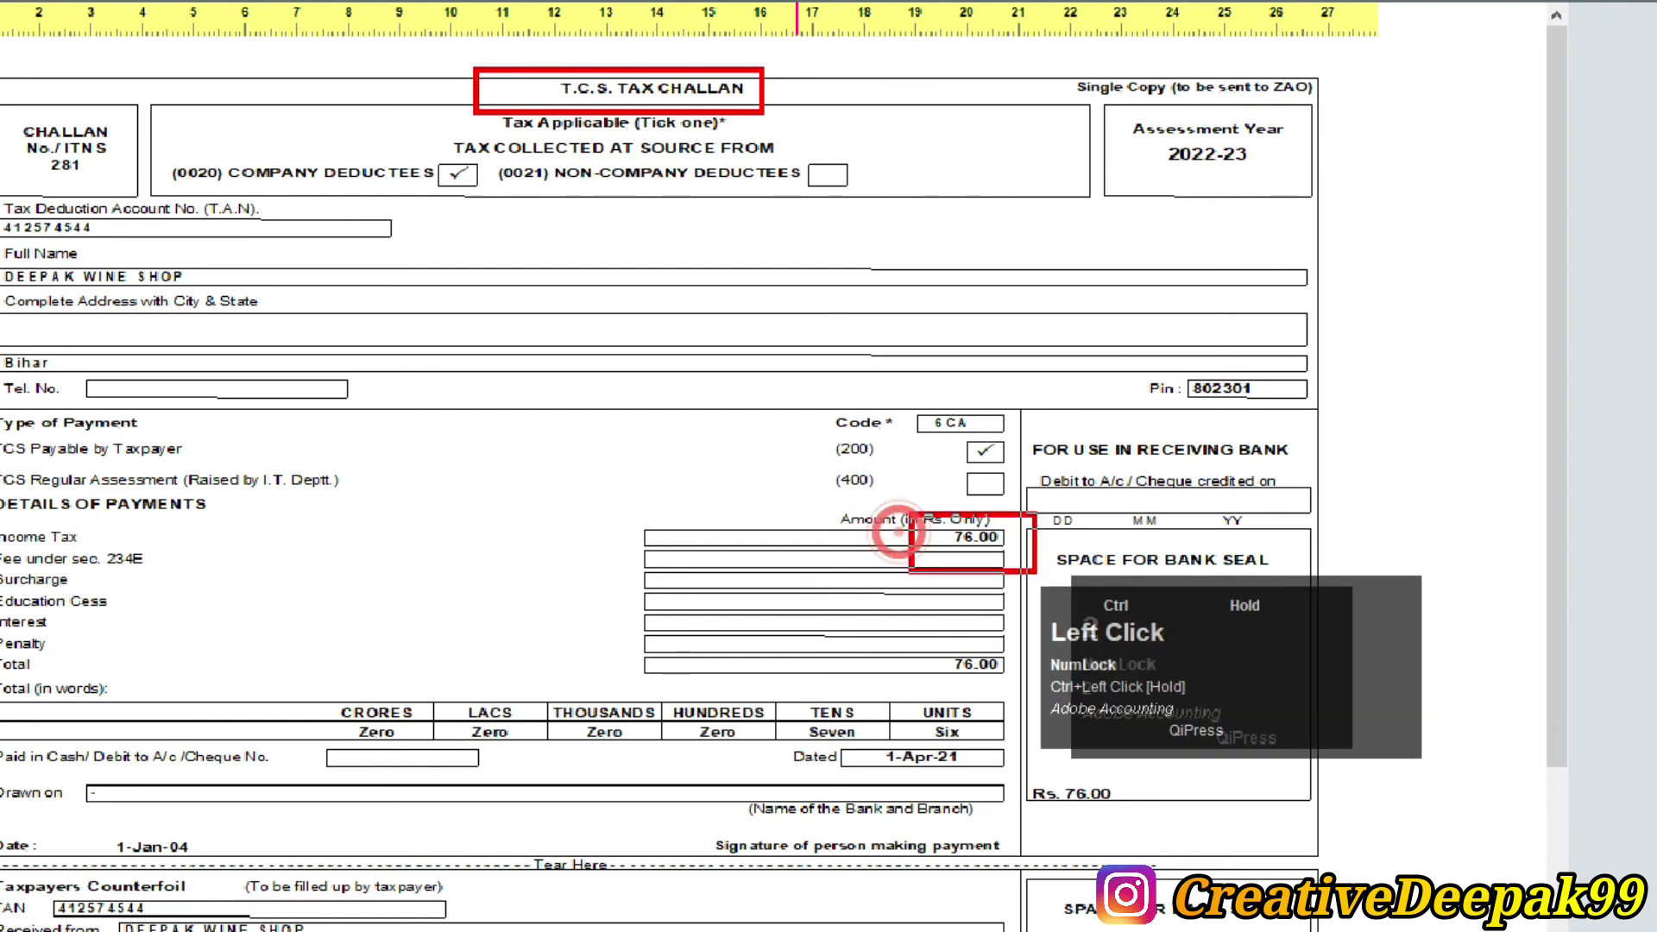
pyautogui.scroll(2, 950, 548)
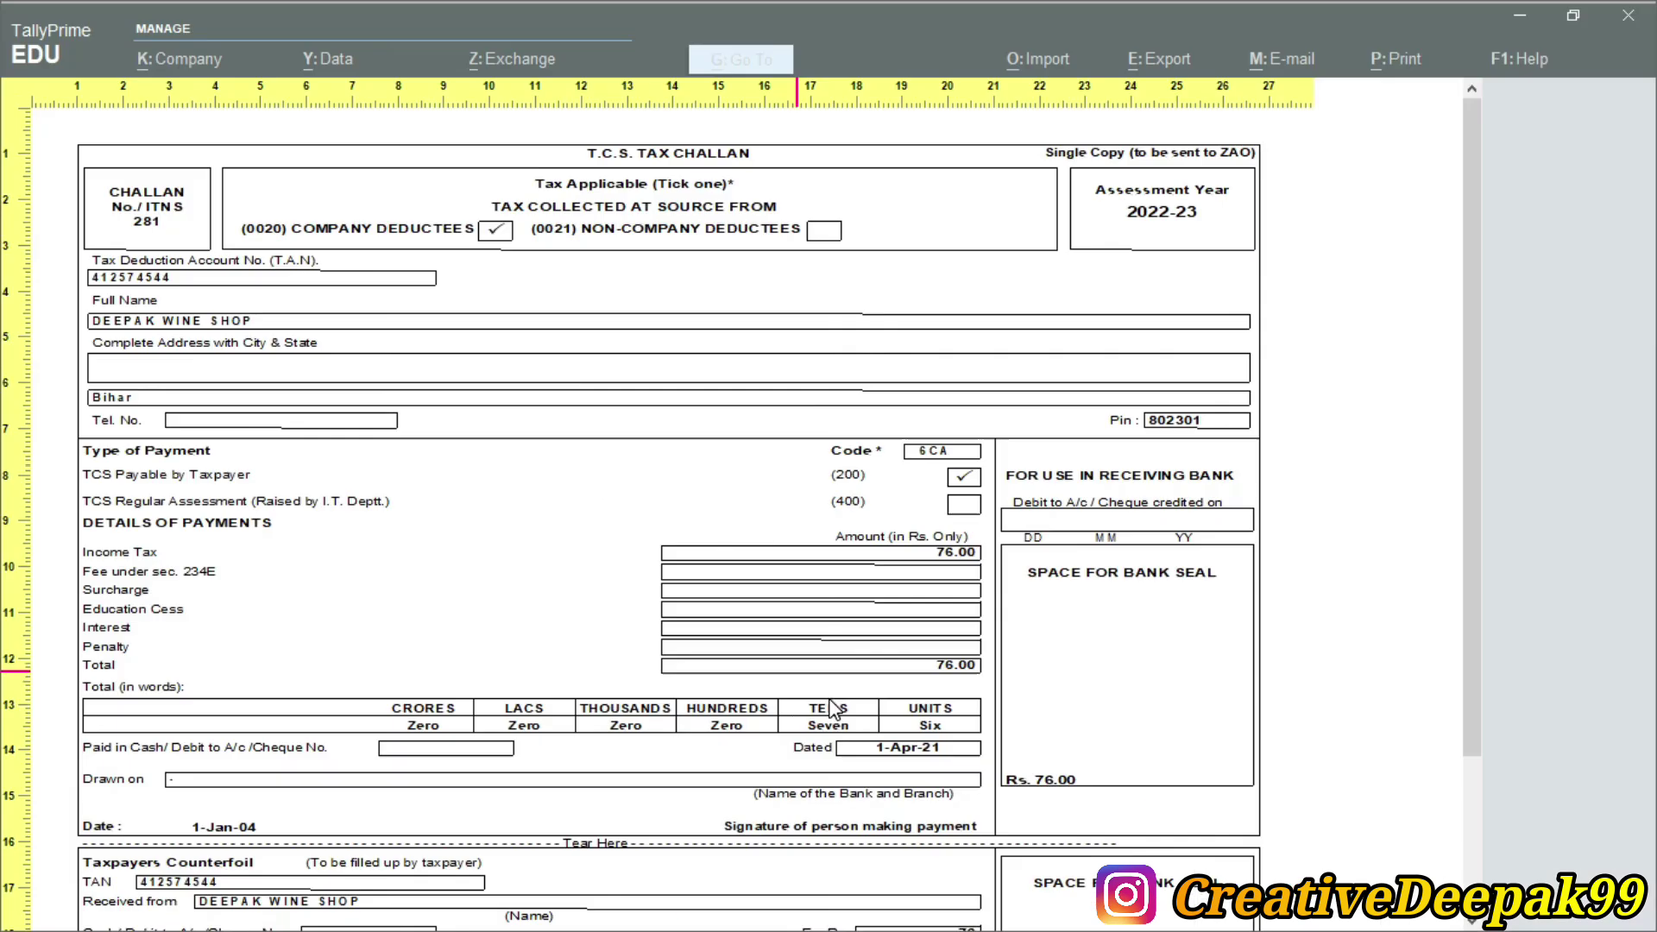
# Close the preview and voucher alteration, returning to the Gateway of Tally
pyautogui.press('Escape')
pyautogui.press('Escape')
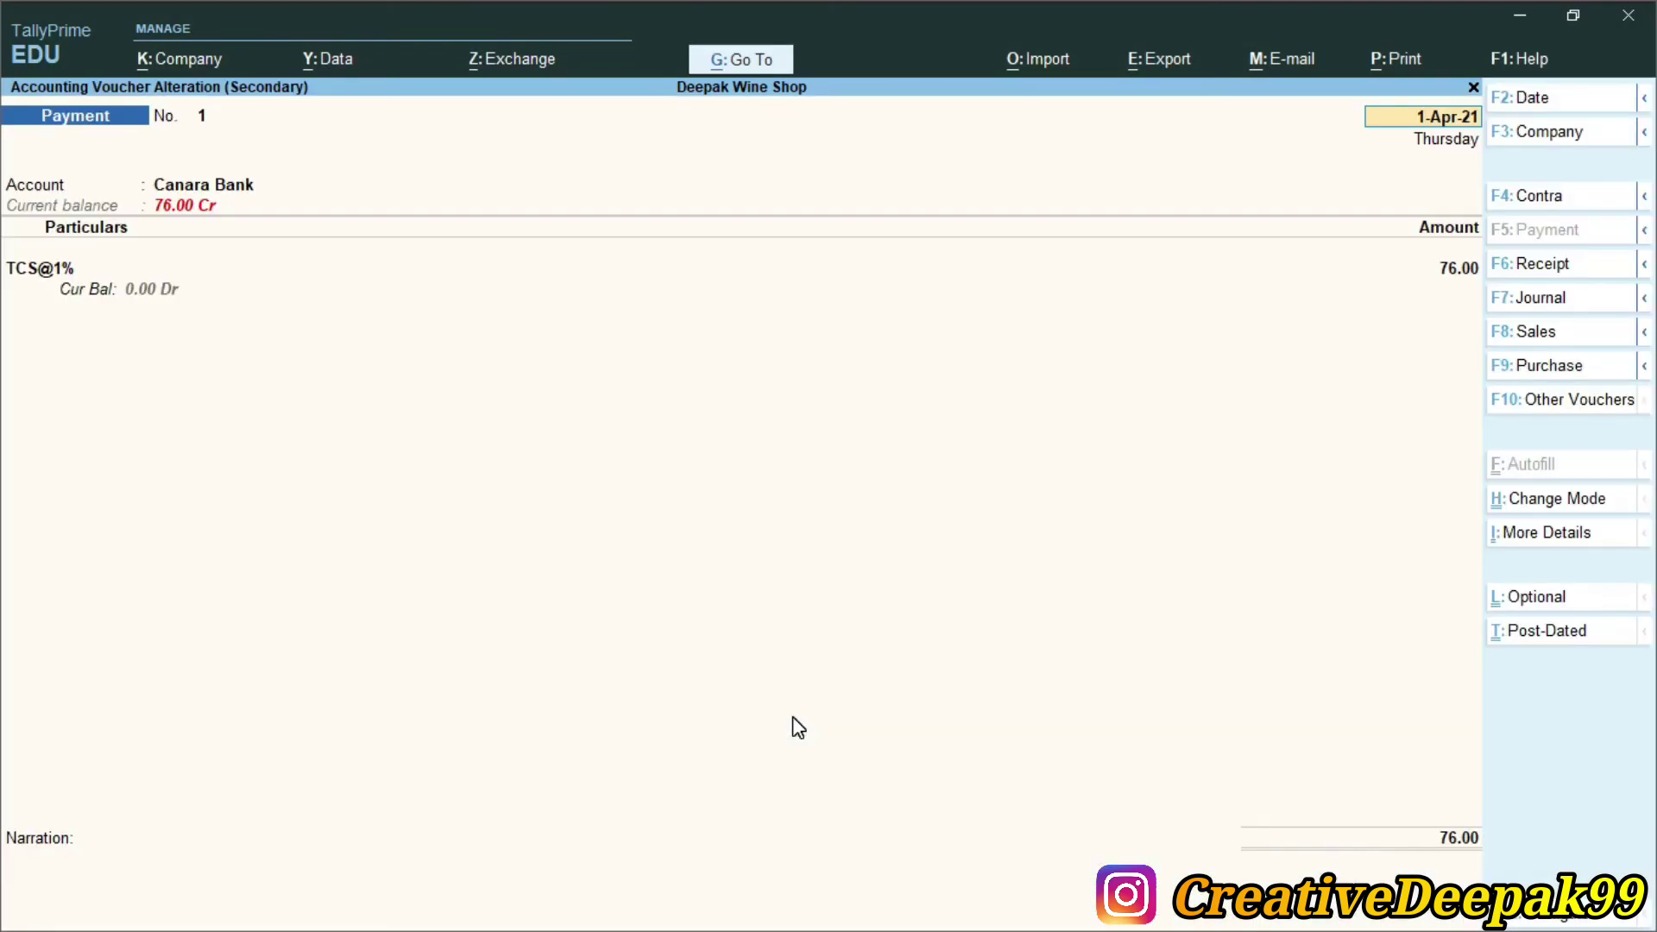
pyautogui.press('Escape')
pyautogui.press('Return')
pyautogui.press('Escape')
pyautogui.press('Escape')
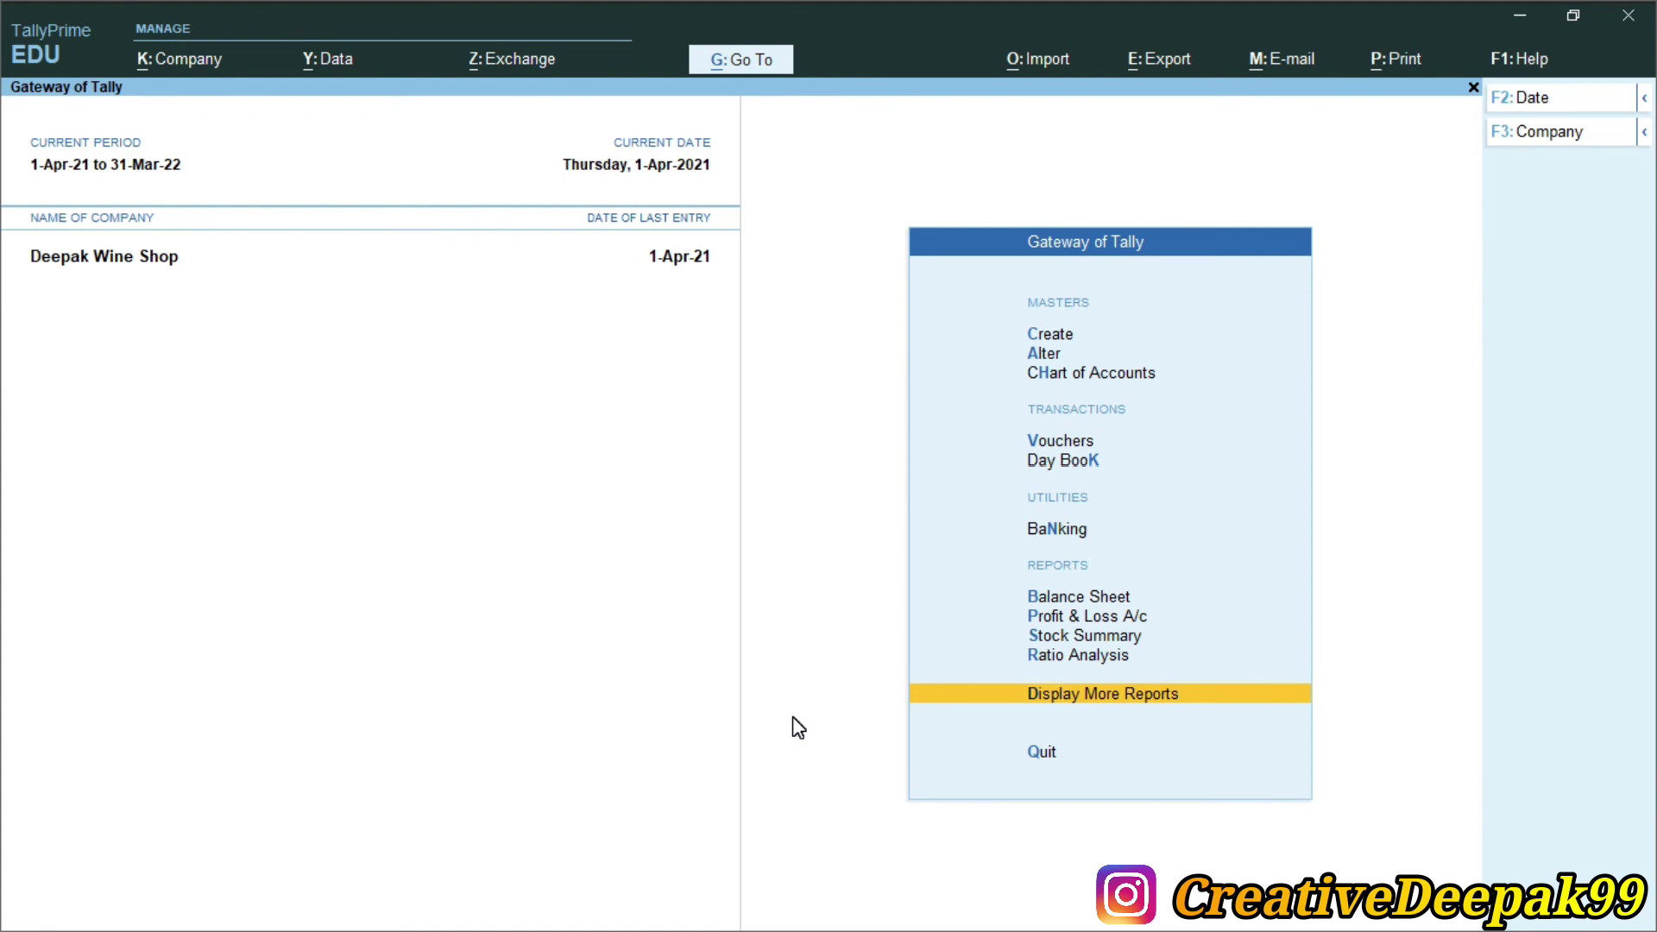